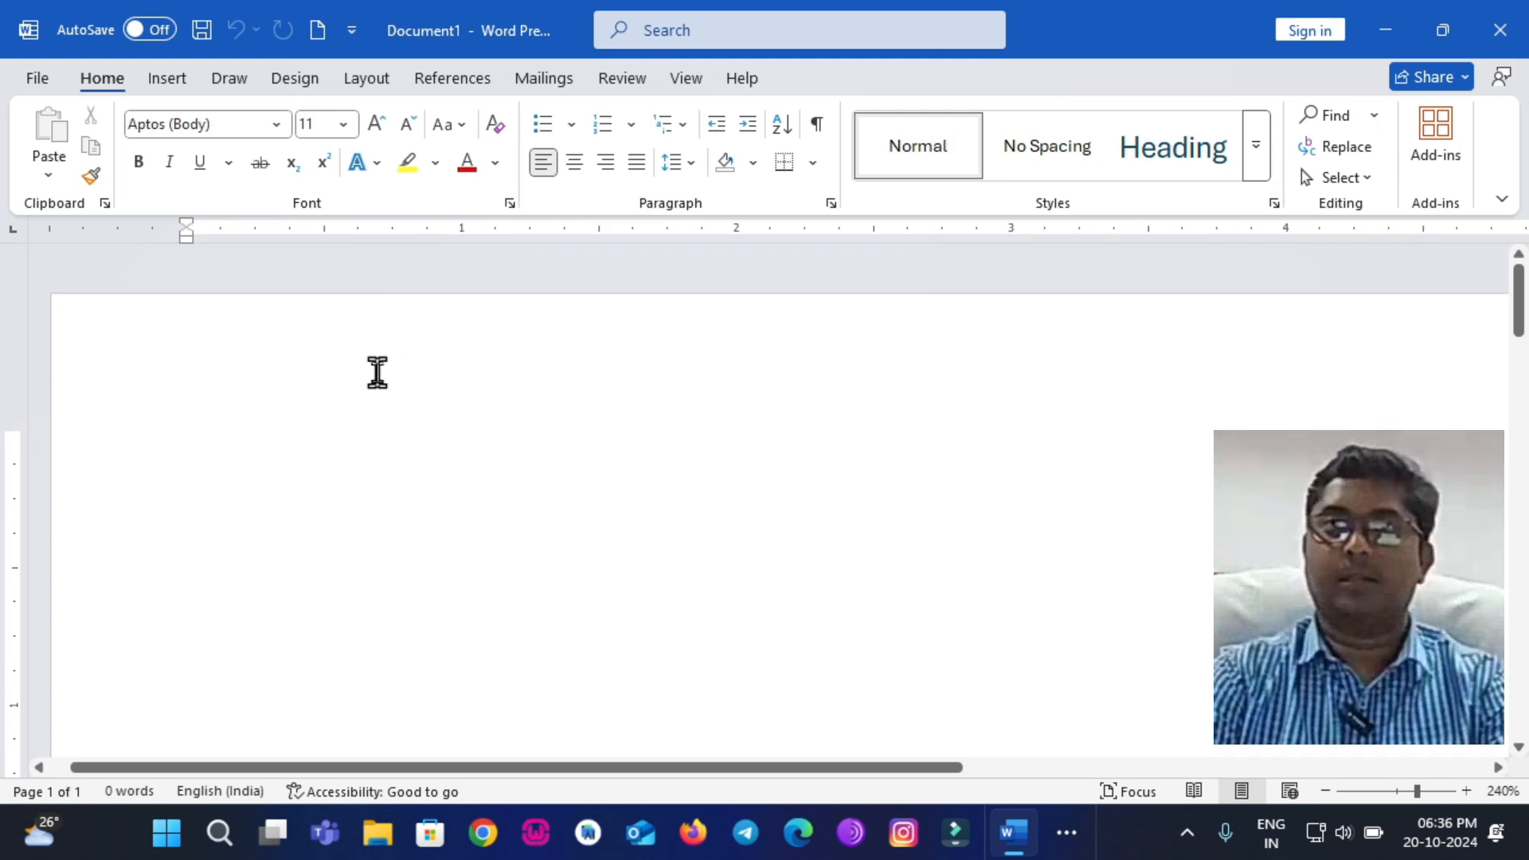
Enter the heading "Ms - Office" in the blank document and enlarge its text to 27 points.
text(Ms - Of)
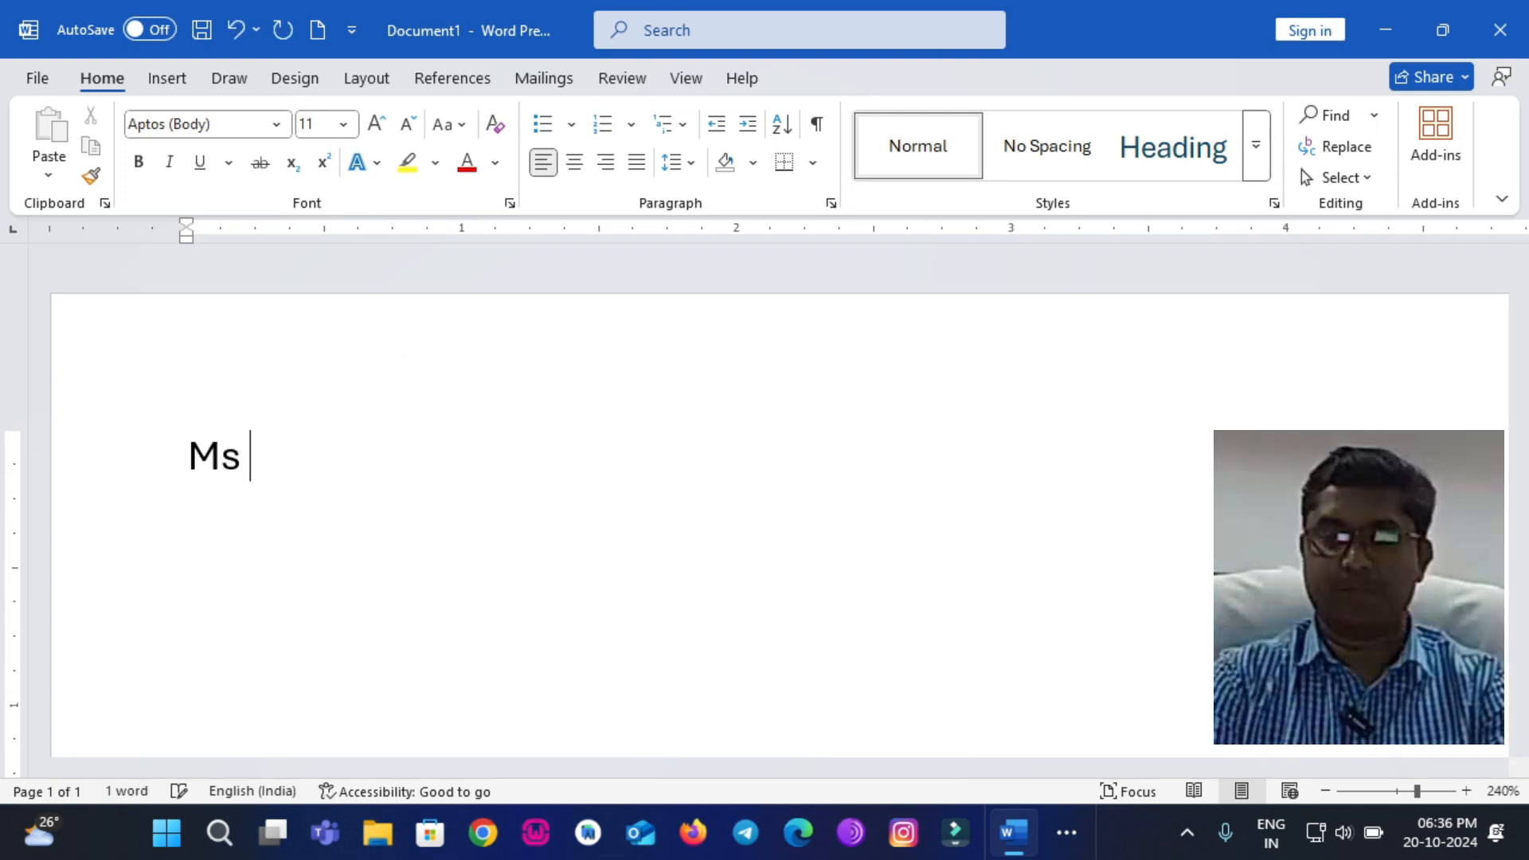
text(fice)
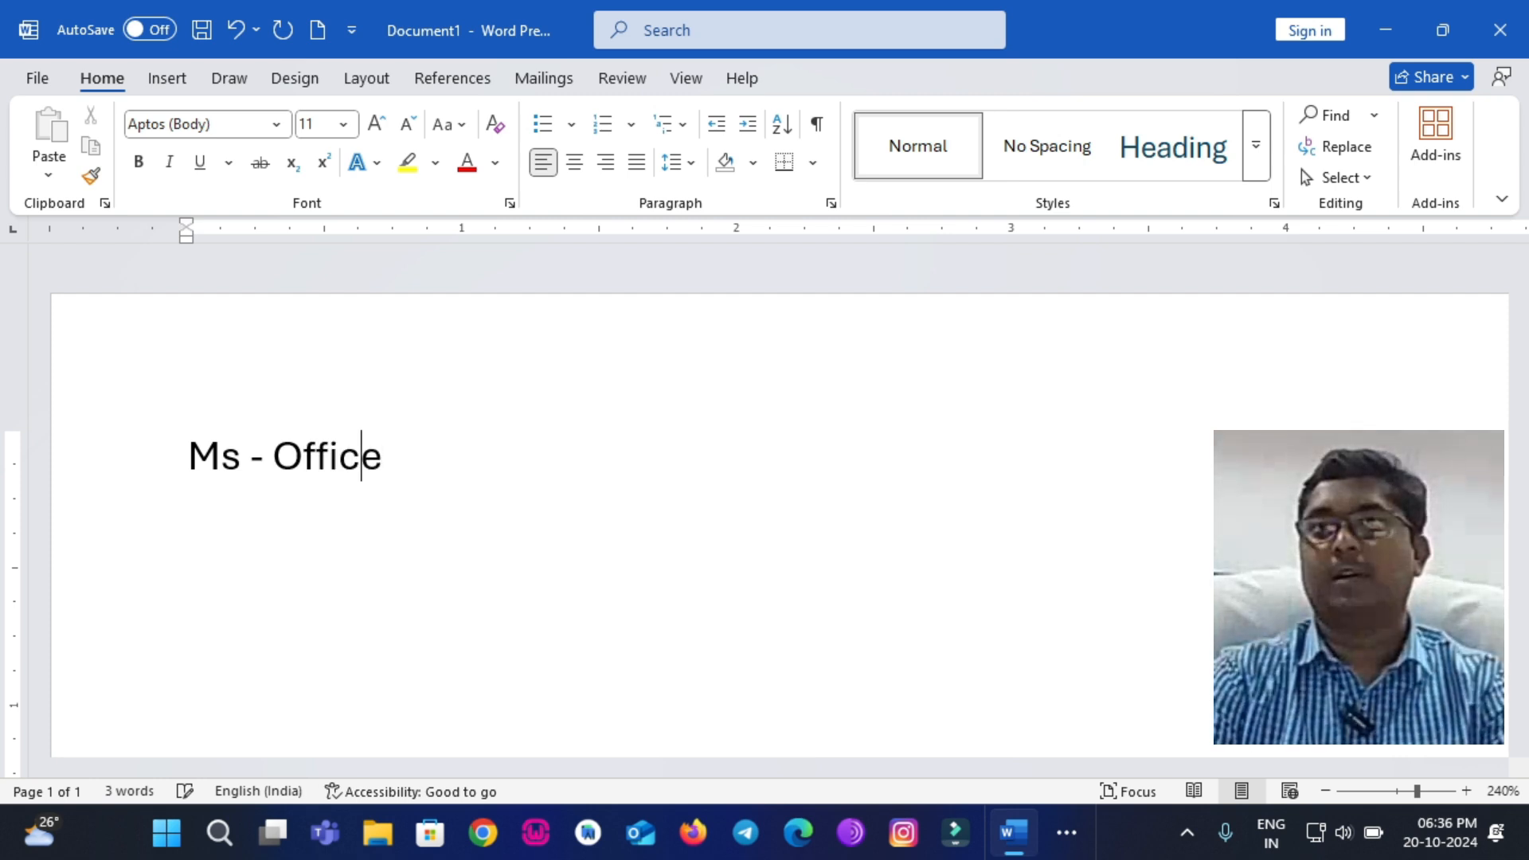
scroll(363, 365, down, 3)
key(ctrl+a)
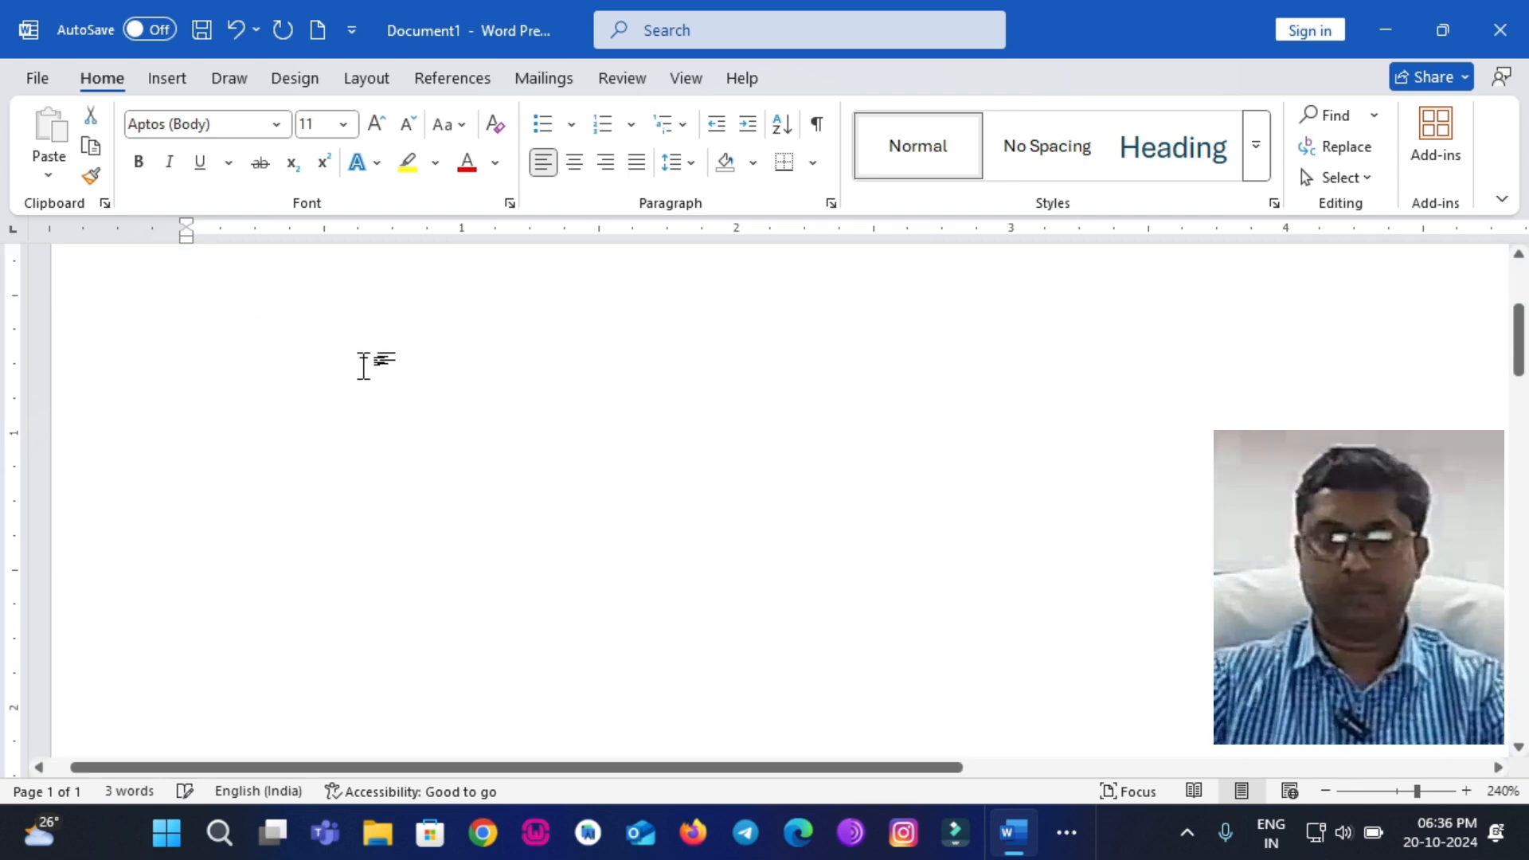
scroll(363, 365, up, 3)
scroll(355, 365, up, 2)
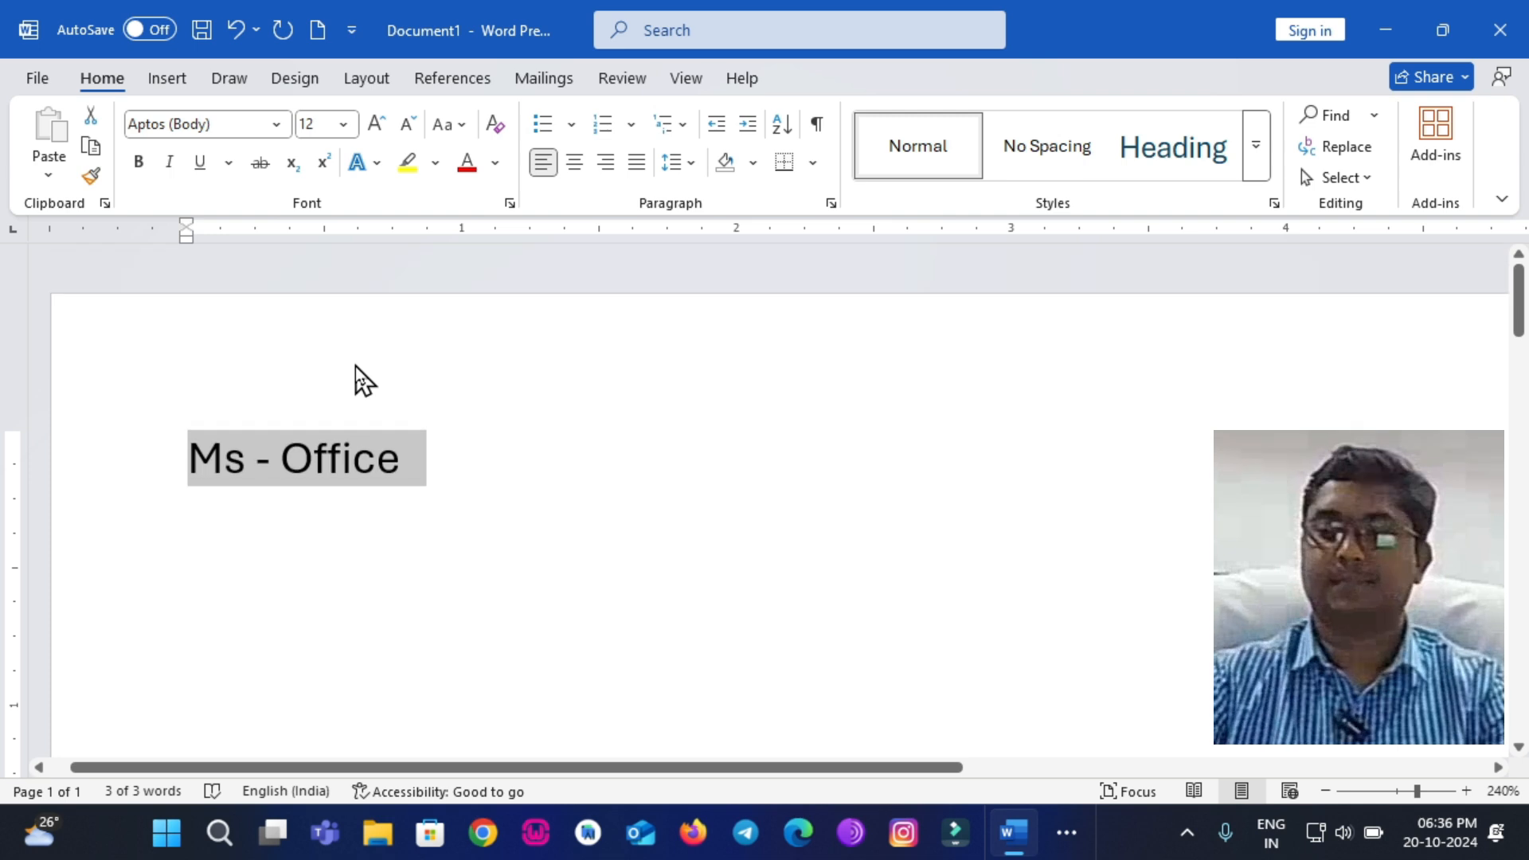
key(ctrl+bracketright)
key(ctrl+bracketright)
key(ctrl+bracketright)
key(ctrl+bracketright)
key(ctrl+bracketright)
key(ctrl+bracketright)
key(ctrl+bracketright)
key(ctrl+bracketright)
key(ctrl+bracketright)
key(ctrl+bracketright)
key(ctrl+bracketright)
key(ctrl+bracketright)
key(ctrl+bracketright)
key(ctrl+bracketright)
key(ctrl+bracketright)
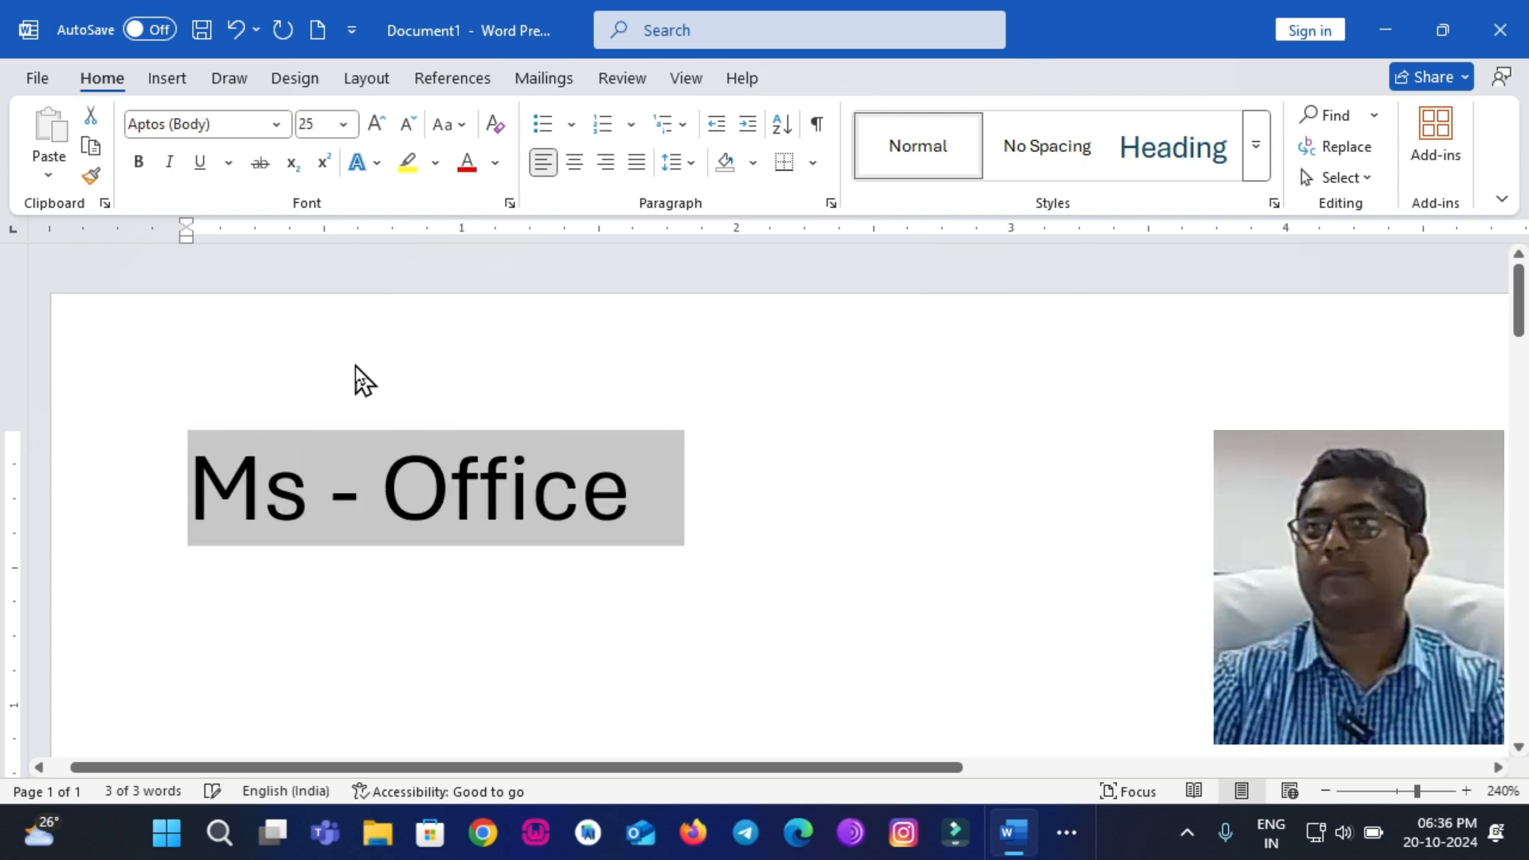
scroll(371, 362, down, 2)
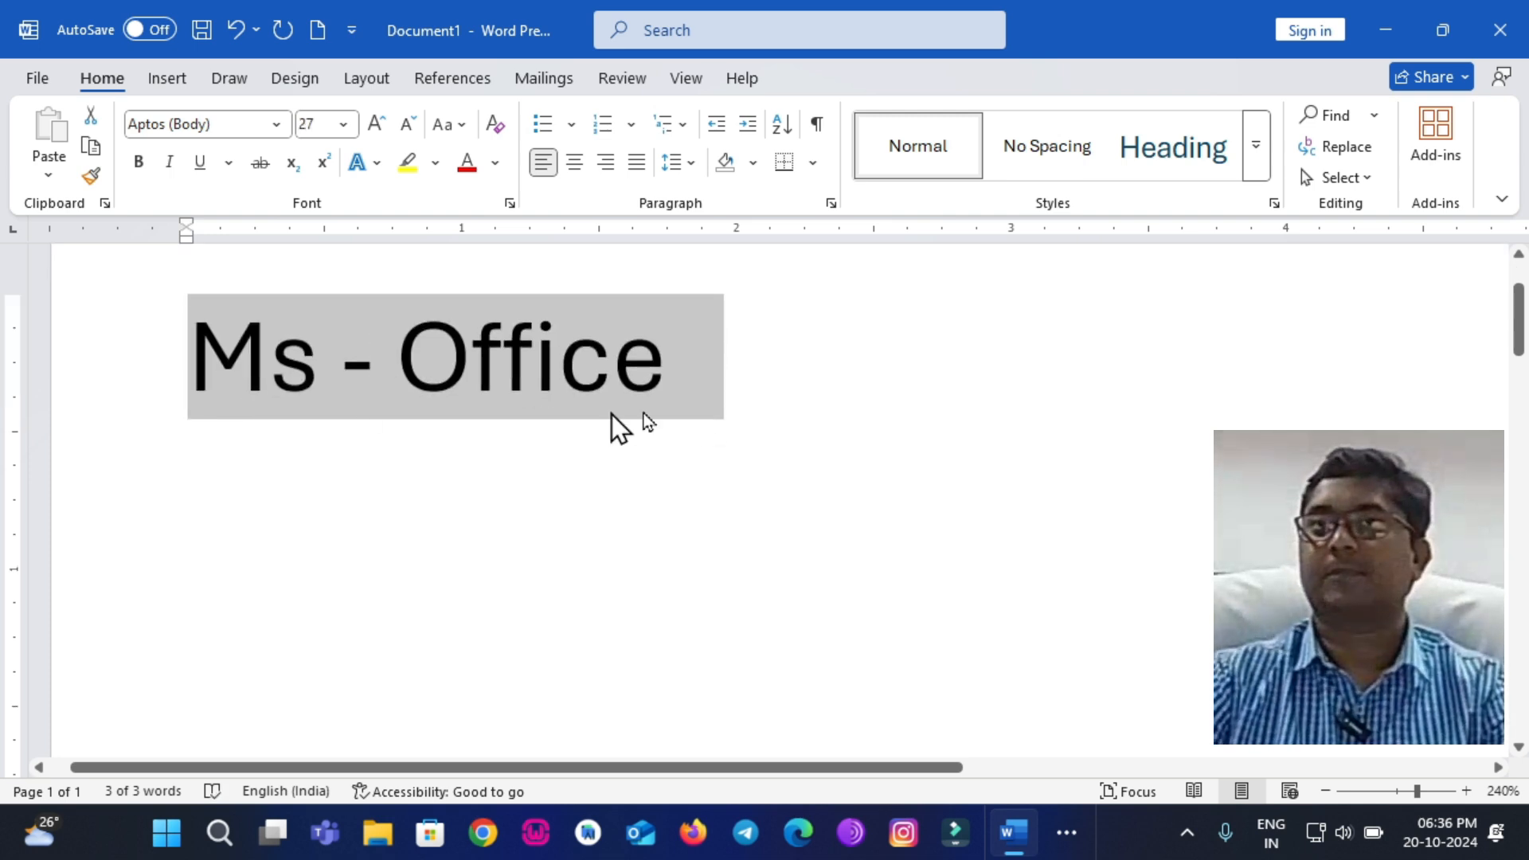
Begin a numbered list below the heading with "Word" as item 1.
click(734, 382)
key(Return)
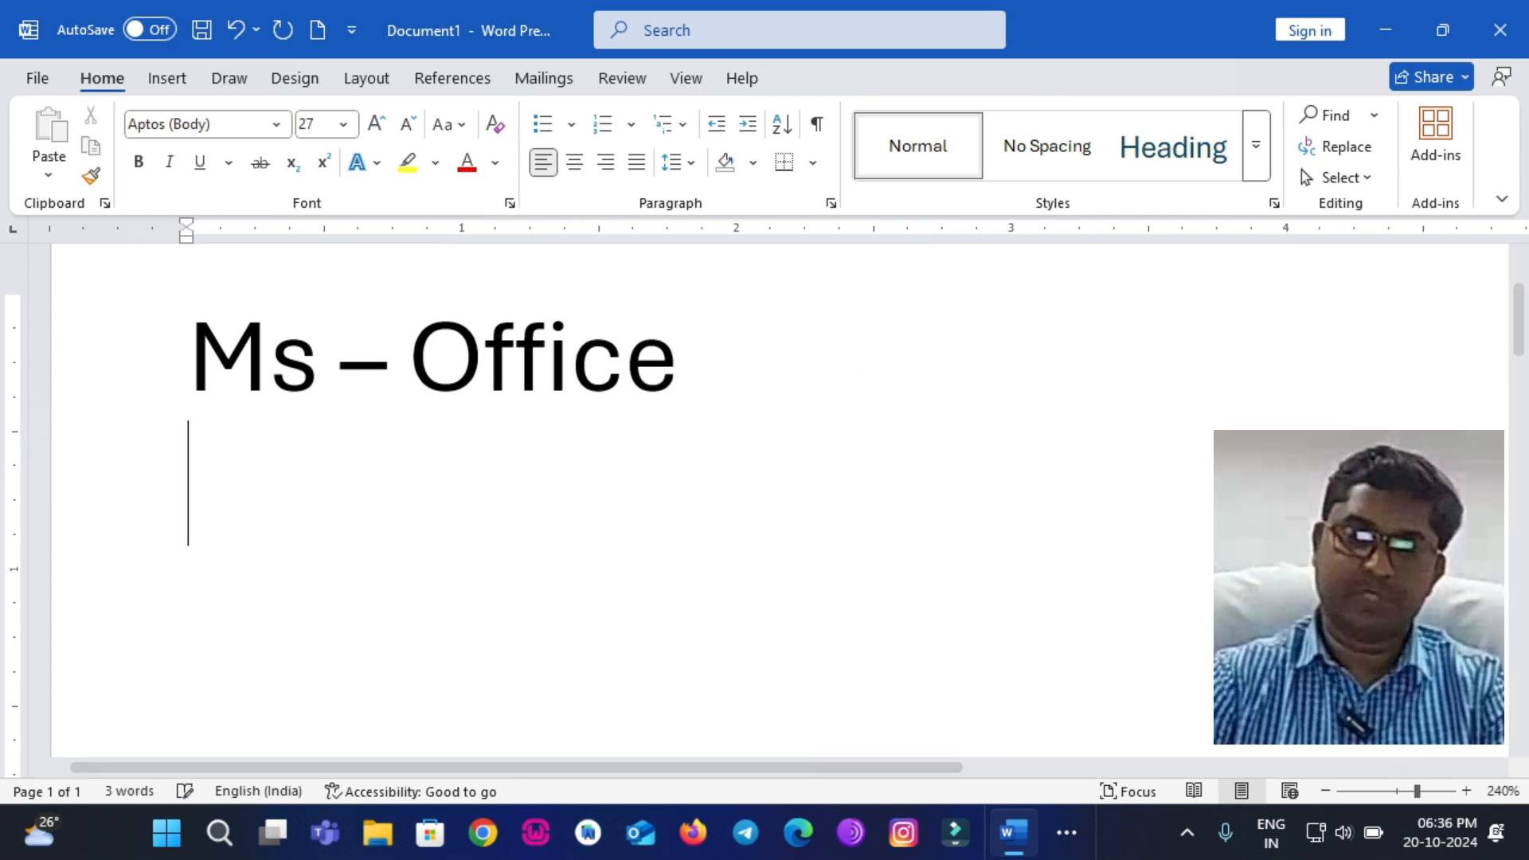
text(1. Word)
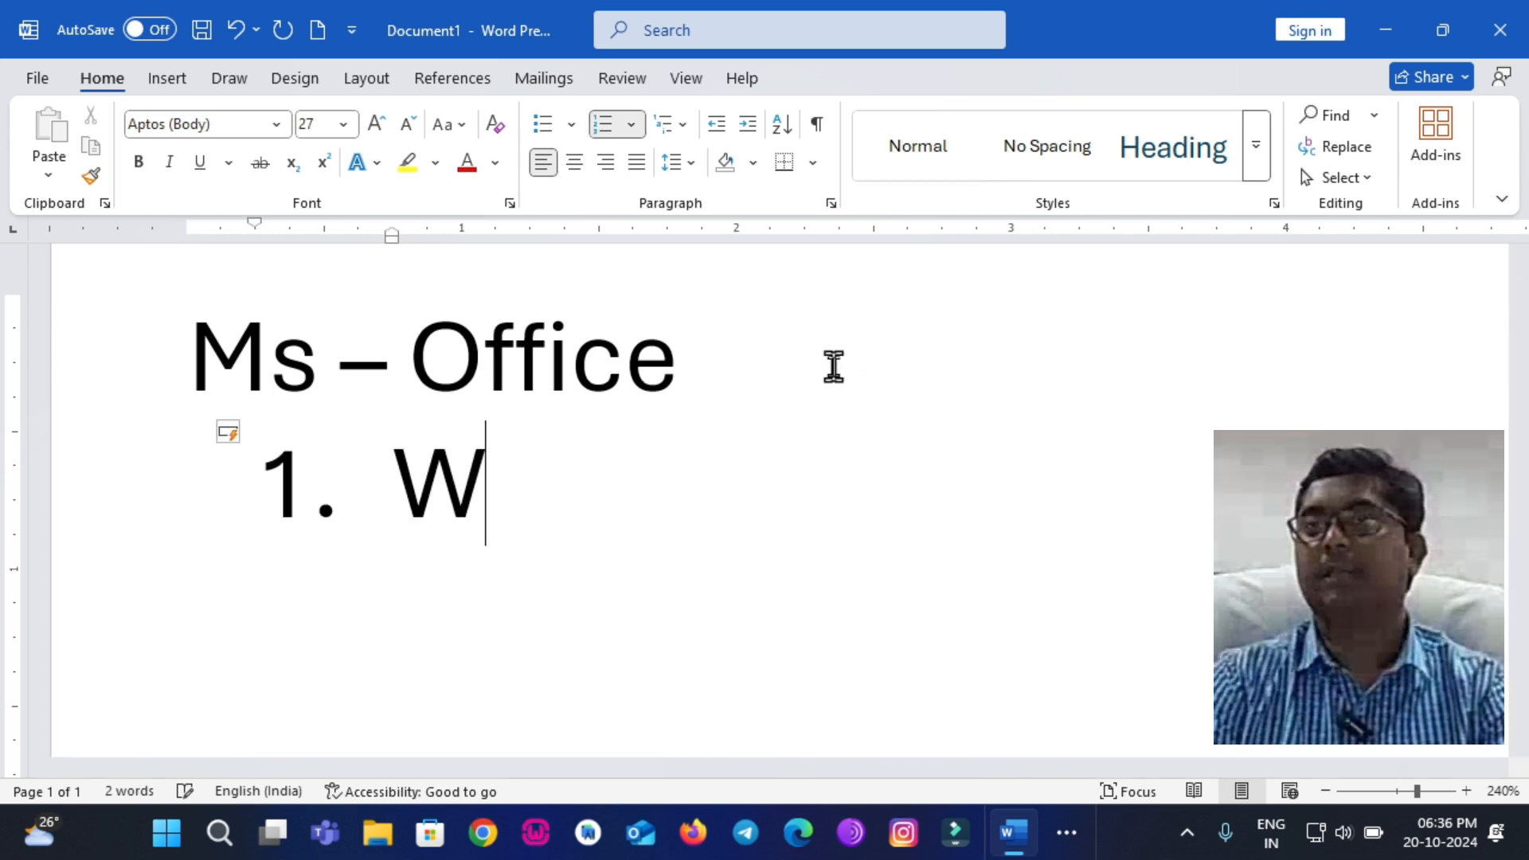
Reduce the font size of all the text in the document to 20 points.
key(ctrl+a)
key(ctrl+bracketleft)
key(ctrl+bracketleft)
key(ctrl+bracketleft)
key(ctrl+bracketleft)
key(ctrl+bracketleft)
key(ctrl+bracketleft)
key(ctrl+bracketleft)
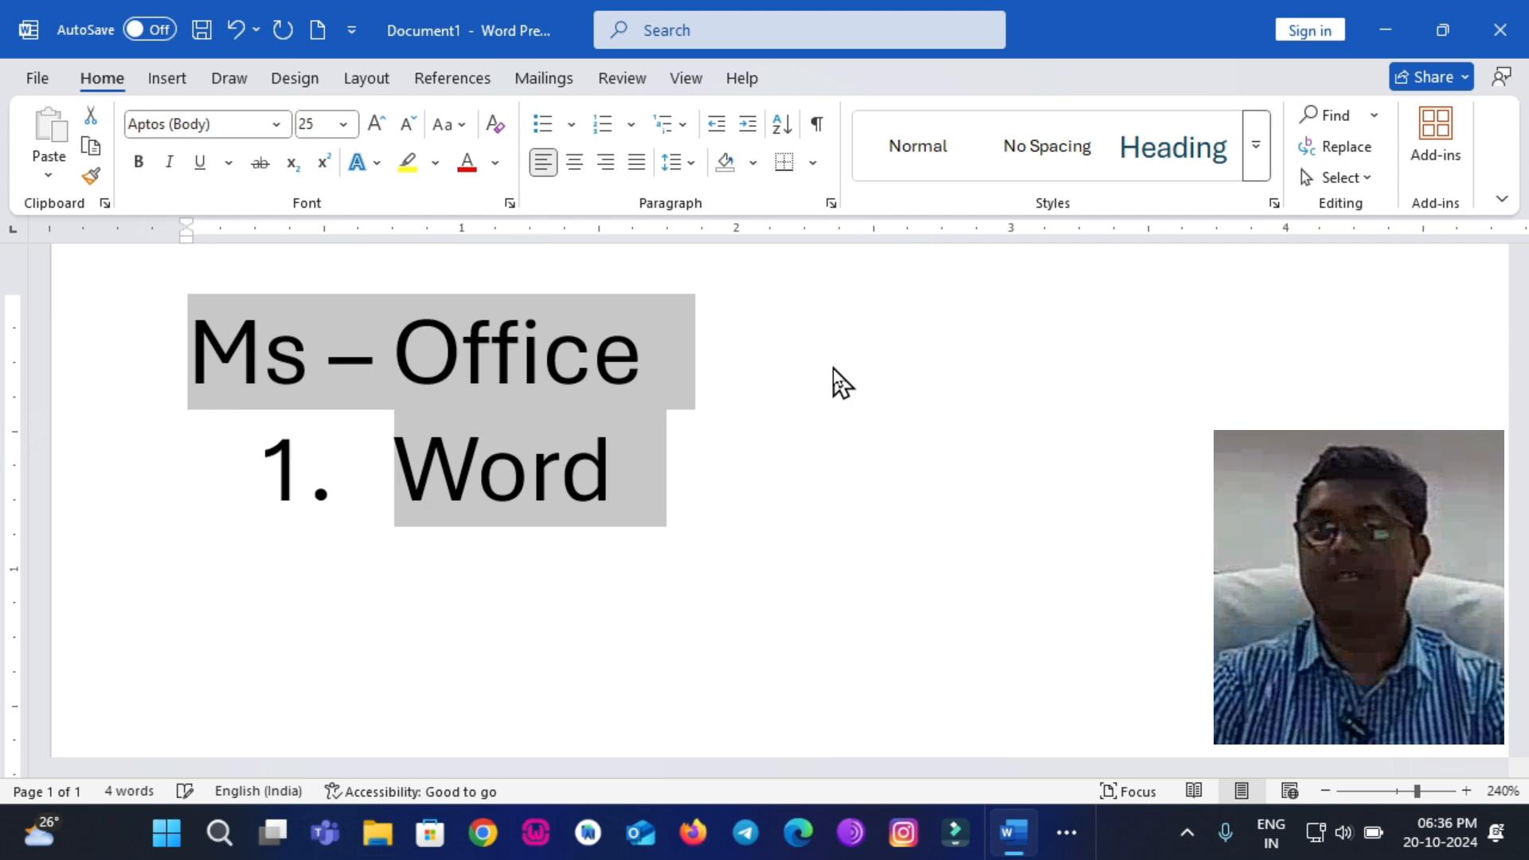
key(Right)
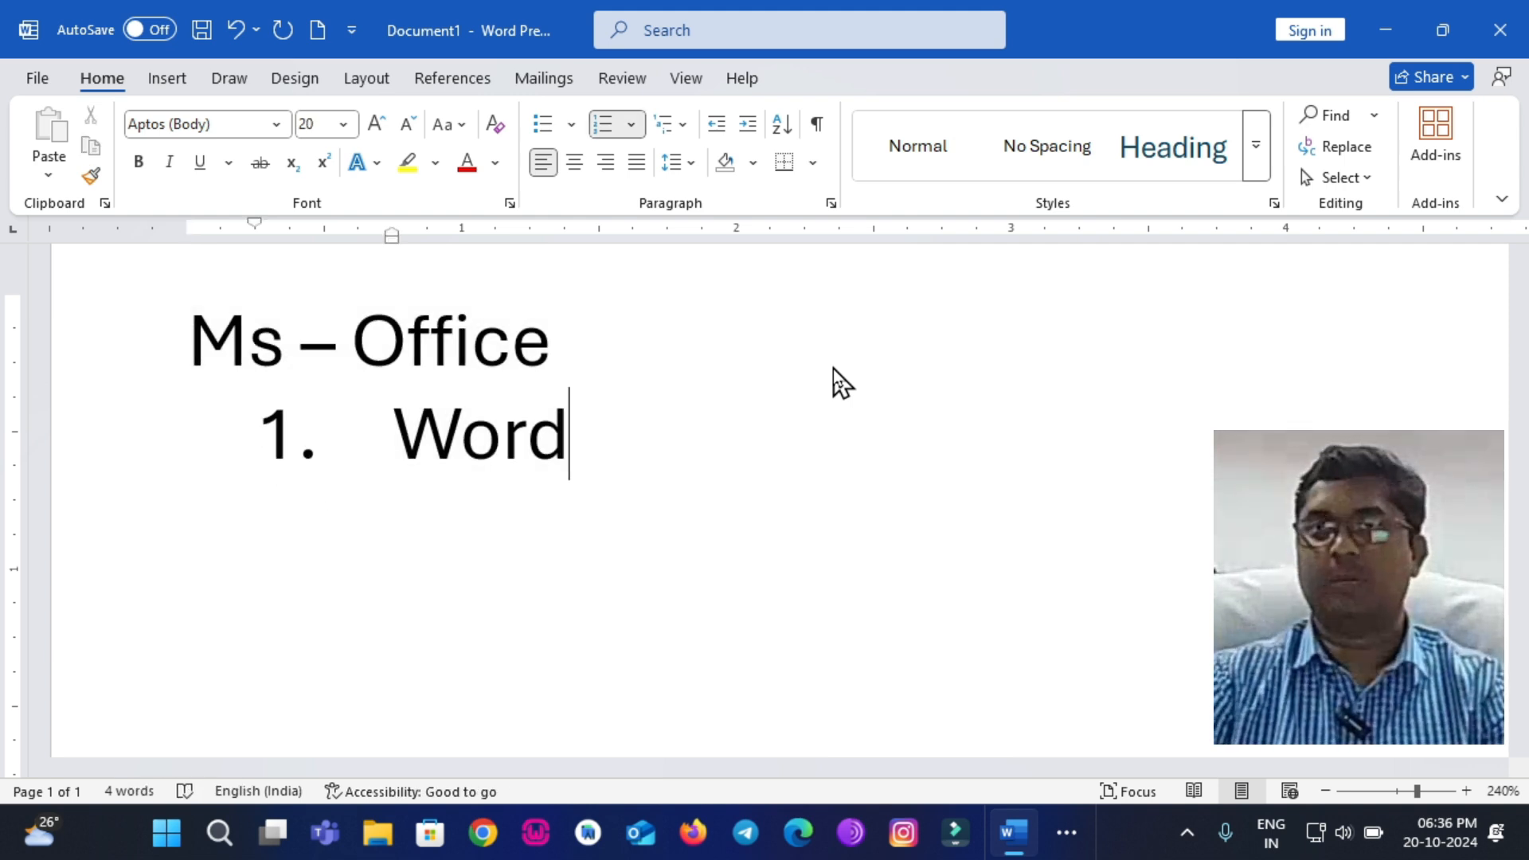
Add "Excel" and "PowerPoint" as items 2 and 3 of the numbered list.
key(Return)
text(Excel)
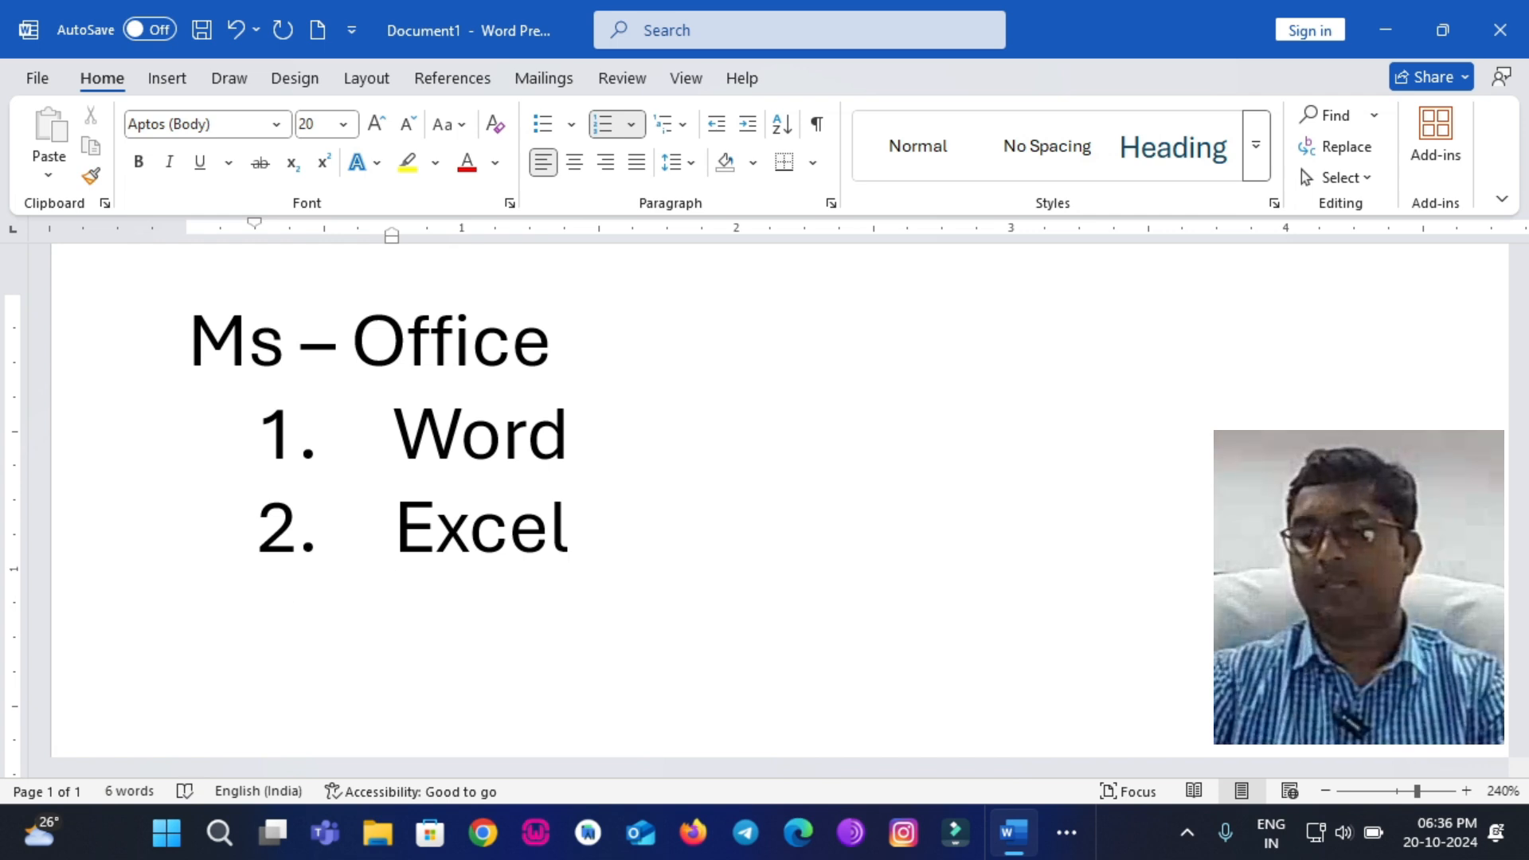
key(Return)
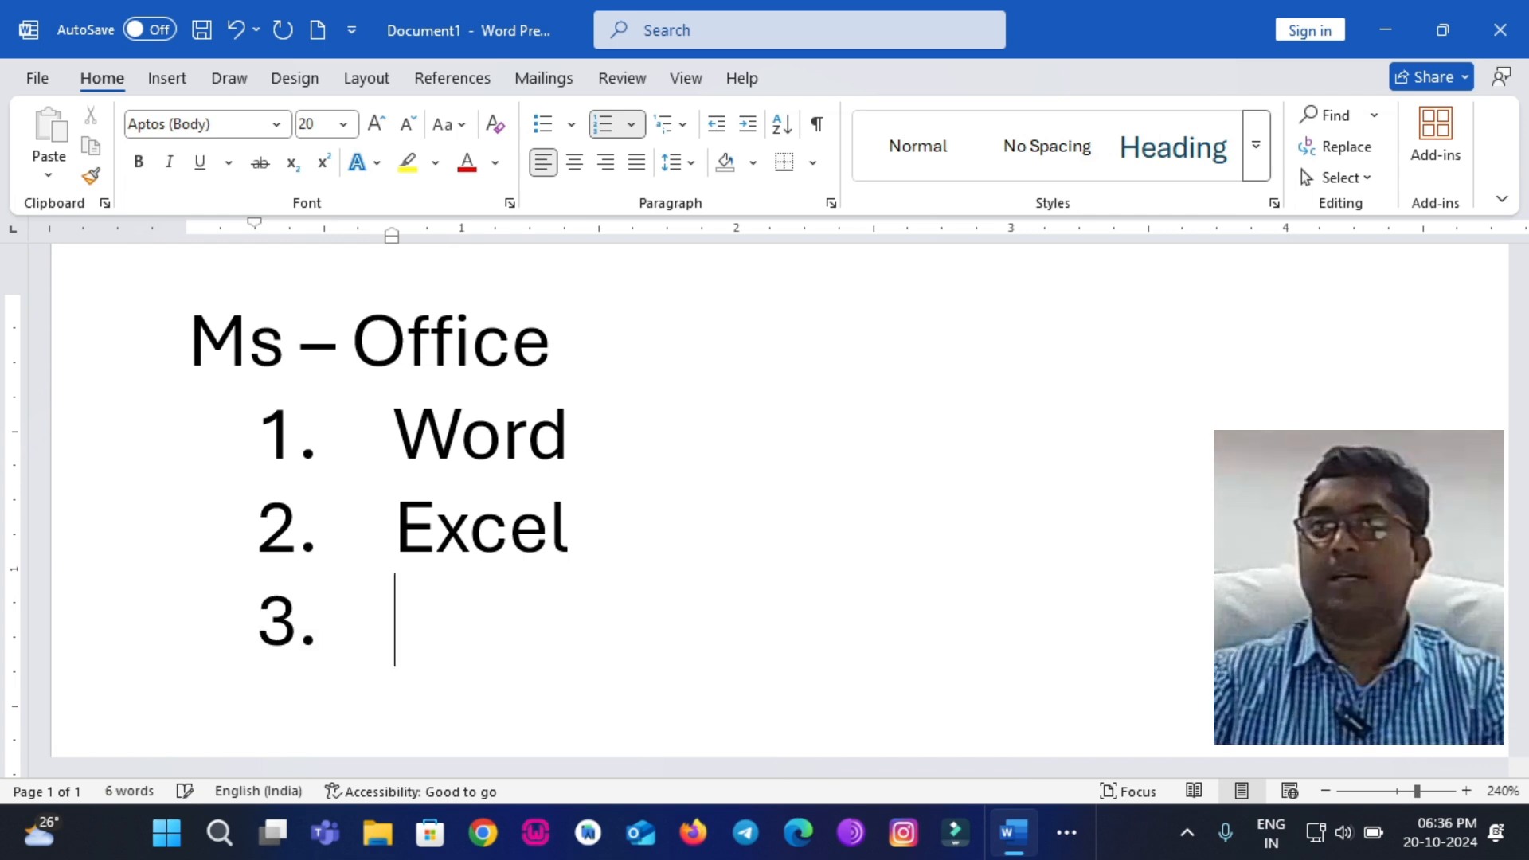
text(Po)
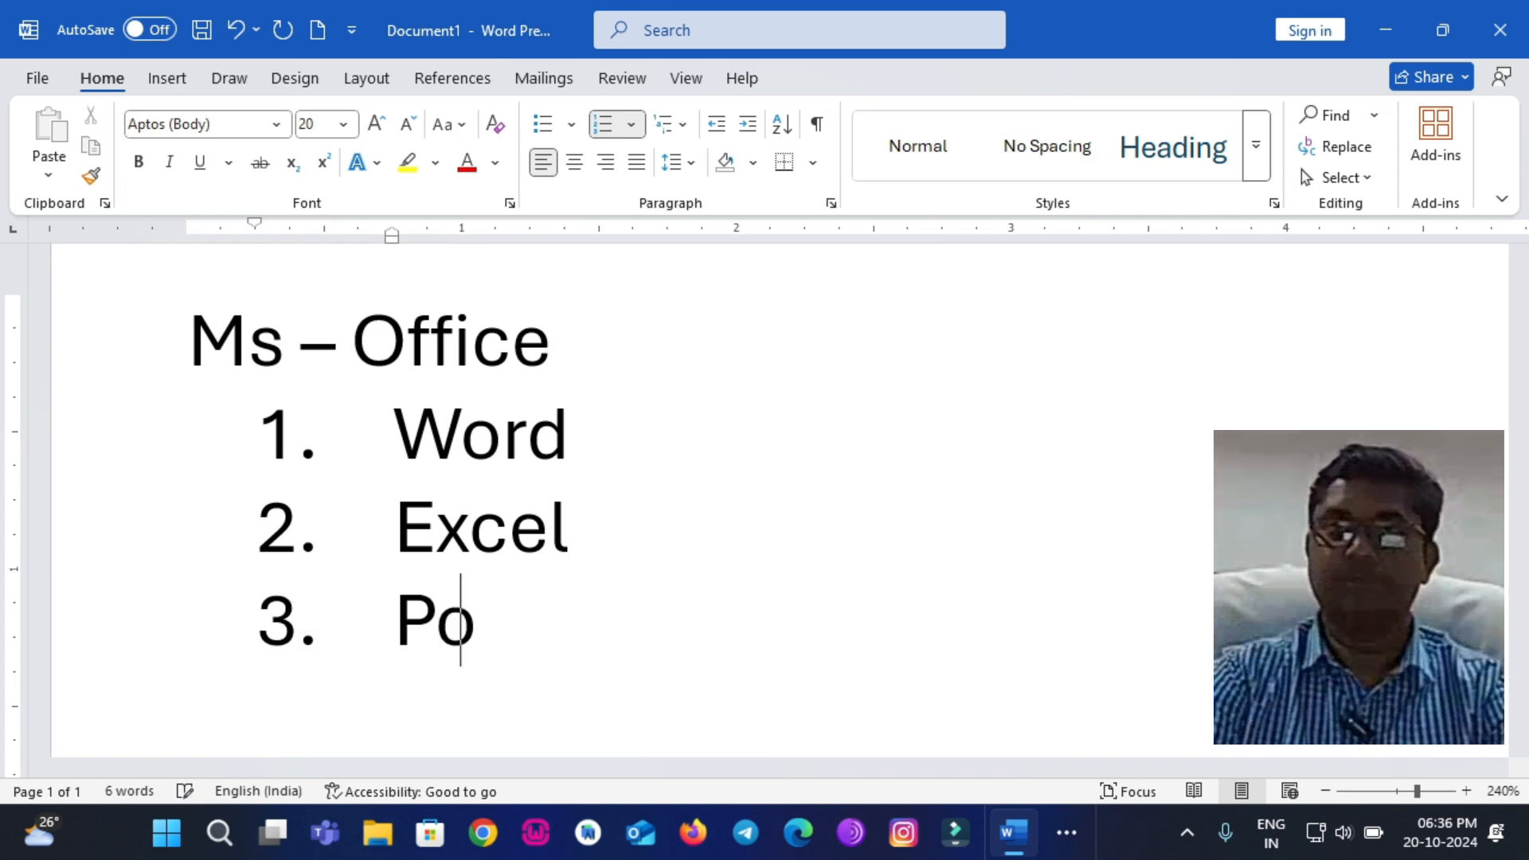
text(werPont)
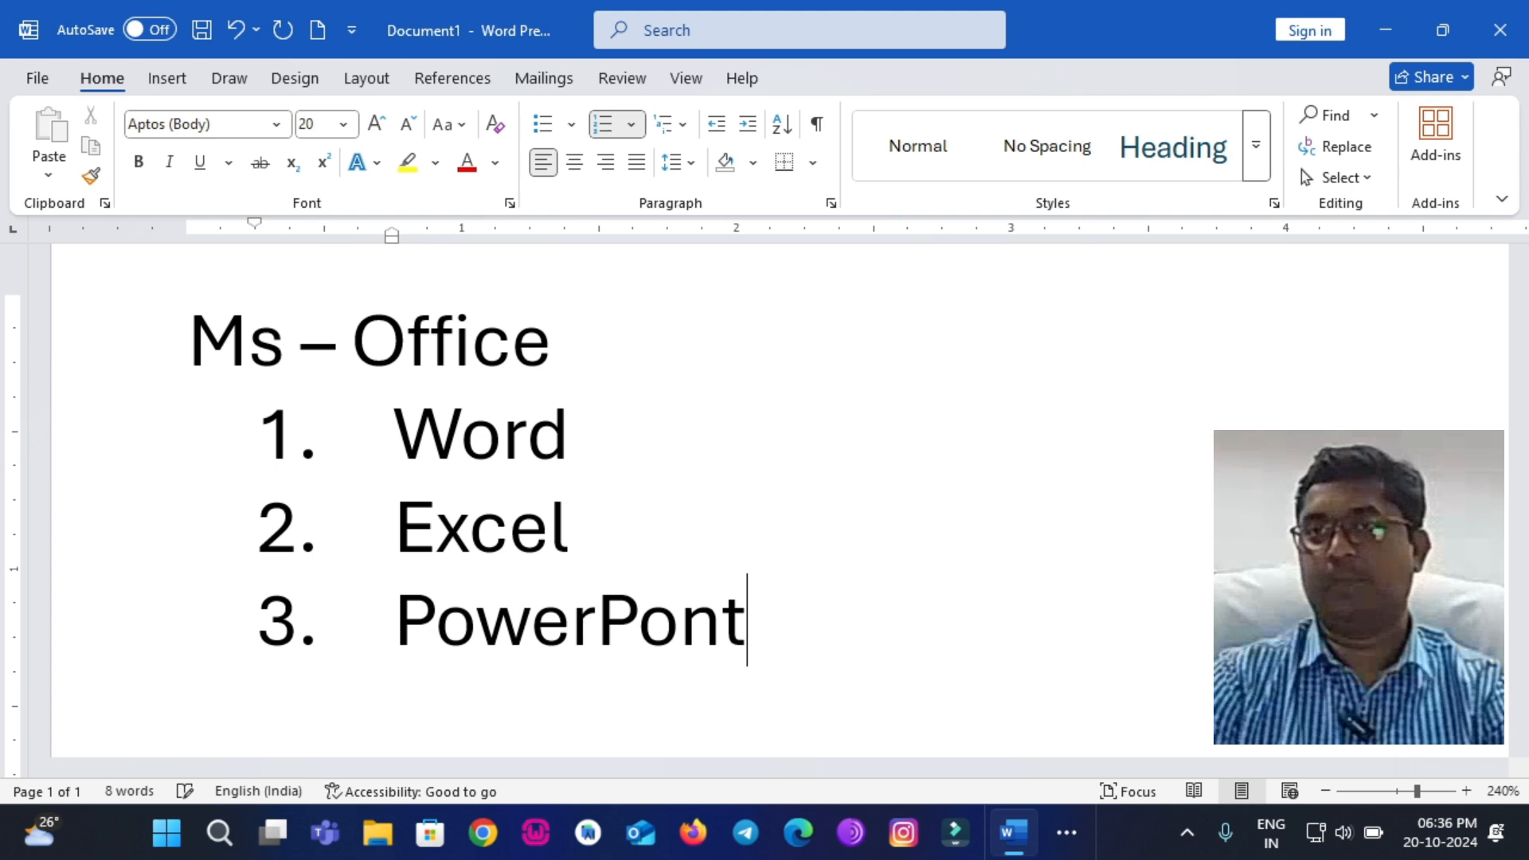
key(BackSpace)
key(BackSpace)
key(BackSpace)
text(oint)
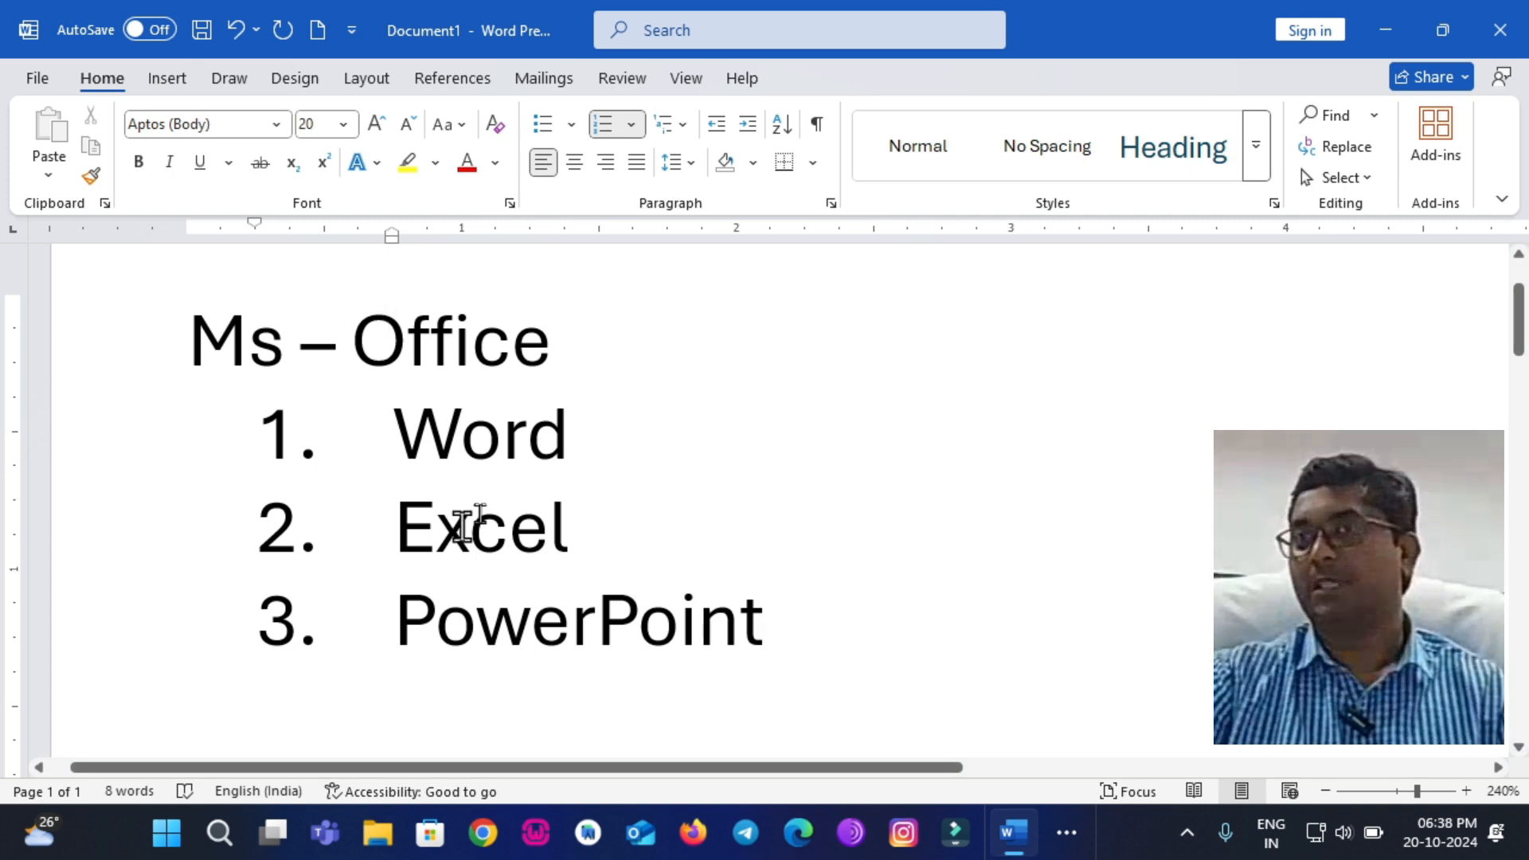
Highlight the list entries Word, Excel and PowerPoint one after another to point them out.
drag(607, 434, 414, 447)
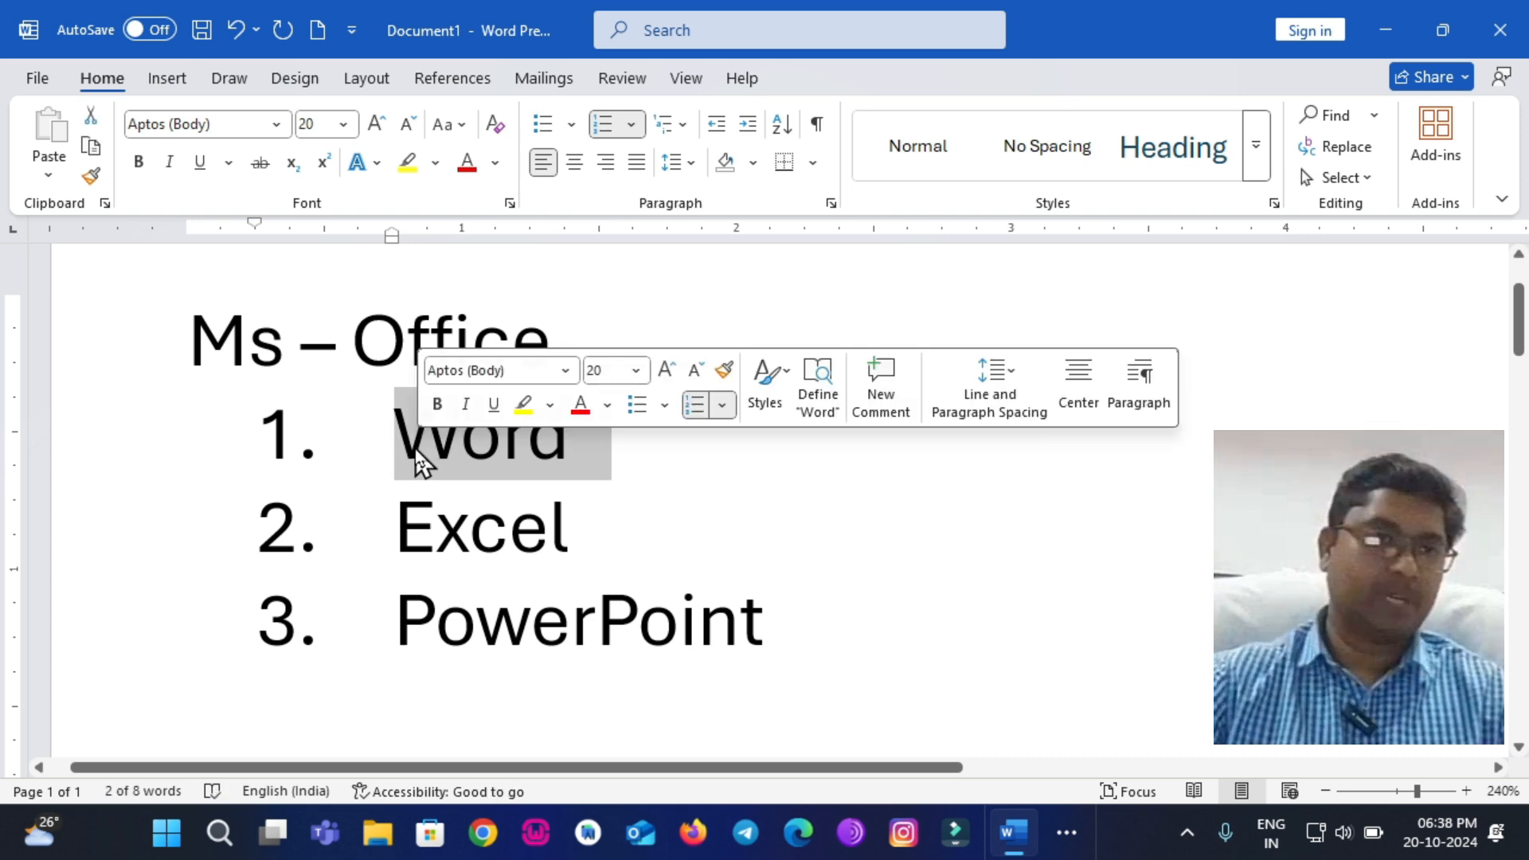
click(648, 459)
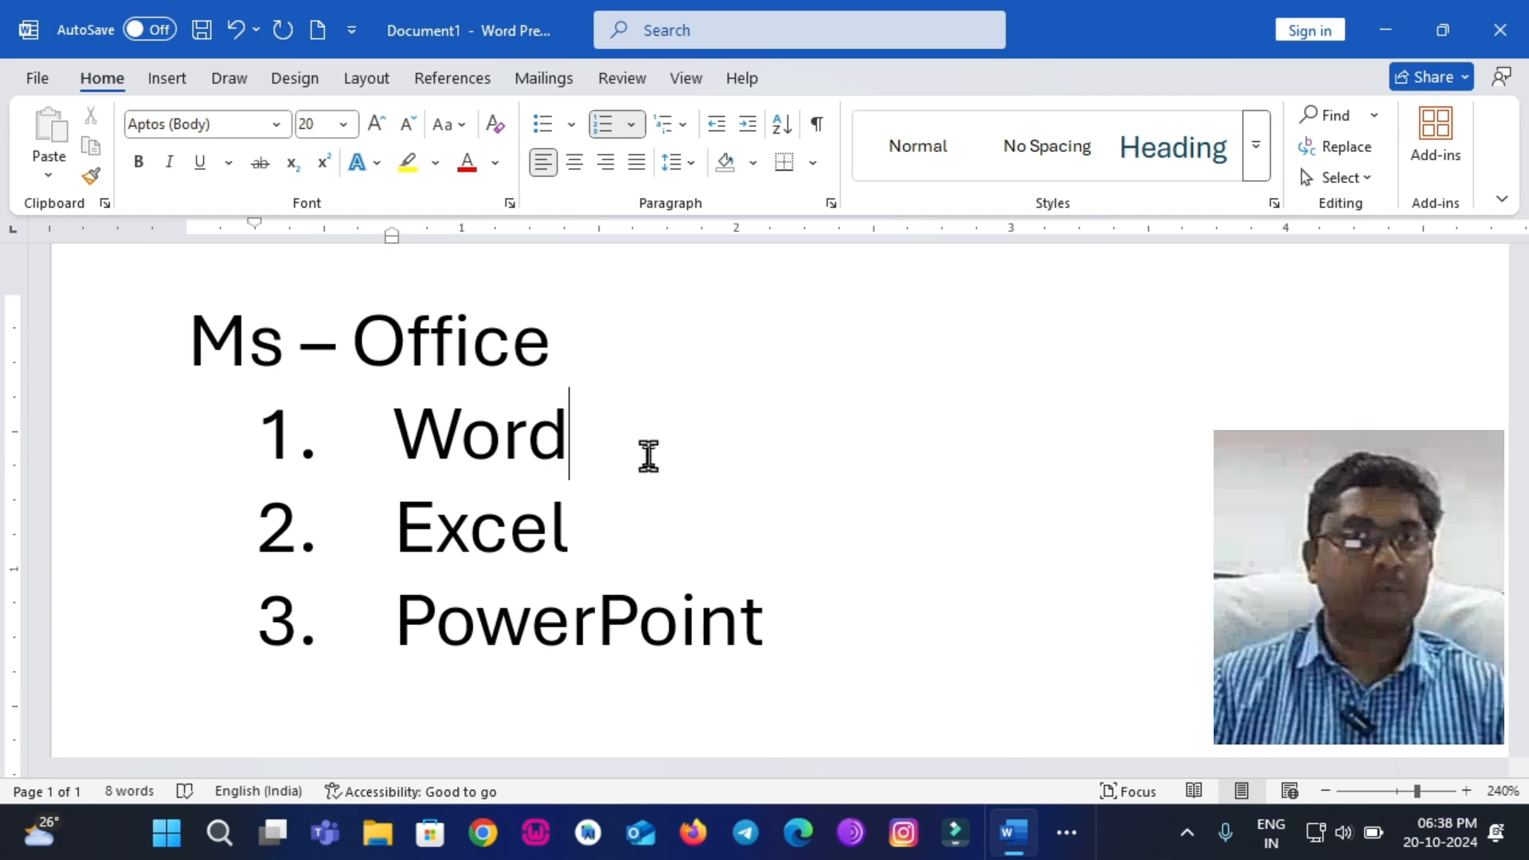
drag(609, 532, 403, 529)
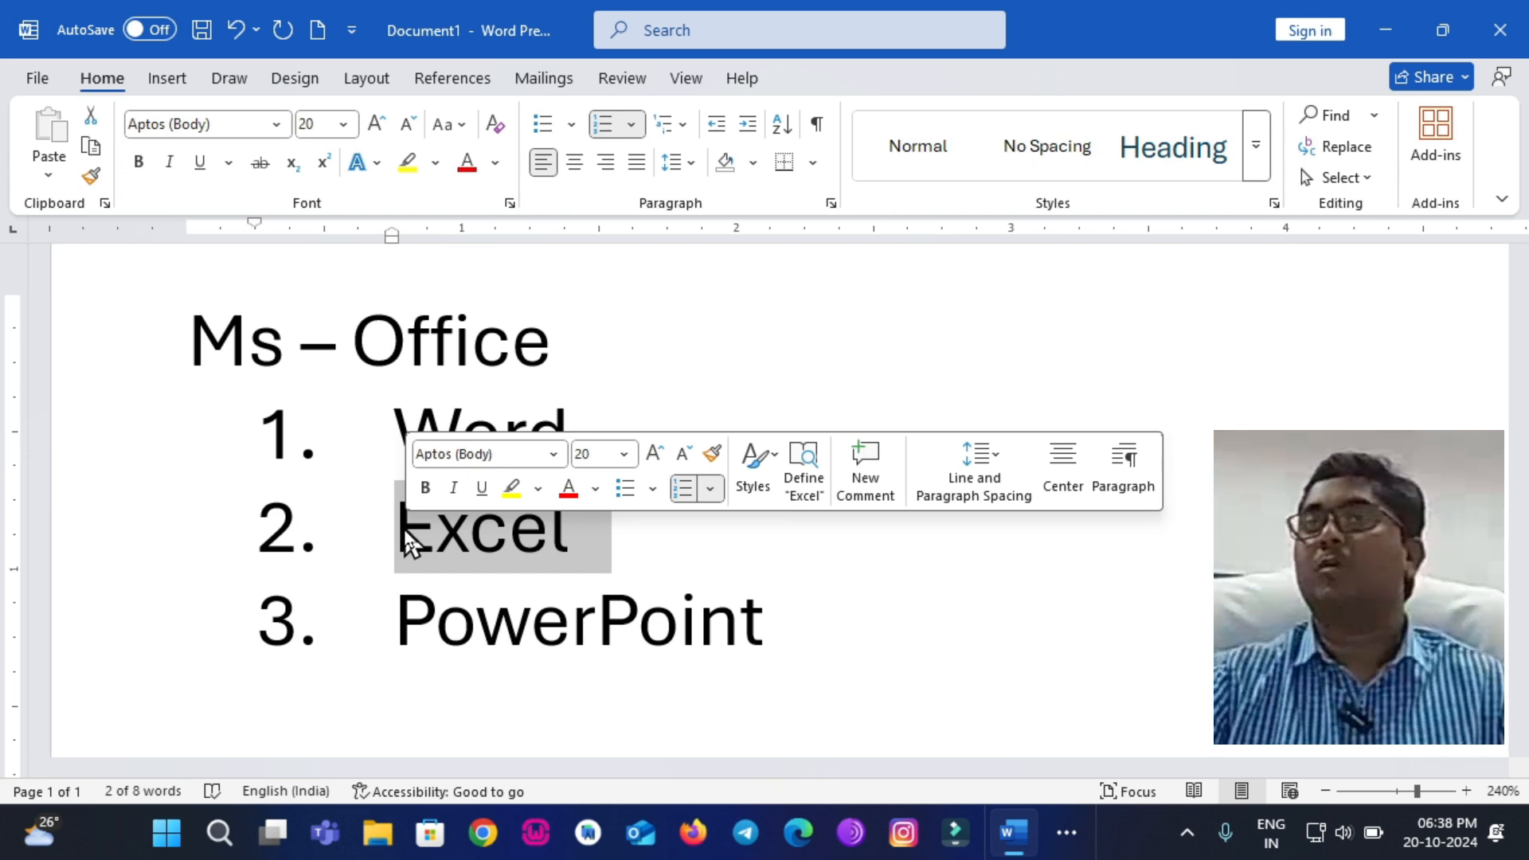
click(584, 561)
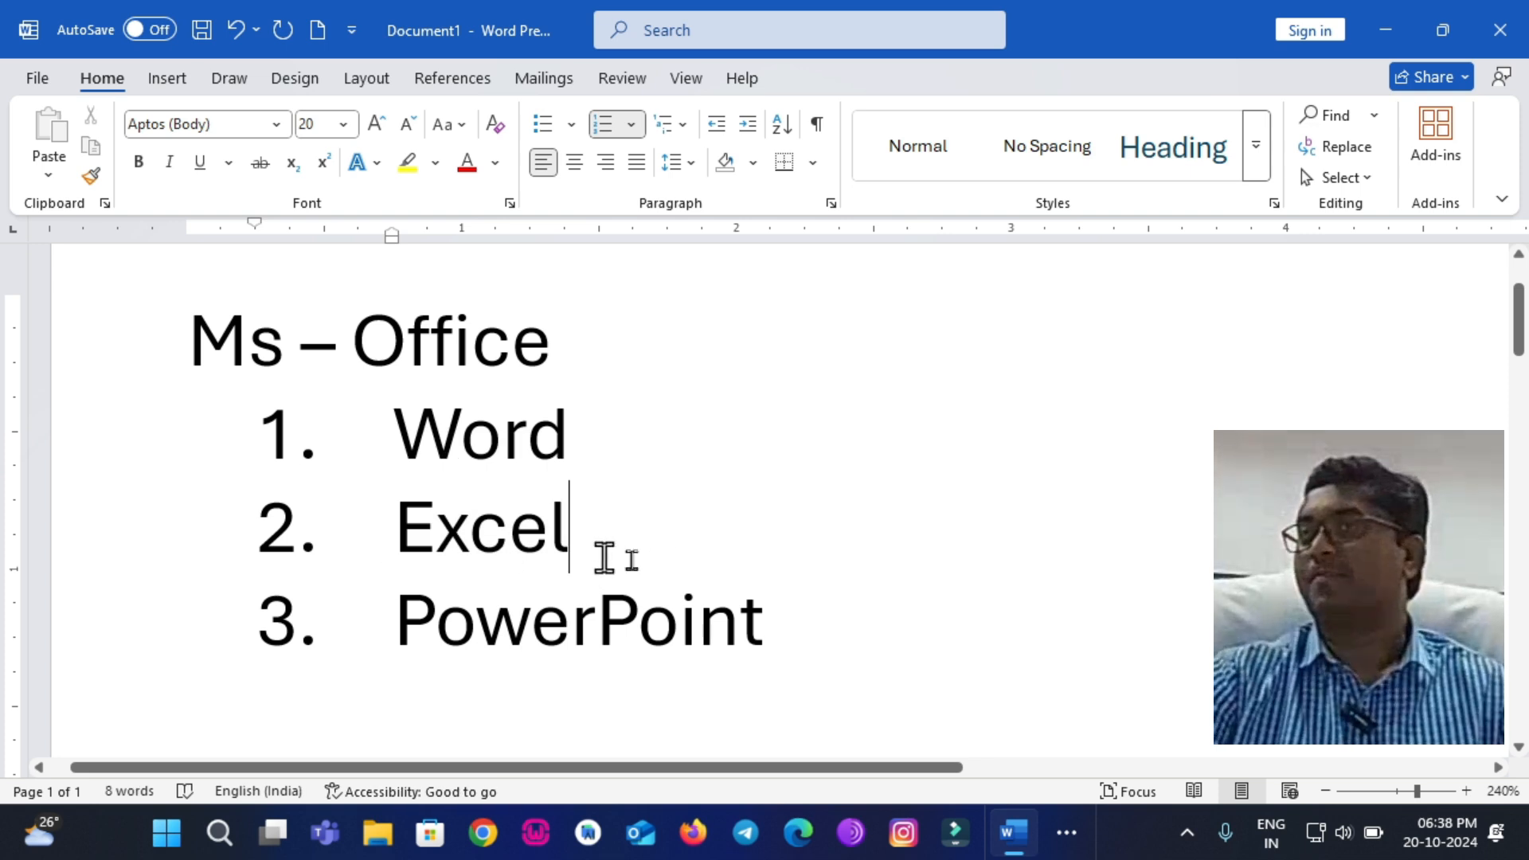
drag(774, 621, 393, 624)
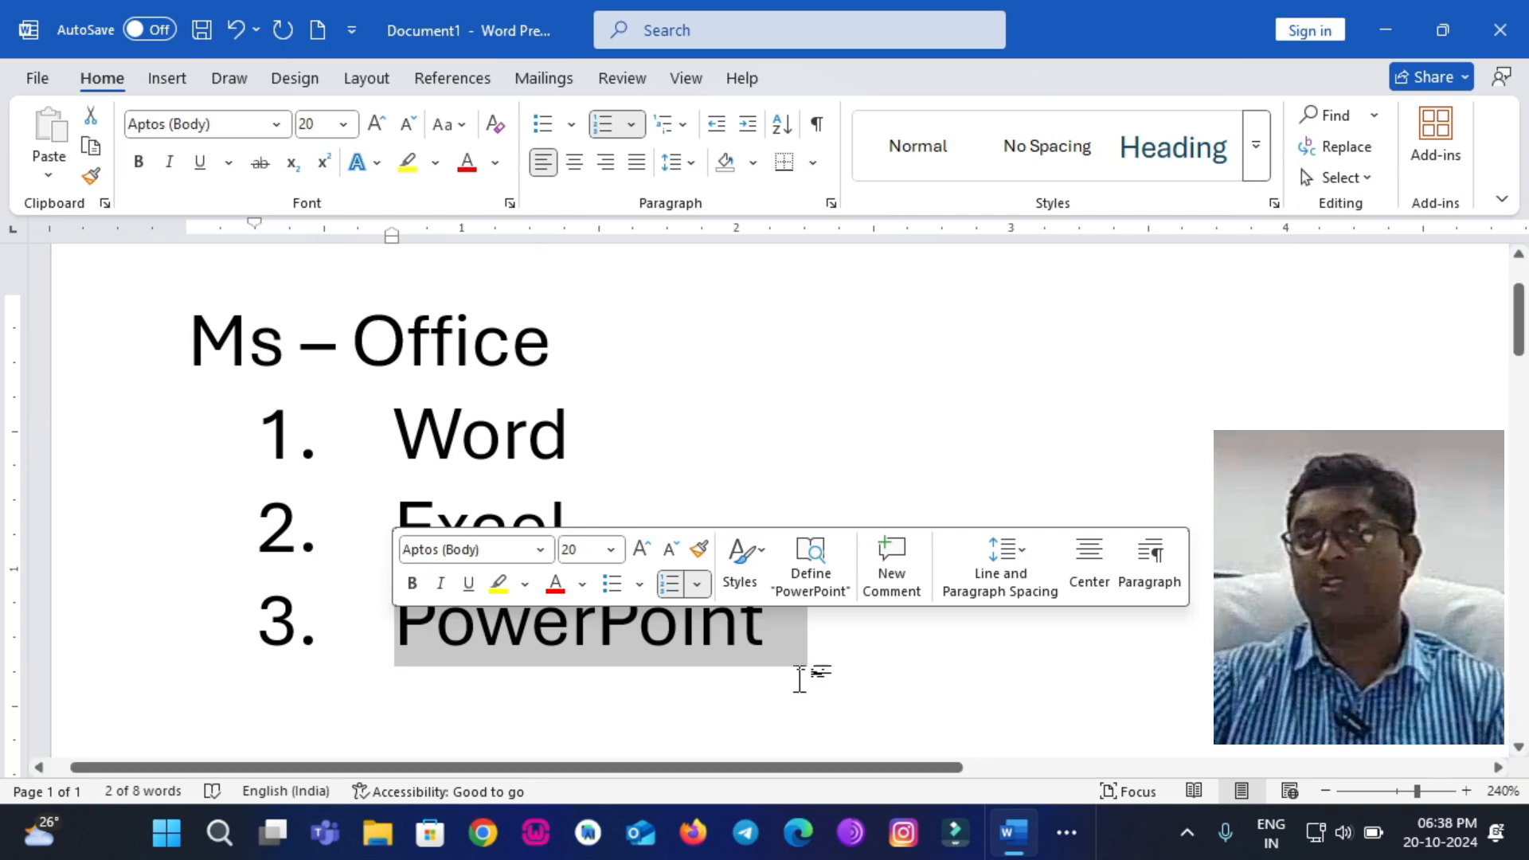
Add "Access" with a capital A as item 4 below PowerPoint in the numbered list.
click(829, 647)
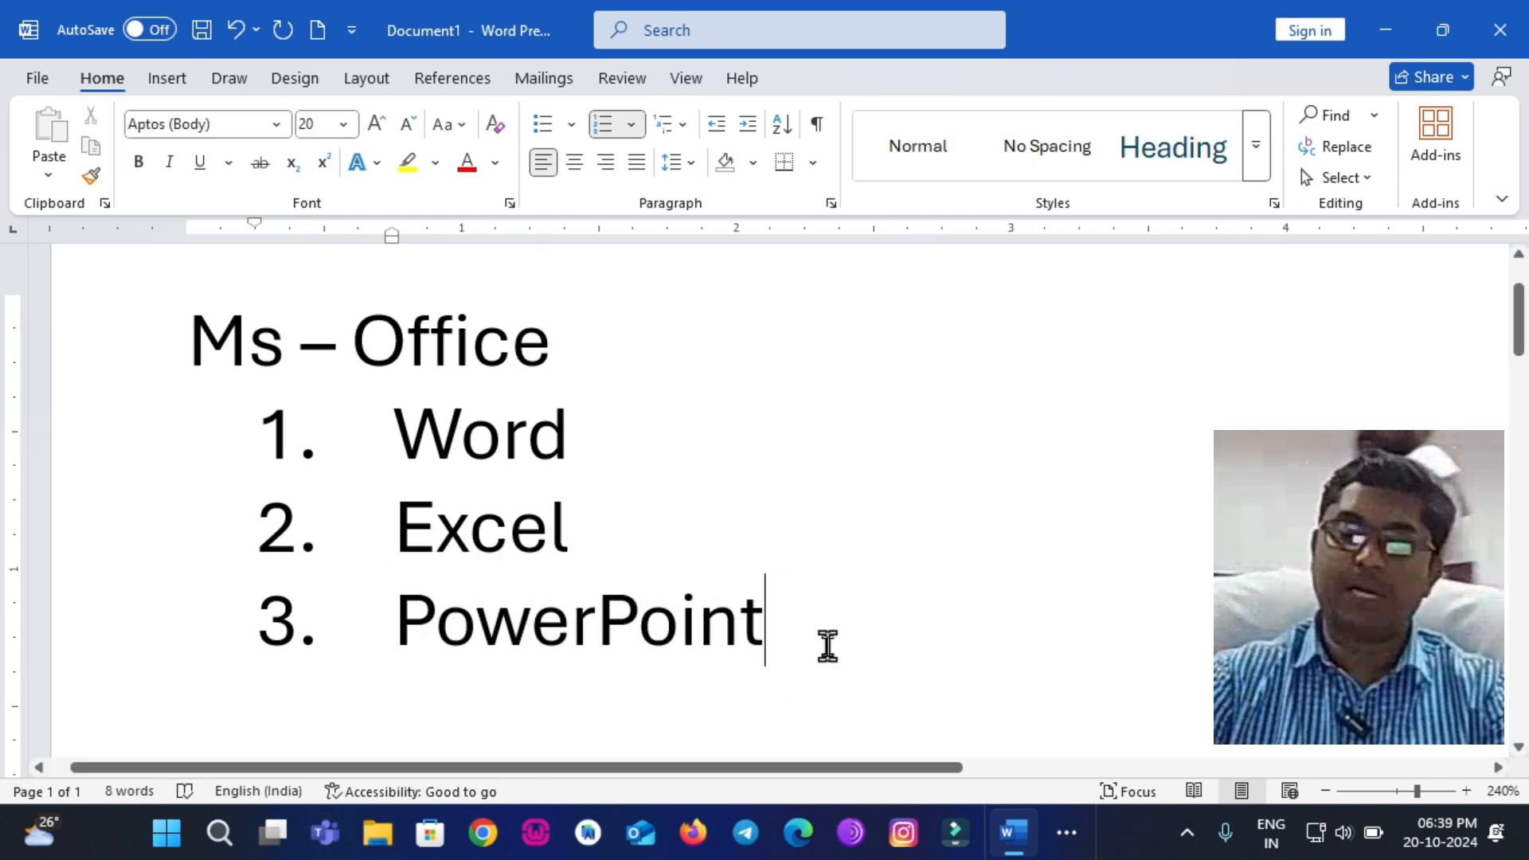
key(Return)
text(ac)
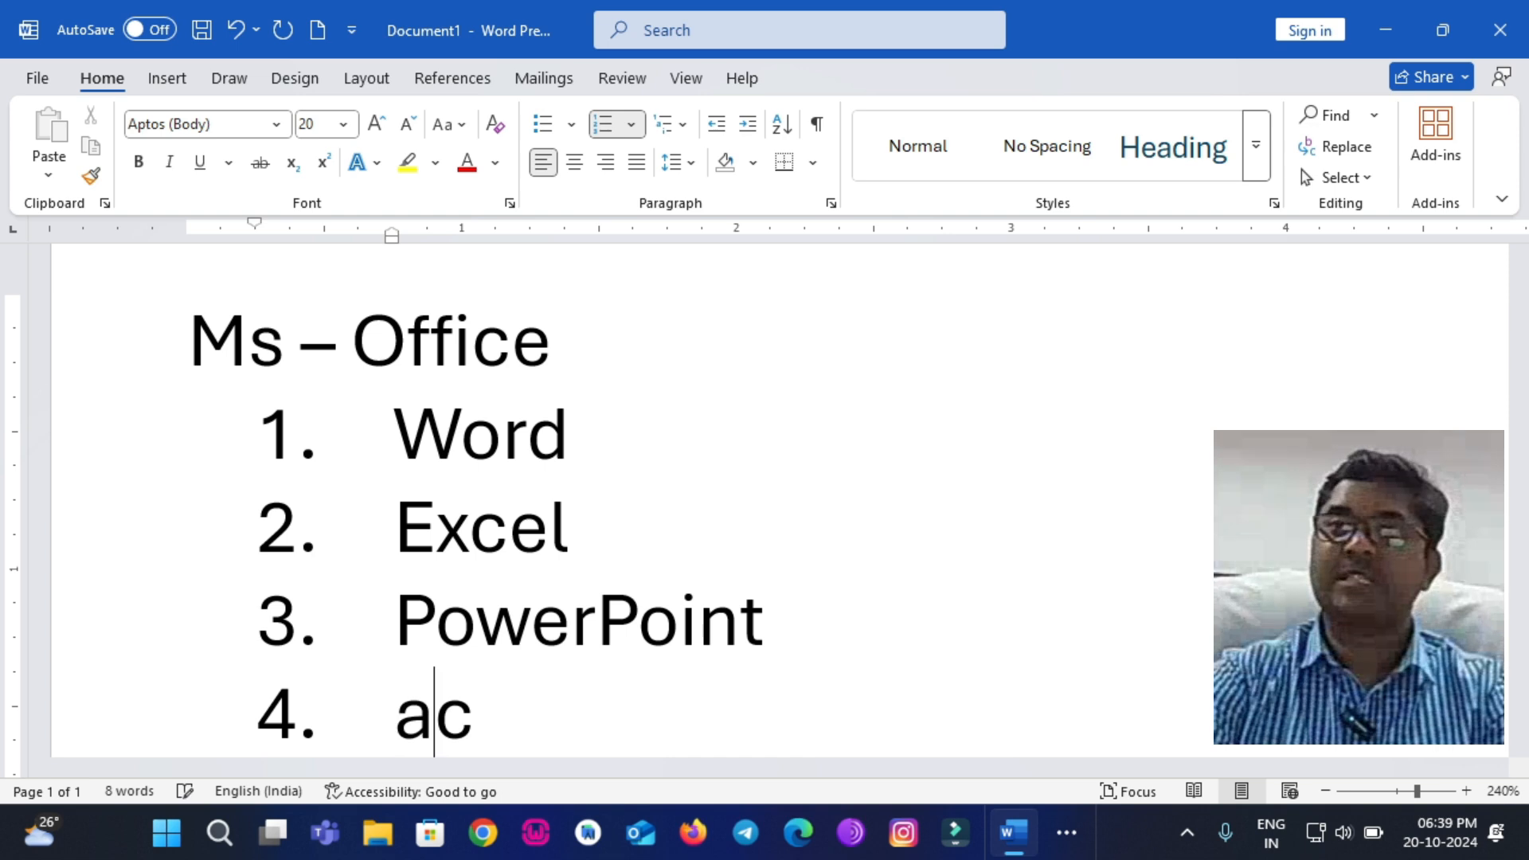
text(cess)
key(Left)
key(Left)
key(Left)
key(Left)
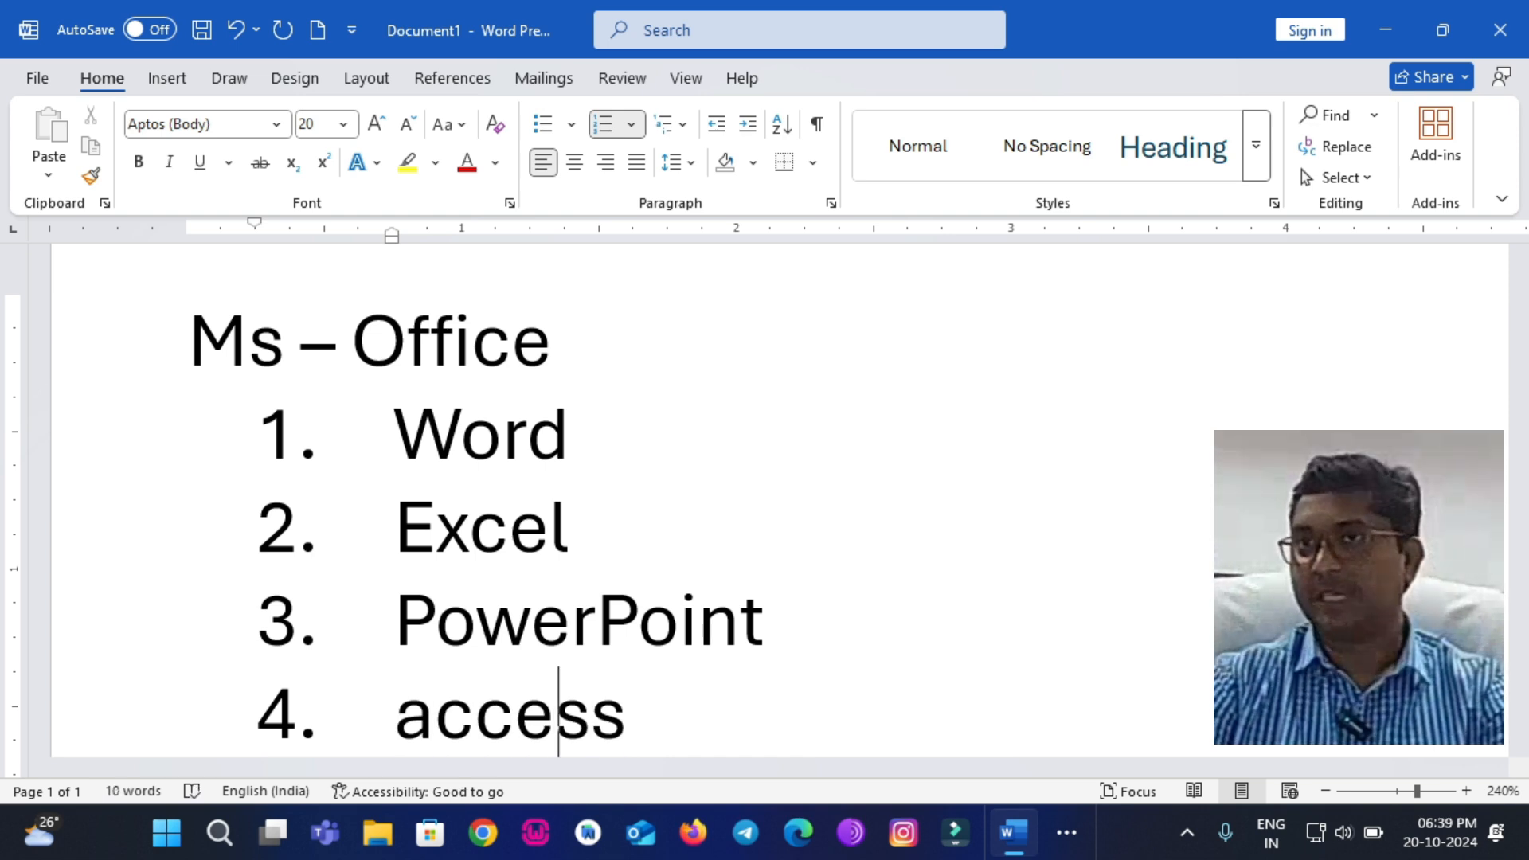
key(Left)
key(BackSpace)
text(A)
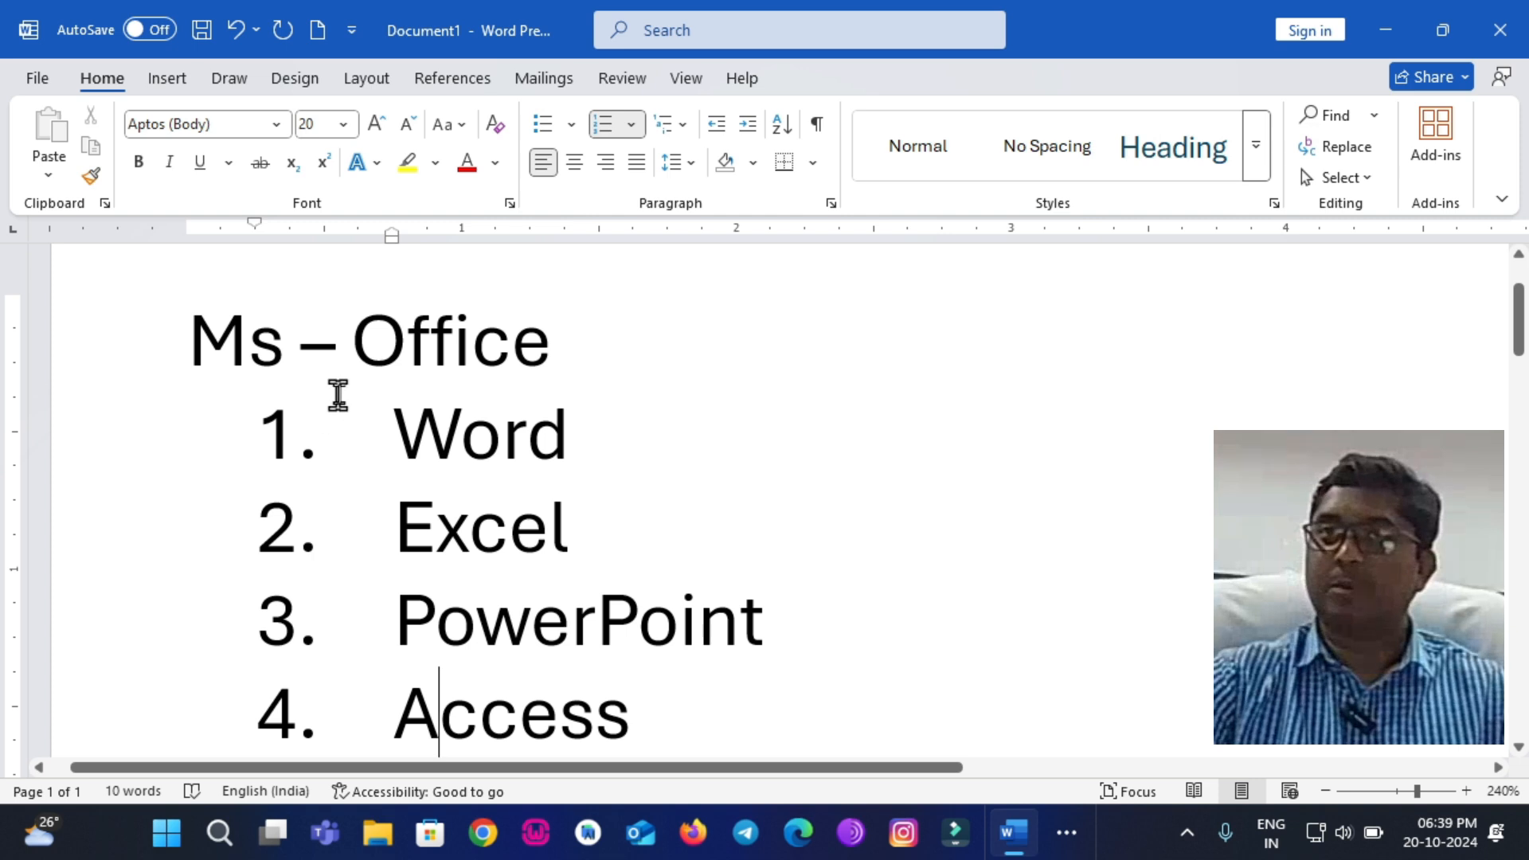
Highlight the Word entry in the list, and close the document without saving the changes.
drag(397, 427, 580, 447)
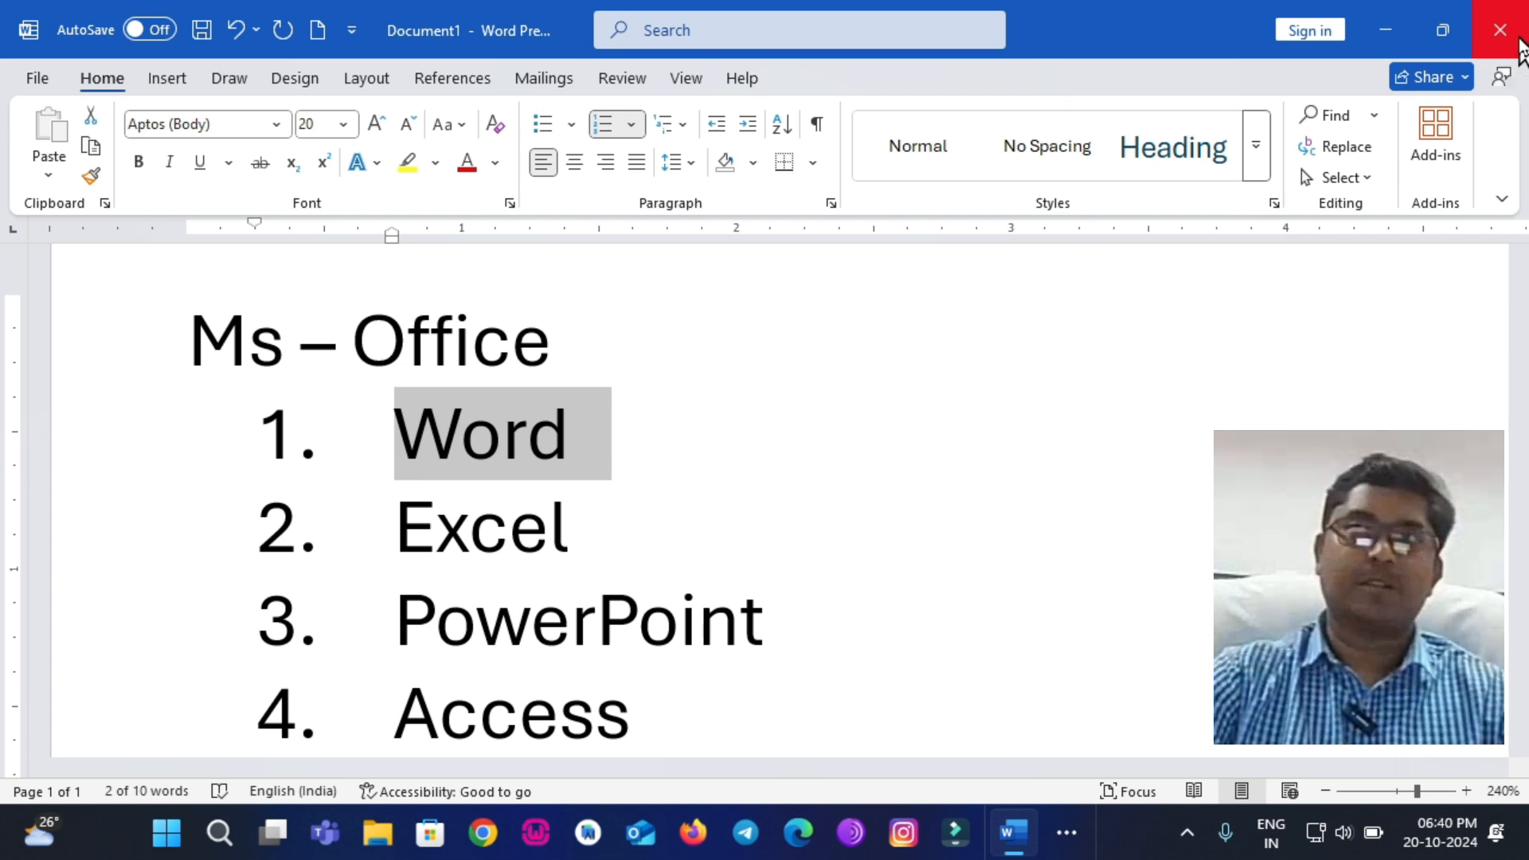
click(1519, 46)
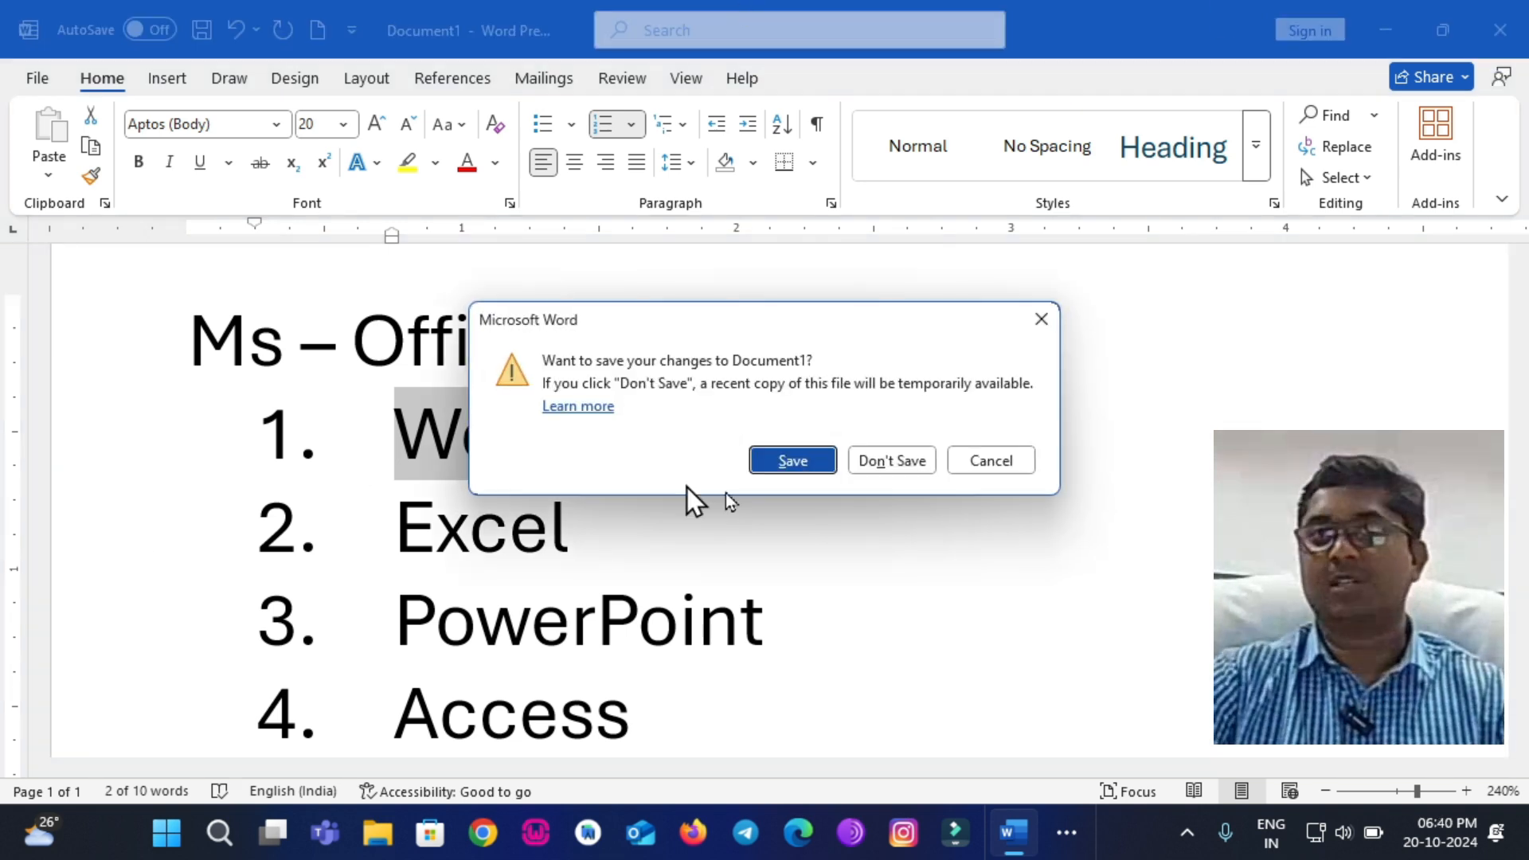
click(895, 472)
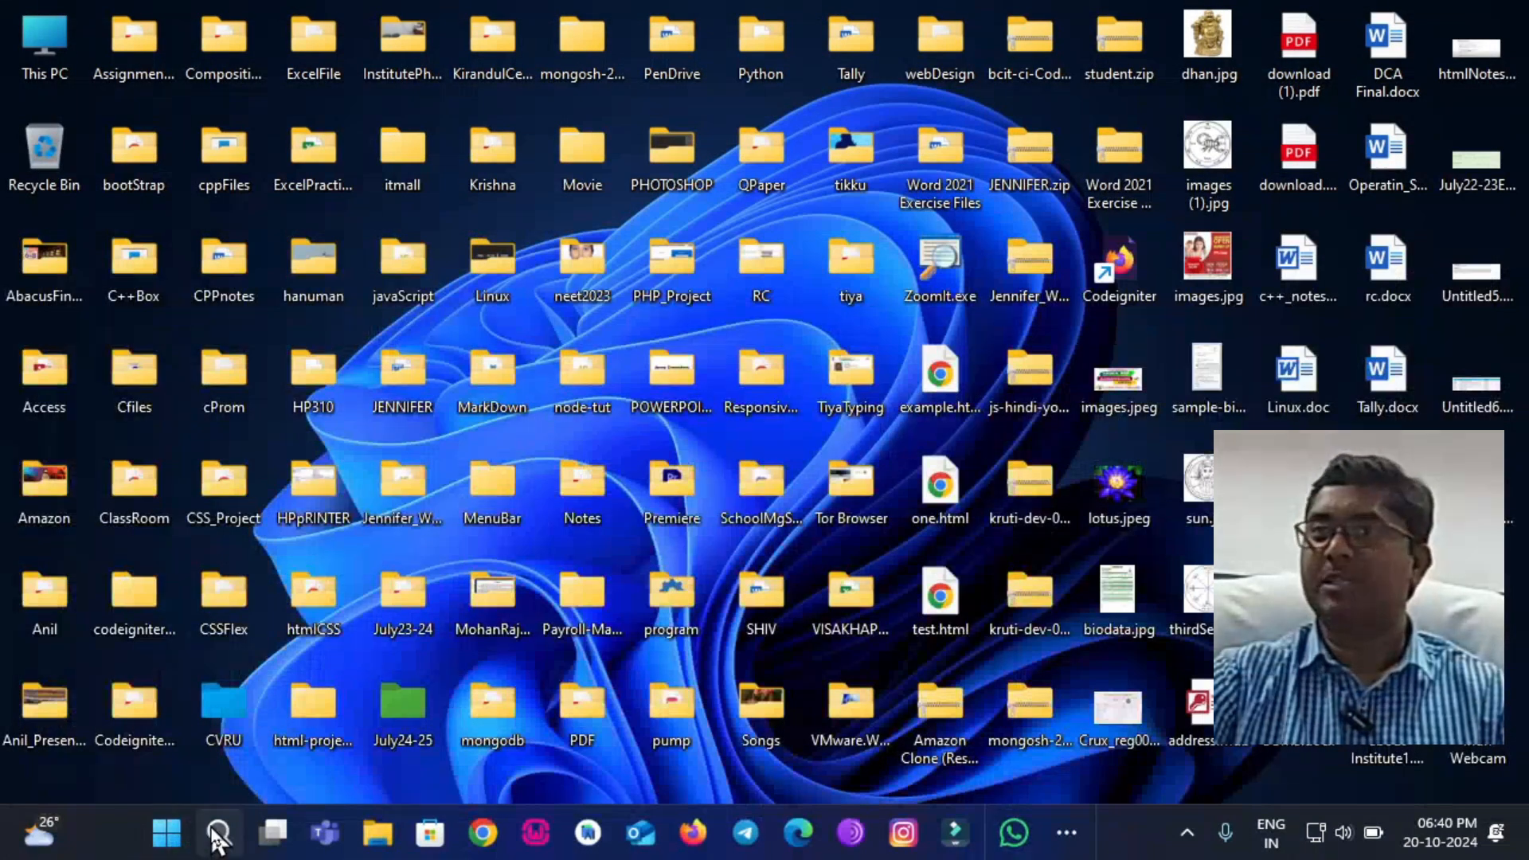
Search Windows for "word", launch Word and create a new blank document.
click(218, 831)
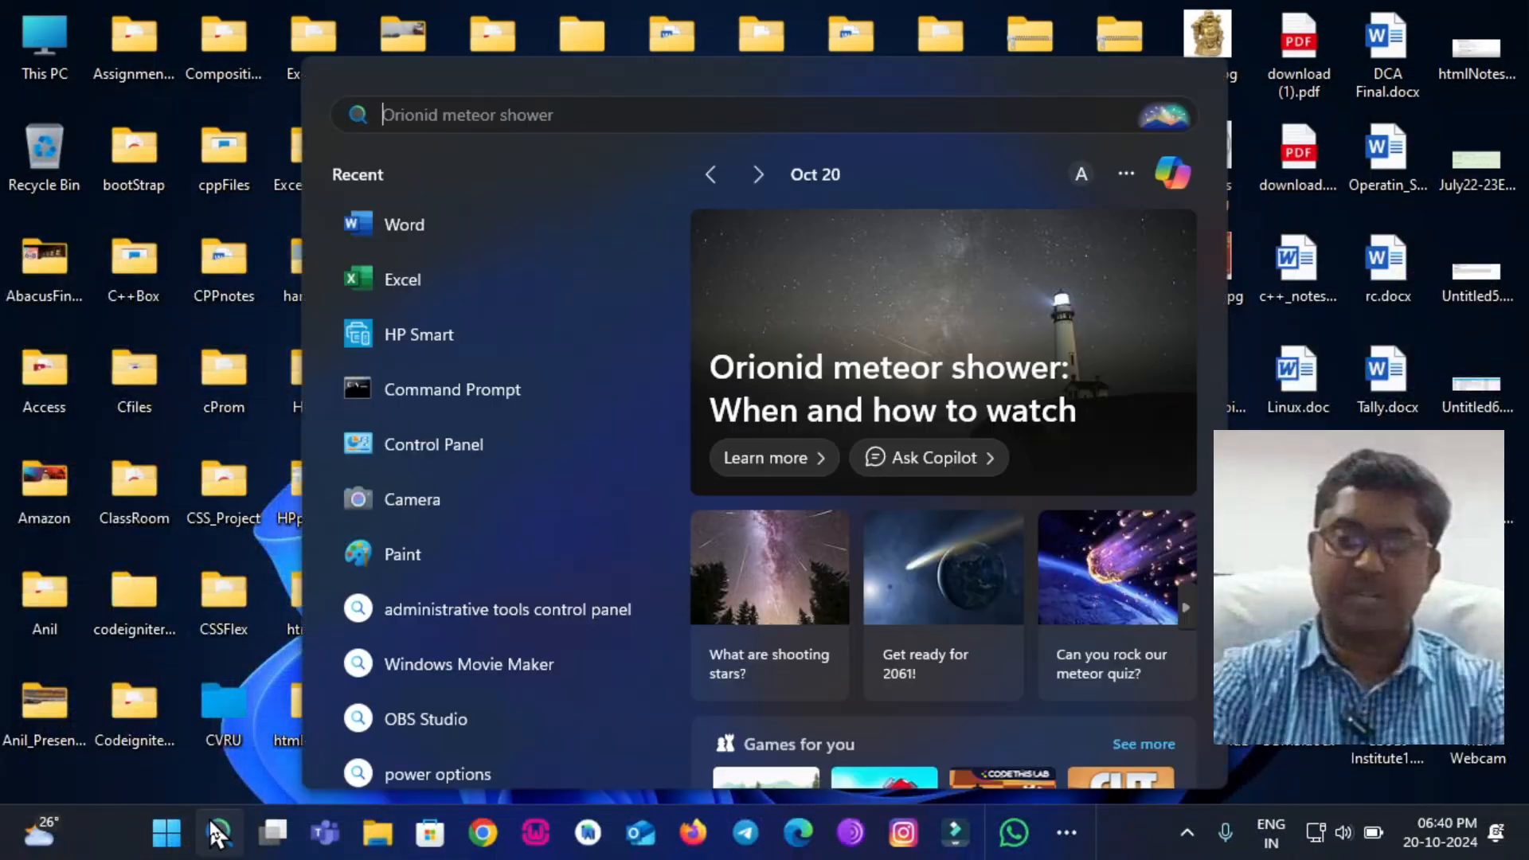
text(word)
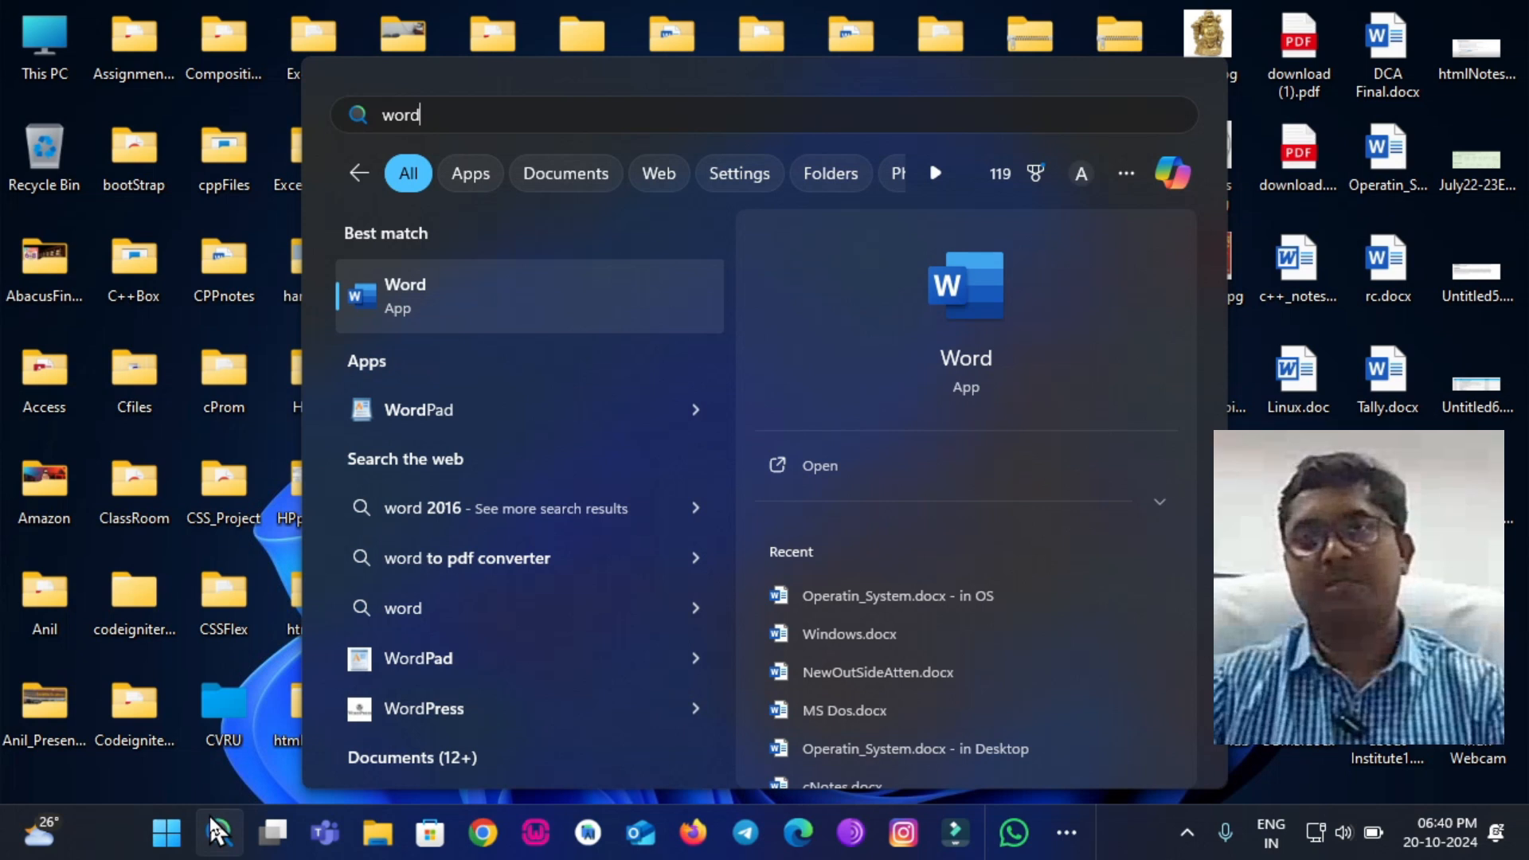
key(Return)
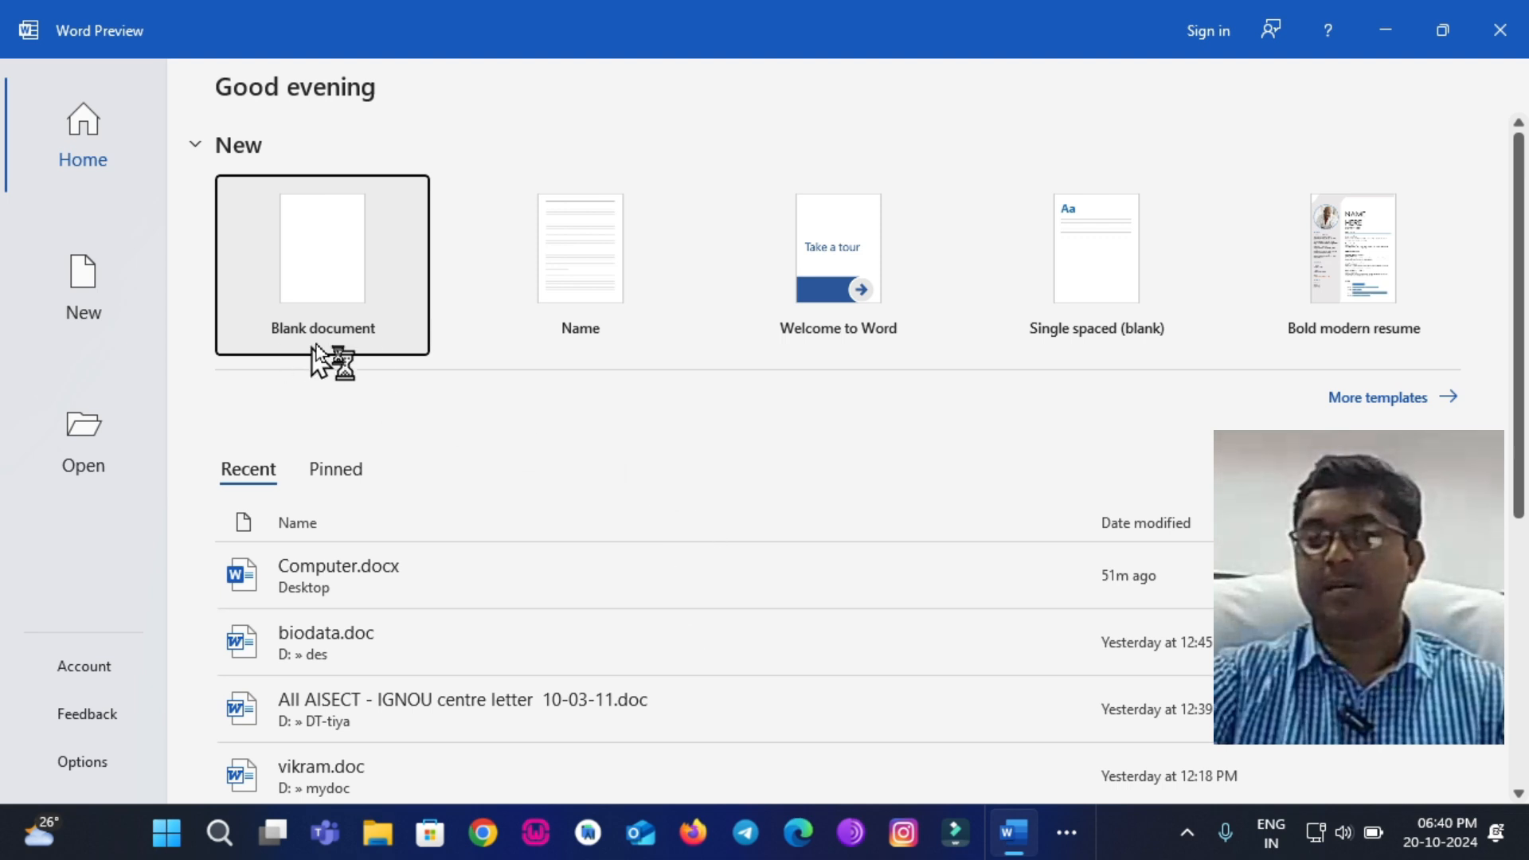
click(293, 290)
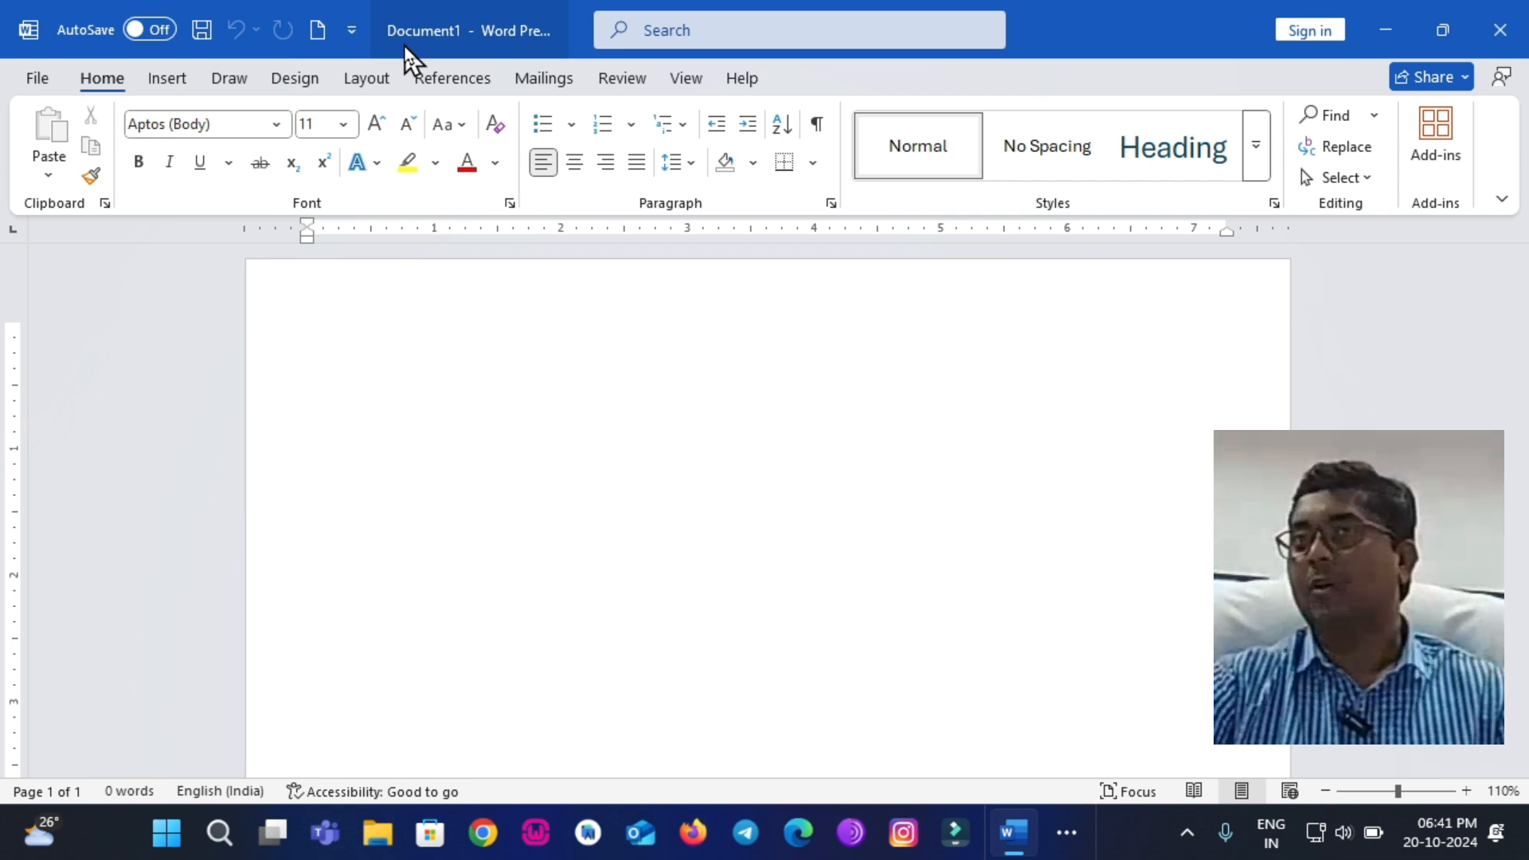
Launch Notepad through the Run dialog with "notepad" and replace the Title-Topic-Tag.txt tab with a new empty one.
key(super+r)
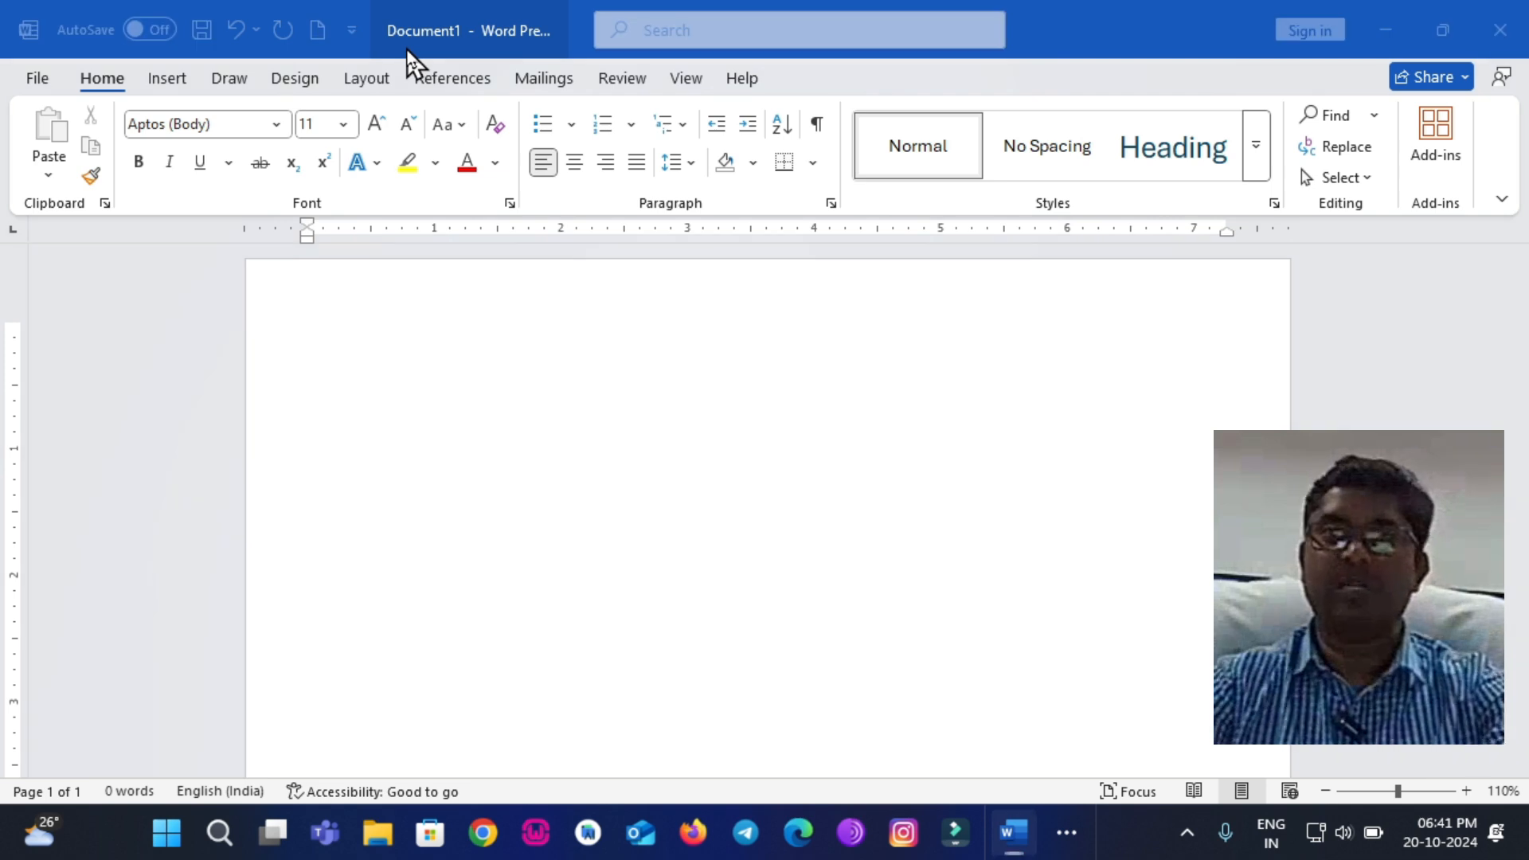
text(notep)
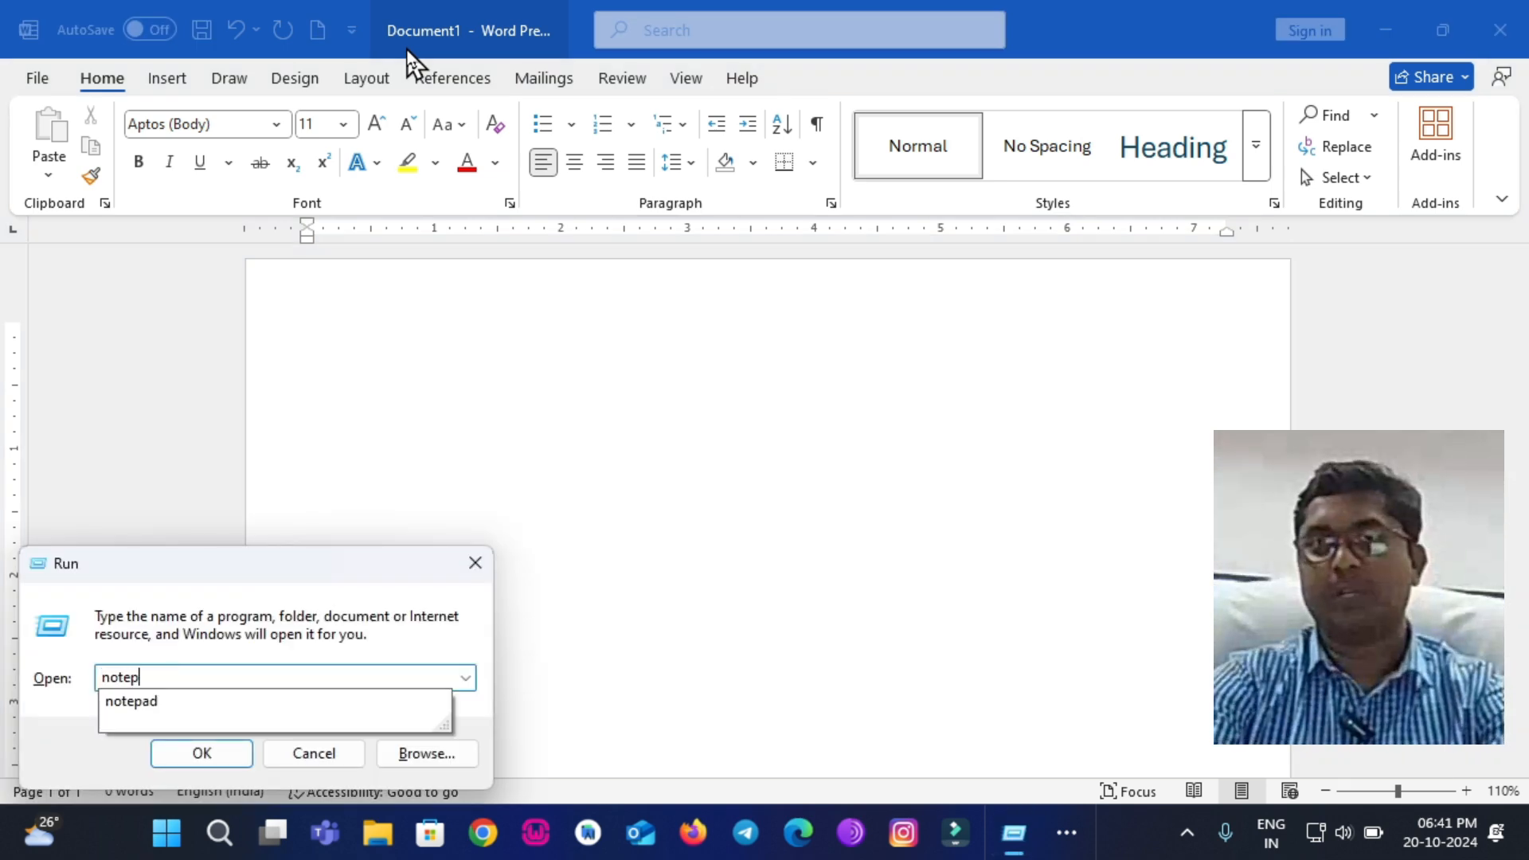
text(ad)
key(Return)
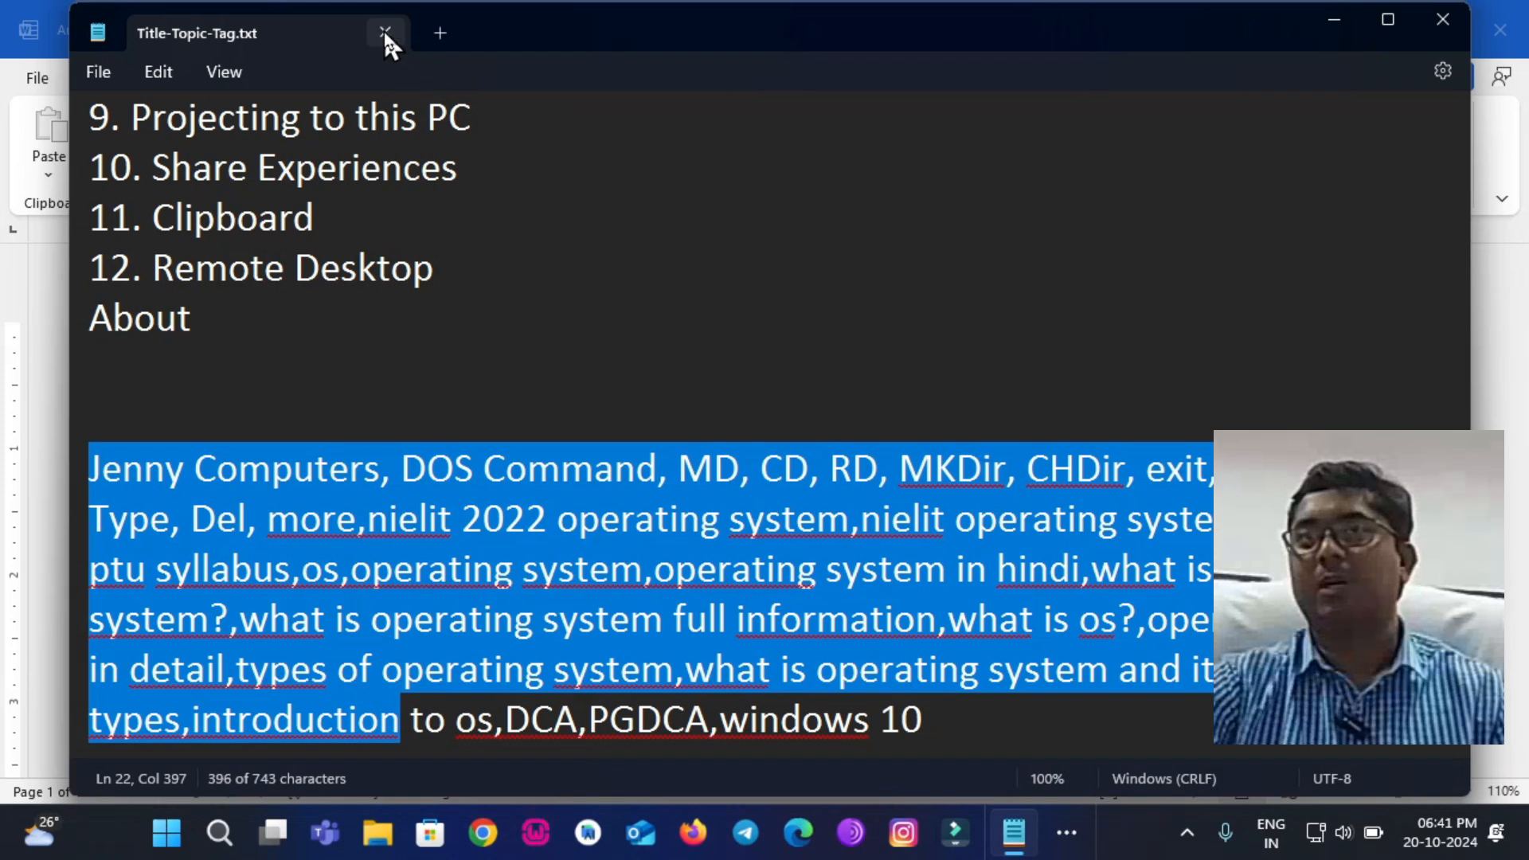
click(440, 32)
click(385, 32)
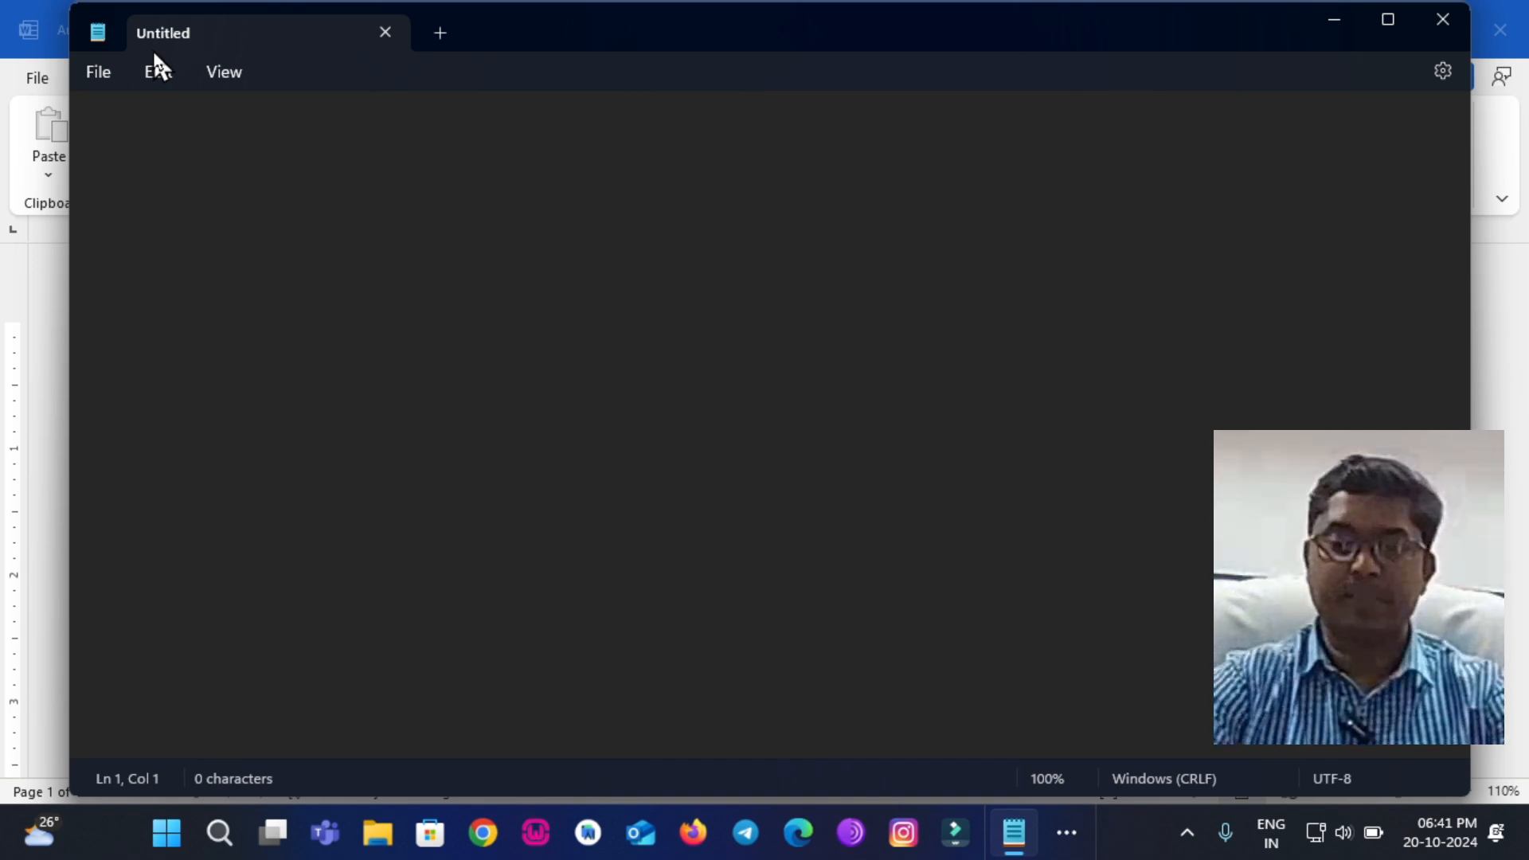
Launch Paint through the Run dialog with "mspaint" and close it again.
key(super+r)
text(mspaint)
key(Down)
key(Return)
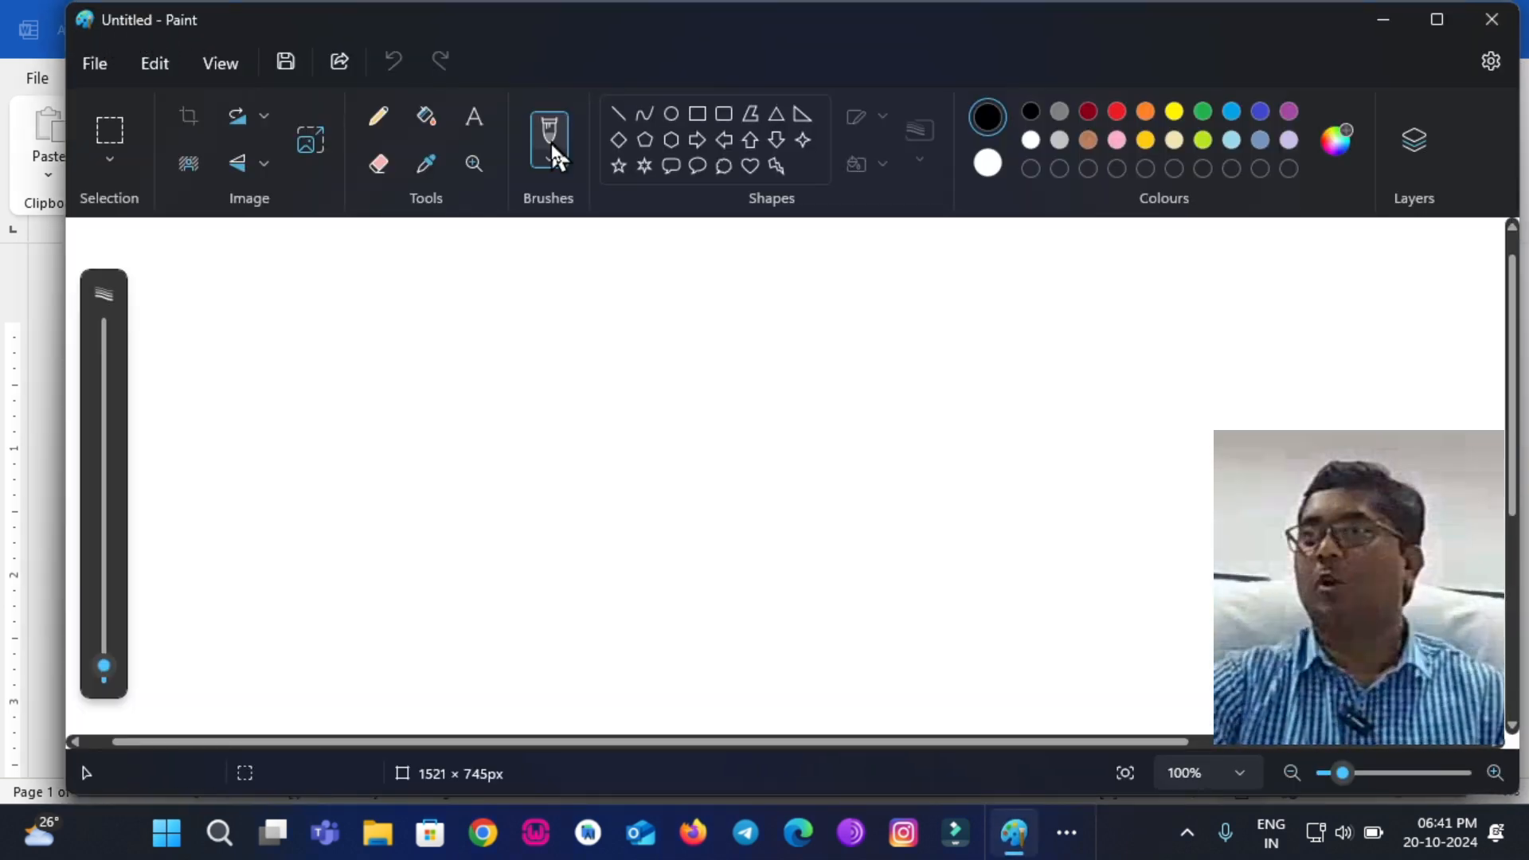
click(1491, 32)
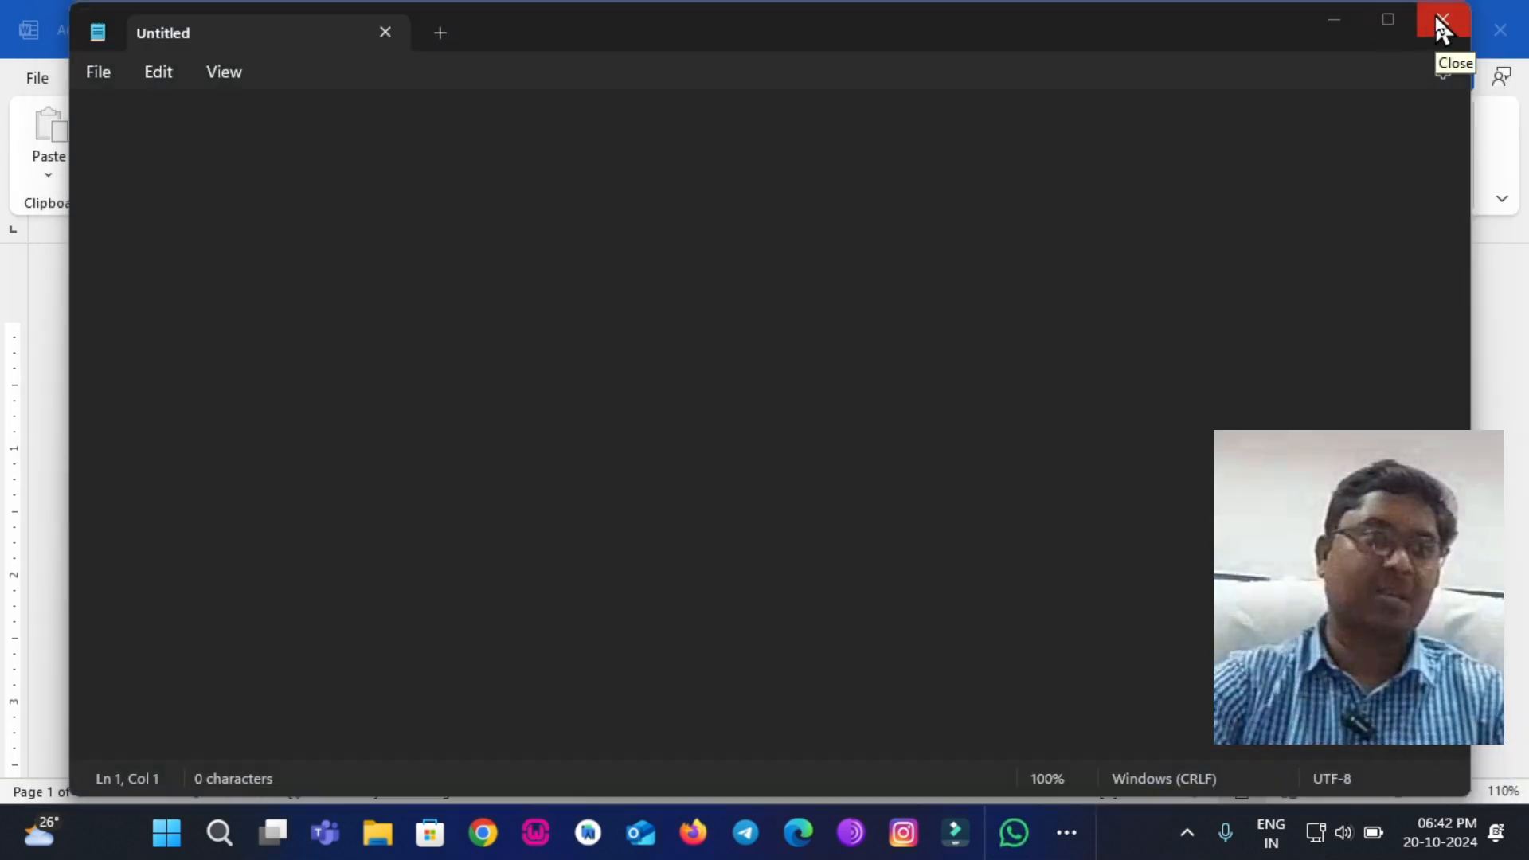
Close the empty Notepad window and return to the blank Word document.
click(1436, 20)
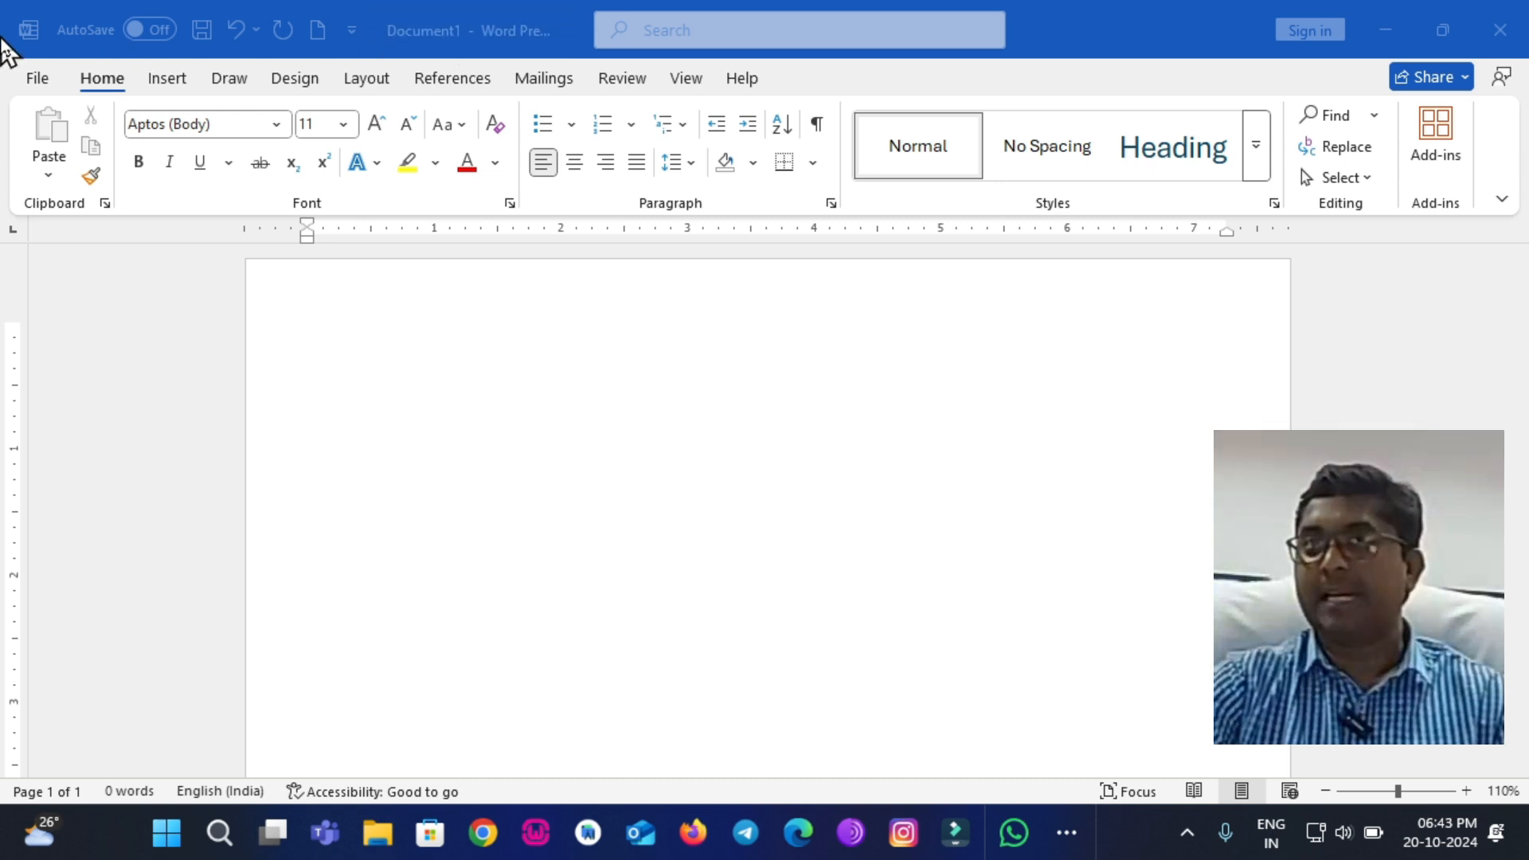
click(343, 362)
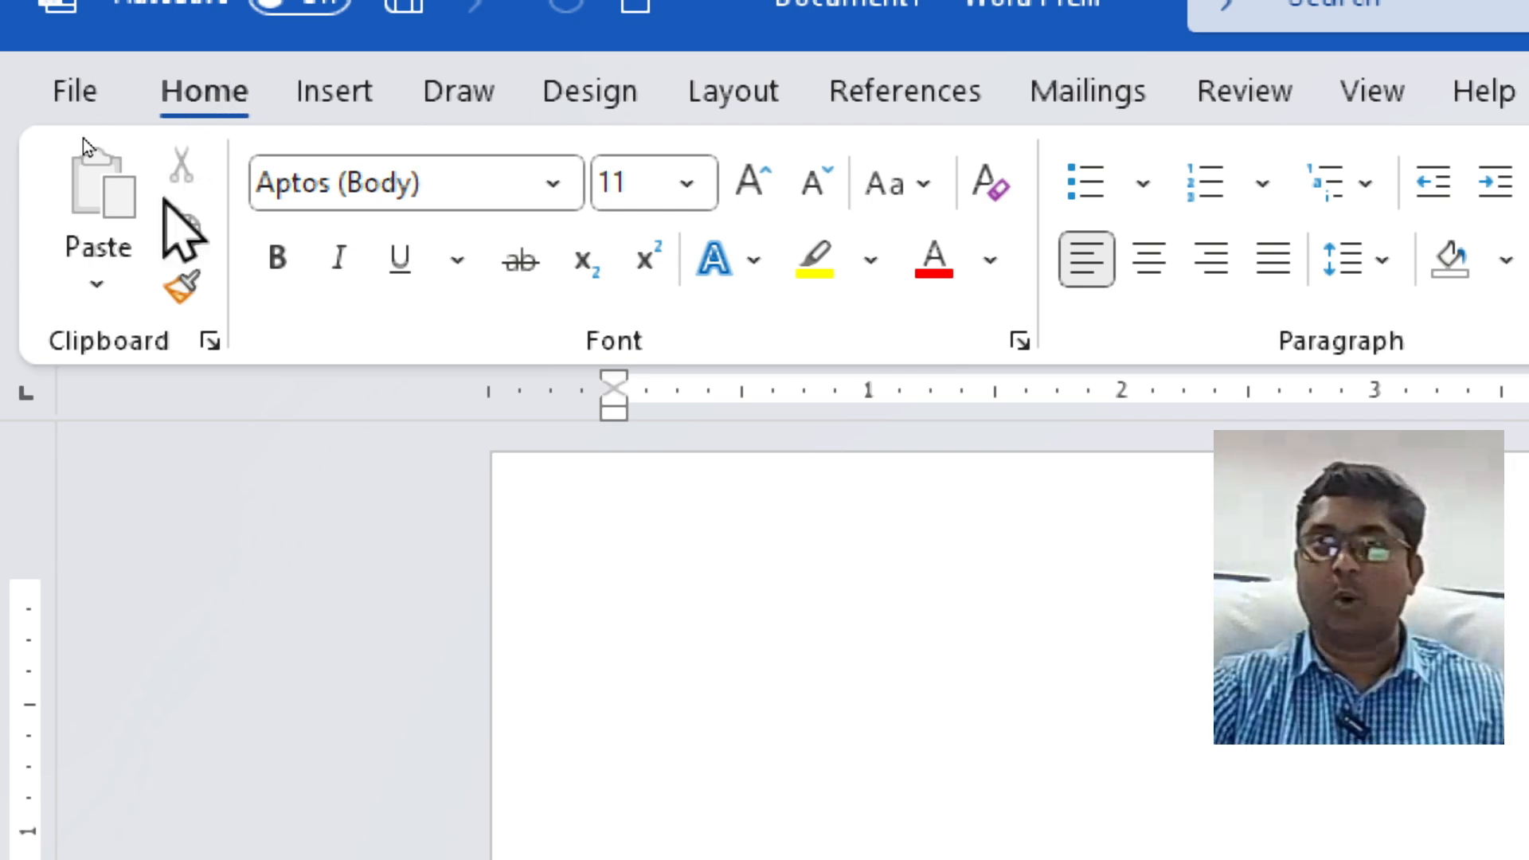
Look over the Insert and Draw commands, and return to the Home commands.
click(342, 110)
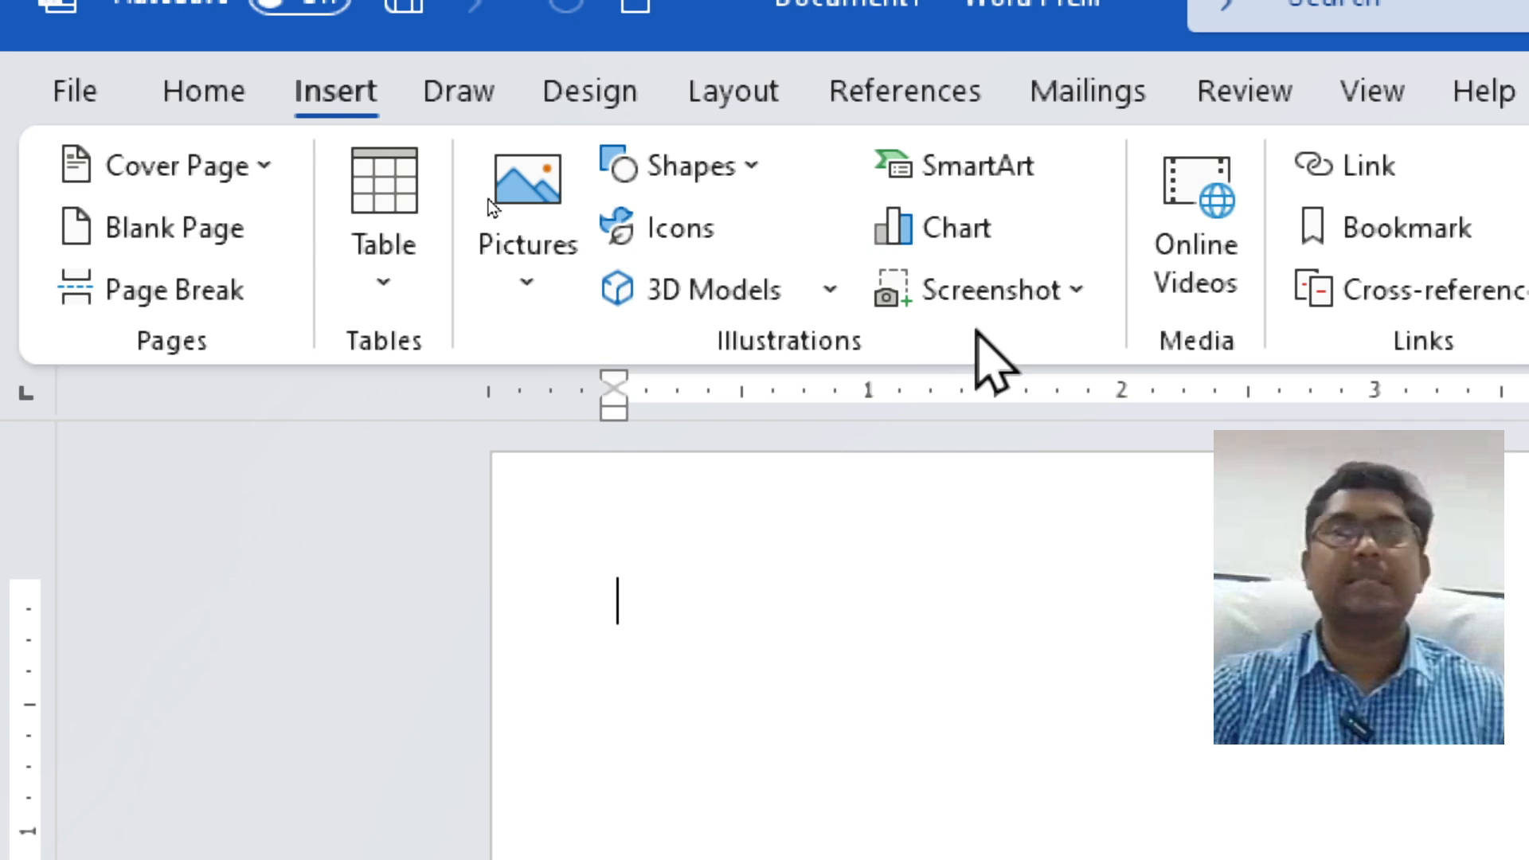
click(466, 99)
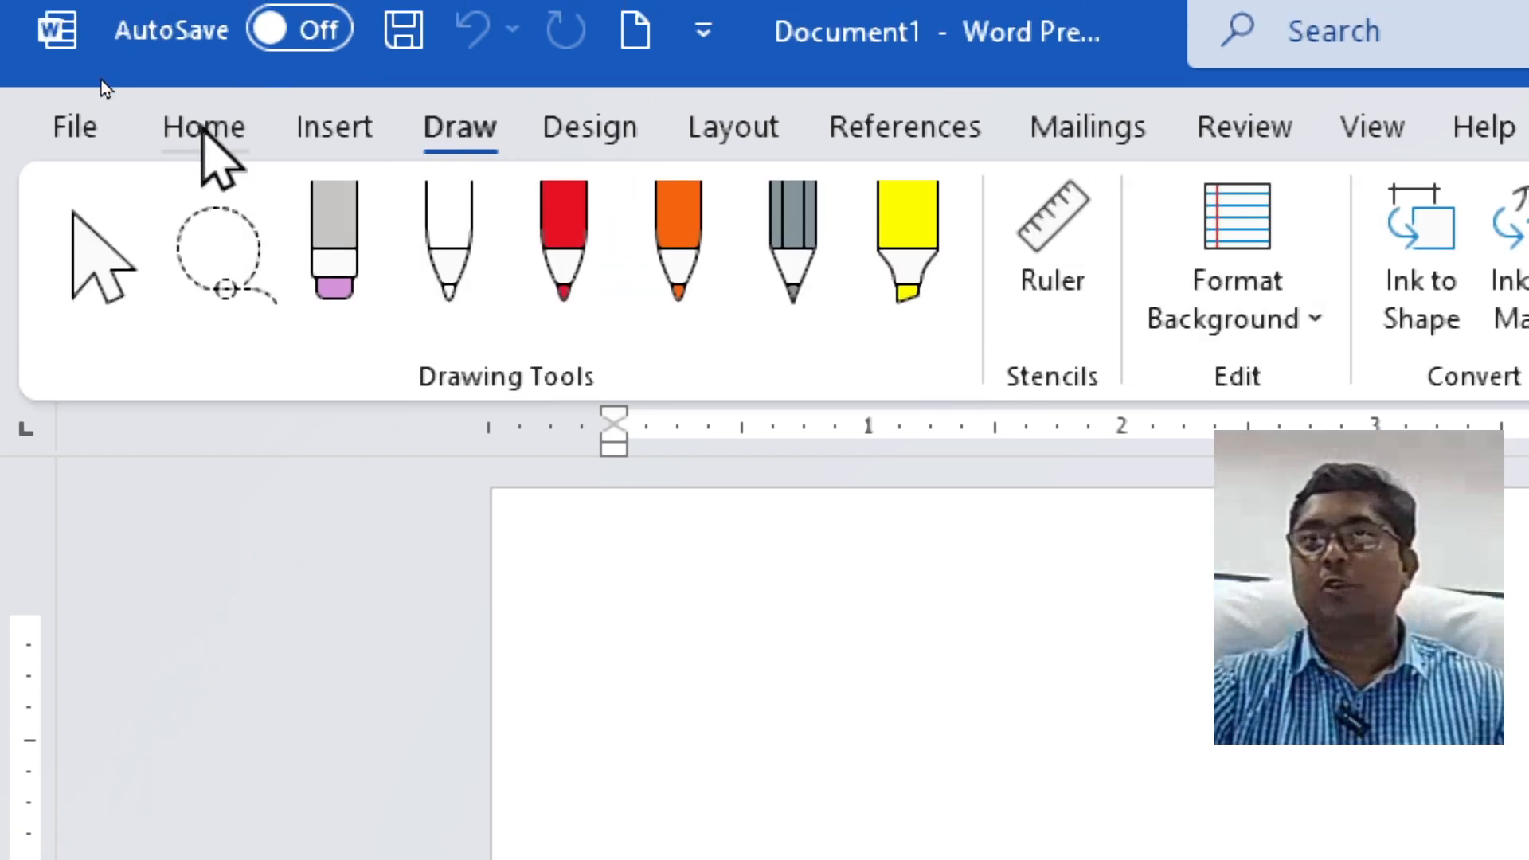
click(203, 130)
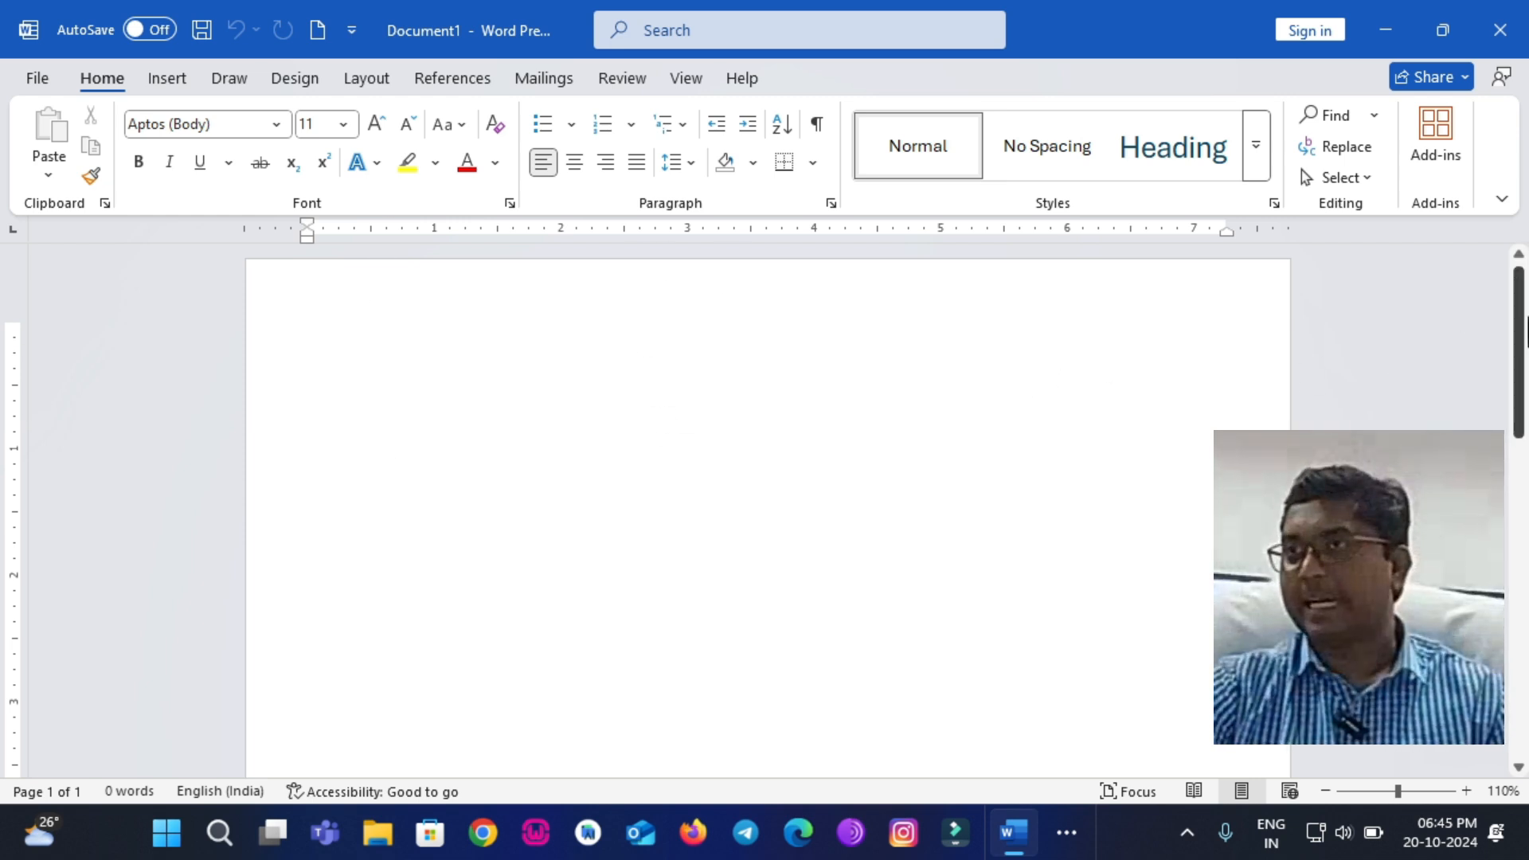
Look through the blank page from top to bottom and return to its beginning.
drag(1519, 310, 1517, 267)
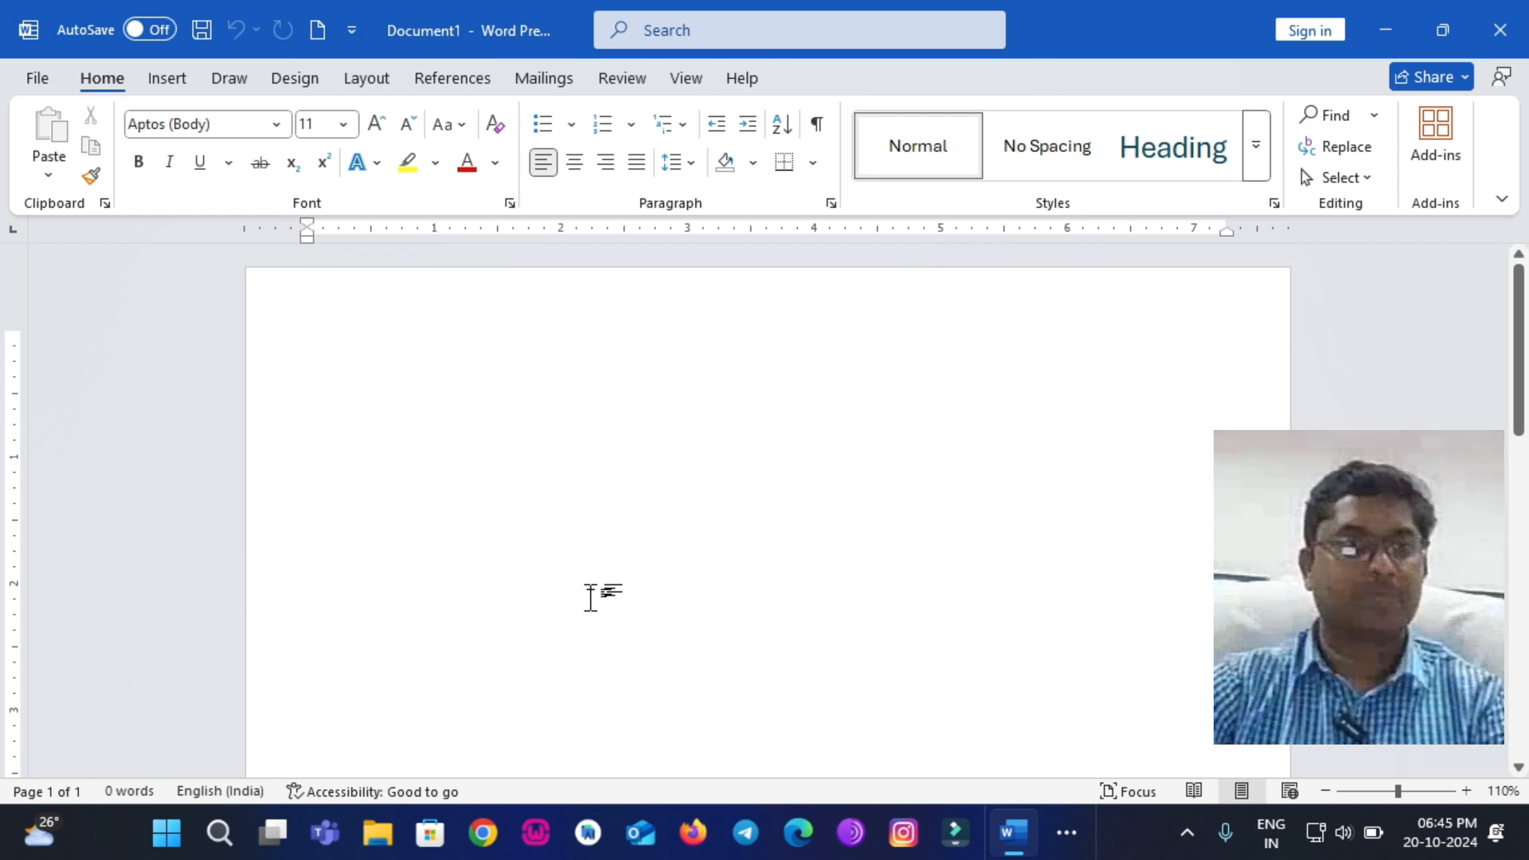
scroll(573, 485, down, 15)
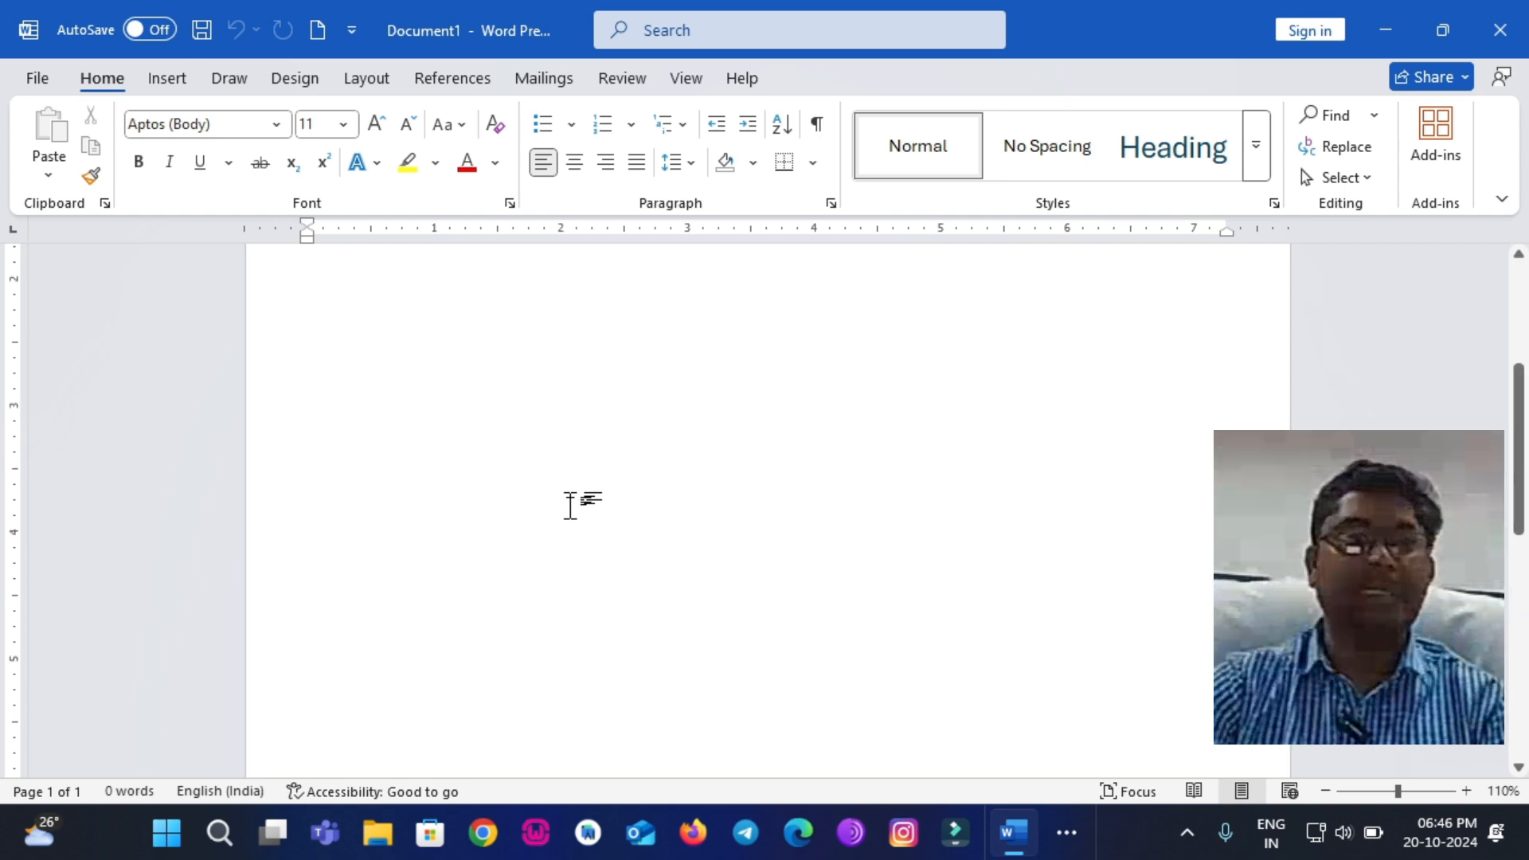
scroll(572, 514, down, 10)
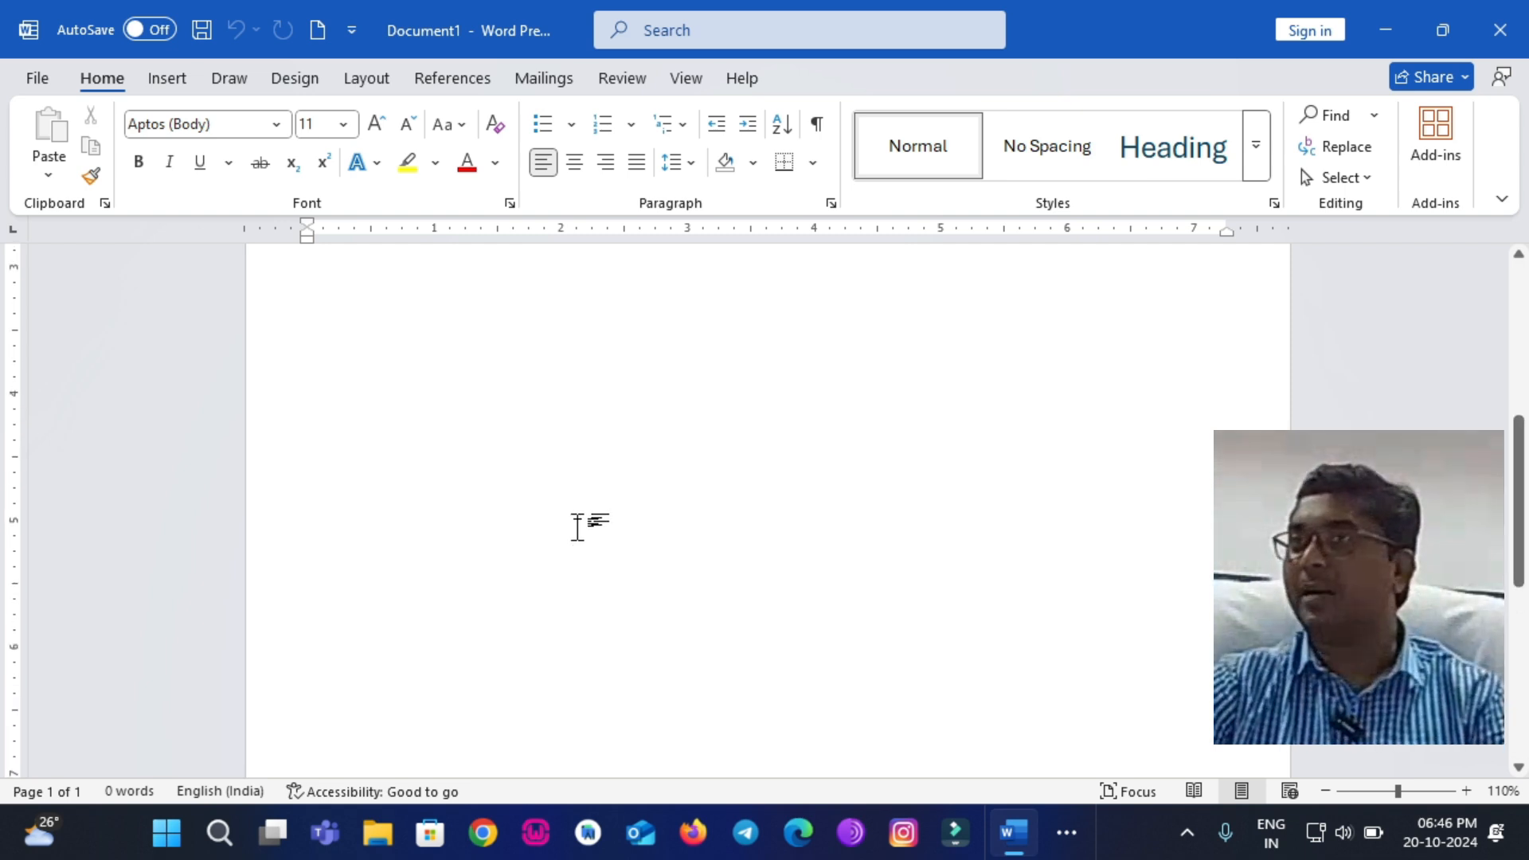
scroll(575, 525, up, 10)
scroll(575, 525, down, 15)
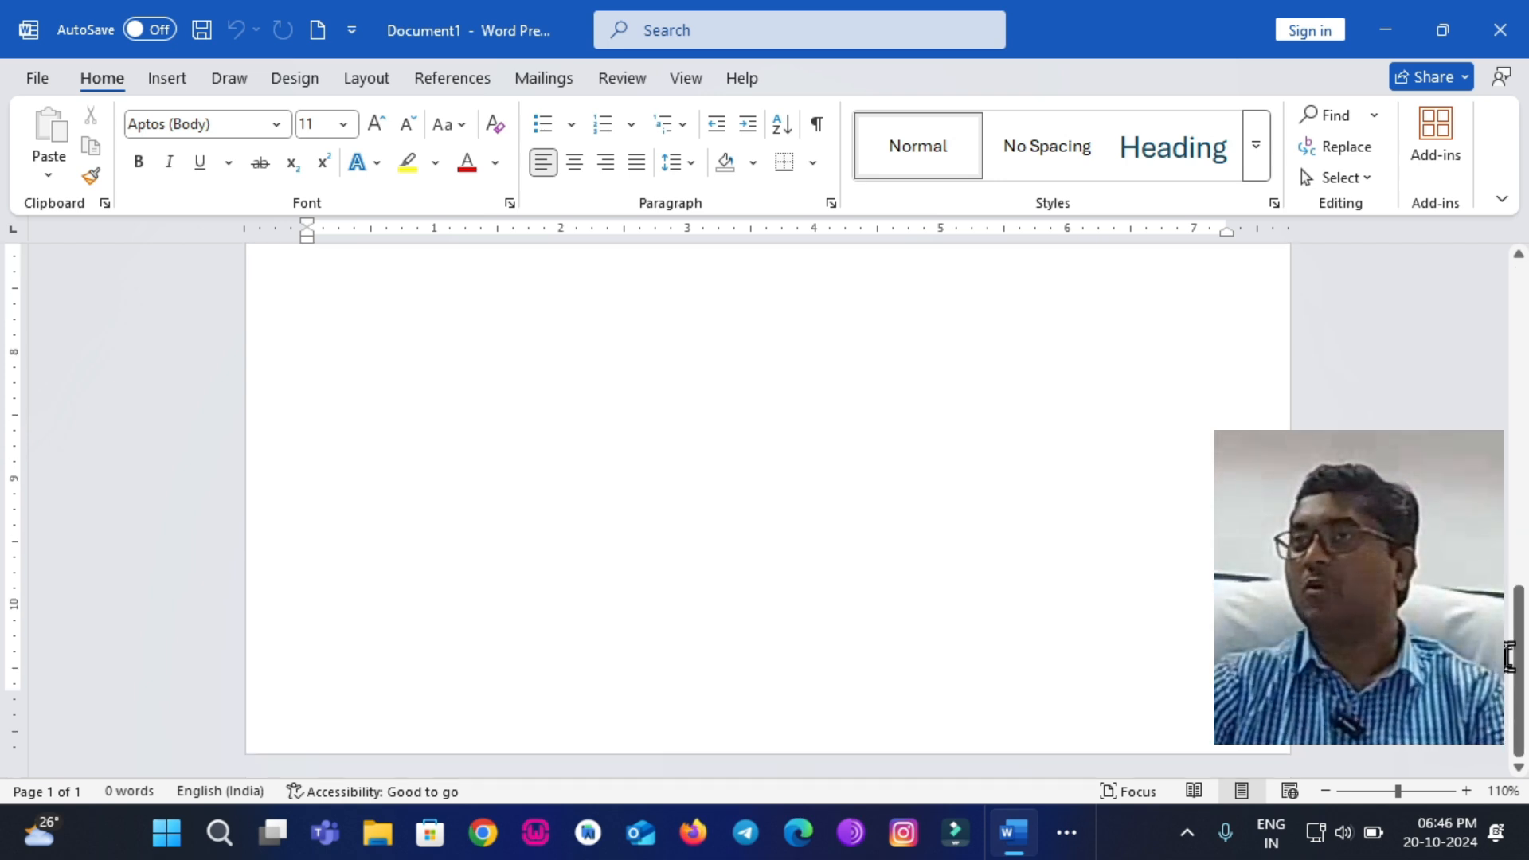
drag(1508, 657, 1434, 283)
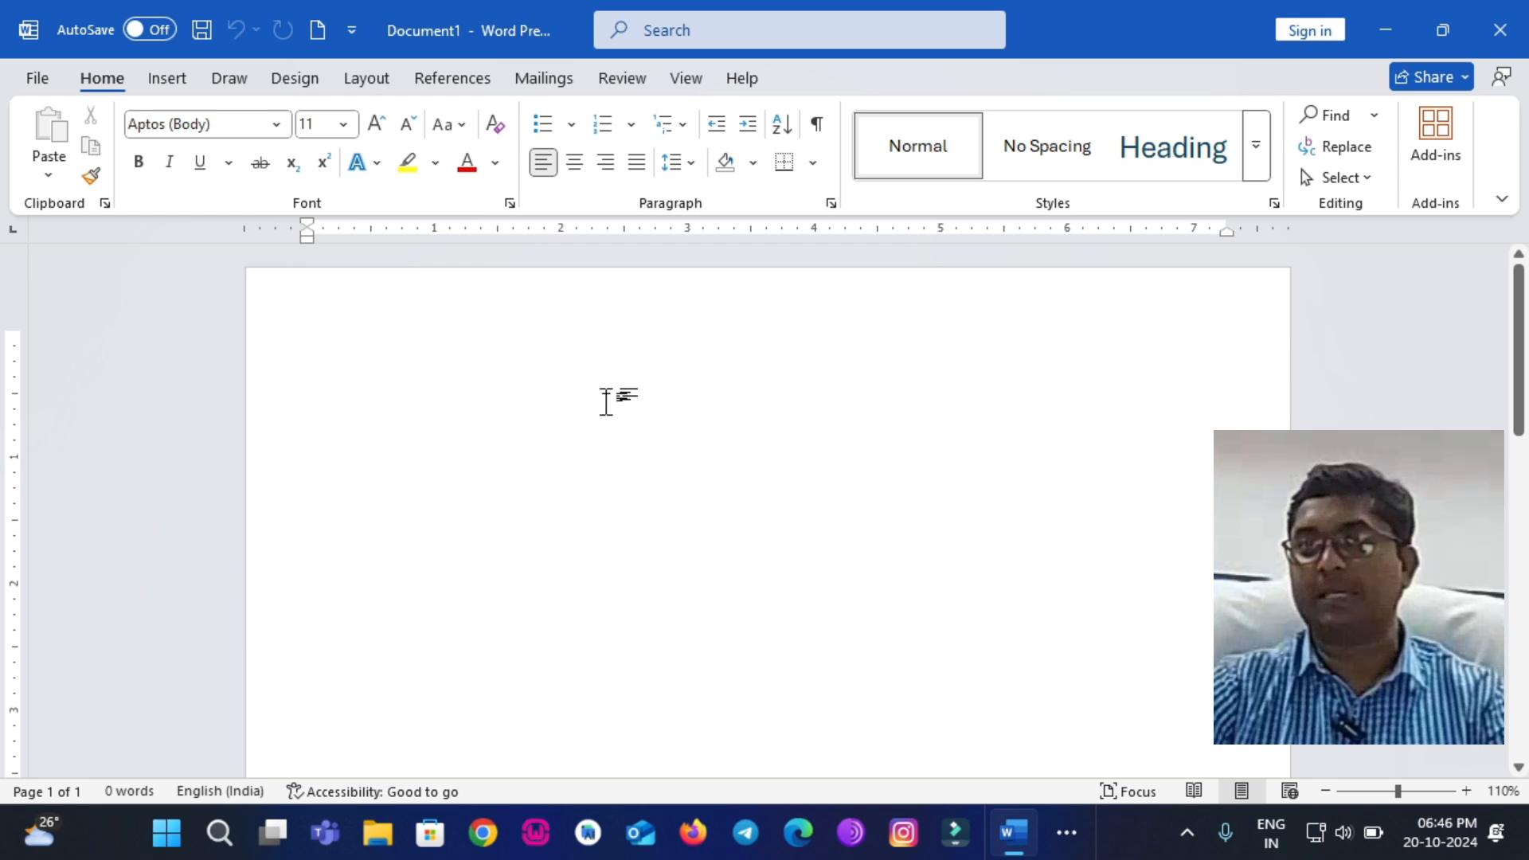
Enlarge the page view to 190%, look across the page sideways, and bring the zoom to 130%.
scroll(606, 402, up, 8)
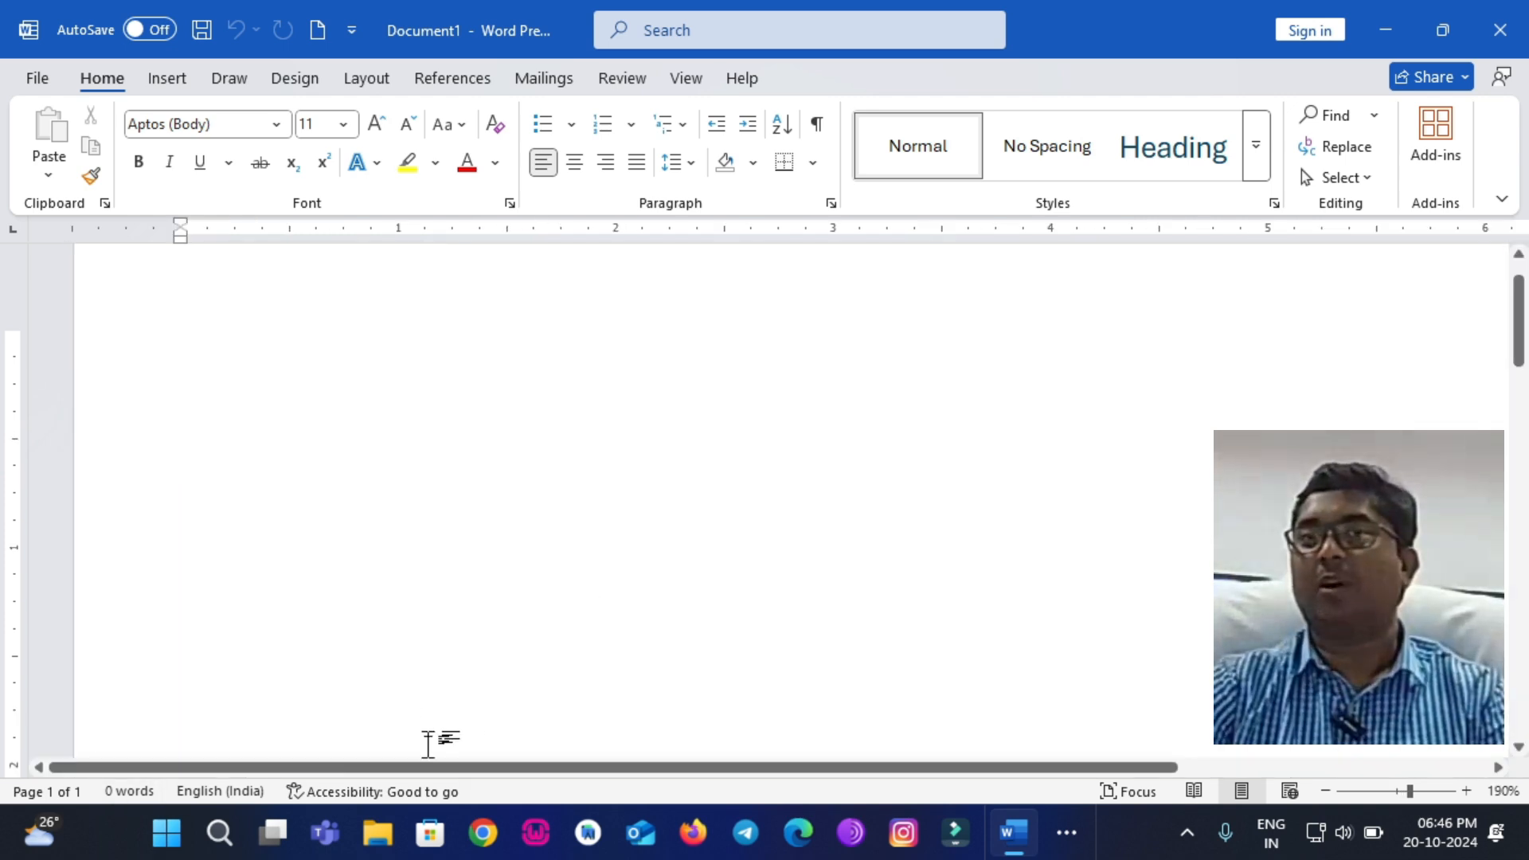
drag(995, 767, 1168, 689)
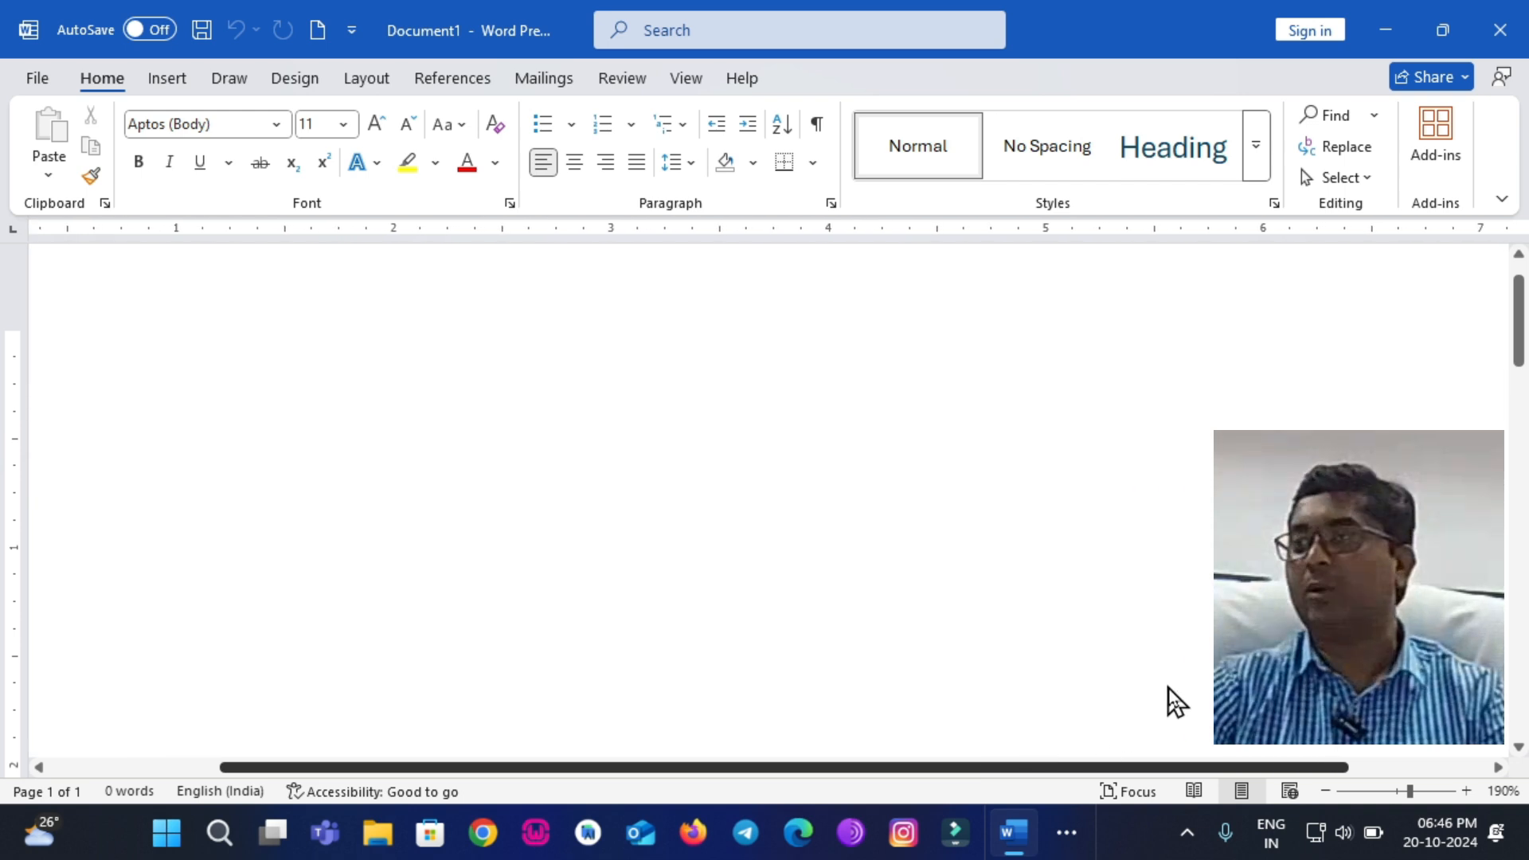
ctrl+scroll(748, 437, down, 1)
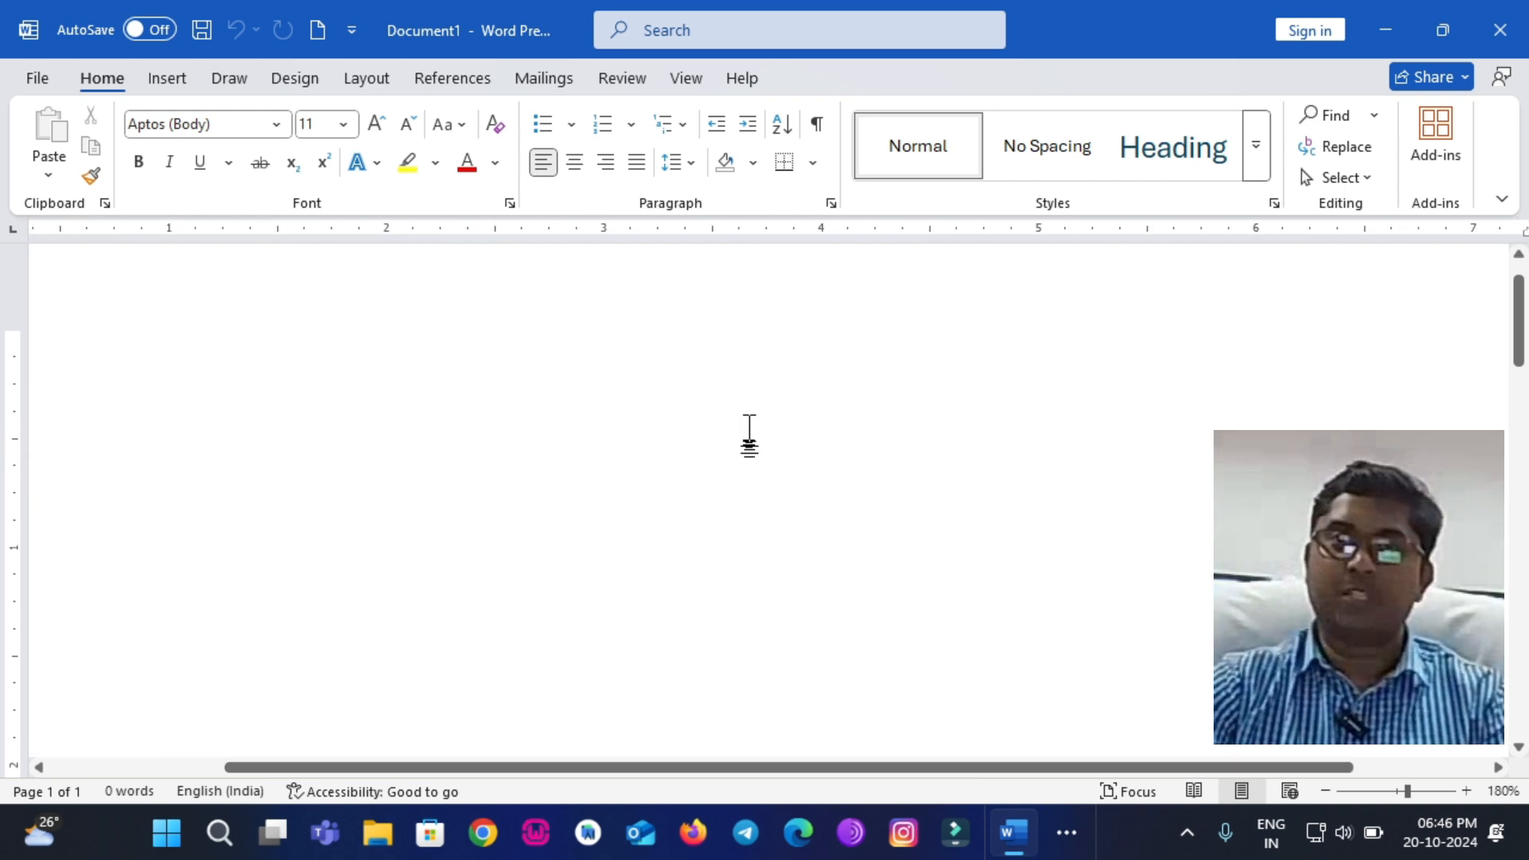
ctrl+scroll(748, 437, down, 5)
ctrl+scroll(746, 432, down, 7)
ctrl+scroll(744, 426, up, 9)
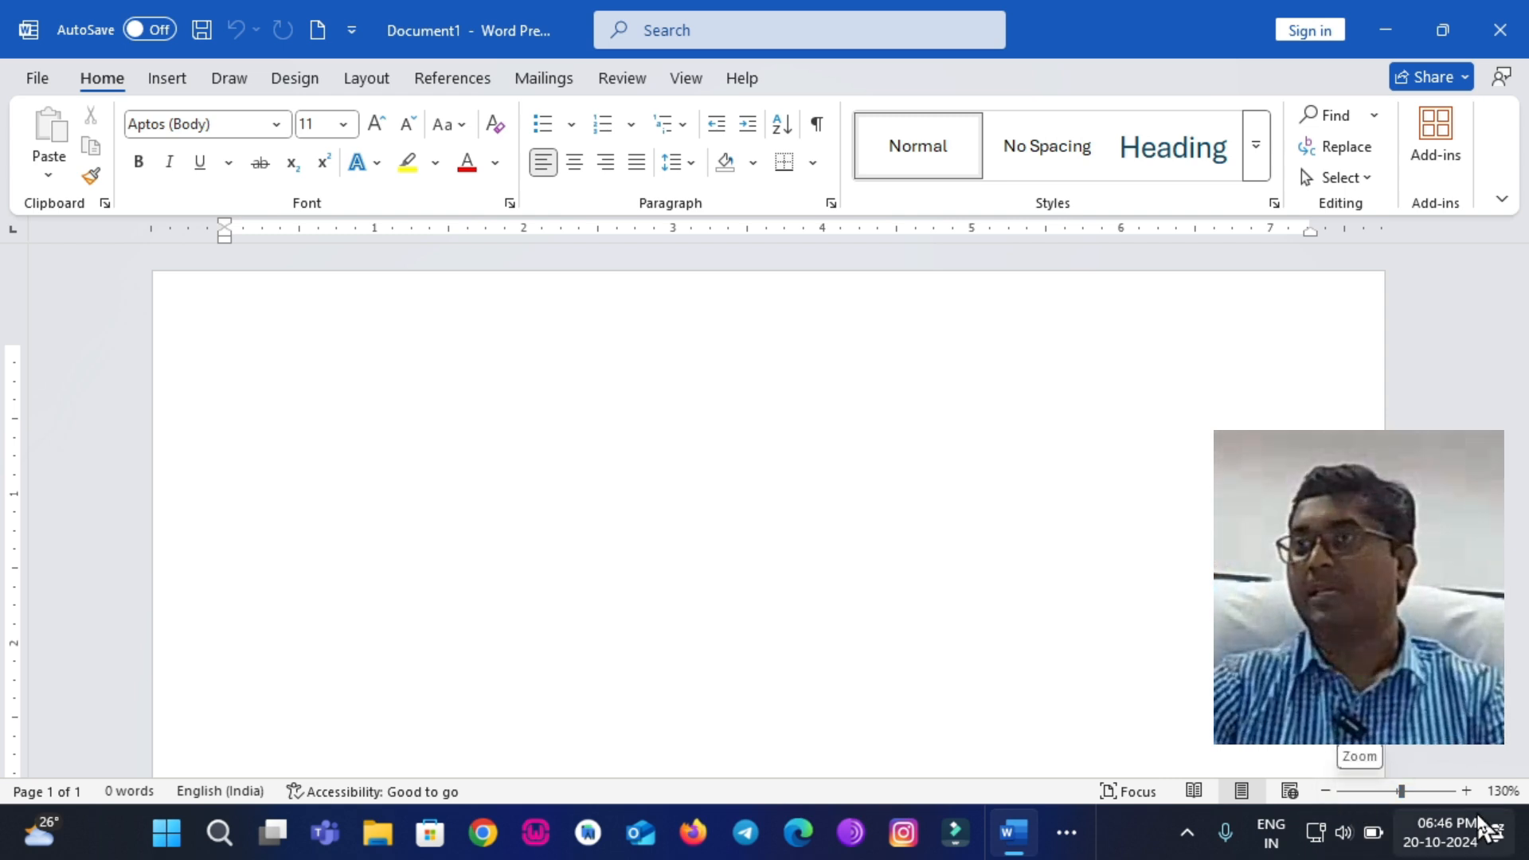
Raise the page zoom stepwise to 160% and lower it again to 120%.
click(1466, 791)
click(1465, 791)
click(1466, 791)
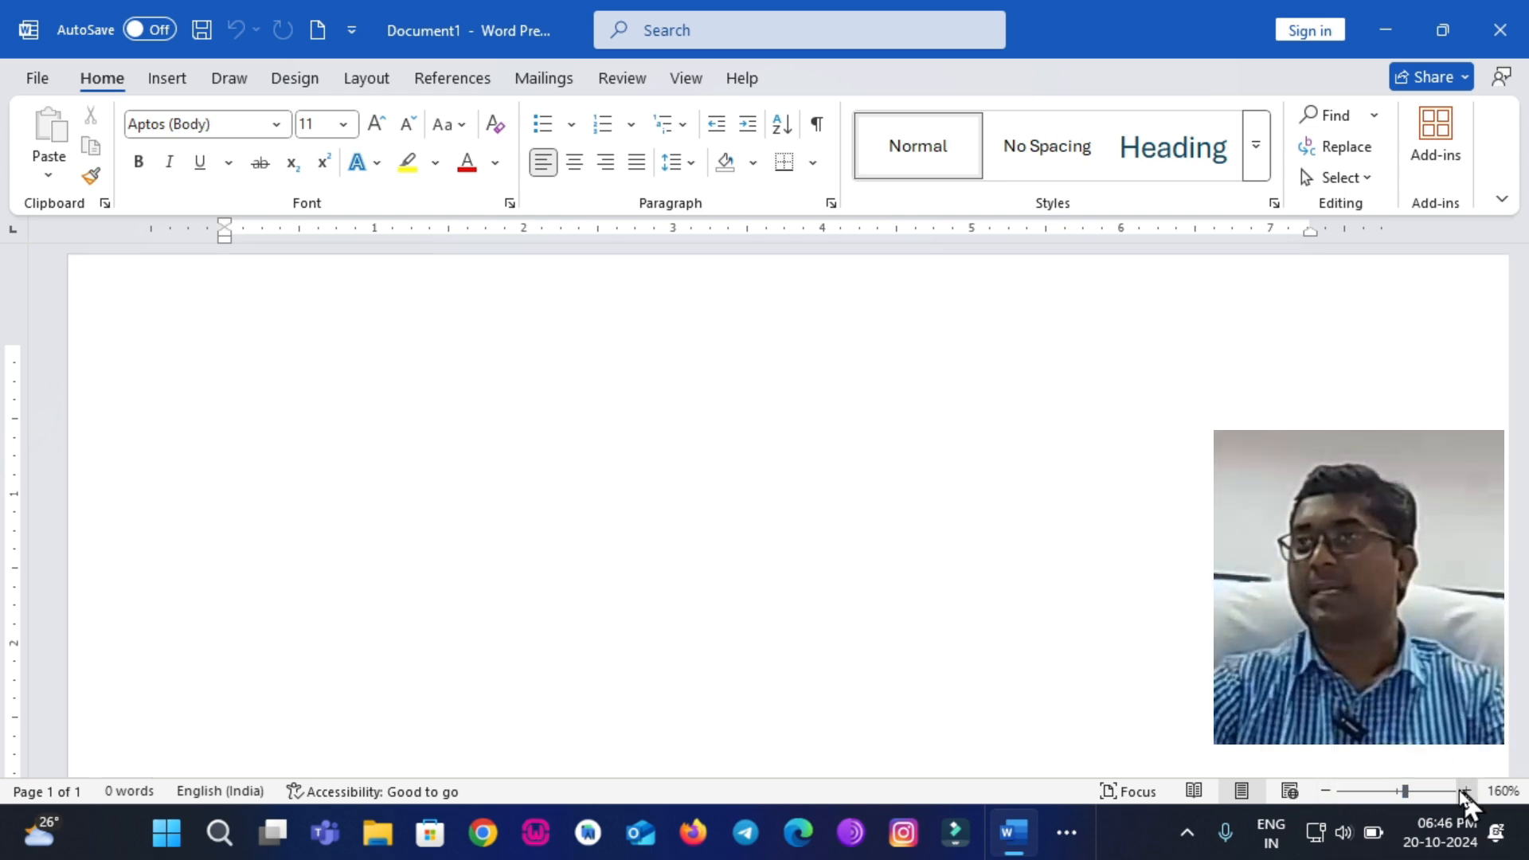
click(1325, 791)
click(1325, 791)
click(1325, 791)
click(1325, 790)
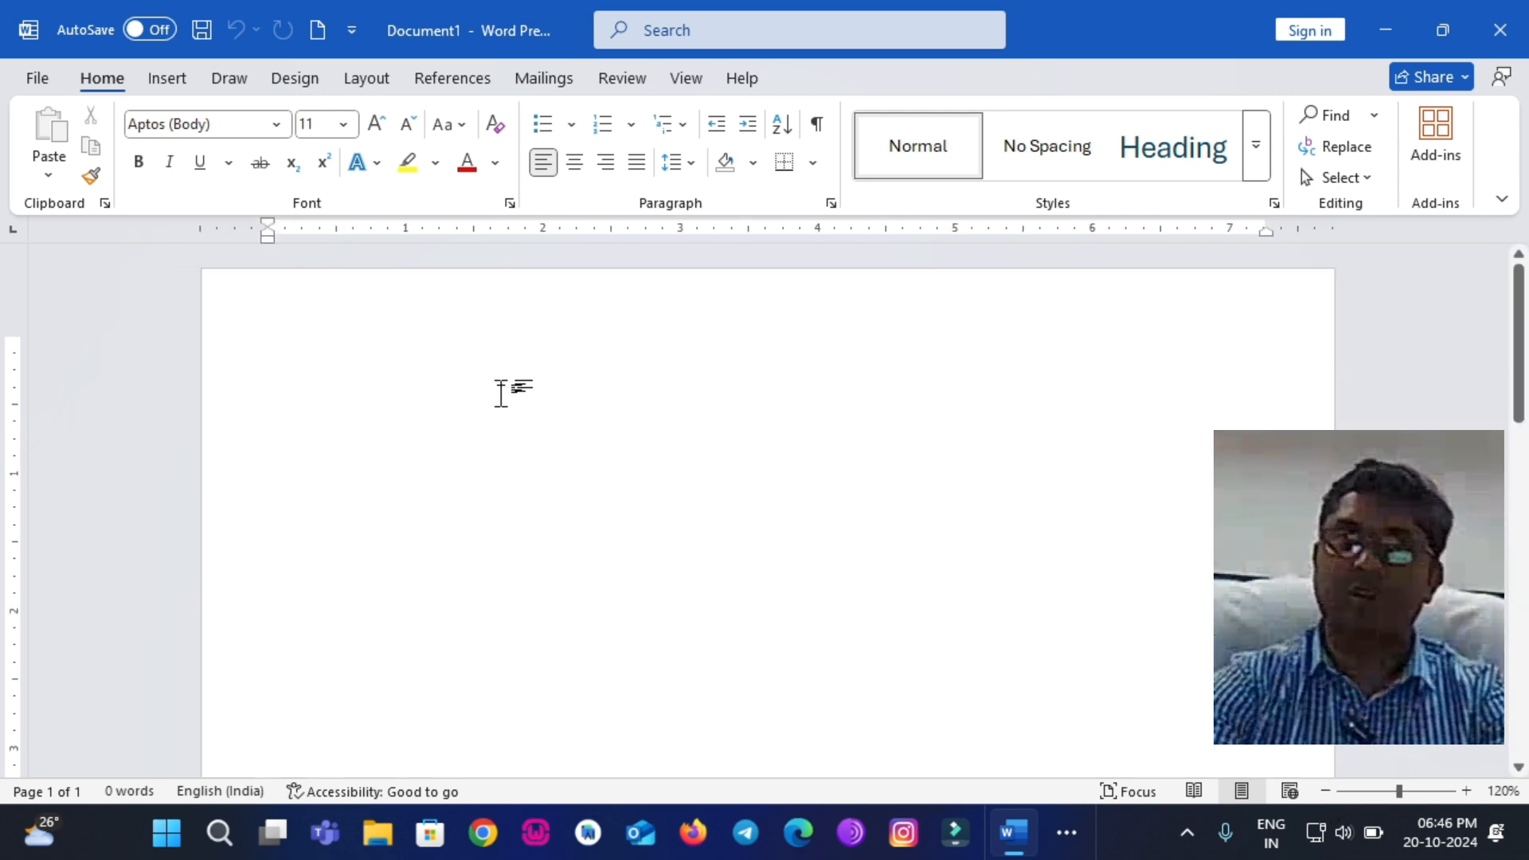
Enter the text "Ctrl+ mouse wheel" on the first line of the blank page.
text(ctrl+ mouse)
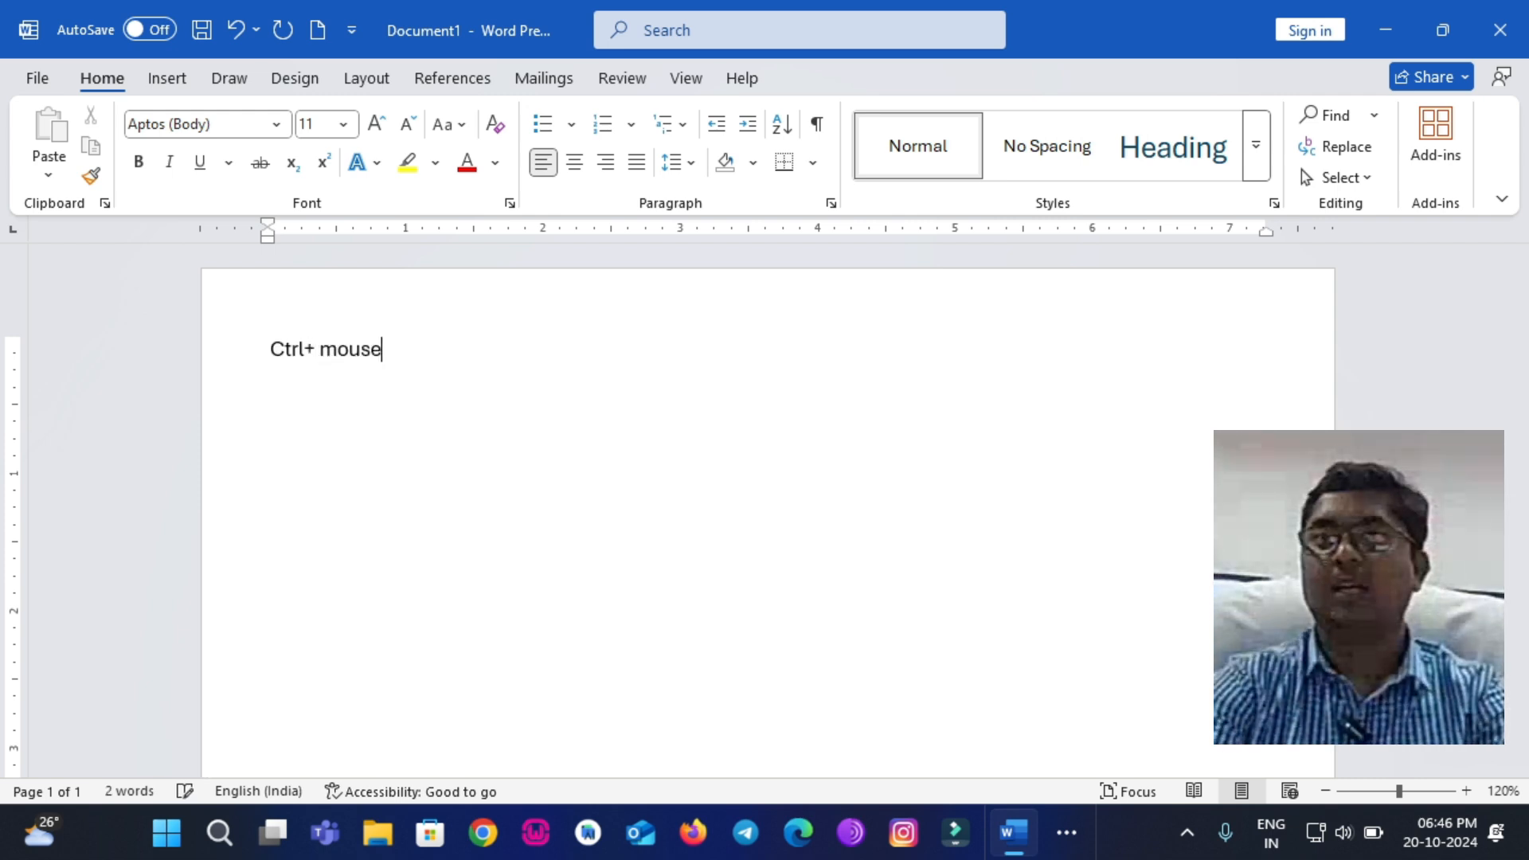
text( wheel)
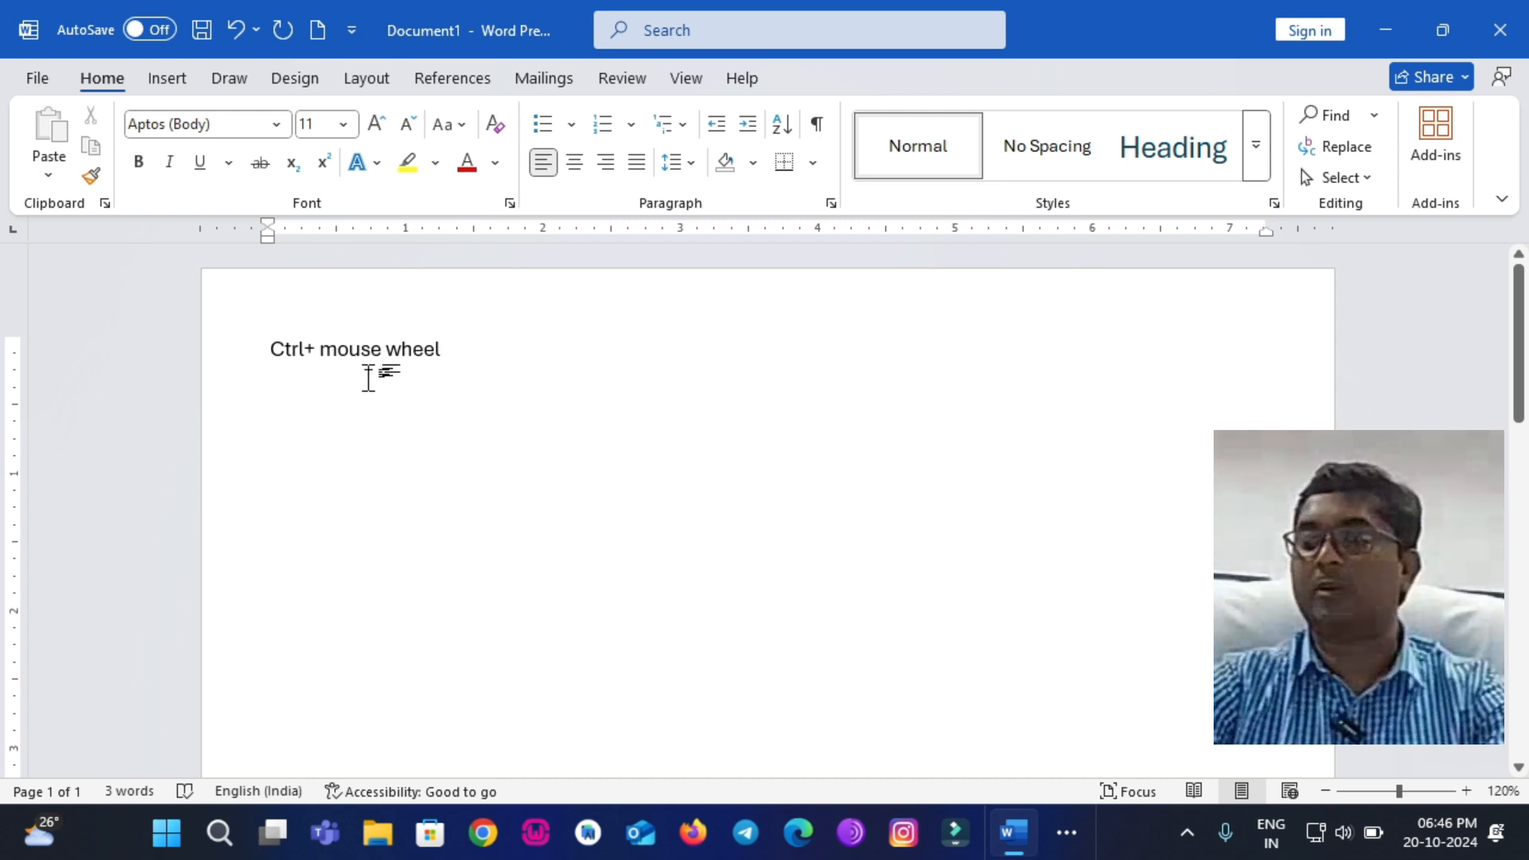
Zoom the page in and out repeatedly, up to 220%, and finish at 100%.
scroll(382, 458, up, 4)
scroll(383, 458, up, 4)
scroll(382, 454, down, 10)
scroll(382, 467, up, 9)
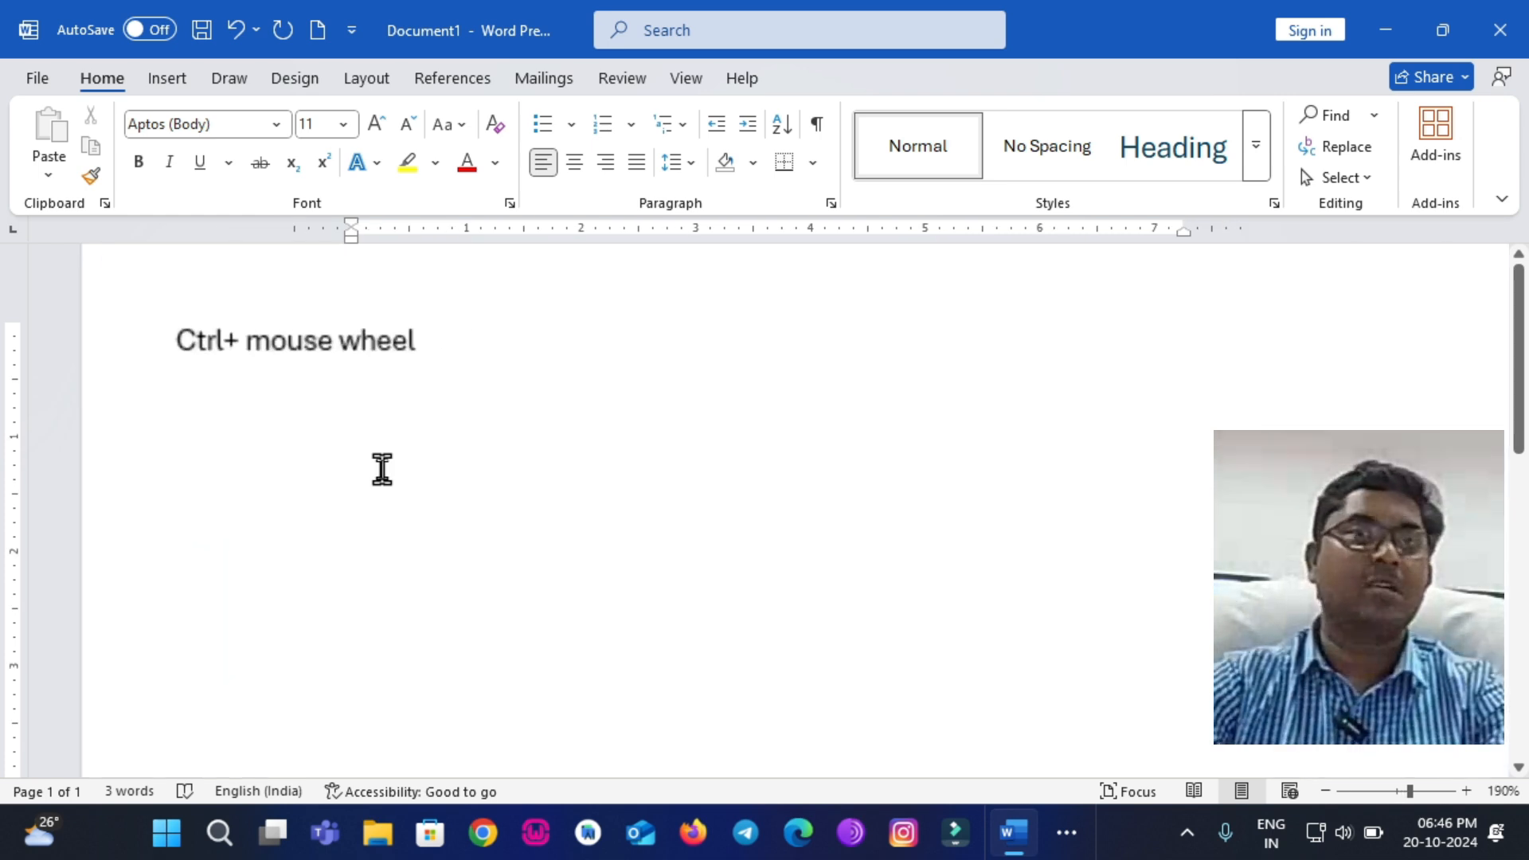
scroll(386, 505, down, 9)
scroll(386, 505, up, 12)
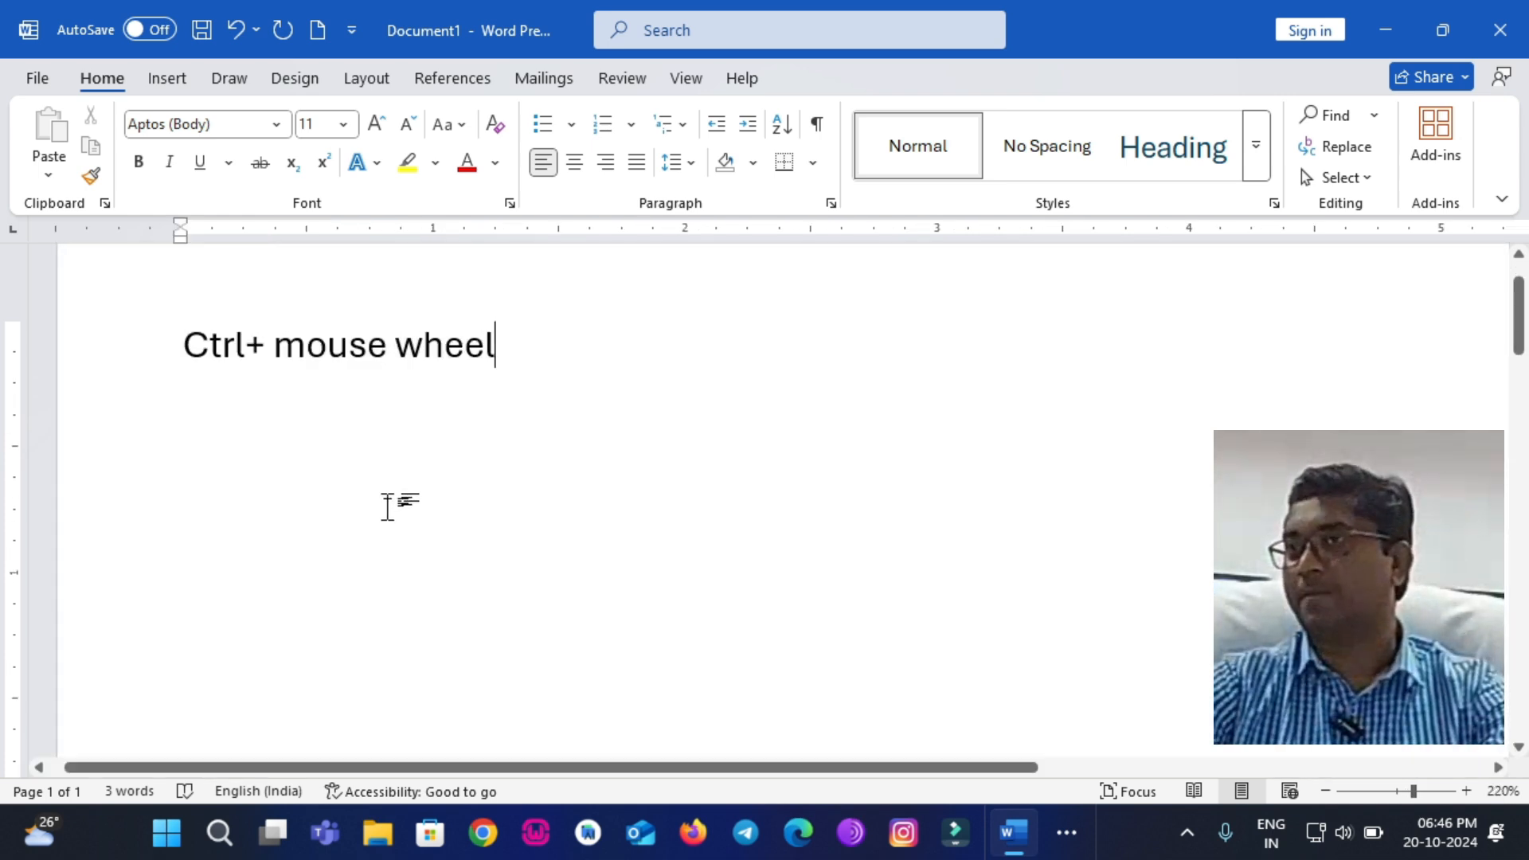
scroll(379, 554, down, 12)
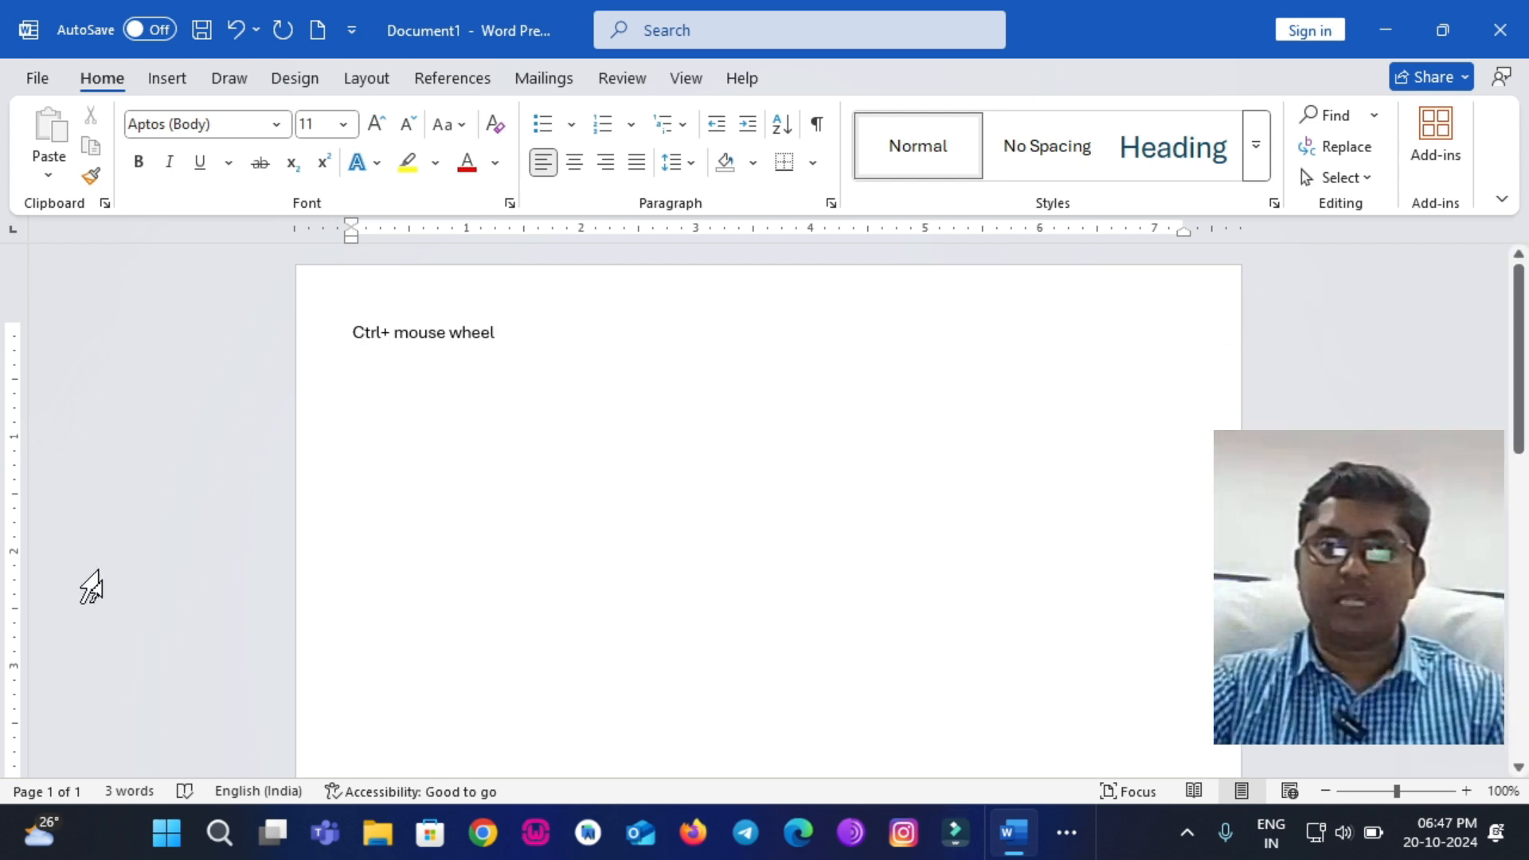
click(129, 468)
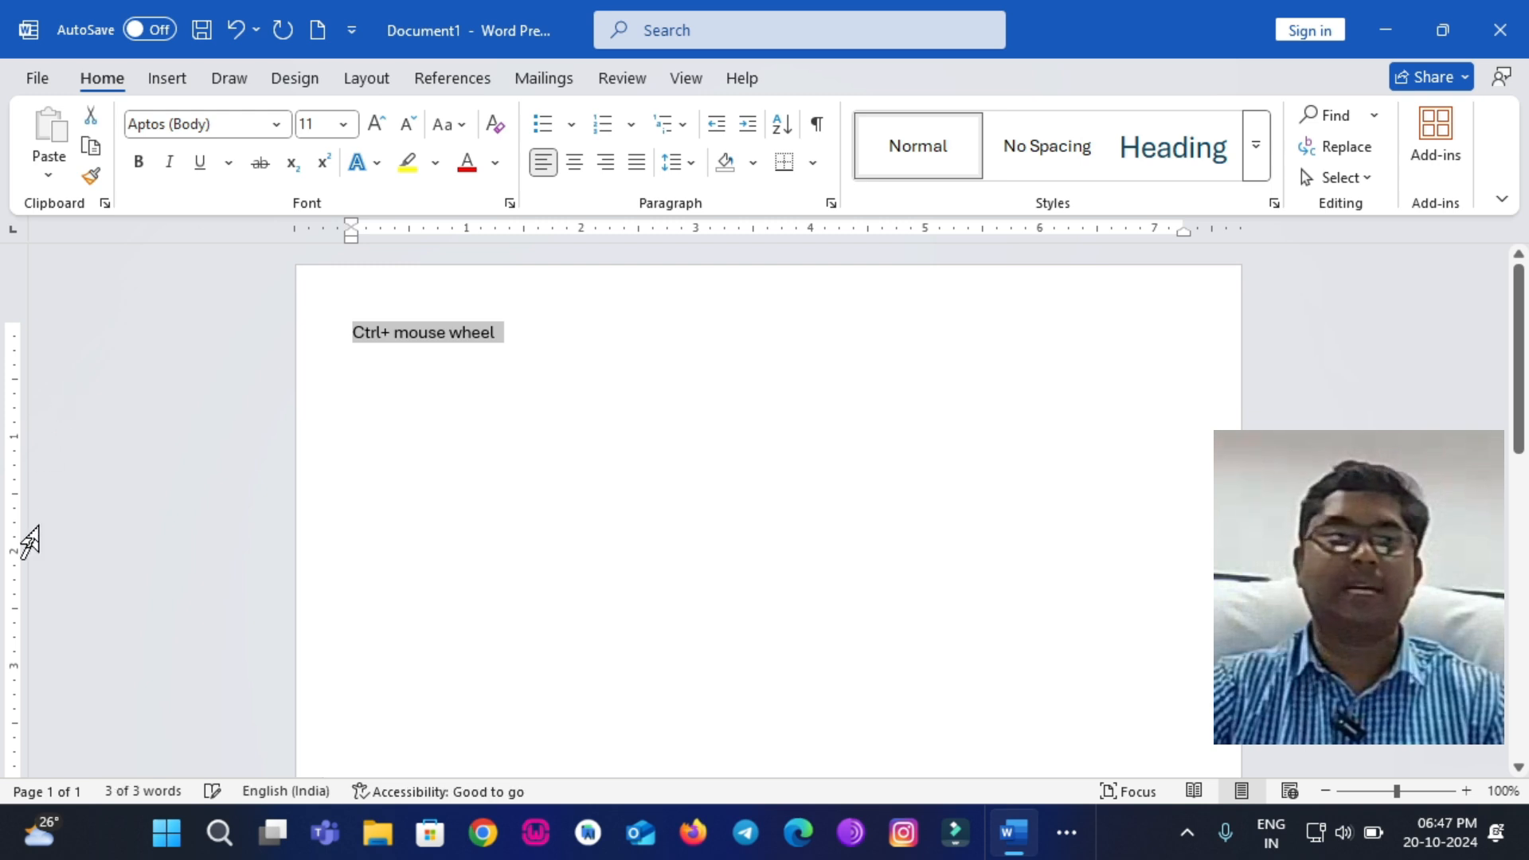
double_click(1373, 436)
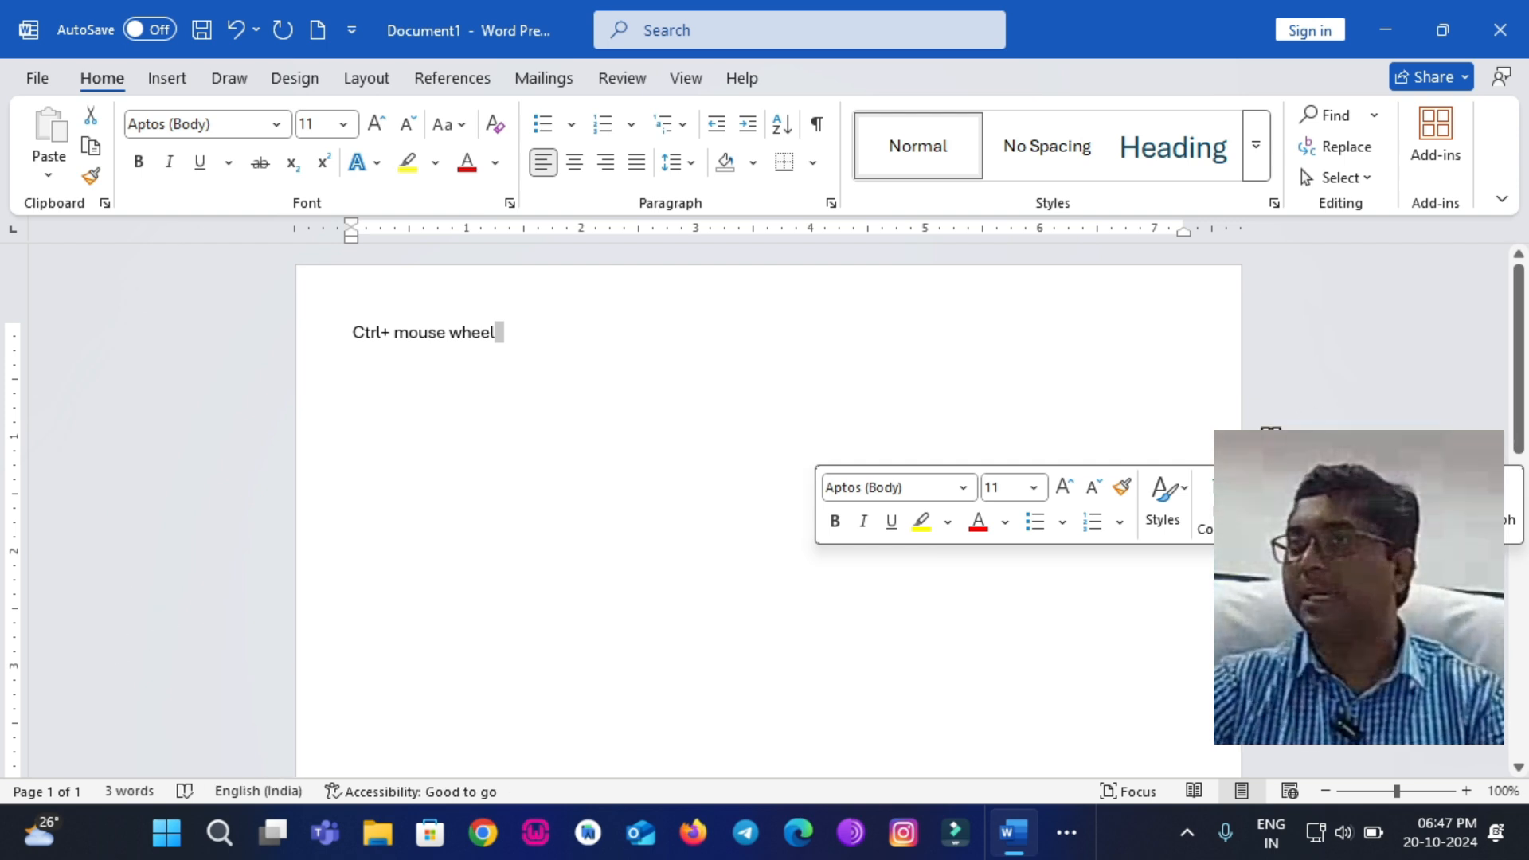
click(561, 446)
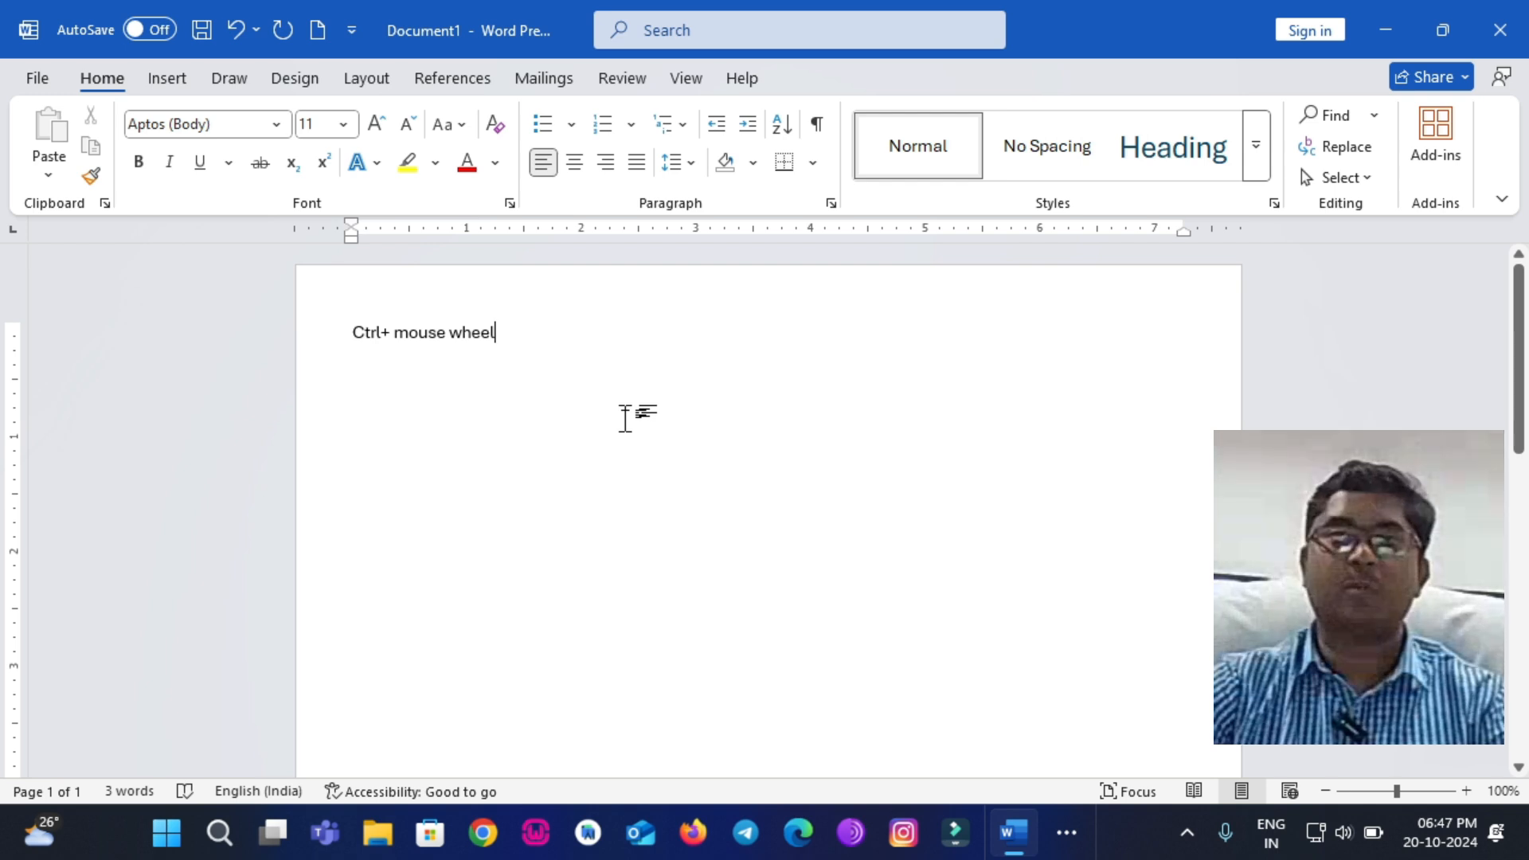
Enlarge the page view to 150% and delete the "Ctrl+ mouse wheel" line.
ctrl+scroll(625, 418, up, 5)
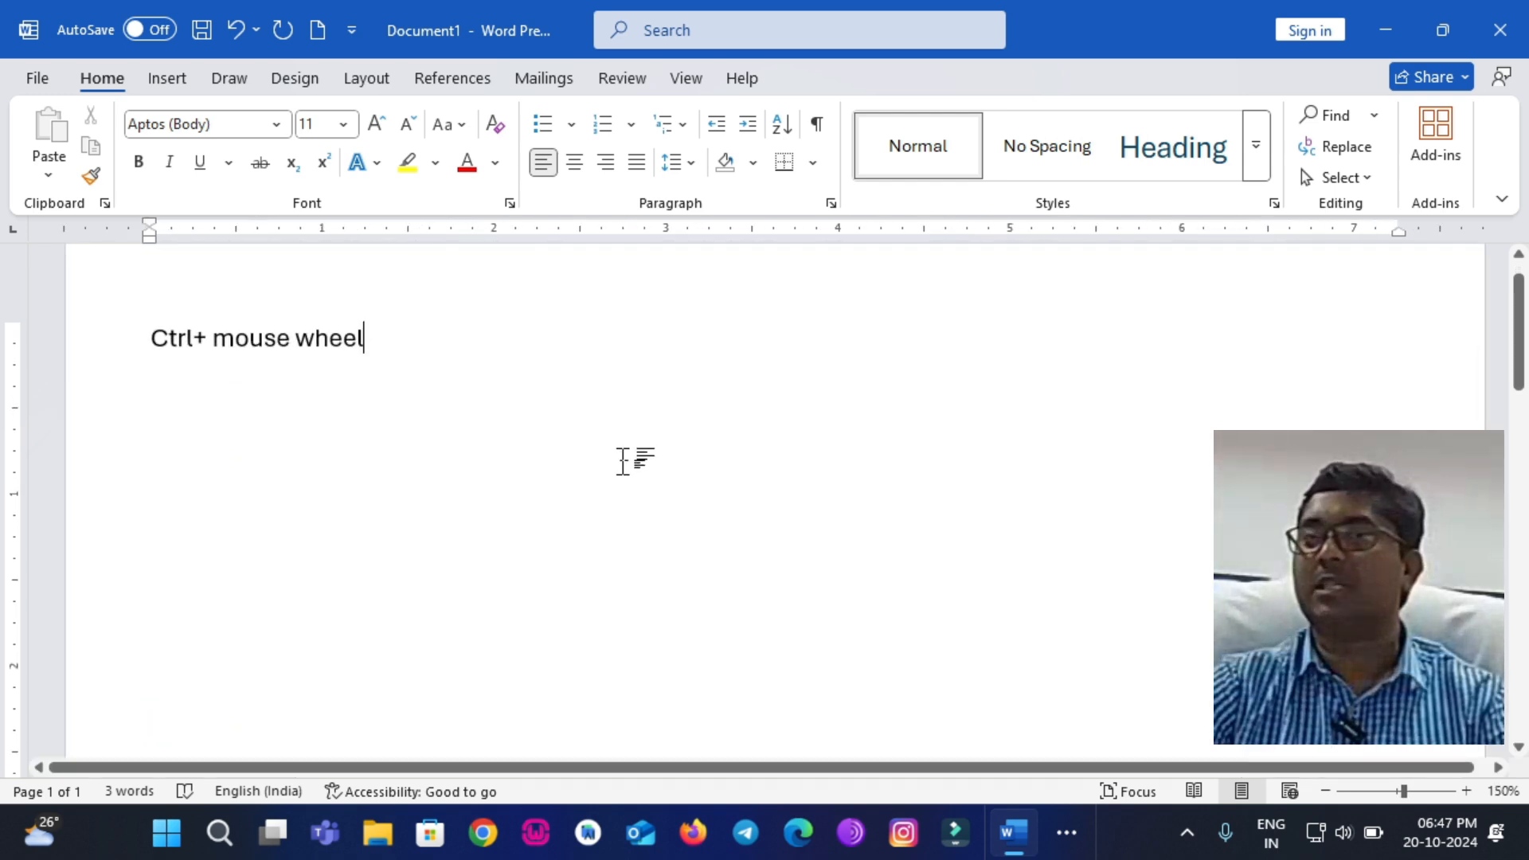
scroll(621, 462, up, 1)
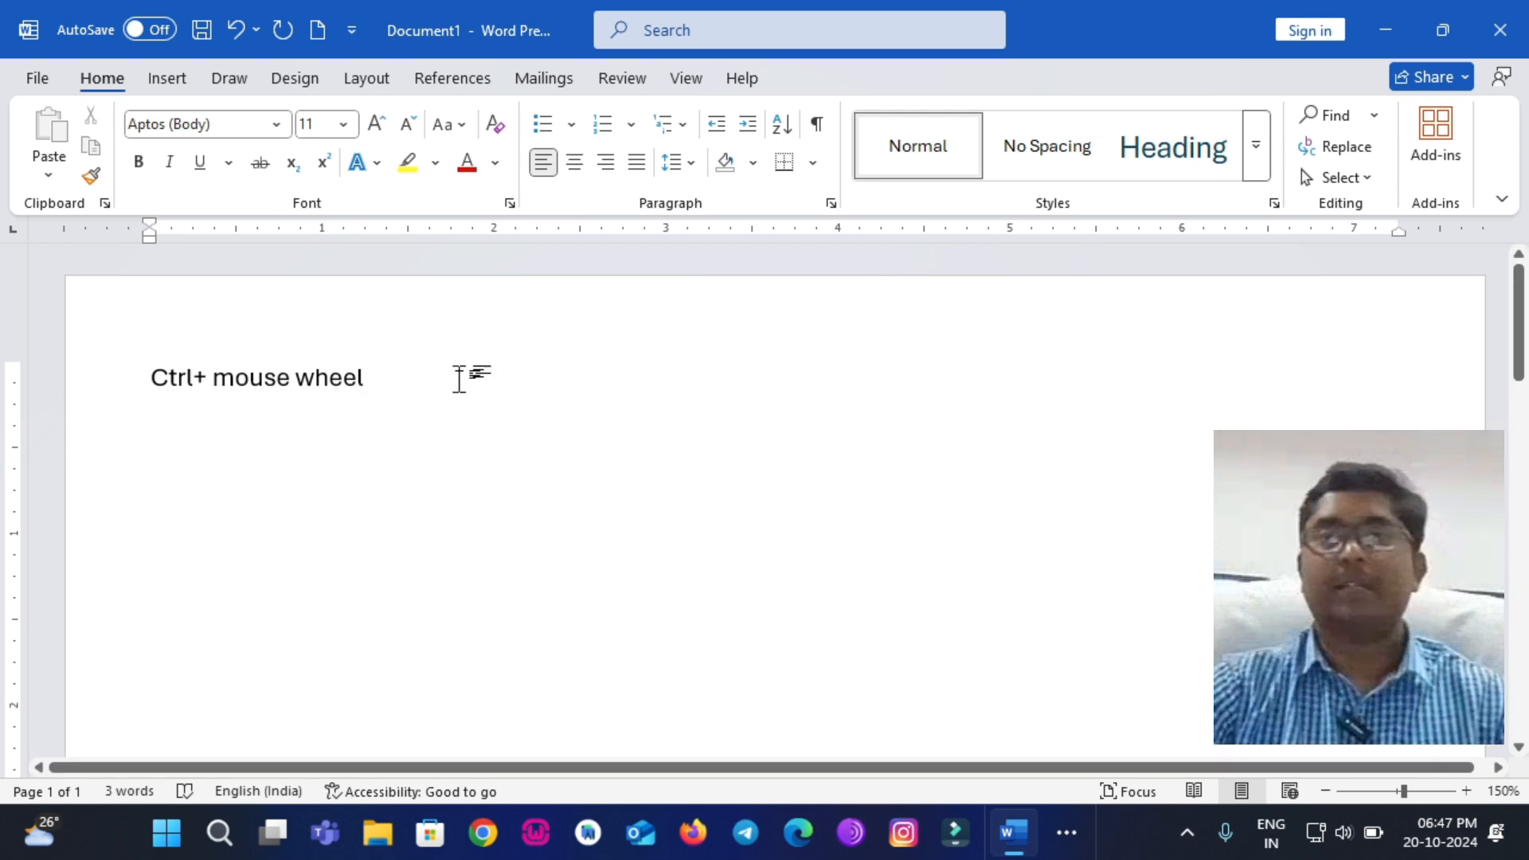
click(102, 360)
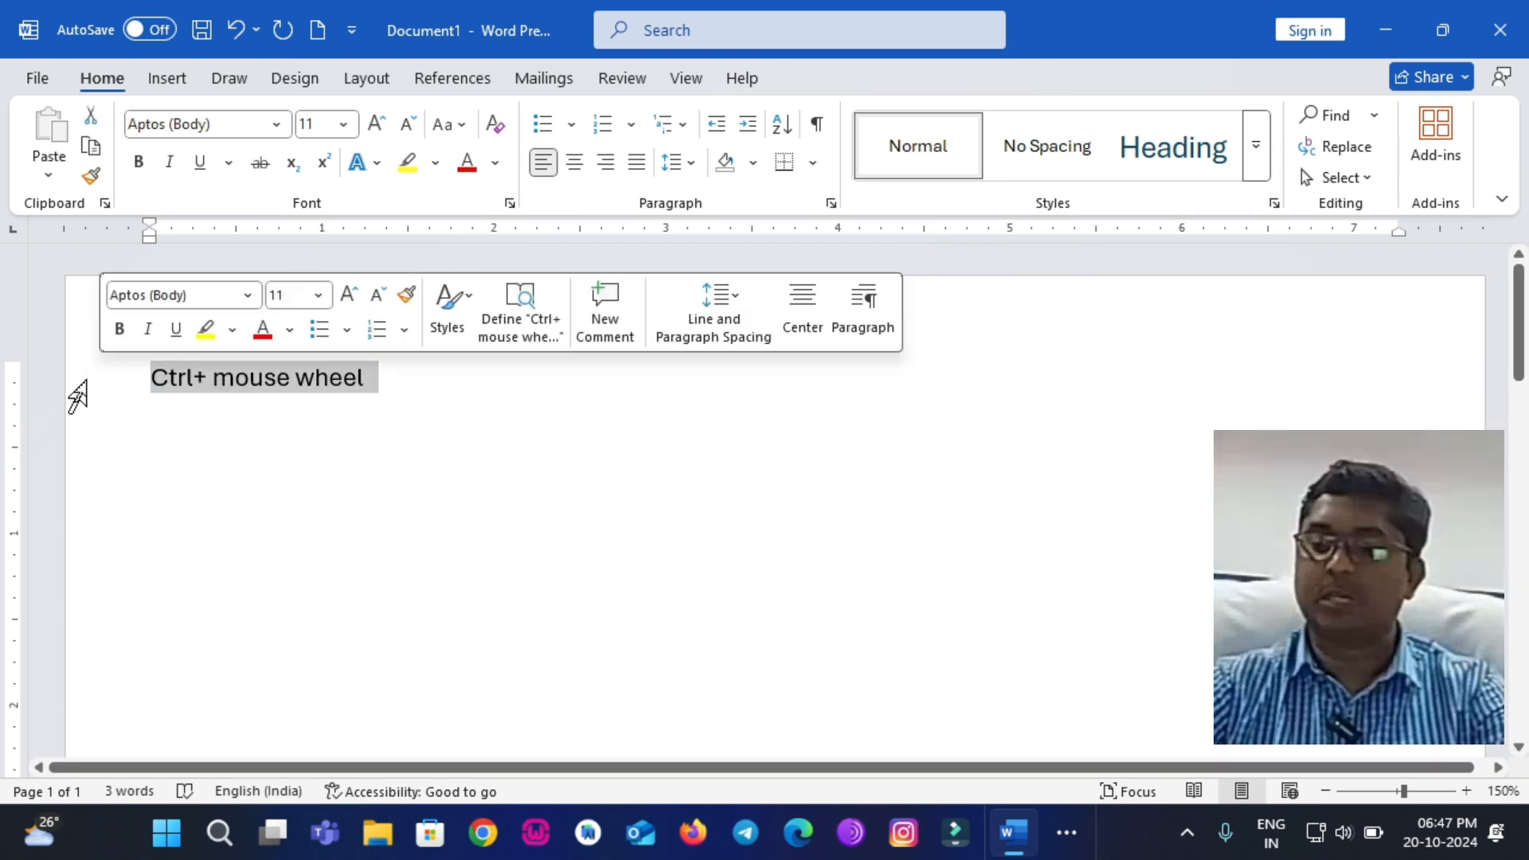
key(Delete)
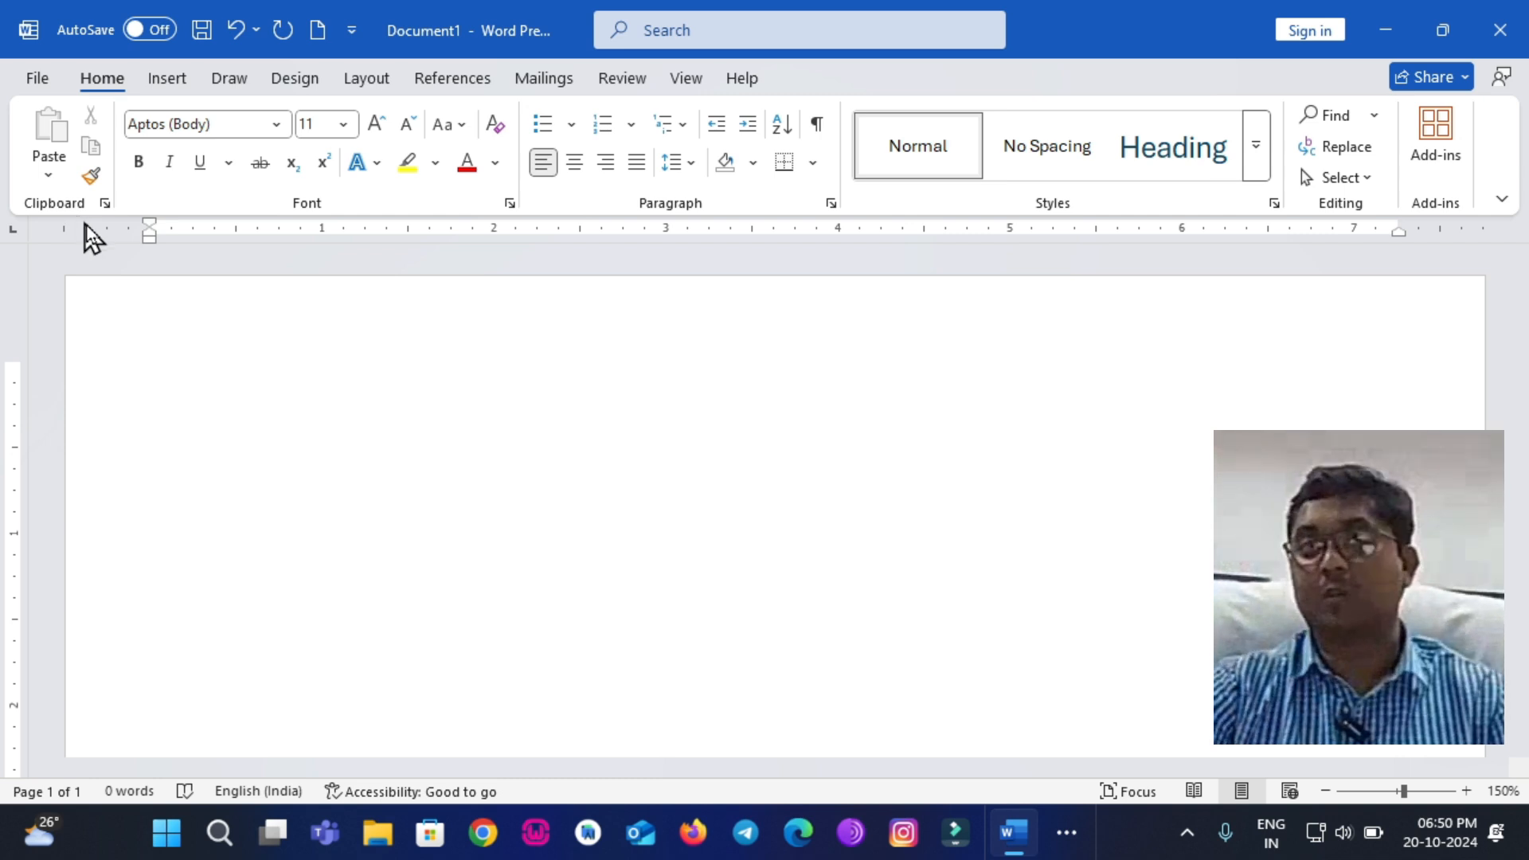
Enter the word "computer" on the empty page and increase its font size to 34.
click(205, 391)
text(computer)
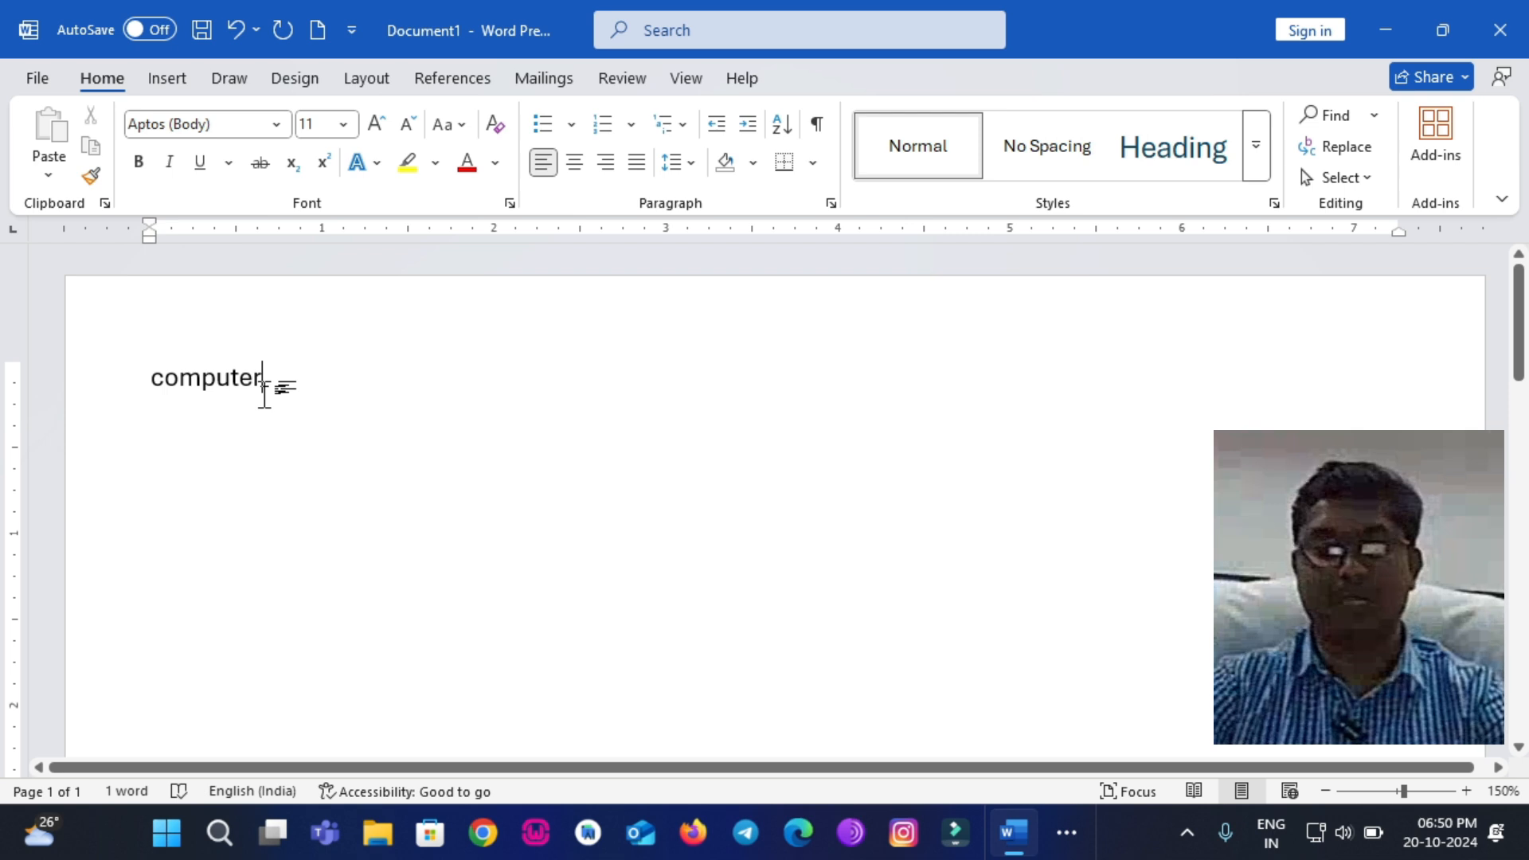
double_click(264, 386)
key(ctrl+bracketright)
key(ctrl+bracketright)
key(ctrl+bracketright)
key(ctrl+bracketright)
key(ctrl+bracketright)
key(ctrl+bracketright)
key(ctrl+bracketright)
key(ctrl+bracketright)
key(ctrl+bracketright)
key(ctrl+bracketright)
key(ctrl+bracketright)
key(ctrl+bracketright)
key(ctrl+bracketright)
key(ctrl+bracketright)
key(ctrl+bracketright)
key(ctrl+bracketright)
key(ctrl+bracketright)
key(ctrl+bracketright)
key(ctrl+bracketright)
key(ctrl+bracketright)
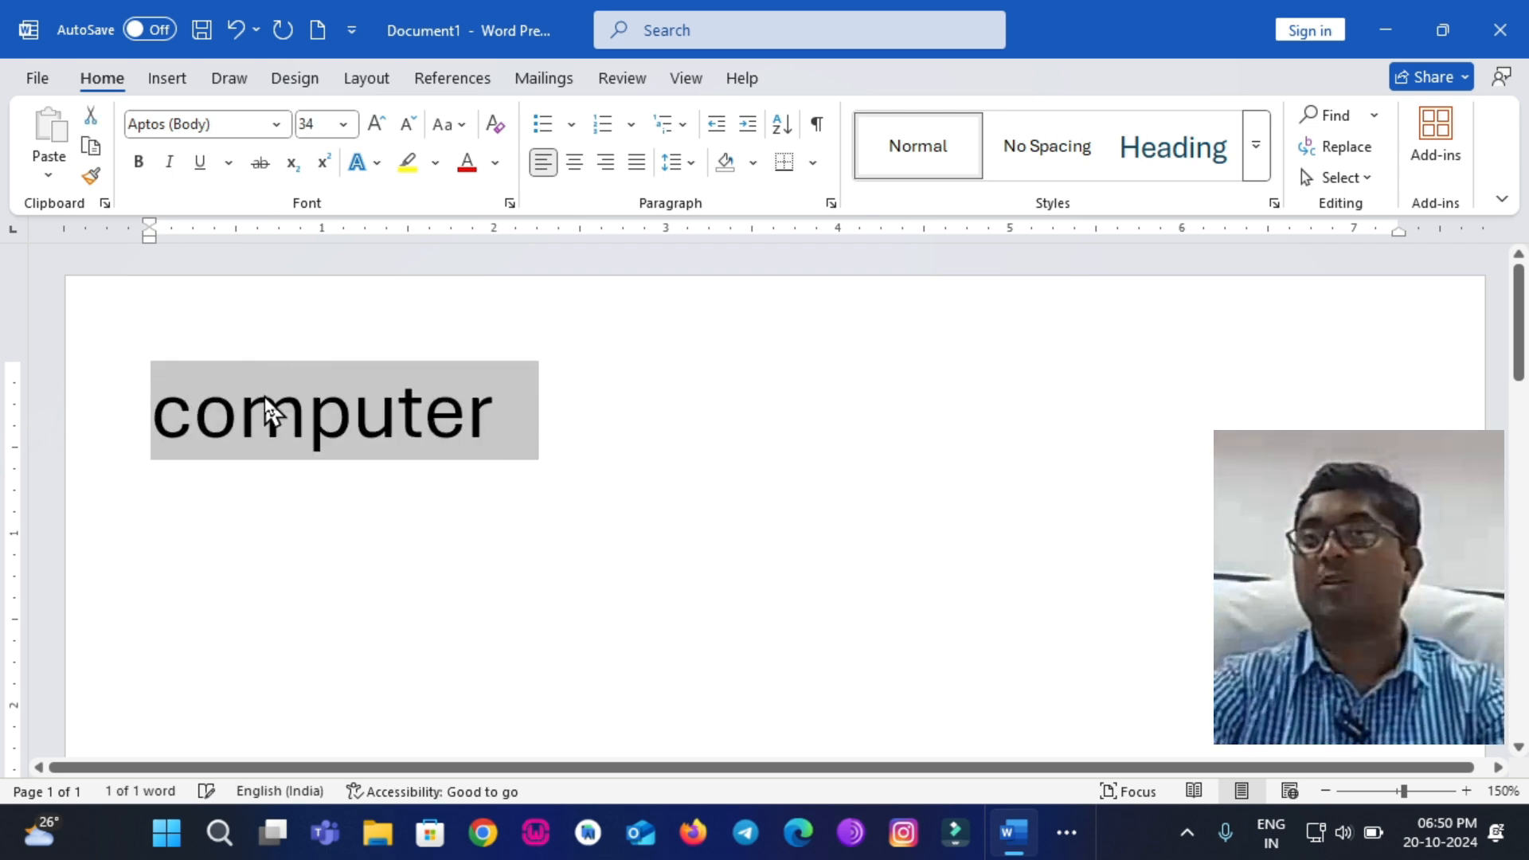
Copy the large word "computer" and paste it two lines below the original.
click(309, 429)
drag(156, 414, 485, 416)
key(super+c)
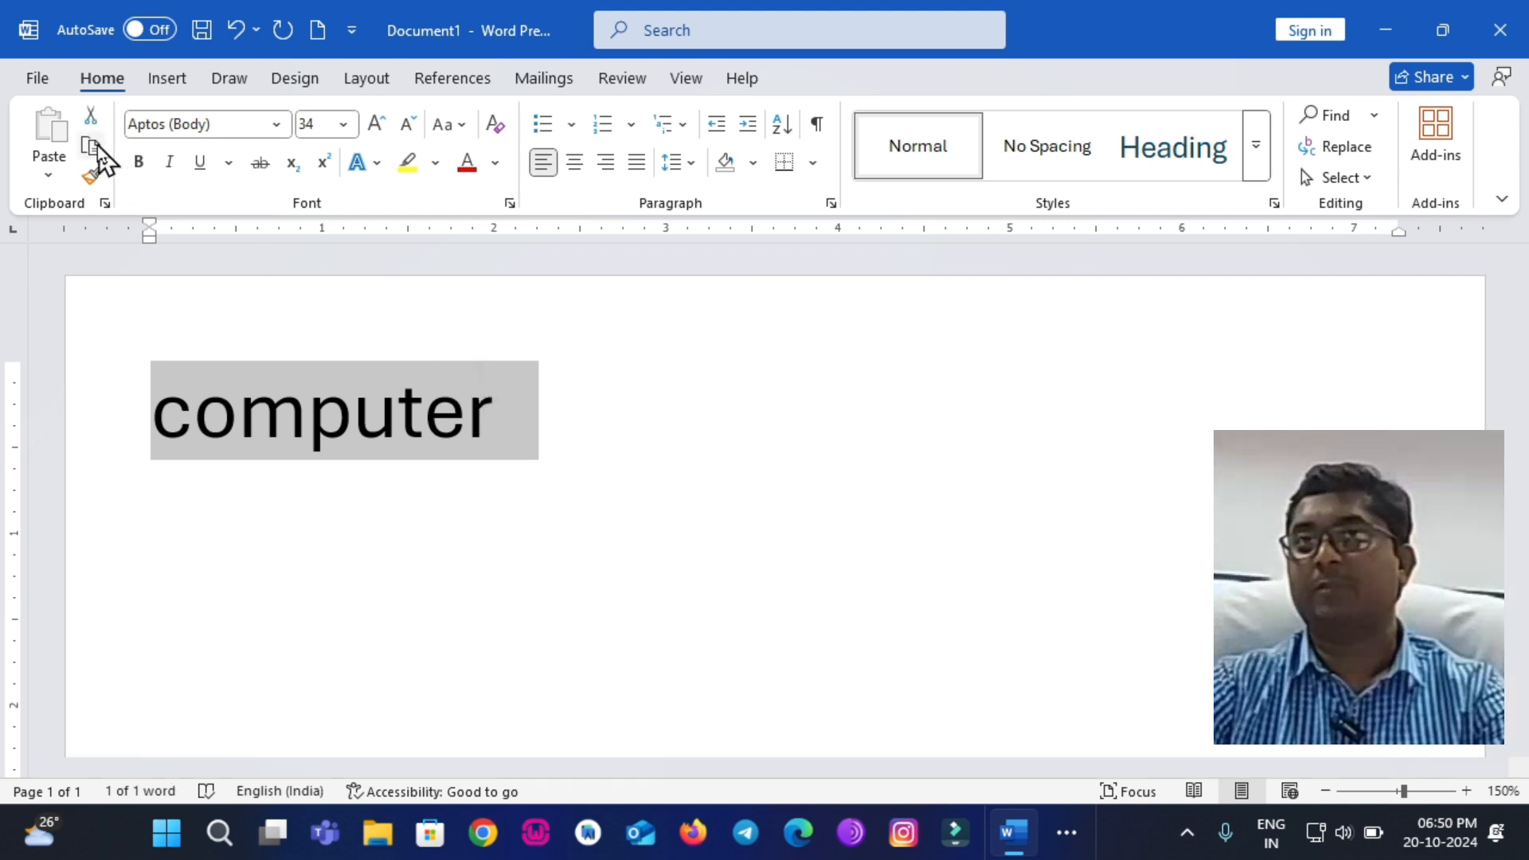
click(89, 146)
click(167, 512)
click(556, 419)
key(Return)
key(Return)
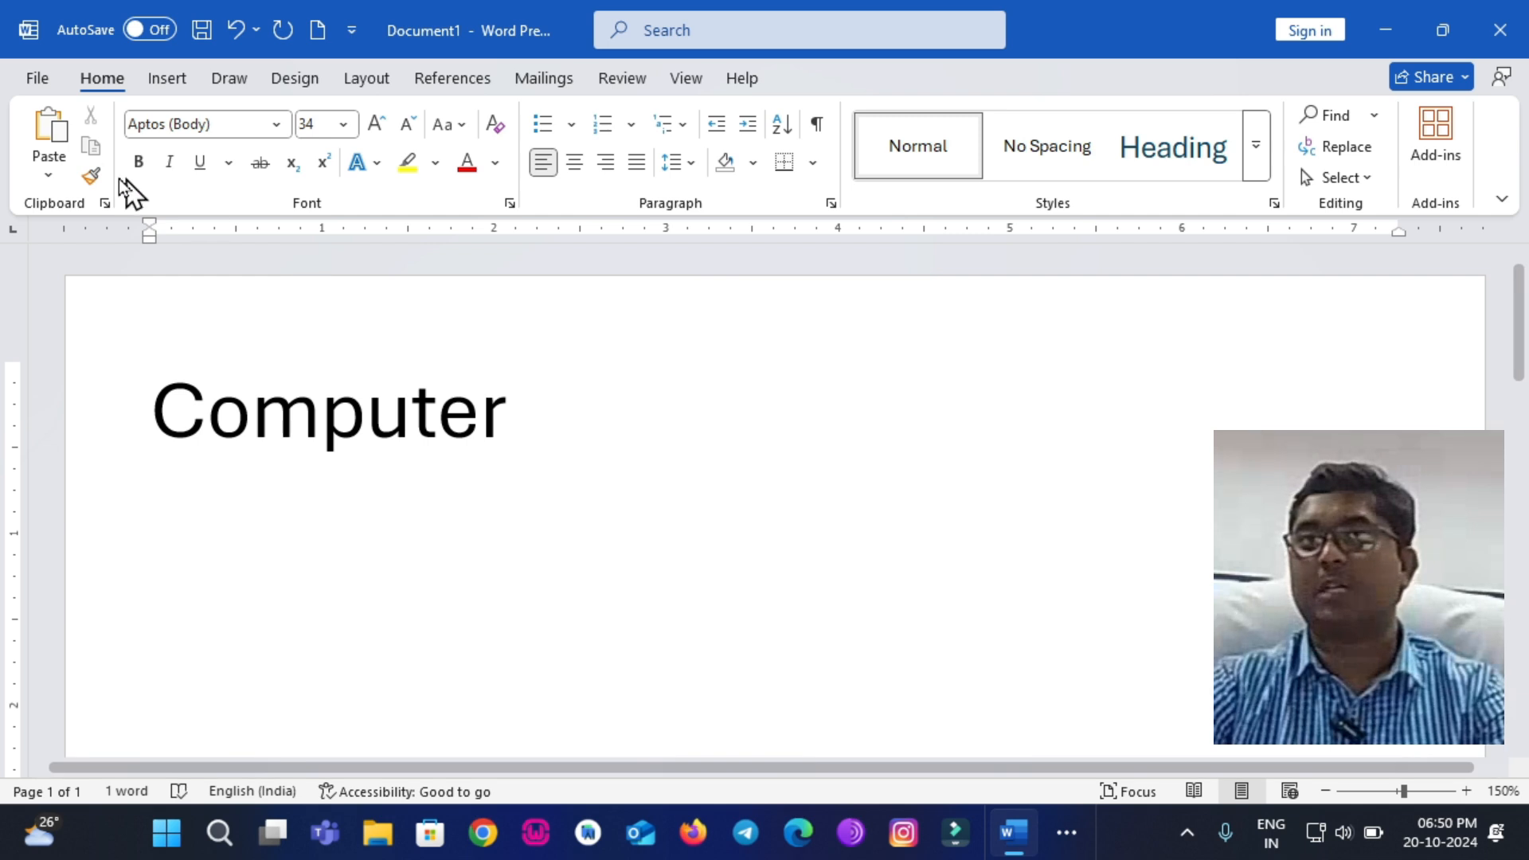
click(49, 129)
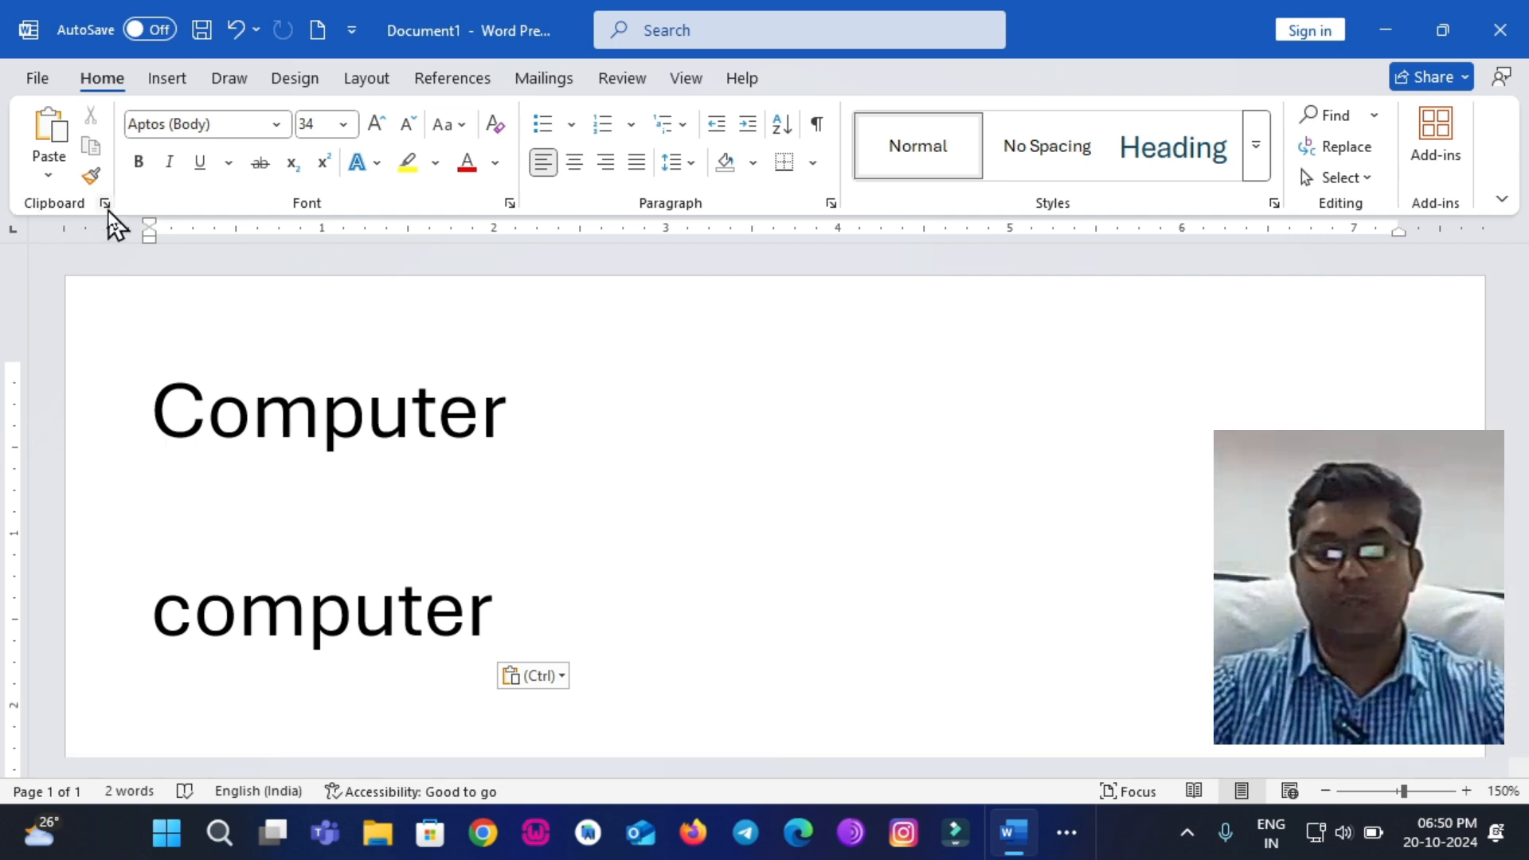
Show the list of items collected on the Office Clipboard and clear them all.
key(ctrl)
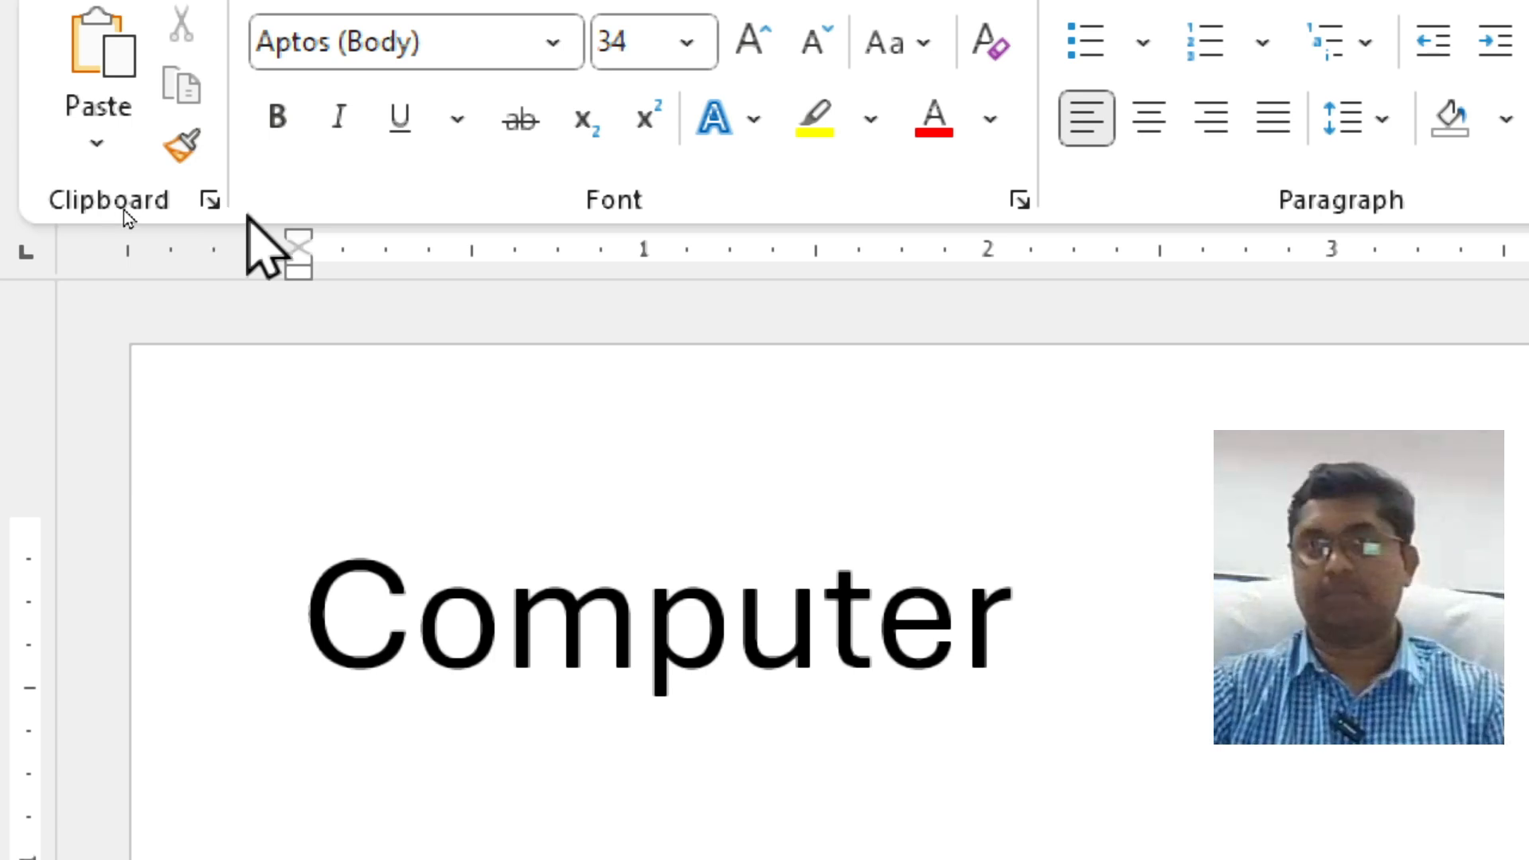
key(ctrl+v)
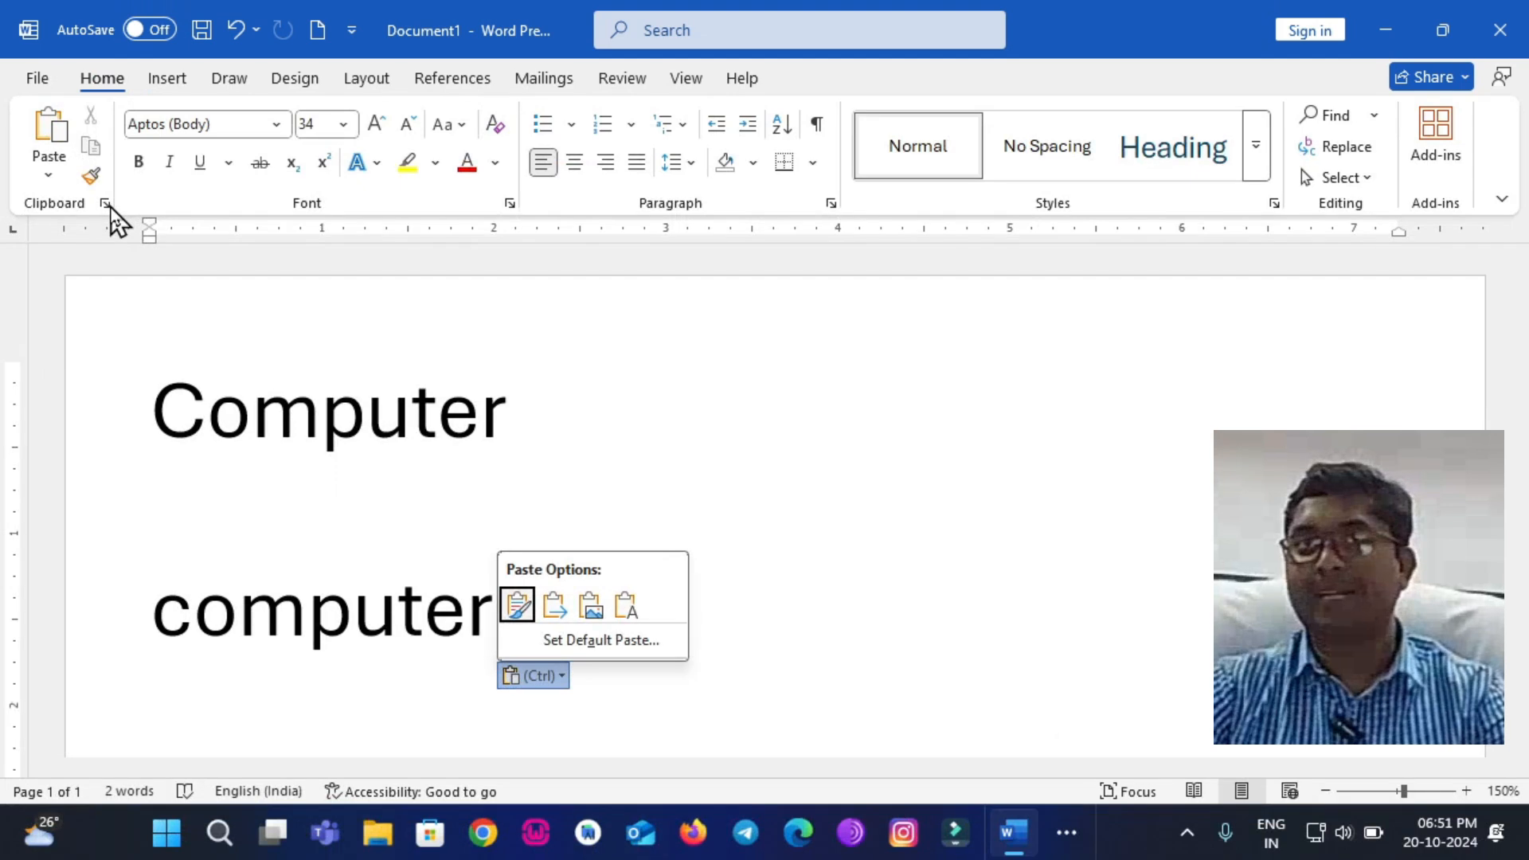
click(109, 204)
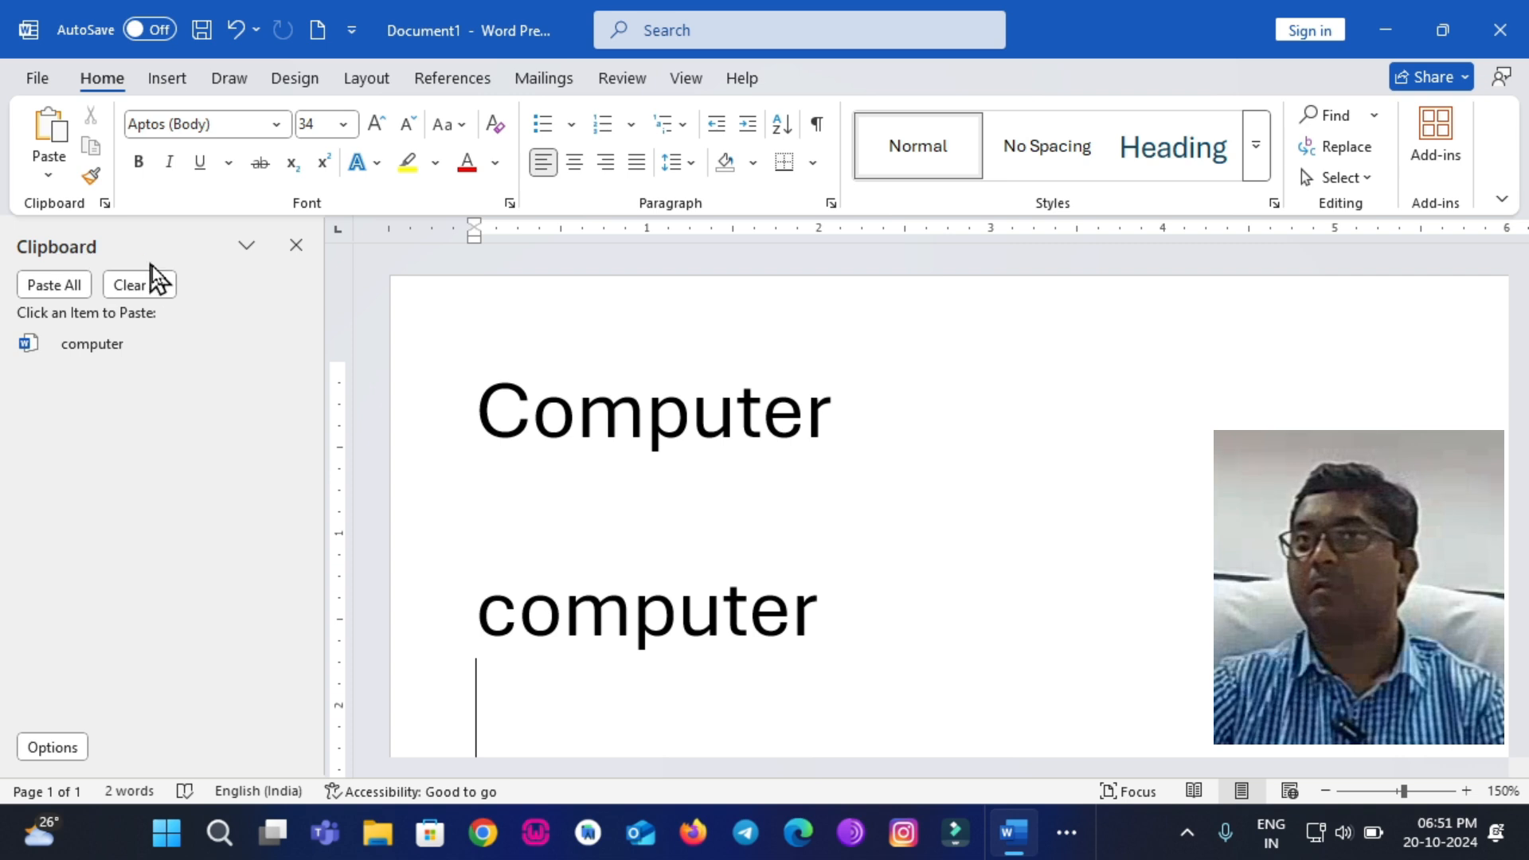
click(147, 287)
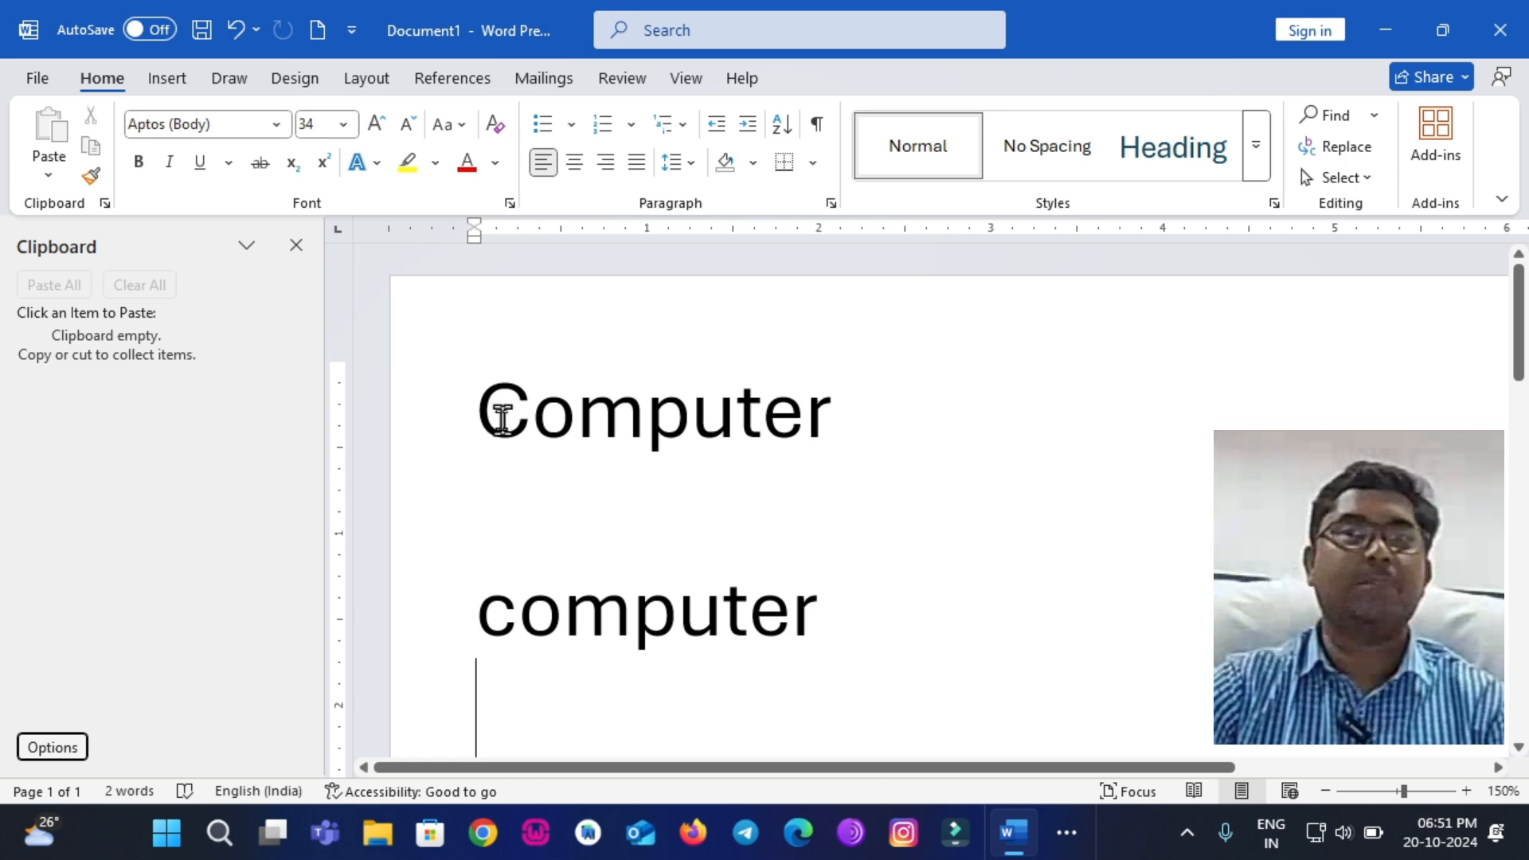
Copy the word "Computer" on the first line to the emptied Clipboard.
mouse_move(475, 410)
mouse_down()
mouse_move(706, 440)
mouse_move(819, 416)
mouse_move(858, 429)
mouse_move(618, 433)
mouse_move(494, 468)
mouse_move(485, 431)
mouse_up()
click(872, 427)
click(827, 460)
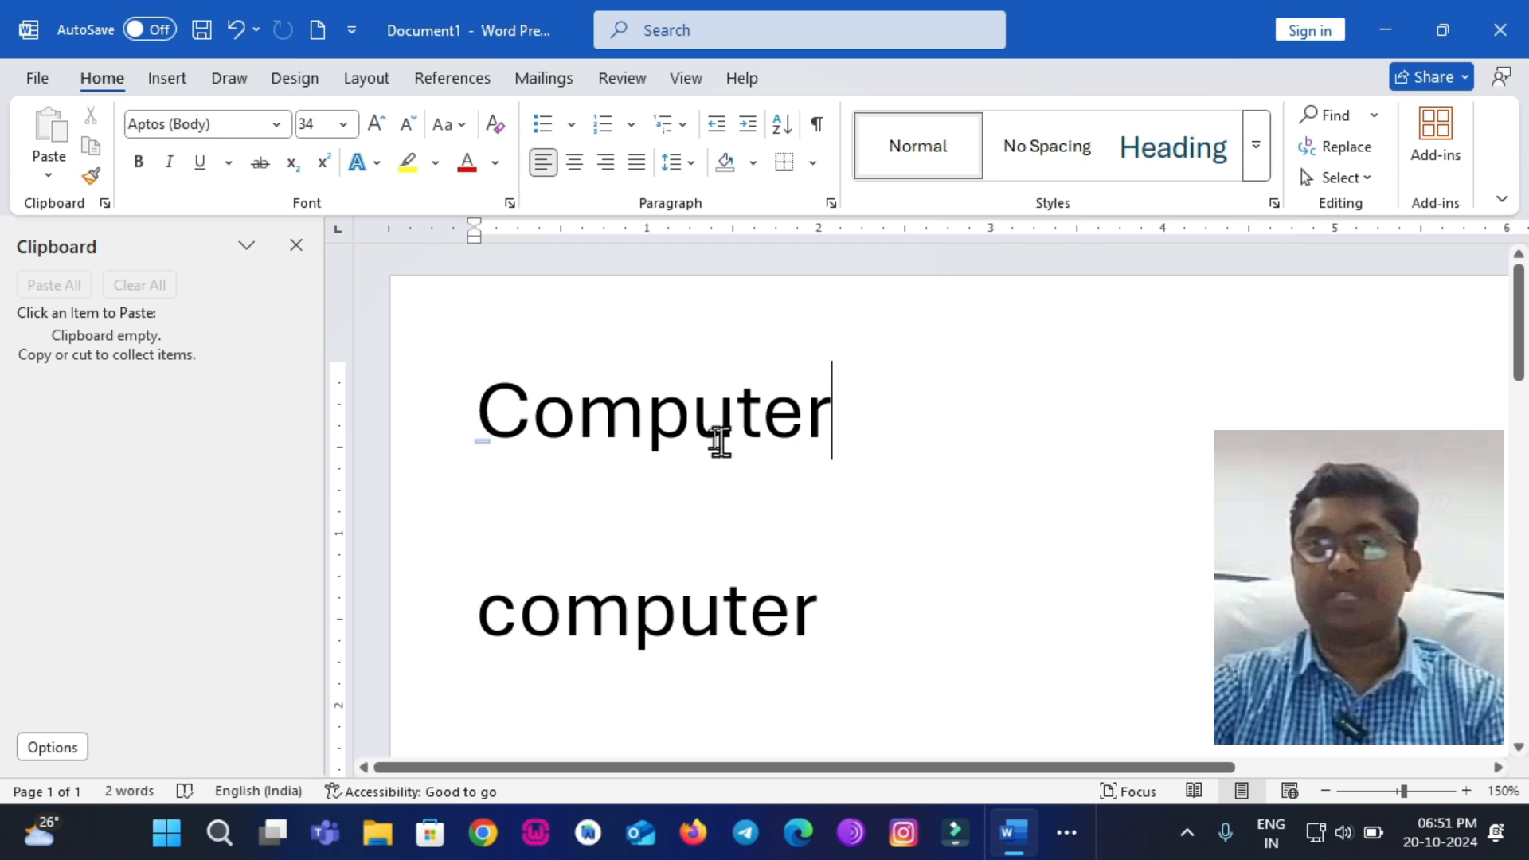
double_click(634, 417)
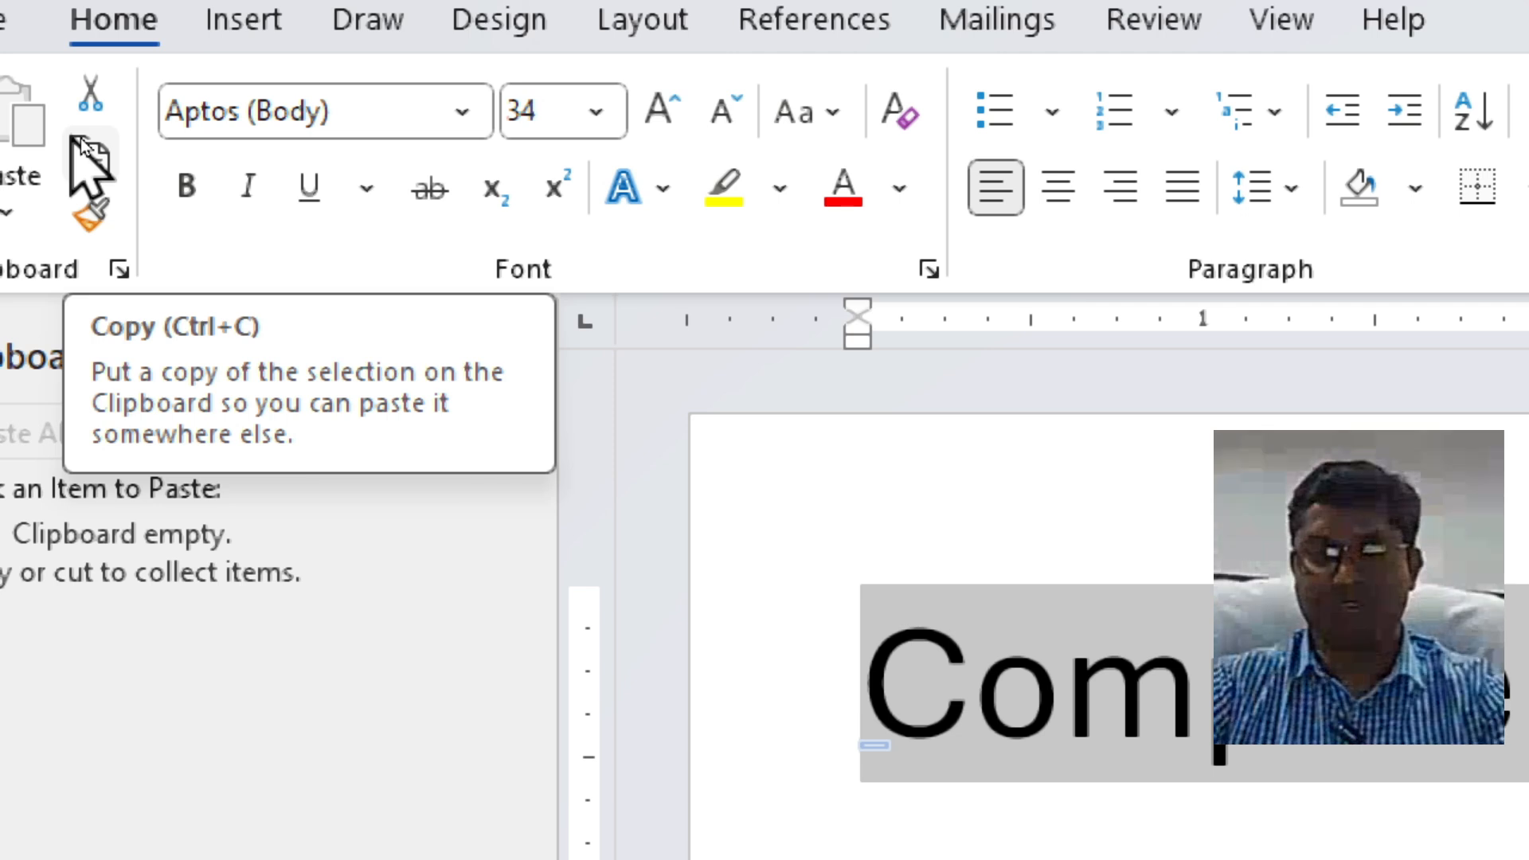
key(super)
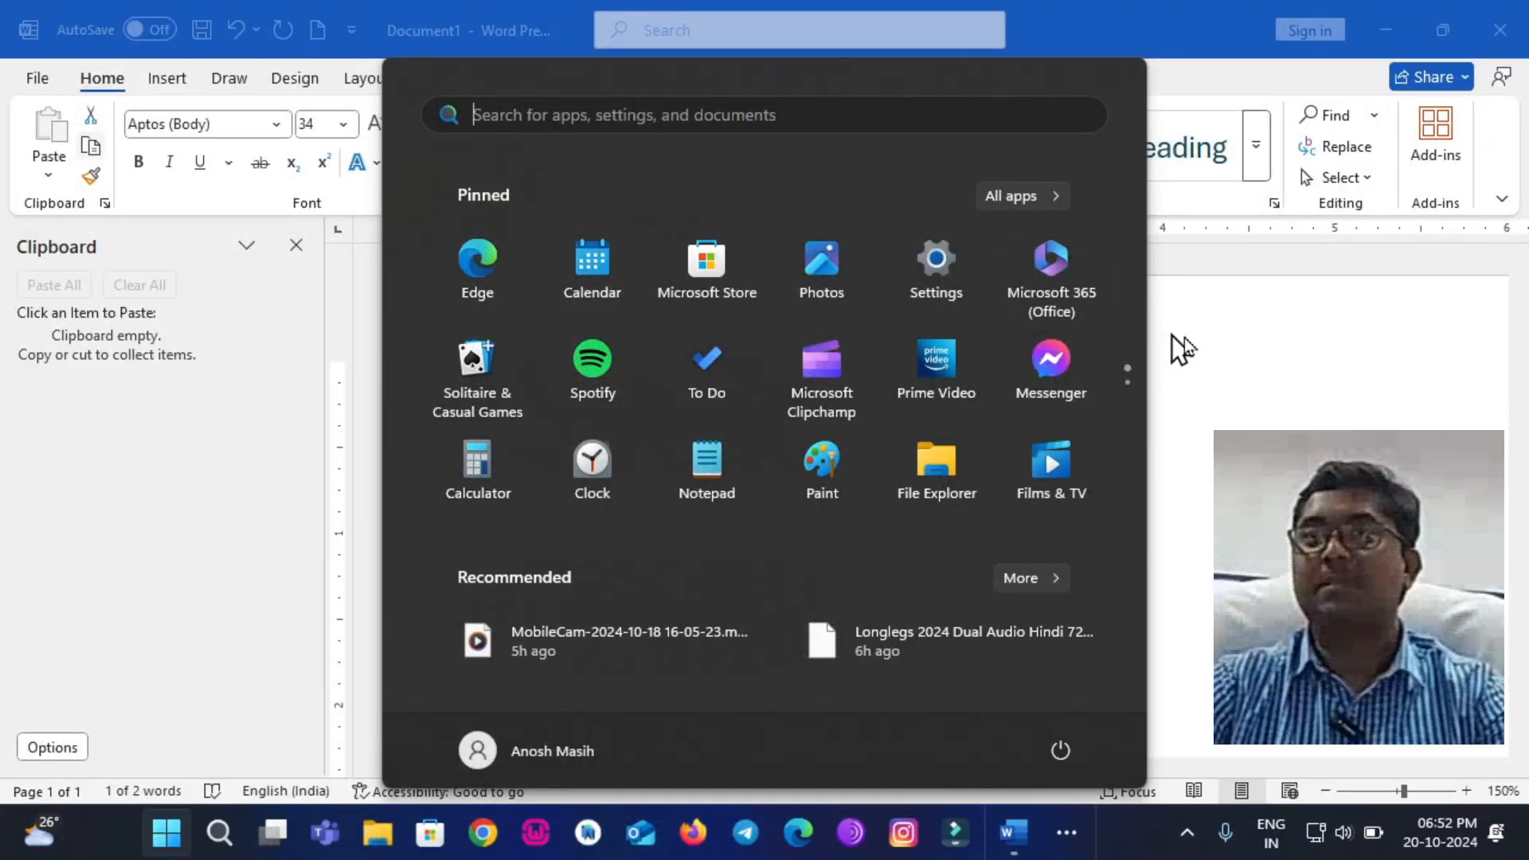
click(1253, 357)
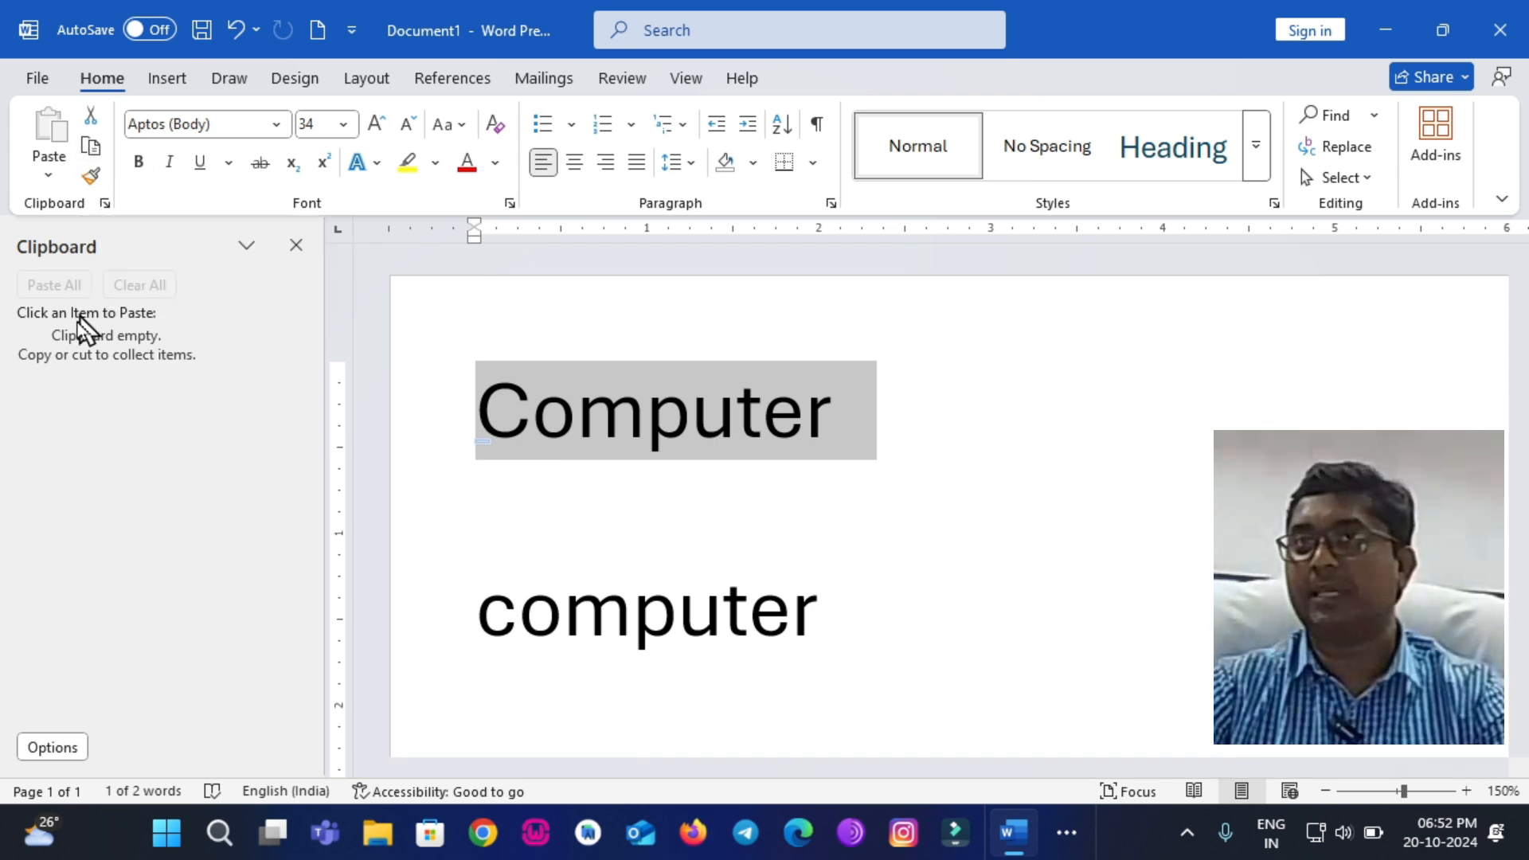
click(94, 141)
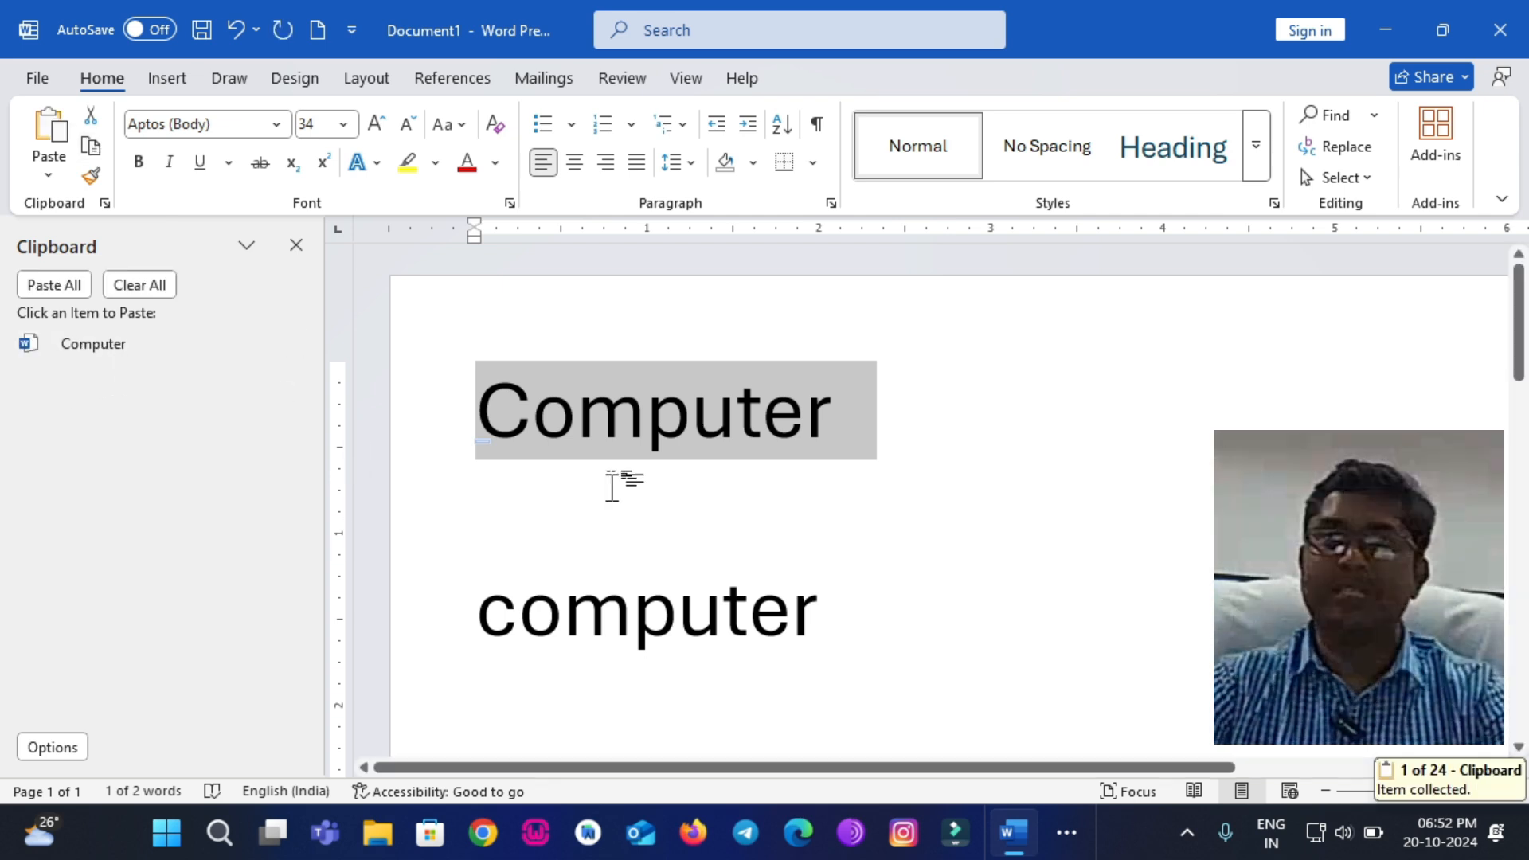
Enter "monitor" on the blank line between the two words and cut it to the Clipboard.
click(647, 503)
text(monitor)
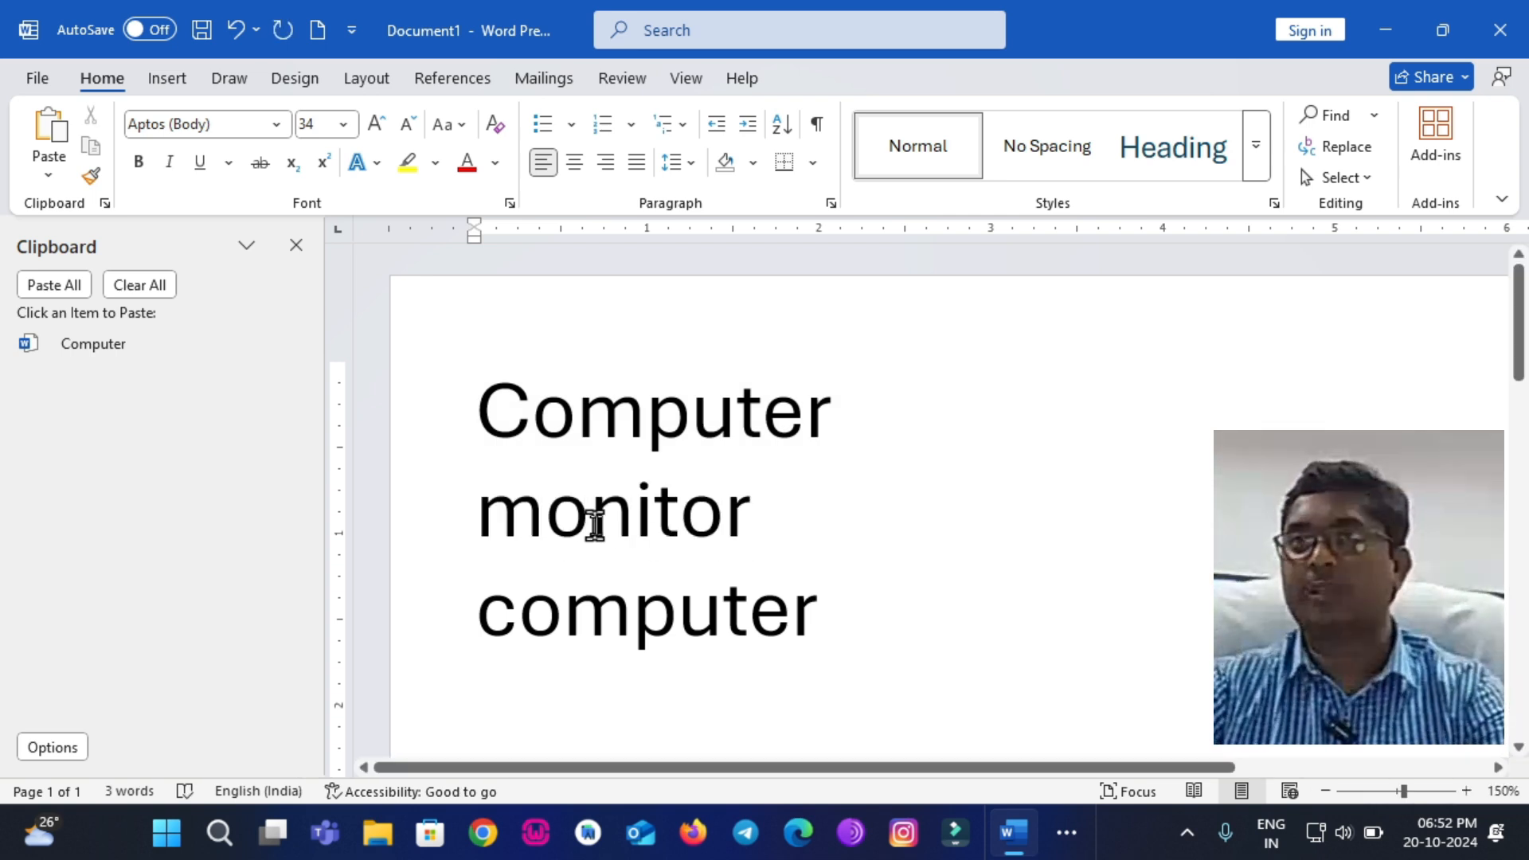
triple_click(596, 527)
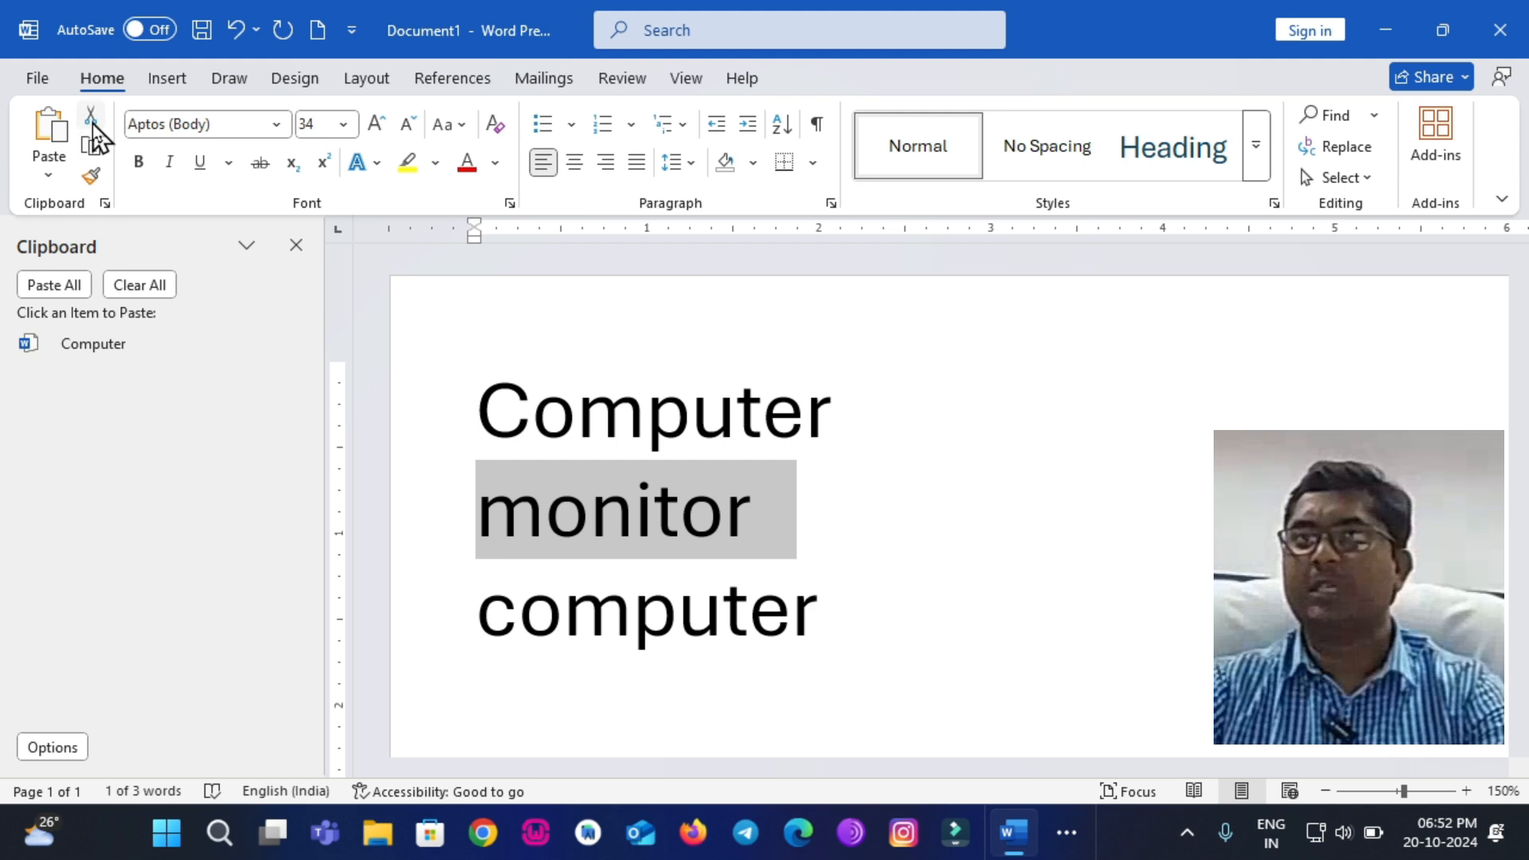
click(92, 119)
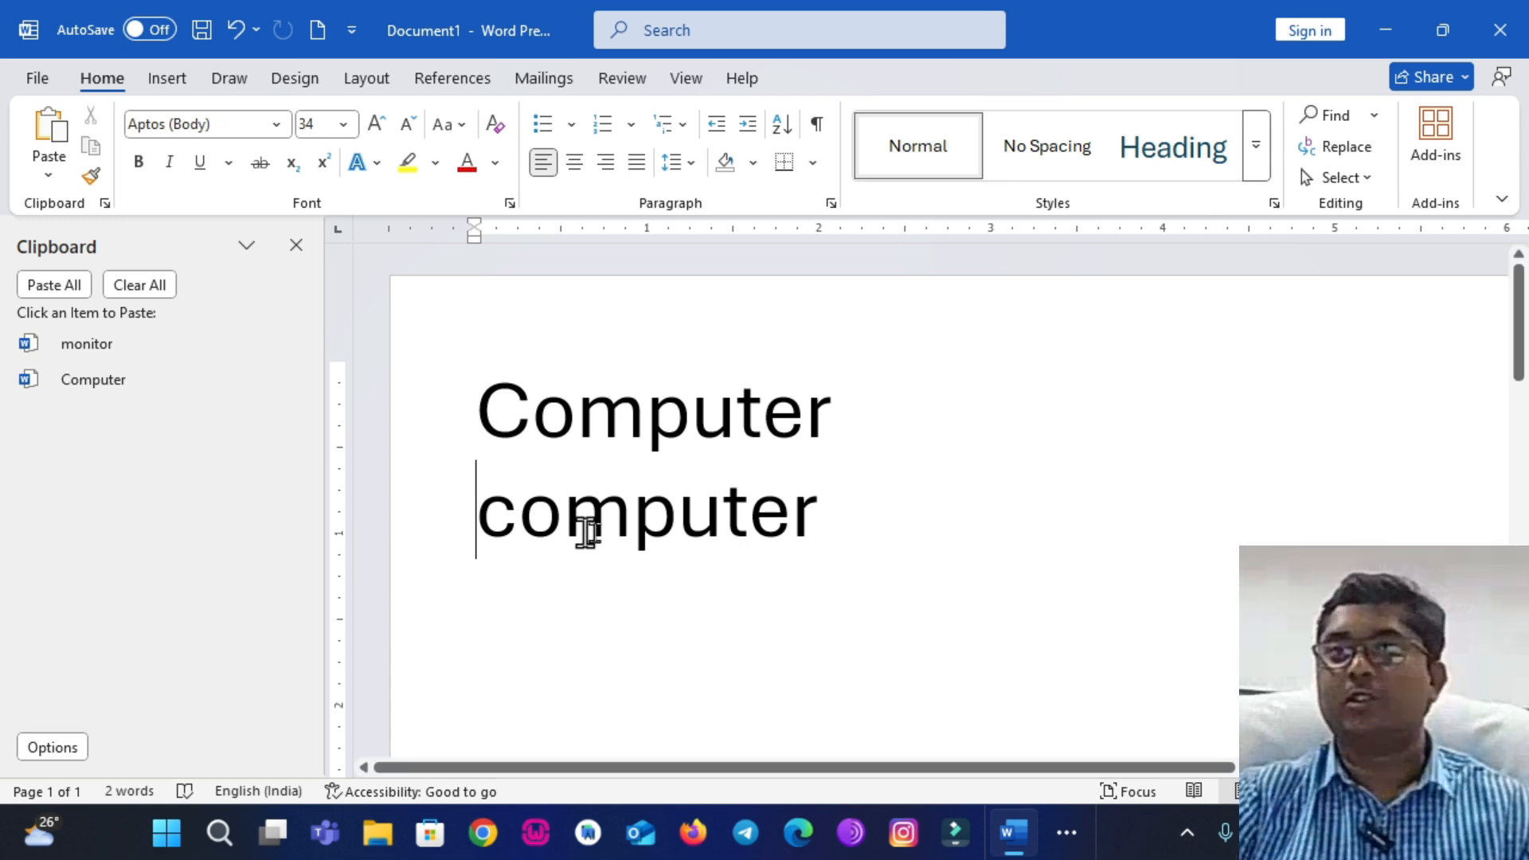
Enter "mouse" on the line below the second "Computer" and copy it to the Clipboard.
key(Return)
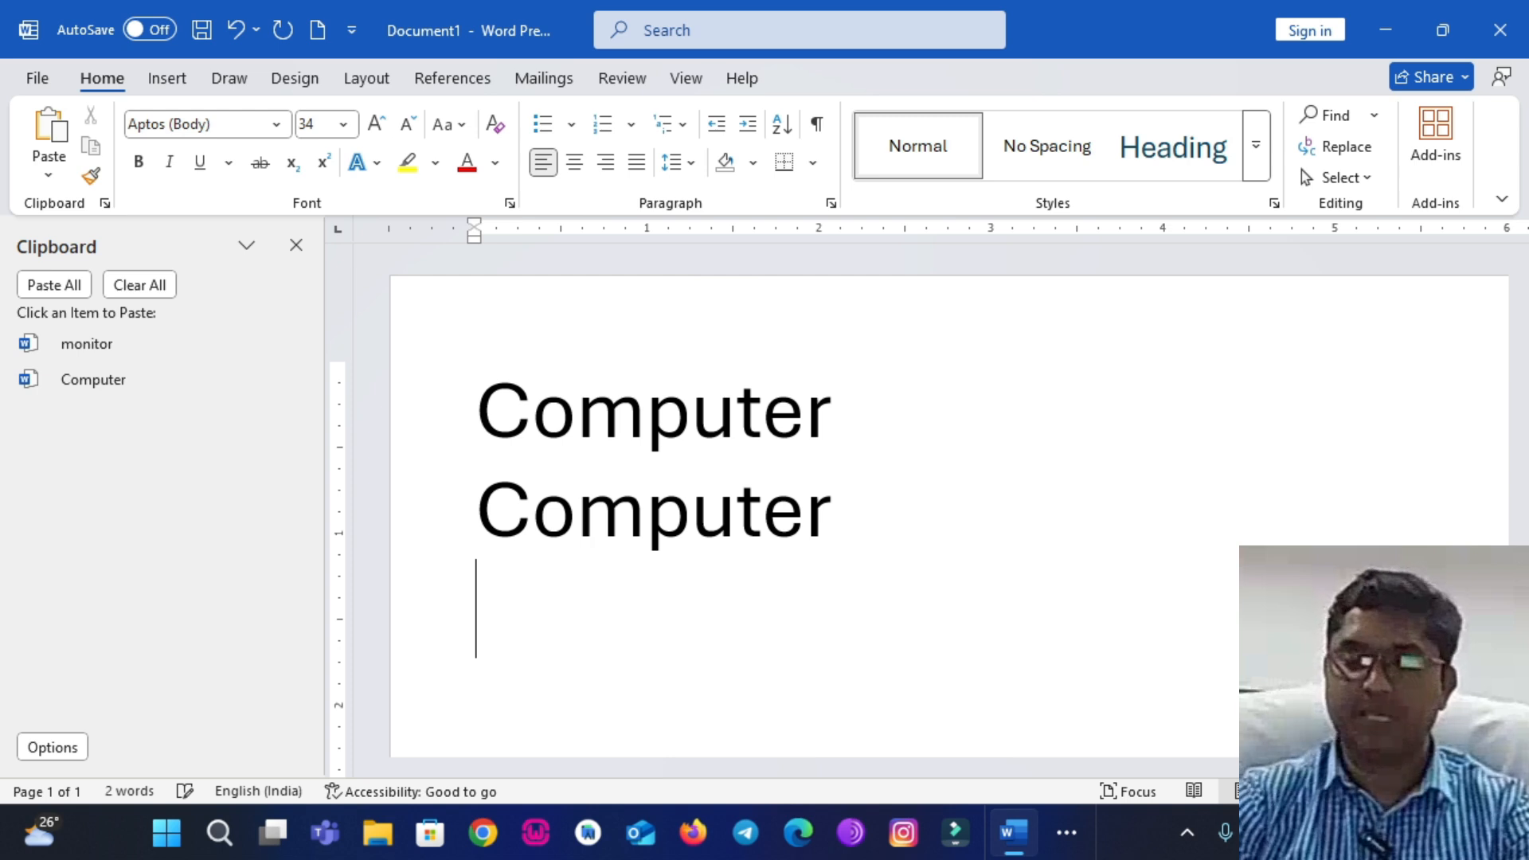
text(mouse)
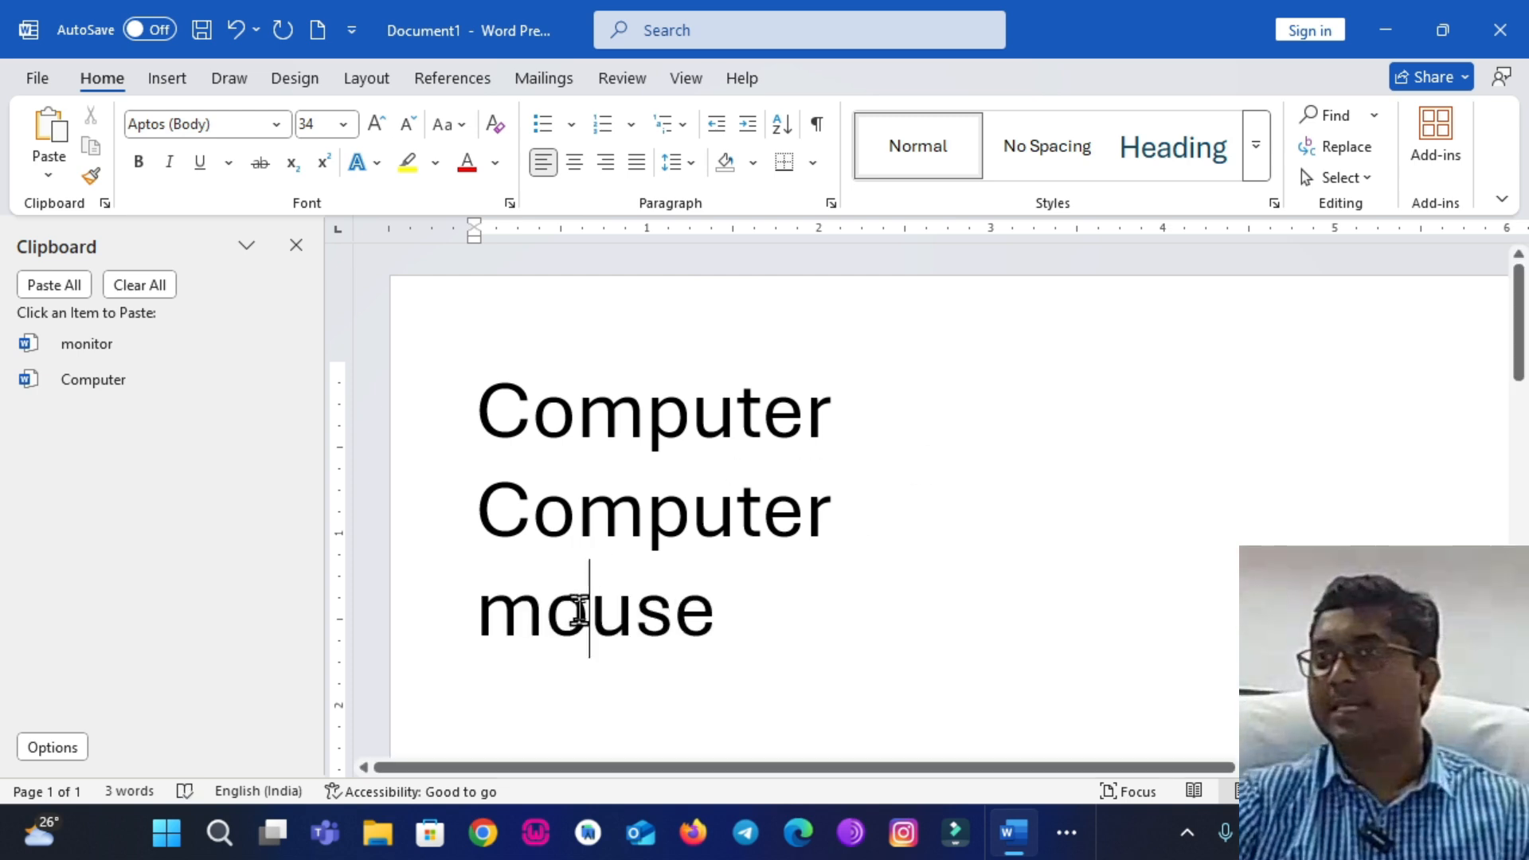
triple_click(579, 611)
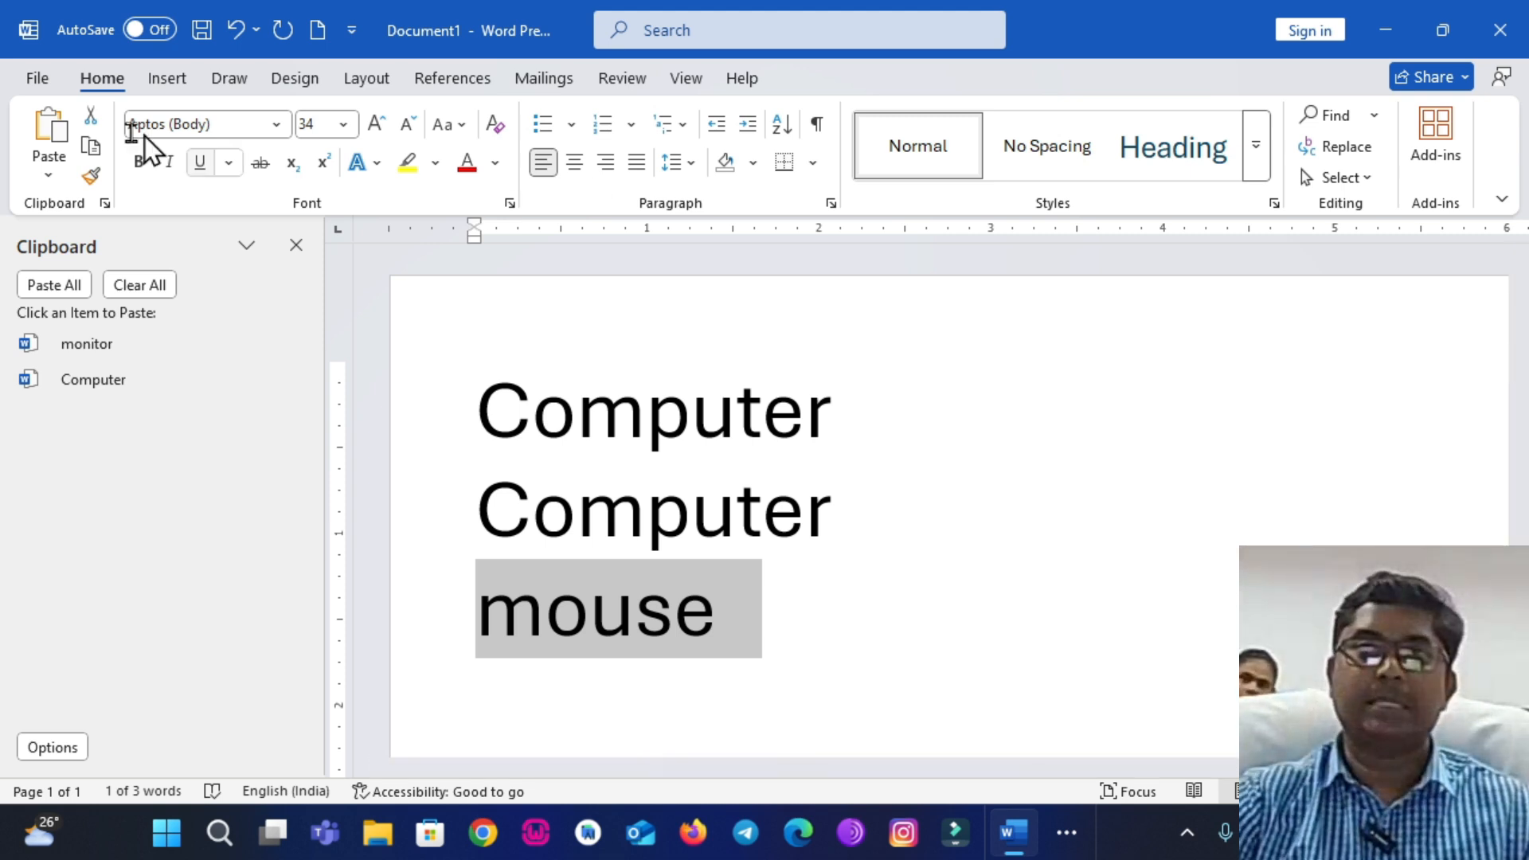
click(89, 148)
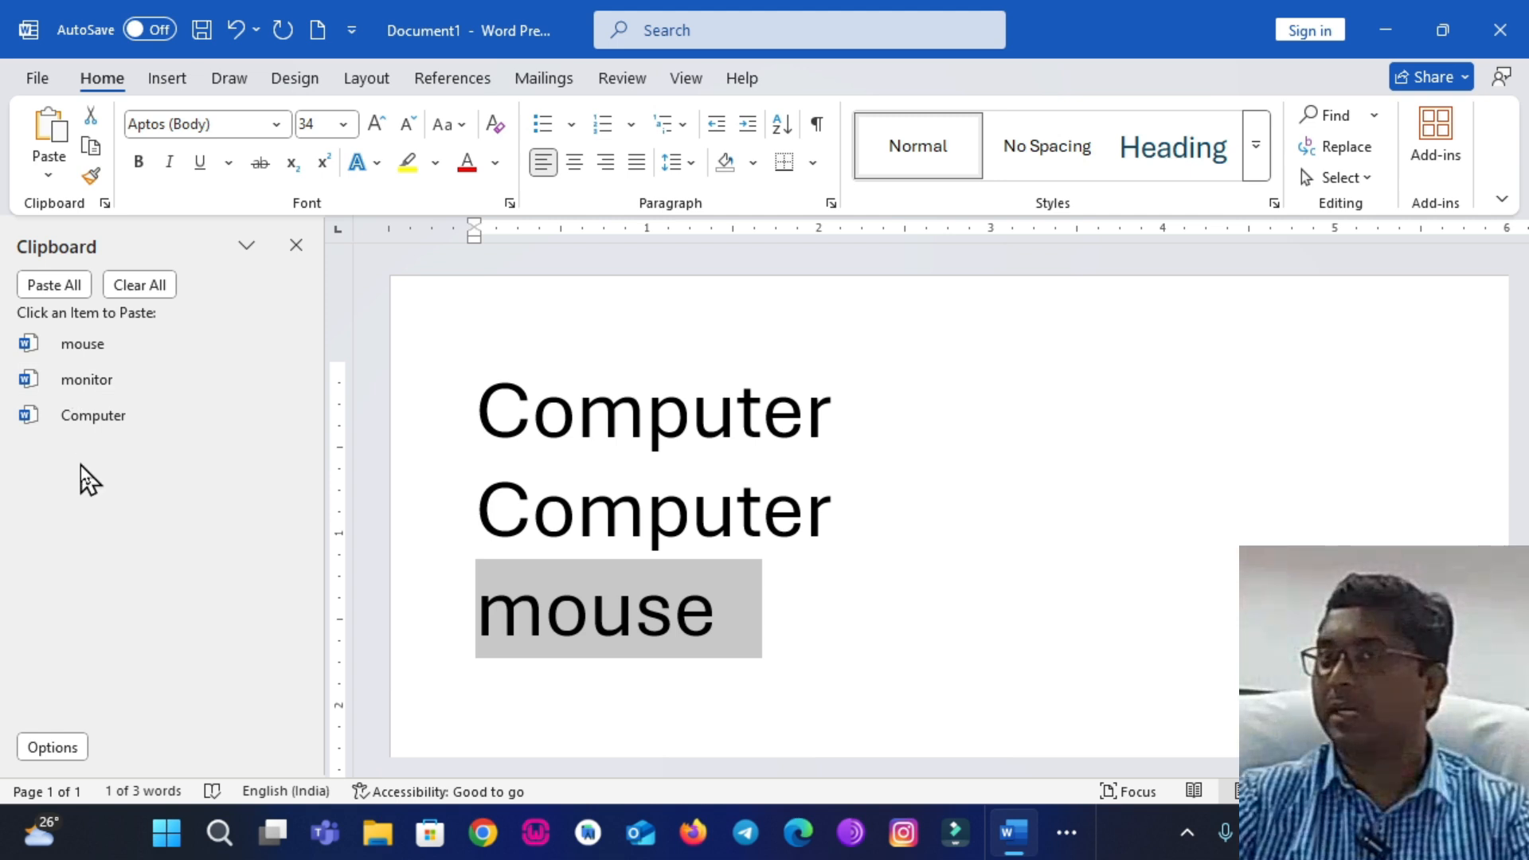
Add blank lines after "Mouse" and paste the last copied word there.
click(804, 597)
key(Return)
key(Return)
key(Return)
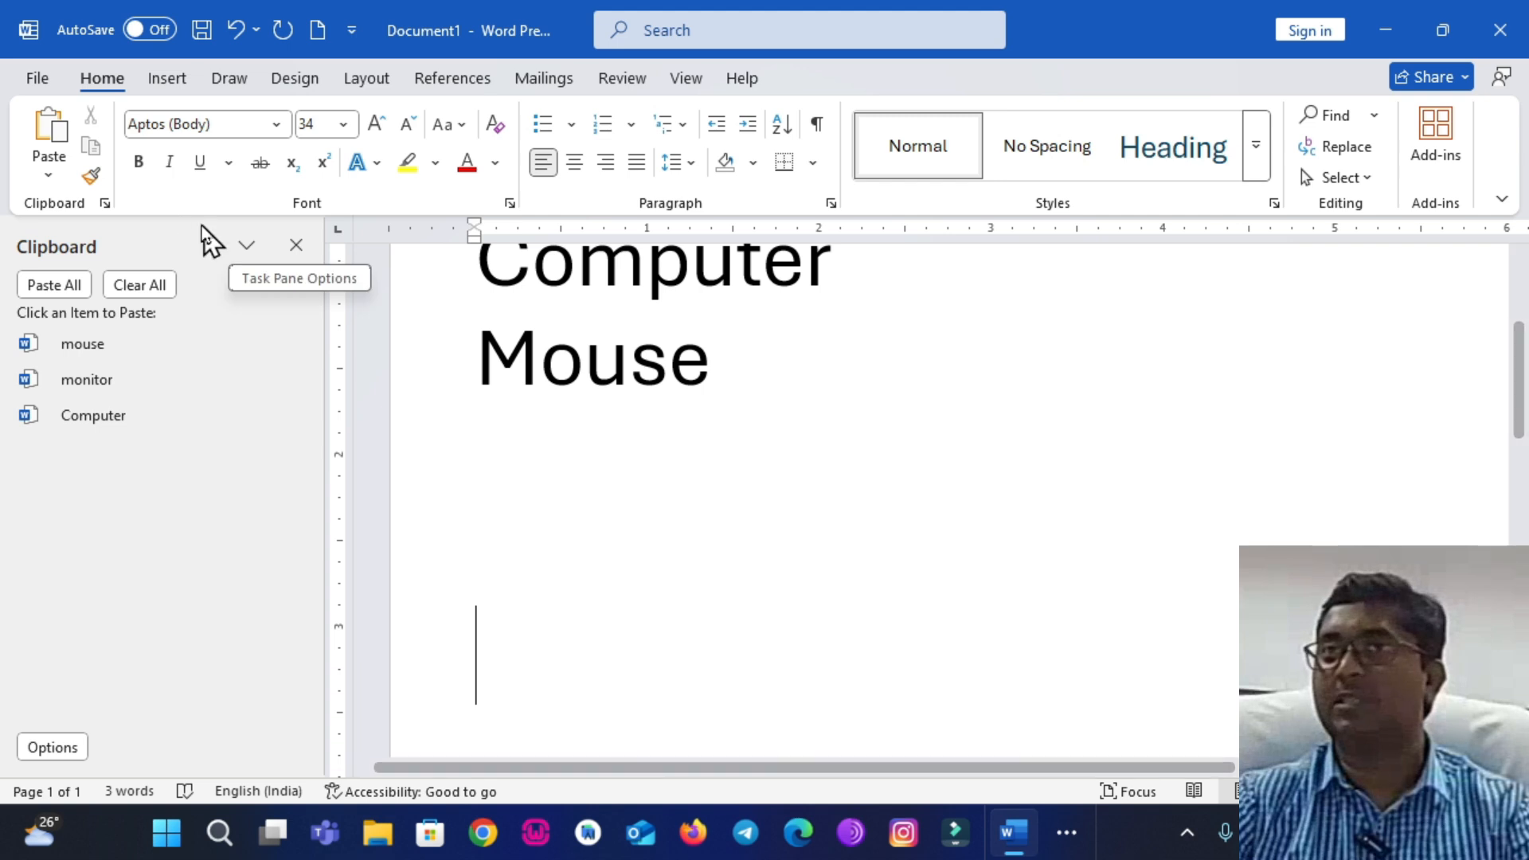
click(40, 127)
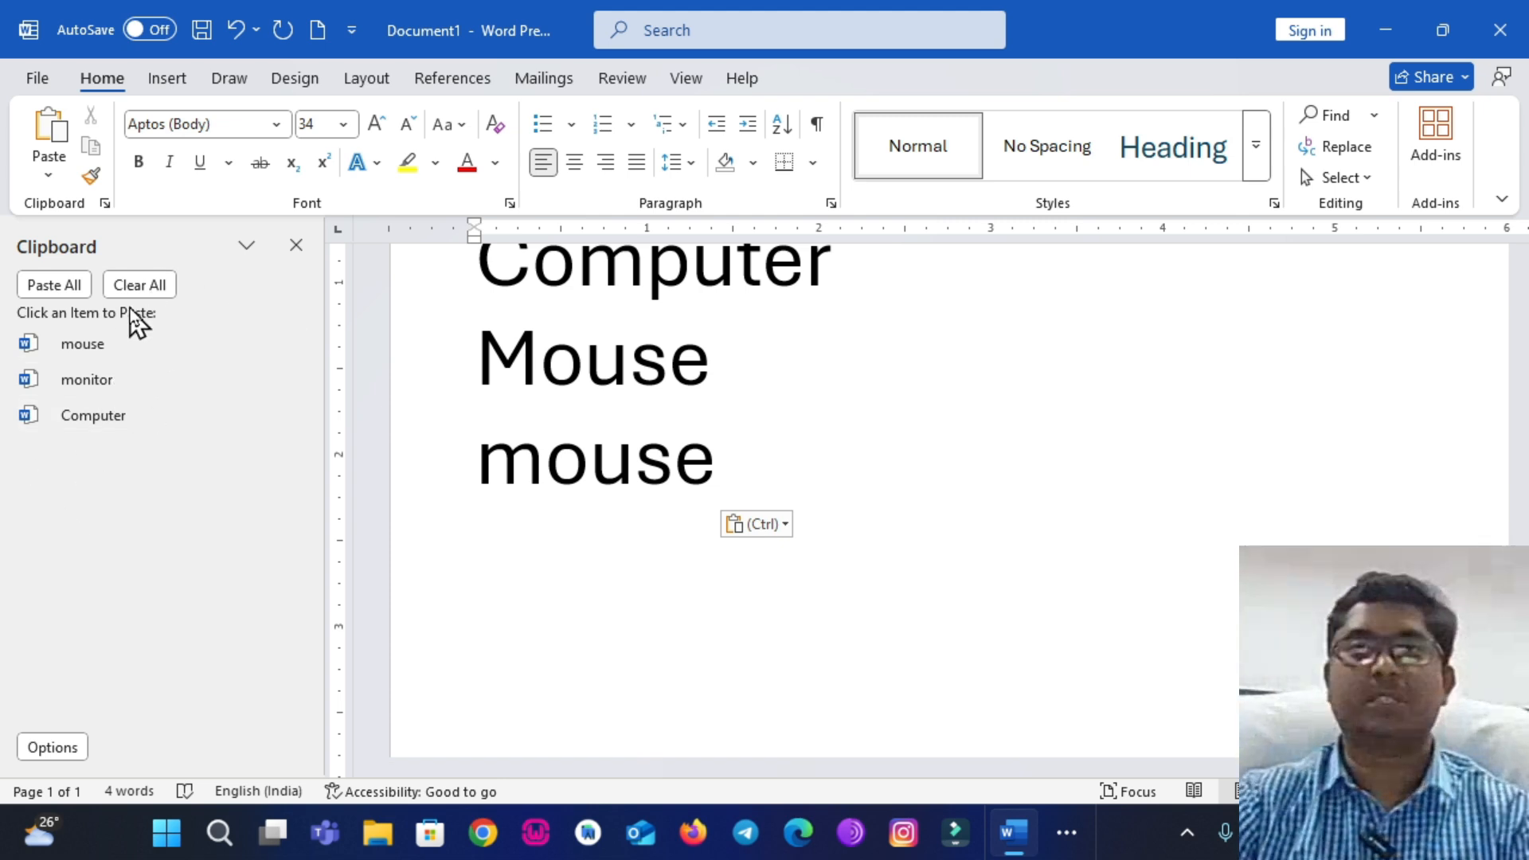
Clear the collected Clipboard items and copy the second "Computer" and the capitalized "Mouse" as separate new items.
click(130, 286)
click(593, 476)
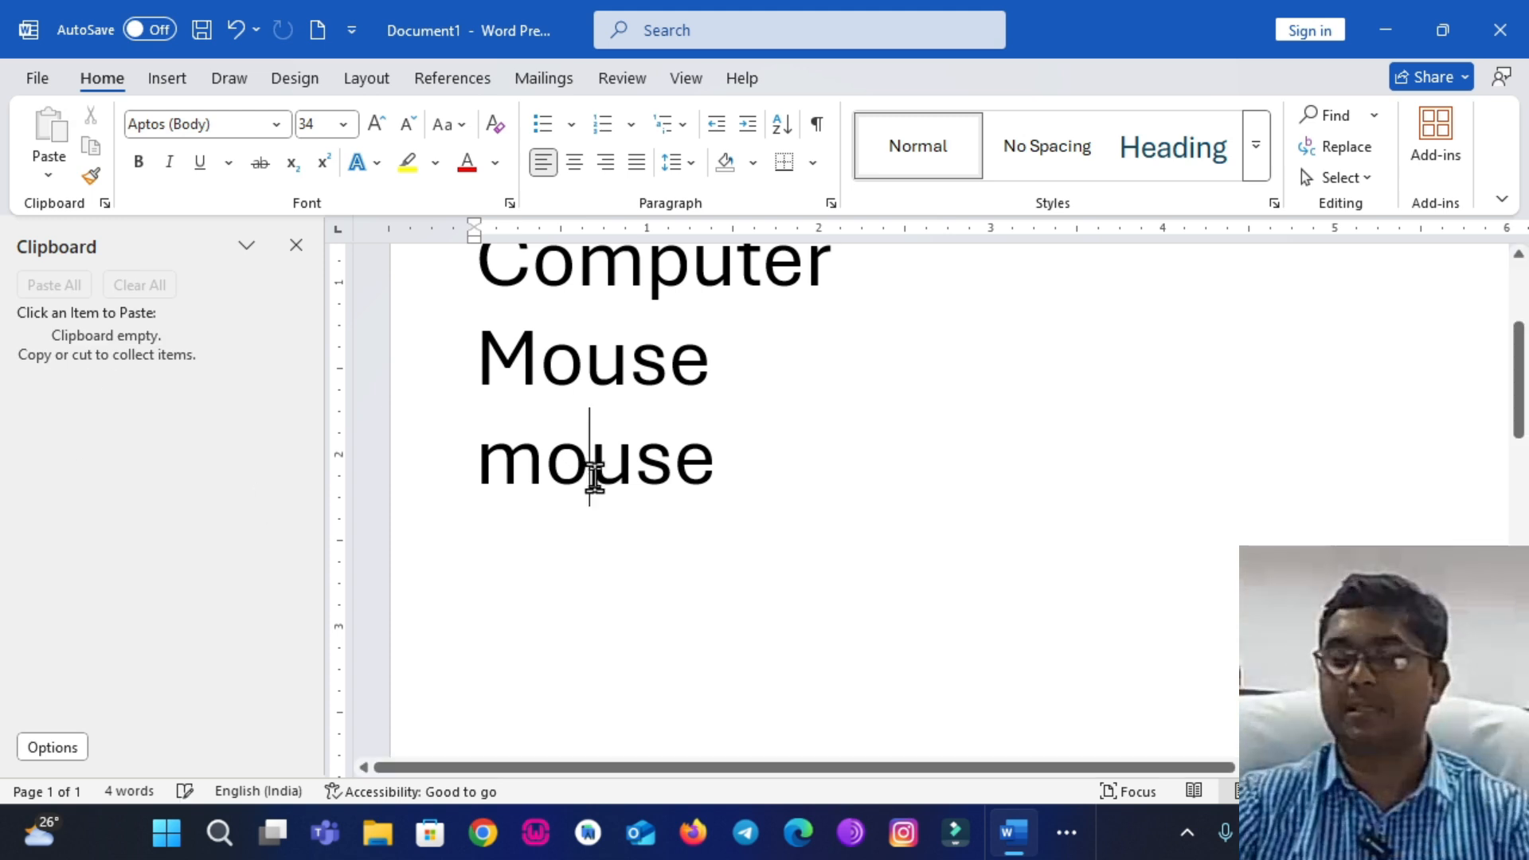
scroll(560, 352, up, 3)
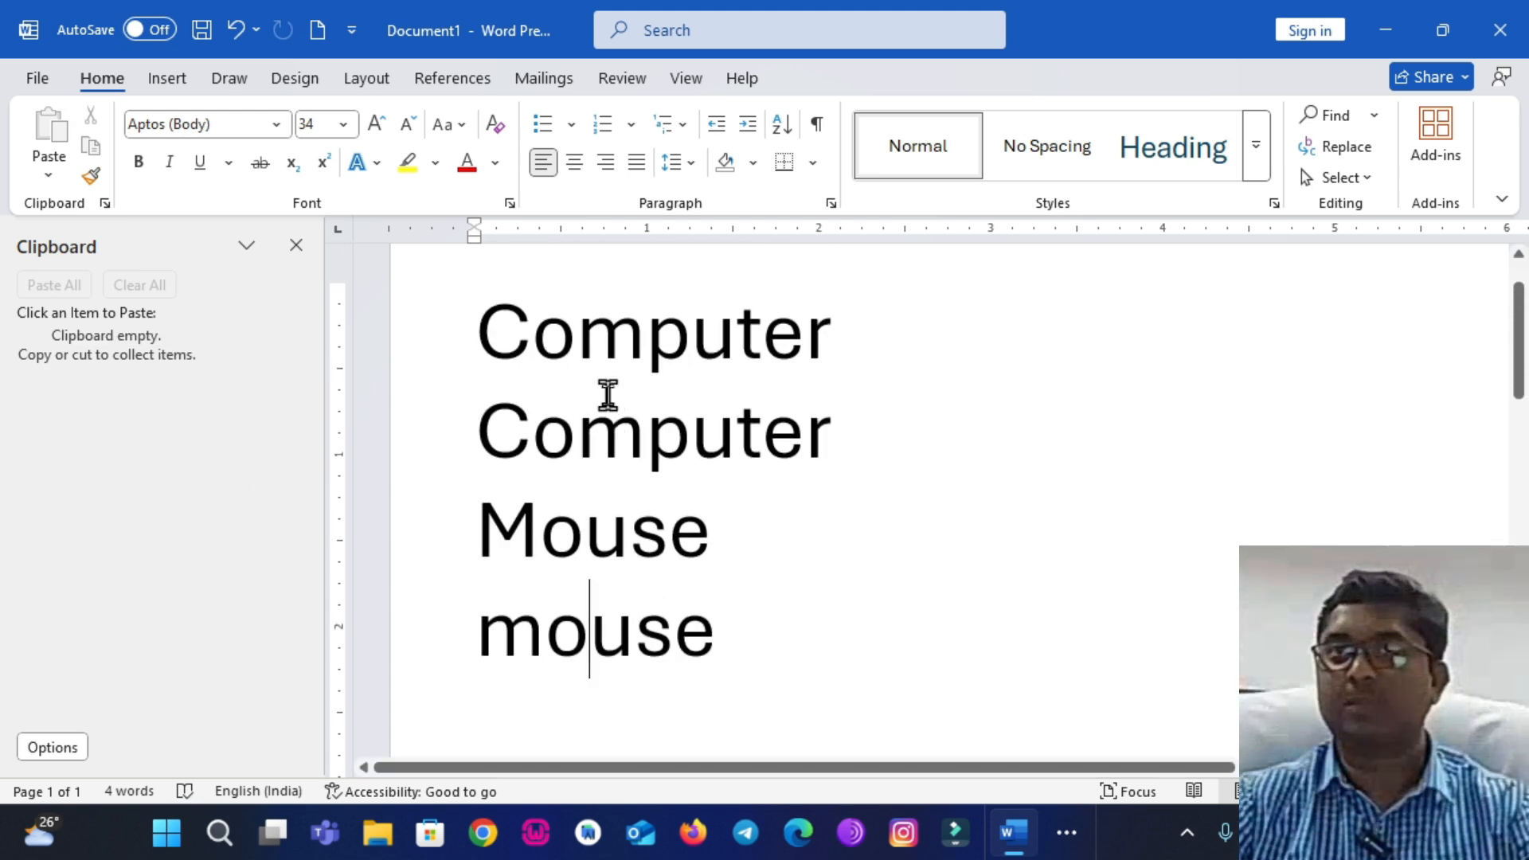
double_click(610, 434)
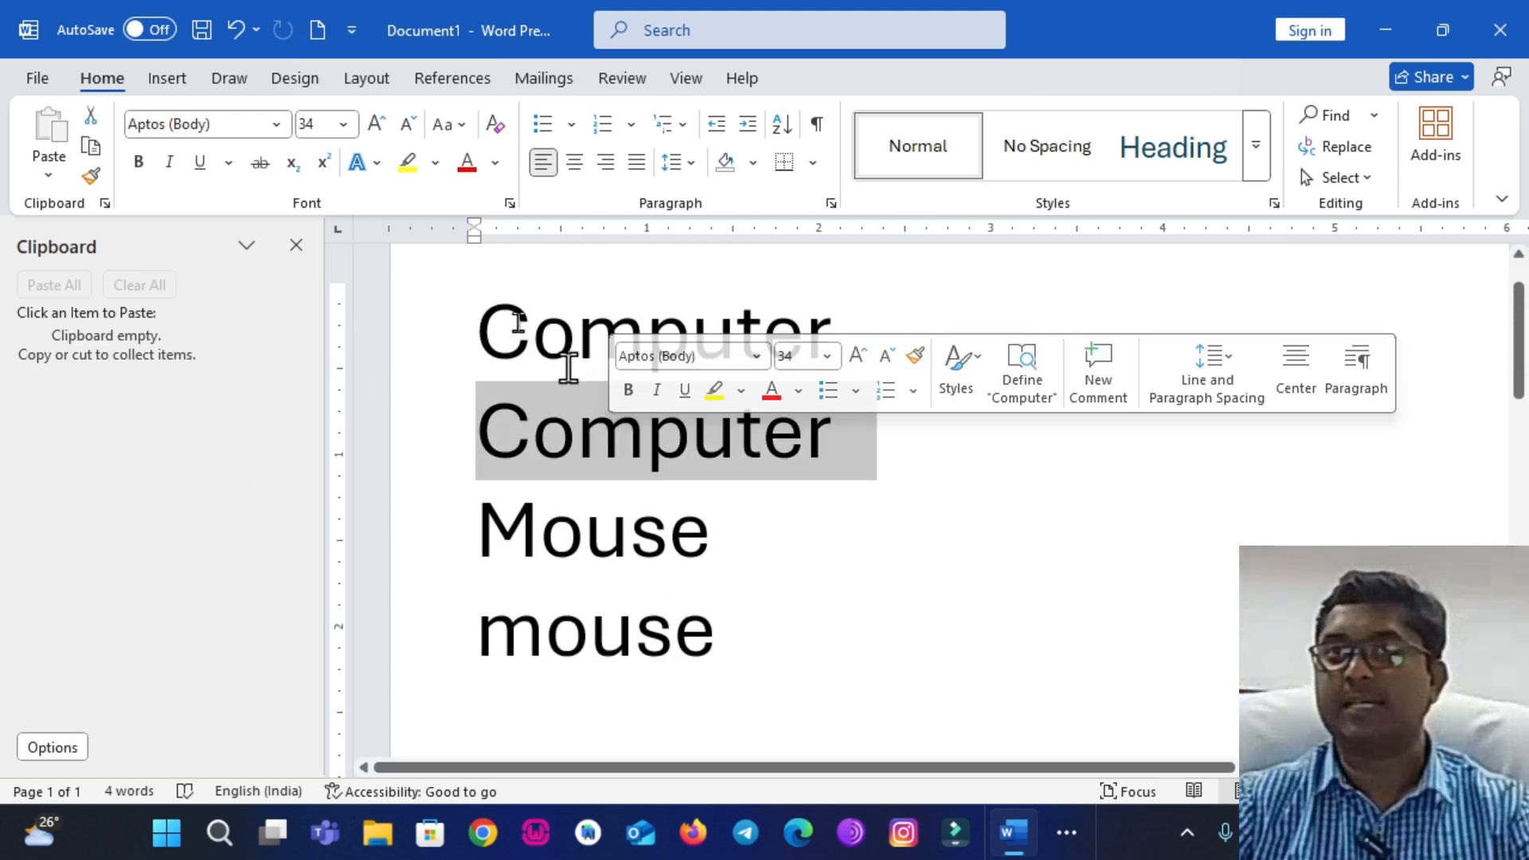
click(89, 152)
click(557, 542)
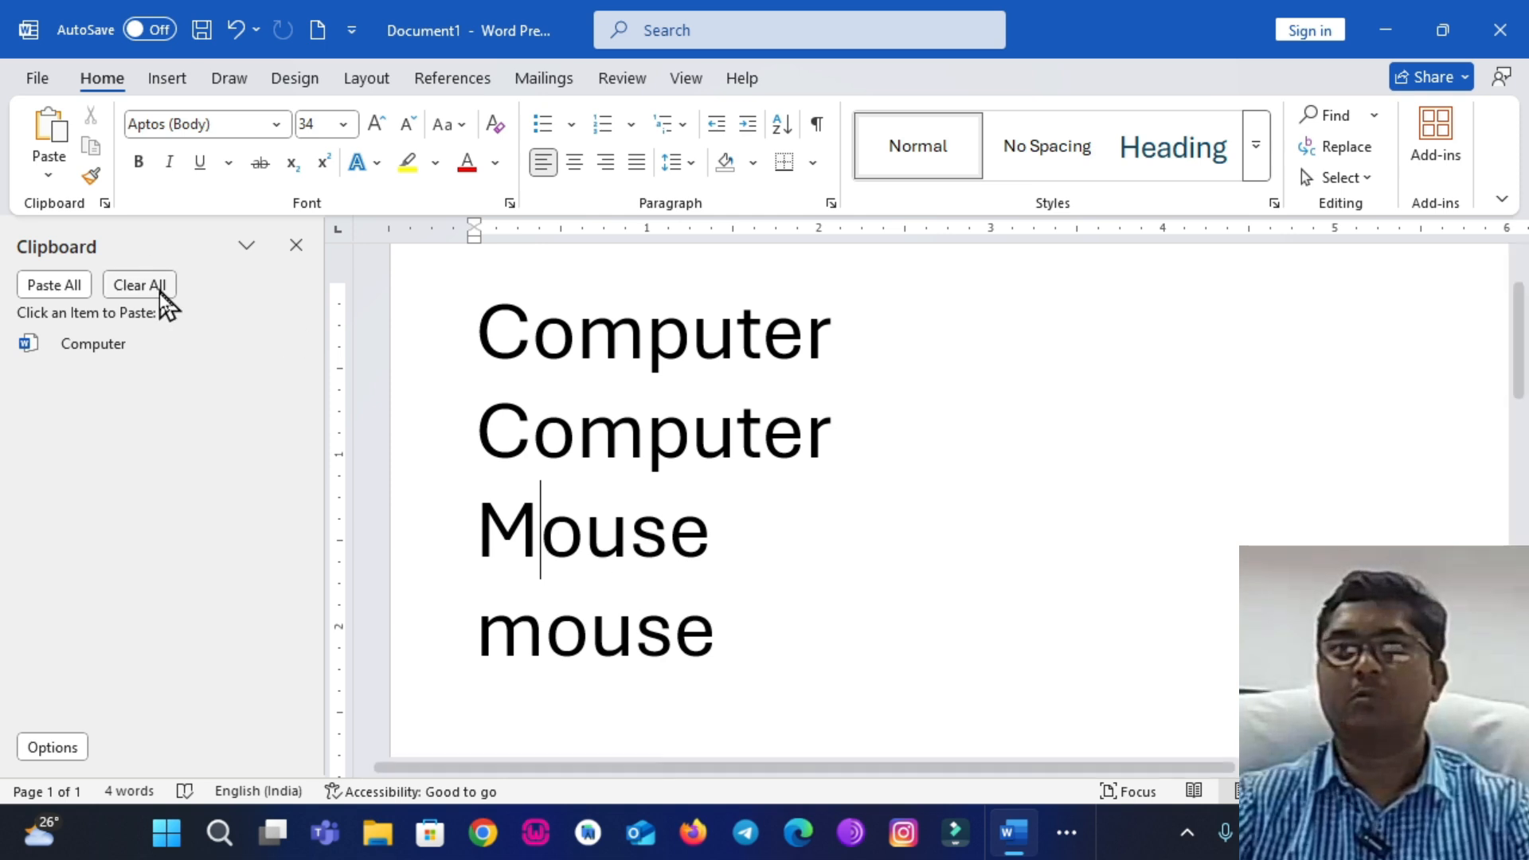
double_click(546, 514)
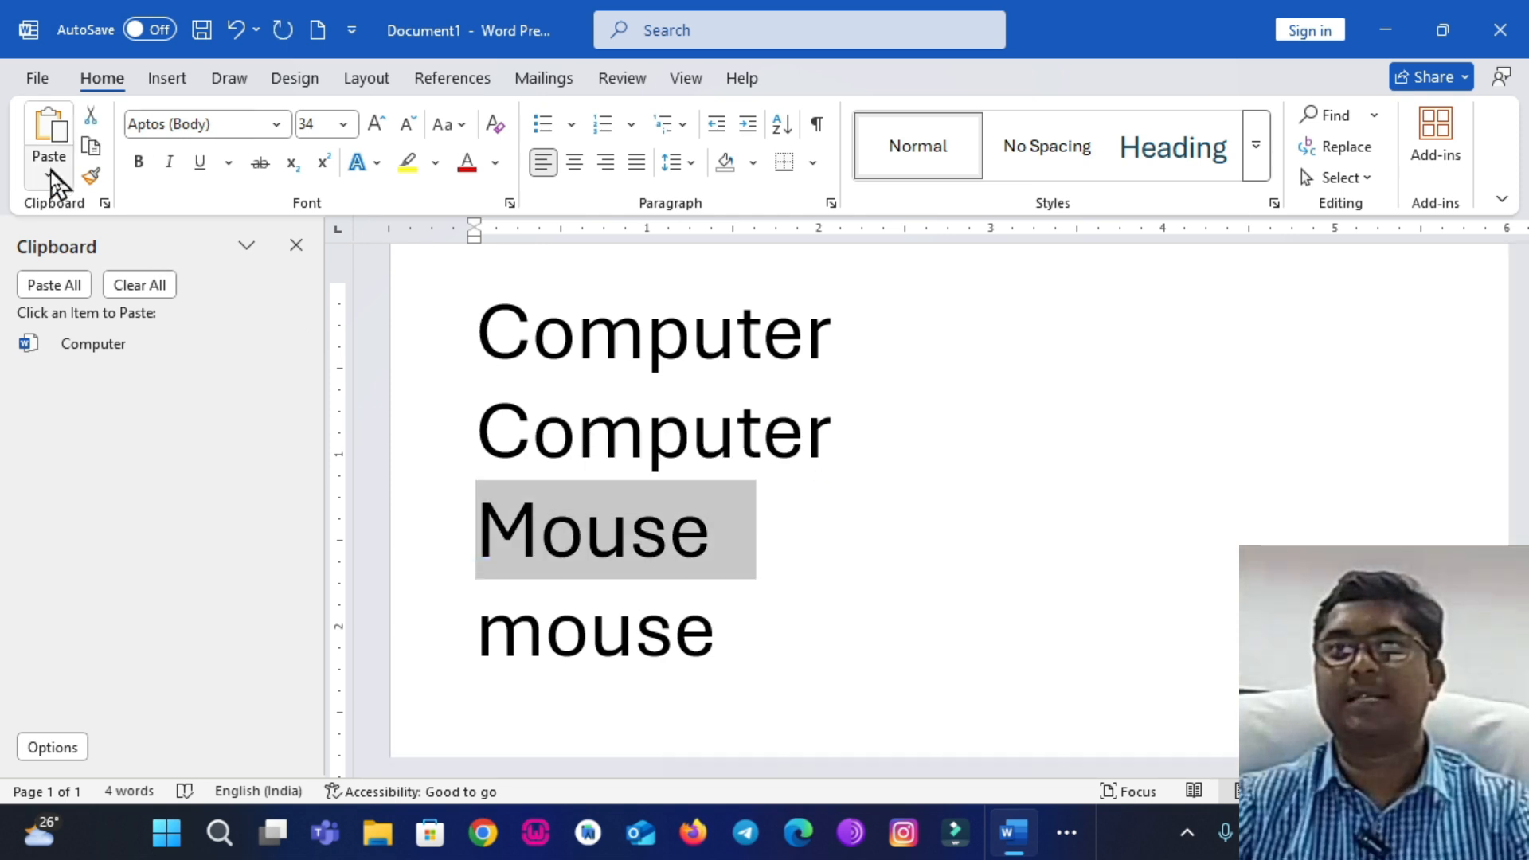
click(91, 145)
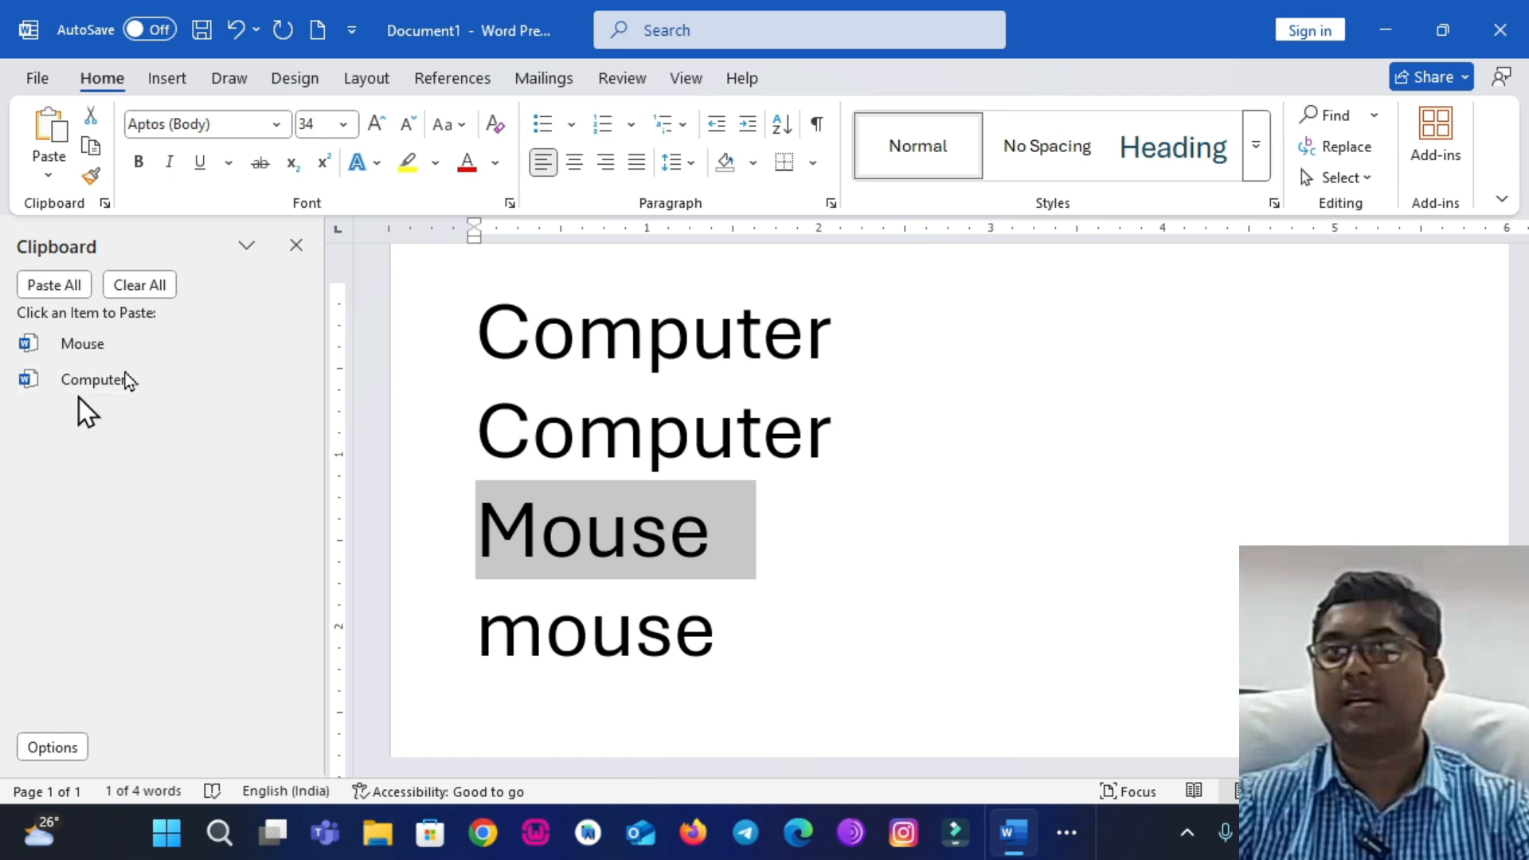
Paste all collected Clipboard items at once below the last "mouse".
scroll(607, 413, down, 3)
click(566, 507)
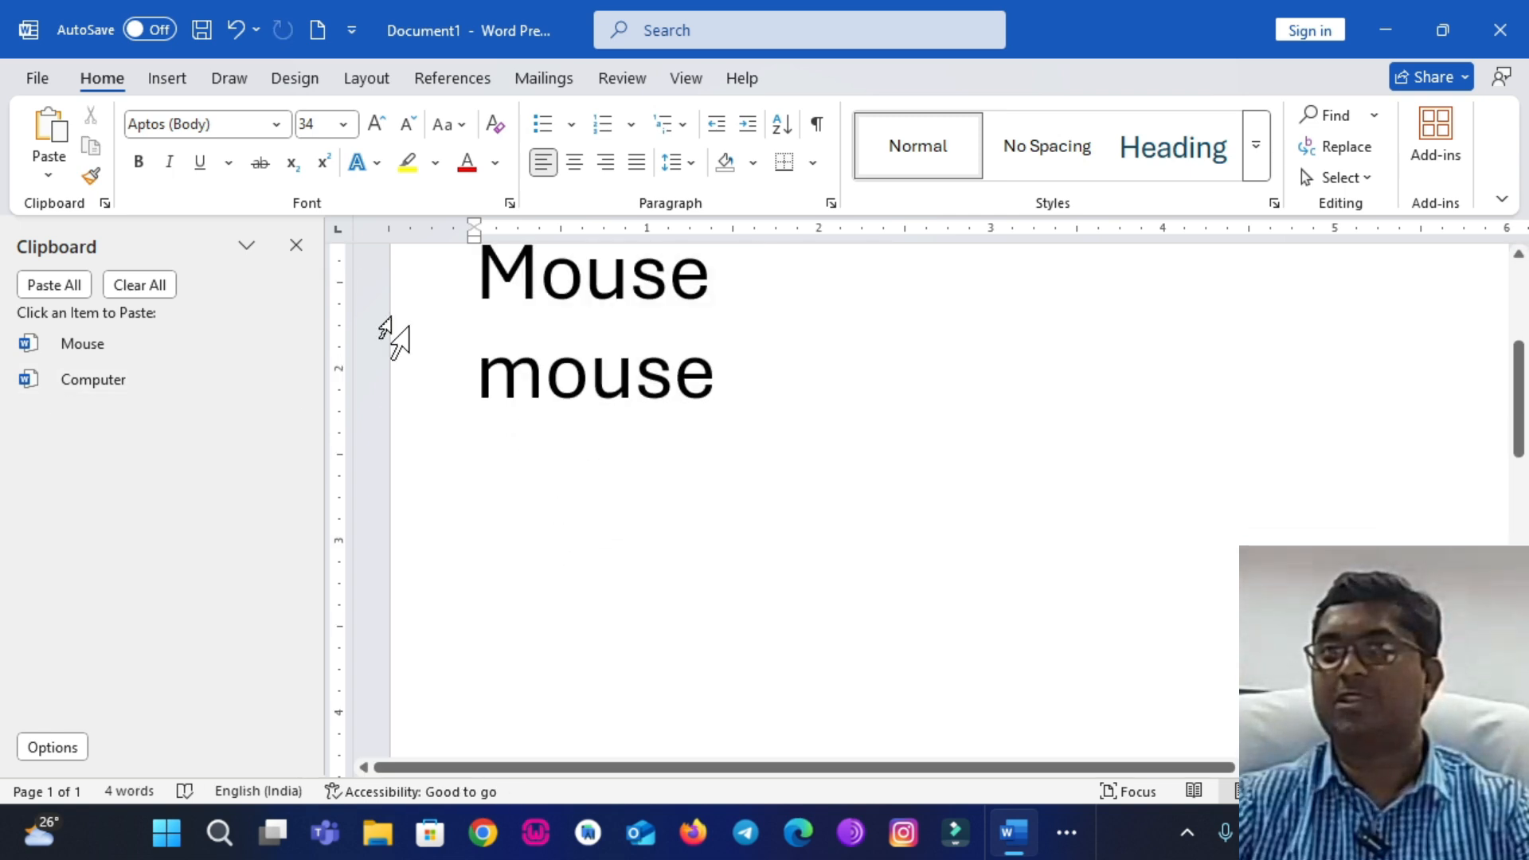
click(68, 293)
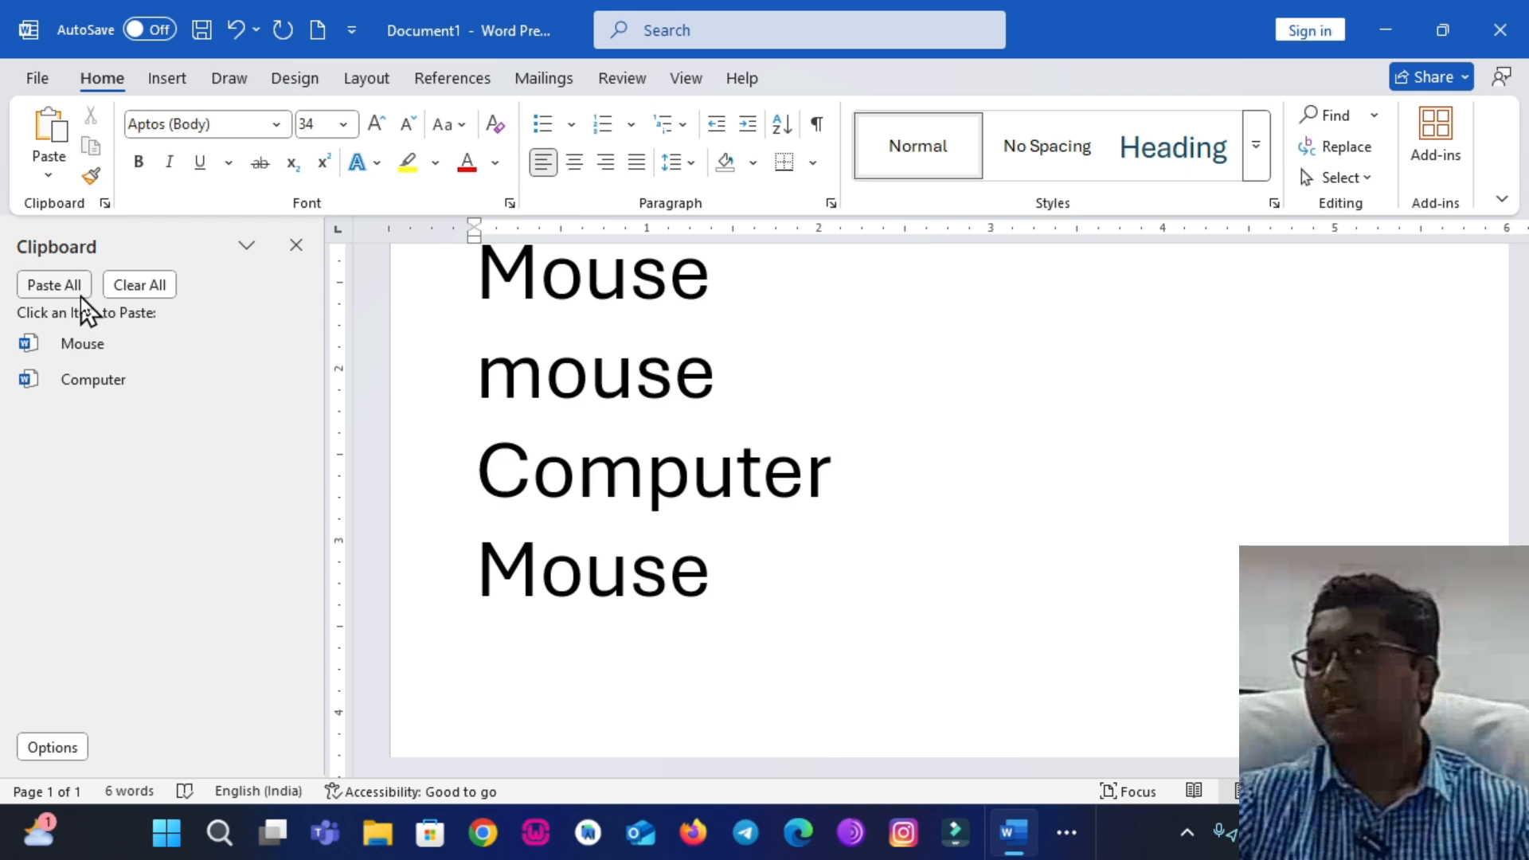
Clear and close the list of collected Clipboard items, and delete all text from the document.
click(150, 285)
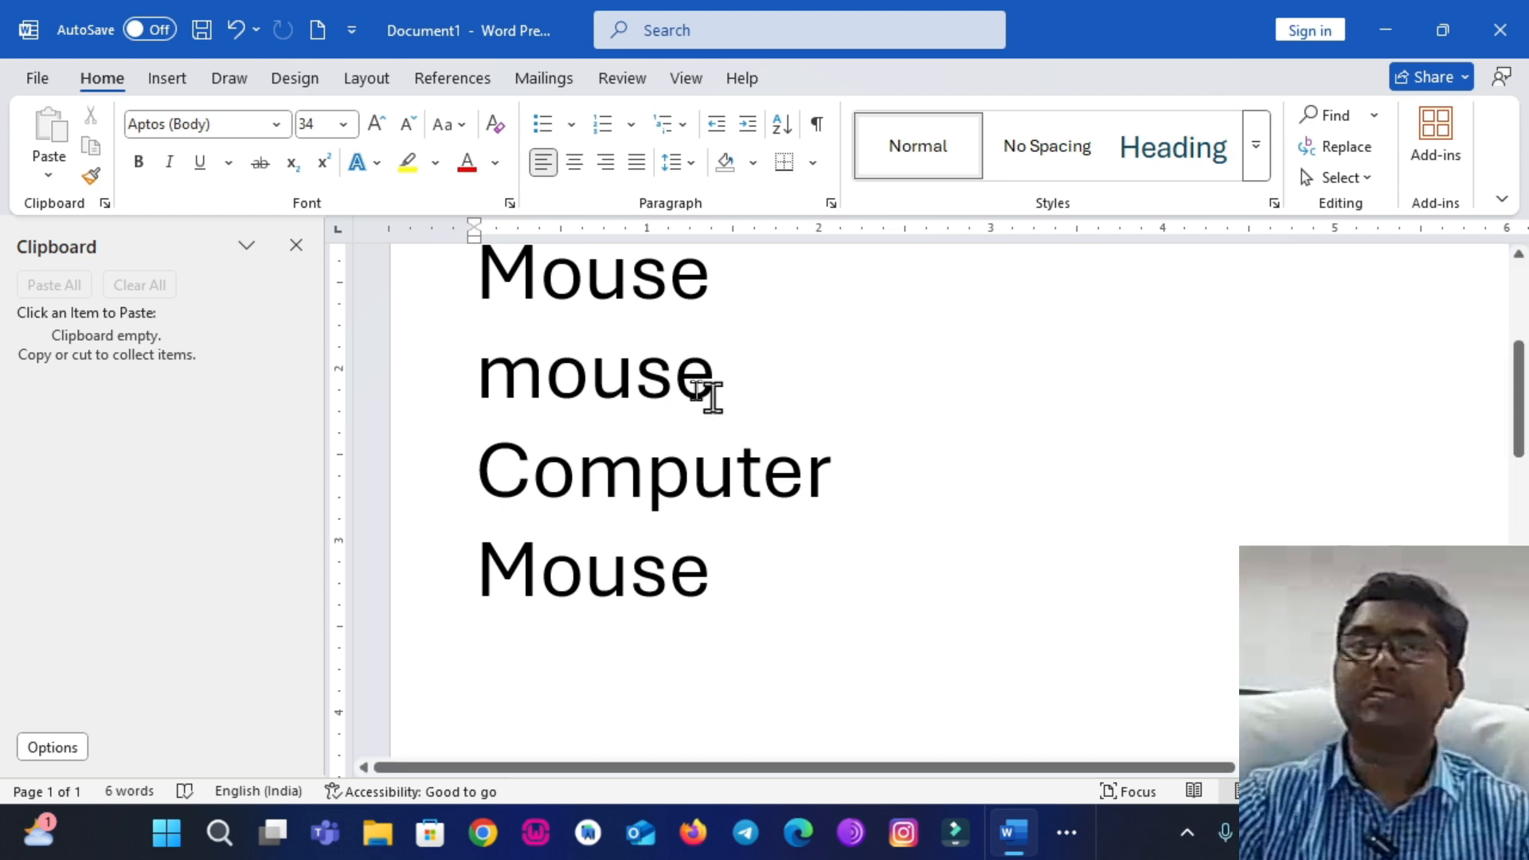
click(298, 246)
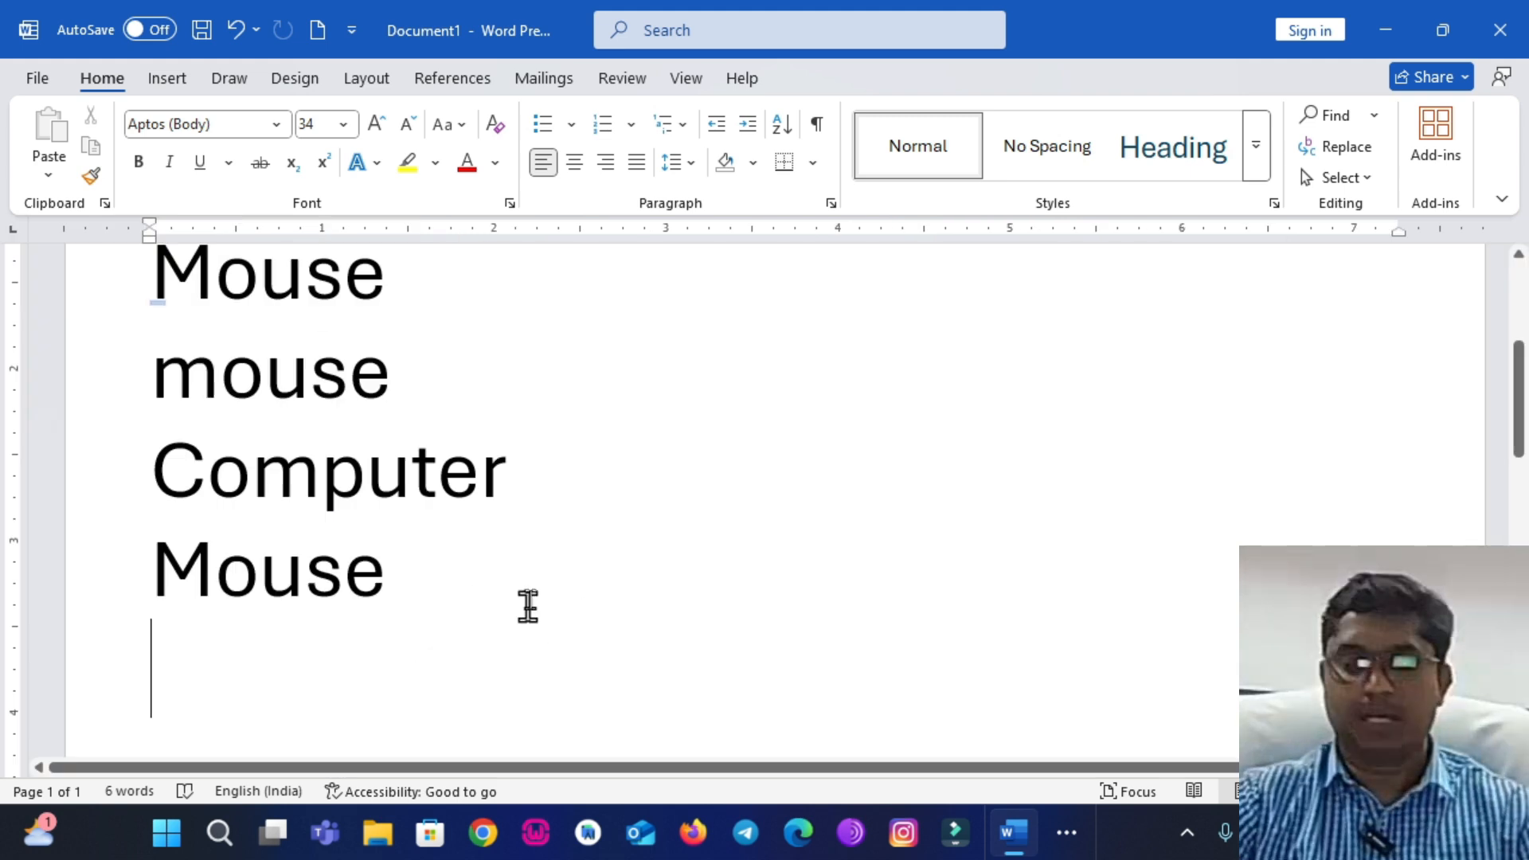
key(ctrl+a)
key(Delete)
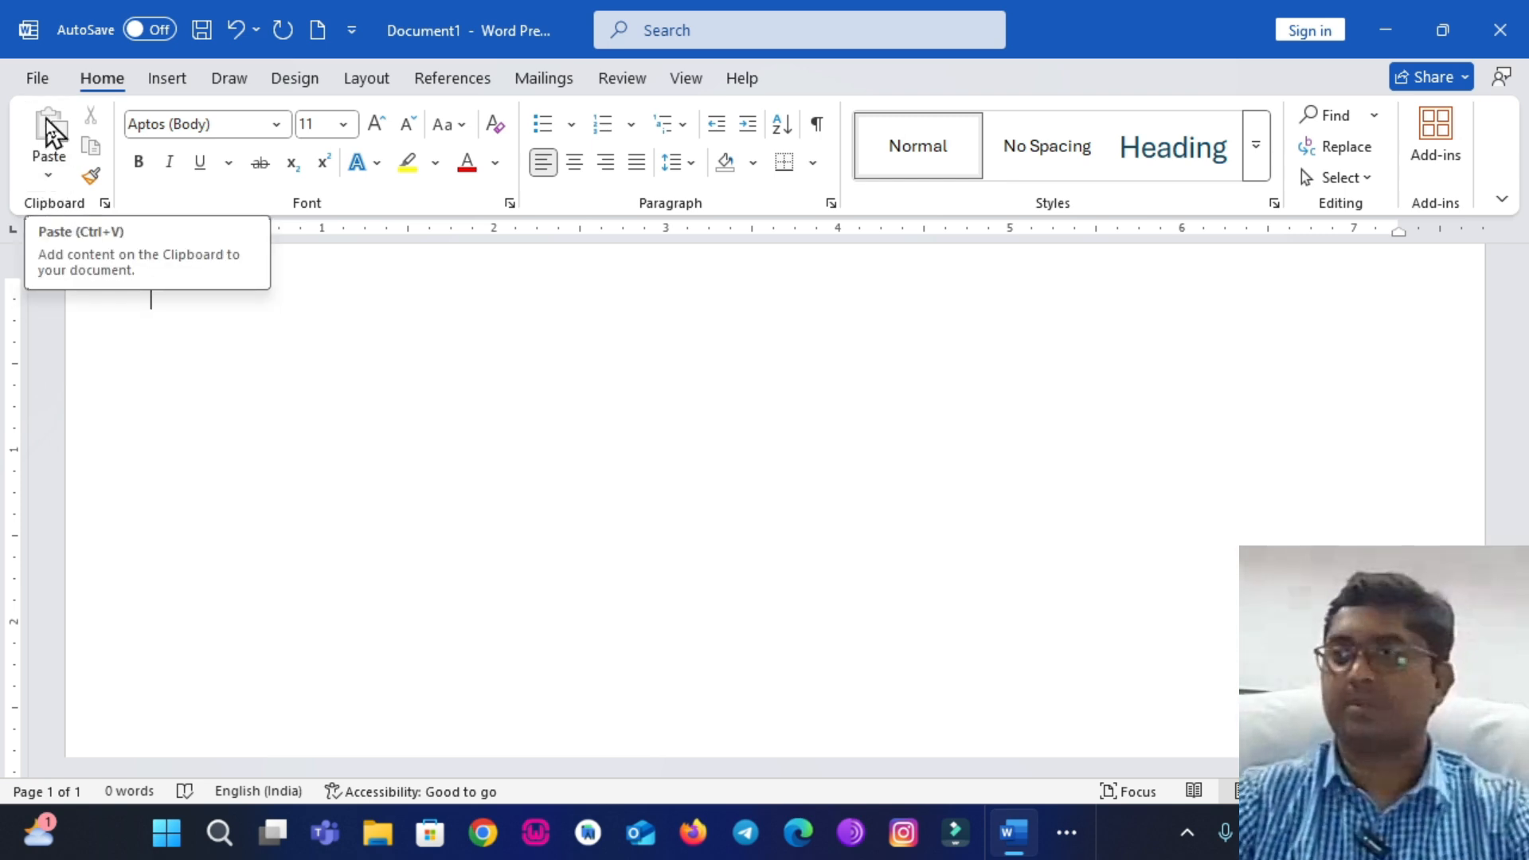
Examine the available paste options, including Paste Special and Set Default Paste, without applying any.
click(49, 177)
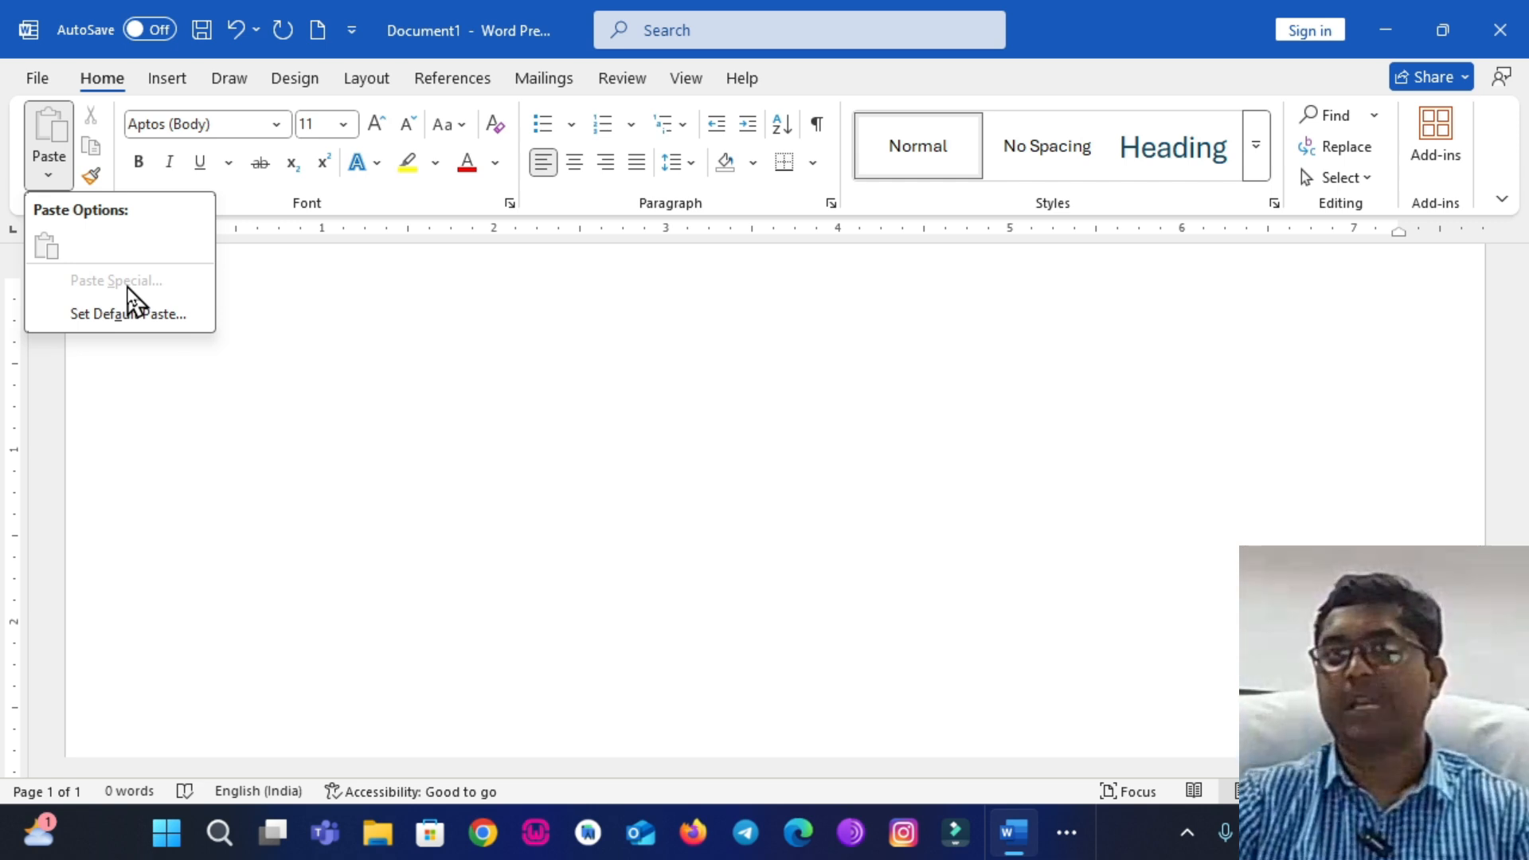
click(351, 355)
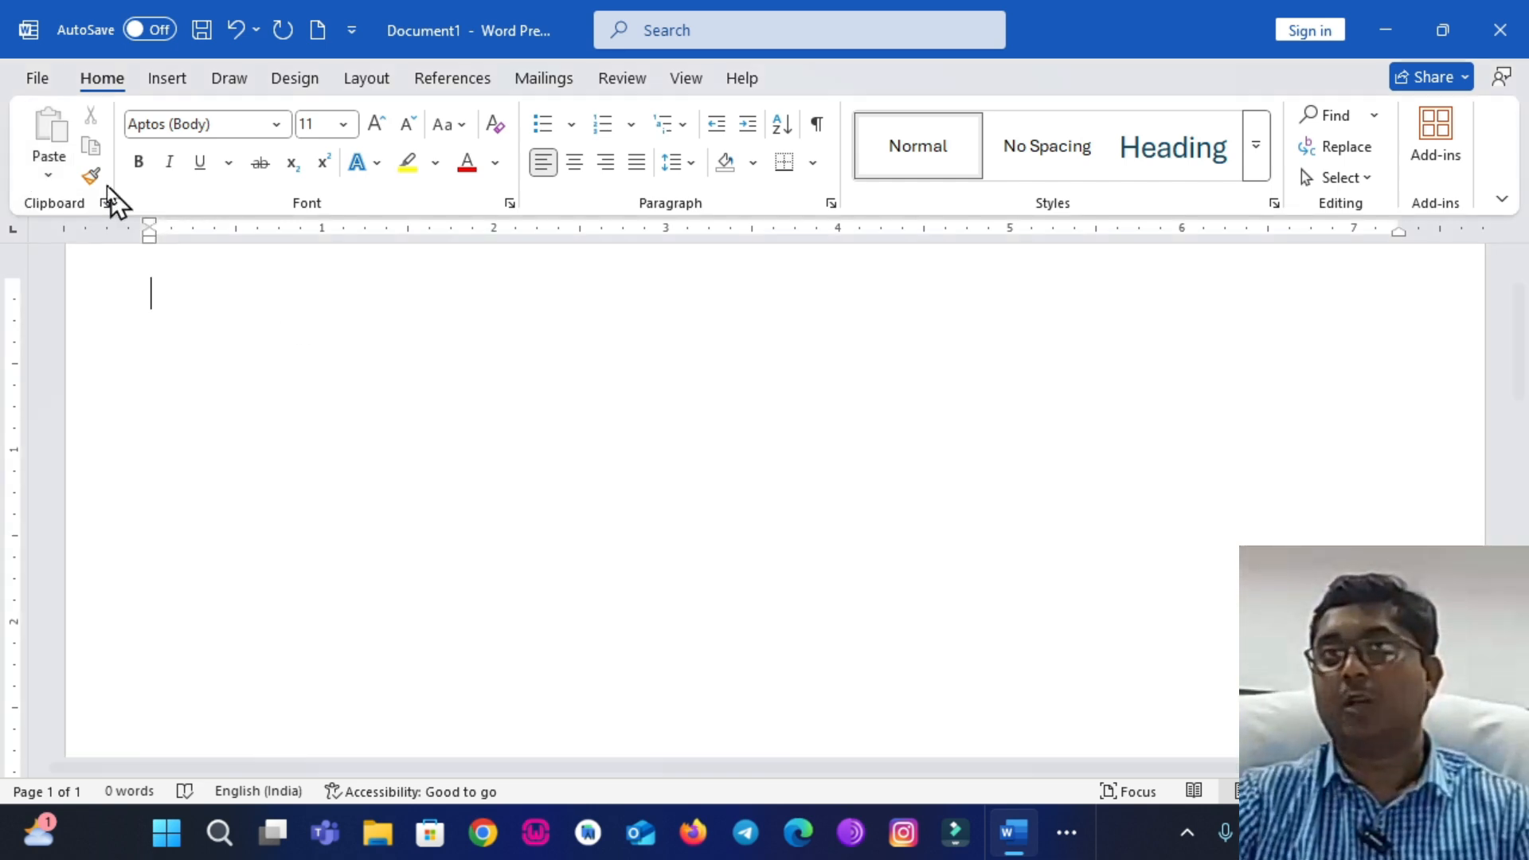
click(50, 175)
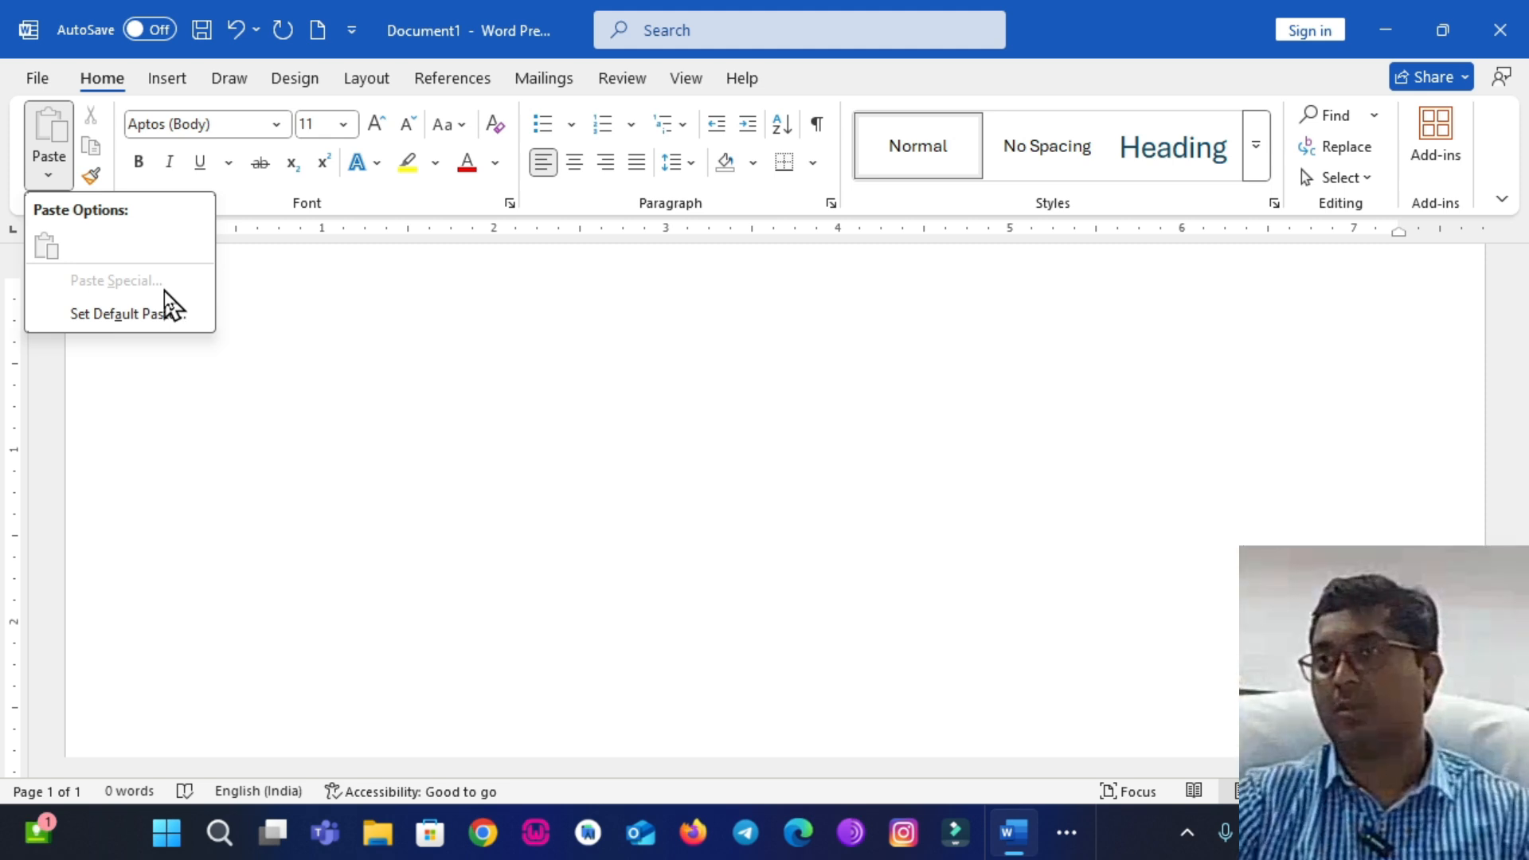
click(257, 328)
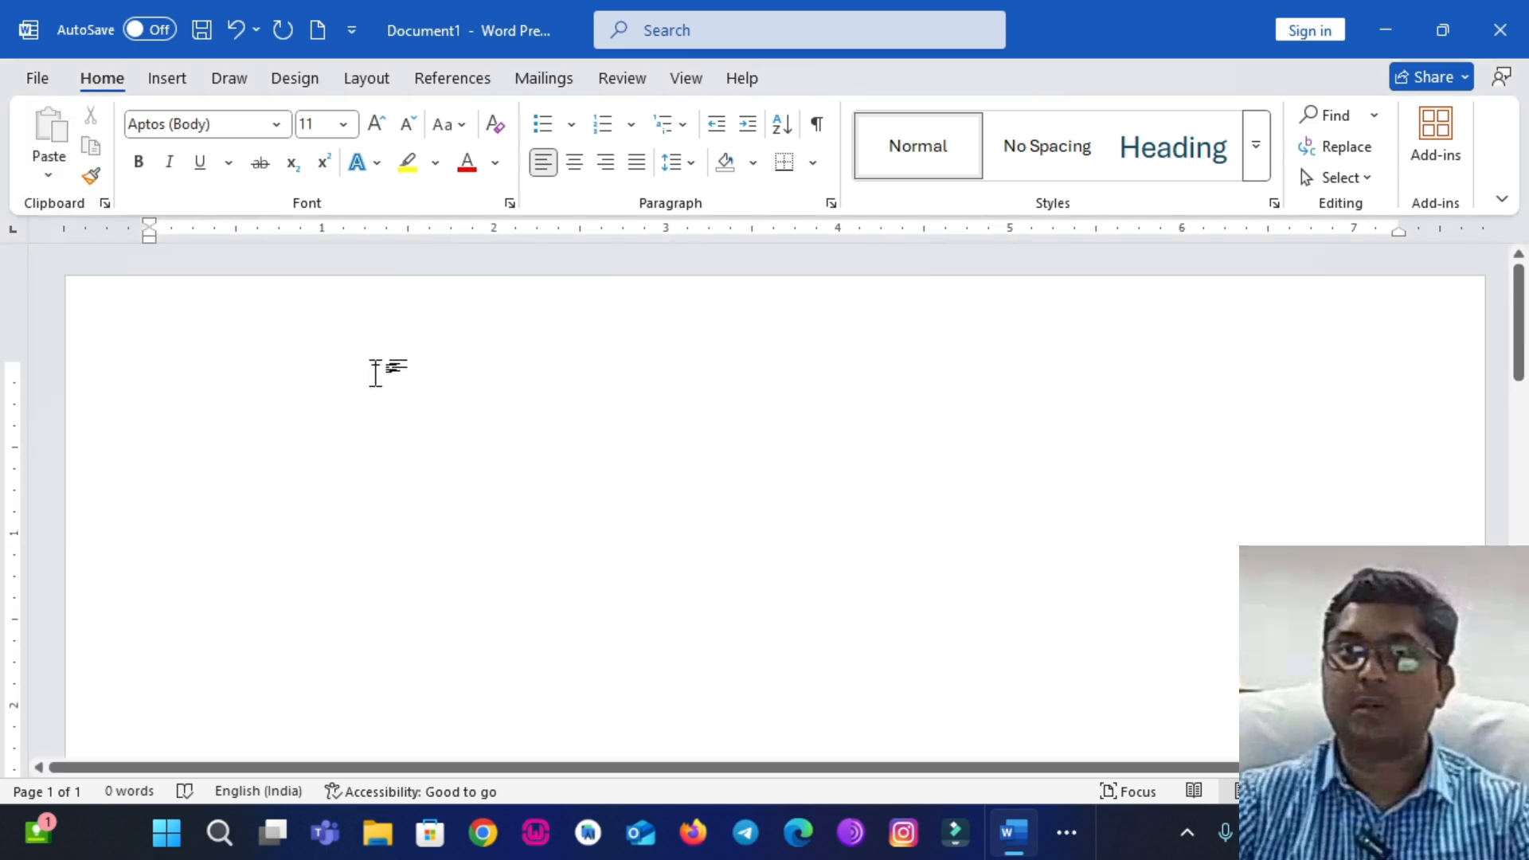
Enter "computer" on the empty page and start new lines below it.
text(computer)
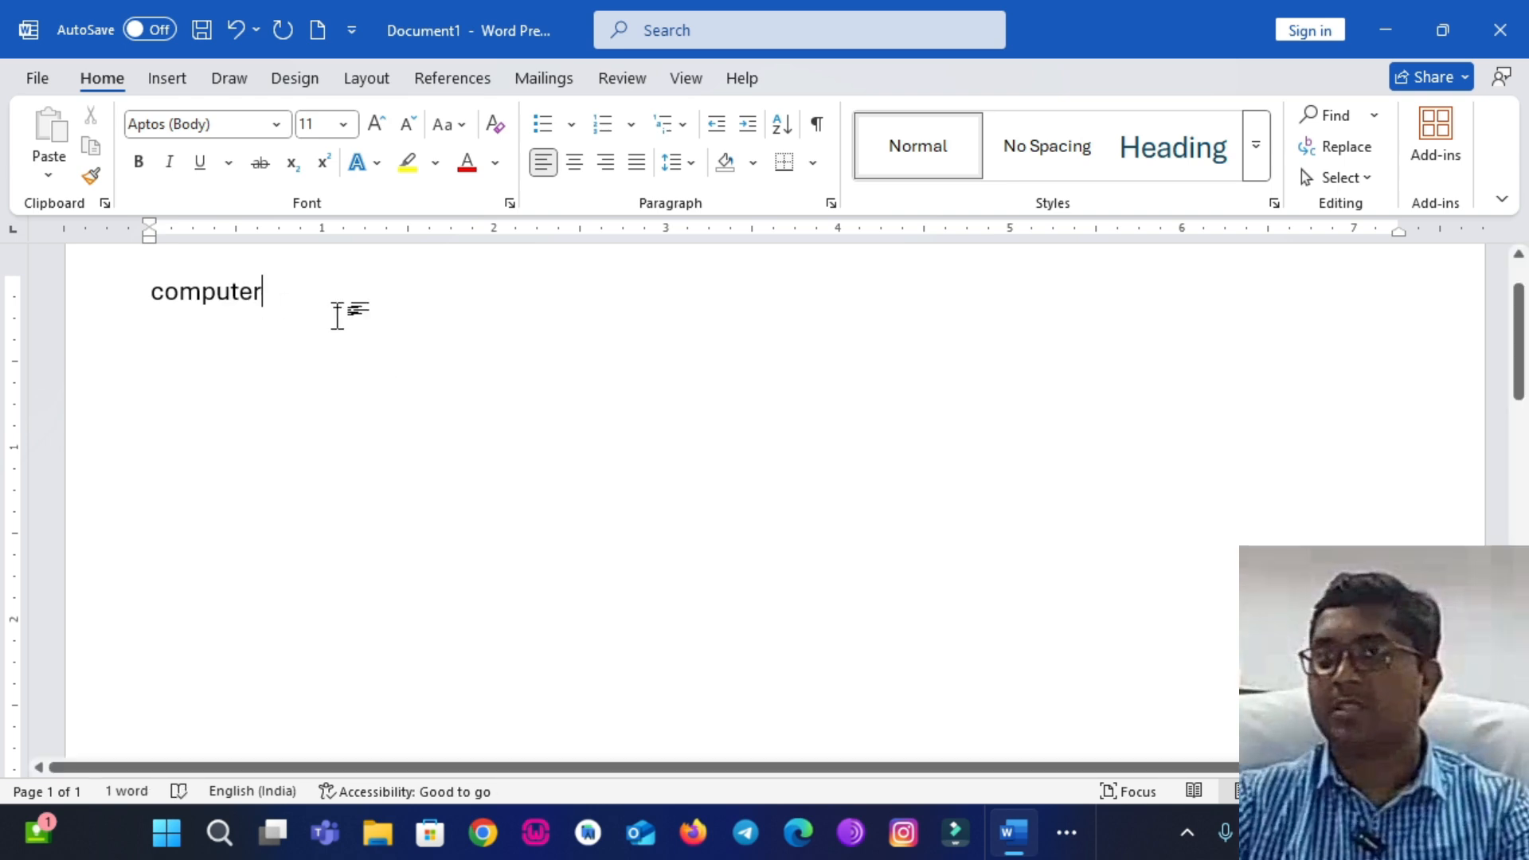
key(Return)
key(Return)
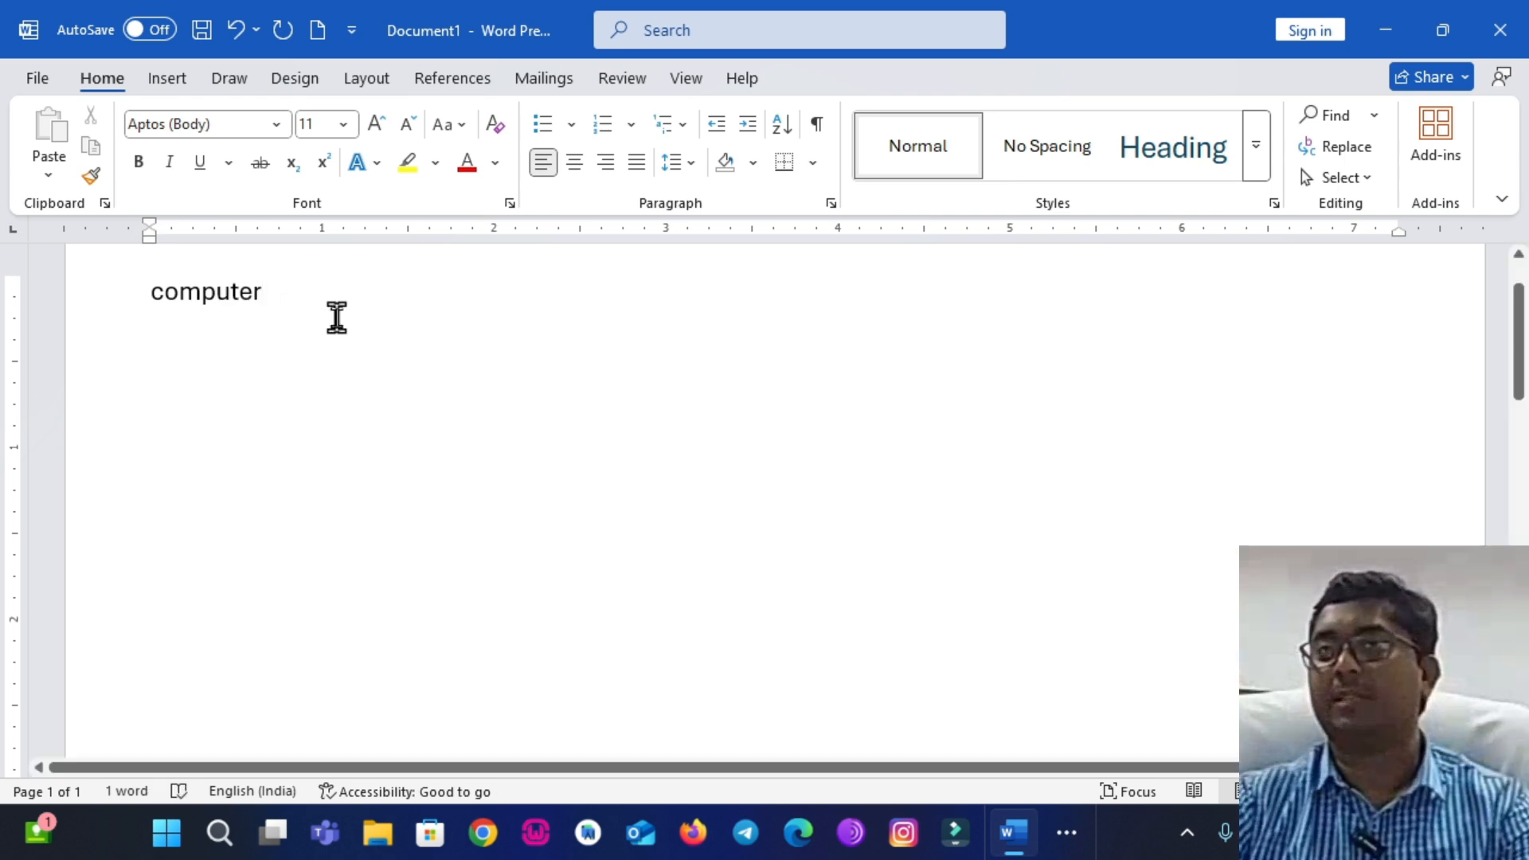
Copy "computer" and paste it on a lower line as a Microsoft Word Document Object using Paste Special.
drag(146, 291, 287, 294)
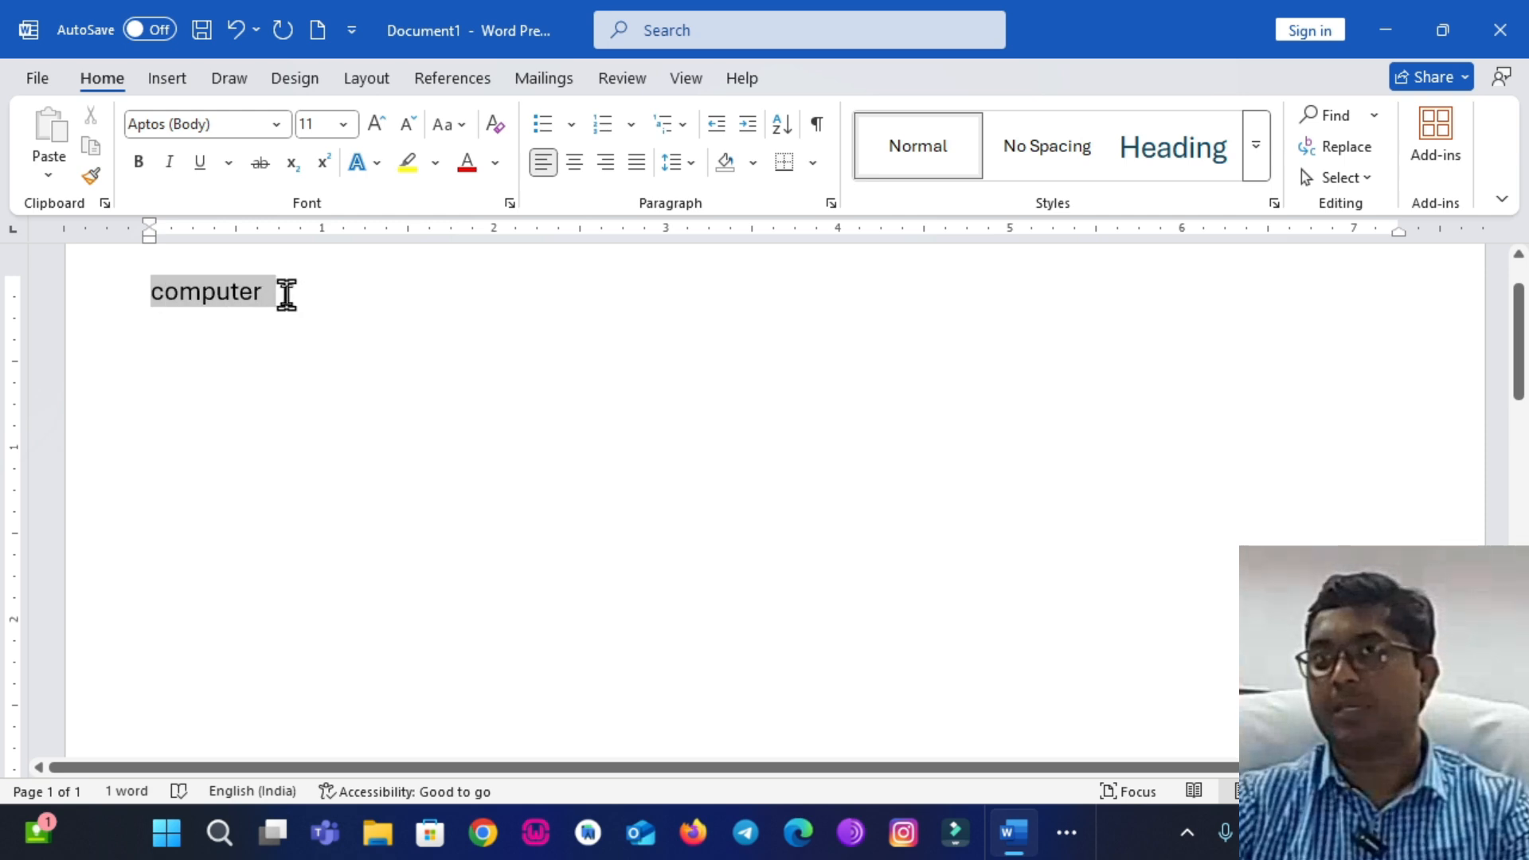
click(91, 149)
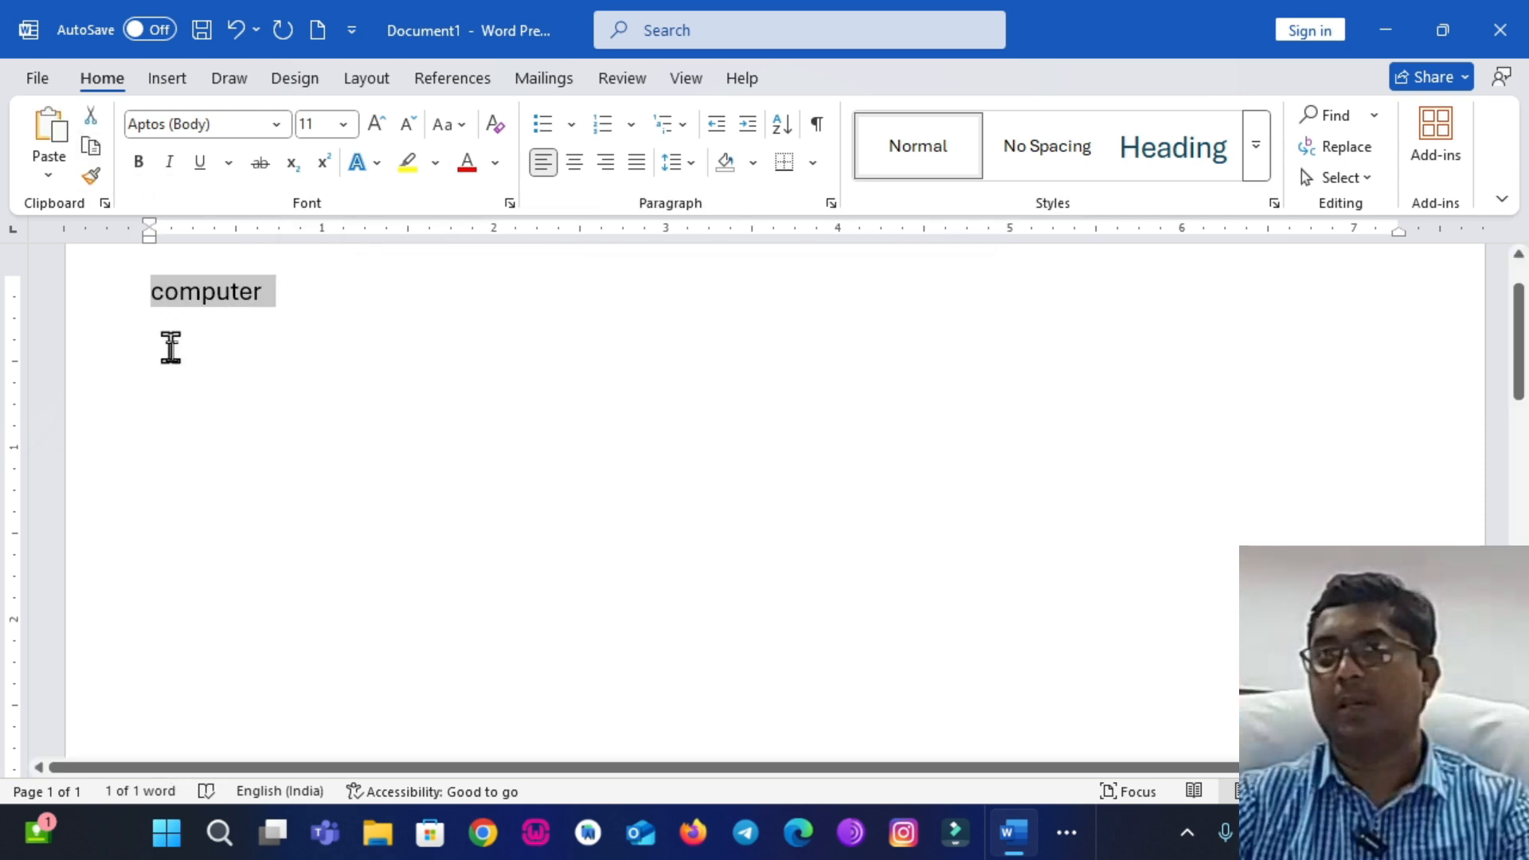
click(165, 410)
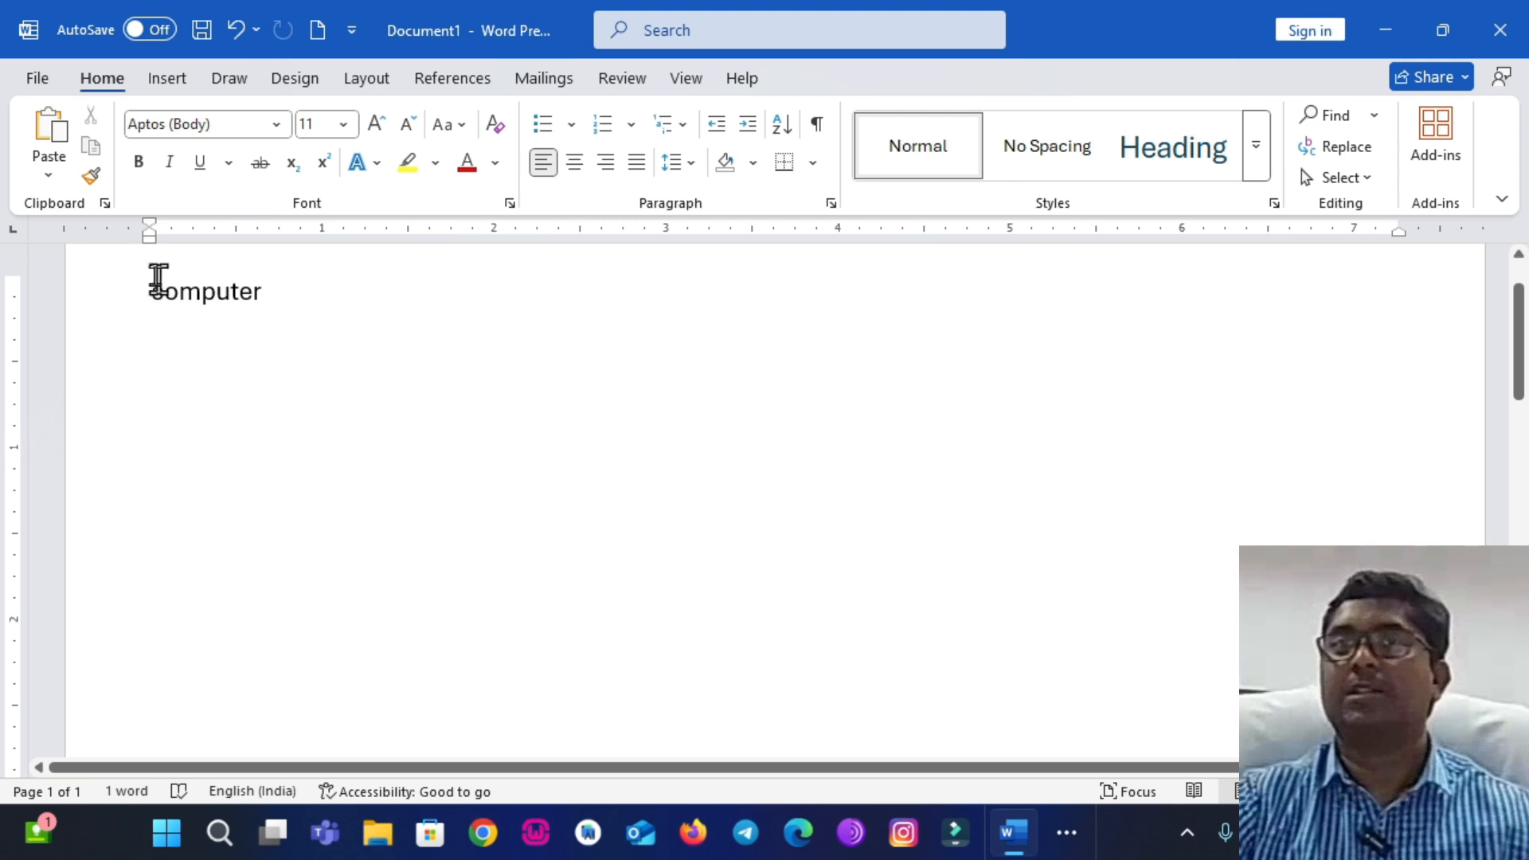
click(49, 174)
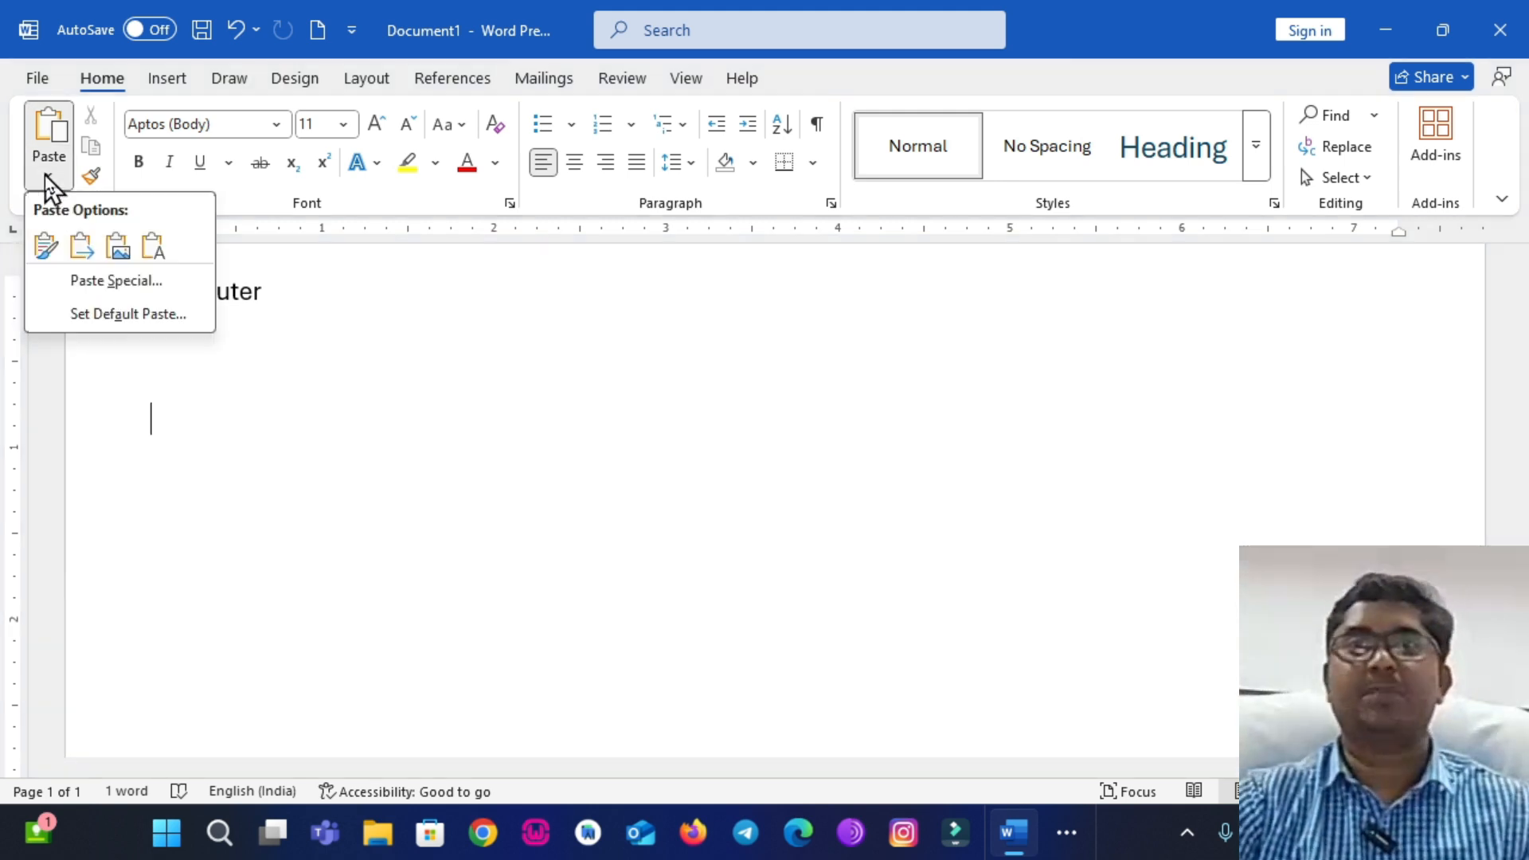
click(99, 285)
drag(793, 257, 685, 123)
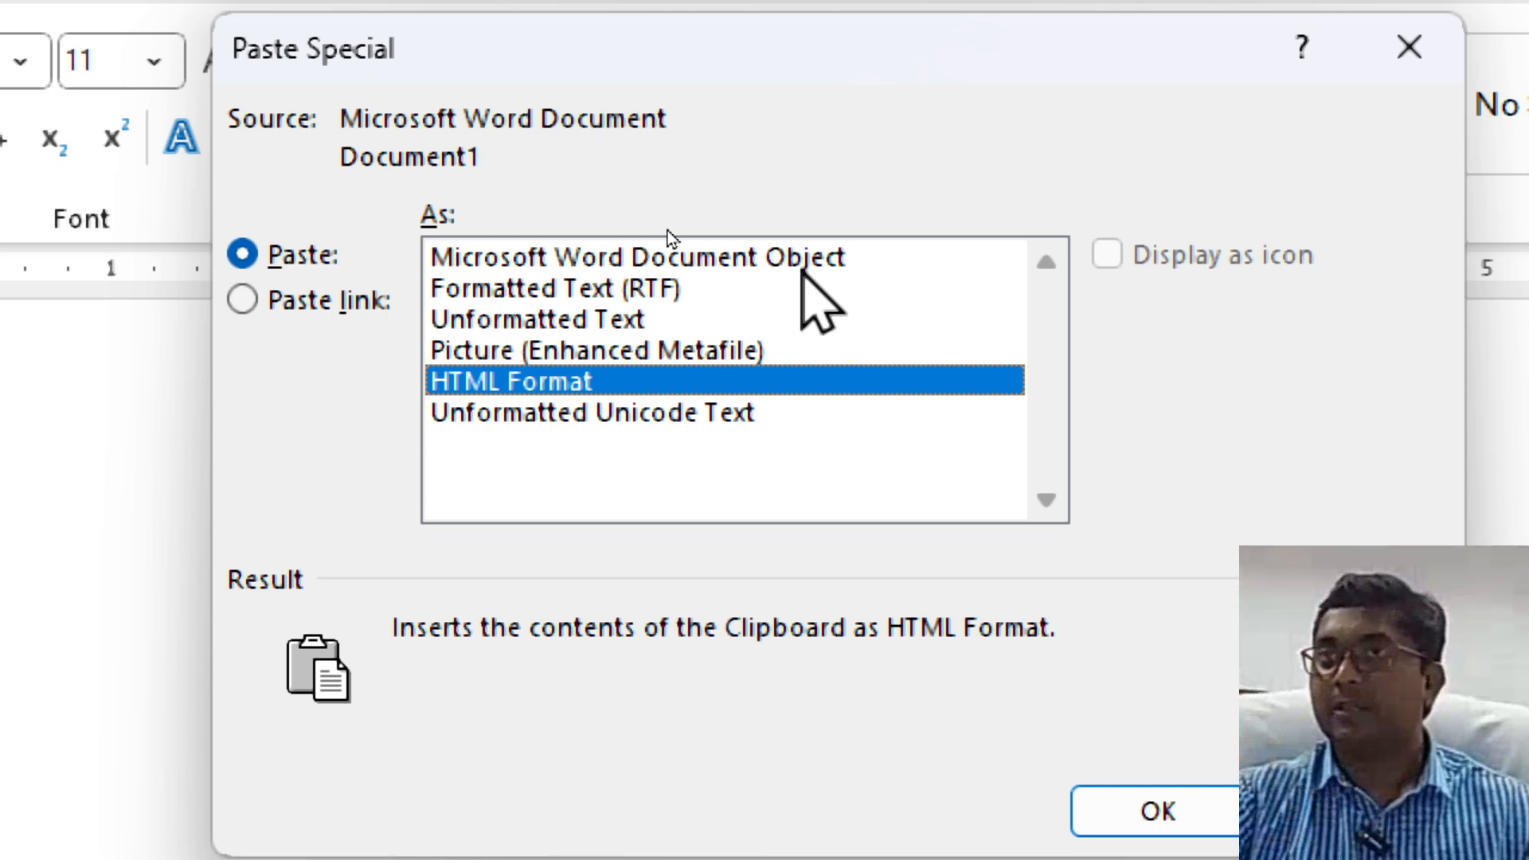
click(608, 255)
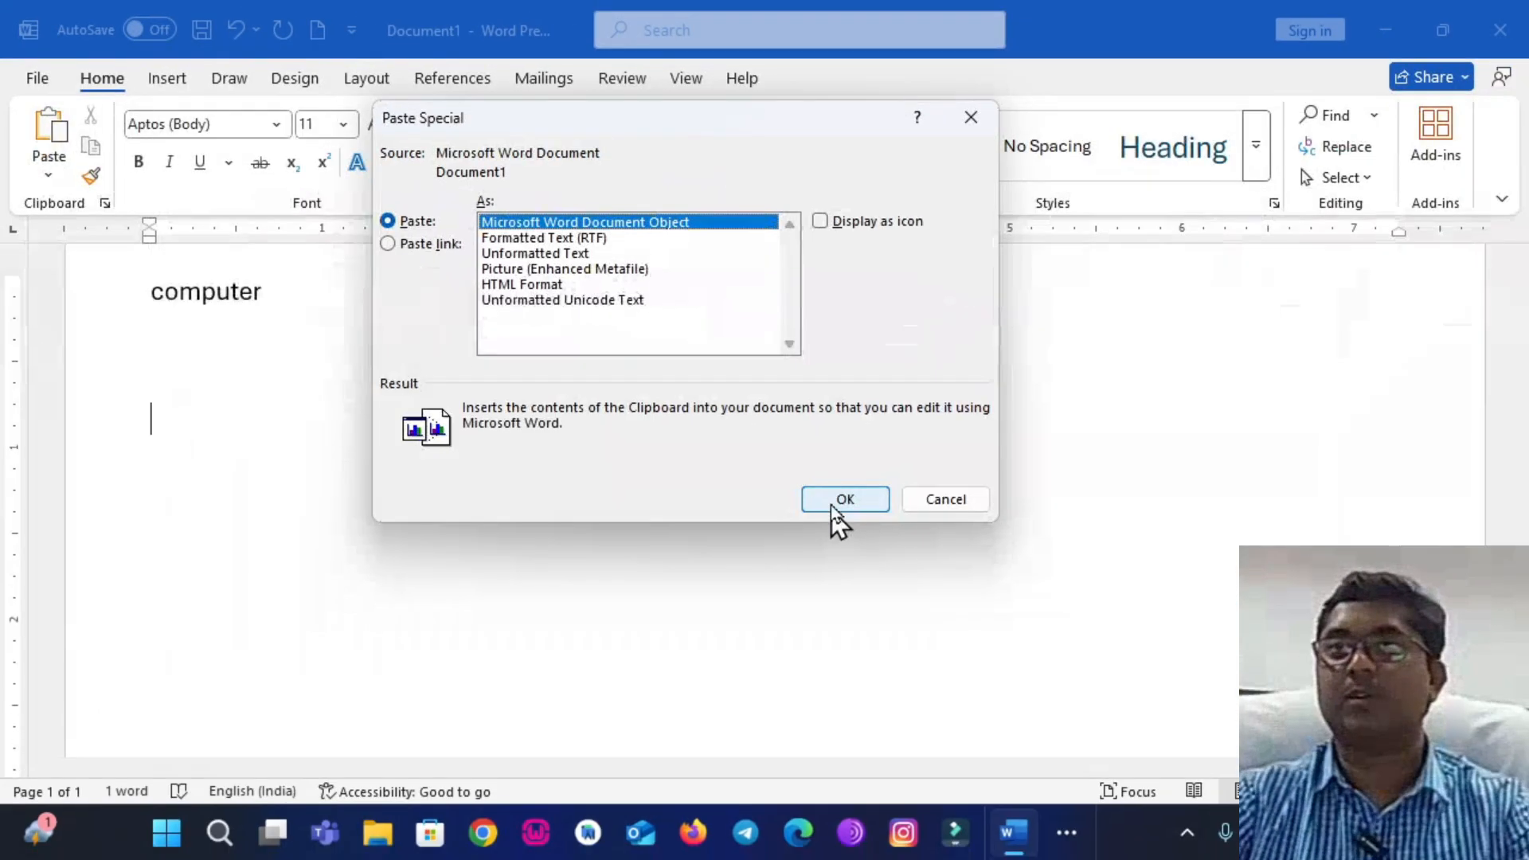
click(844, 500)
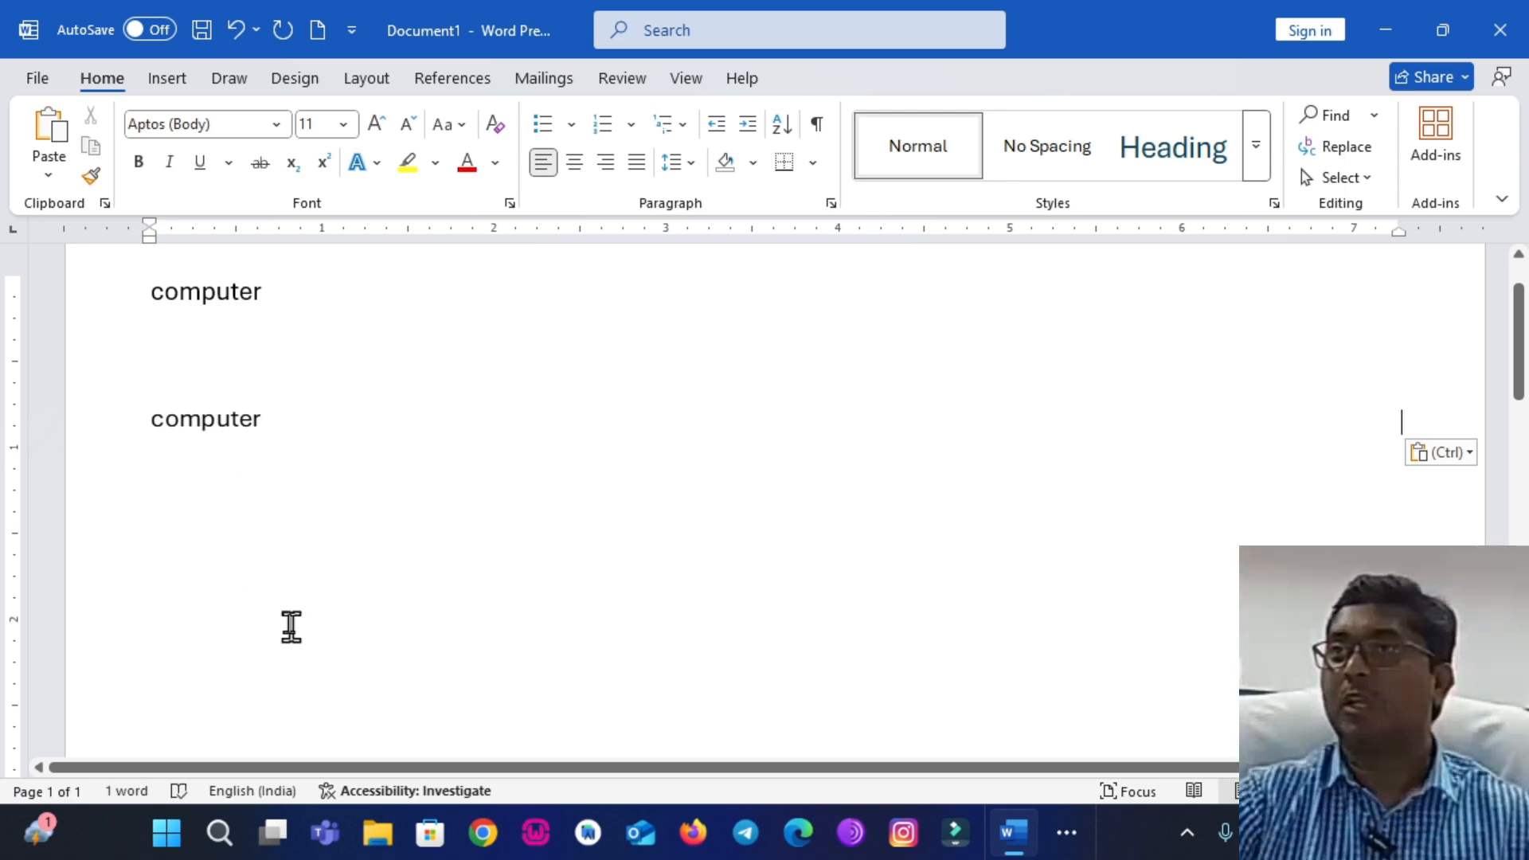
Enlarge the frame of the embedded "computer" object and leave the object selected.
click(195, 434)
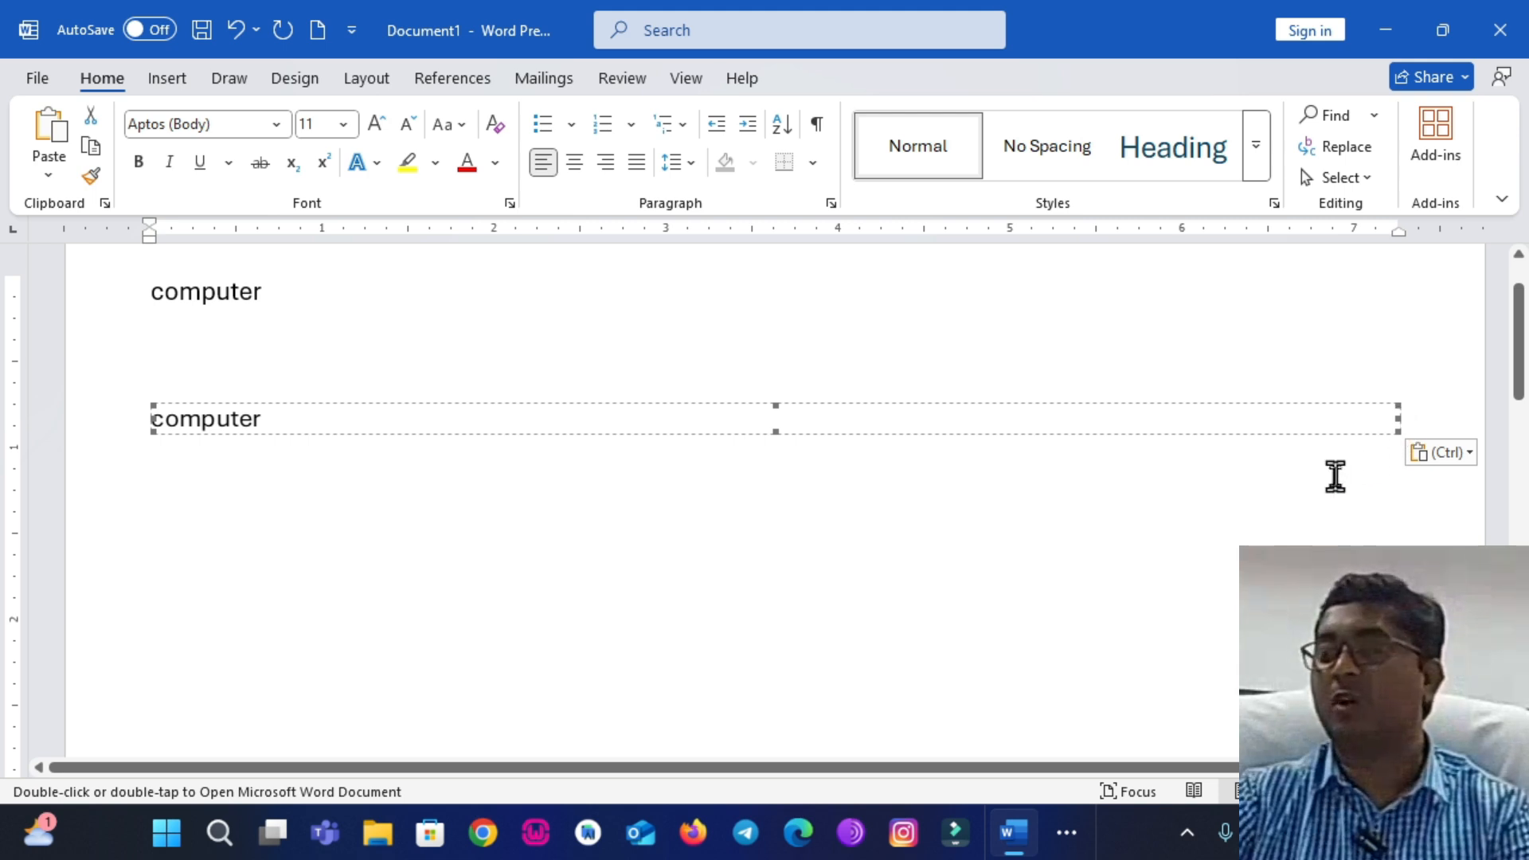
drag(1392, 403, 696, 446)
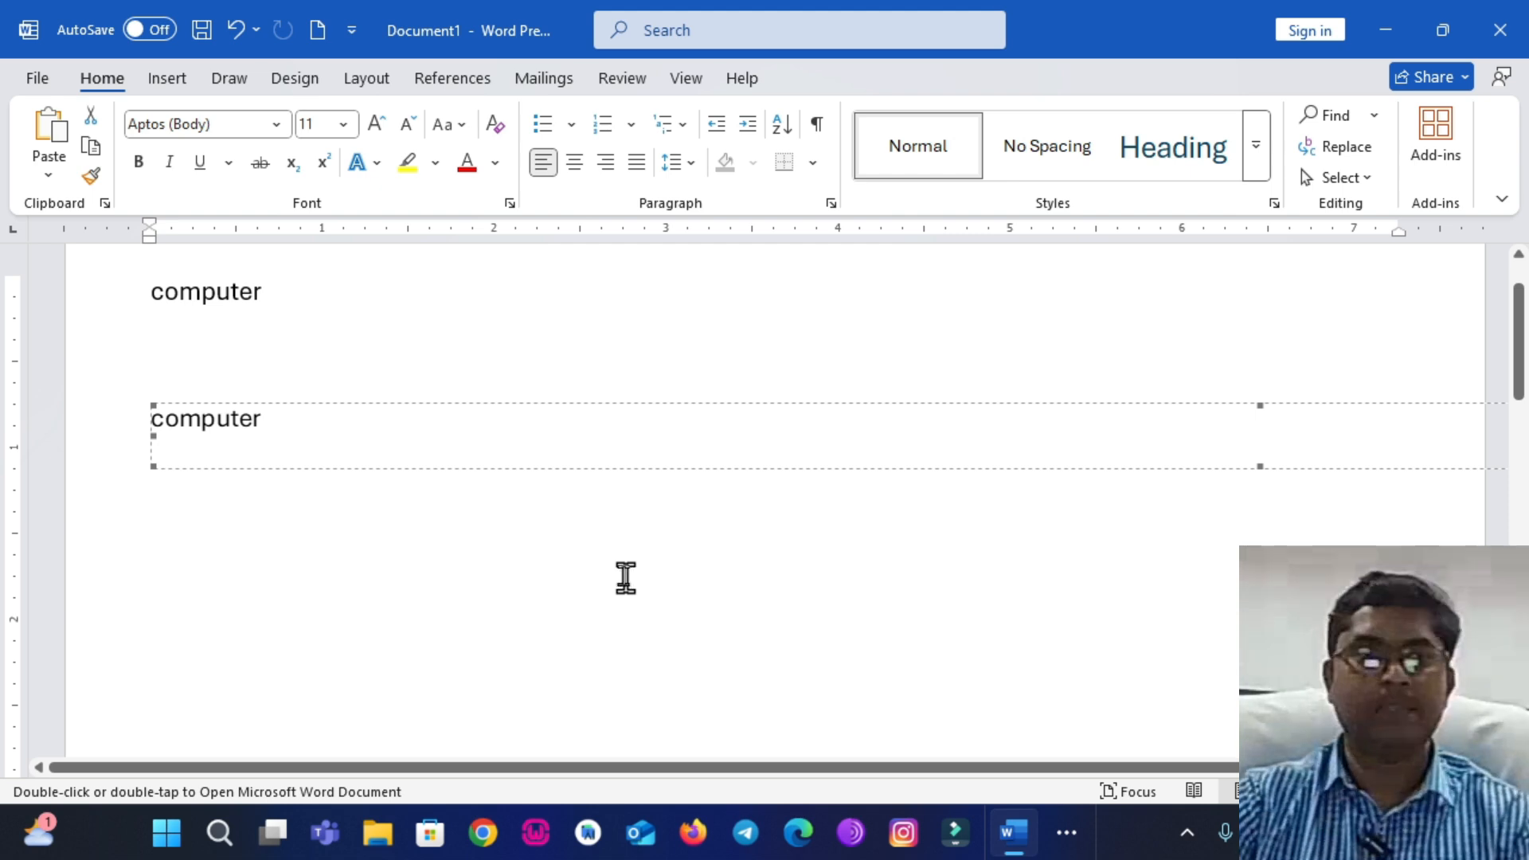
click(183, 296)
click(221, 422)
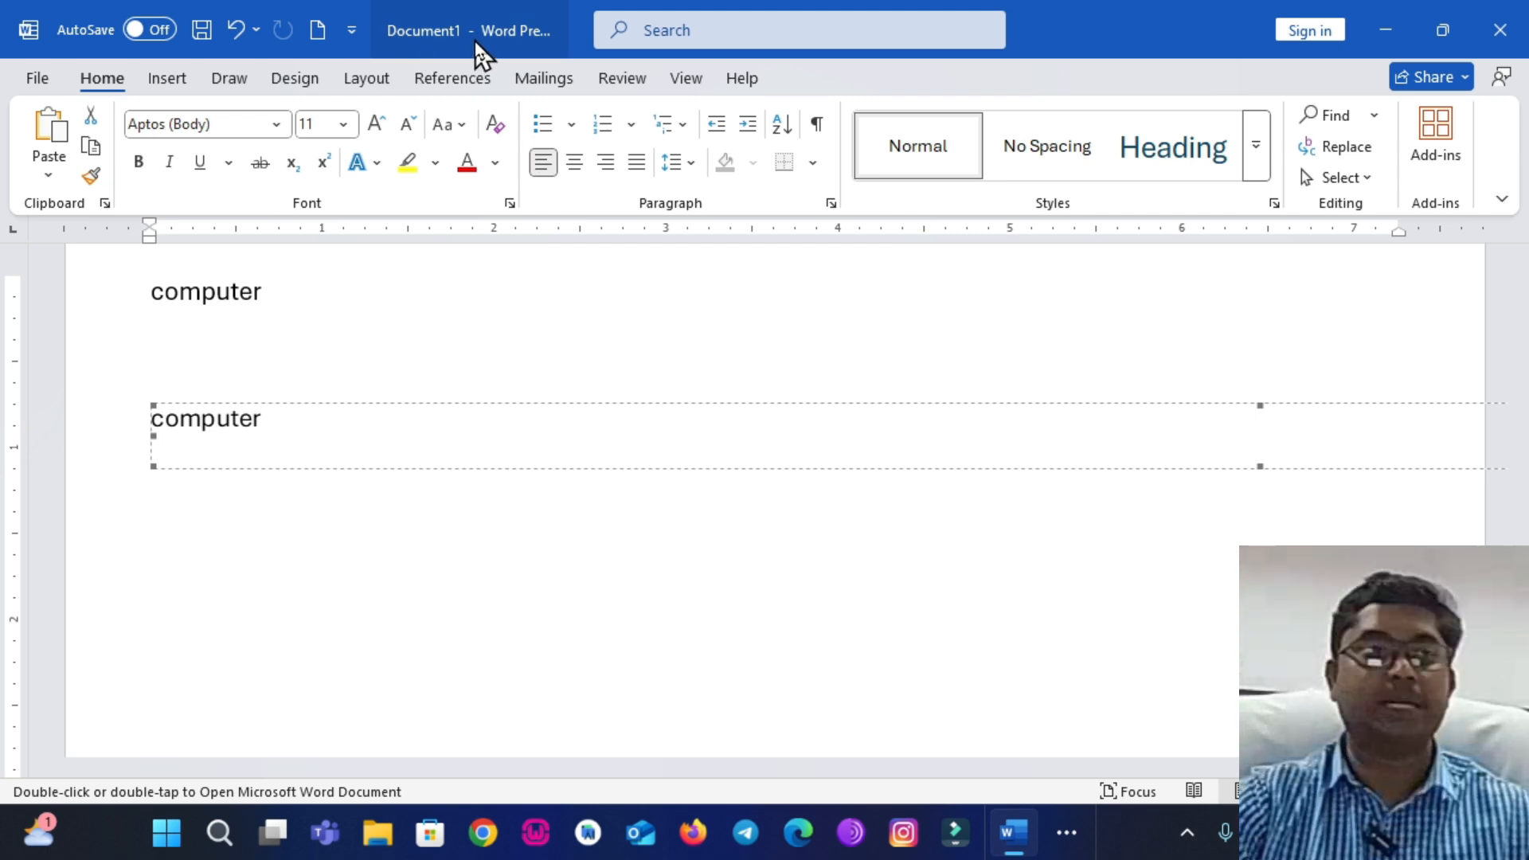
Open the embedded object in its own document window, examine its text beside the original document, and close that window.
double_click(207, 441)
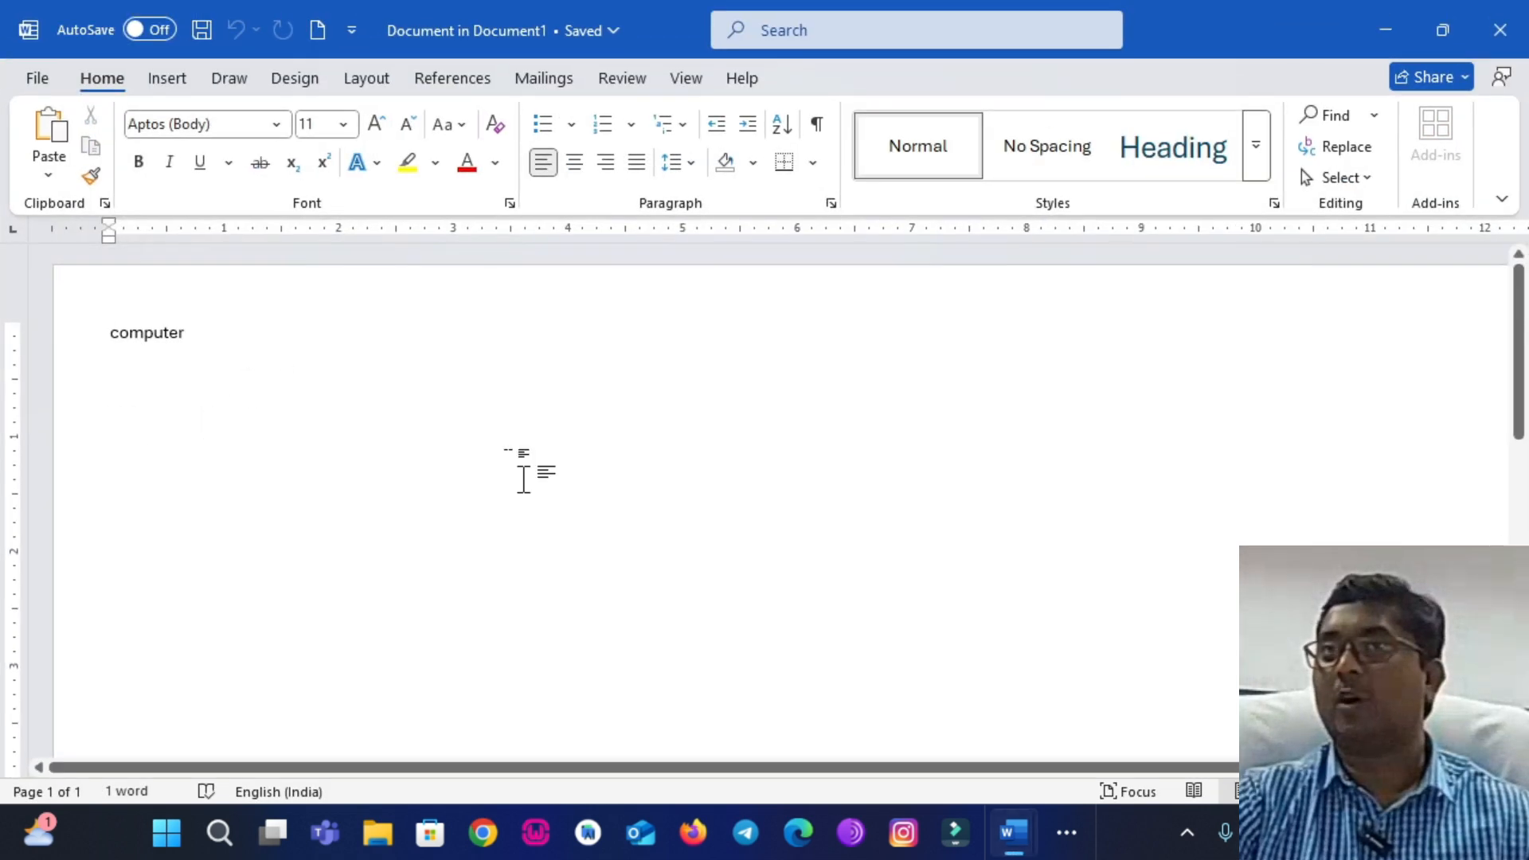
drag(667, 45, 915, 180)
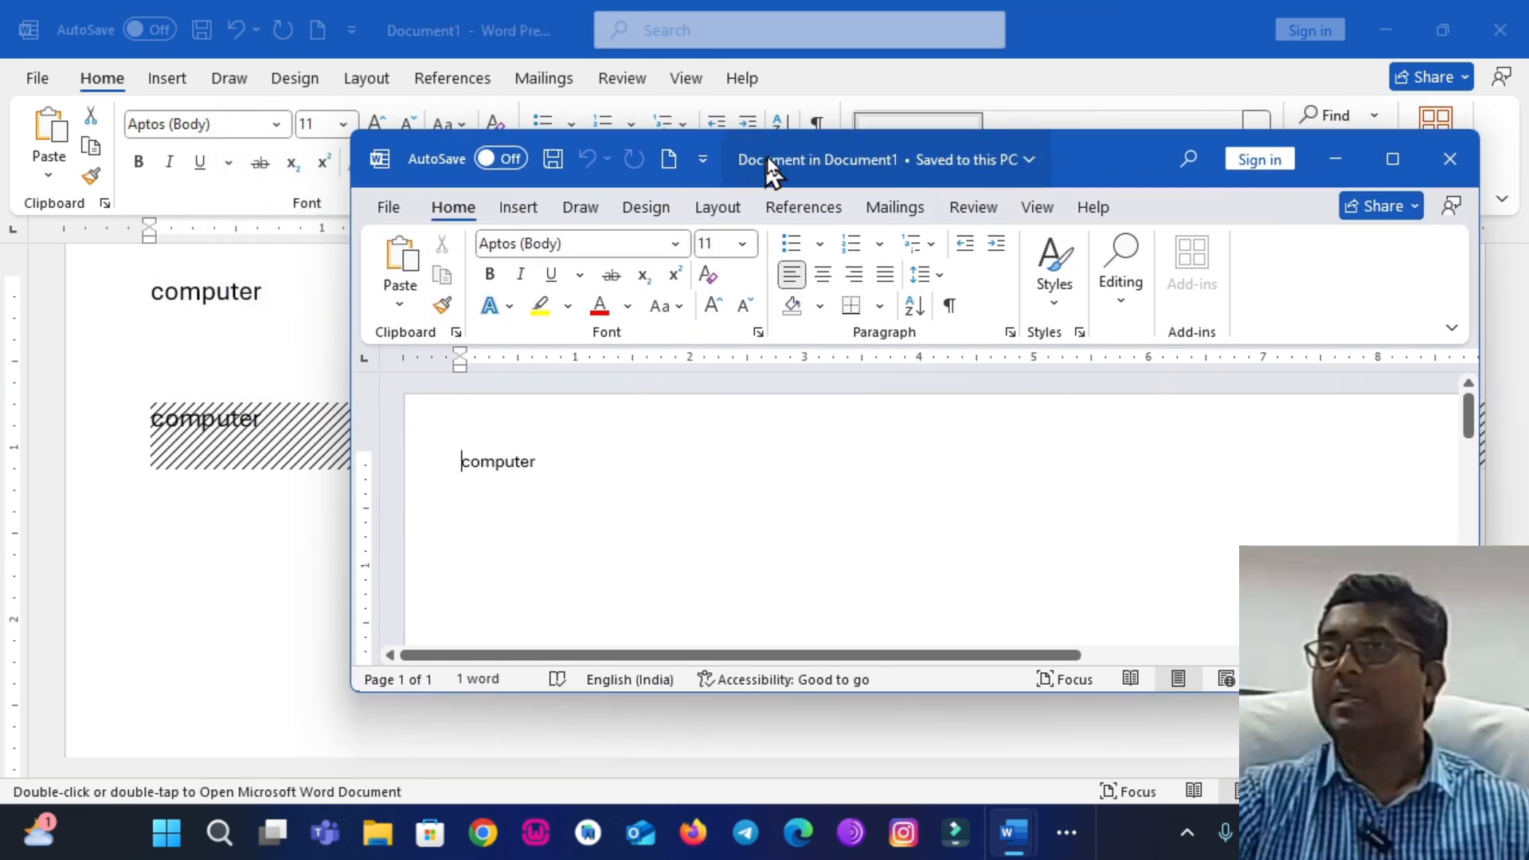
drag(1061, 170, 885, 160)
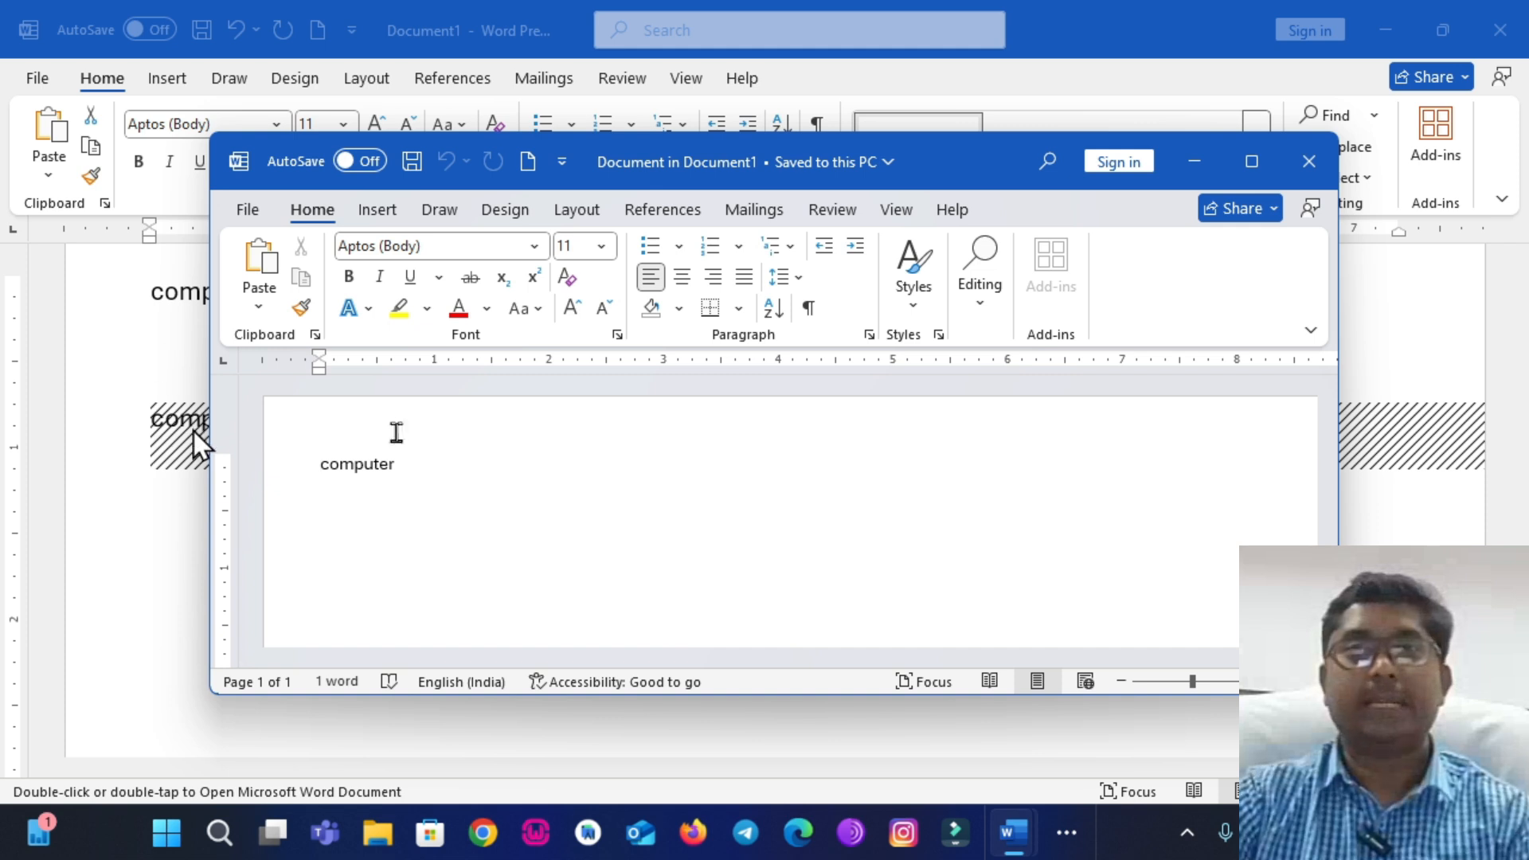
drag(603, 183, 740, 167)
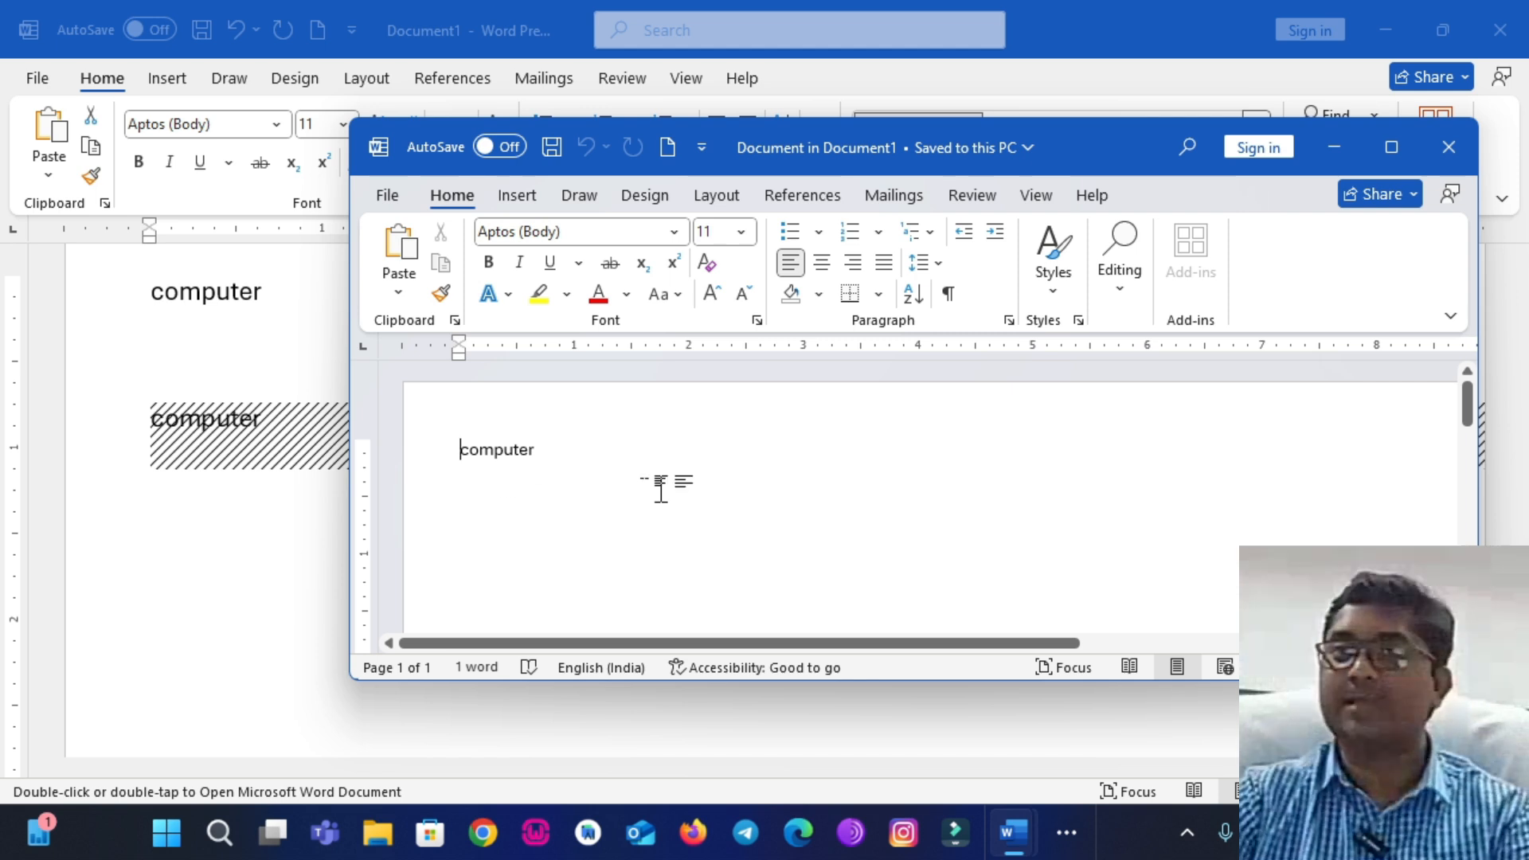
drag(537, 450, 459, 451)
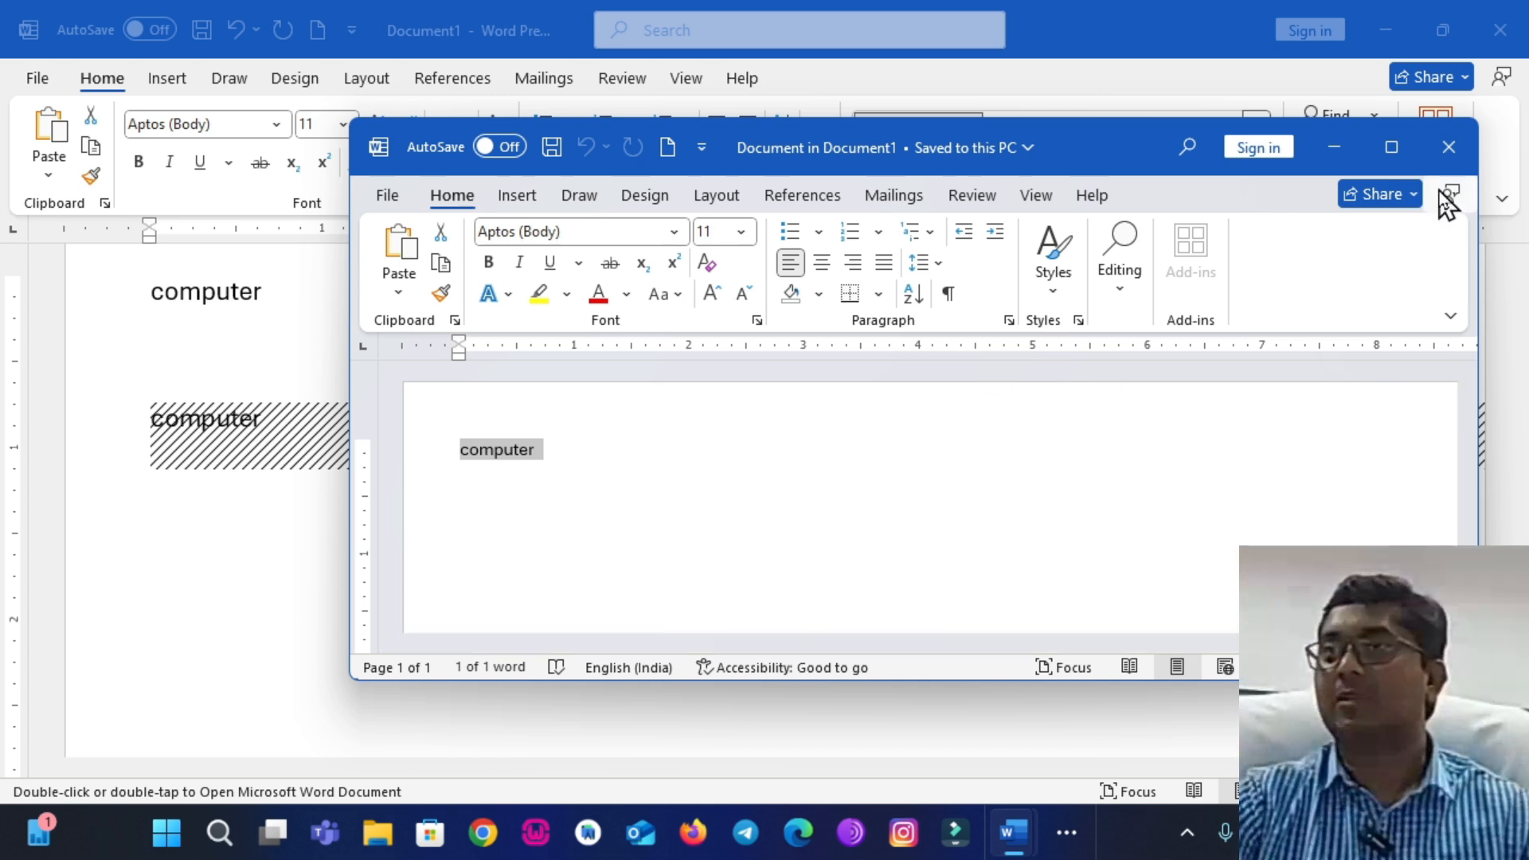
click(1446, 167)
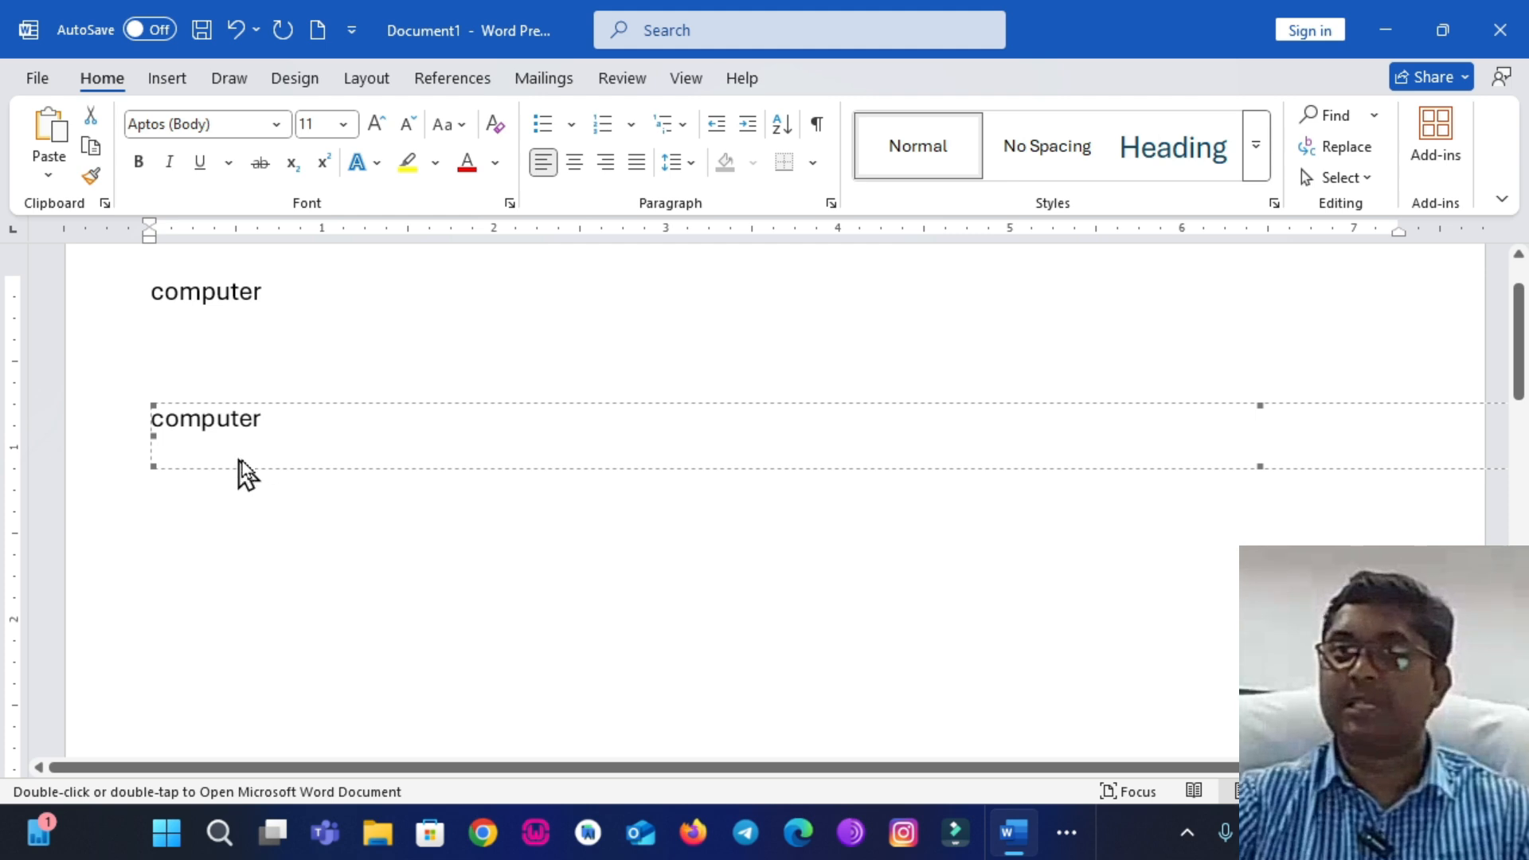
Delete the embedded object and set up Paste Special as a Microsoft Word Document Object with Display as icon enabled.
key(Delete)
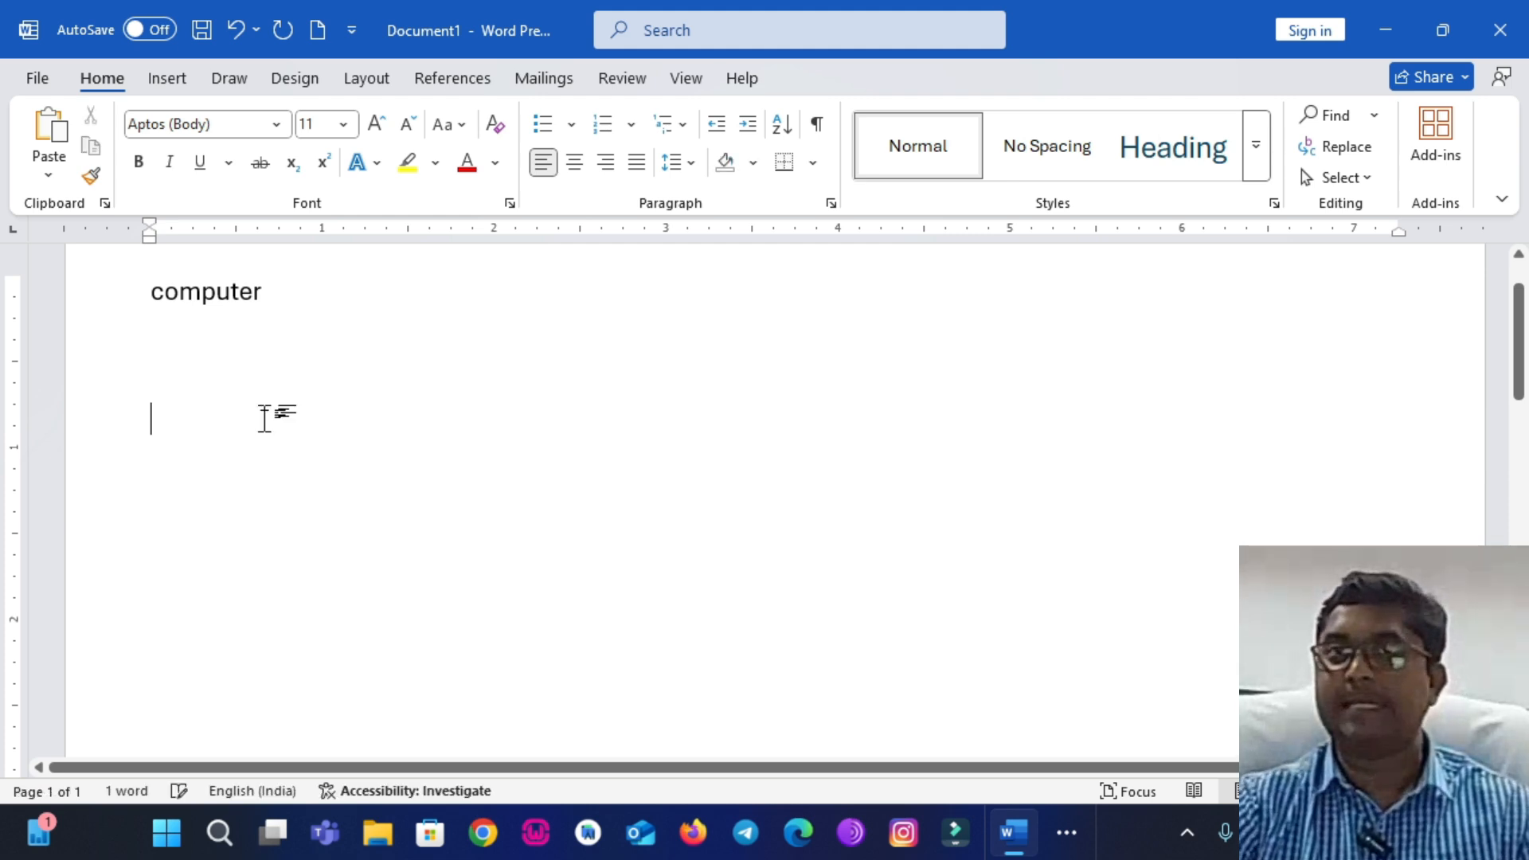
click(44, 174)
click(89, 280)
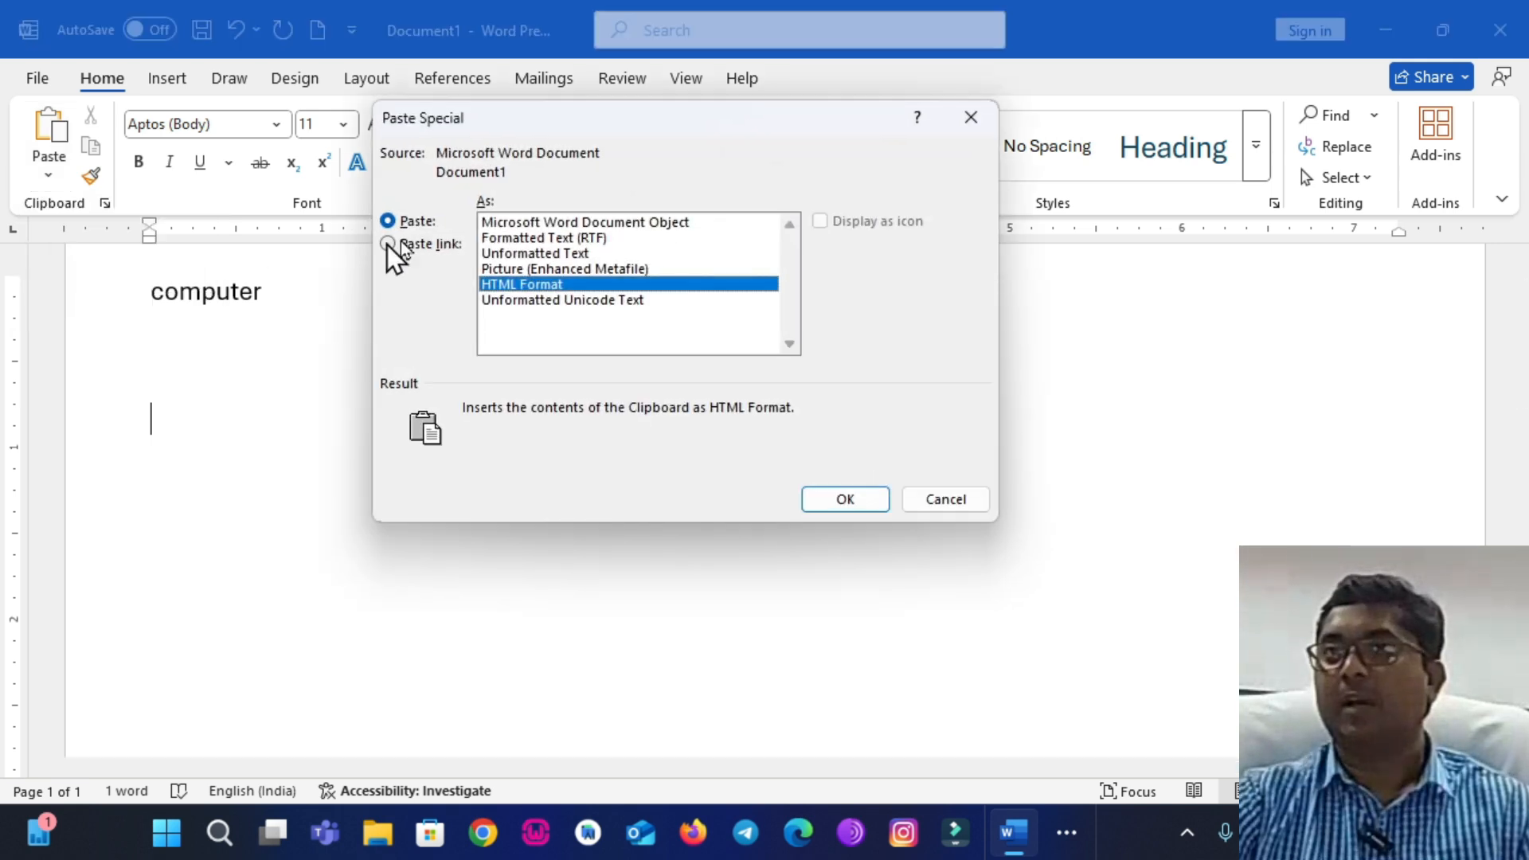
click(608, 223)
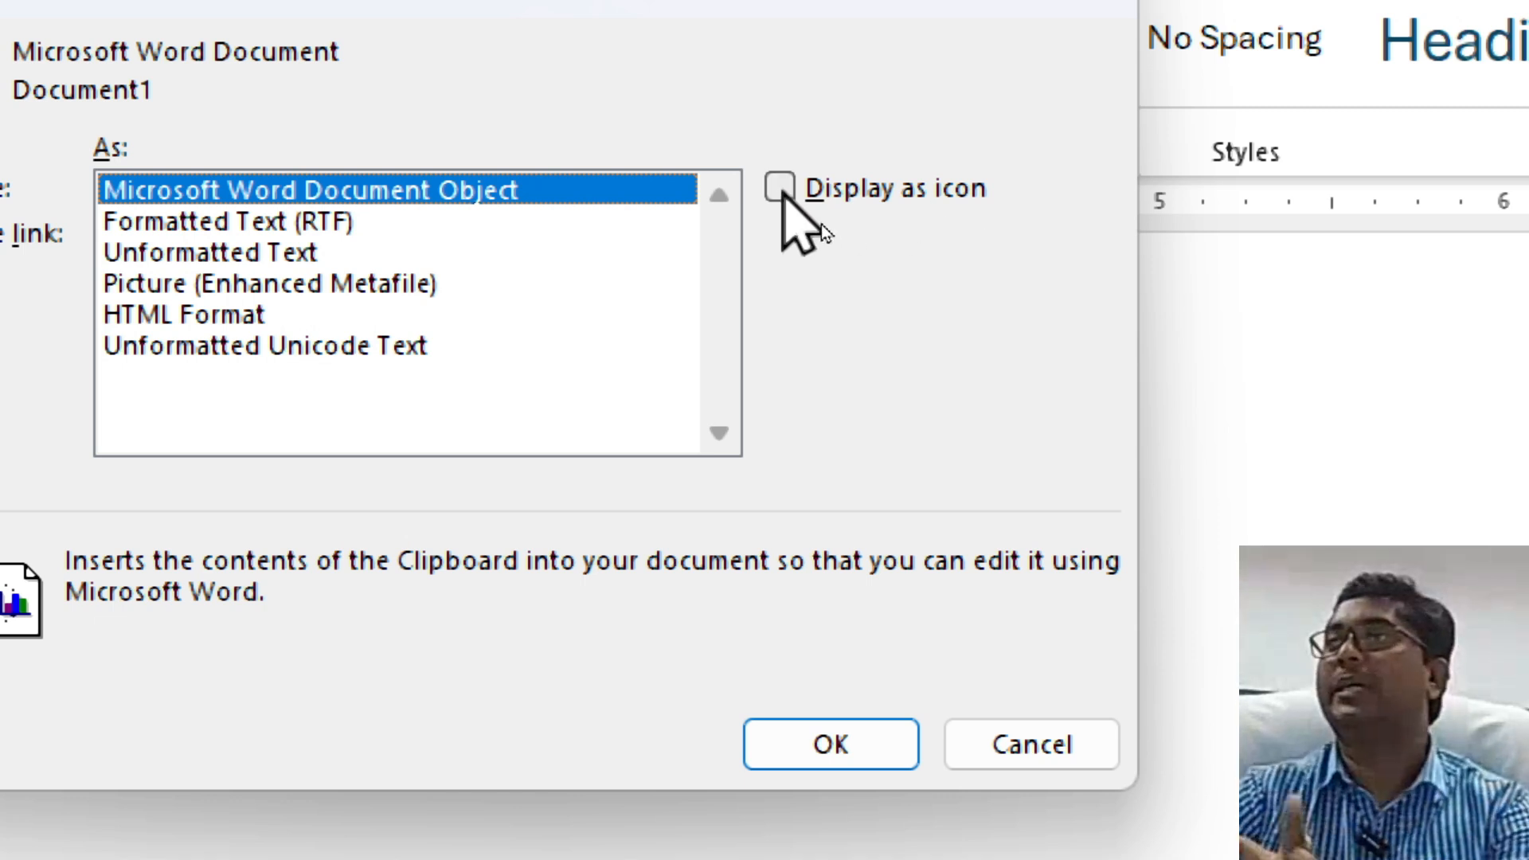
click(782, 193)
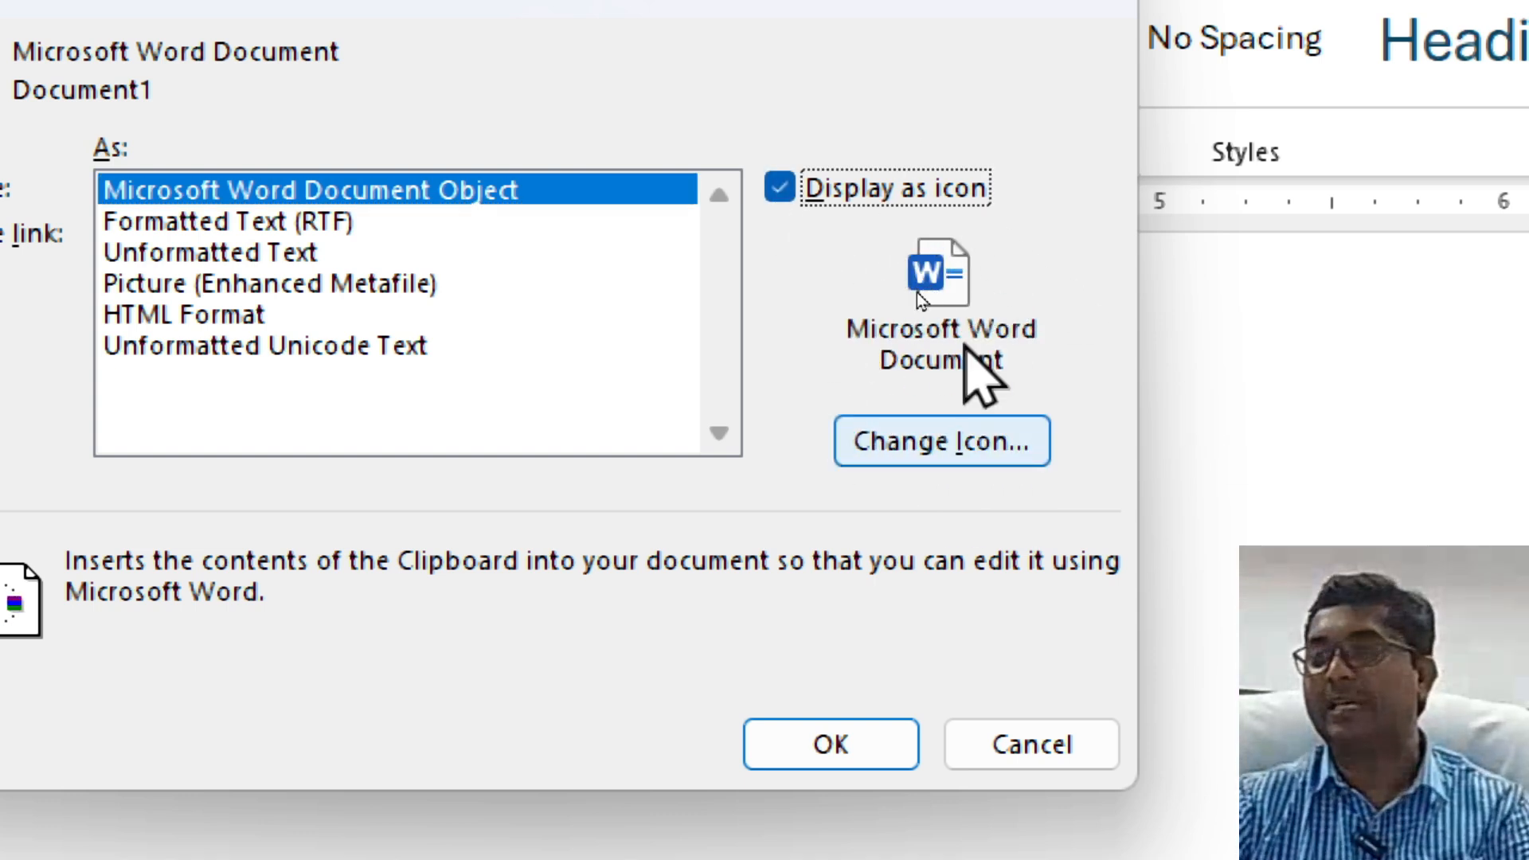
Choose the Word icon with stacked pages and a scroll from wordicon.exe and insert the object as that icon.
click(951, 446)
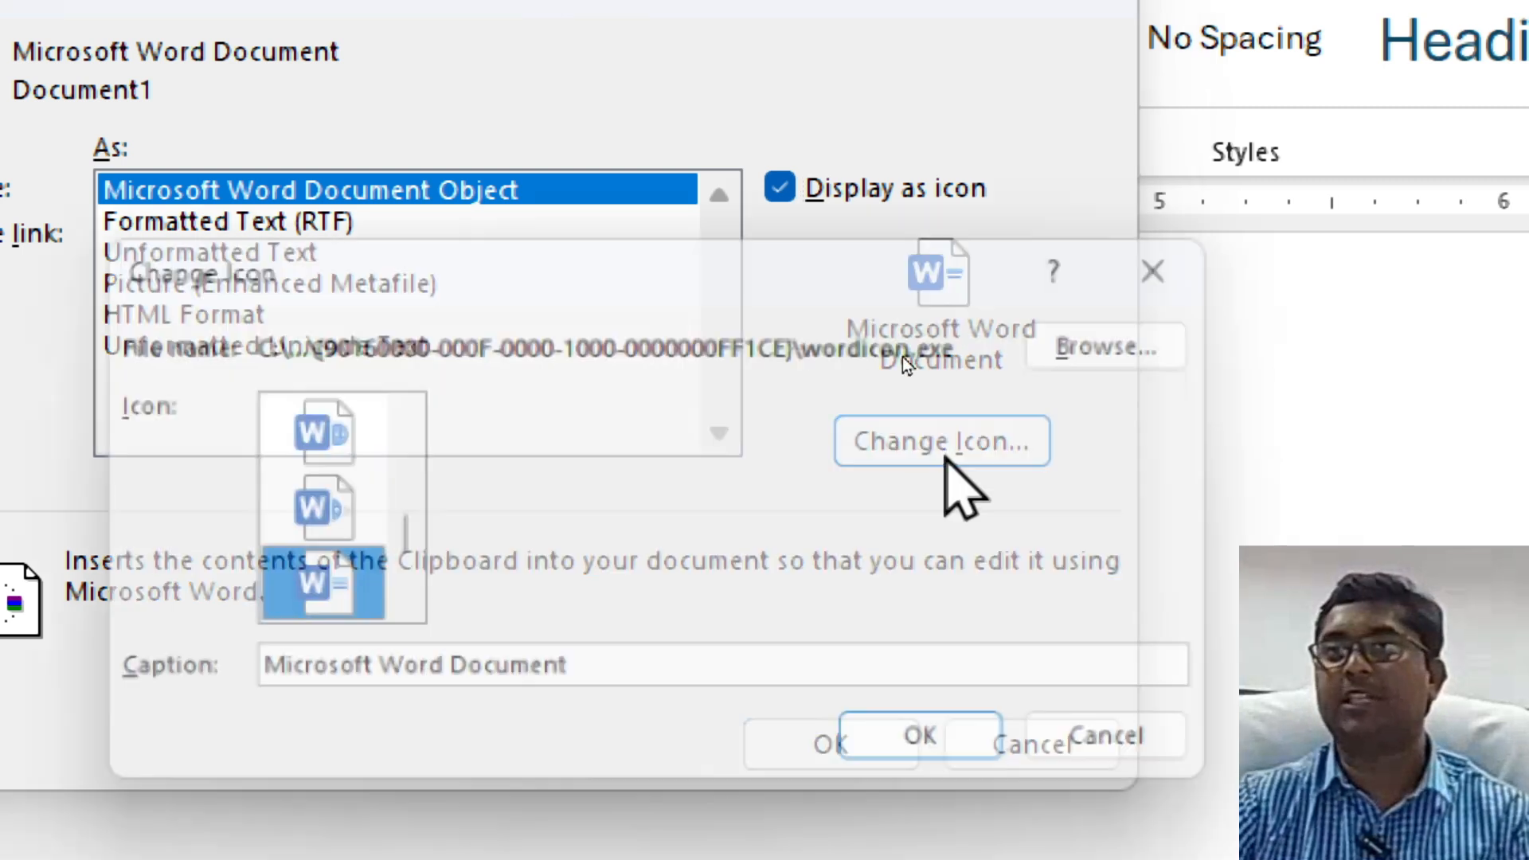
scroll(342, 509, down, 2)
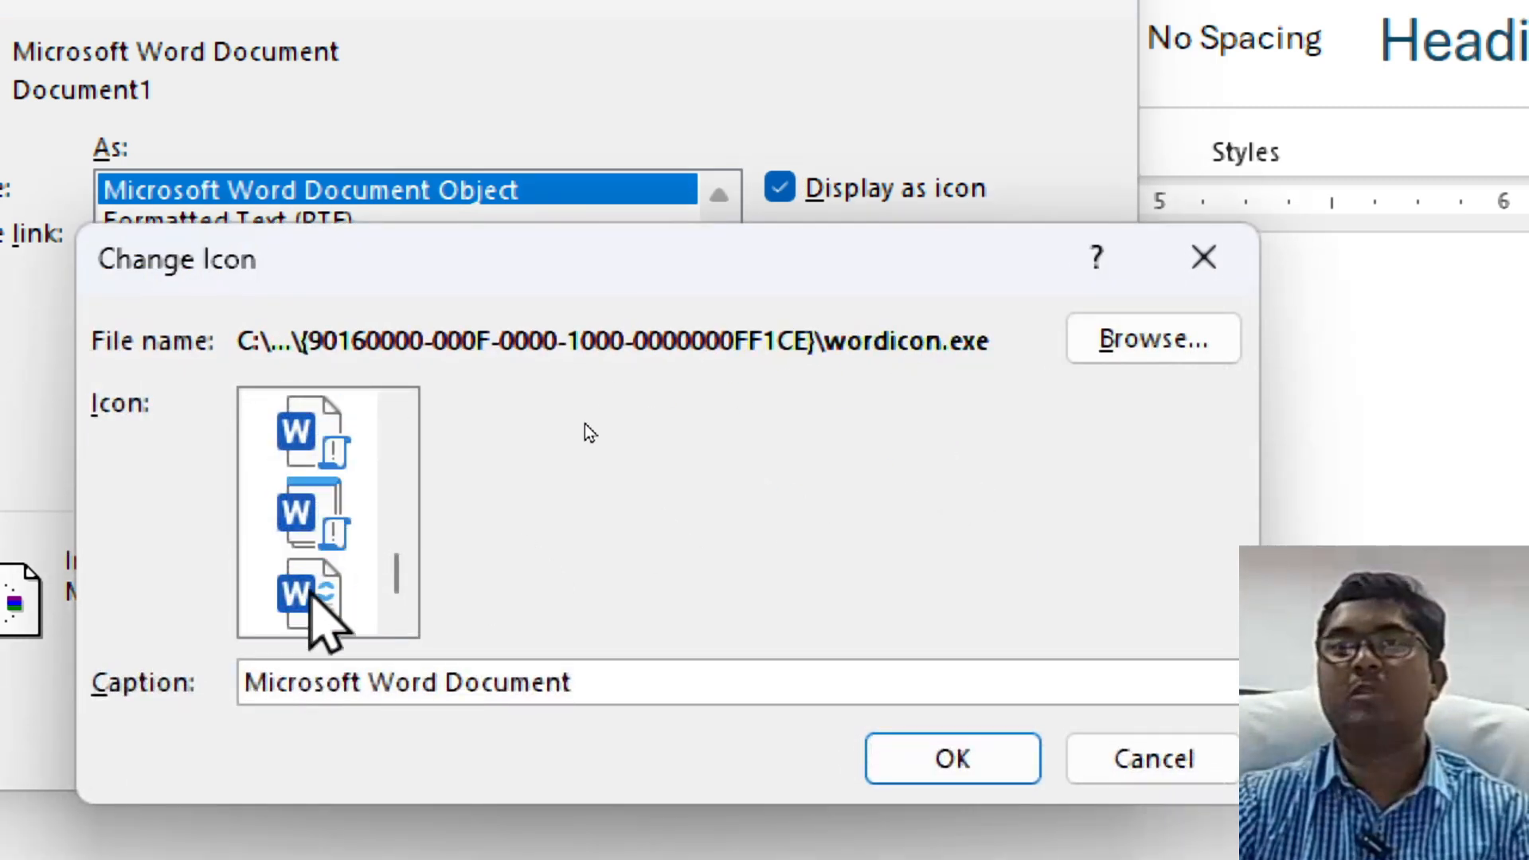
click(327, 525)
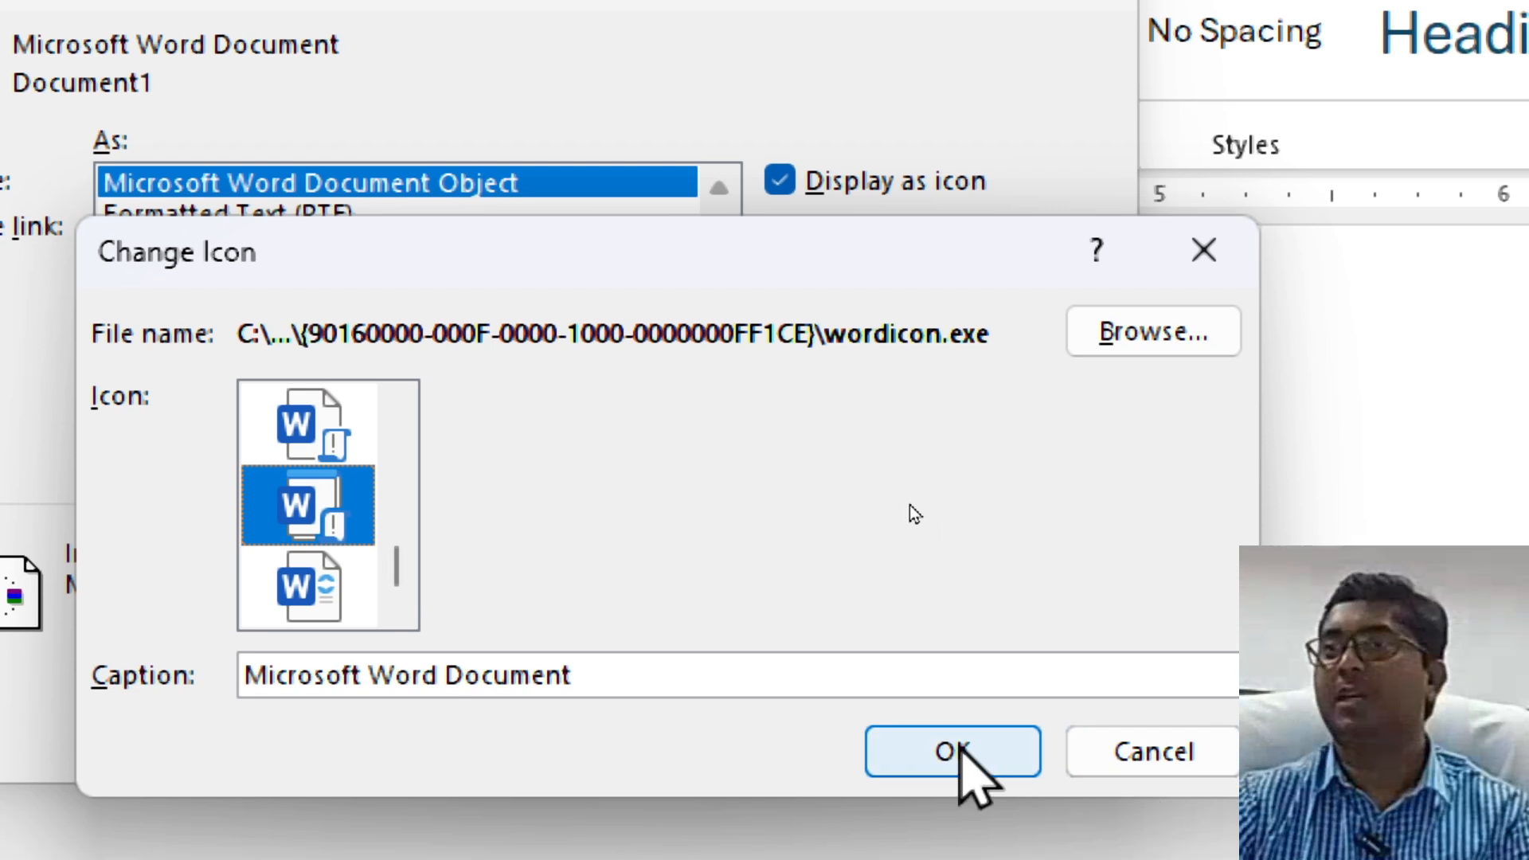
click(959, 758)
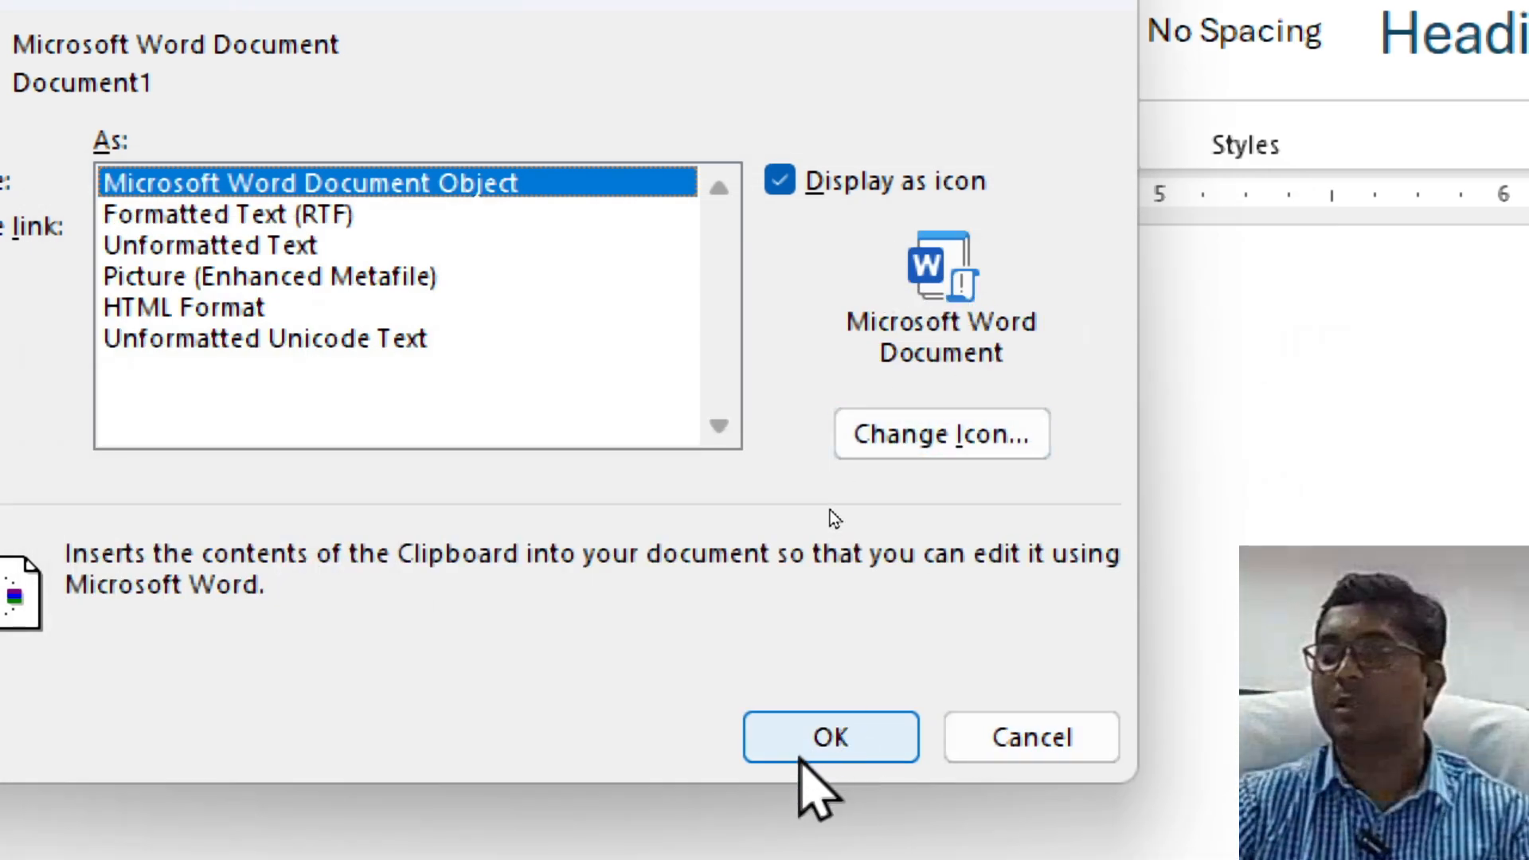
click(828, 736)
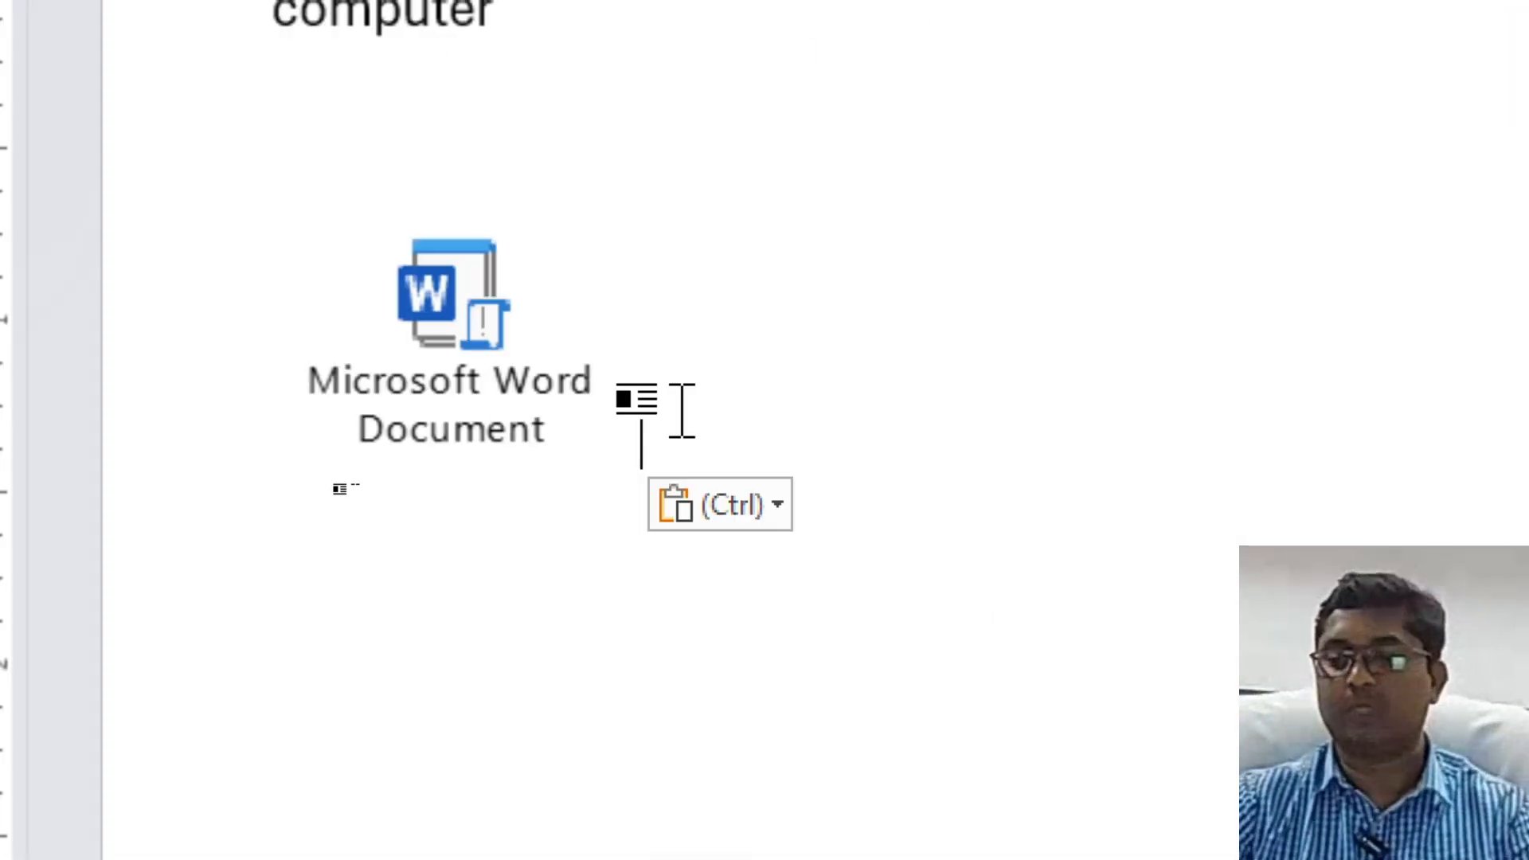
Open the document behind the inserted icon, close it, and delete the icon from the page.
scroll(677, 414, up, 2)
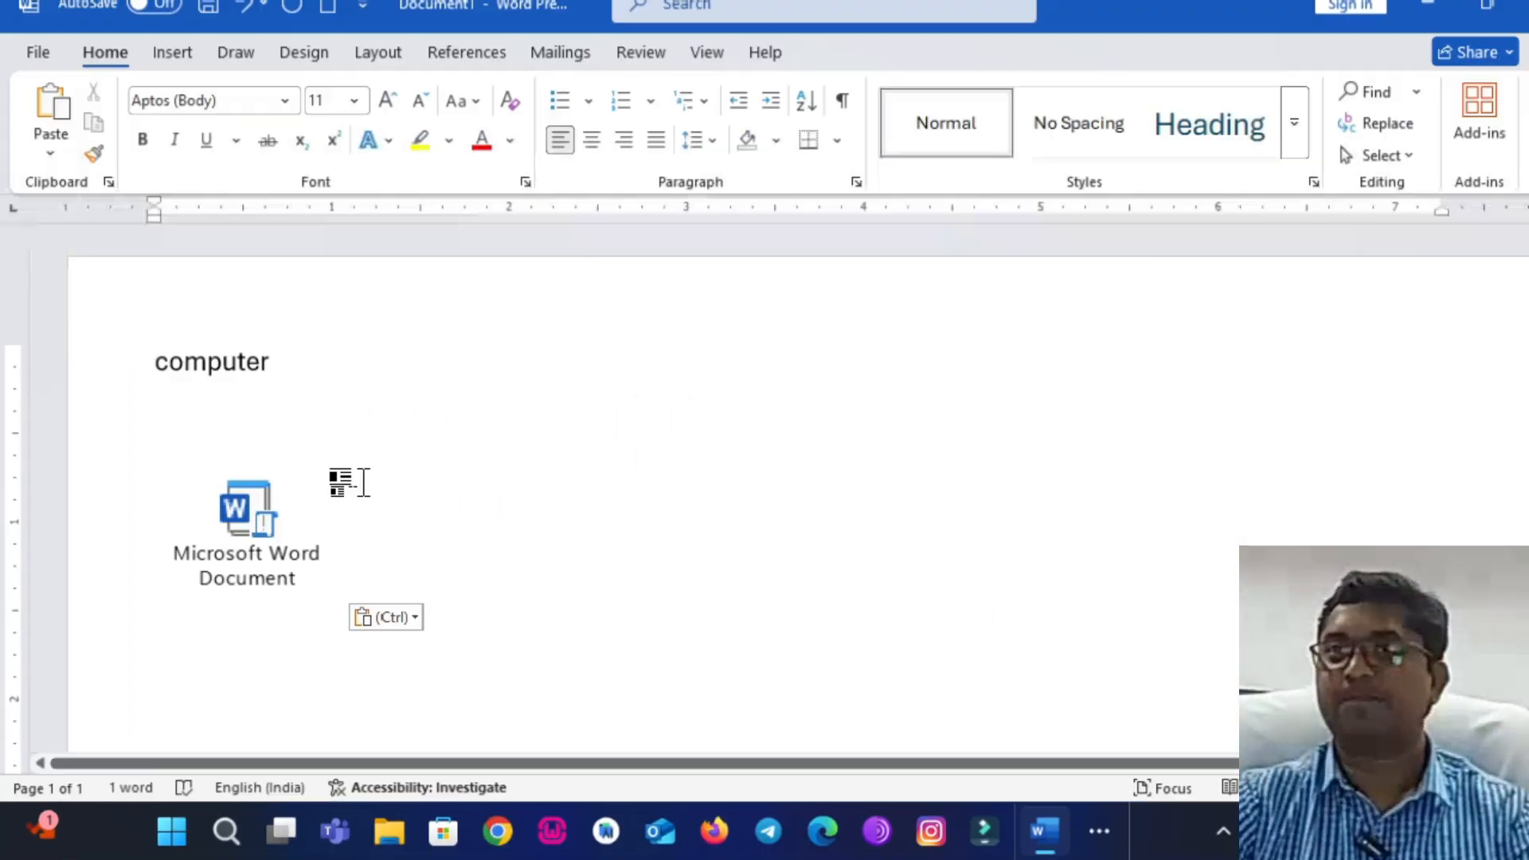
click(245, 546)
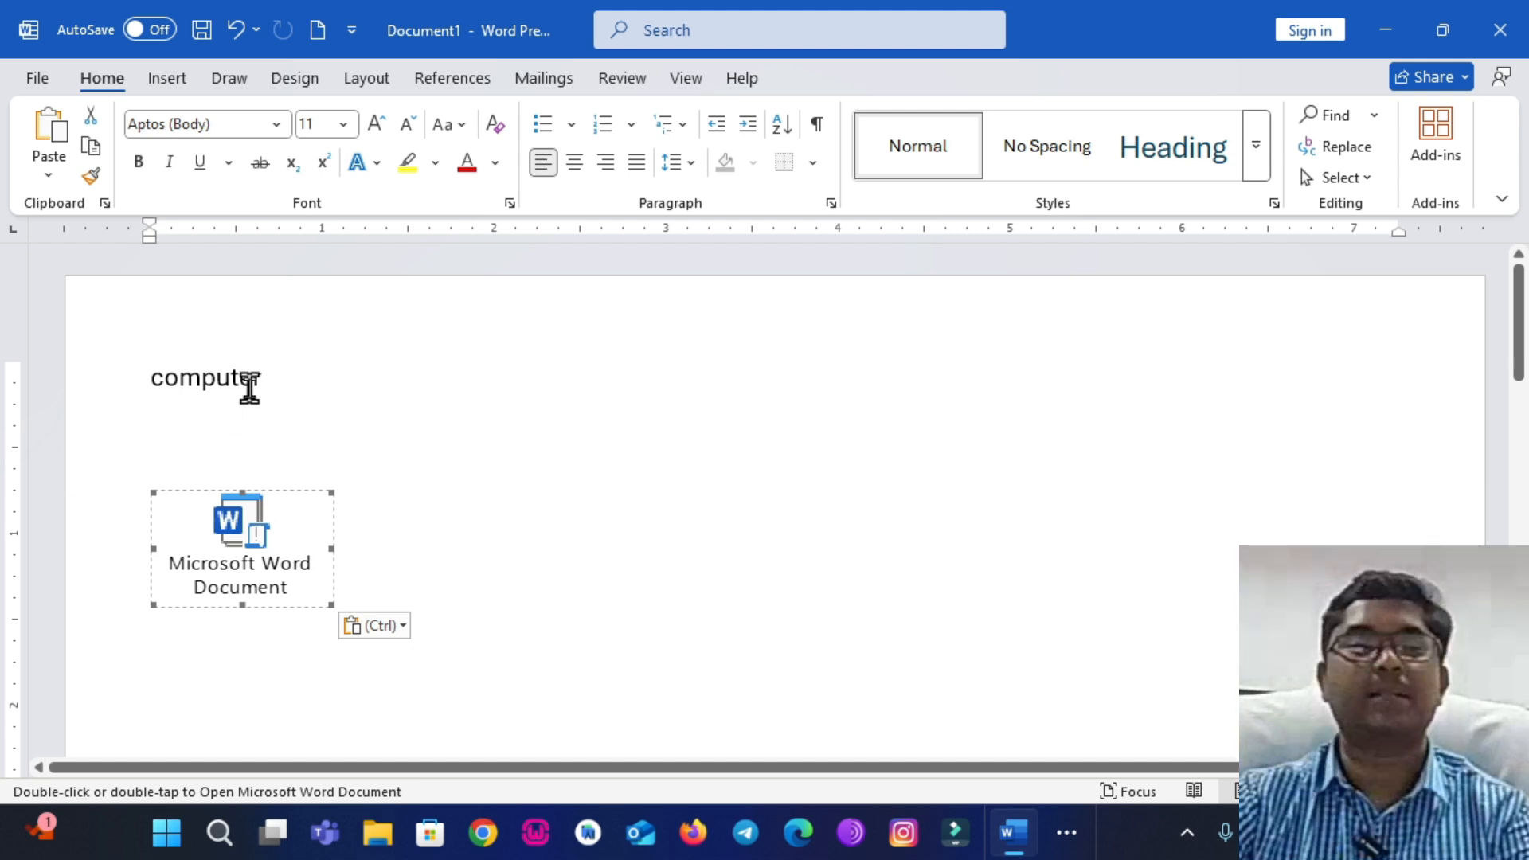
double_click(235, 562)
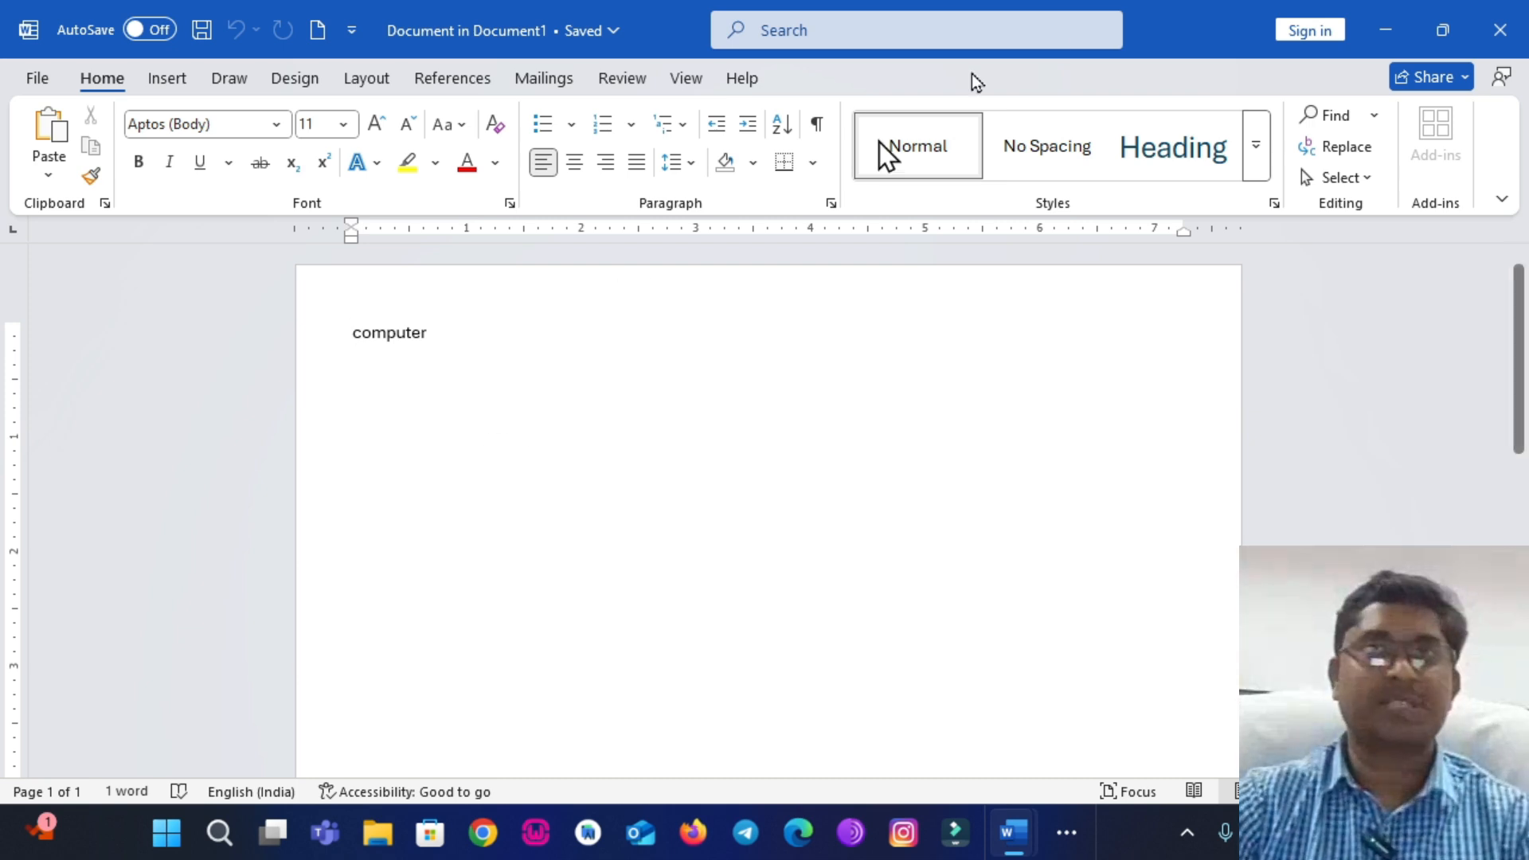
click(1499, 31)
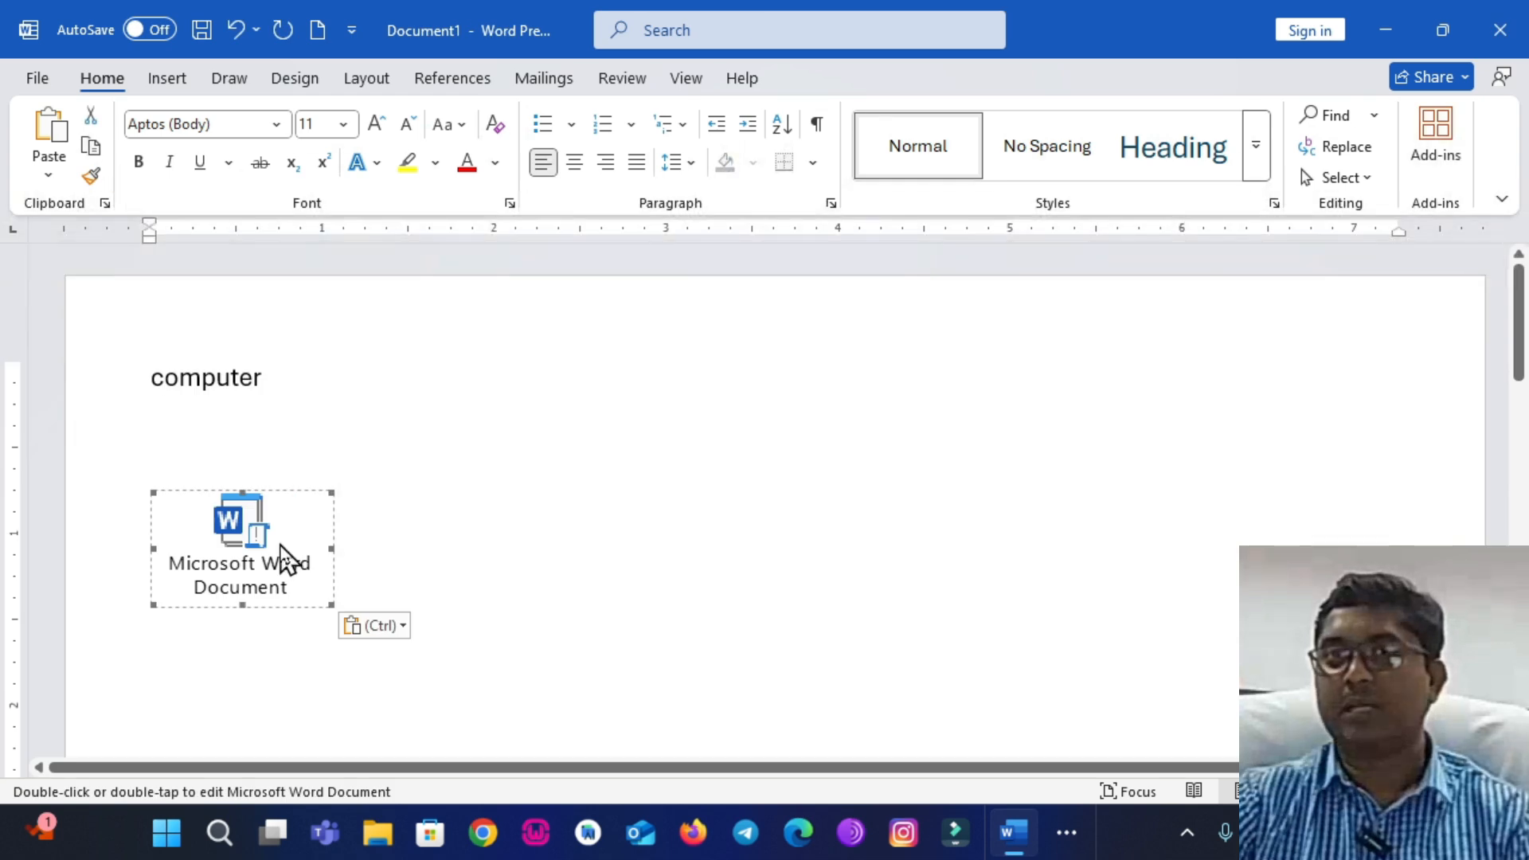
key(Delete)
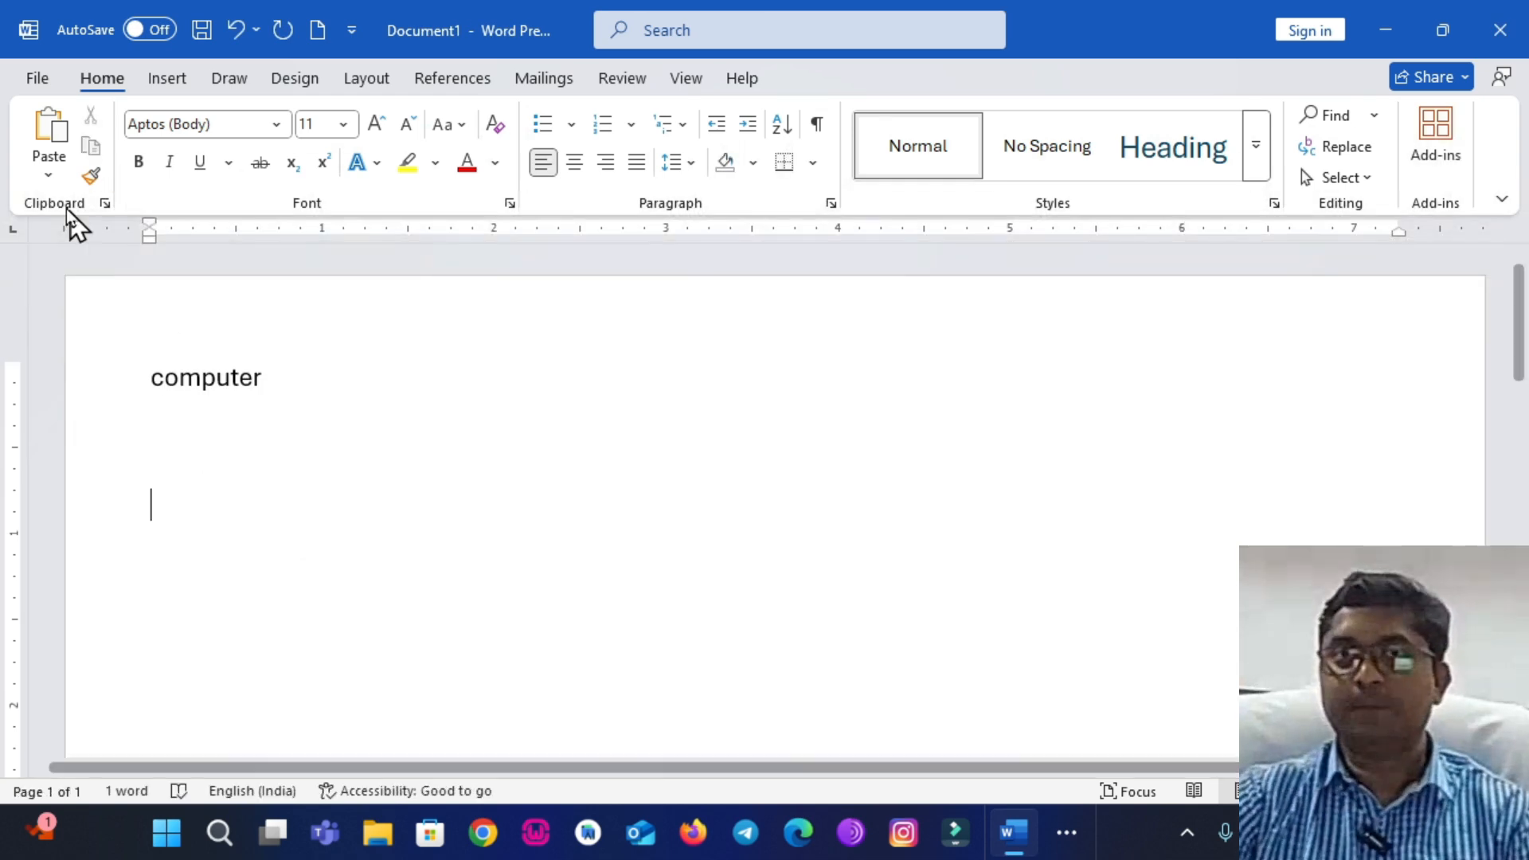
click(36, 169)
click(82, 278)
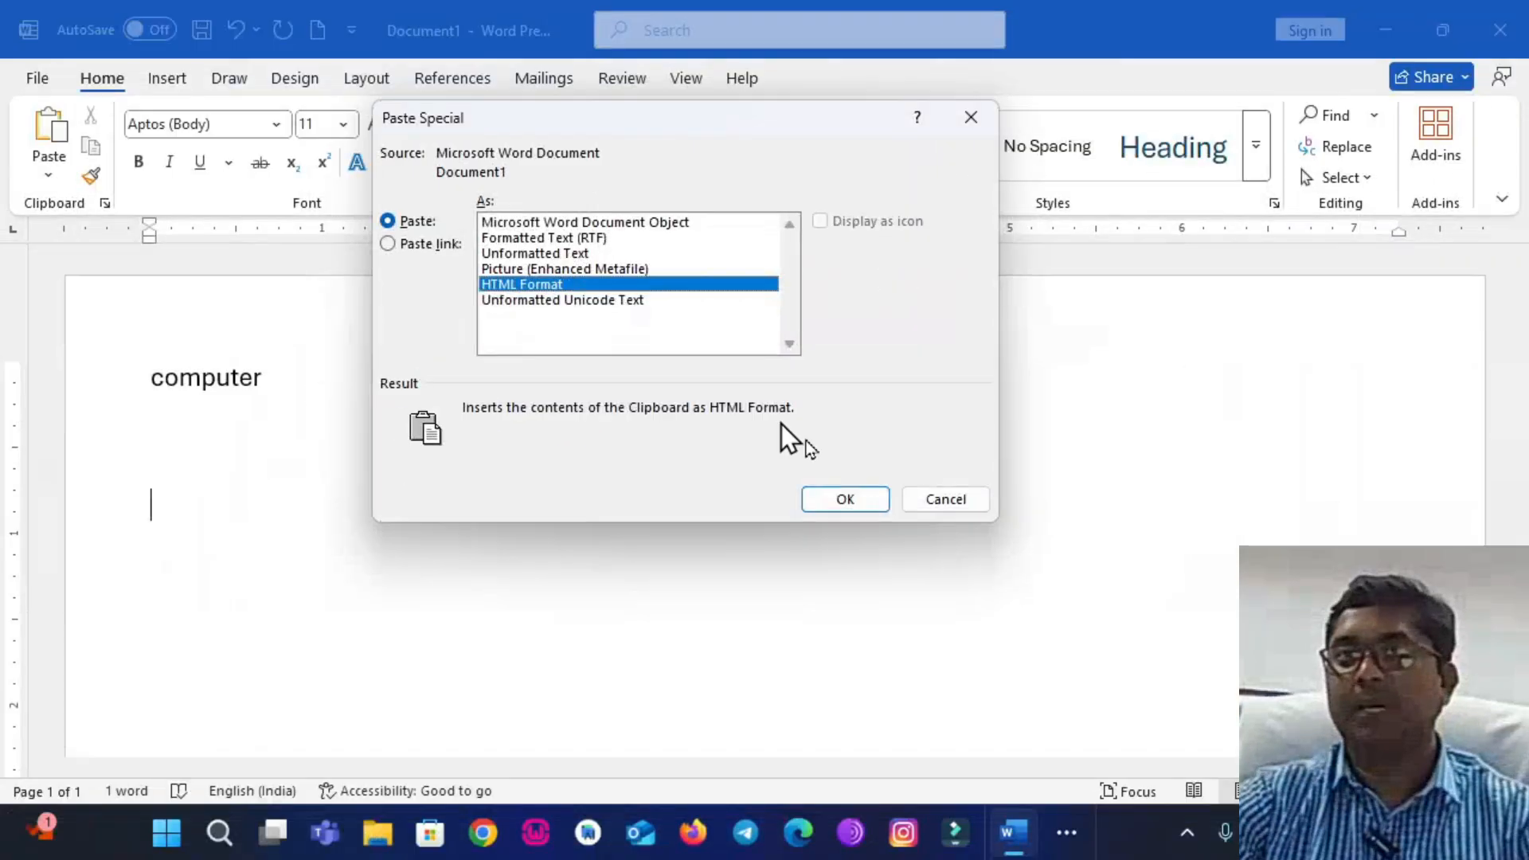
click(932, 511)
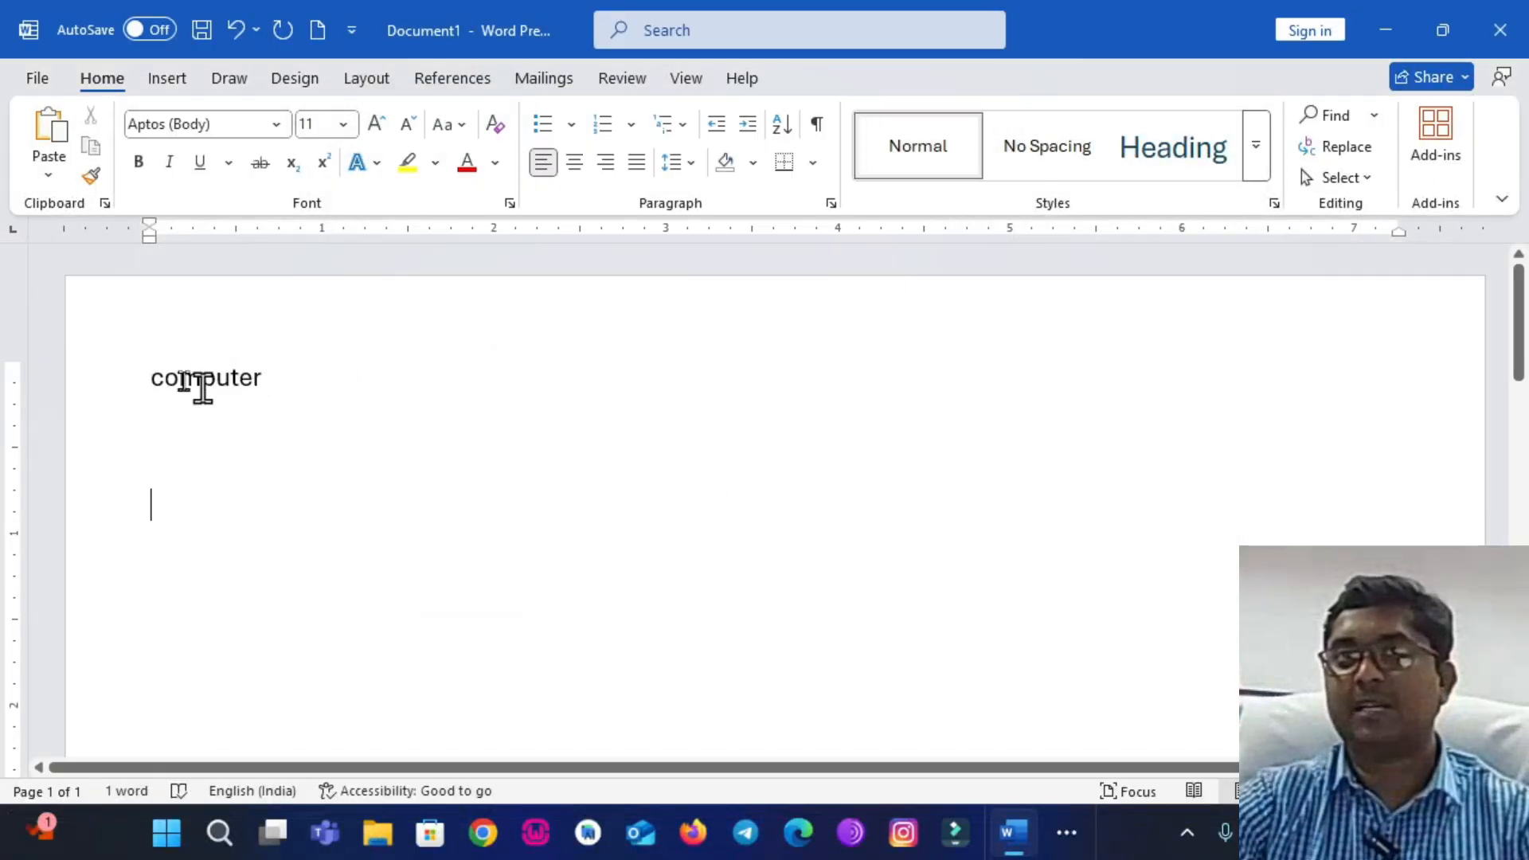
Set the font size of the word "computer" to 22.
drag(151, 376, 273, 384)
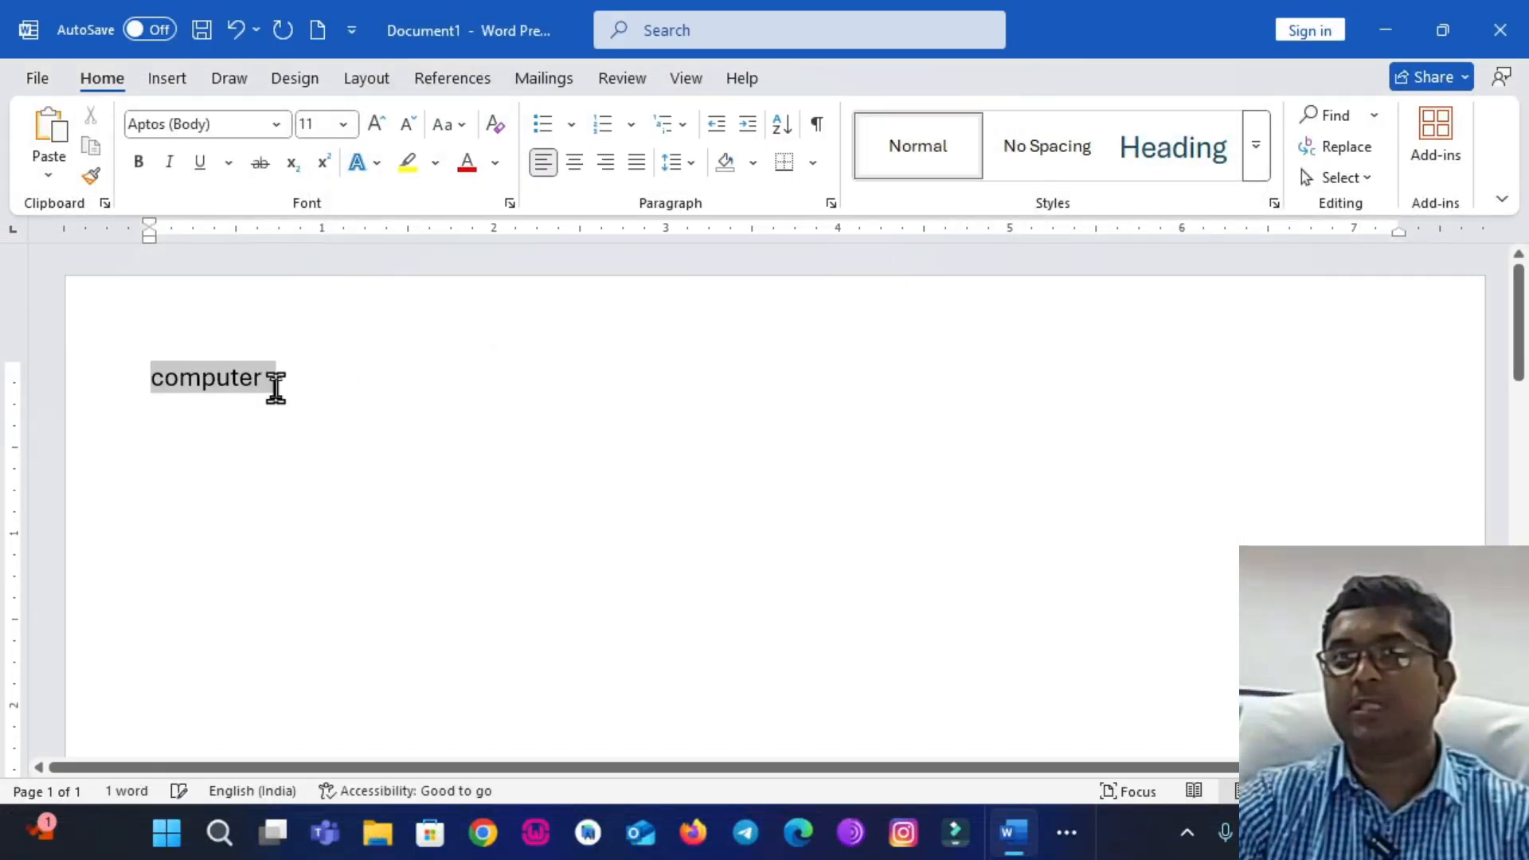
click(352, 132)
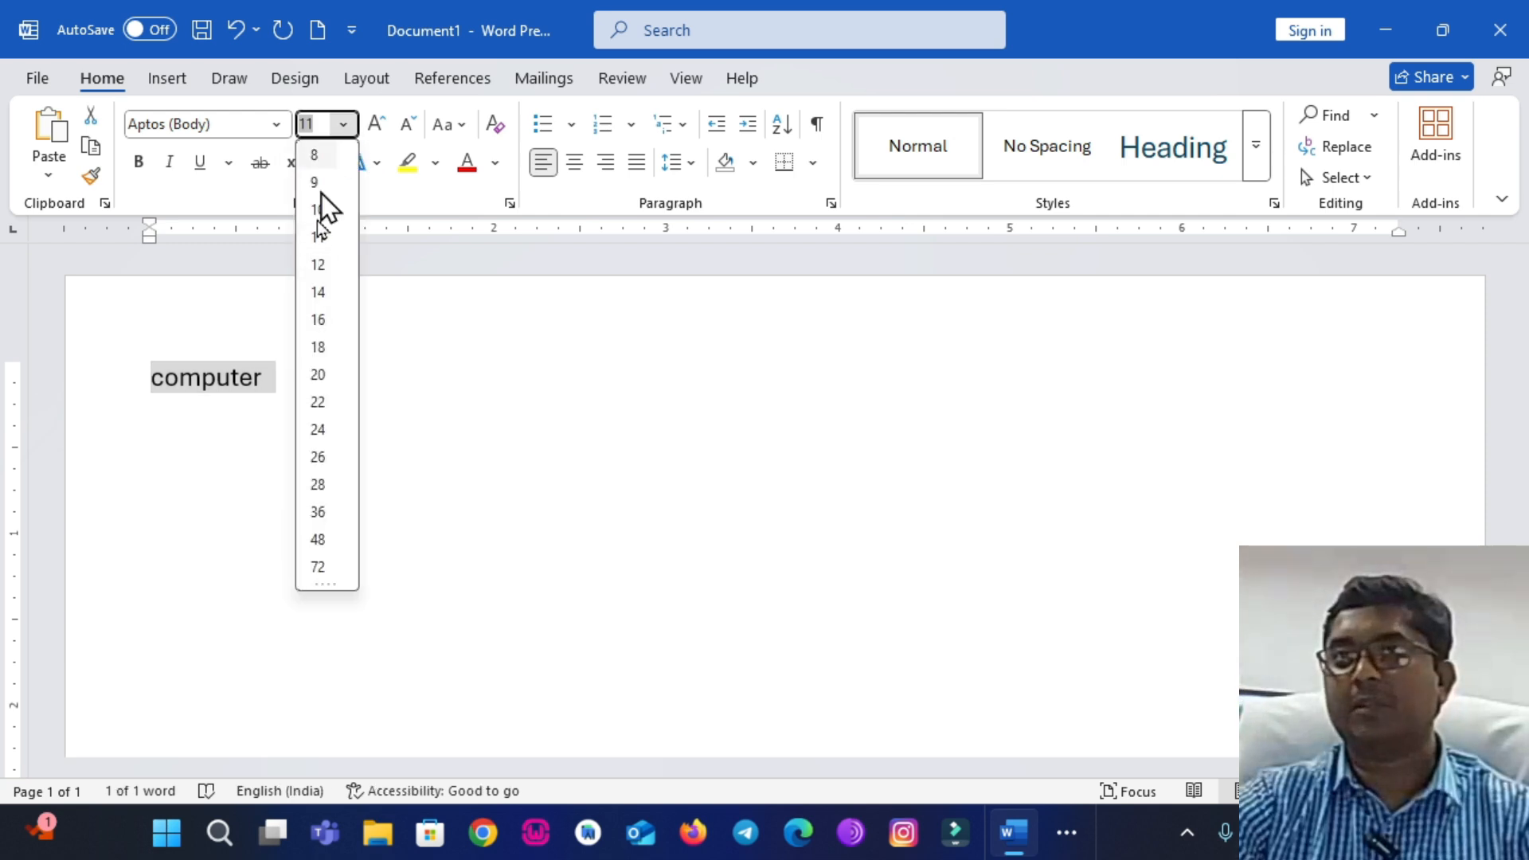
click(327, 405)
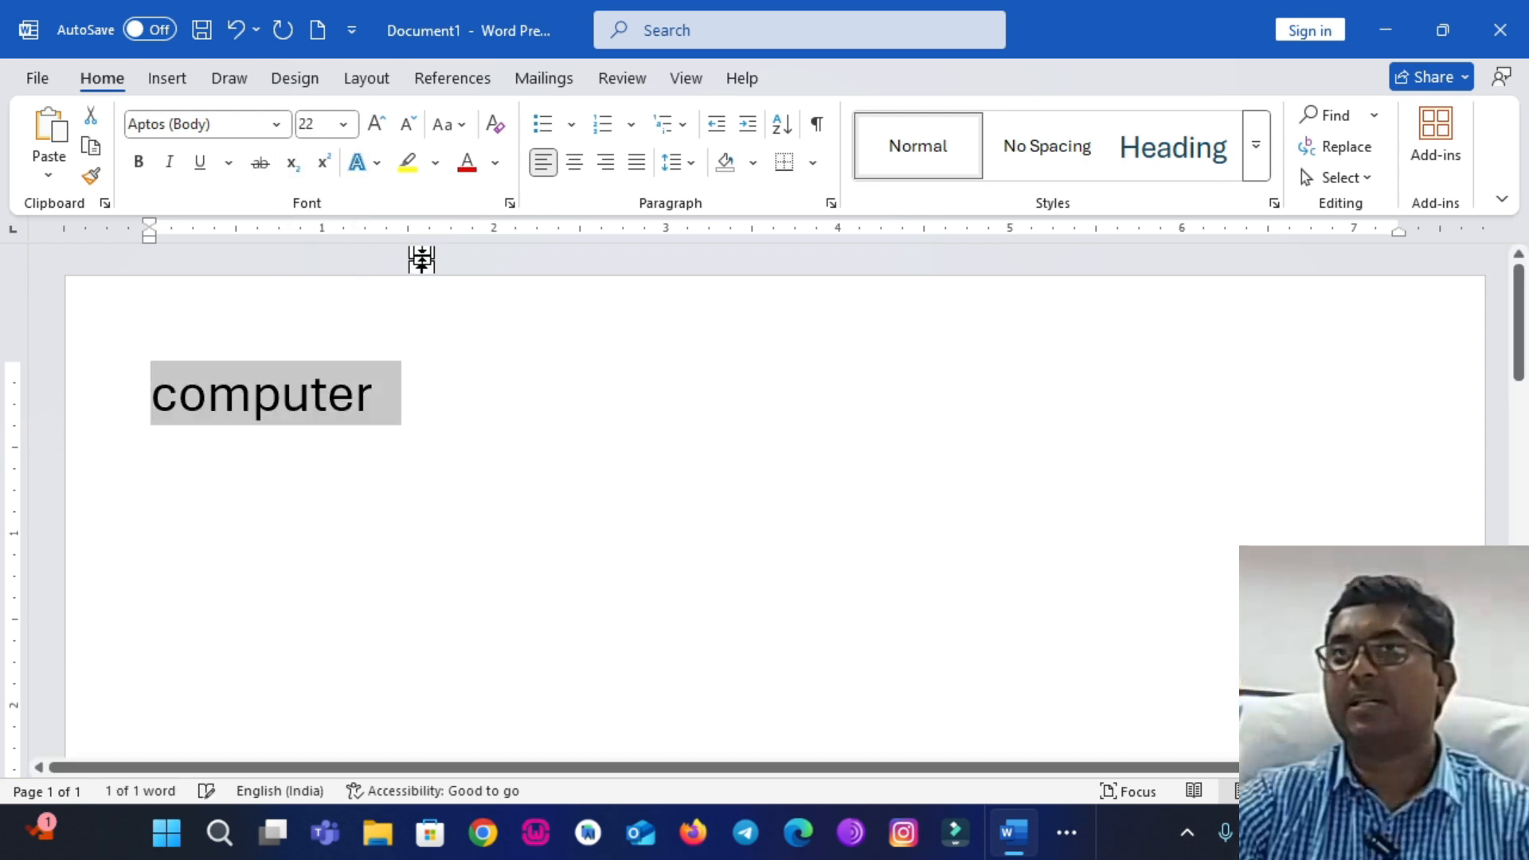
Color the selected word "computer" red and set its font to Bodoni MT Black.
click(469, 167)
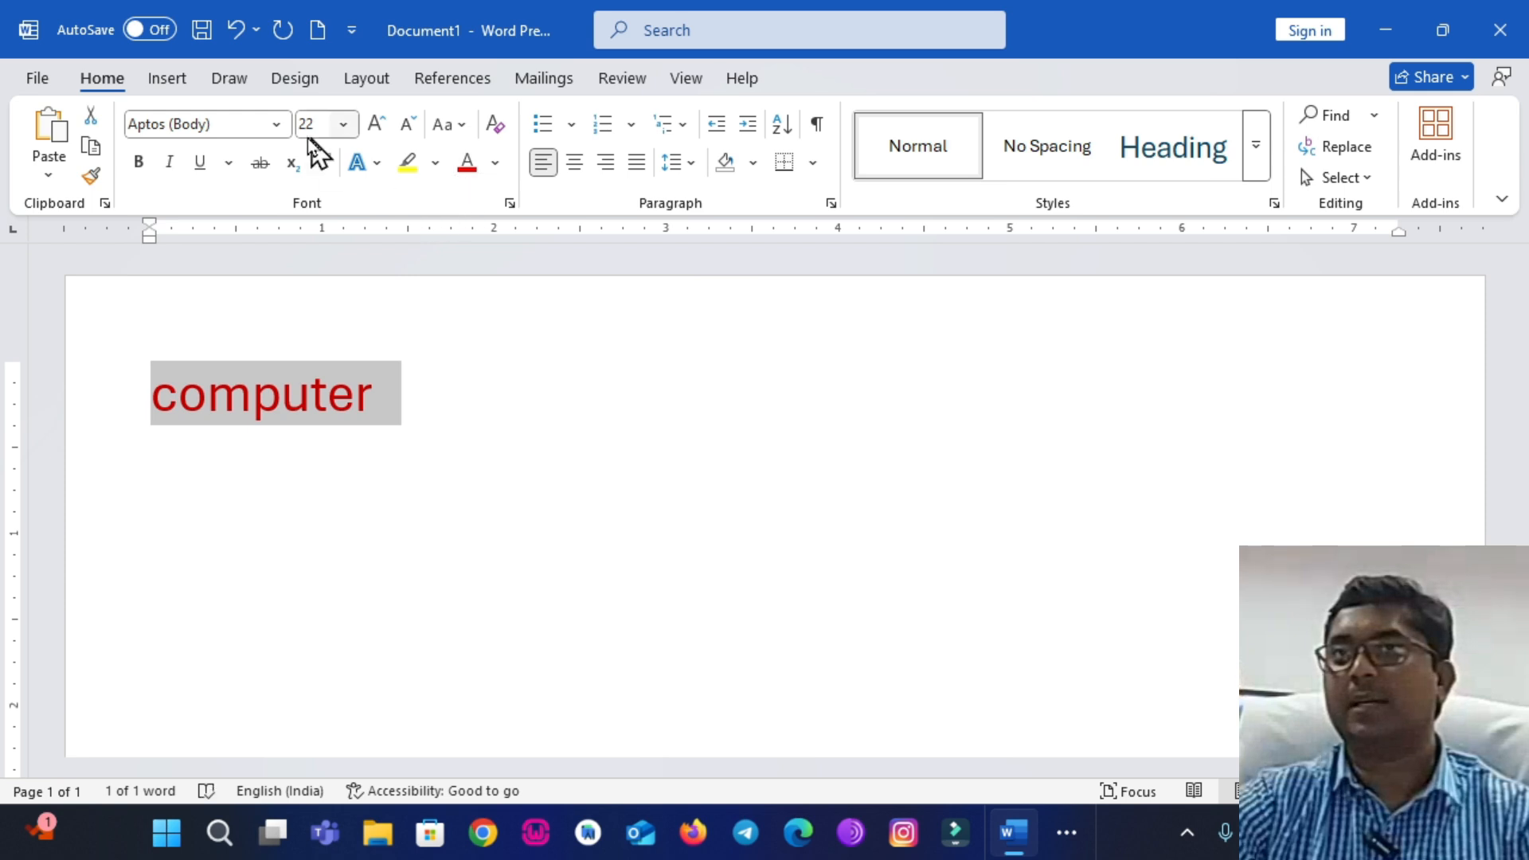
click(276, 125)
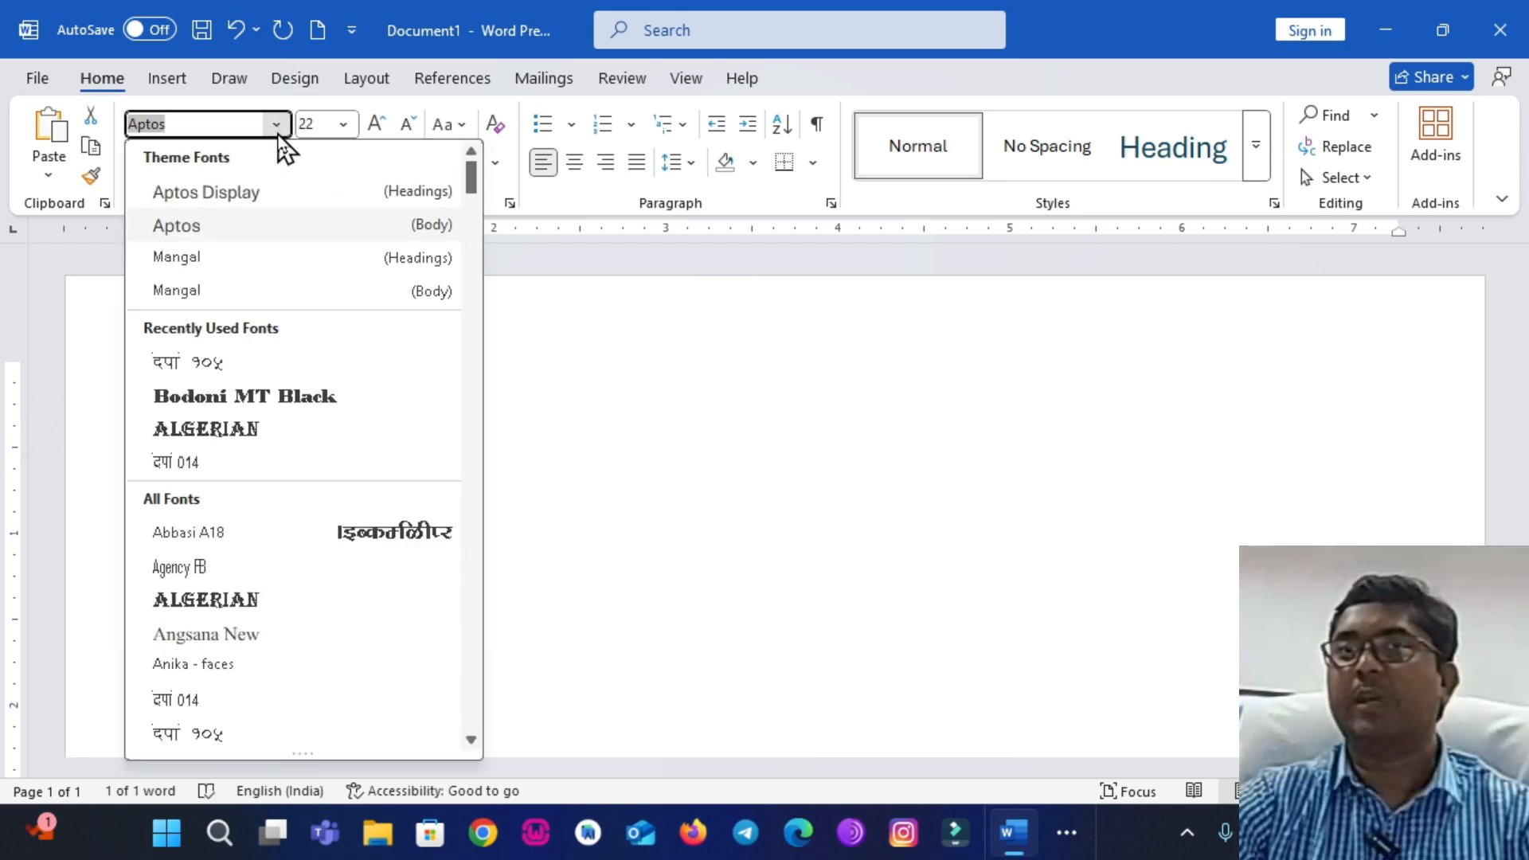
click(251, 398)
Copy the styled word "computer" and use Paste Special to insert it below as Formatted Text (RTF).
click(231, 518)
key(ctrl+a)
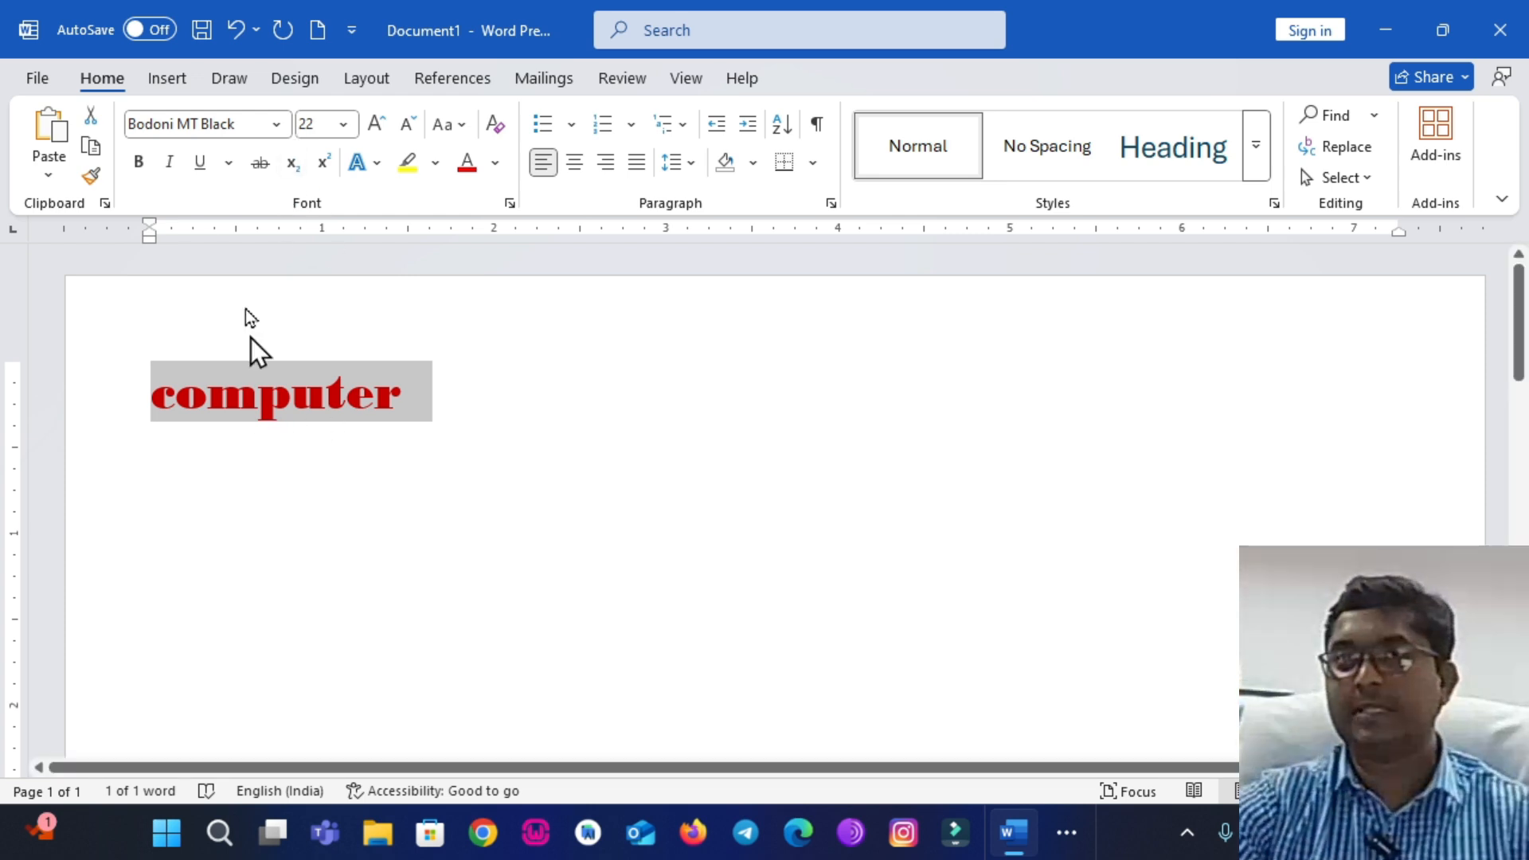
click(203, 494)
click(49, 173)
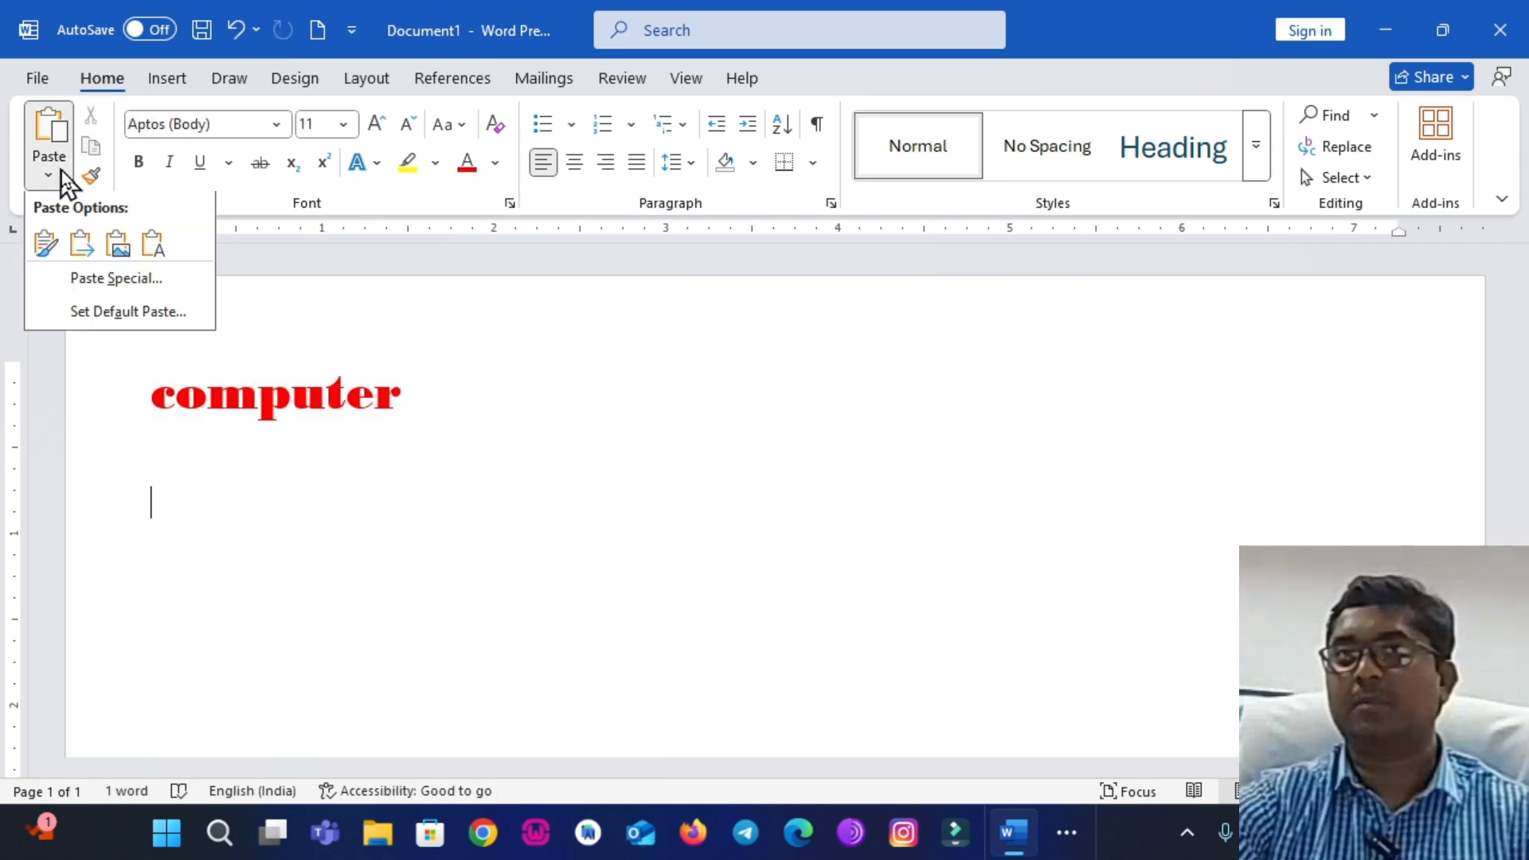
click(112, 280)
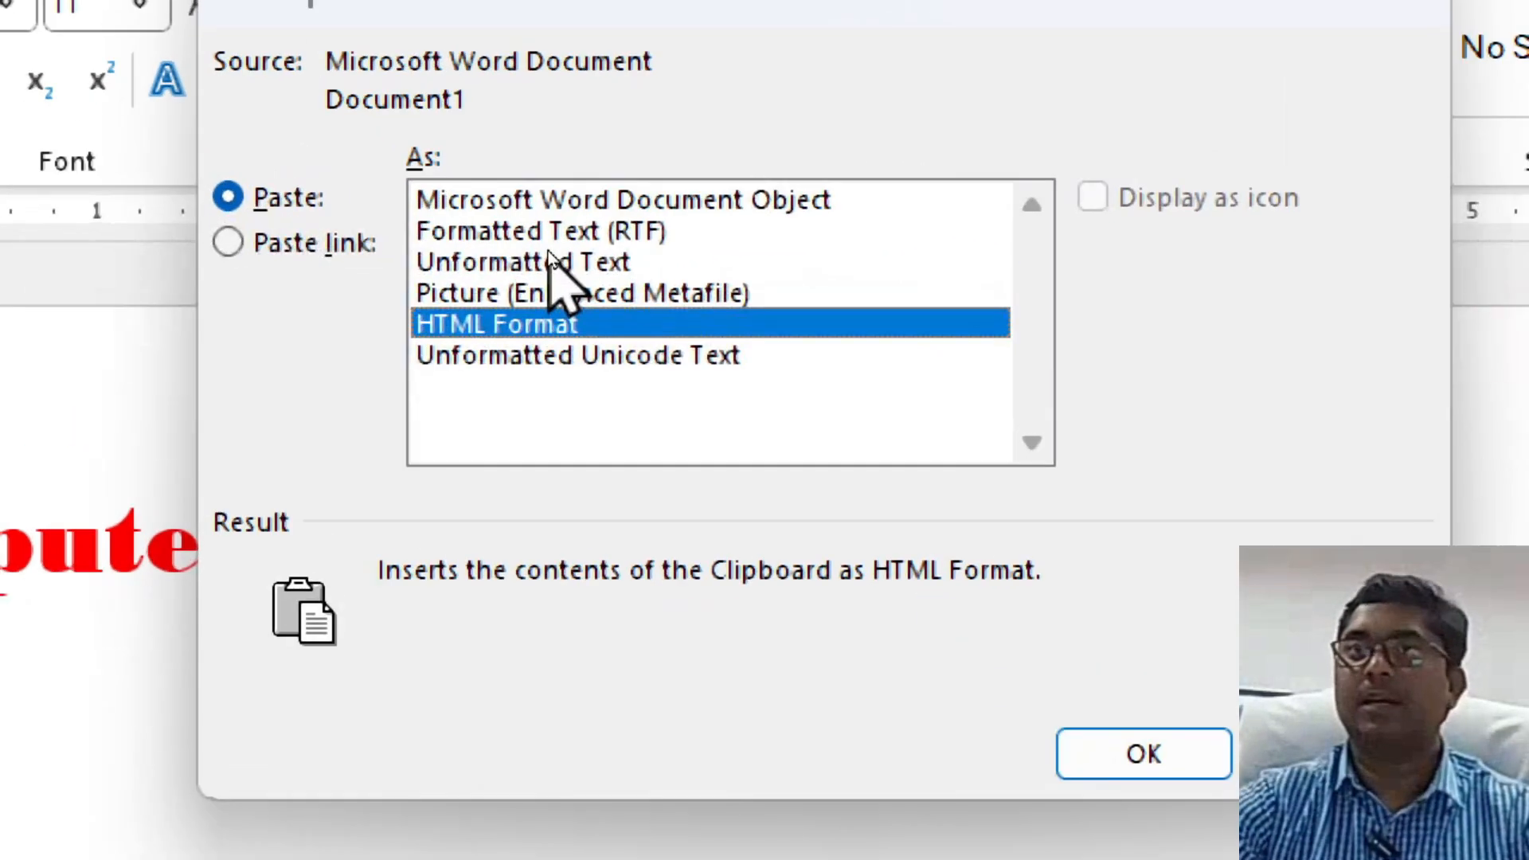
click(533, 239)
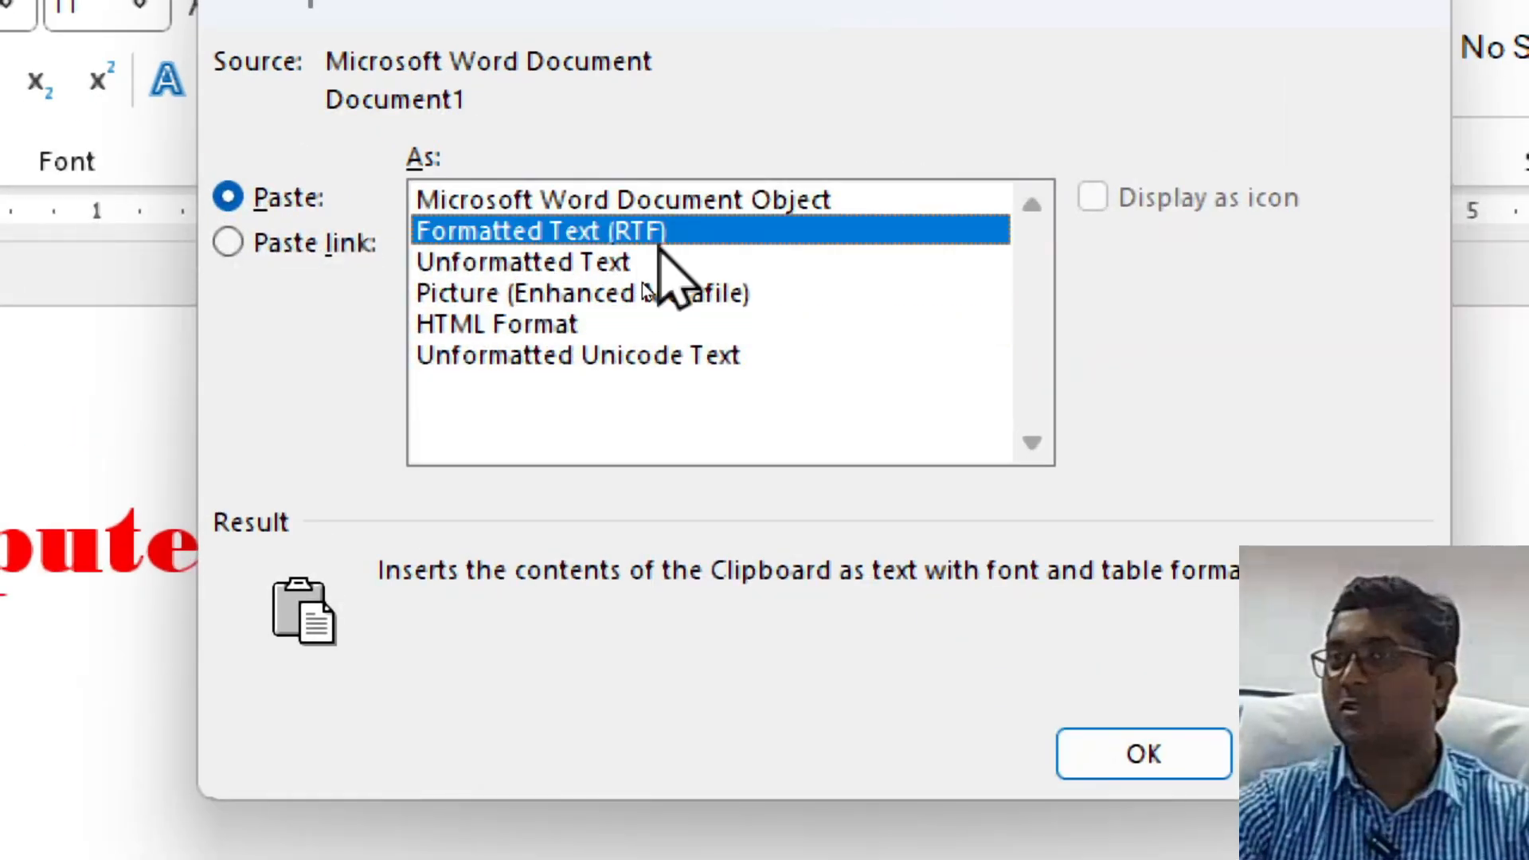
click(1143, 754)
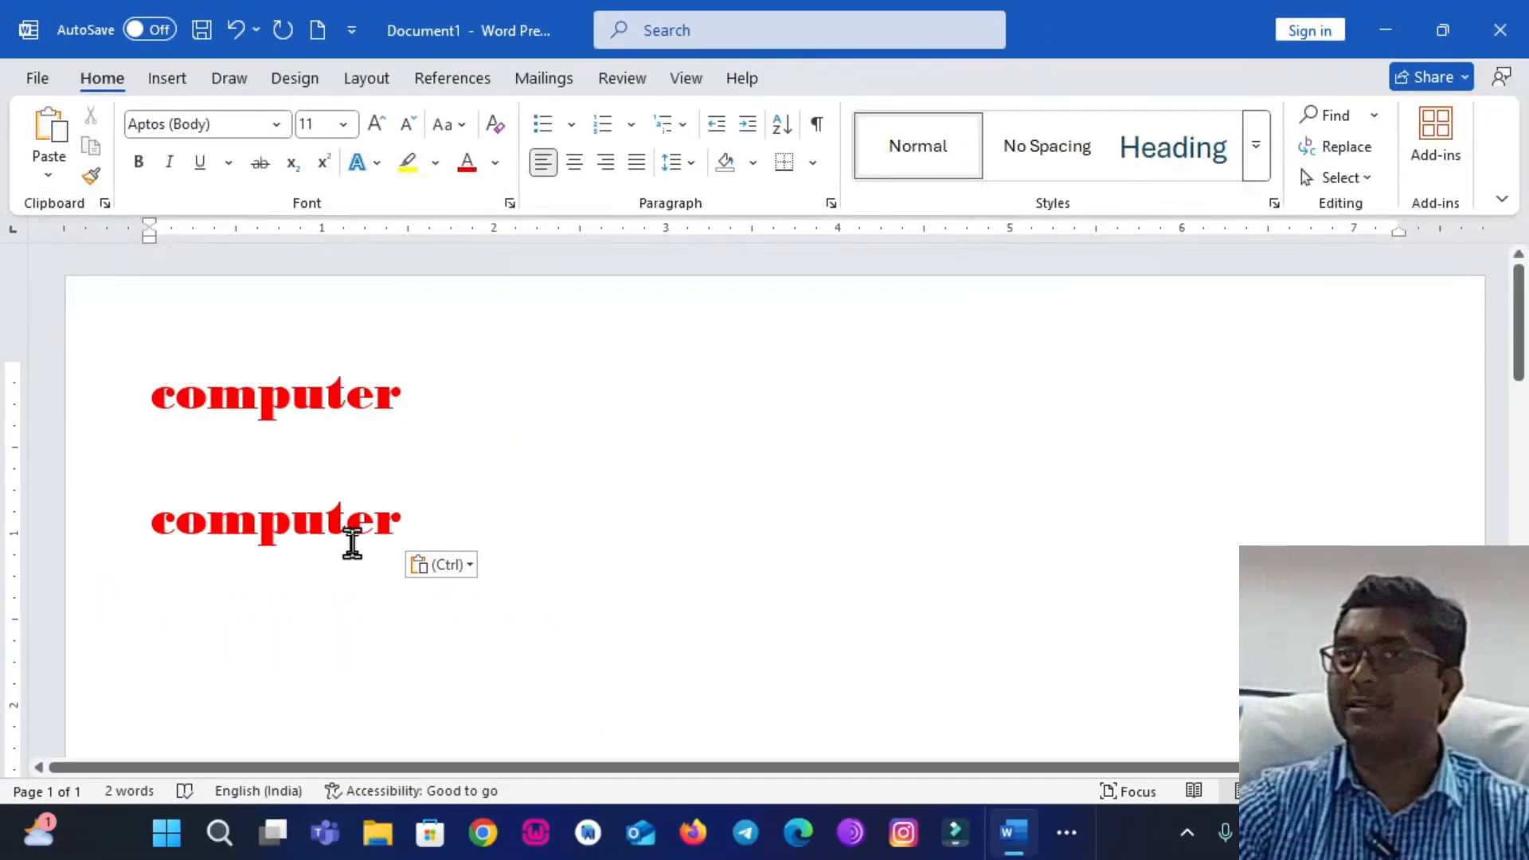
Use Paste Special to insert the copied word as Unformatted Text below the red copies, and start a new line.
scroll(284, 482, down, 3)
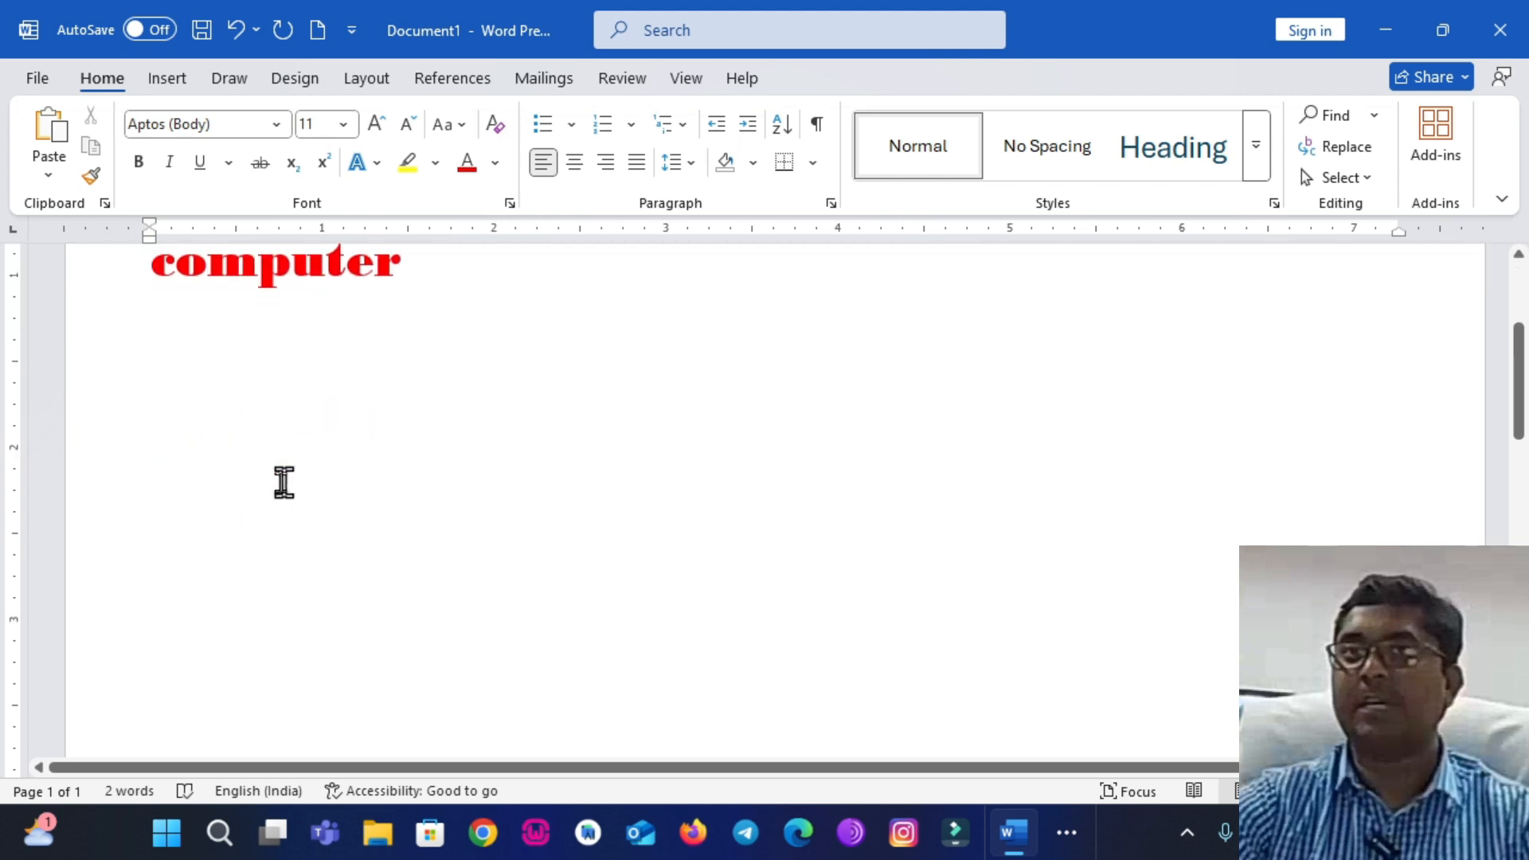
click(54, 164)
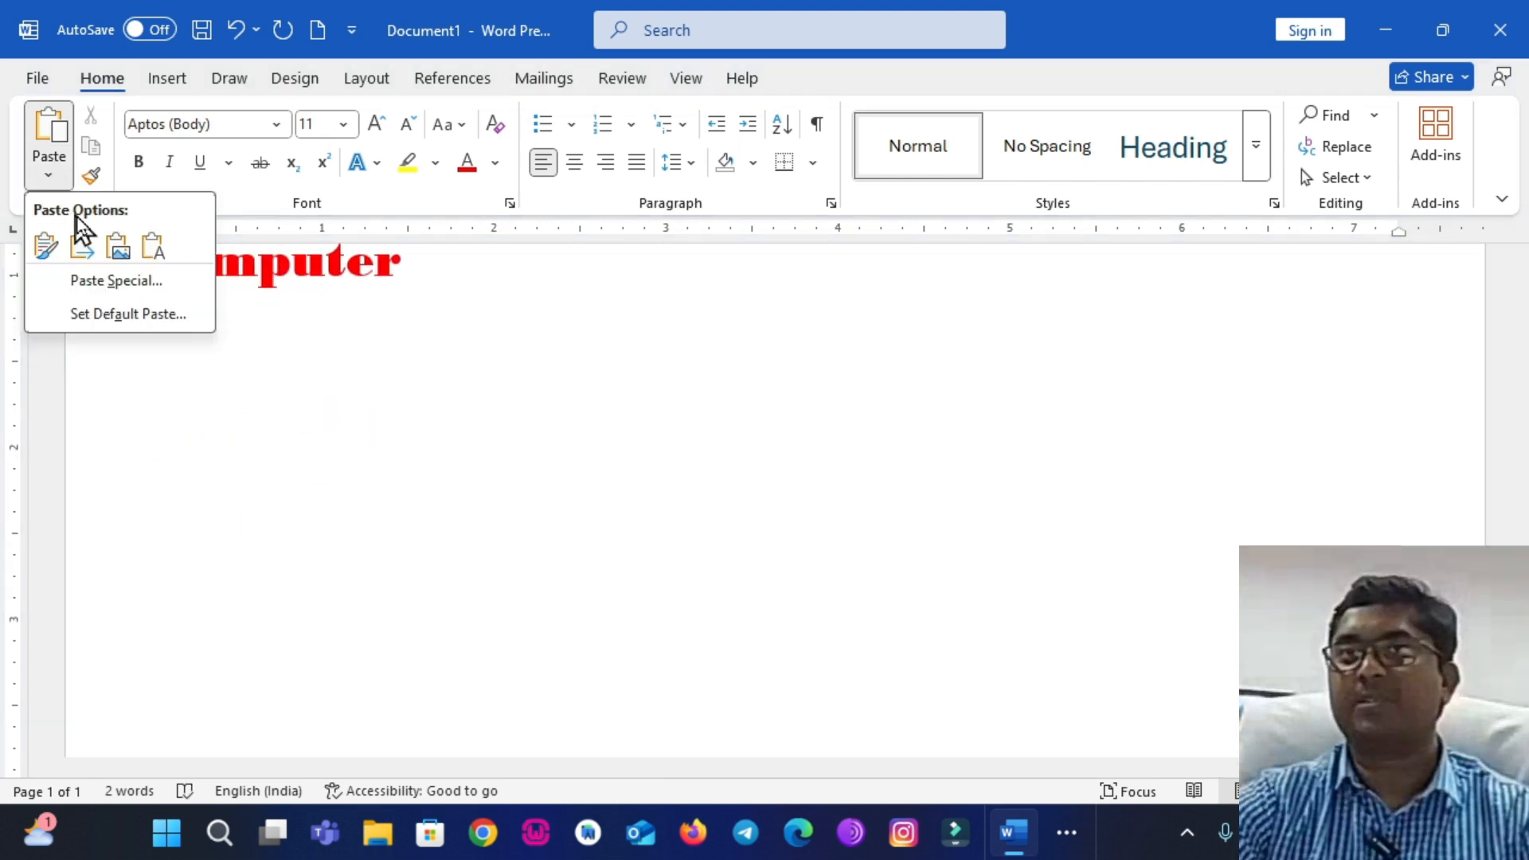
click(107, 289)
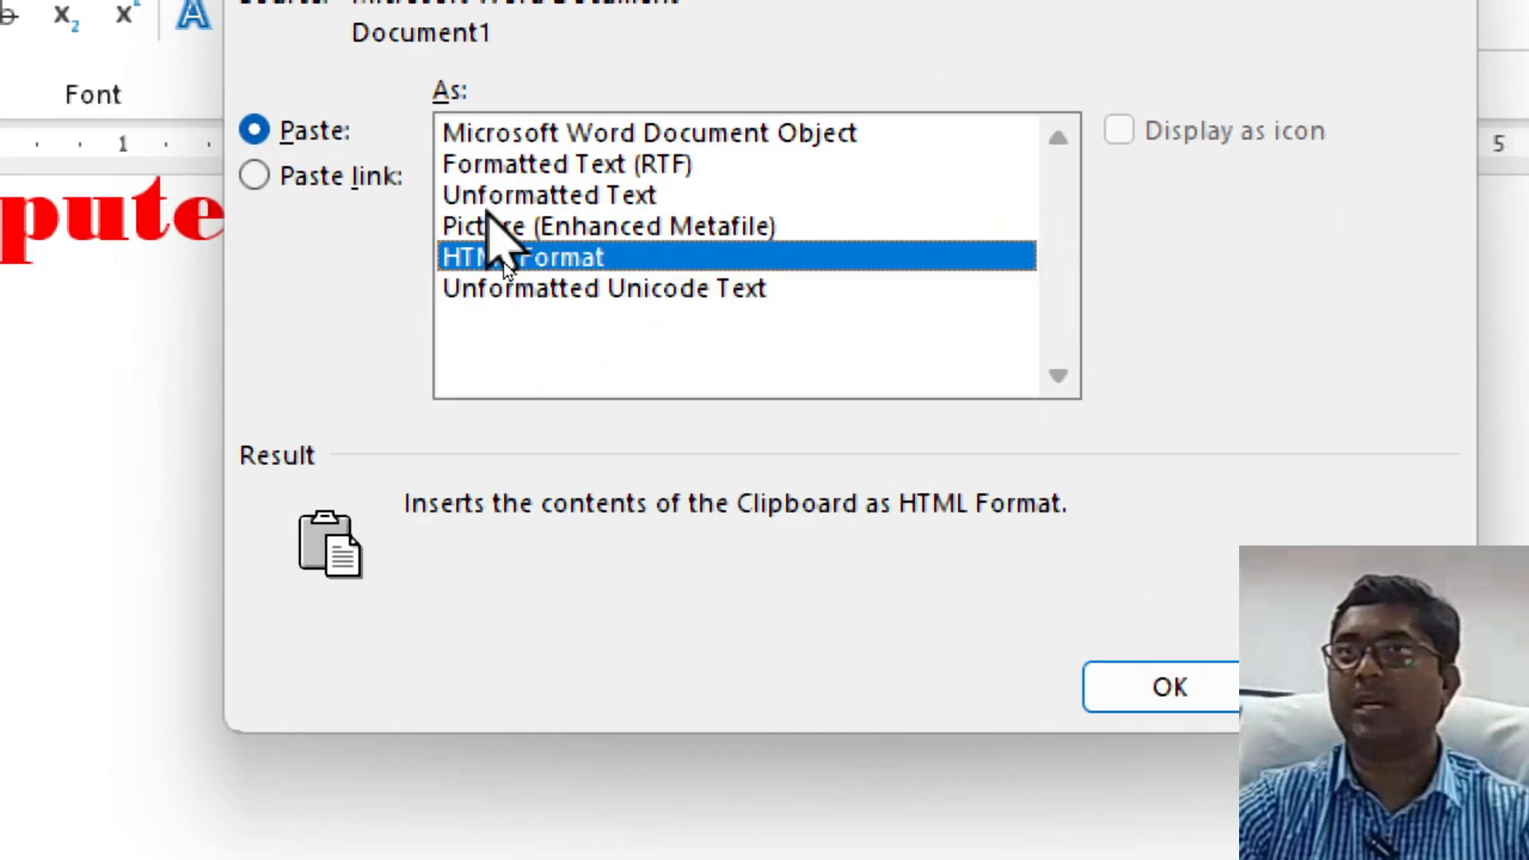
click(505, 197)
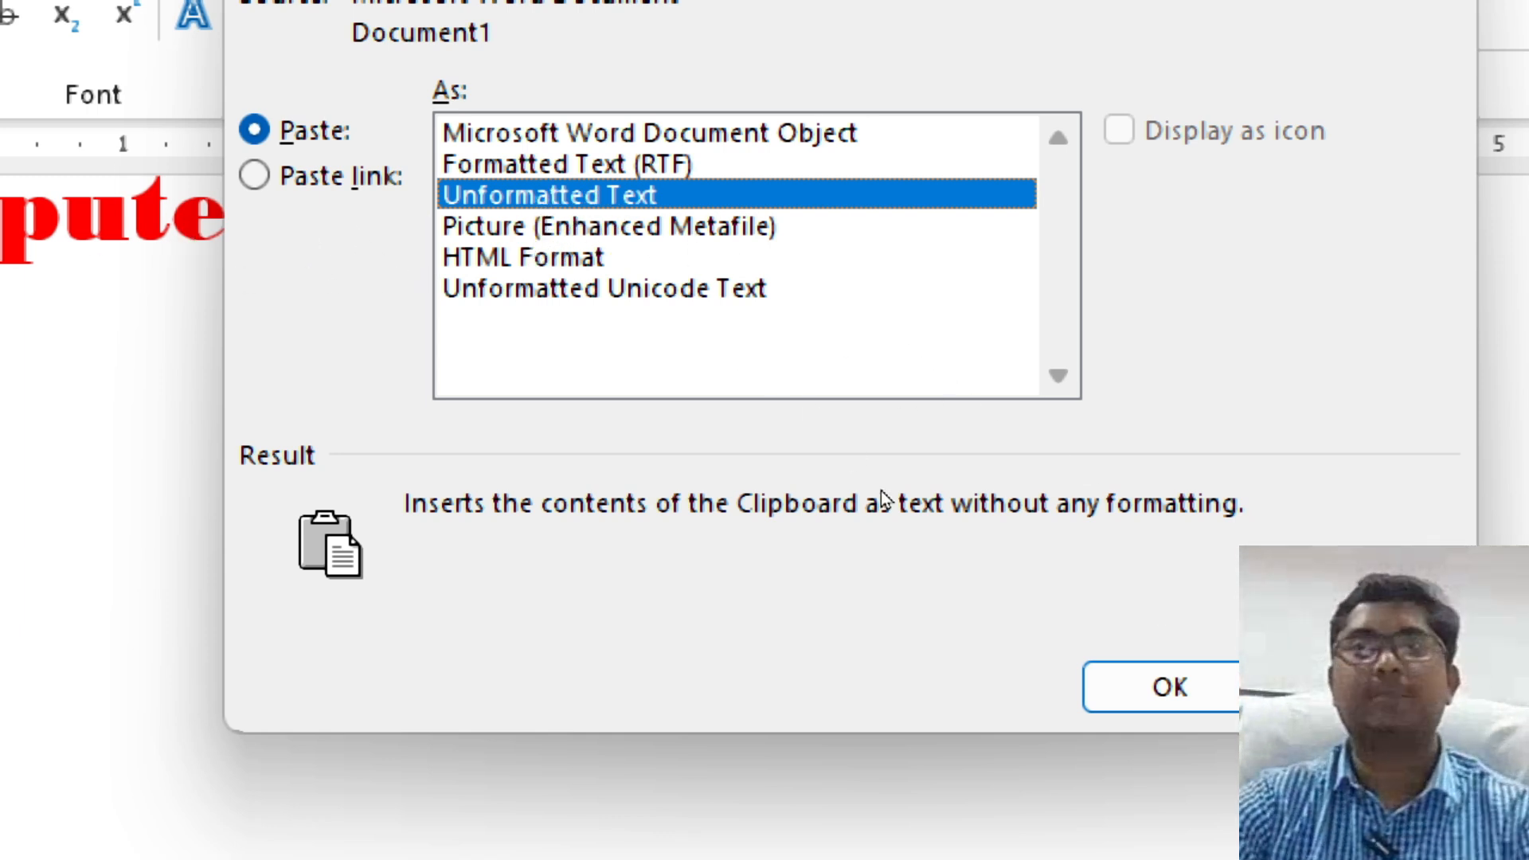
click(1214, 686)
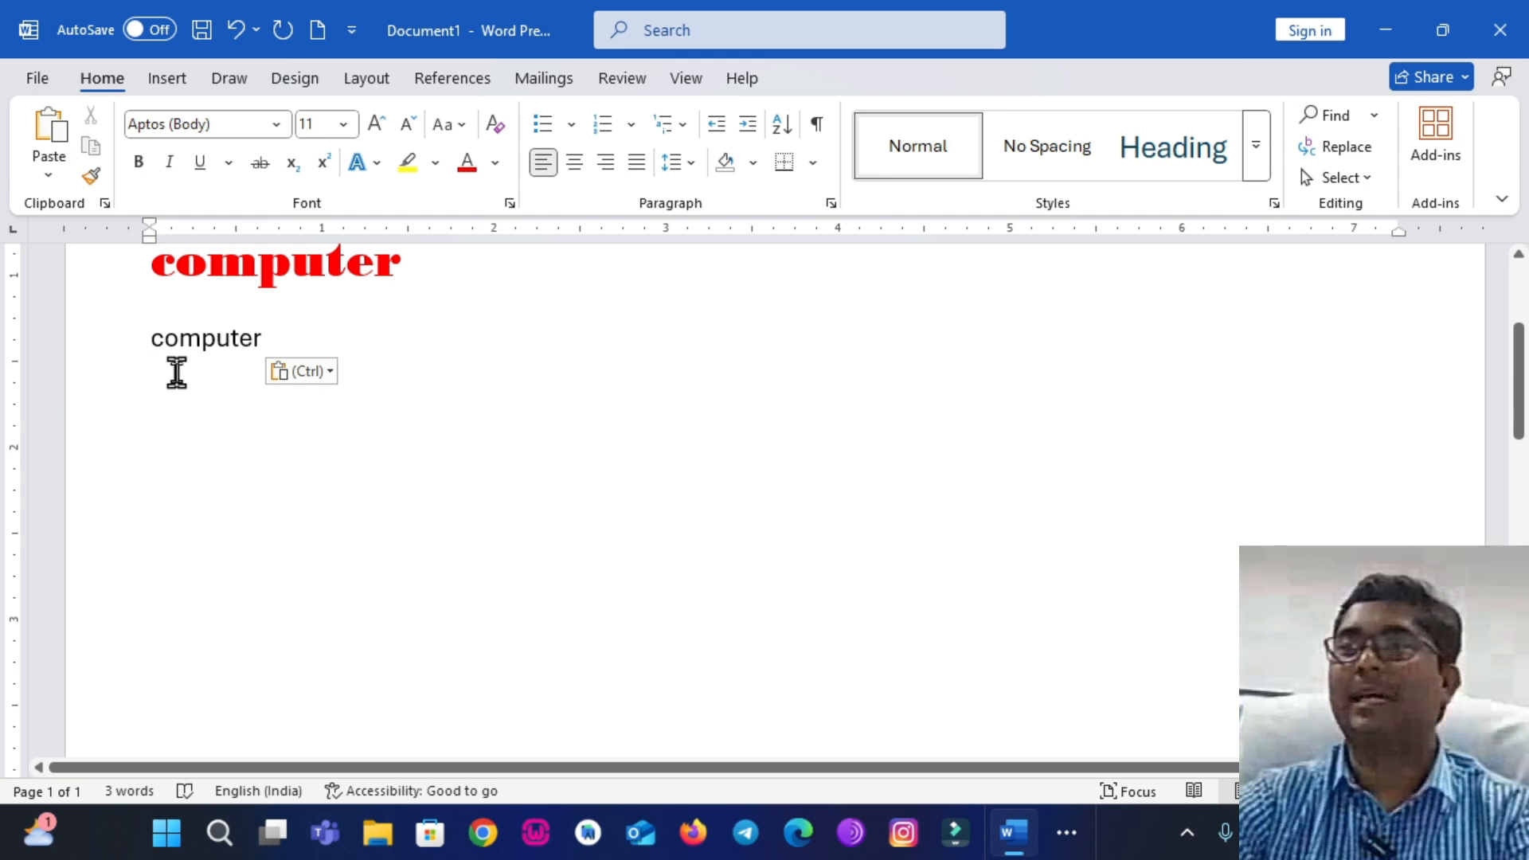
scroll(178, 371, up, 3)
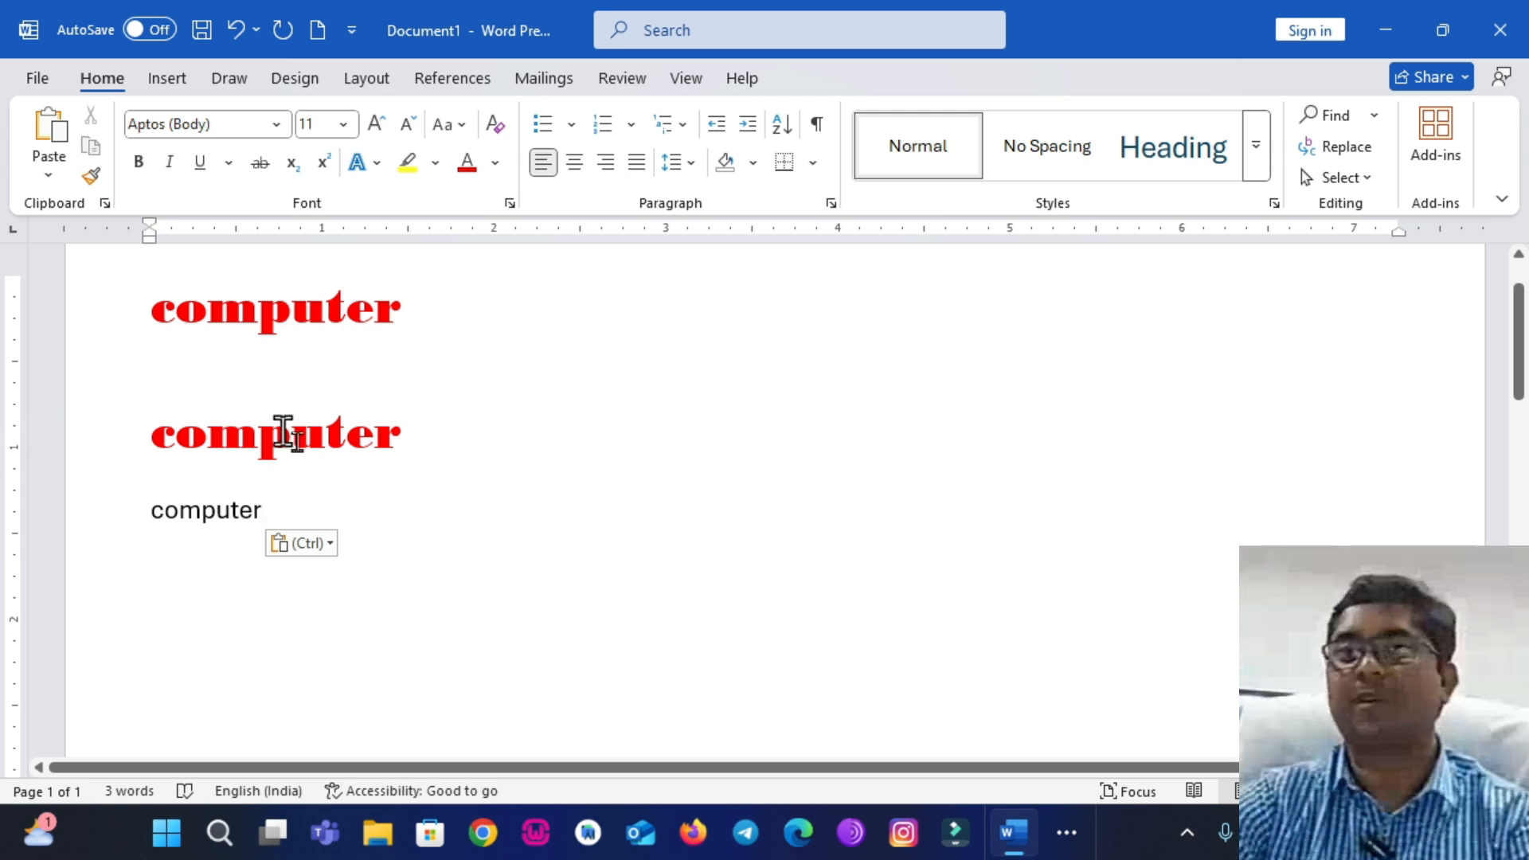
key(Return)
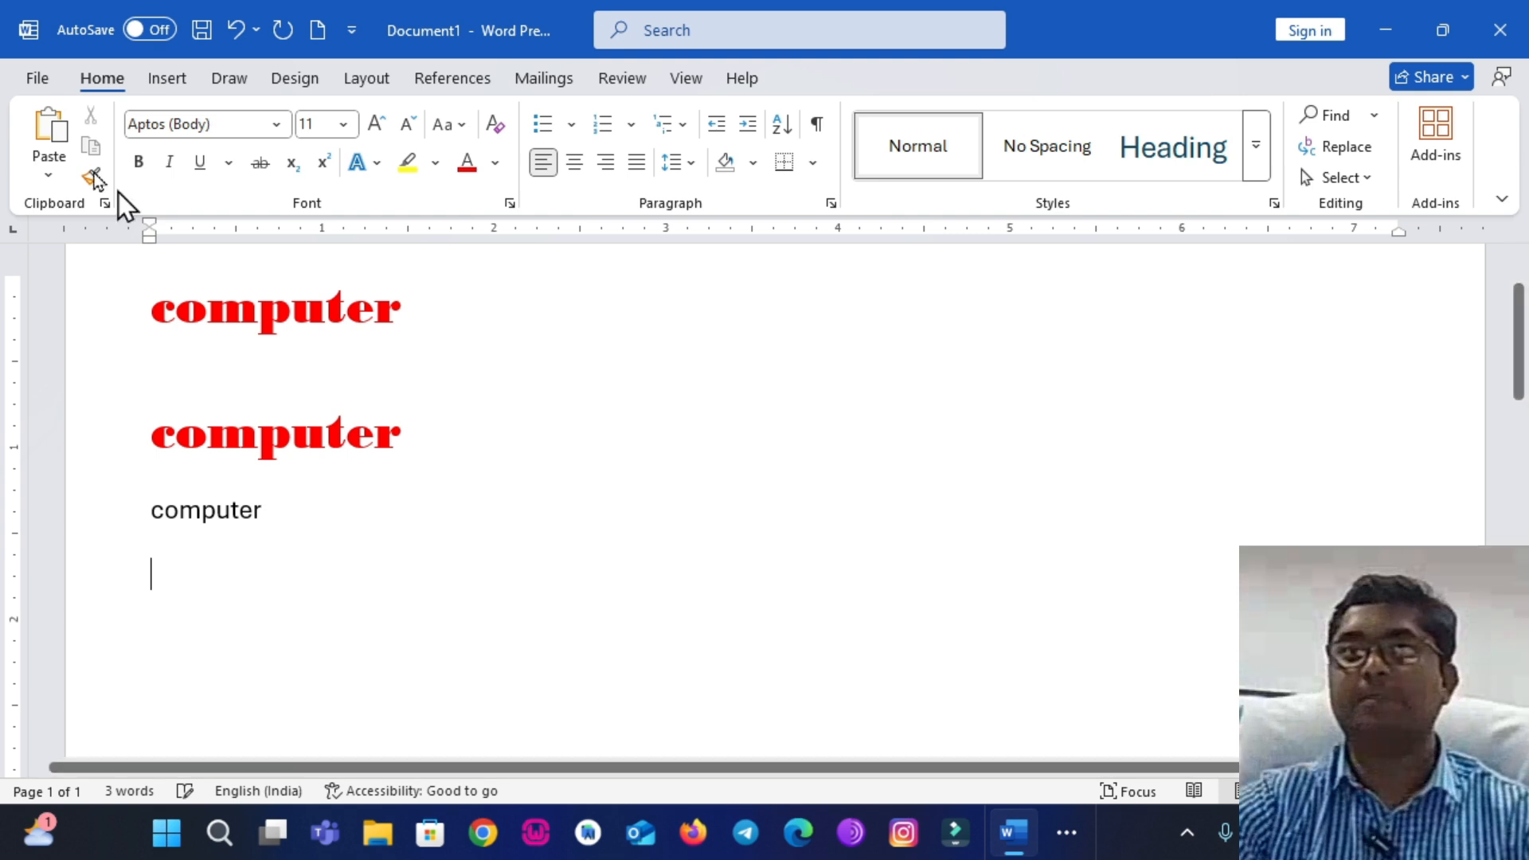
Use Paste Special to insert the copied word as Picture (Enhanced Metafile) on the empty line below the plain text.
click(47, 175)
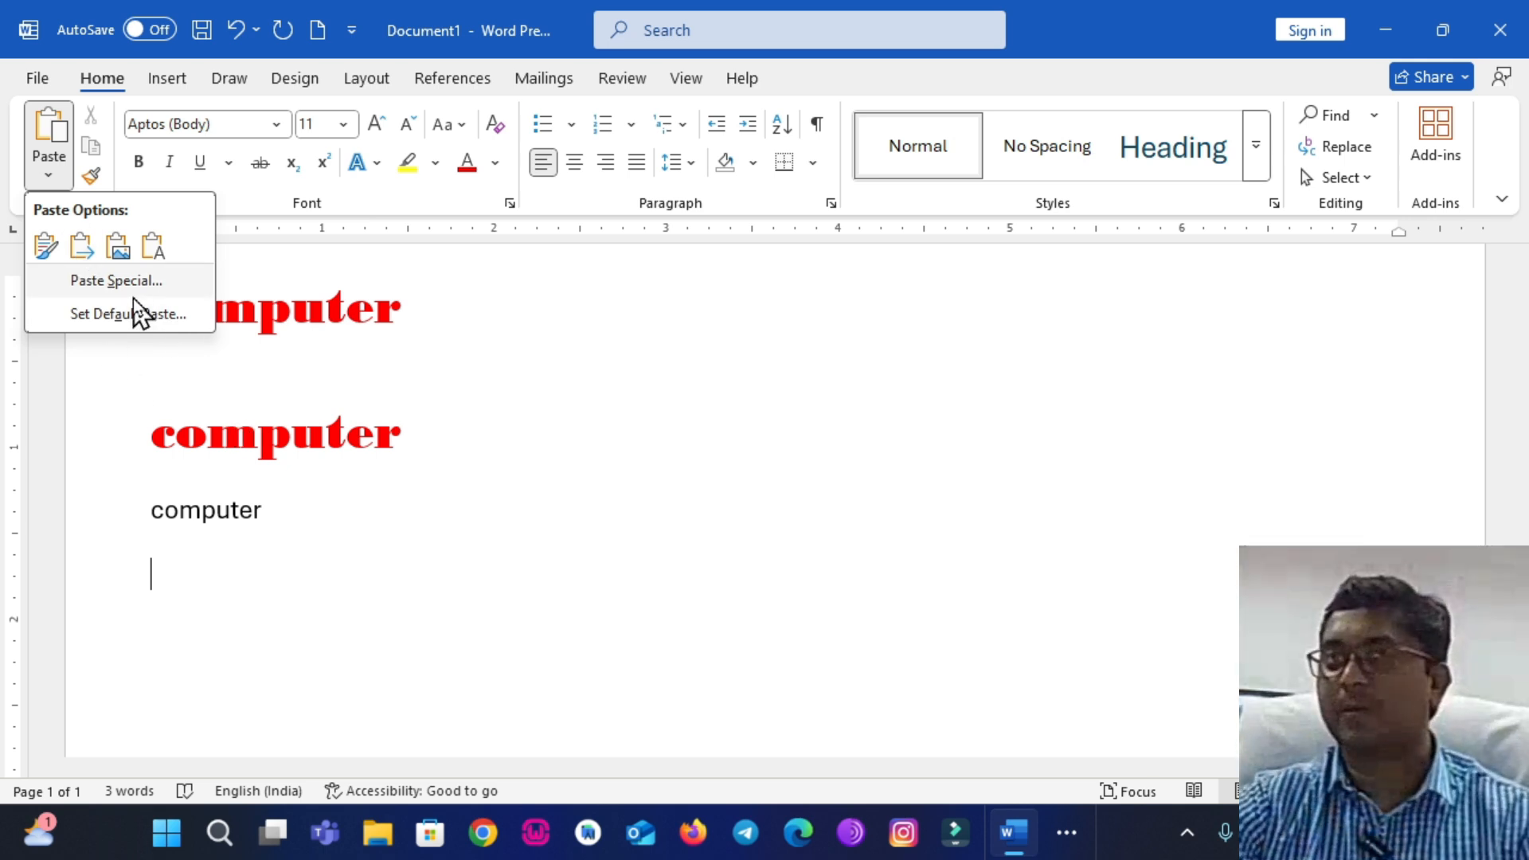
click(120, 280)
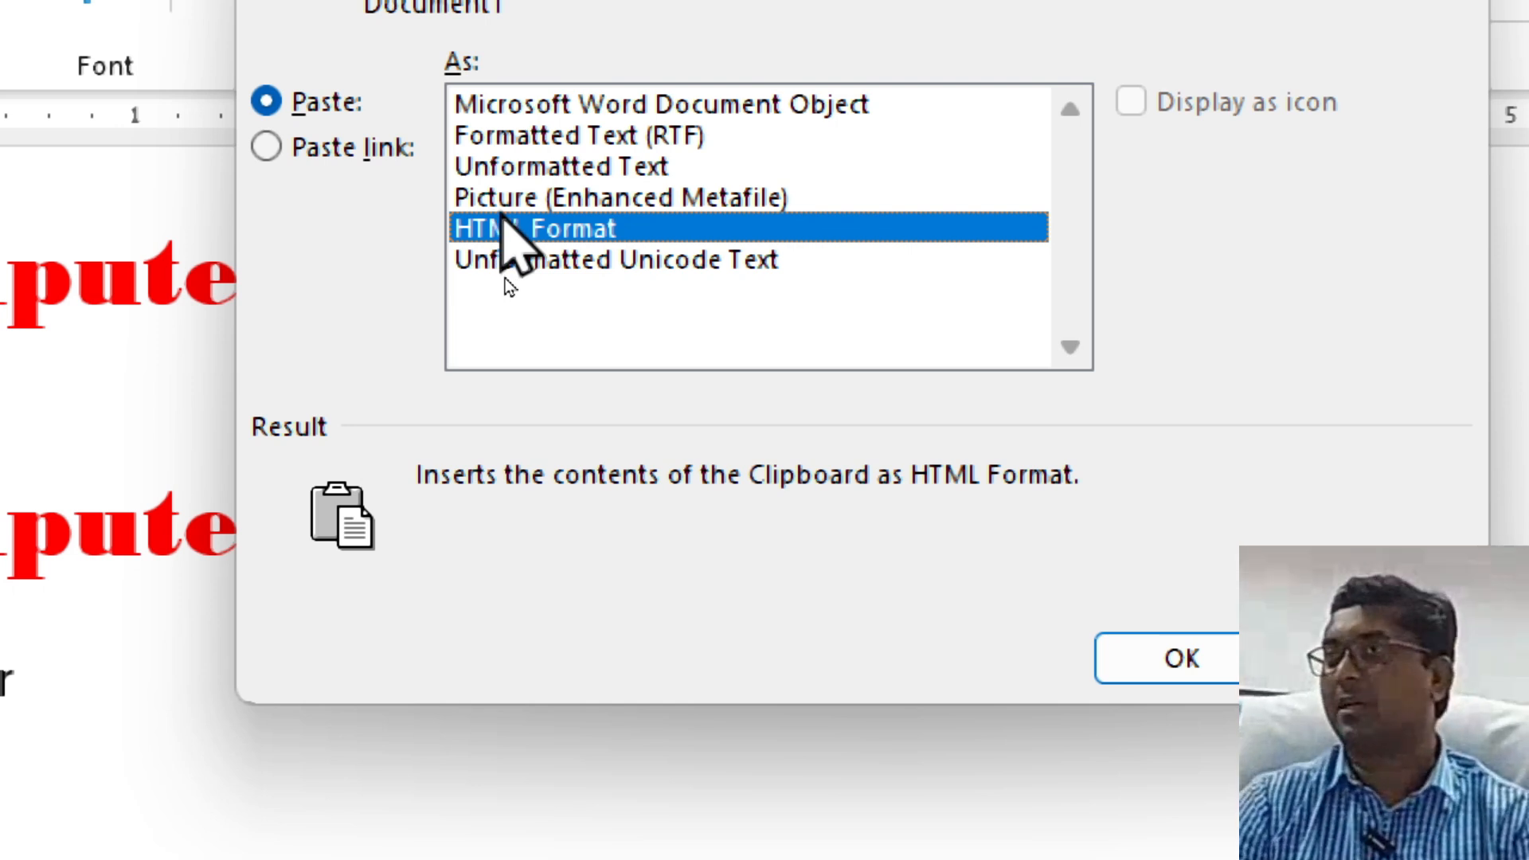
click(502, 205)
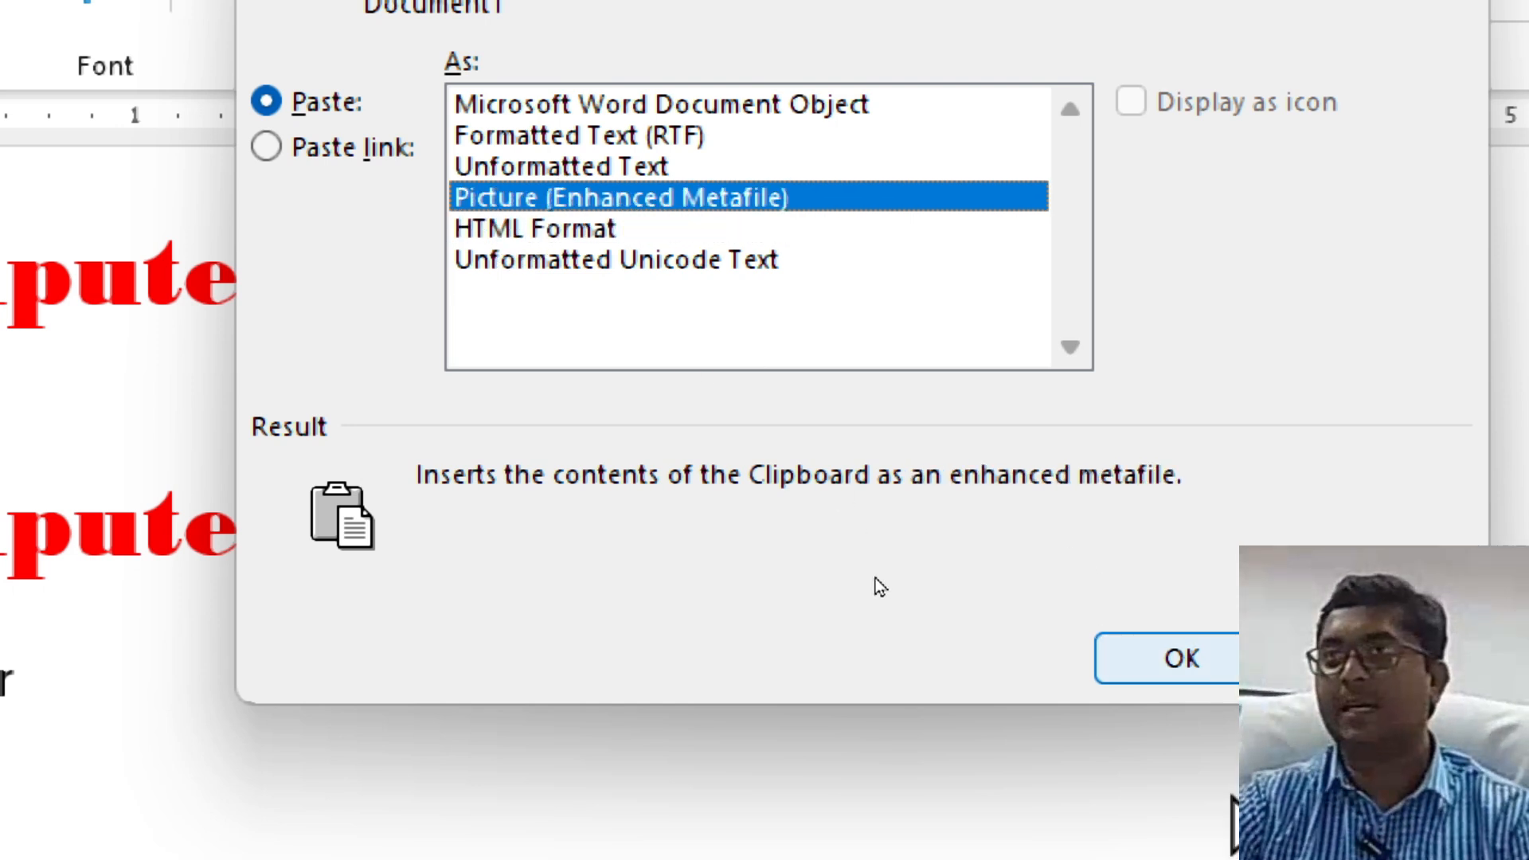
click(1180, 658)
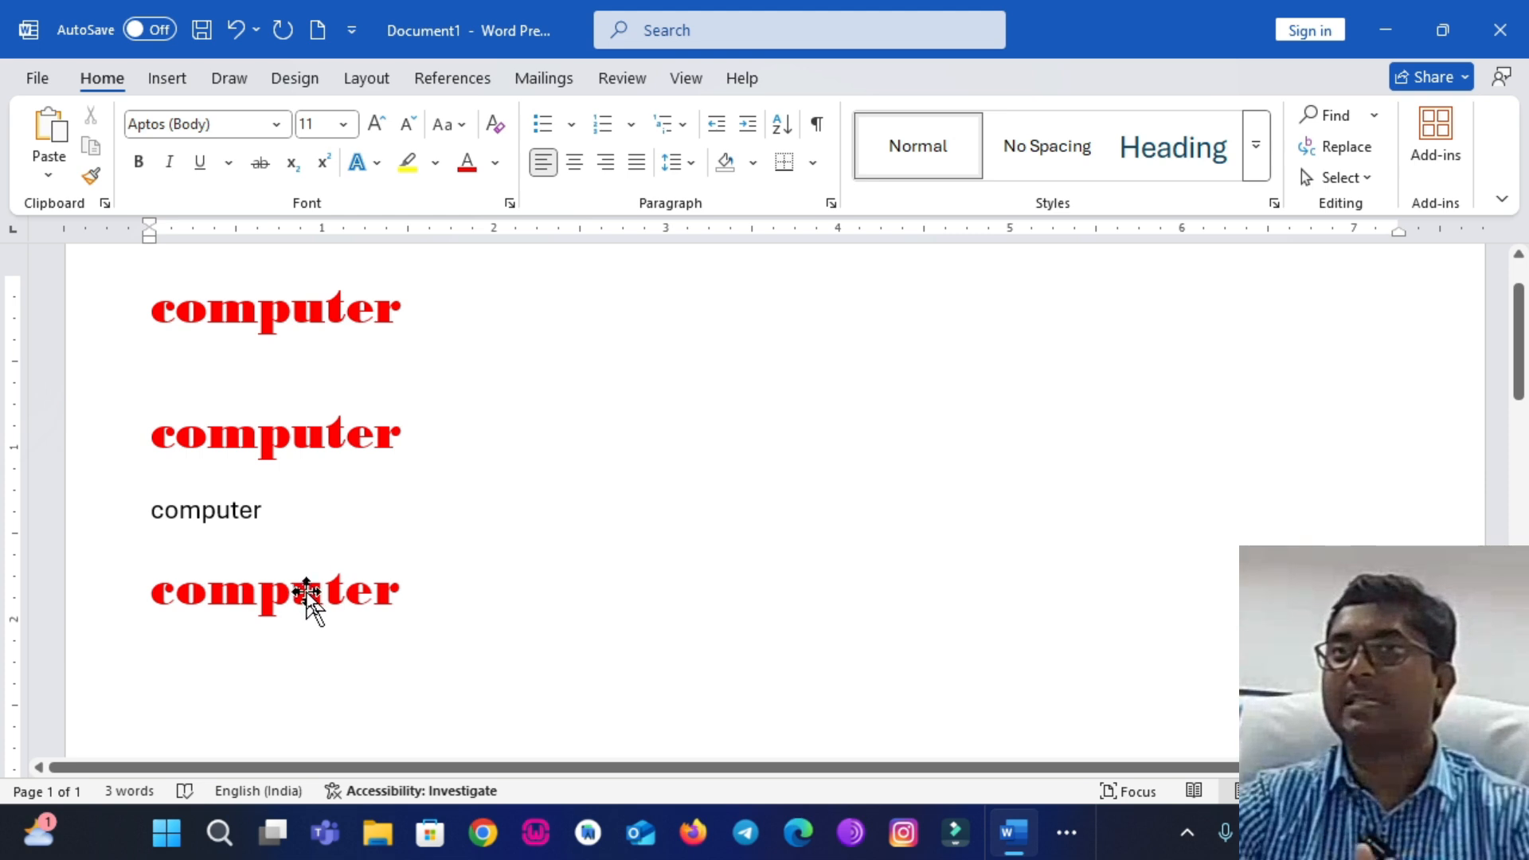
Enlarge the pasted "computer" picture and stretch it vertically, and undo both the resizing and the picture paste.
scroll(317, 599, down, 5)
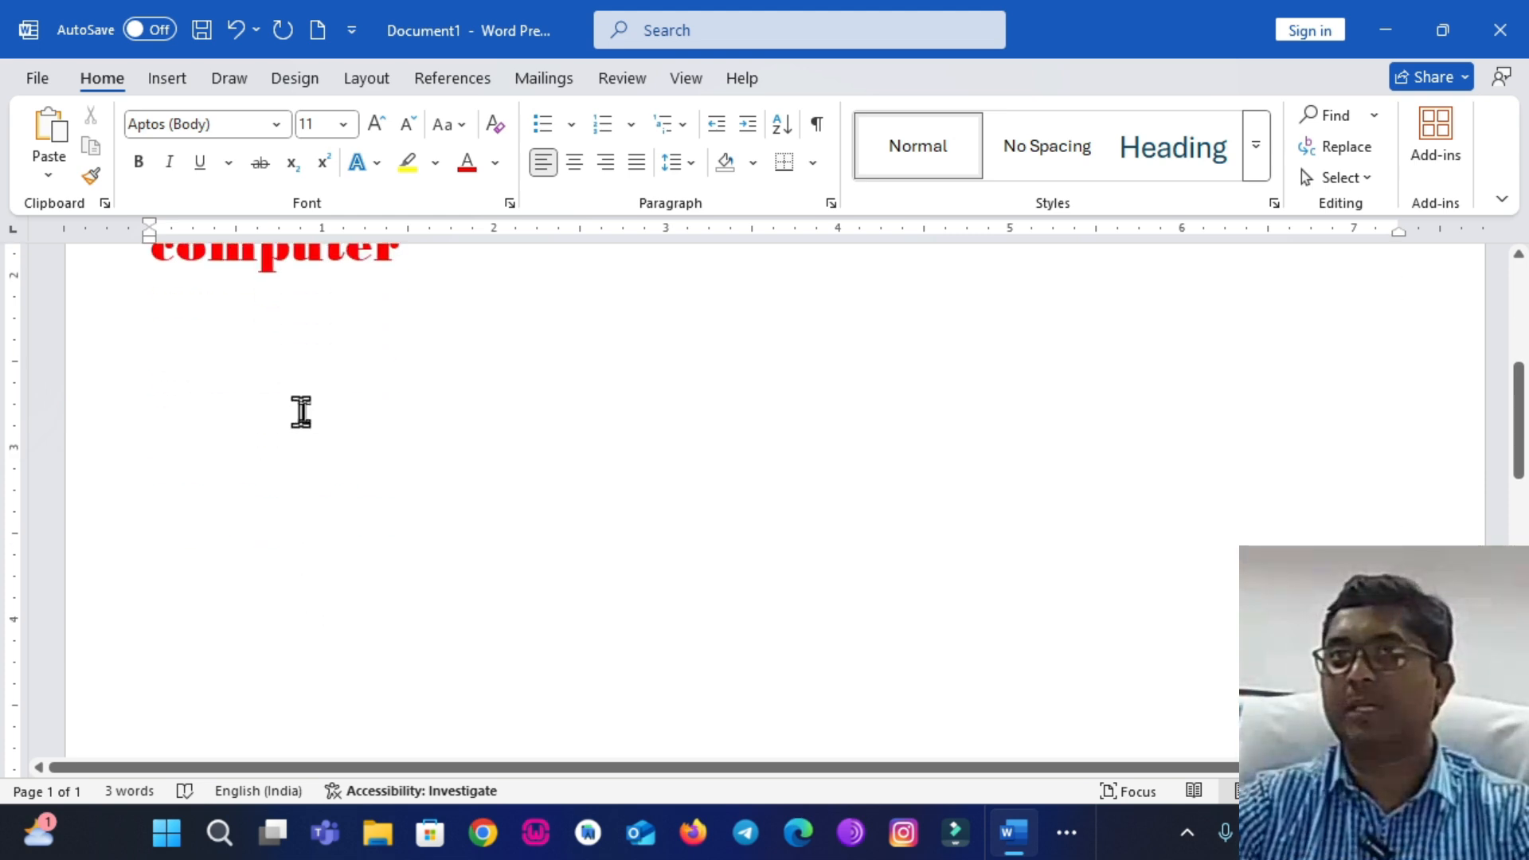
scroll(300, 413, up, 1)
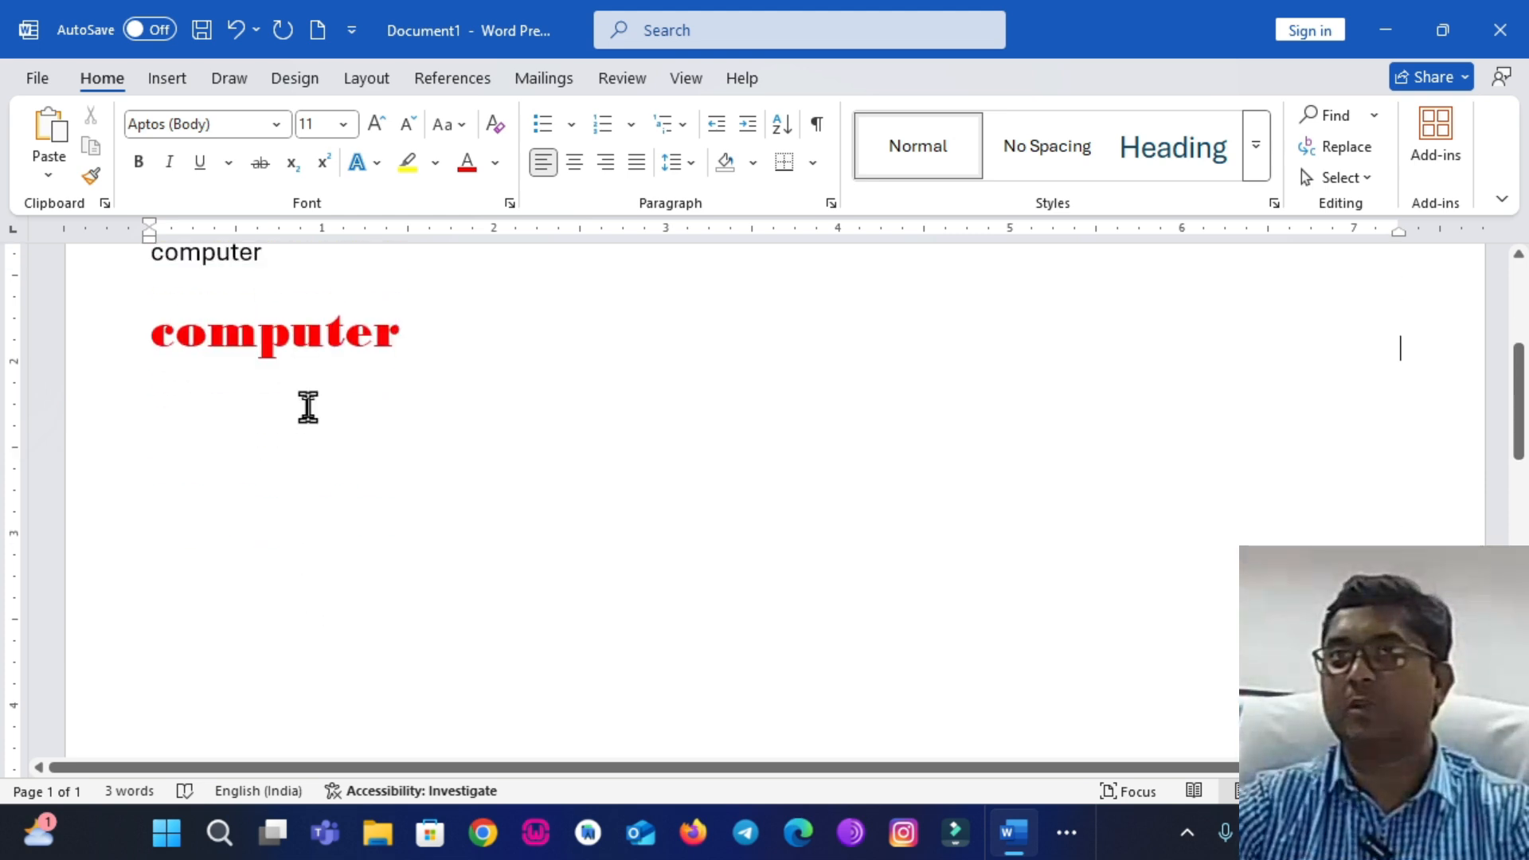
click(304, 334)
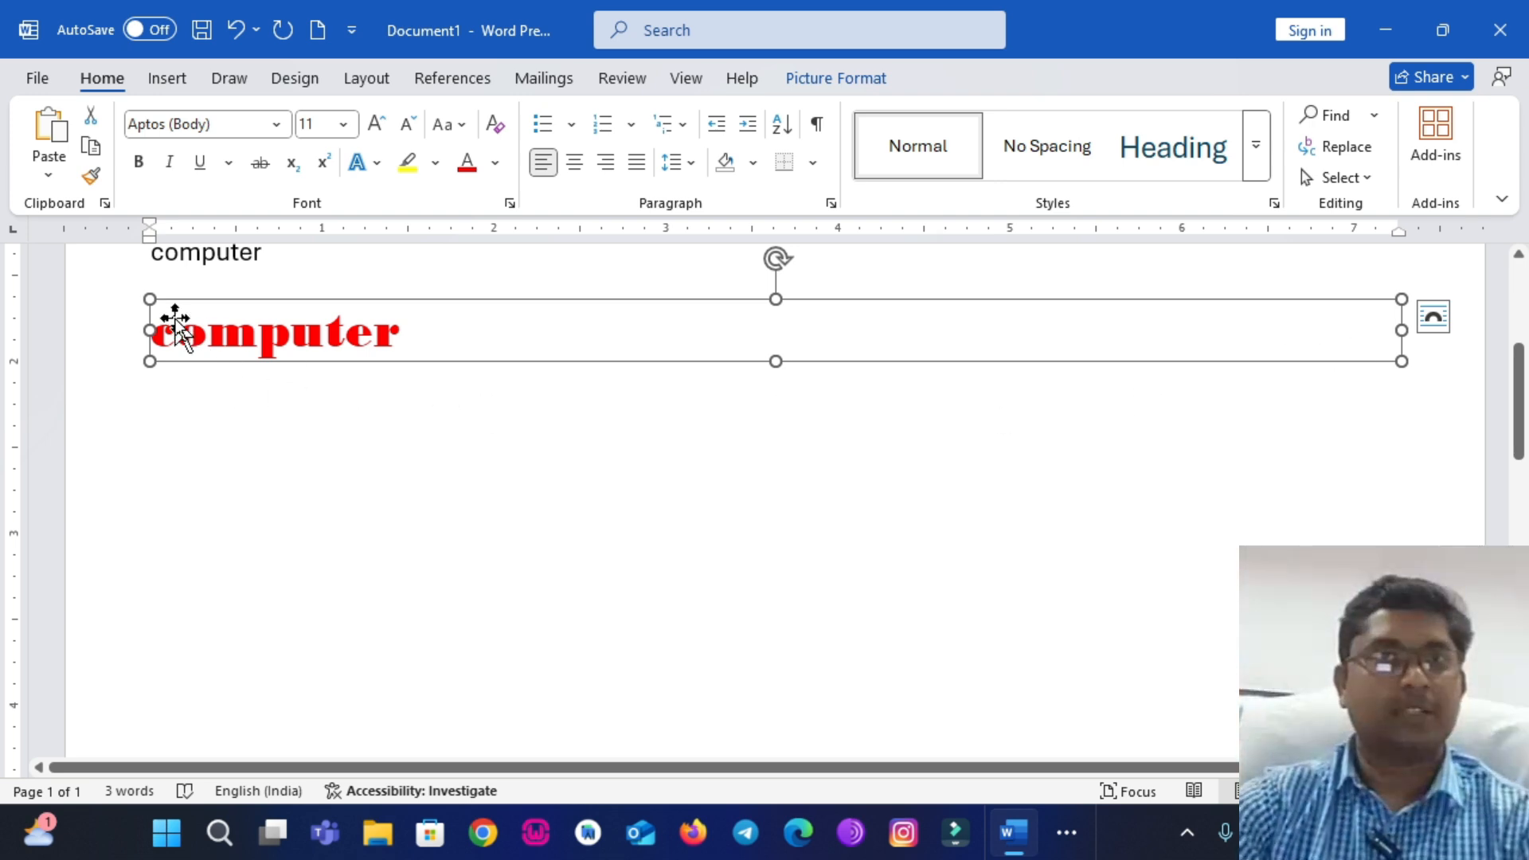
drag(148, 300, 290, 274)
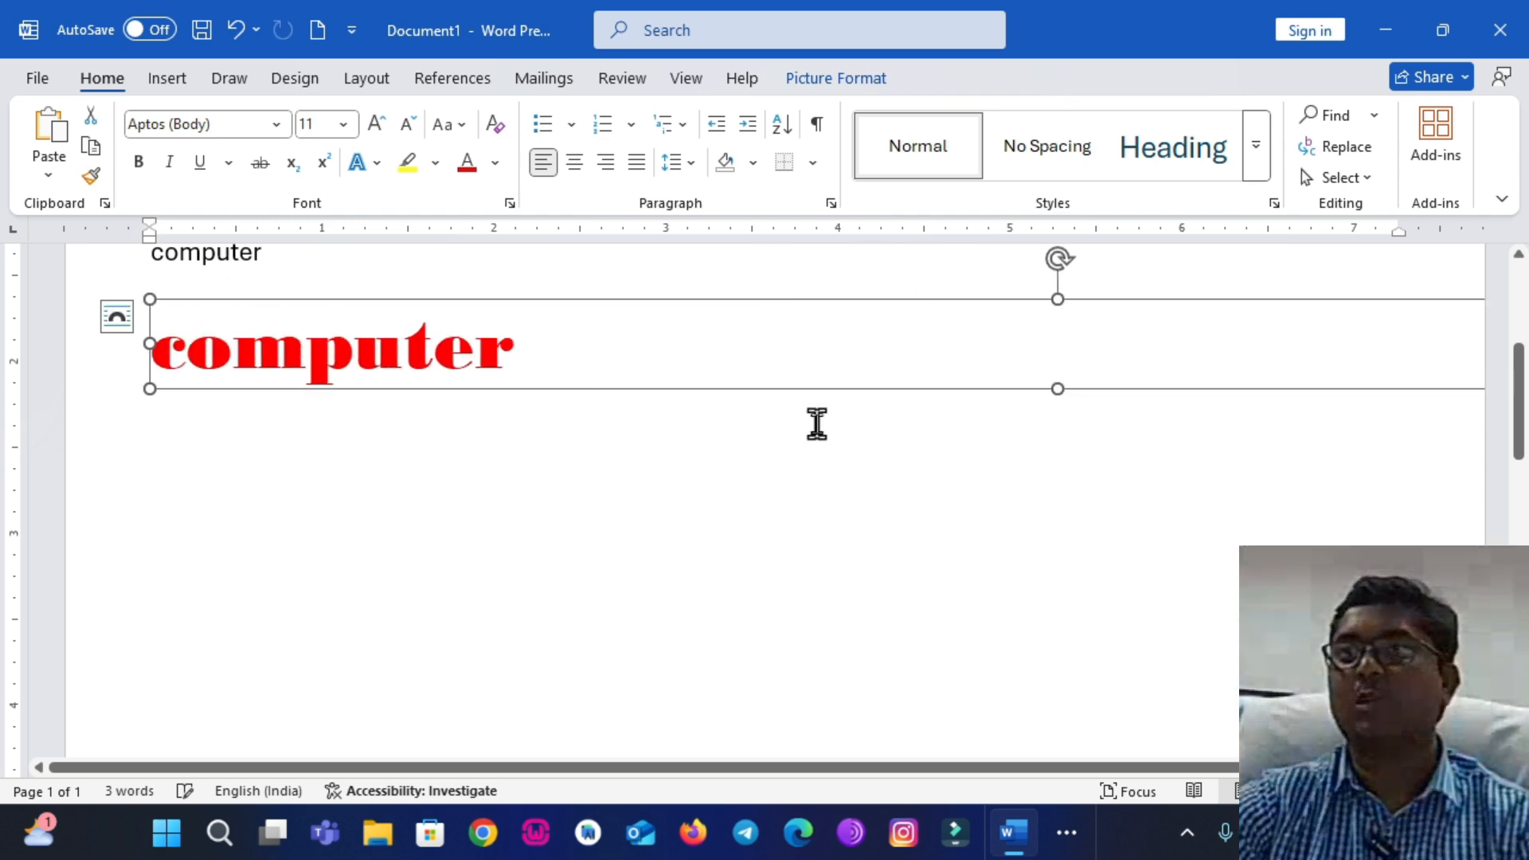
drag(1055, 390, 1041, 506)
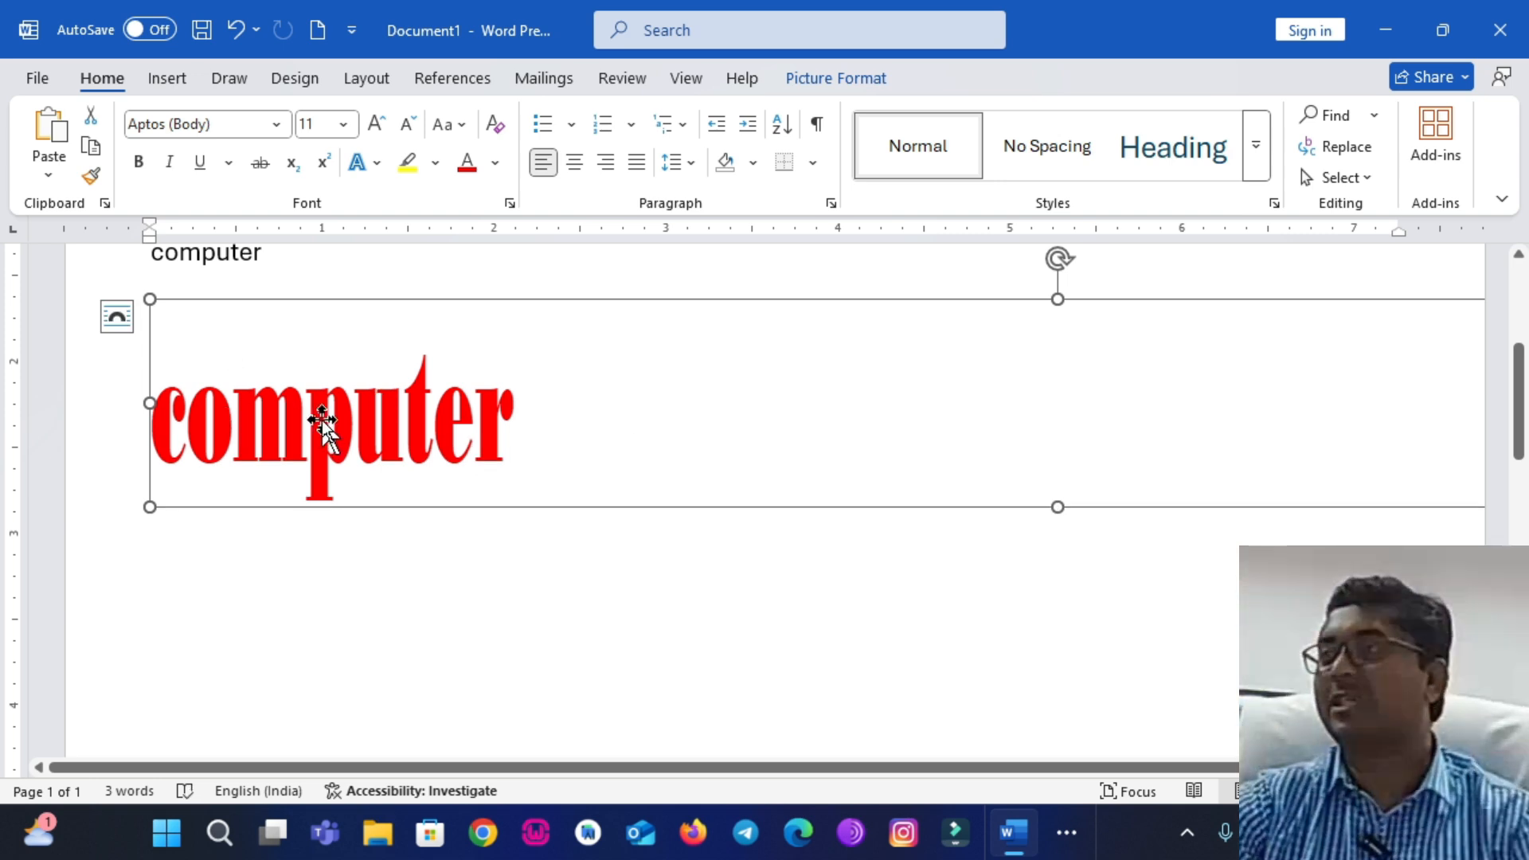
scroll(324, 423, up, 5)
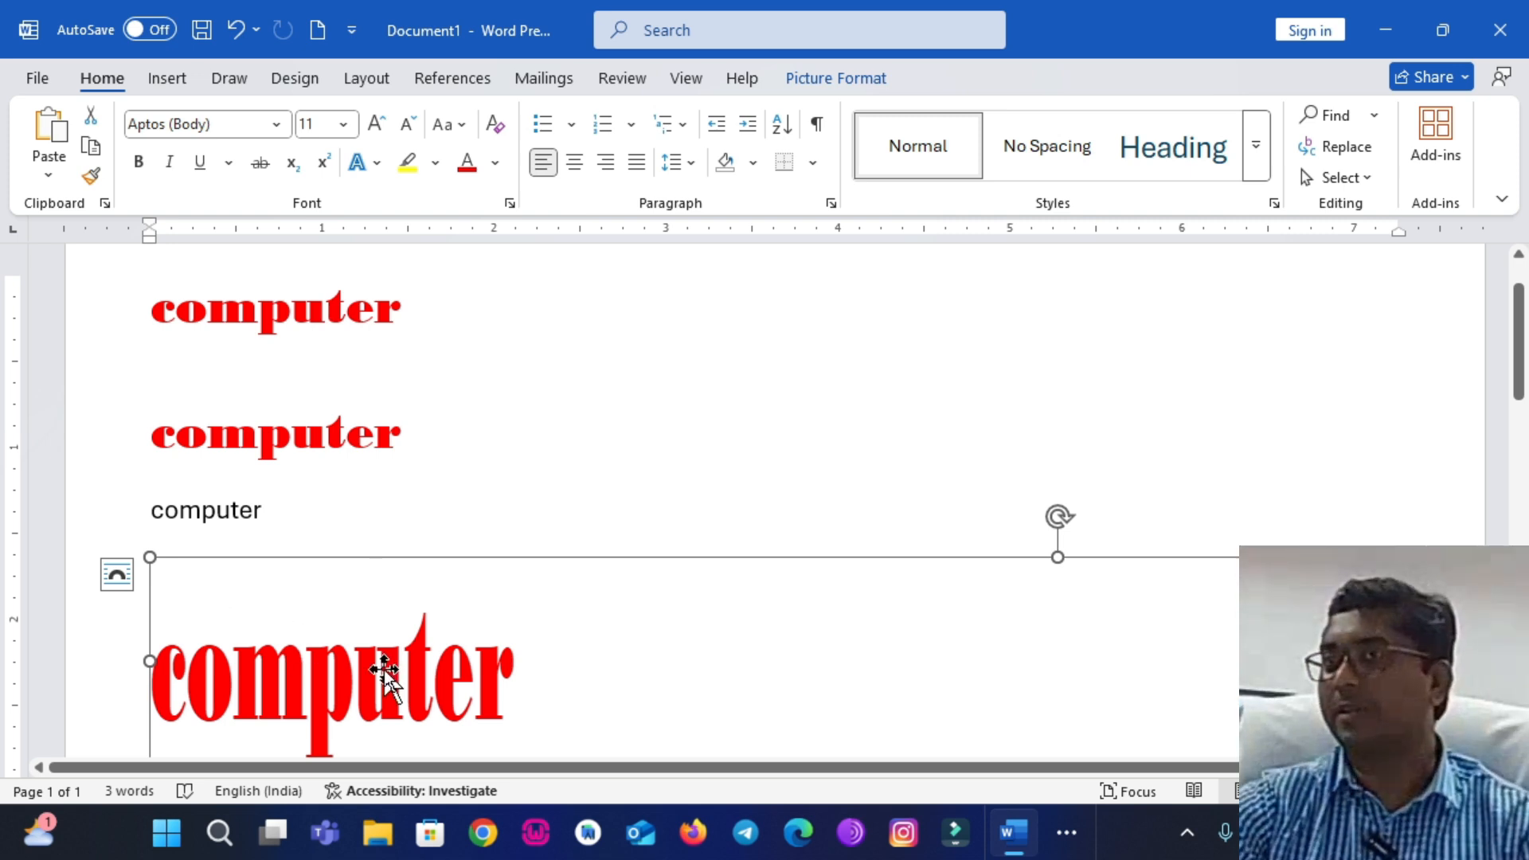
key(ctrl+z)
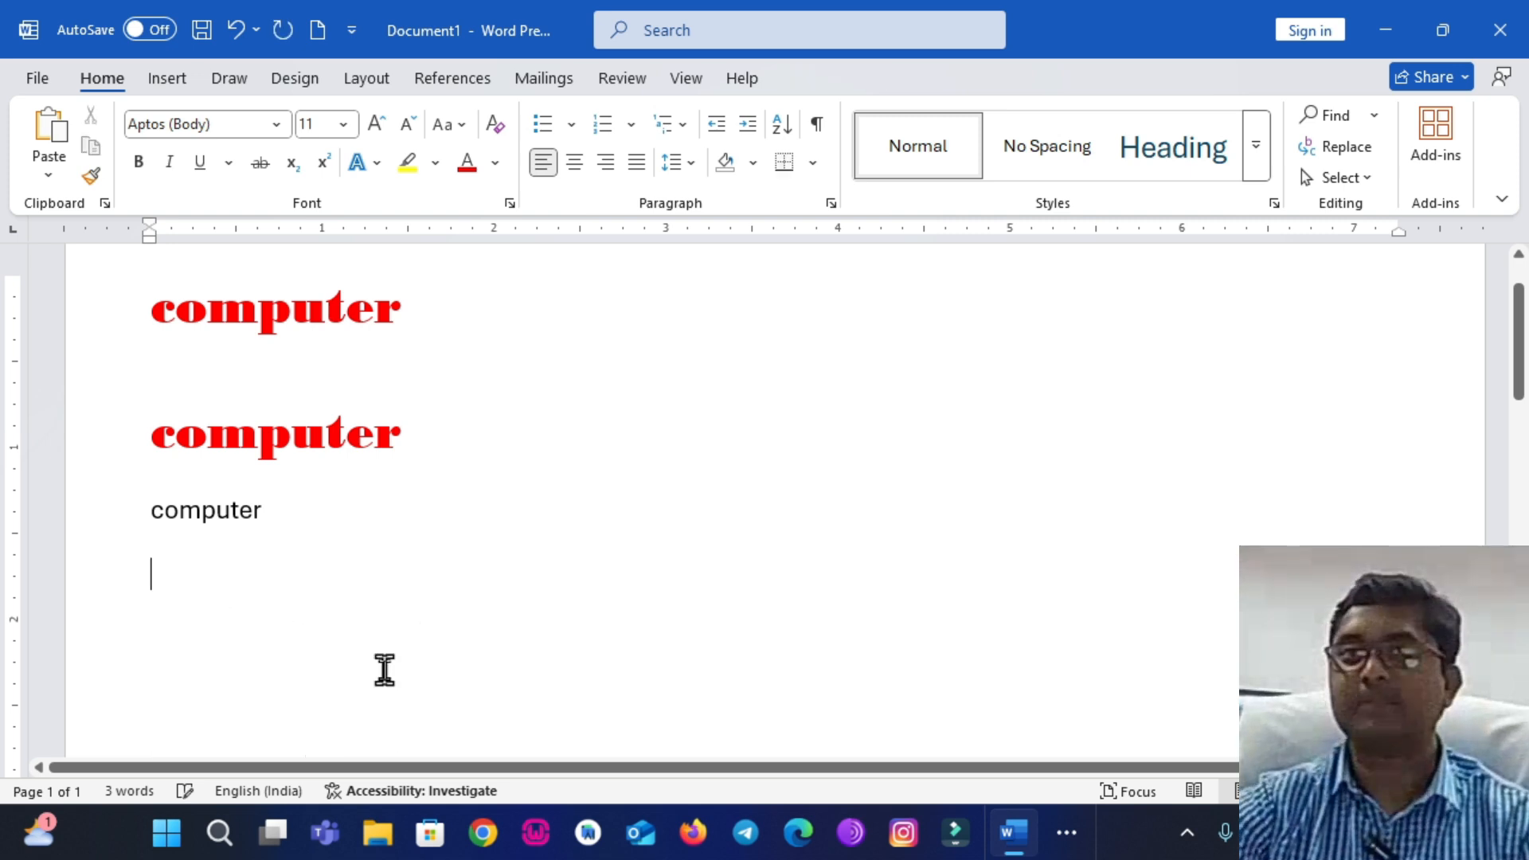
Open the Paste Special dialog for the copied word to view the HTML Format option.
click(27, 178)
click(99, 283)
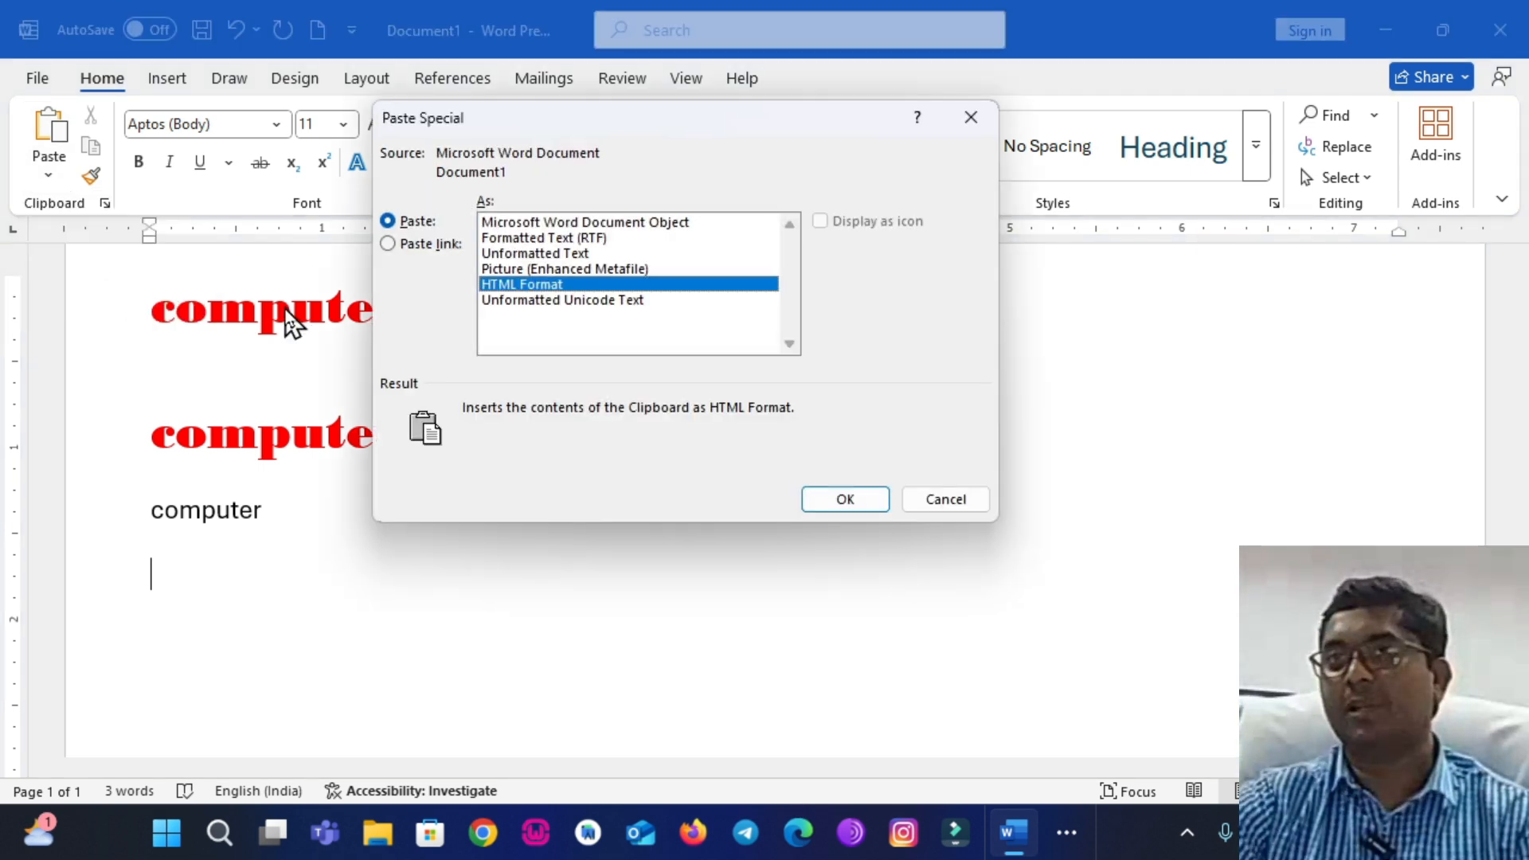
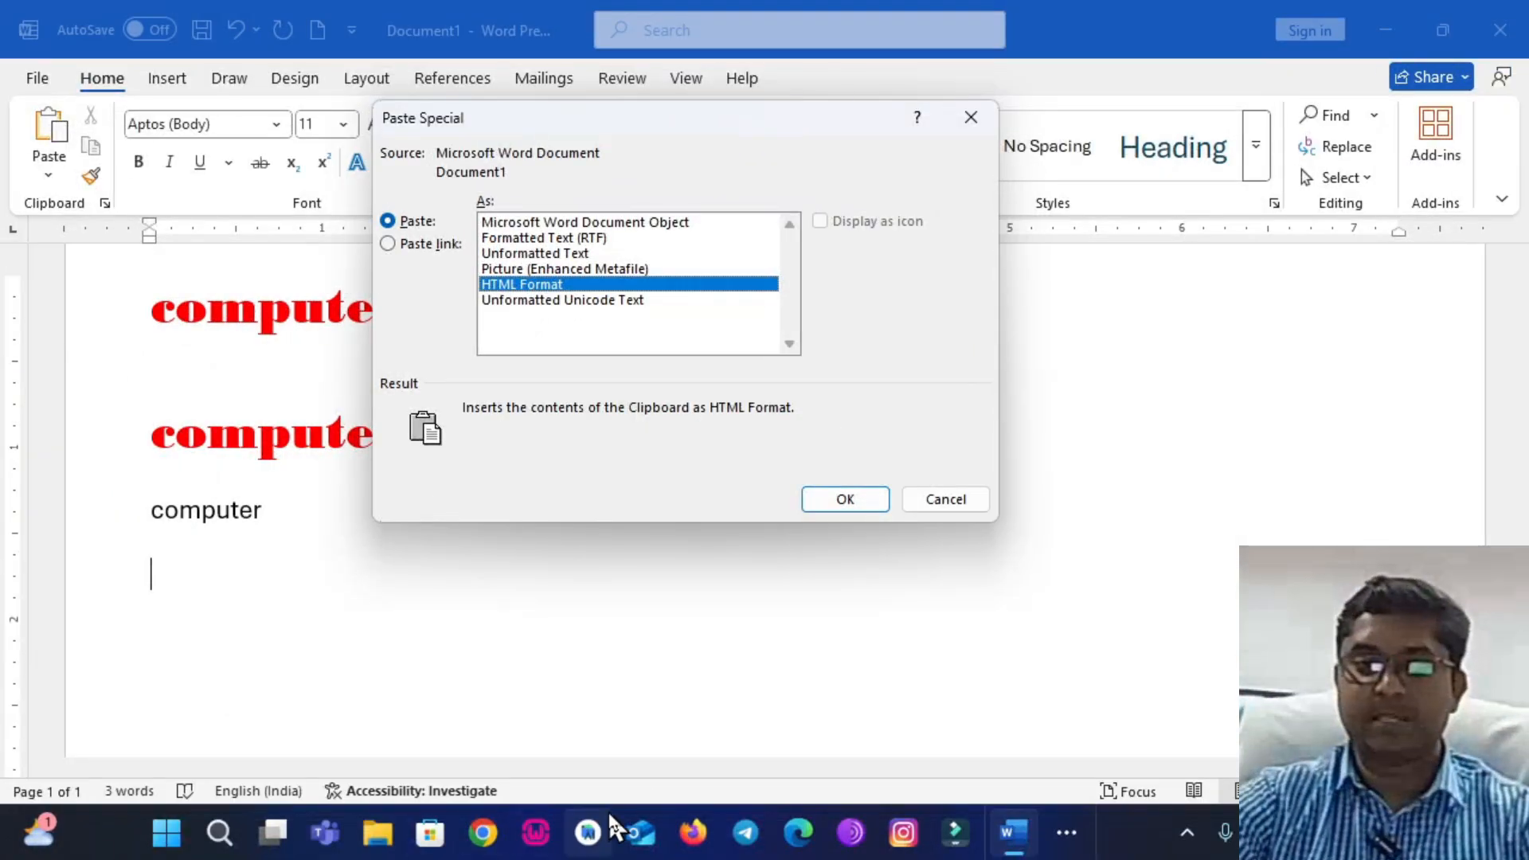
Switch to Chrome, open google.com and search for "google news".
click(483, 832)
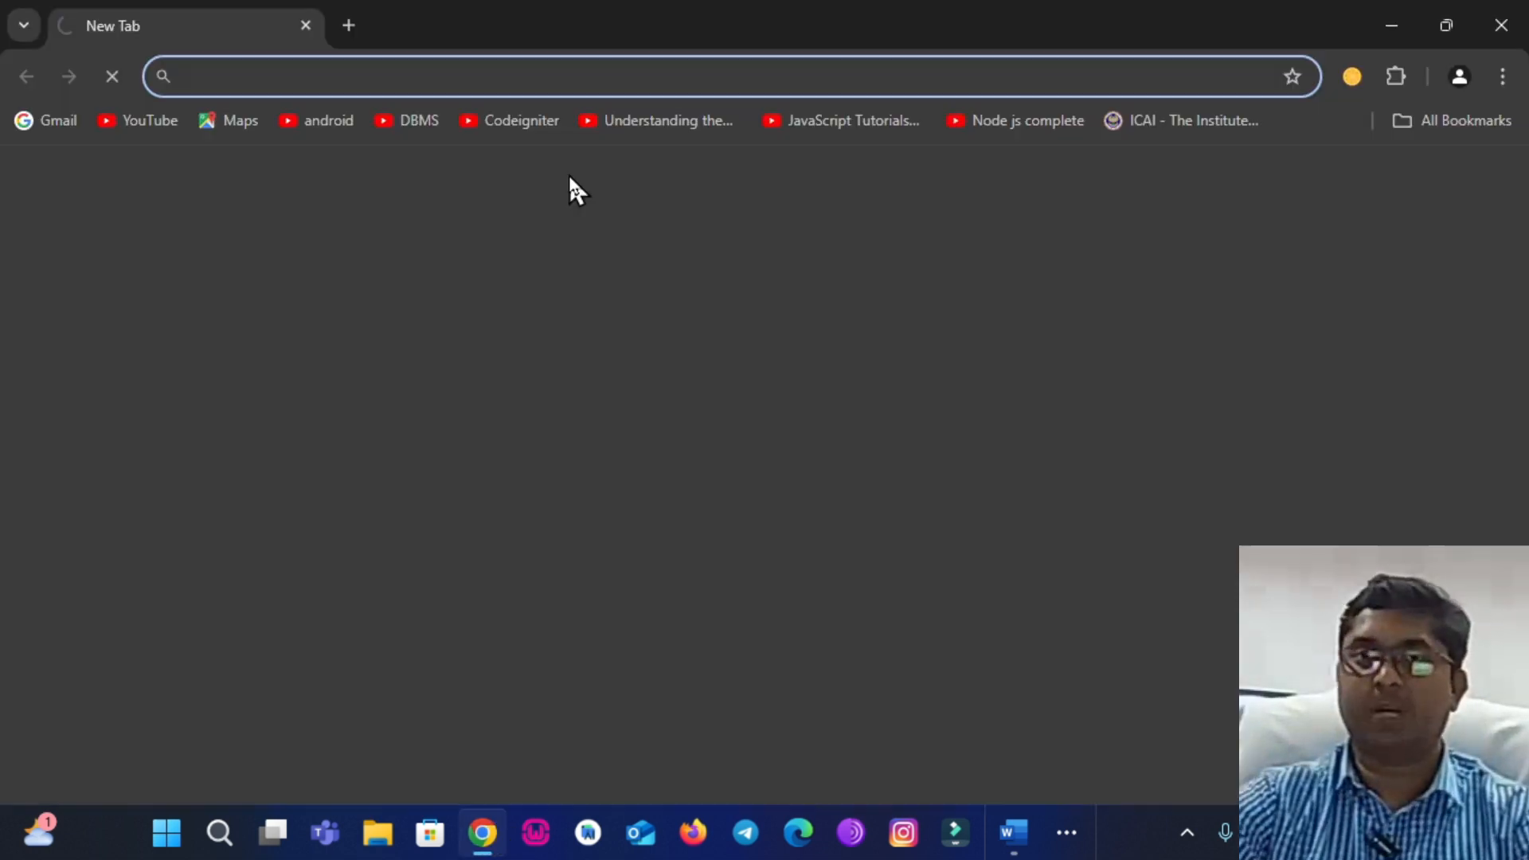
text(goo)
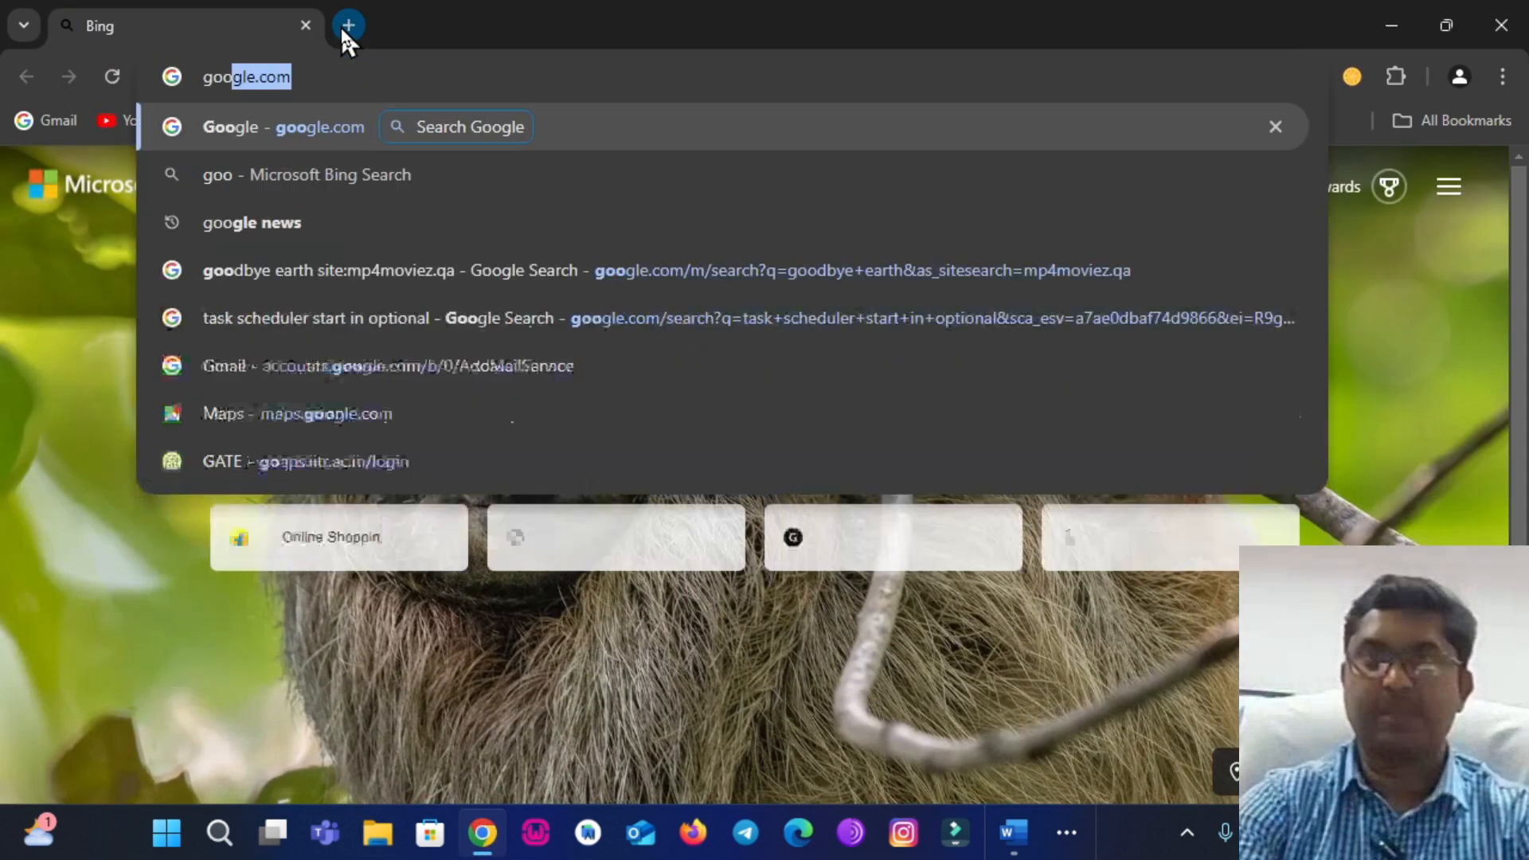
key(Return)
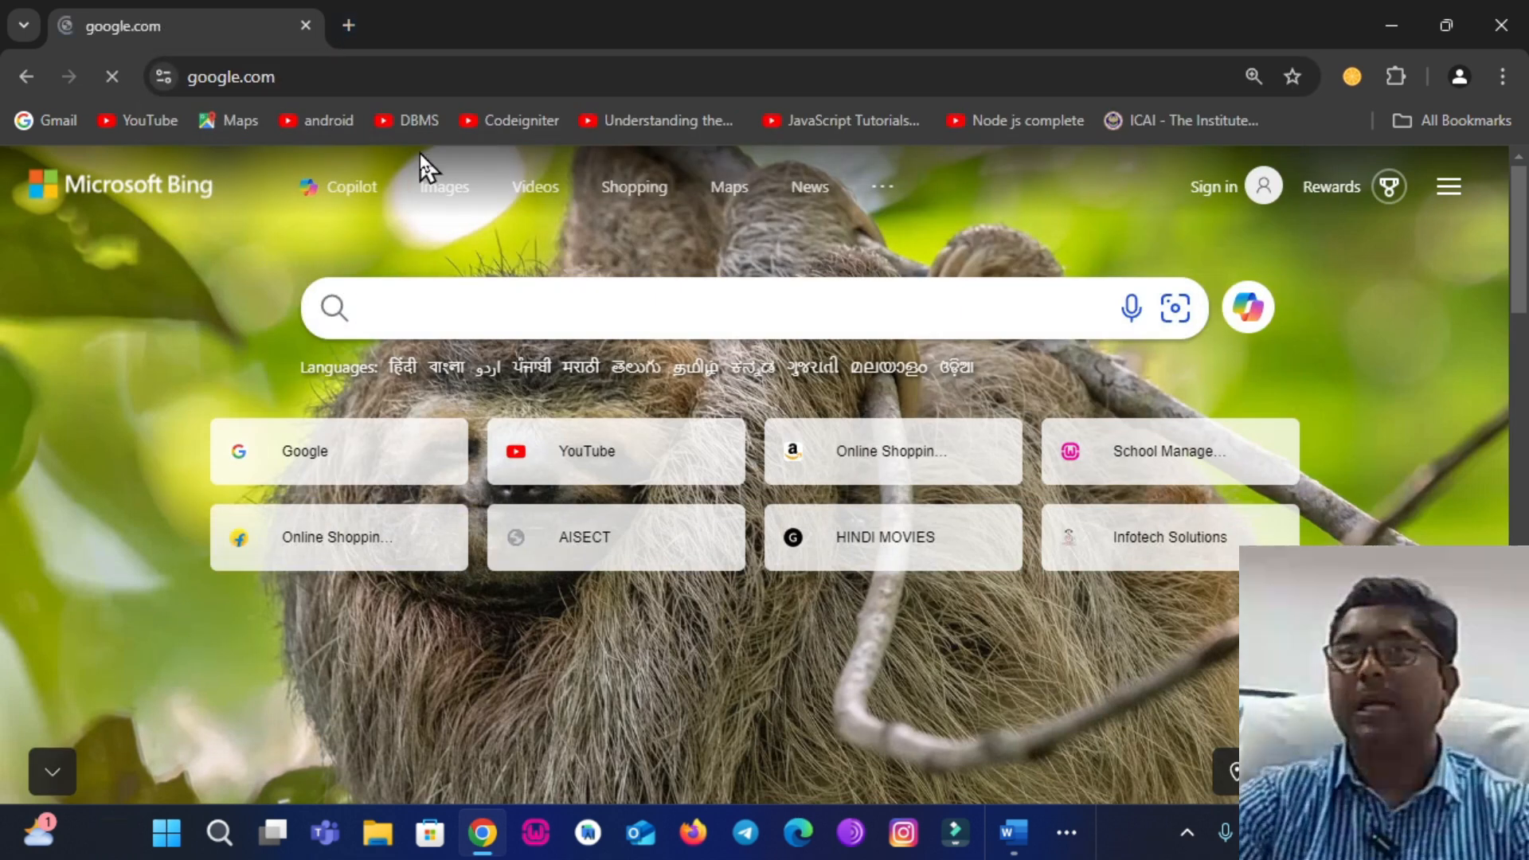
text(google news)
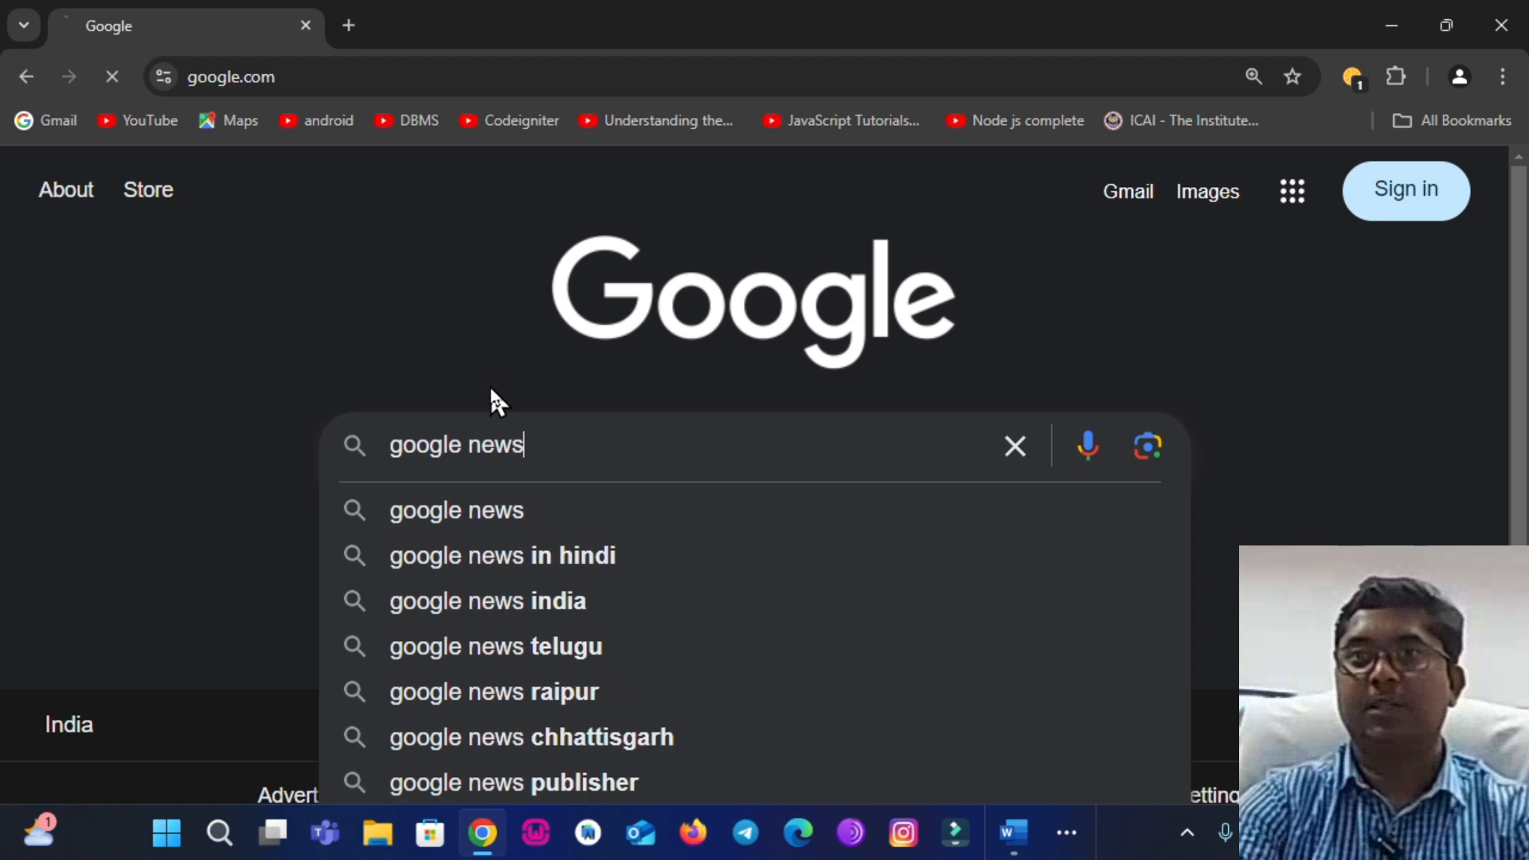
key(Return)
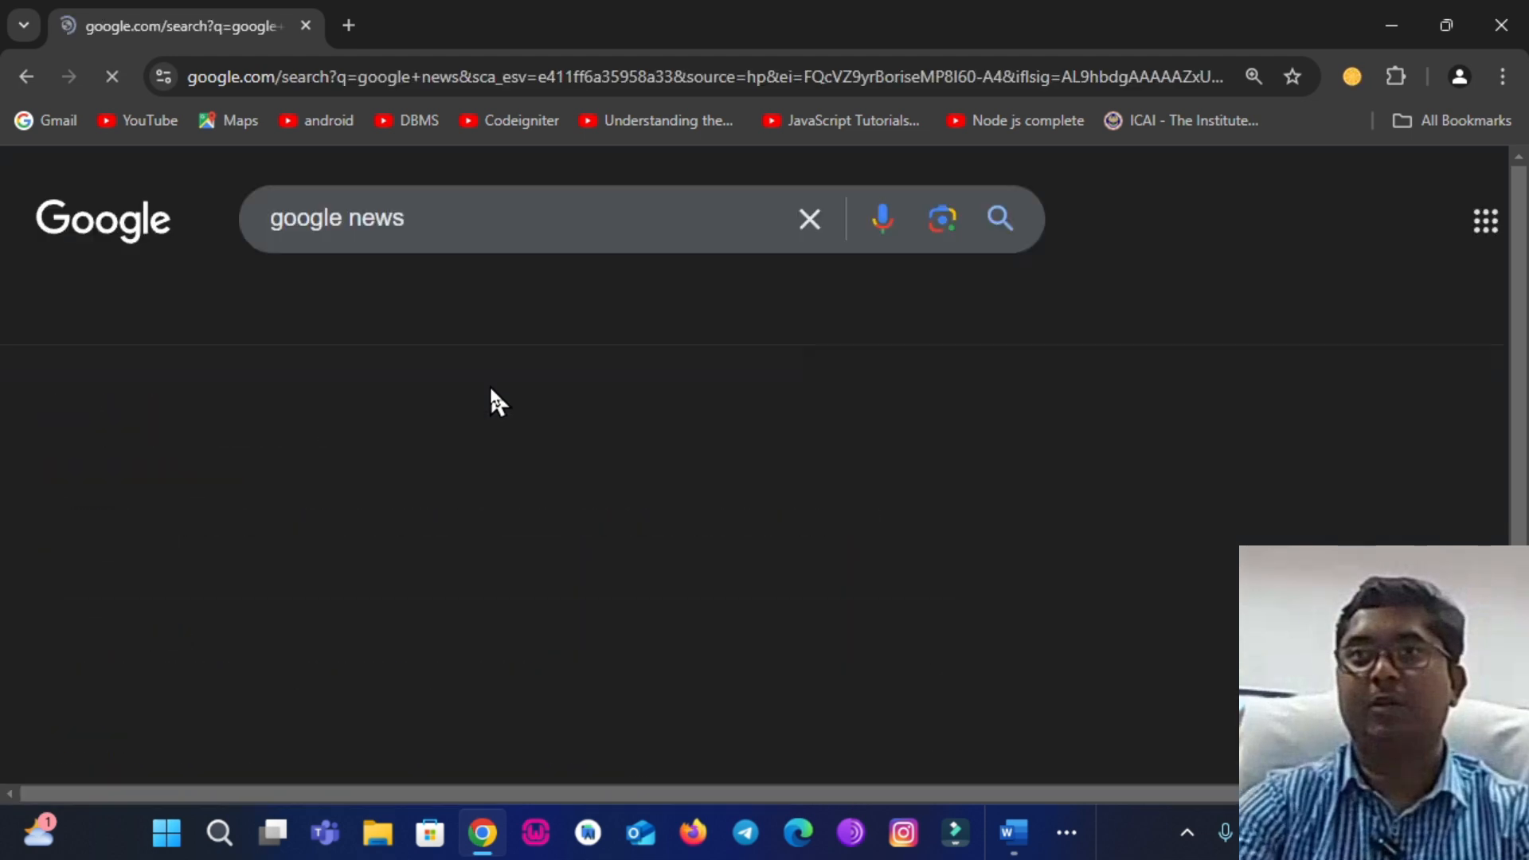
Open Google News from the search results and open the Hindustan Times article about the Delhi CRPF School blast.
click(135, 484)
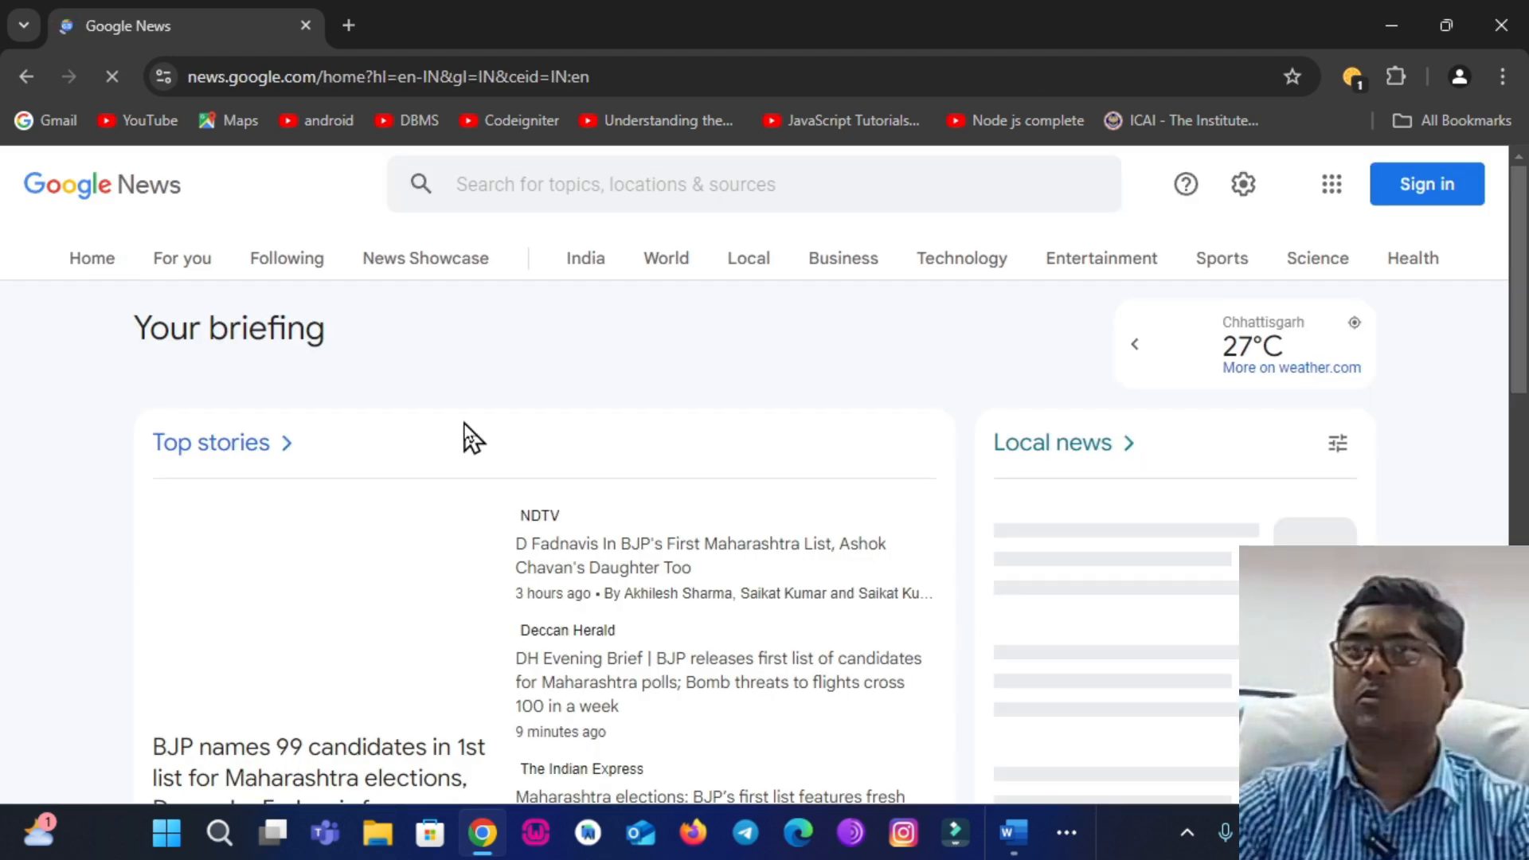
scroll(465, 423, down, 5)
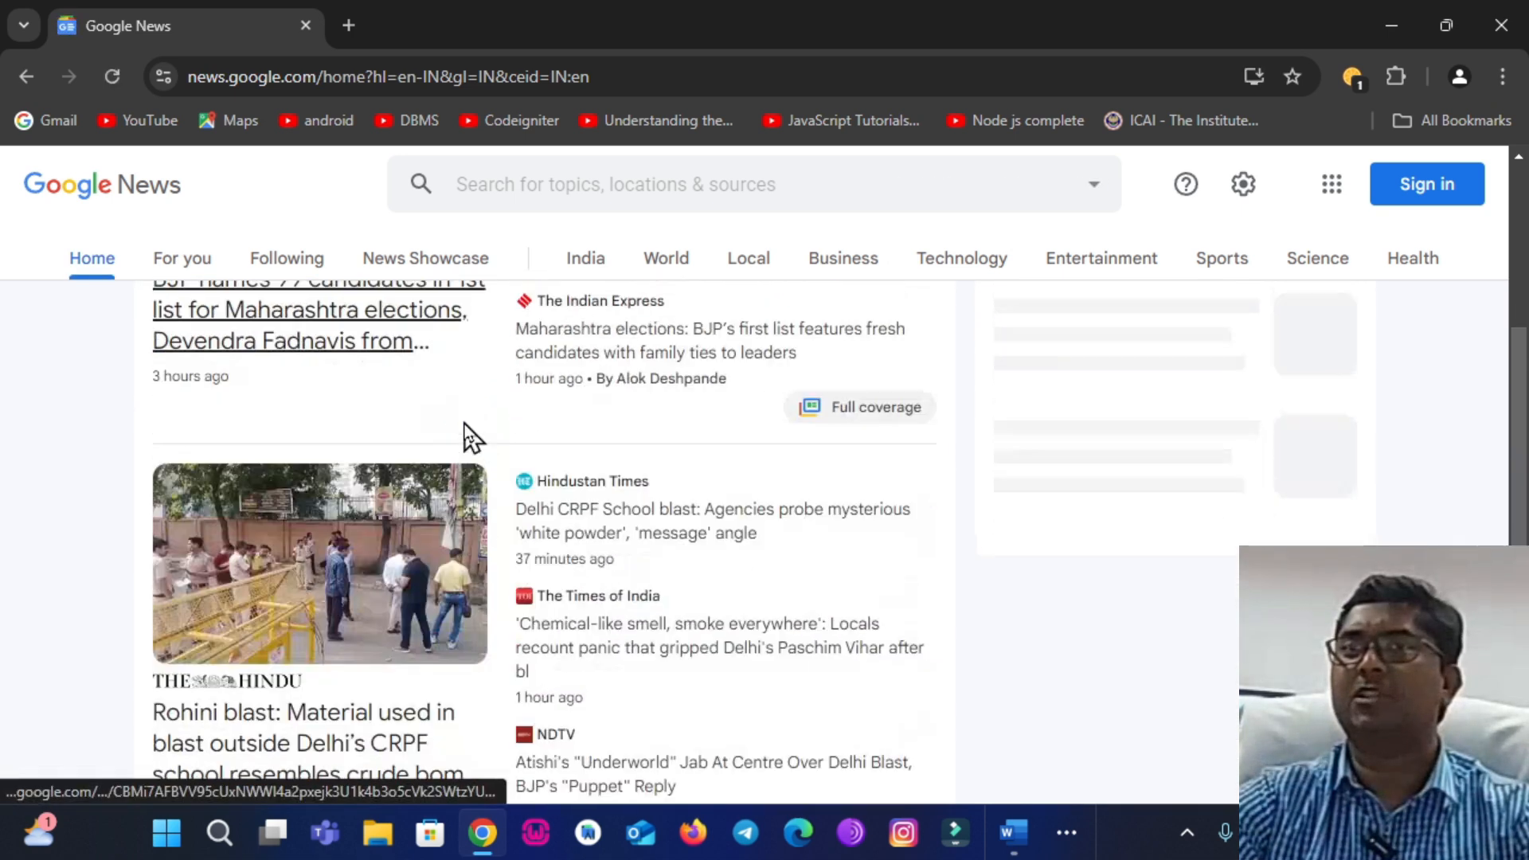
click(538, 505)
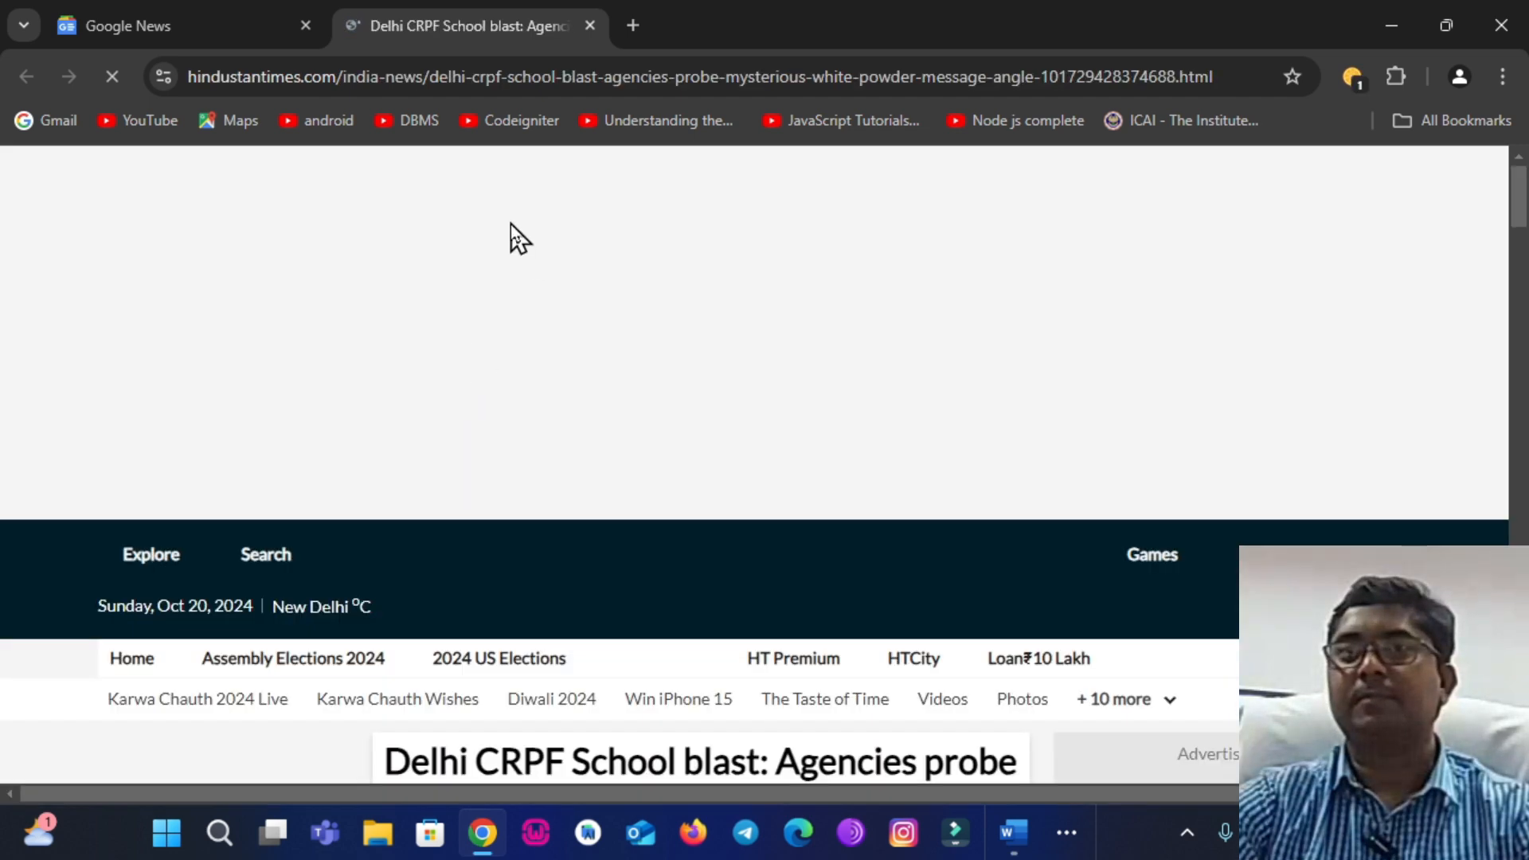
Copy the article text from "Delhi school blast:" down into the paragraph about the Forensic Science Laboratory experts.
scroll(519, 407, down, 5)
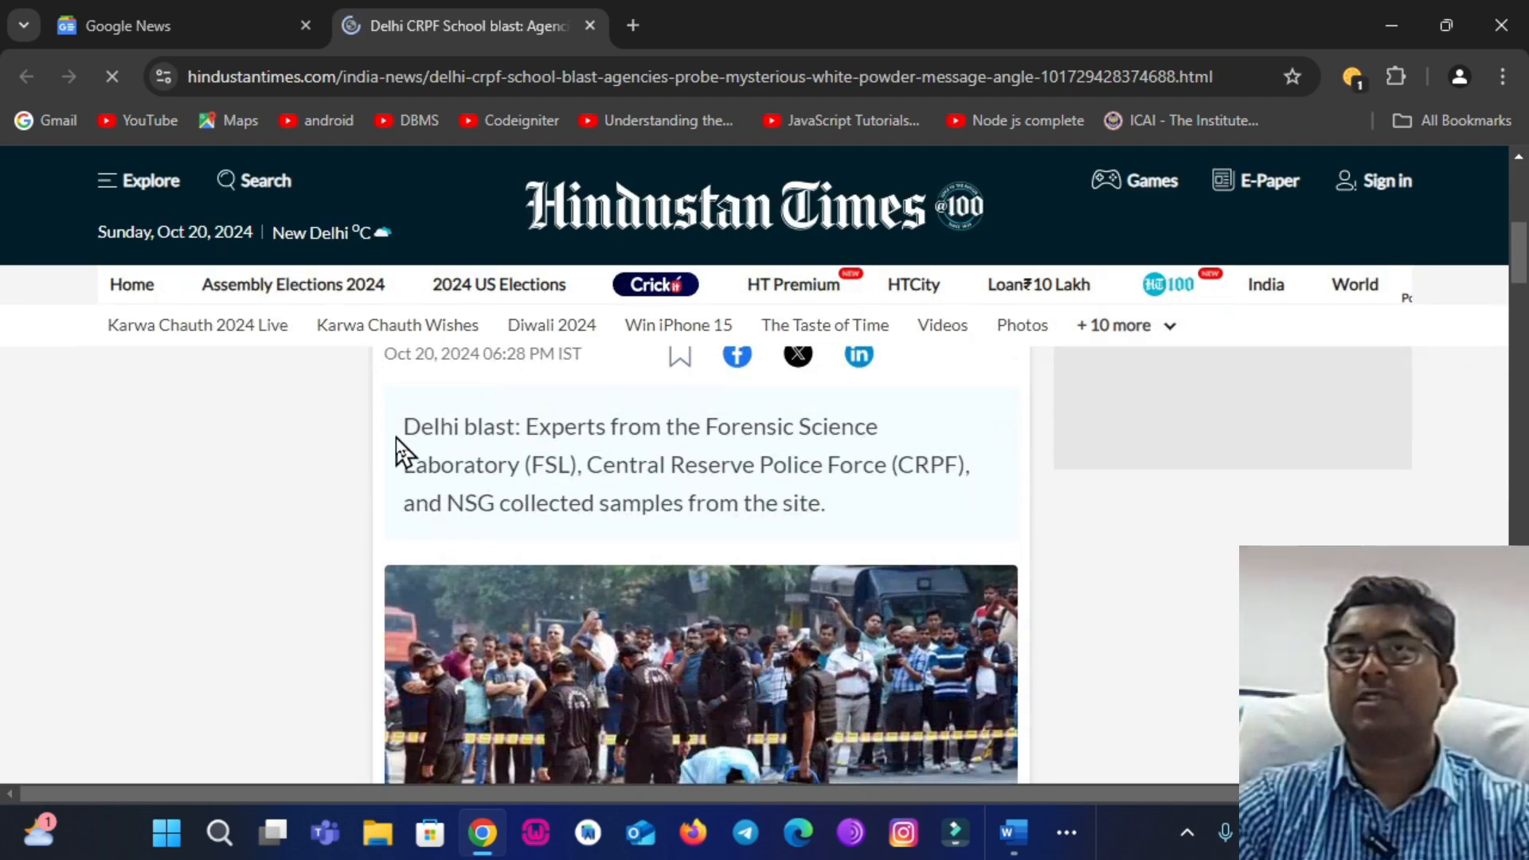
scroll(406, 437, down, 8)
scroll(422, 429, up, 2)
scroll(421, 428, down, 3)
scroll(422, 429, up, 3)
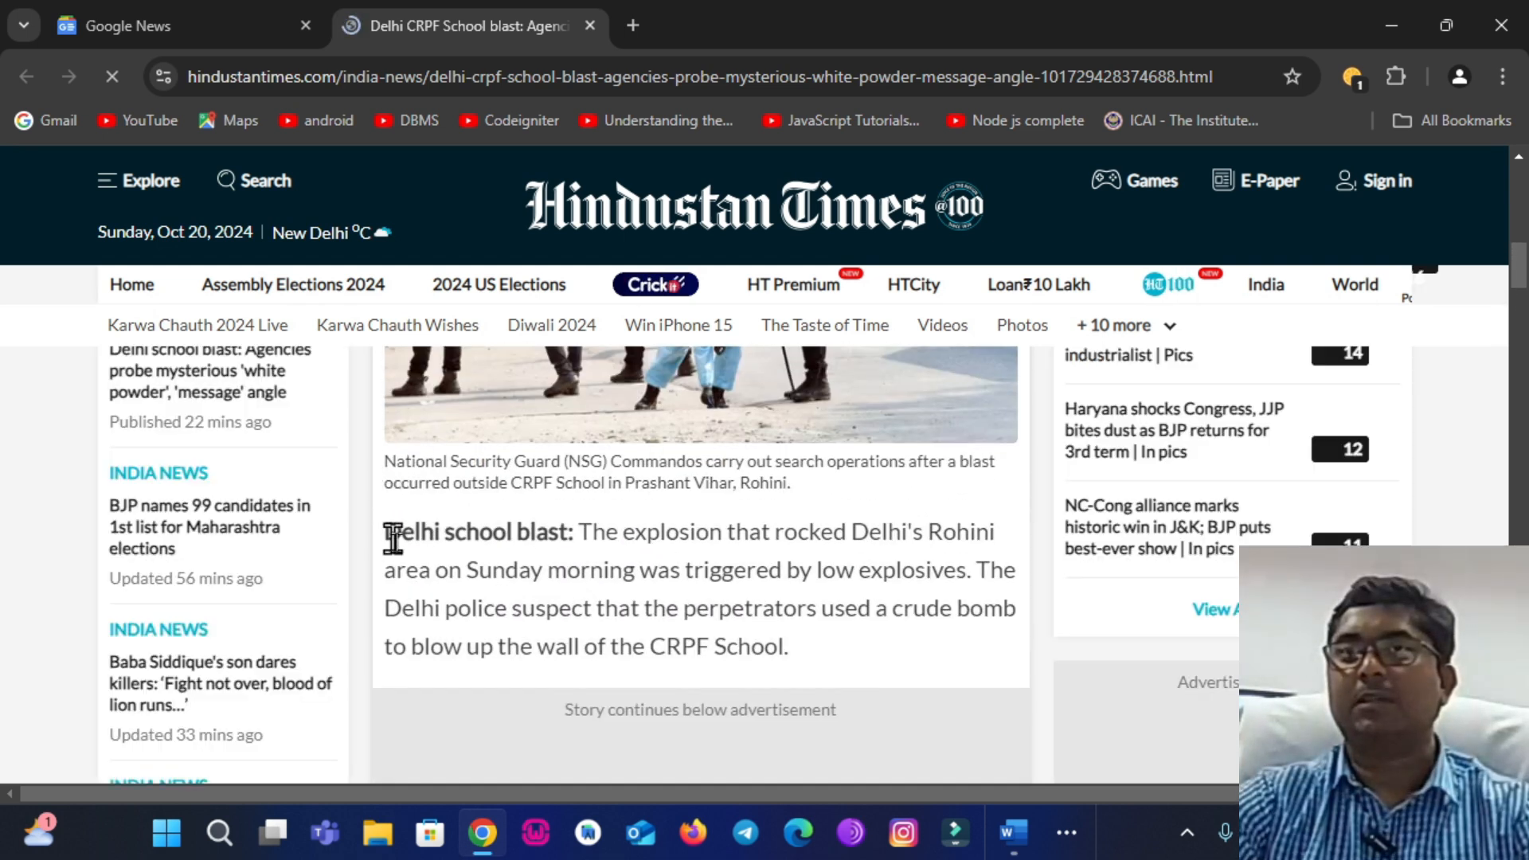
drag(392, 531, 836, 687)
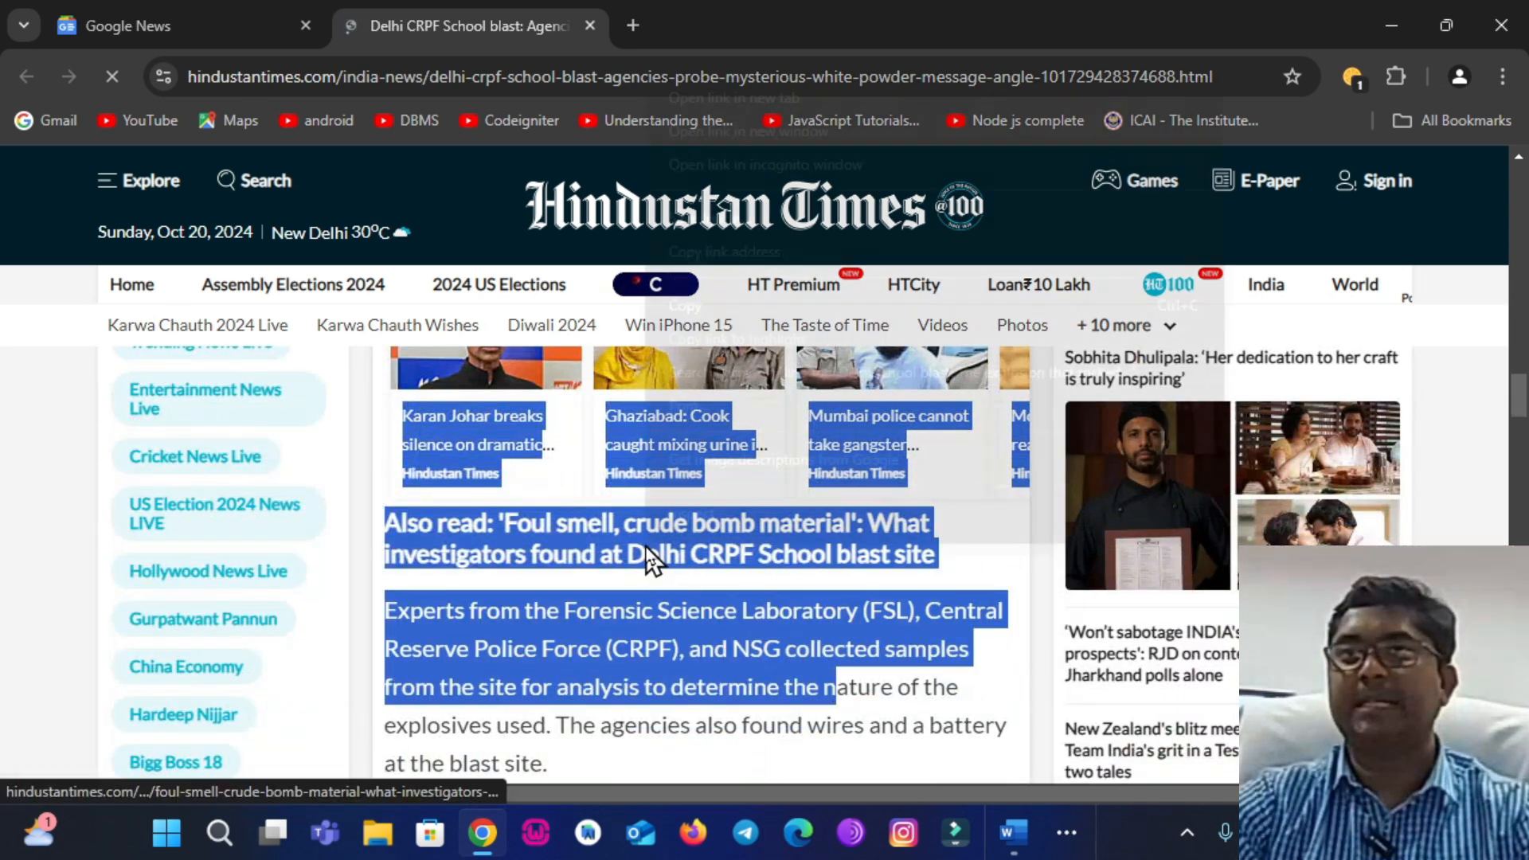
right_click(647, 541)
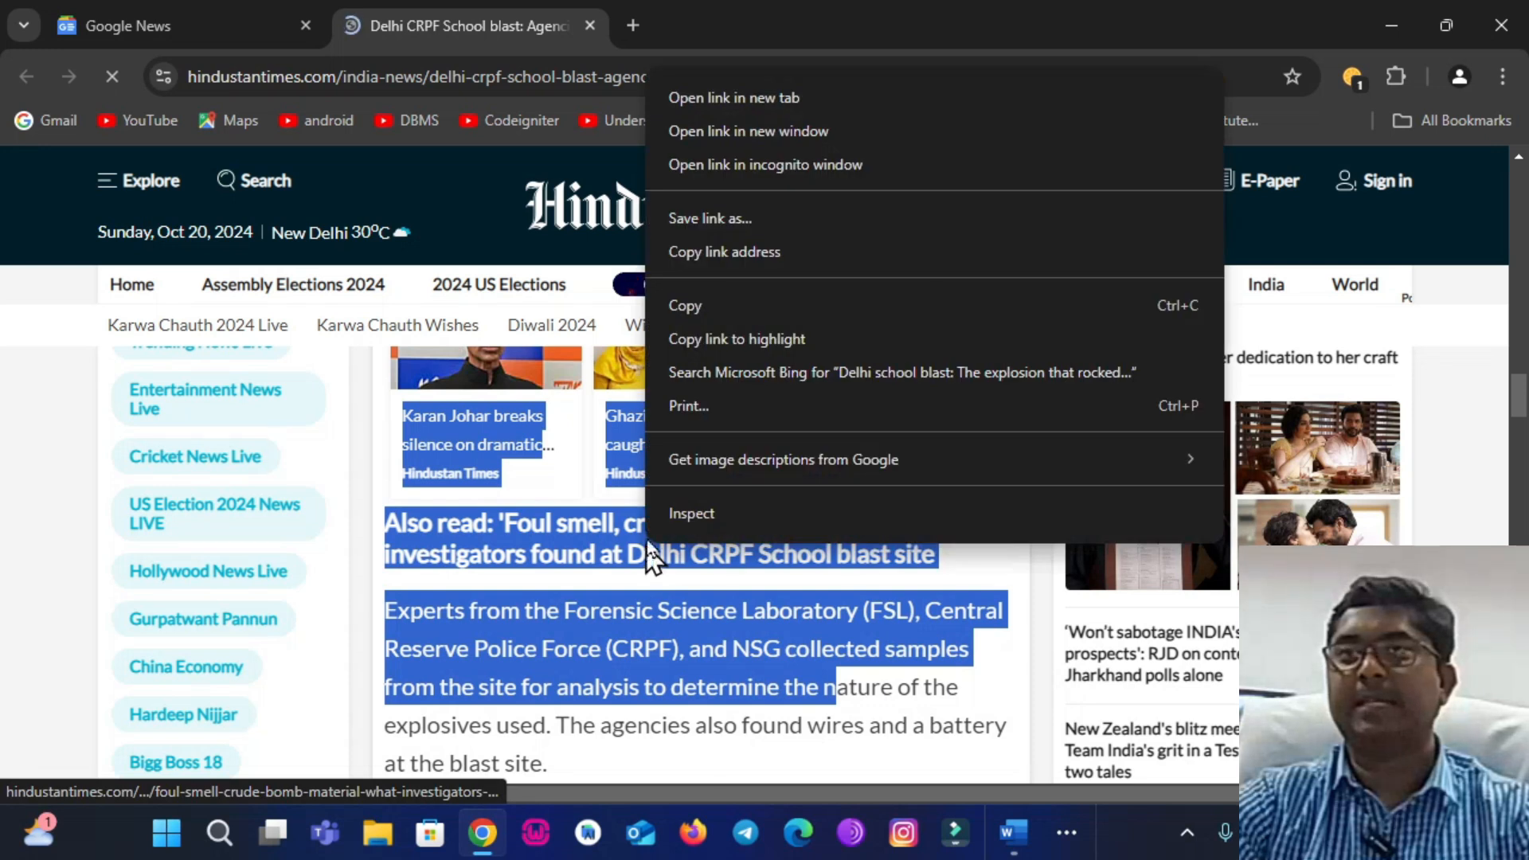
click(671, 308)
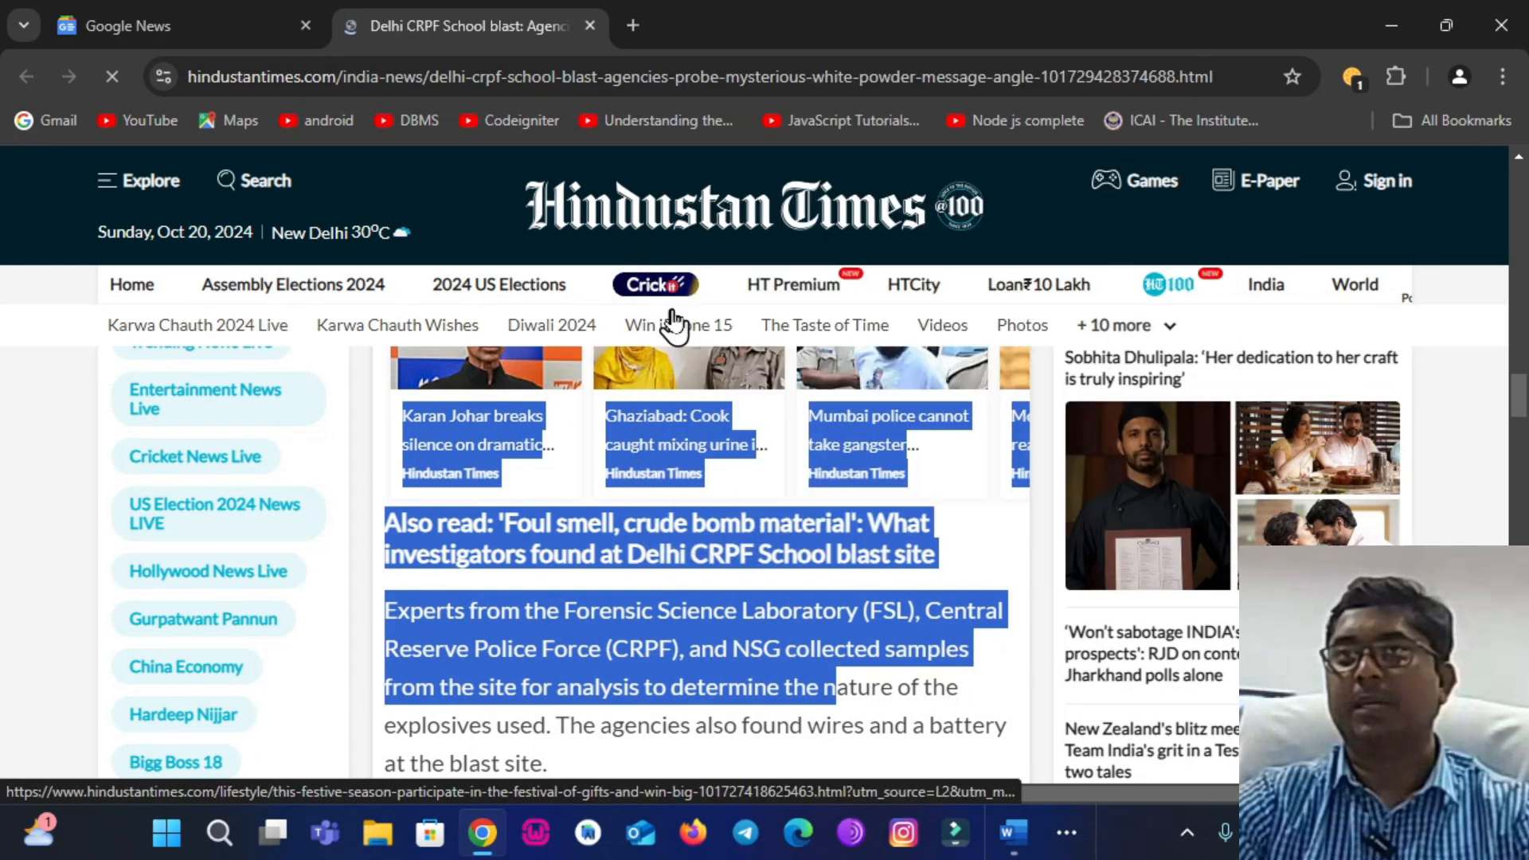
Switch back to Word, dismiss the open Paste Special dialog and delete all of the document's content.
click(1011, 832)
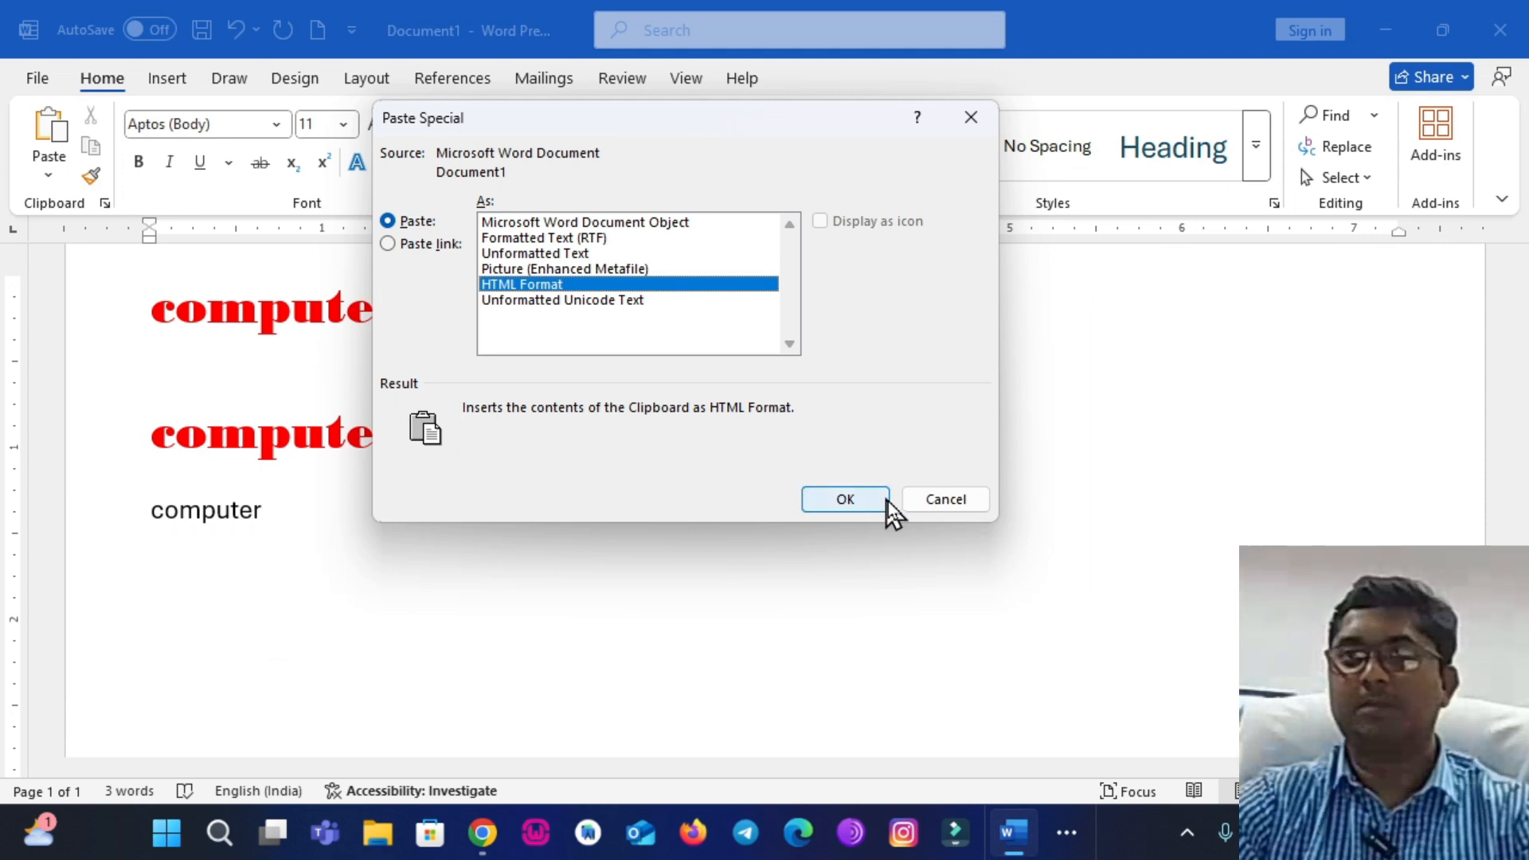
click(914, 507)
key(ctrl+a)
key(Delete)
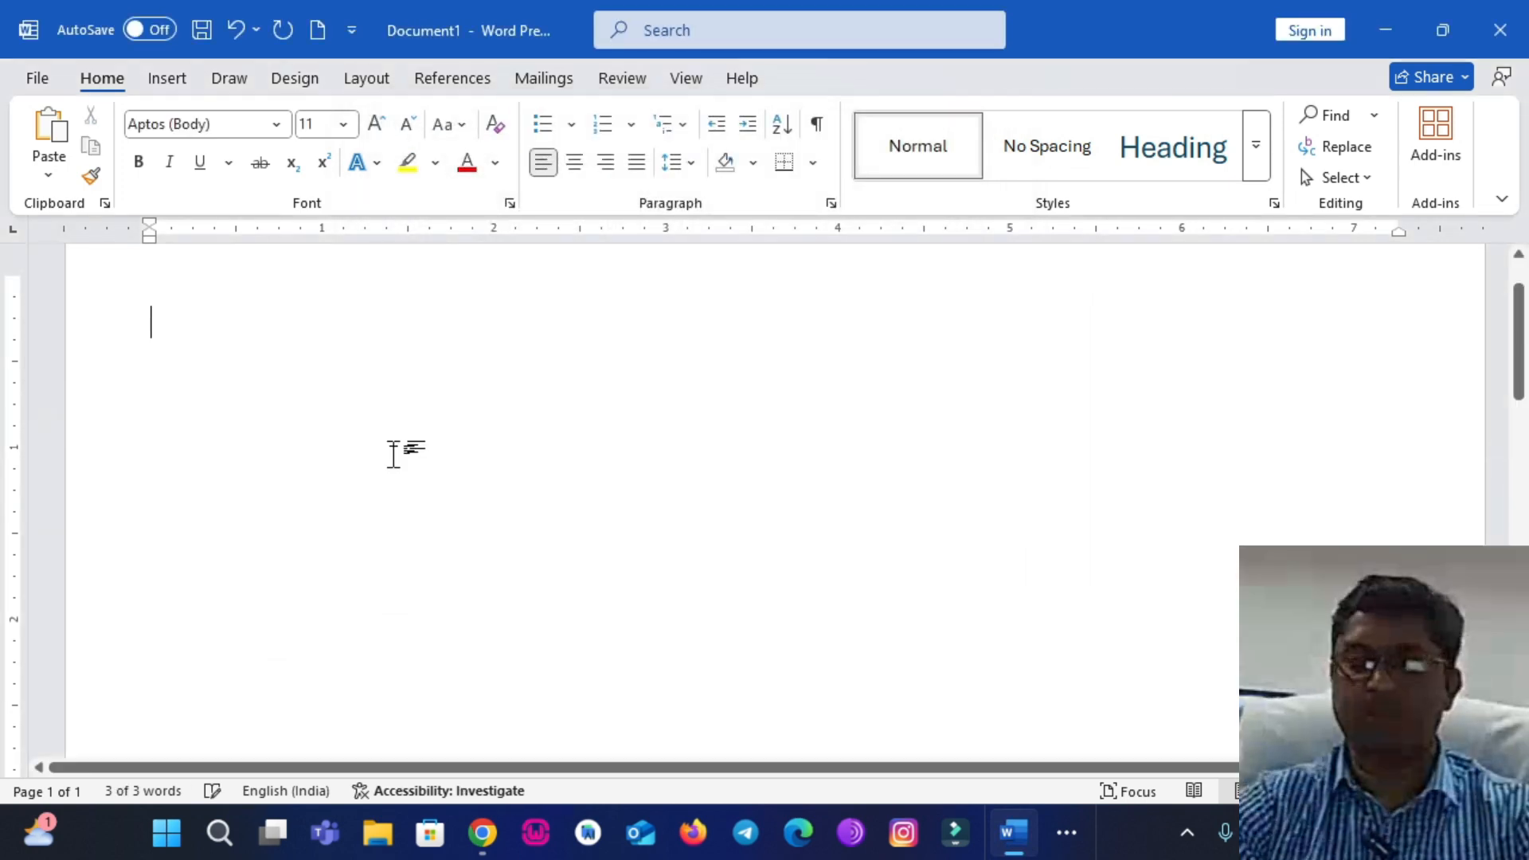
Paste the copied web article into the empty document as HTML Format using Paste Special.
click(56, 169)
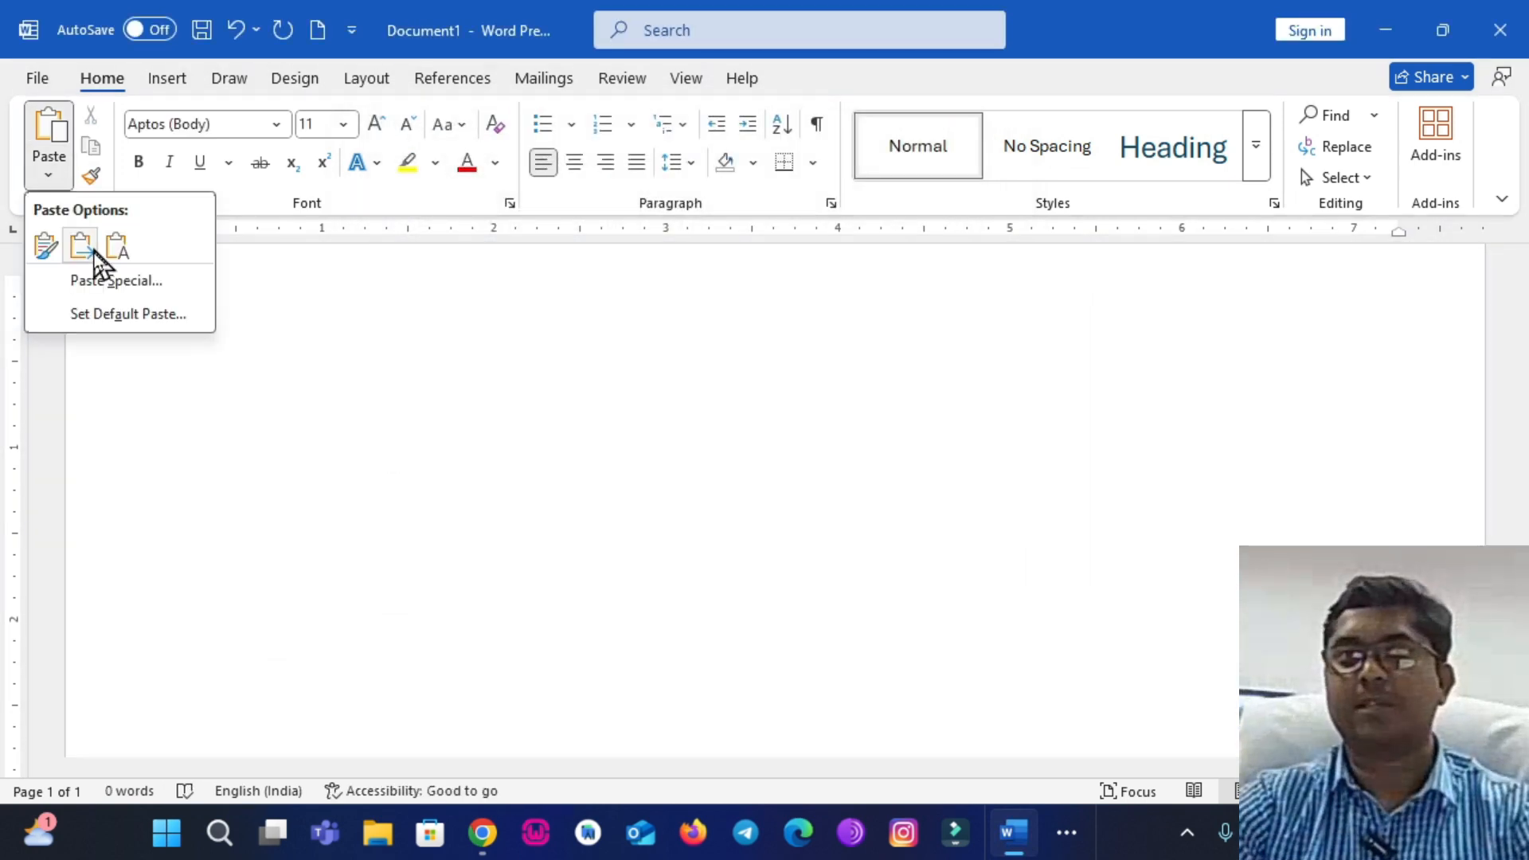
click(103, 282)
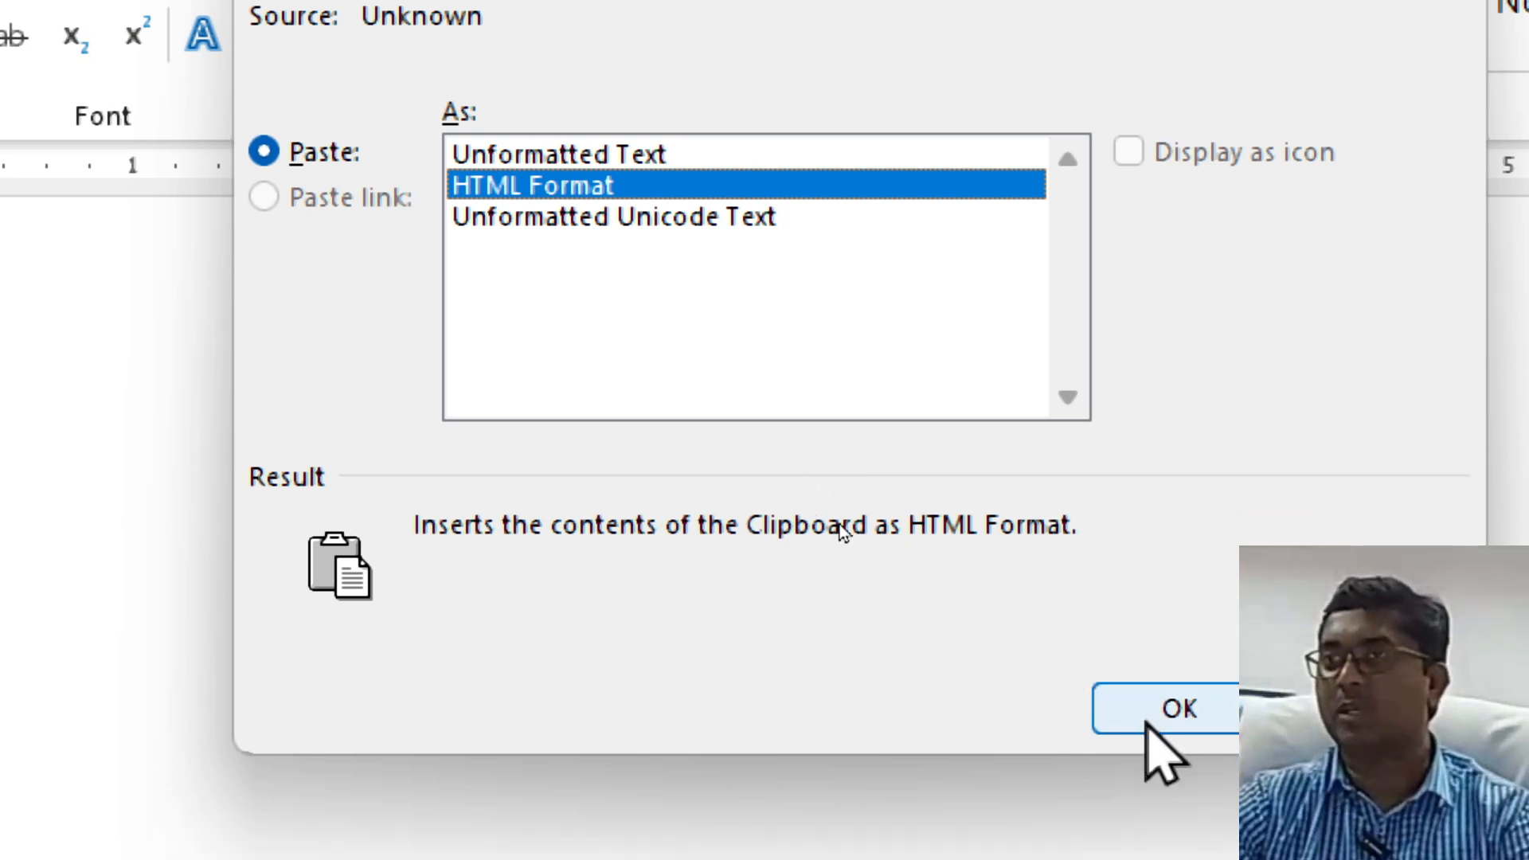
click(1179, 709)
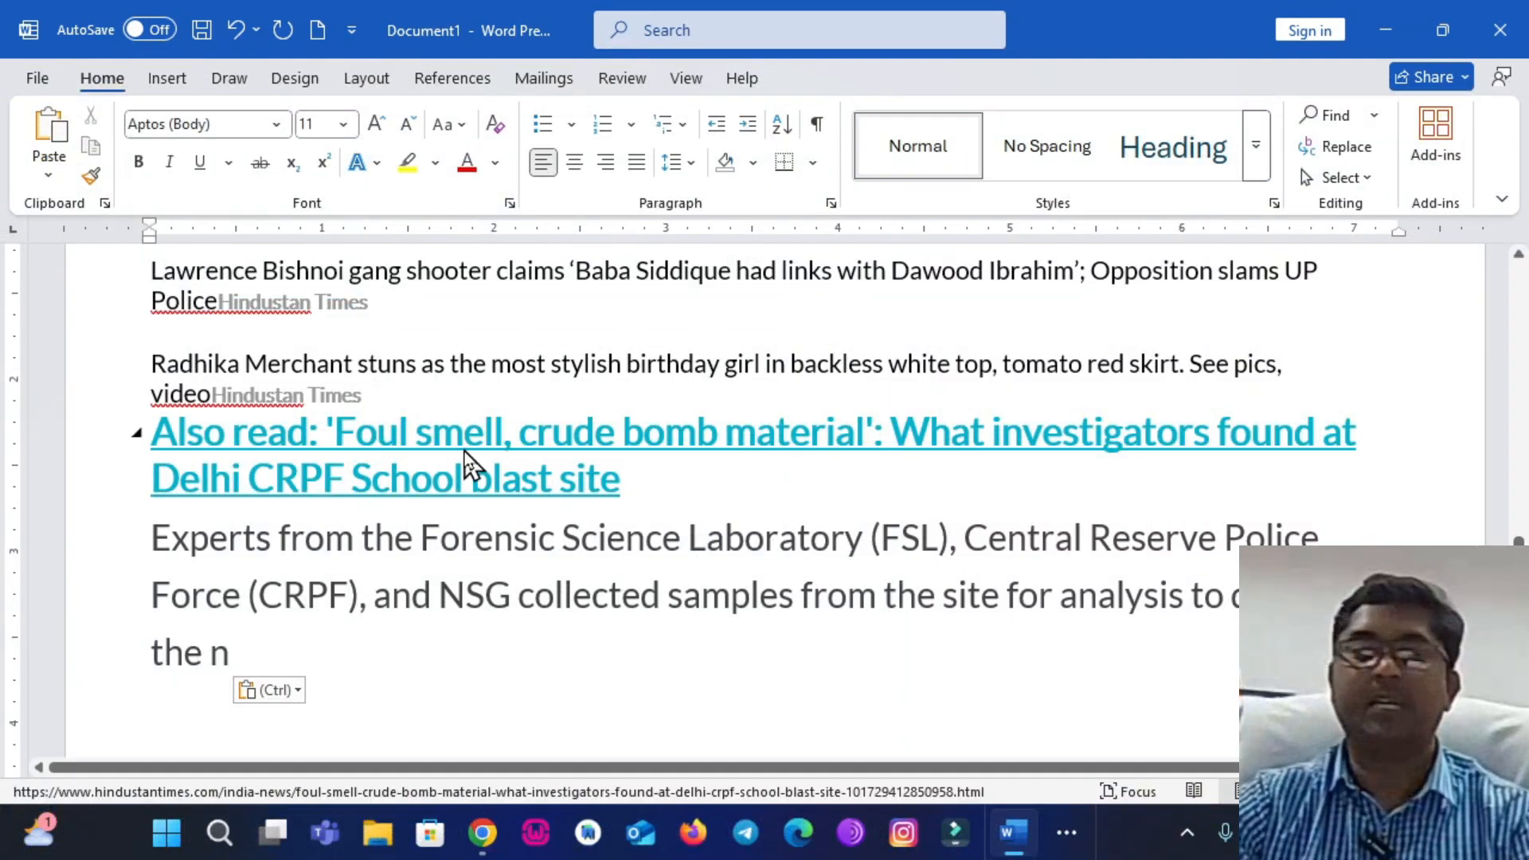
Look through the pasted HTML article to examine how its text formatting, photo and hyperlinks were carried over.
scroll(472, 438, up, 8)
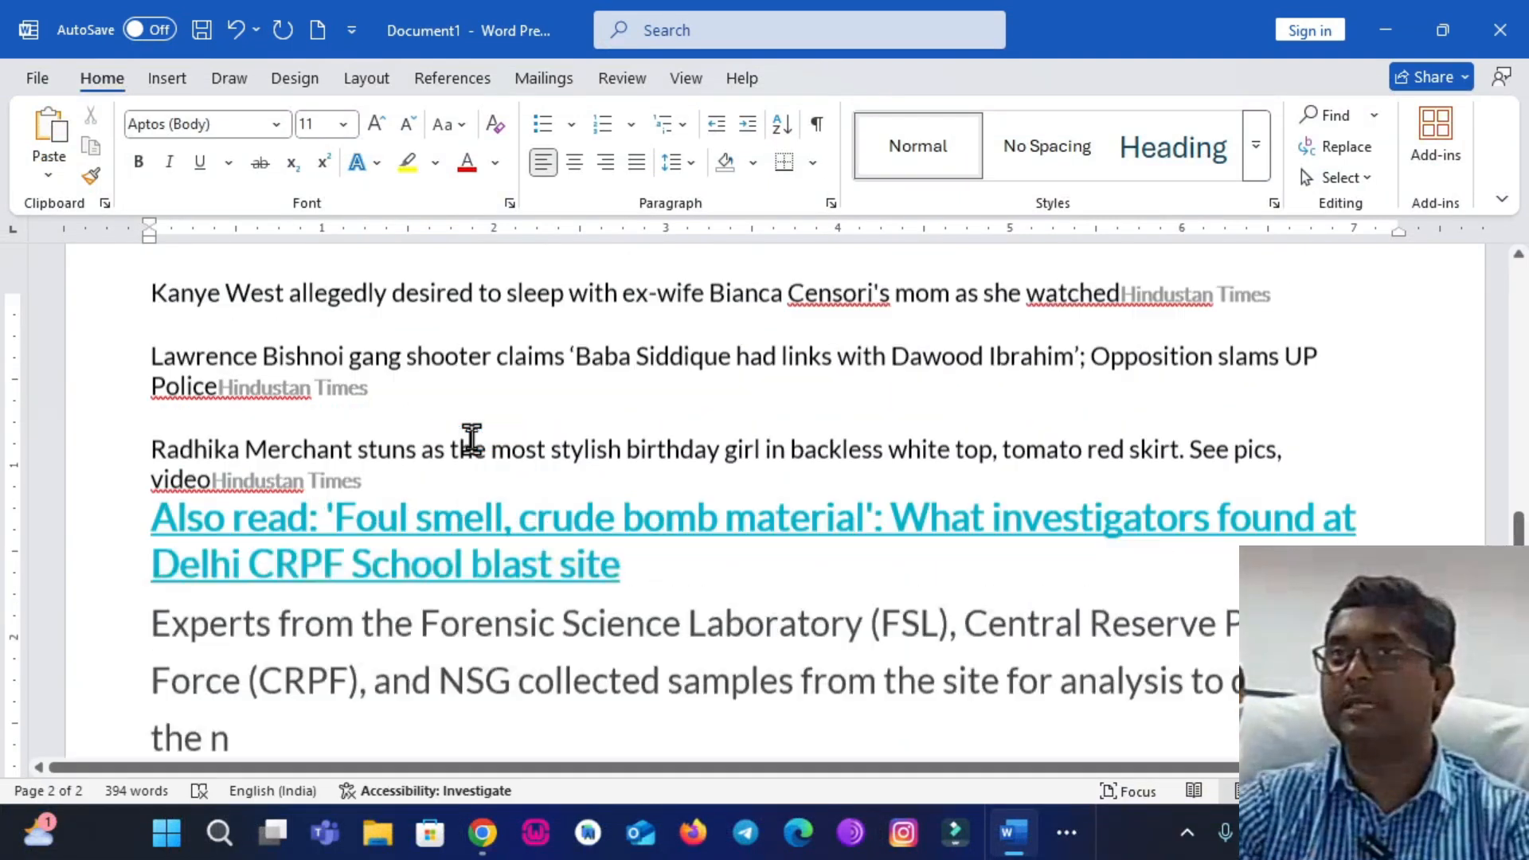
scroll(472, 438, up, 10)
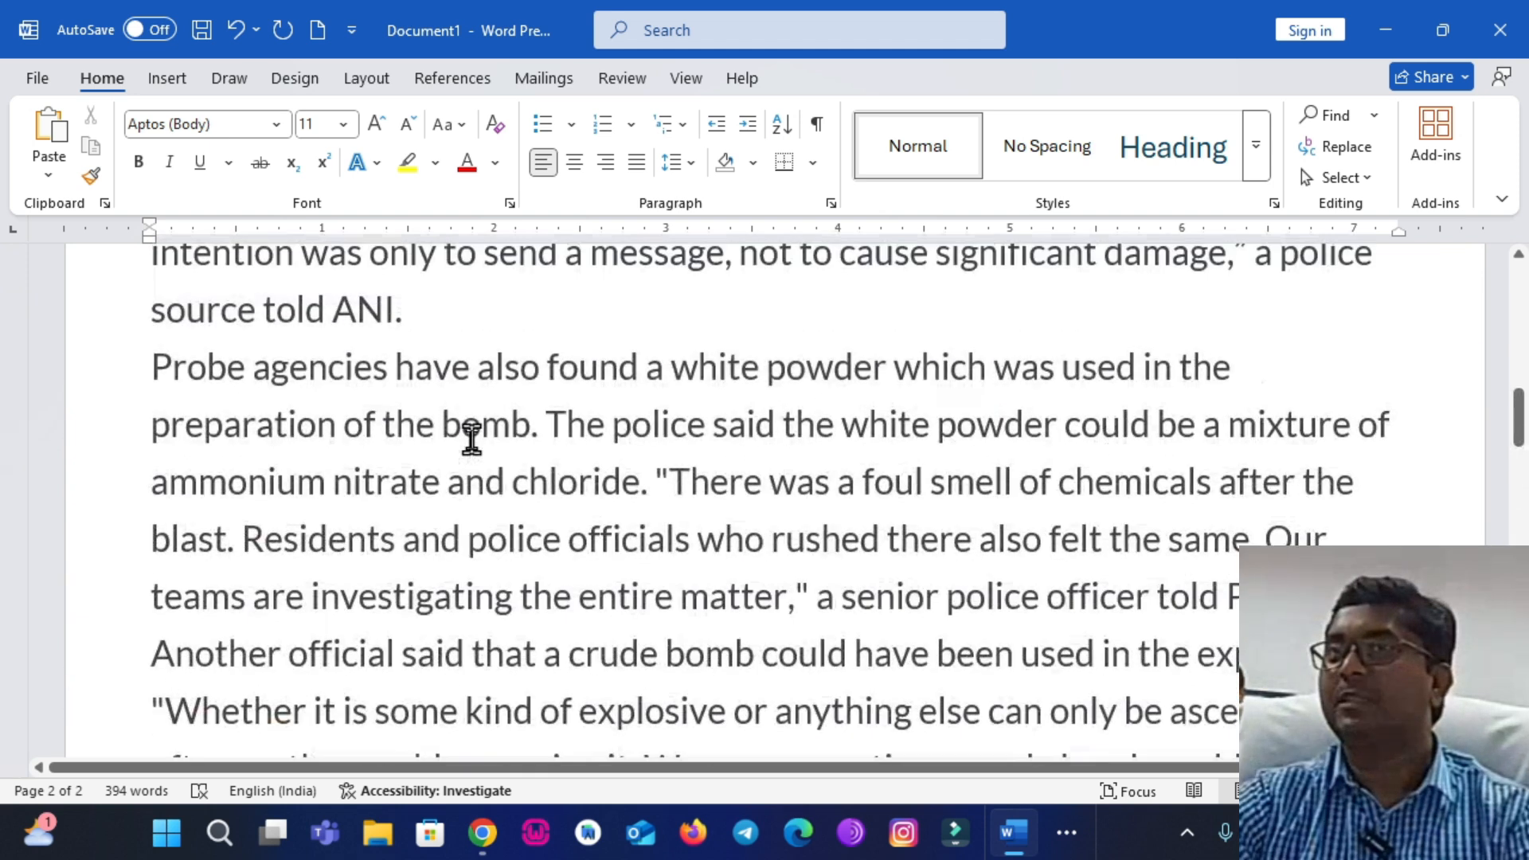
scroll(471, 438, up, 10)
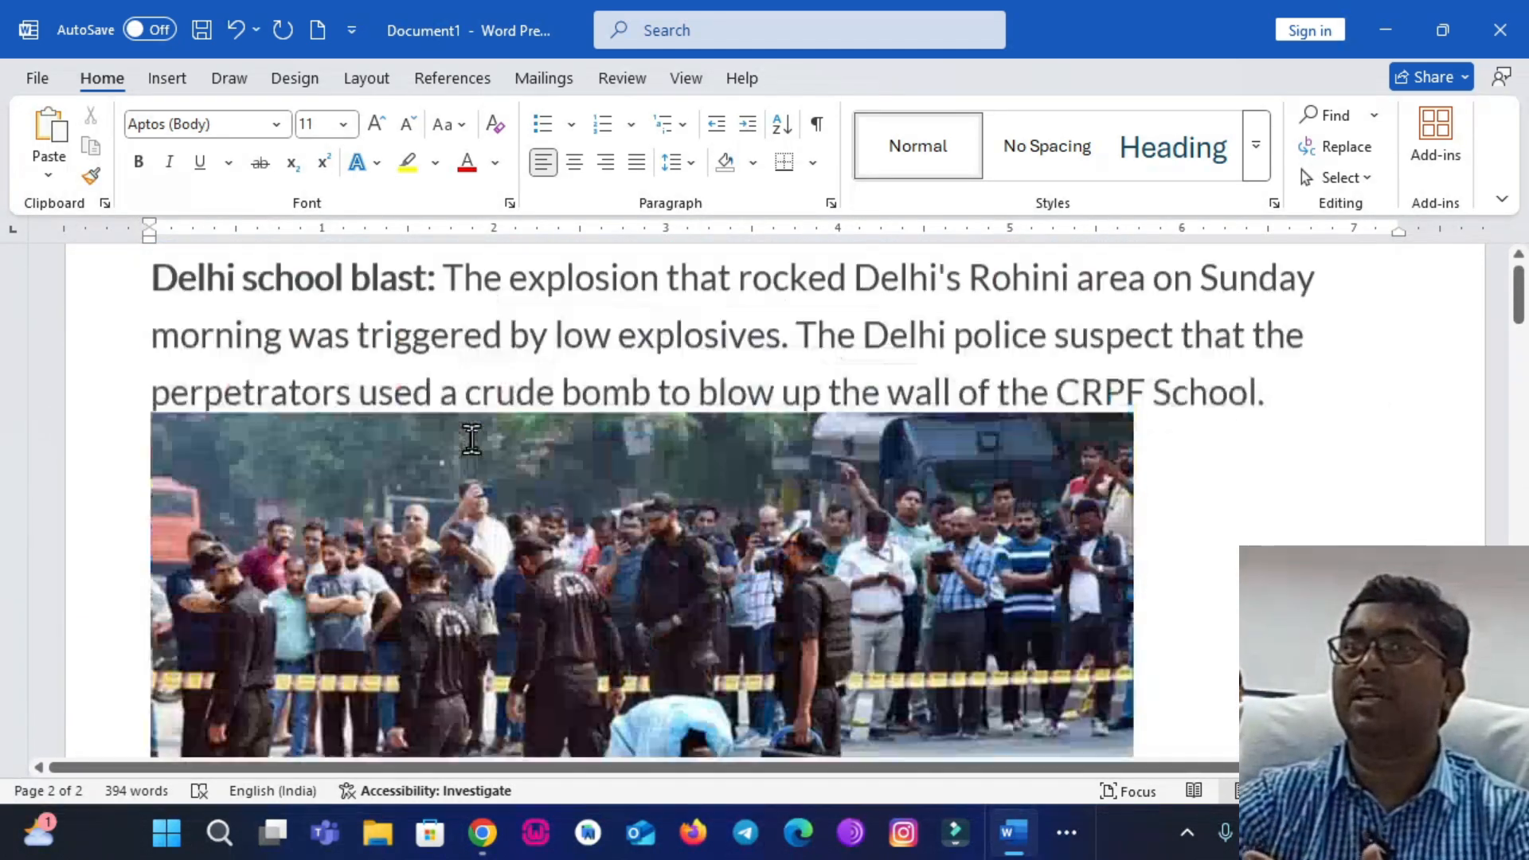
scroll(469, 446, down, 5)
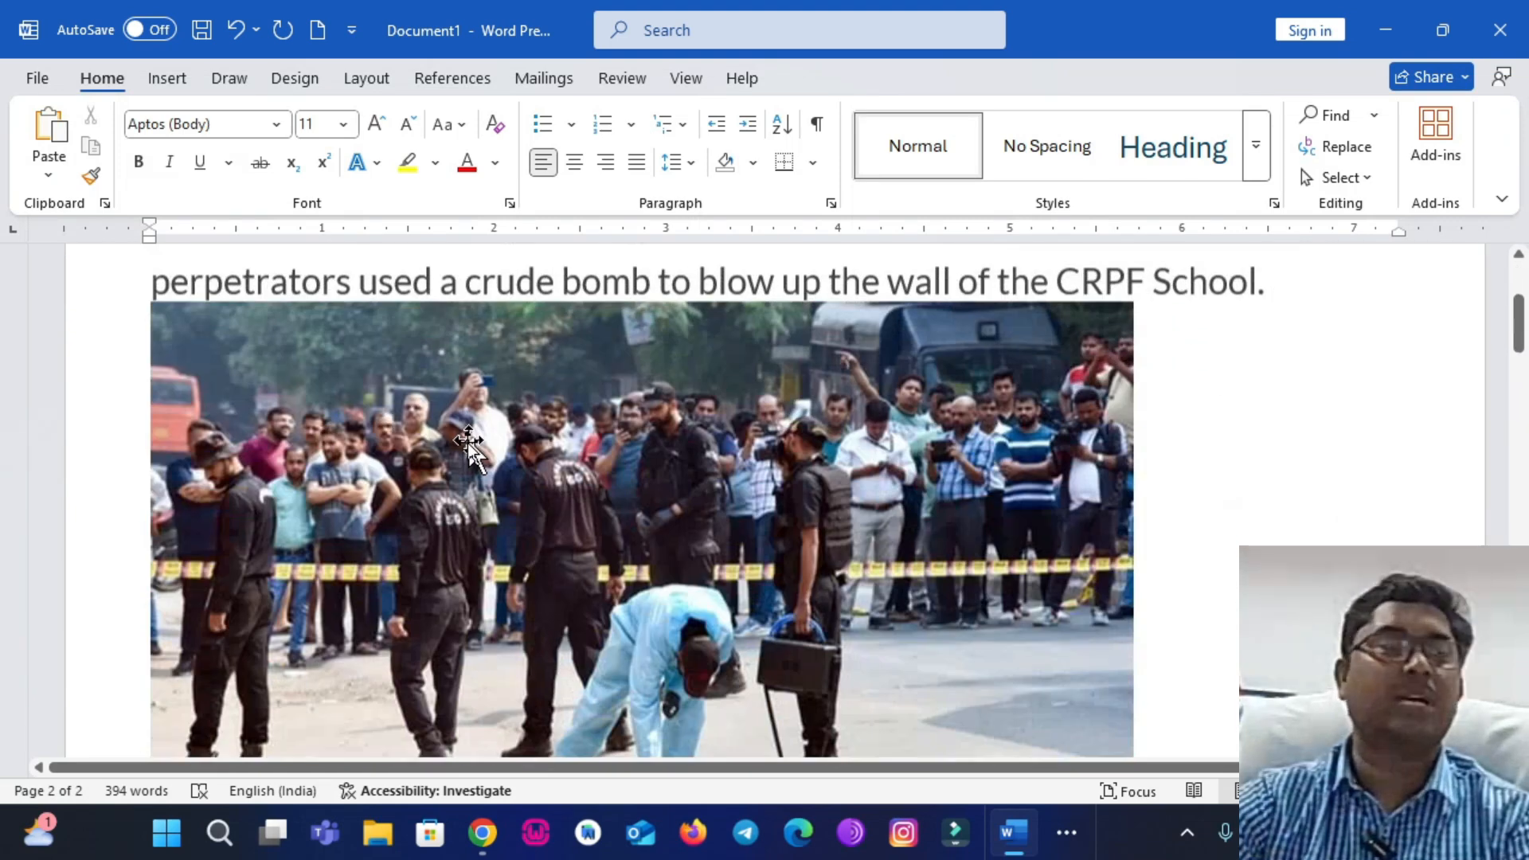
scroll(348, 406, up, 5)
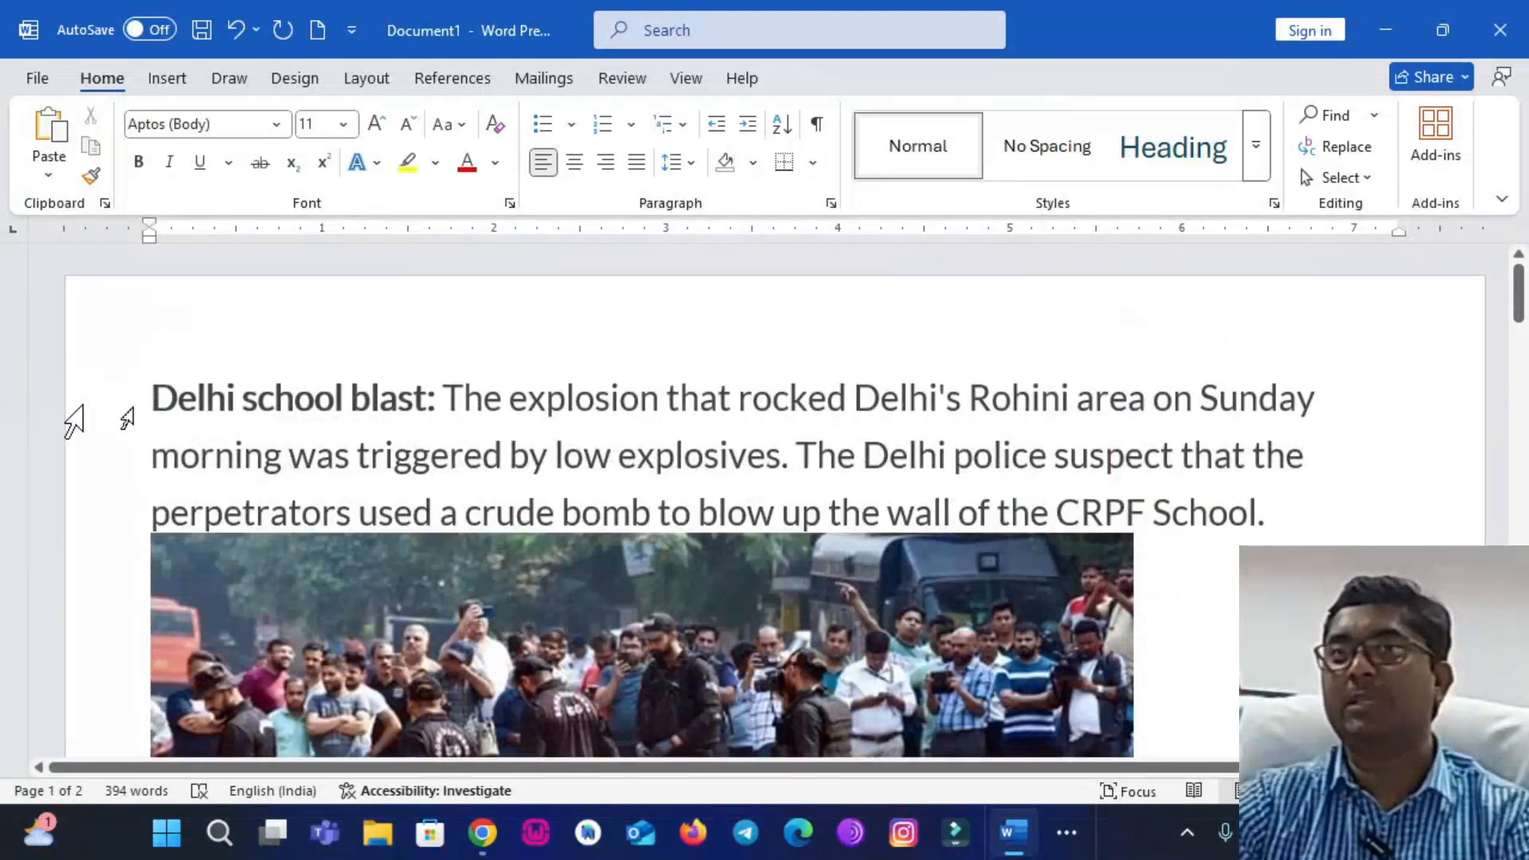
scroll(336, 451, down, 5)
scroll(385, 517, down, 15)
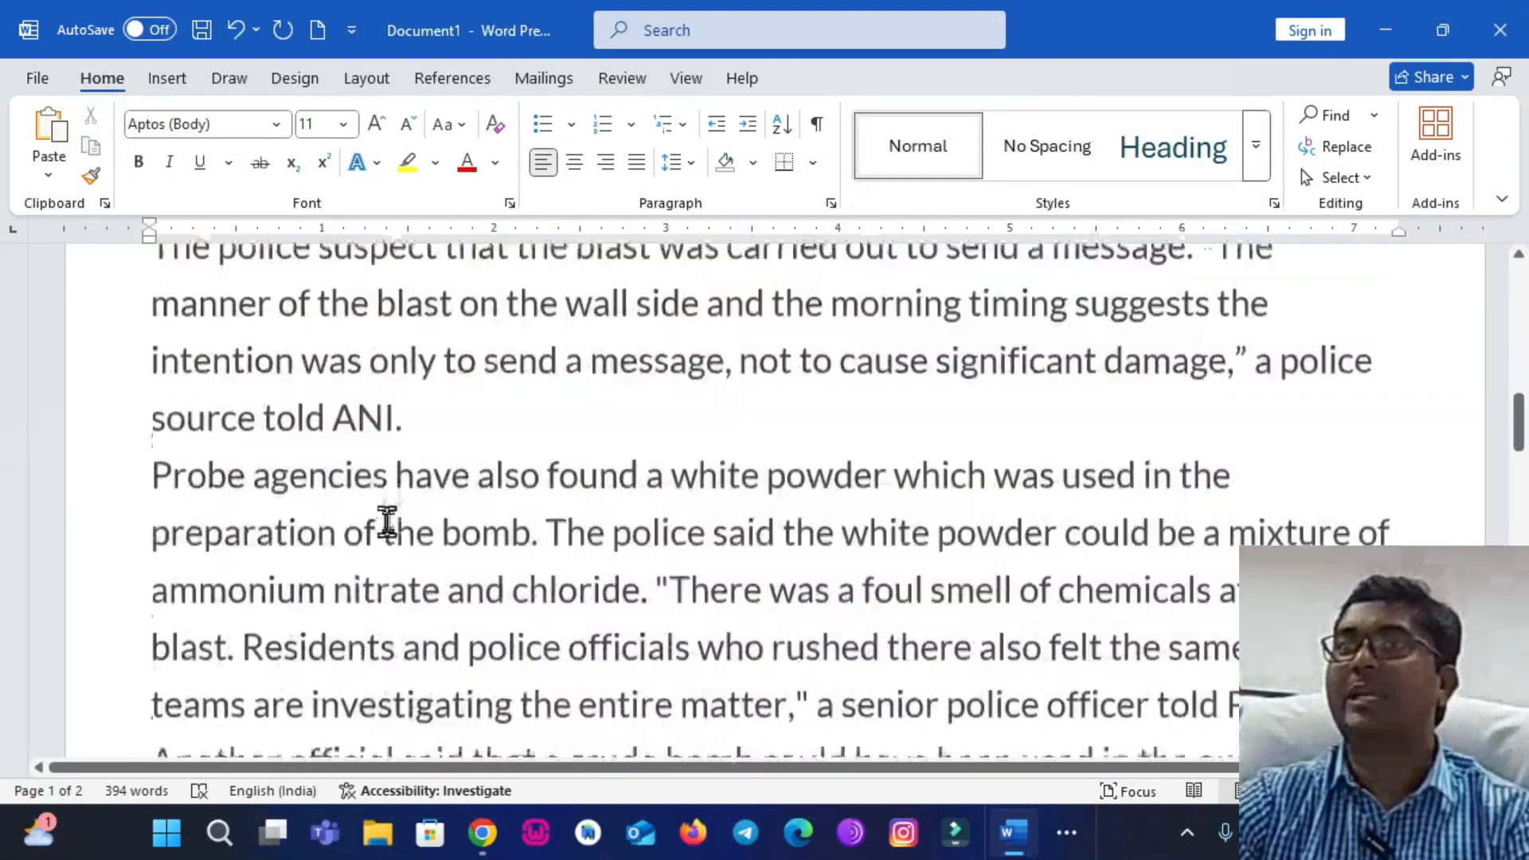
scroll(390, 497, down, 5)
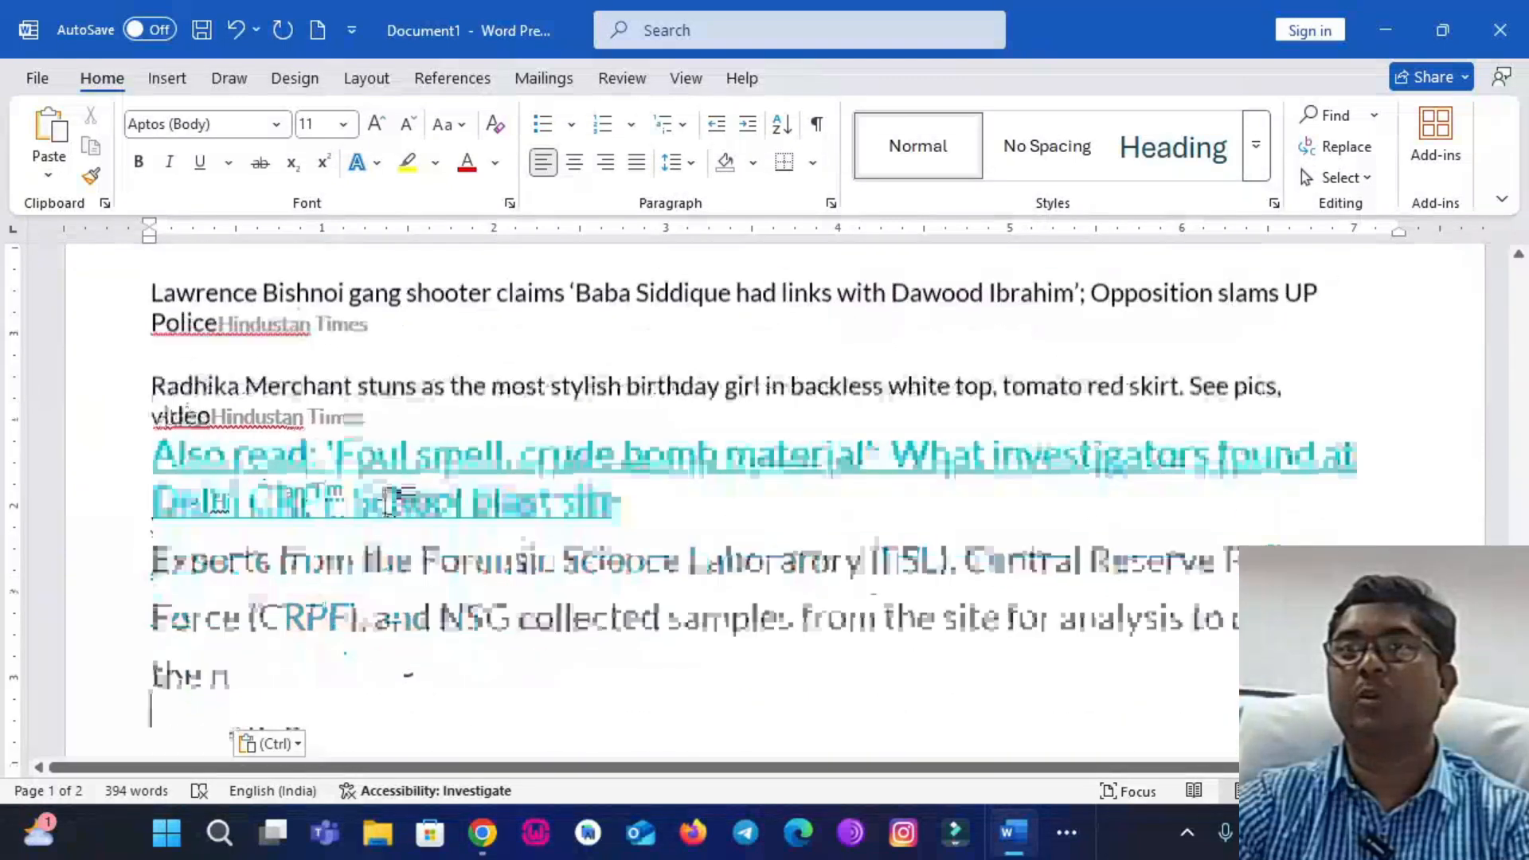
scroll(440, 294, down, 3)
scroll(447, 311, down, 5)
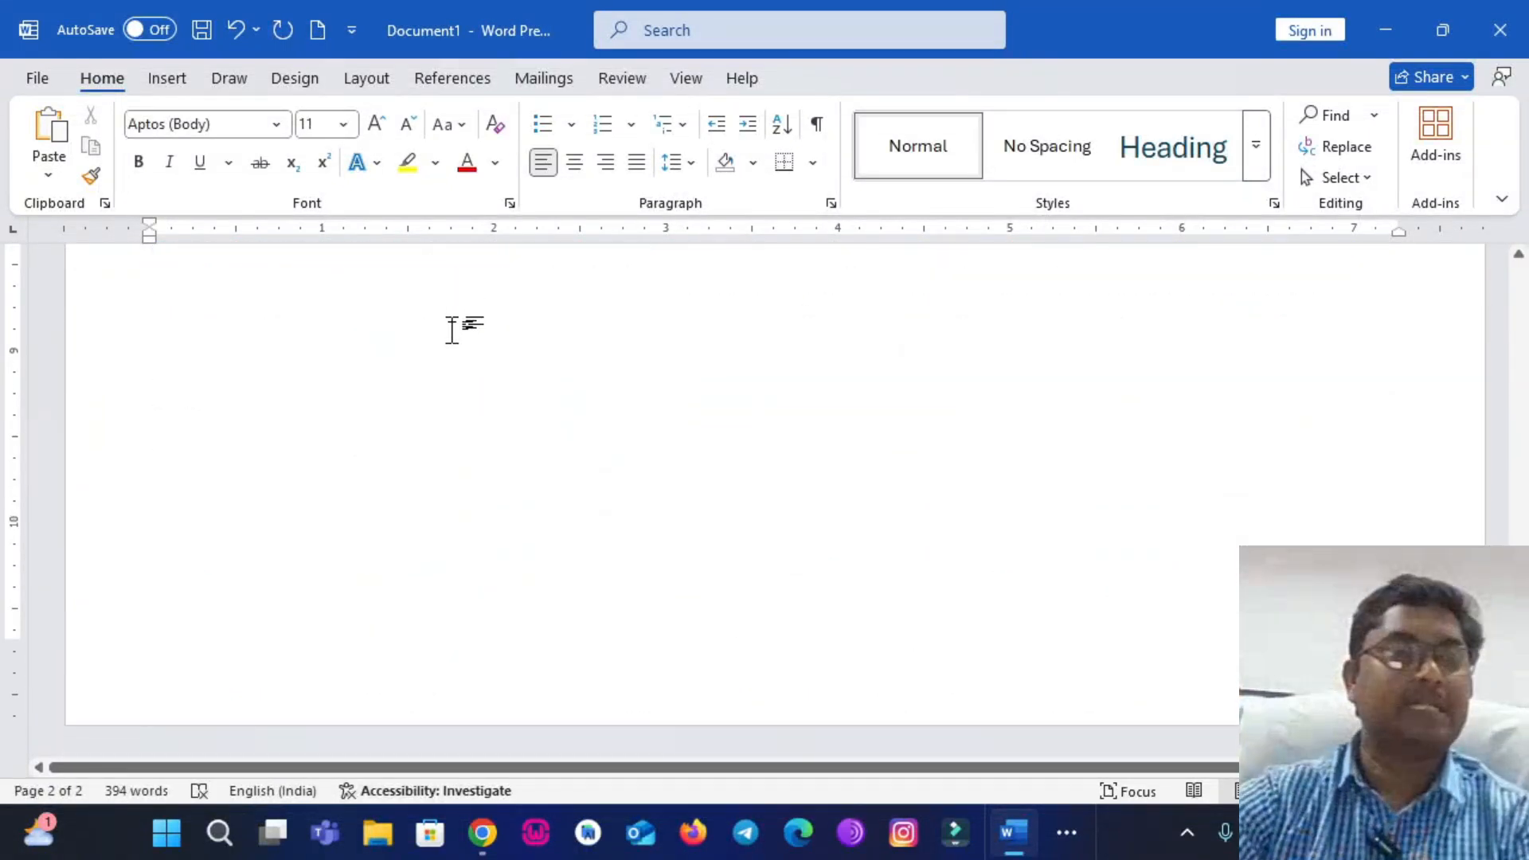
scroll(510, 493, up, 8)
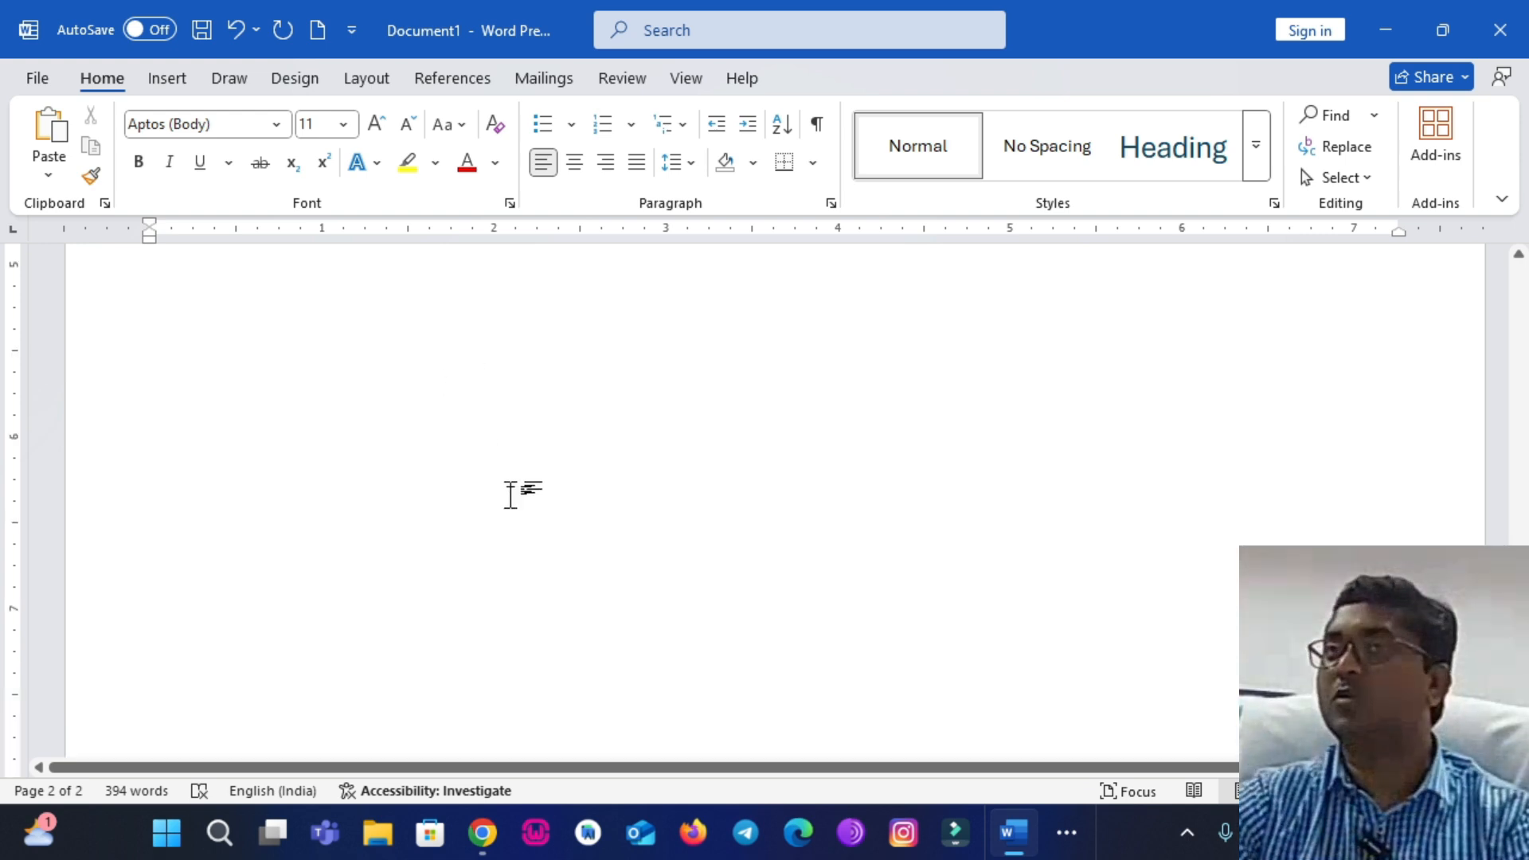
scroll(510, 494, up, 6)
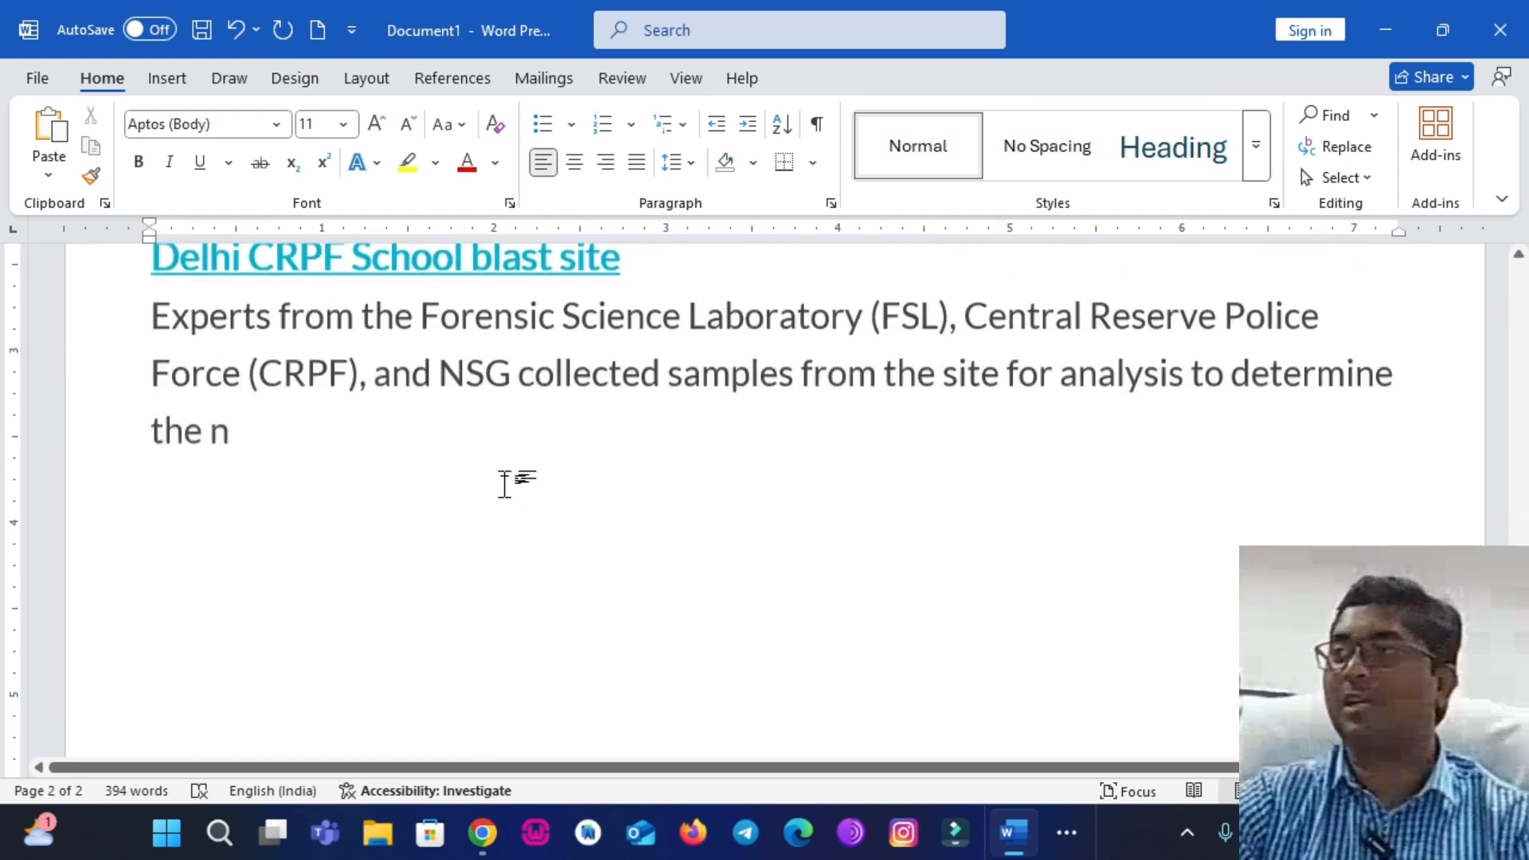
Clear the whole HTML-formatted article from the document.
key(ctrl+v)
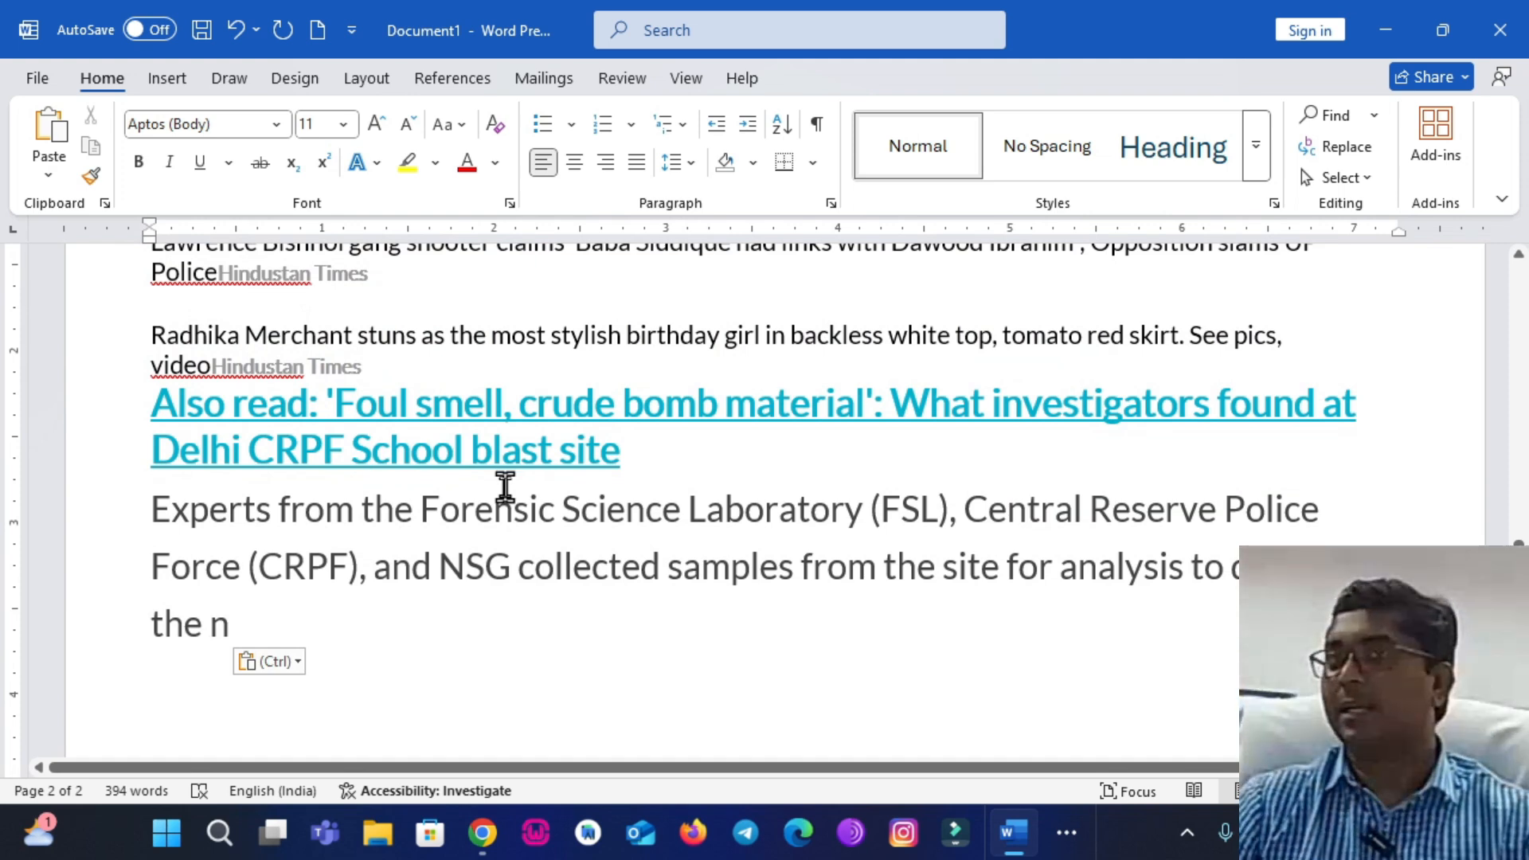
key(ctrl+a)
key(ctrl+x)
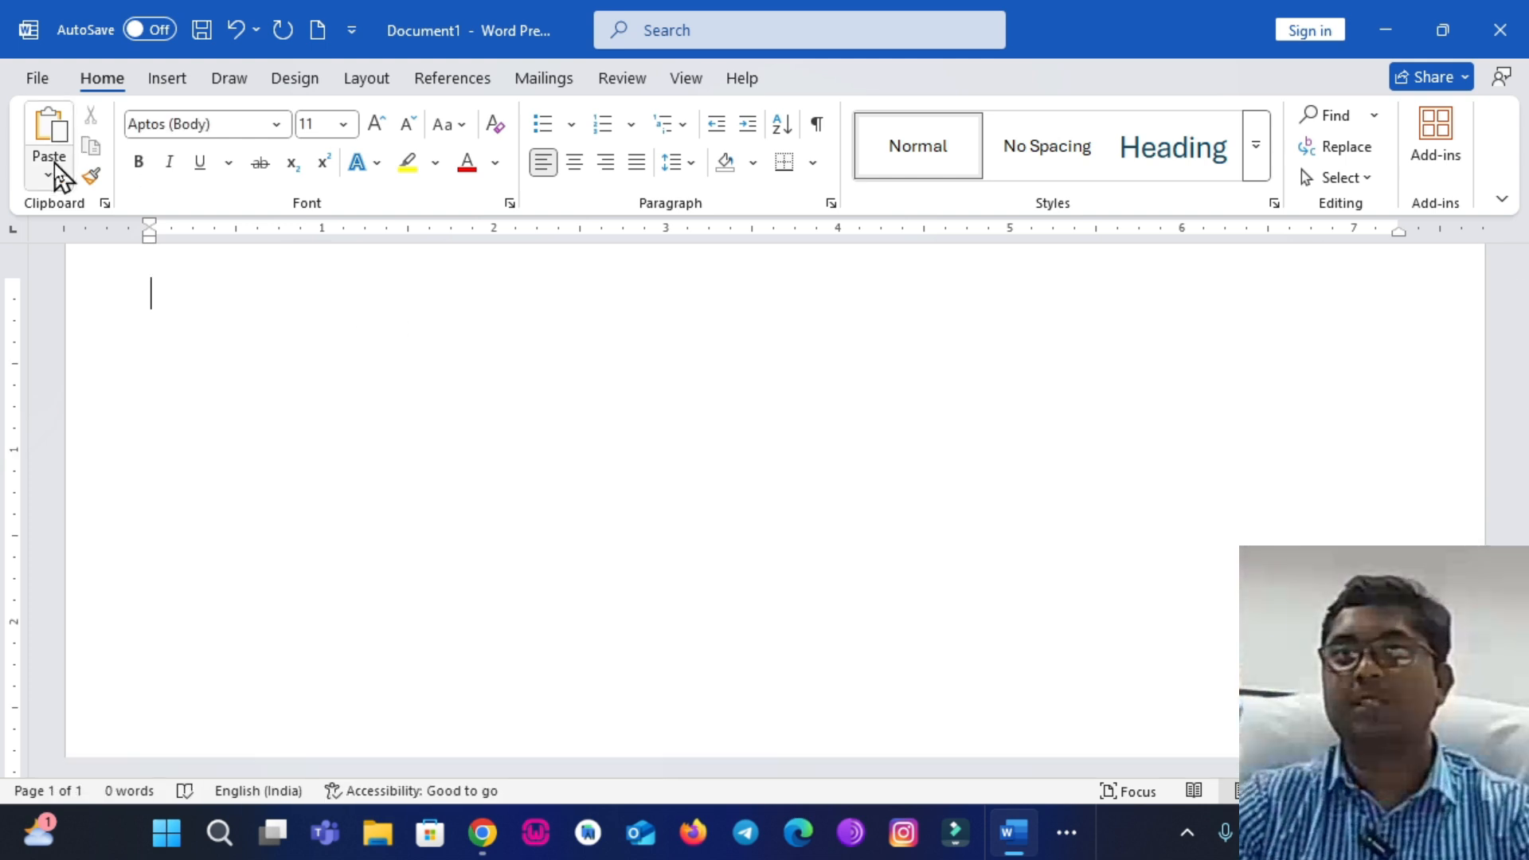
Paste the copied web article as Unformatted Text using Paste Special.
click(54, 164)
click(103, 286)
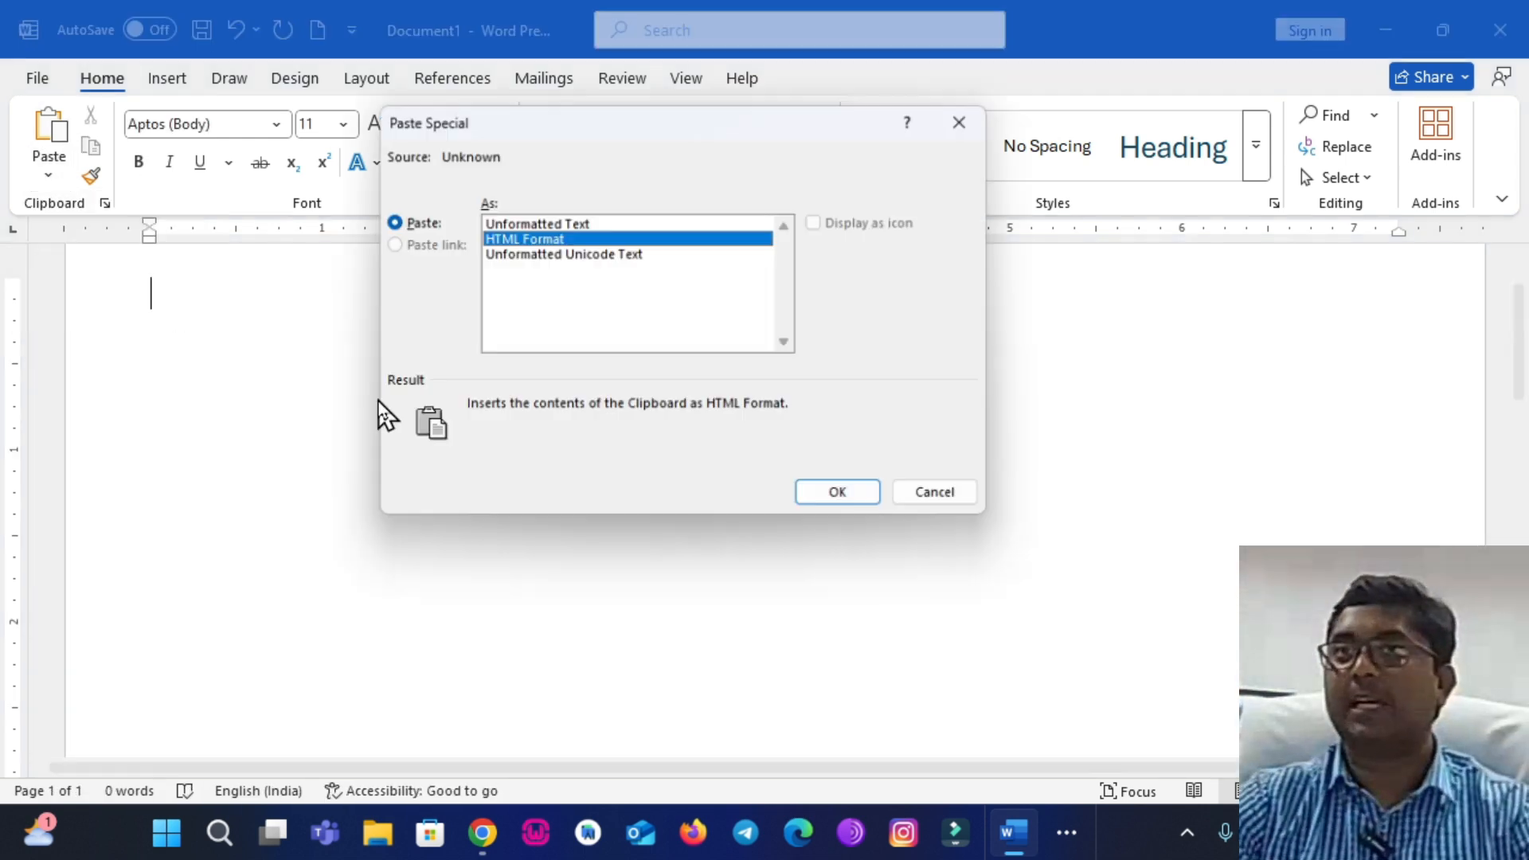
click(520, 224)
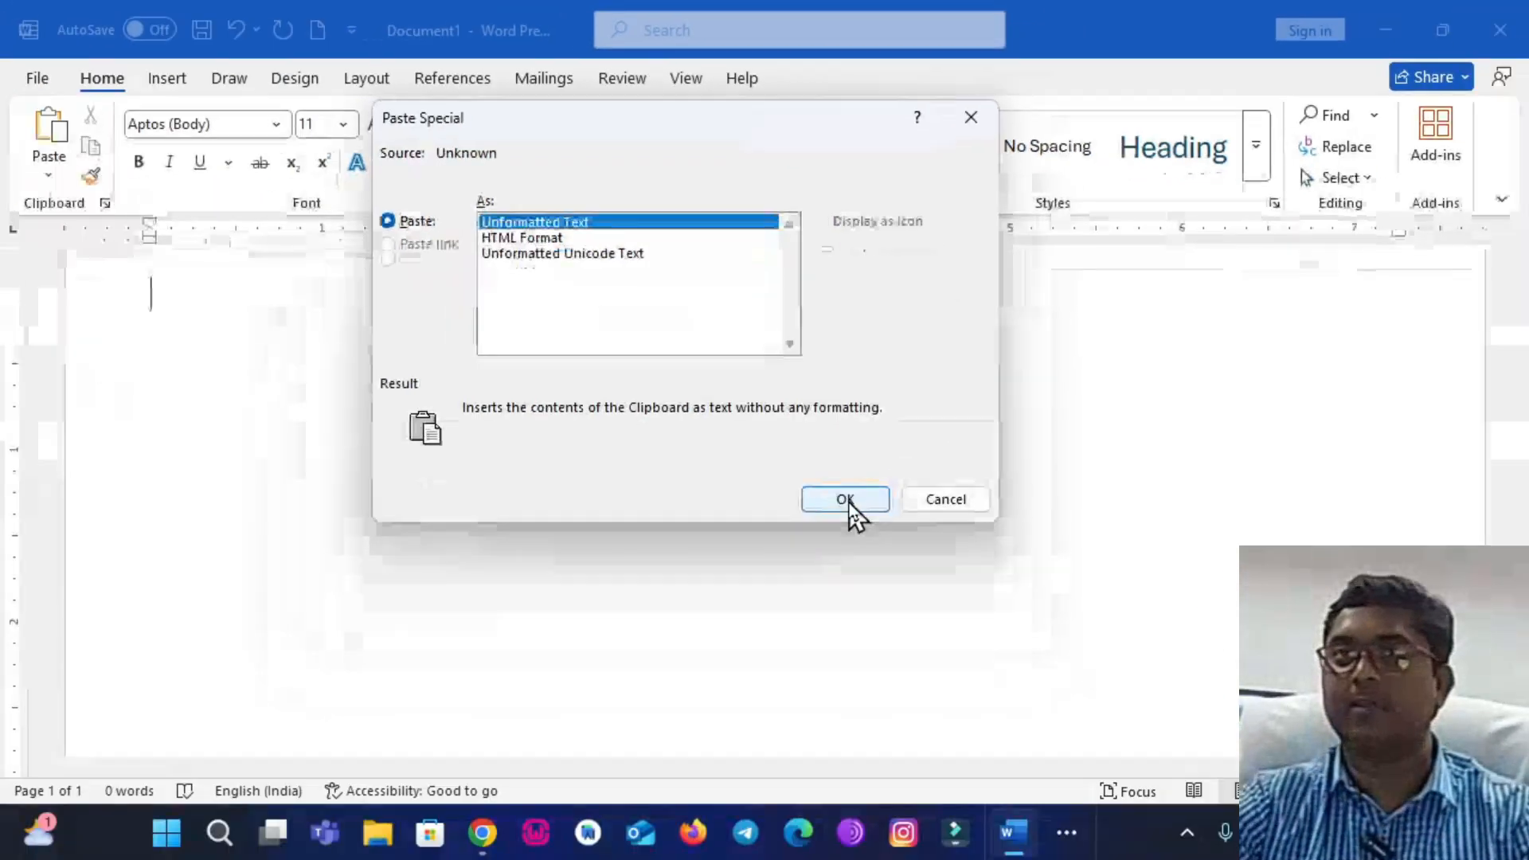
click(846, 501)
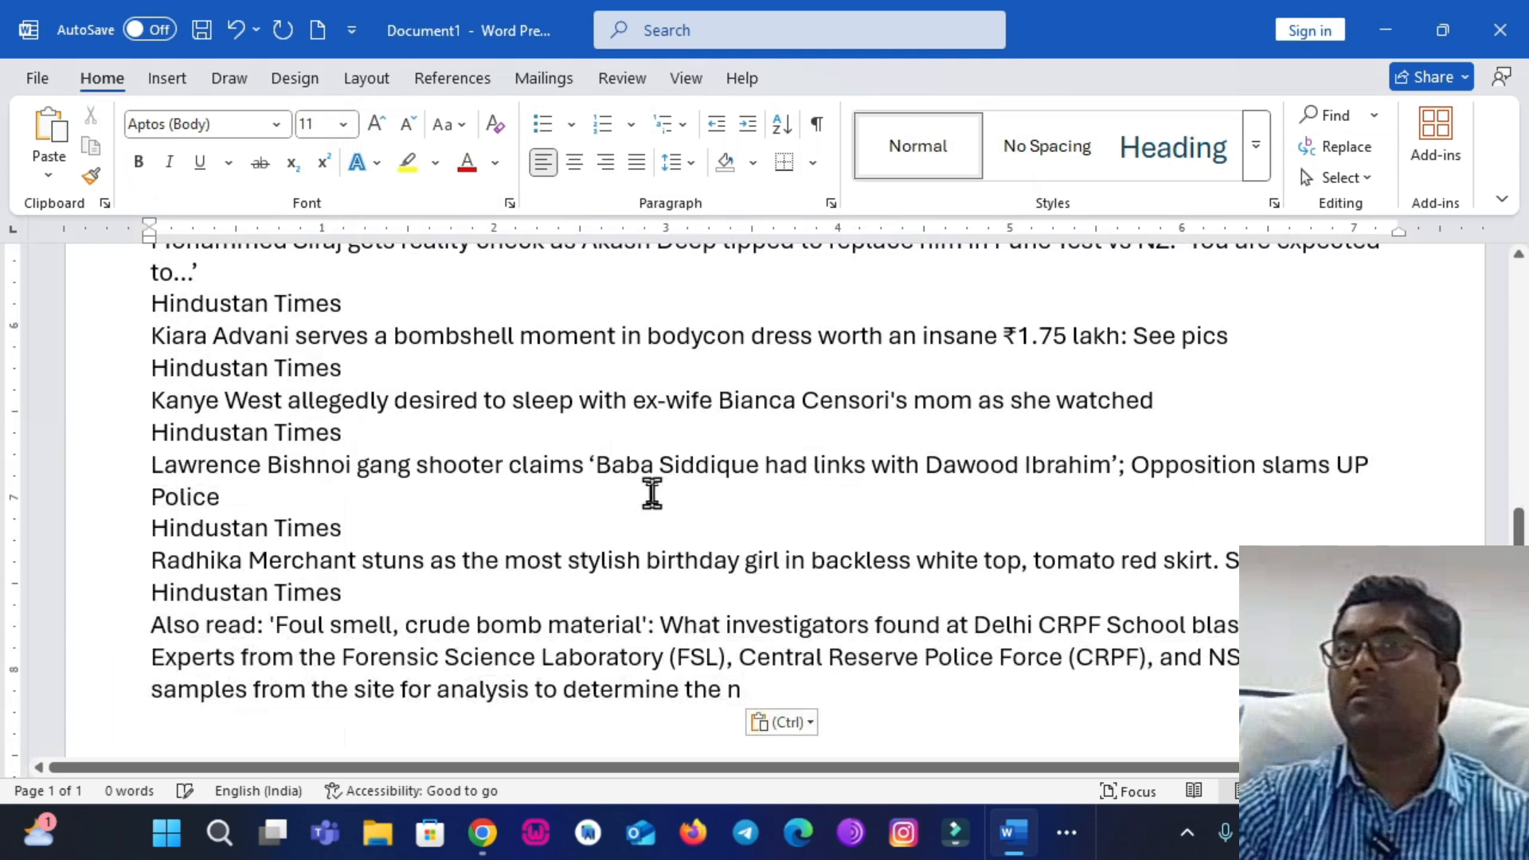
Remove the blank line after "police source told ANI." so that the "Probe agencies" paragraph joins the preceding one.
scroll(653, 498, down, 4)
scroll(657, 508, up, 1)
scroll(657, 510, up, 15)
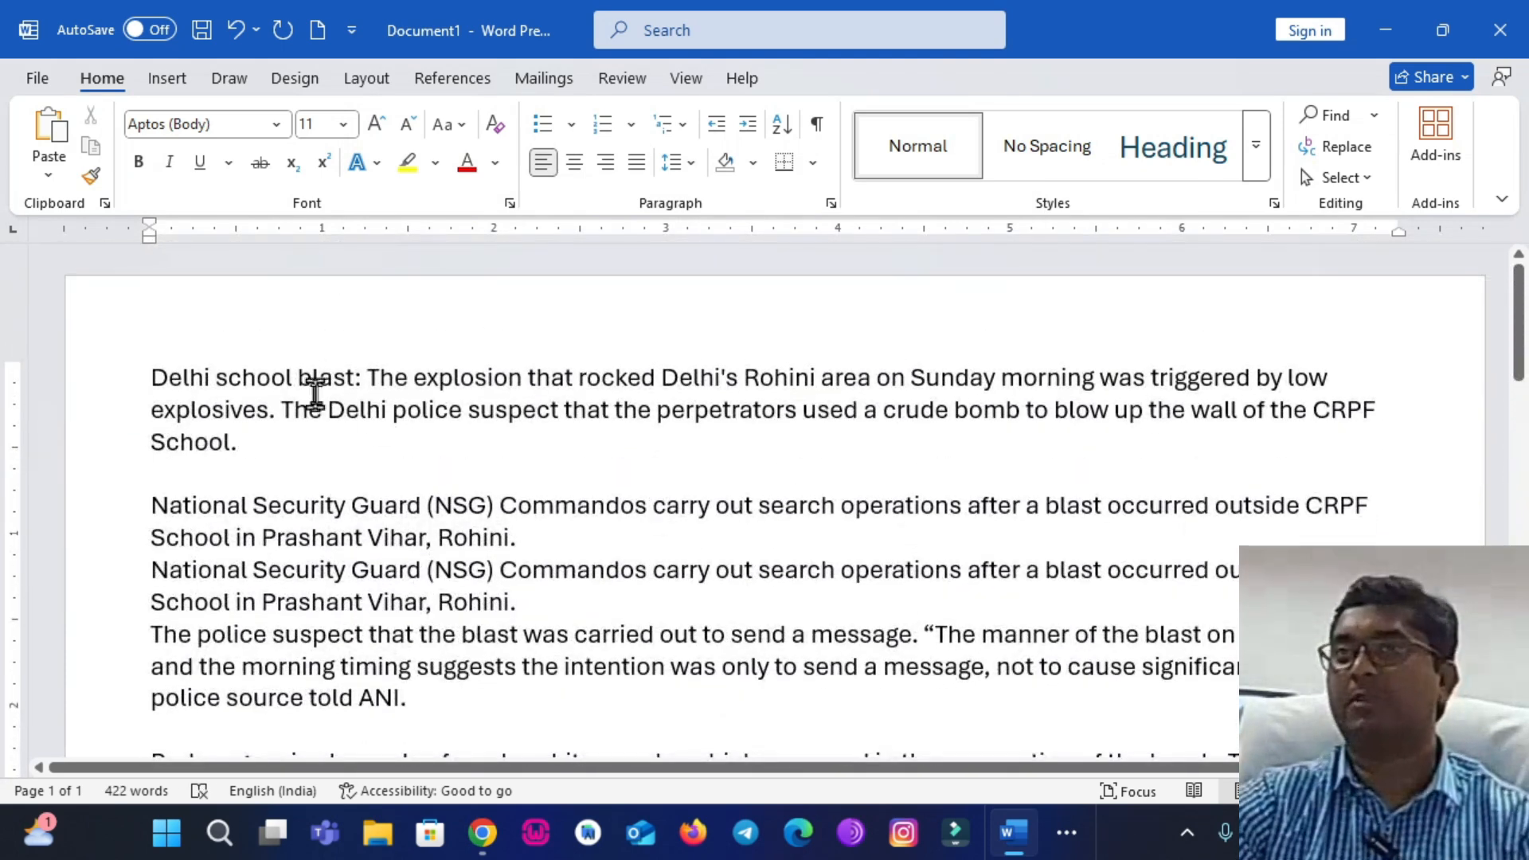
scroll(427, 553, down, 5)
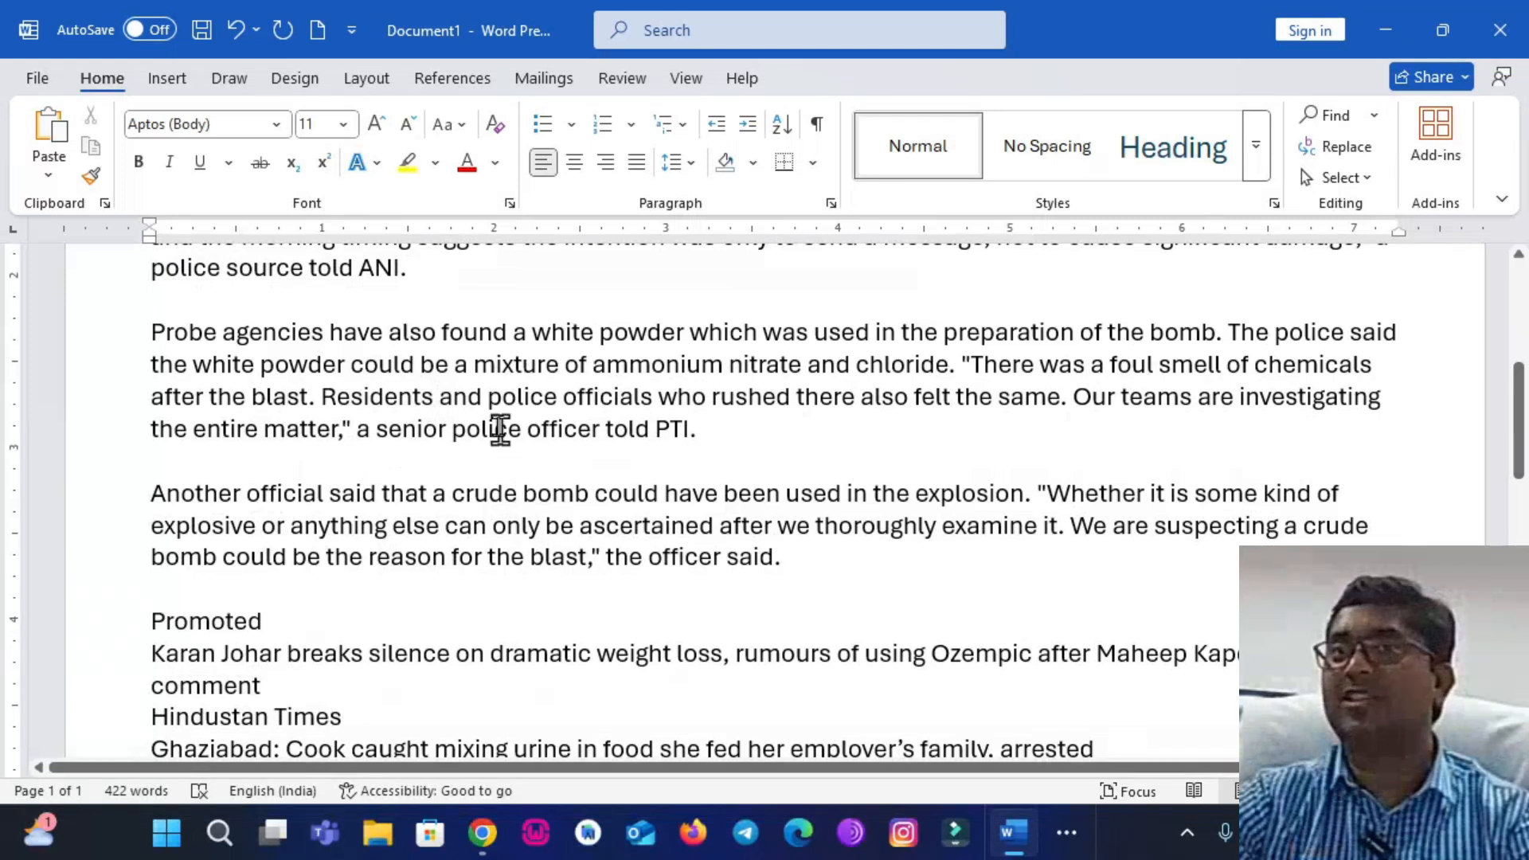
scroll(501, 434, up, 2)
click(447, 443)
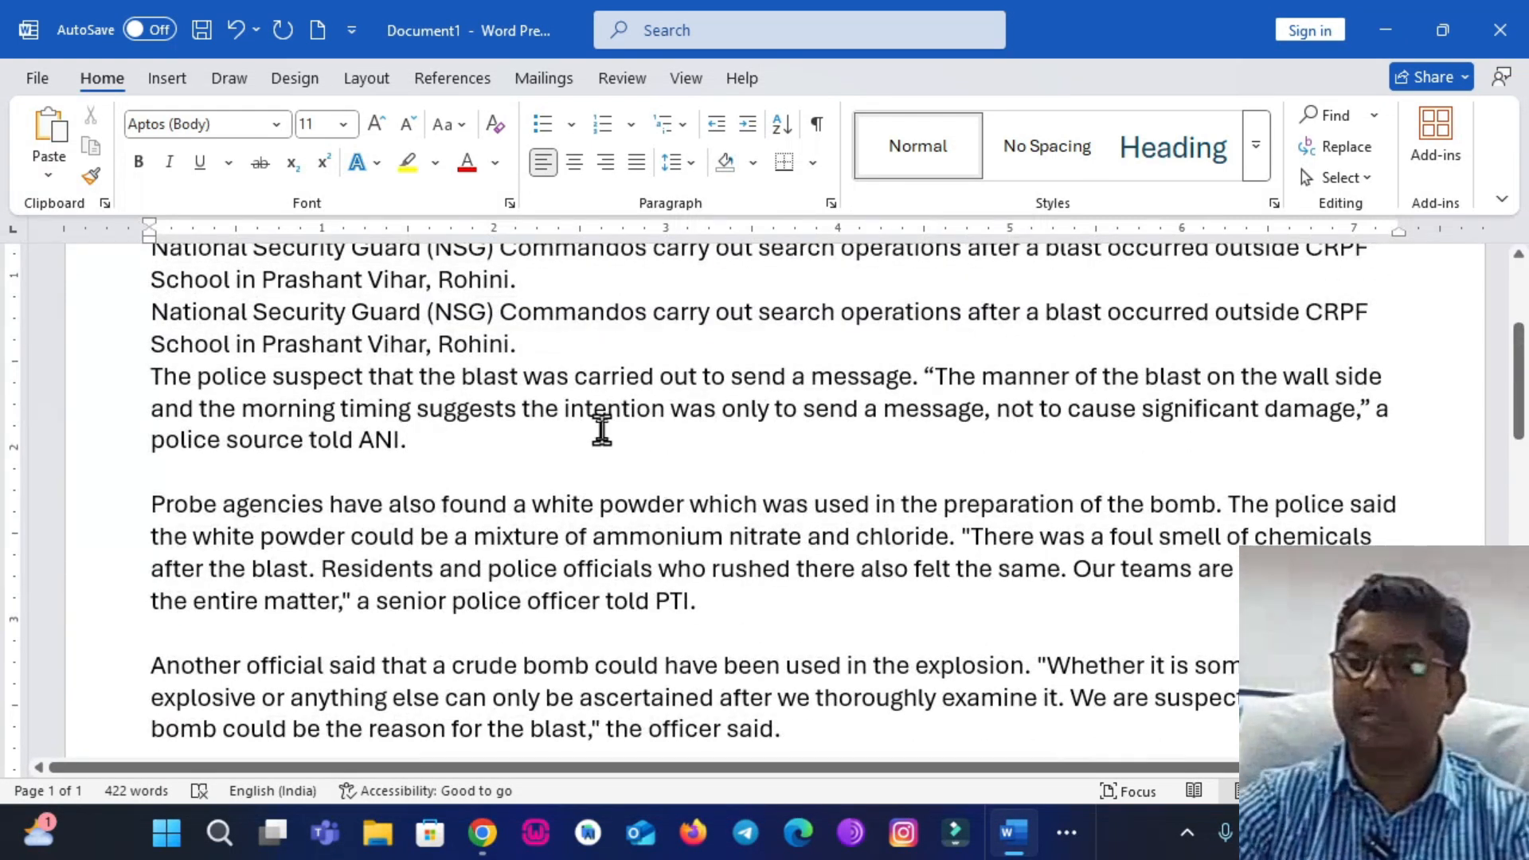
key(Delete)
key(Delete)
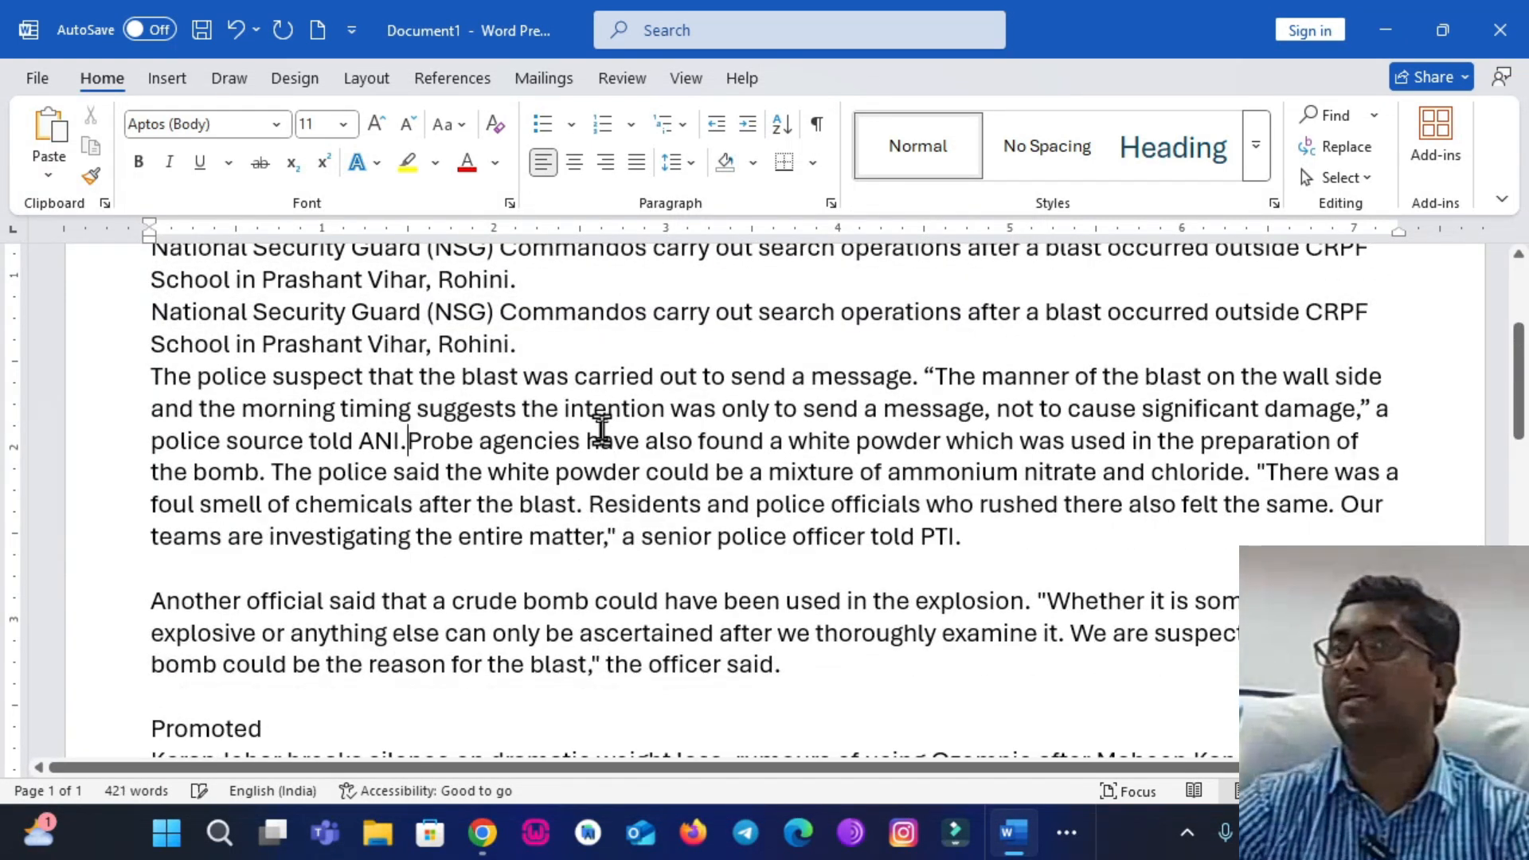
Review the rest of the unformatted article and clear all of its text from the document.
scroll(464, 450, down, 4)
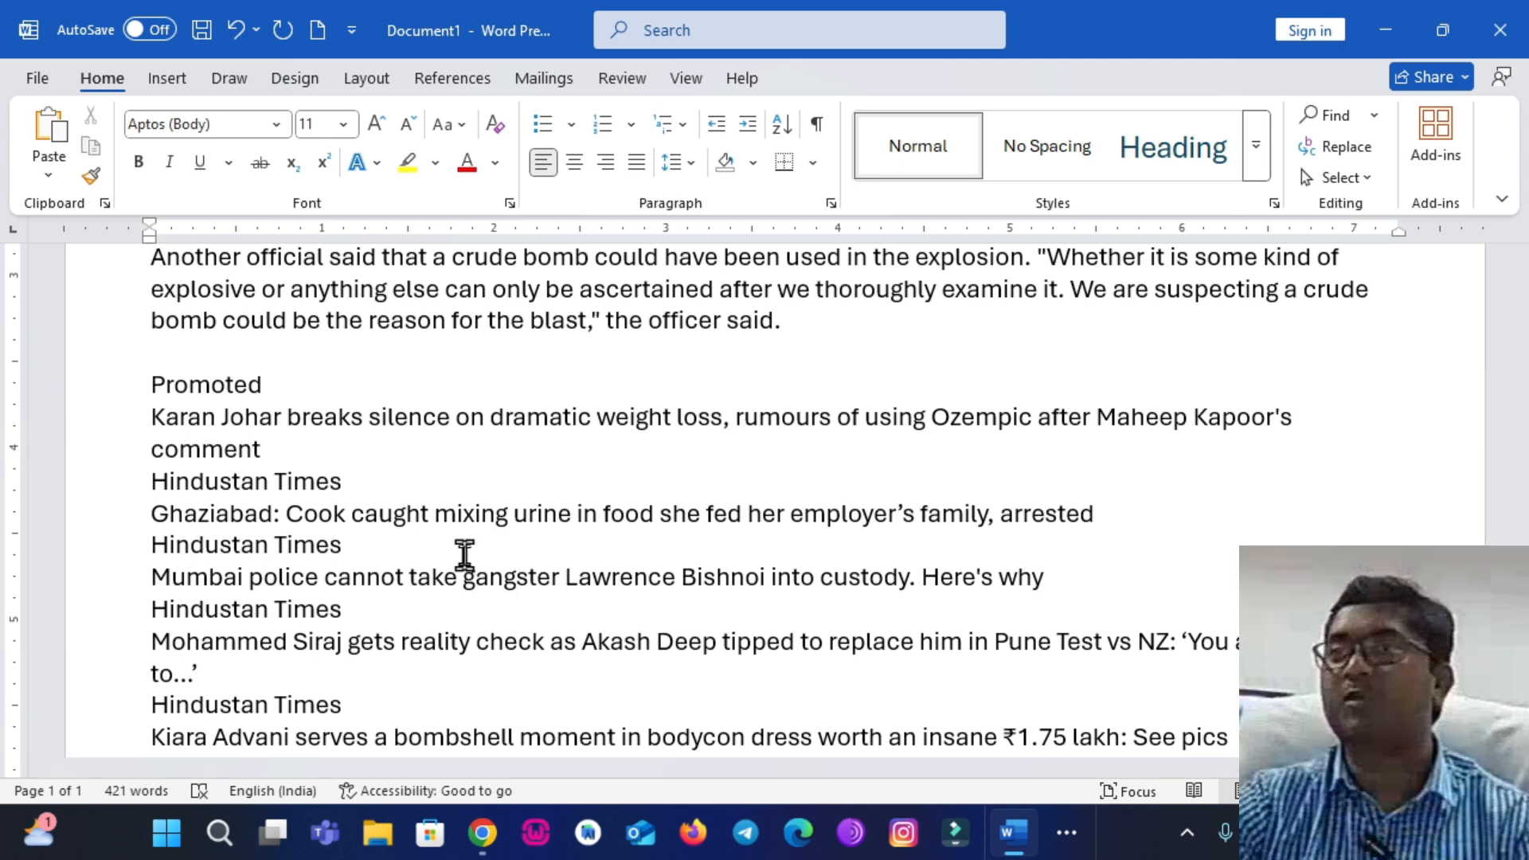
scroll(464, 555, down, 5)
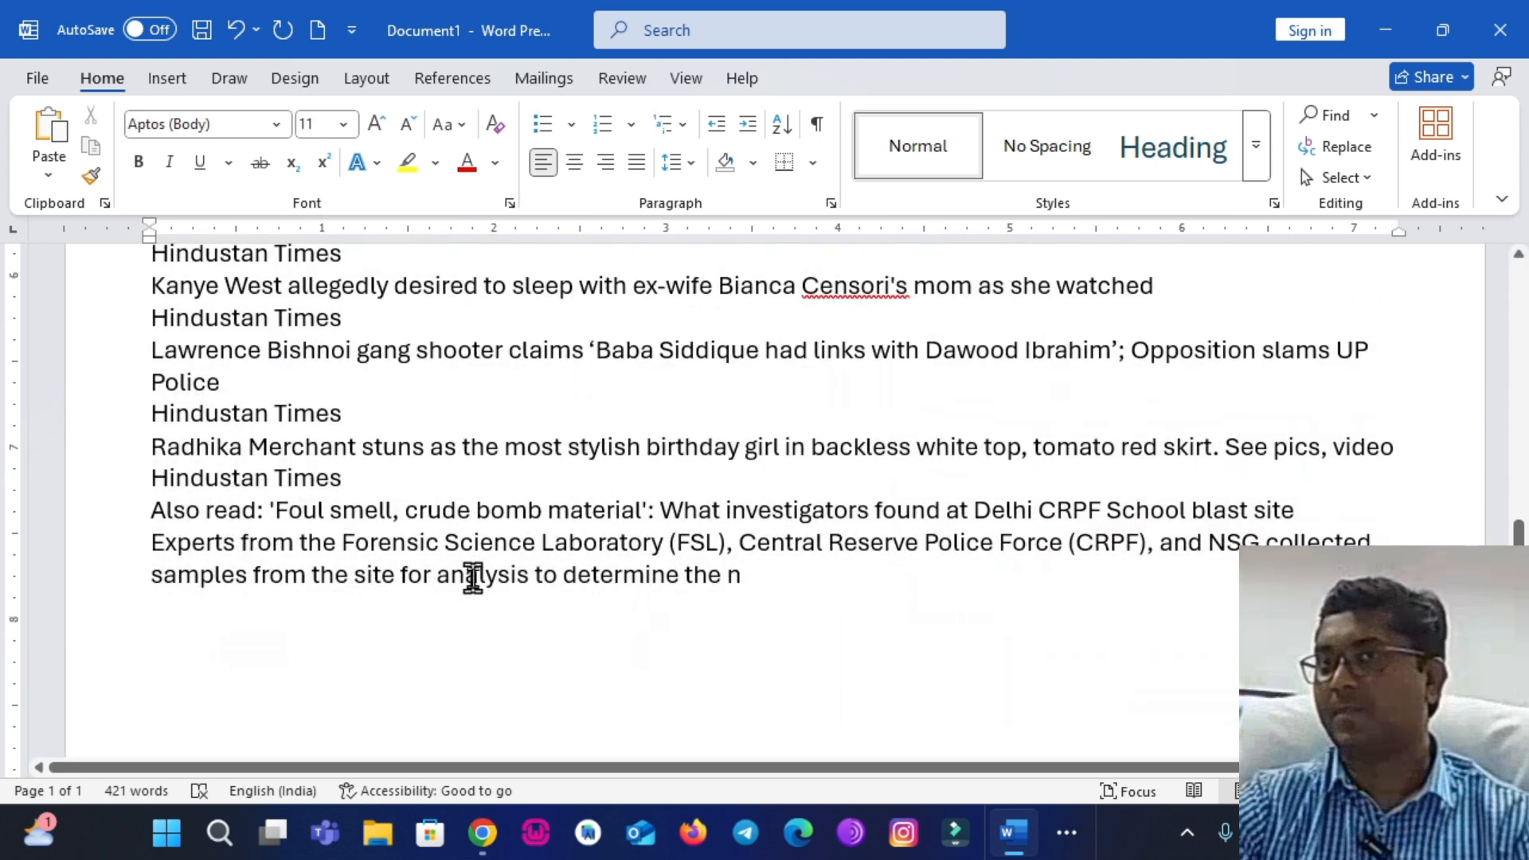
scroll(472, 577, up, 15)
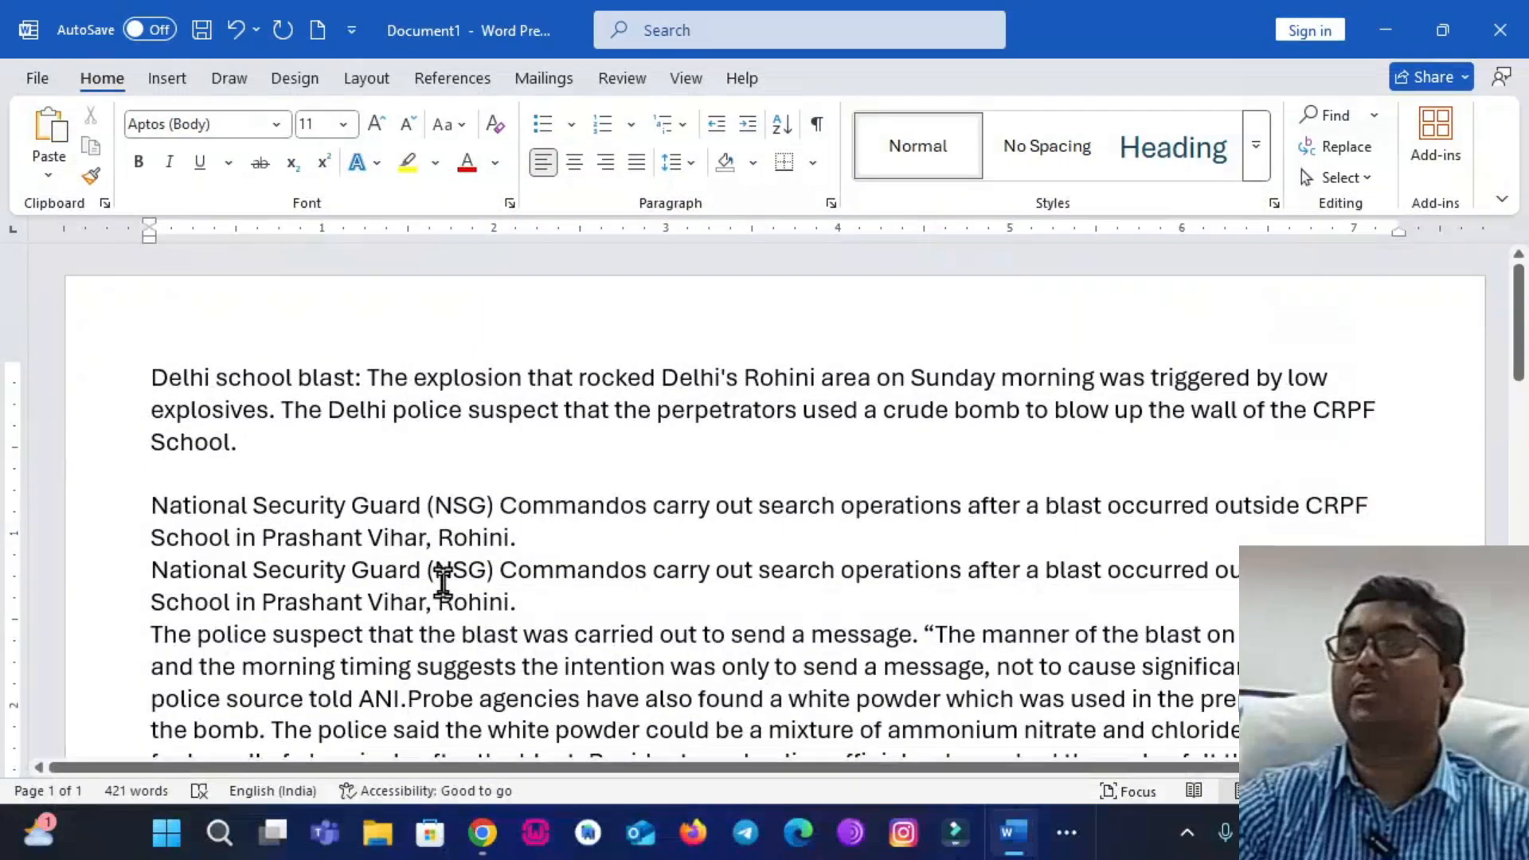
key(ctrl+a)
key(ctrl+x)
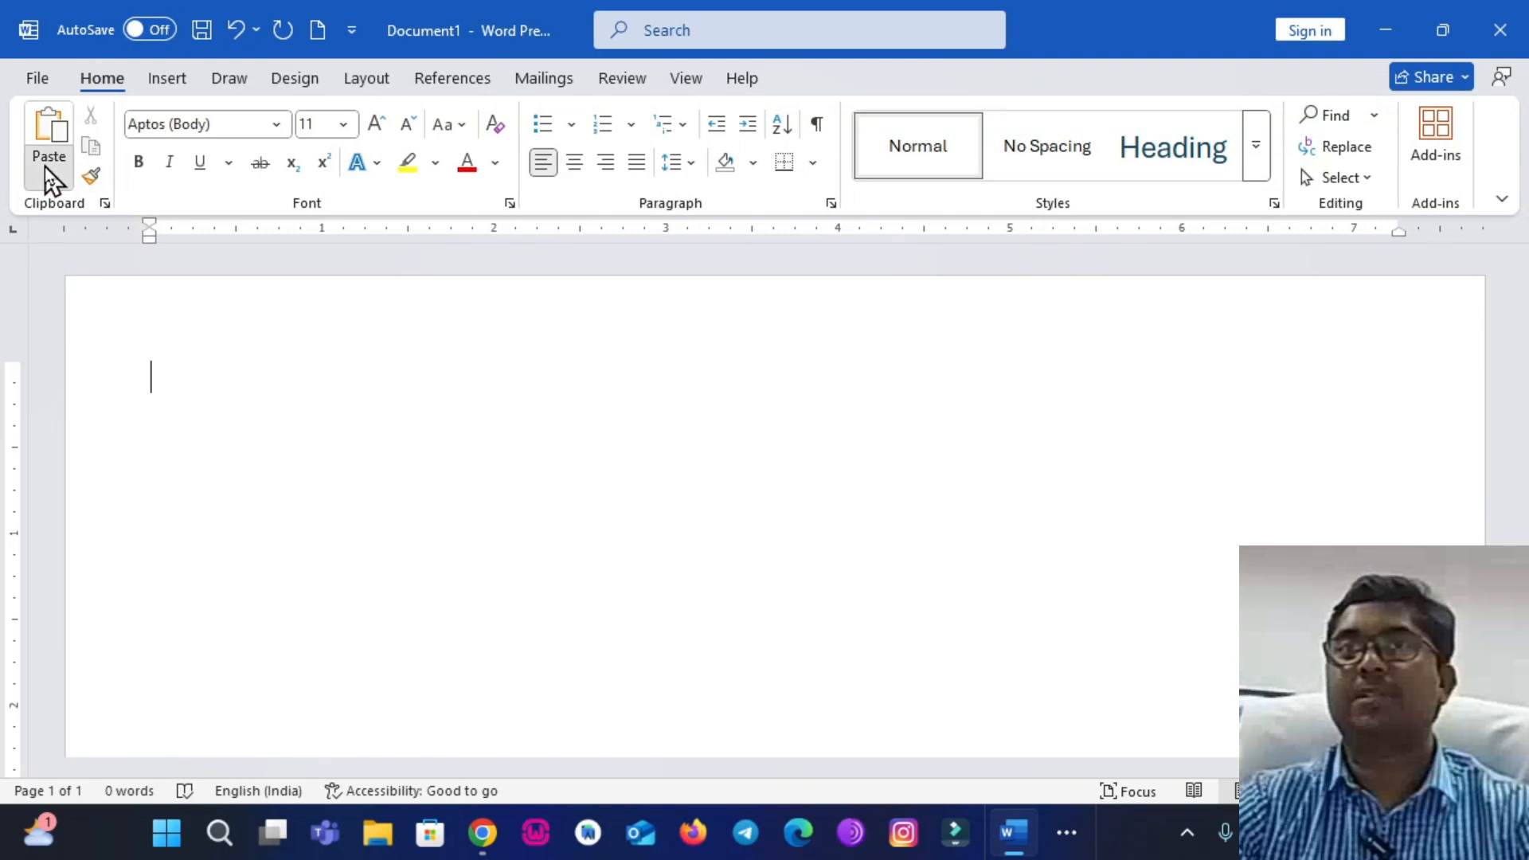
Paste the copied web article as Unformatted Unicode Text using Paste Special.
click(46, 172)
click(124, 280)
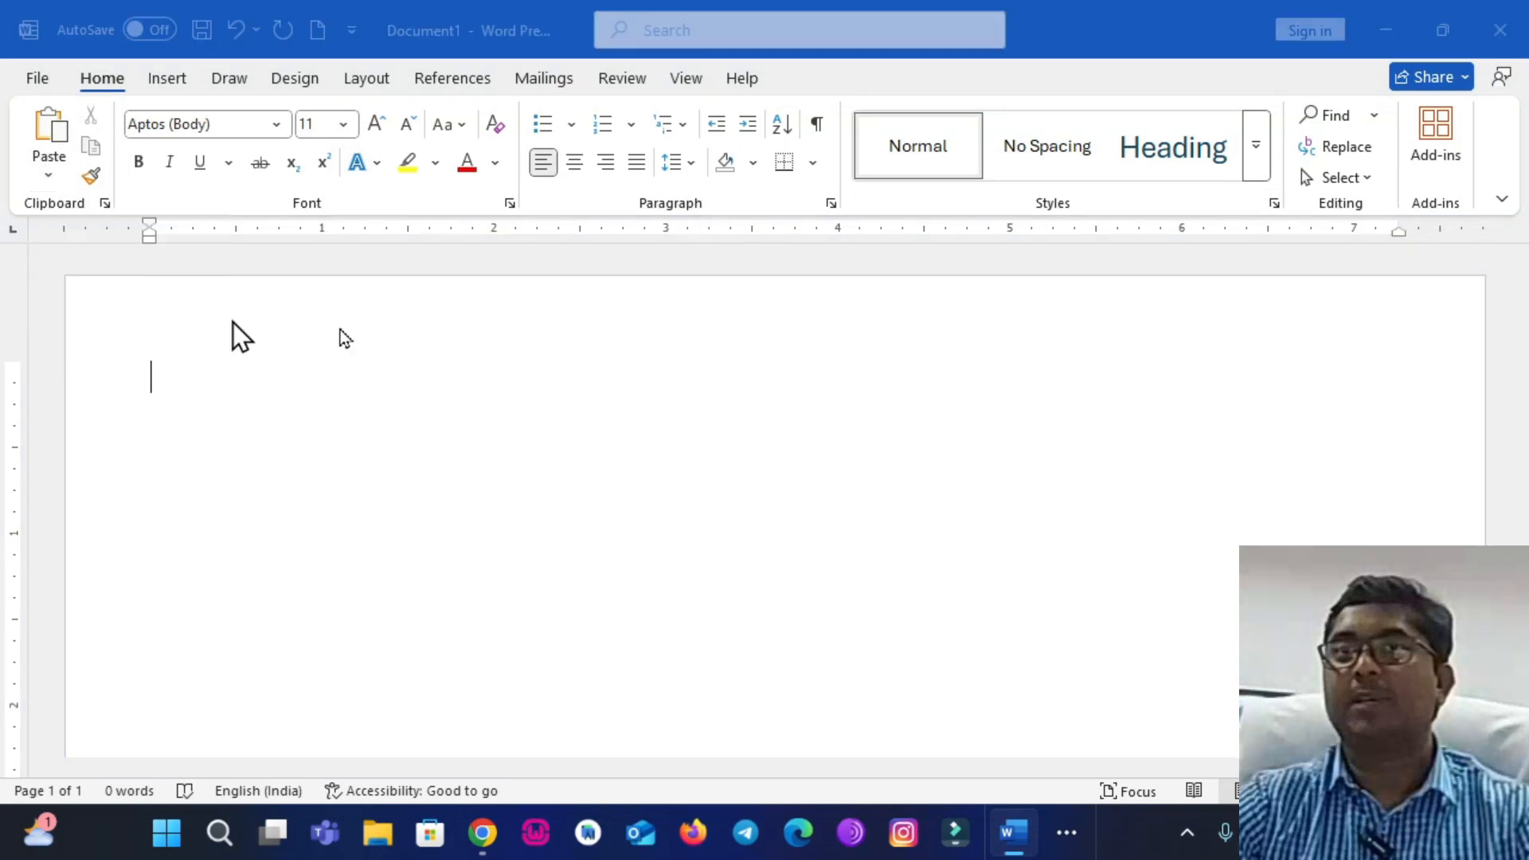
click(530, 253)
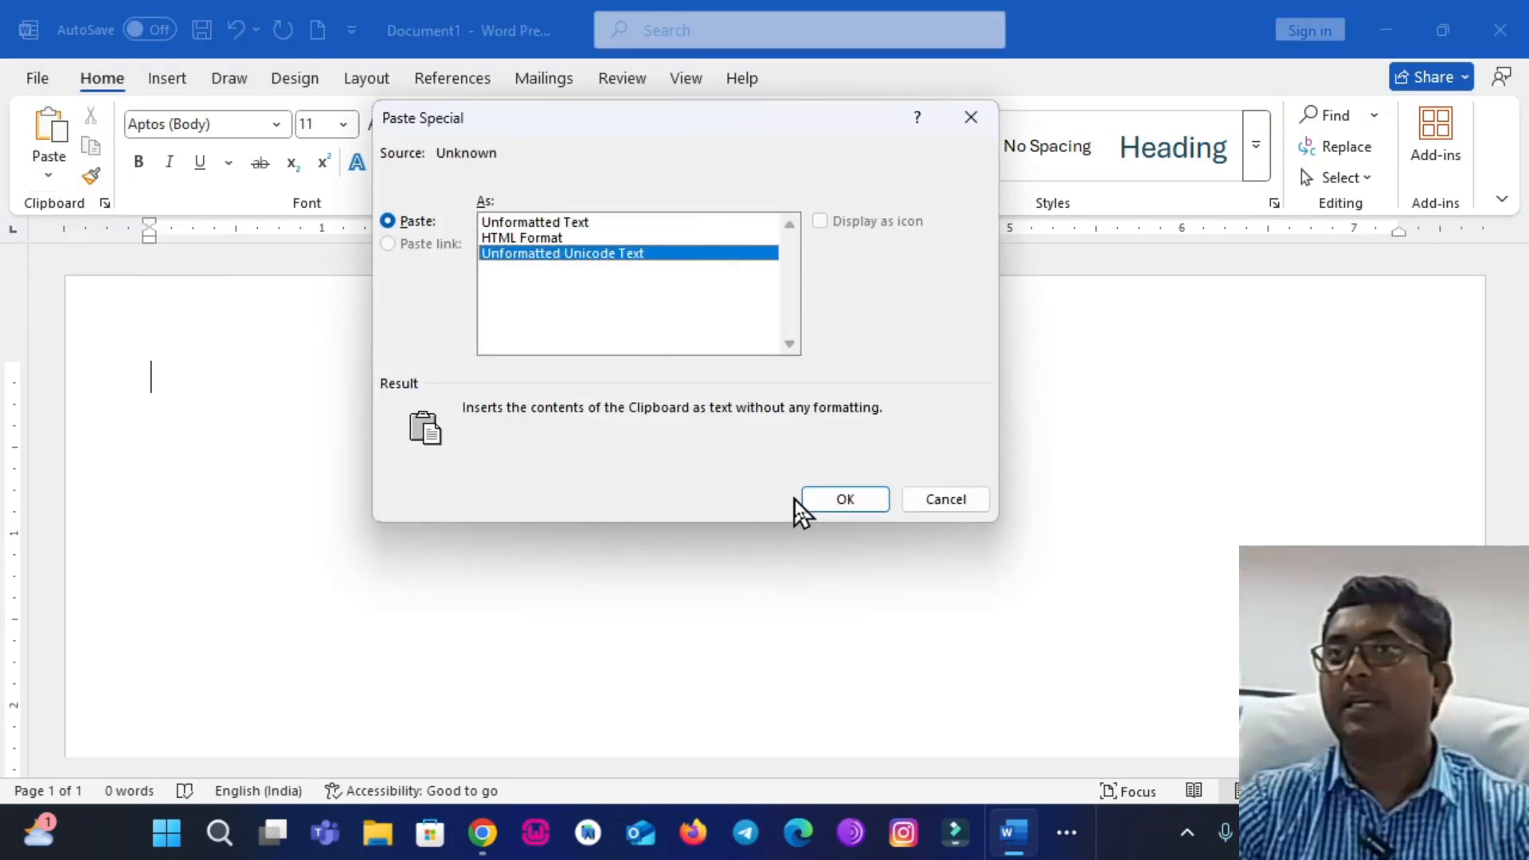
click(820, 508)
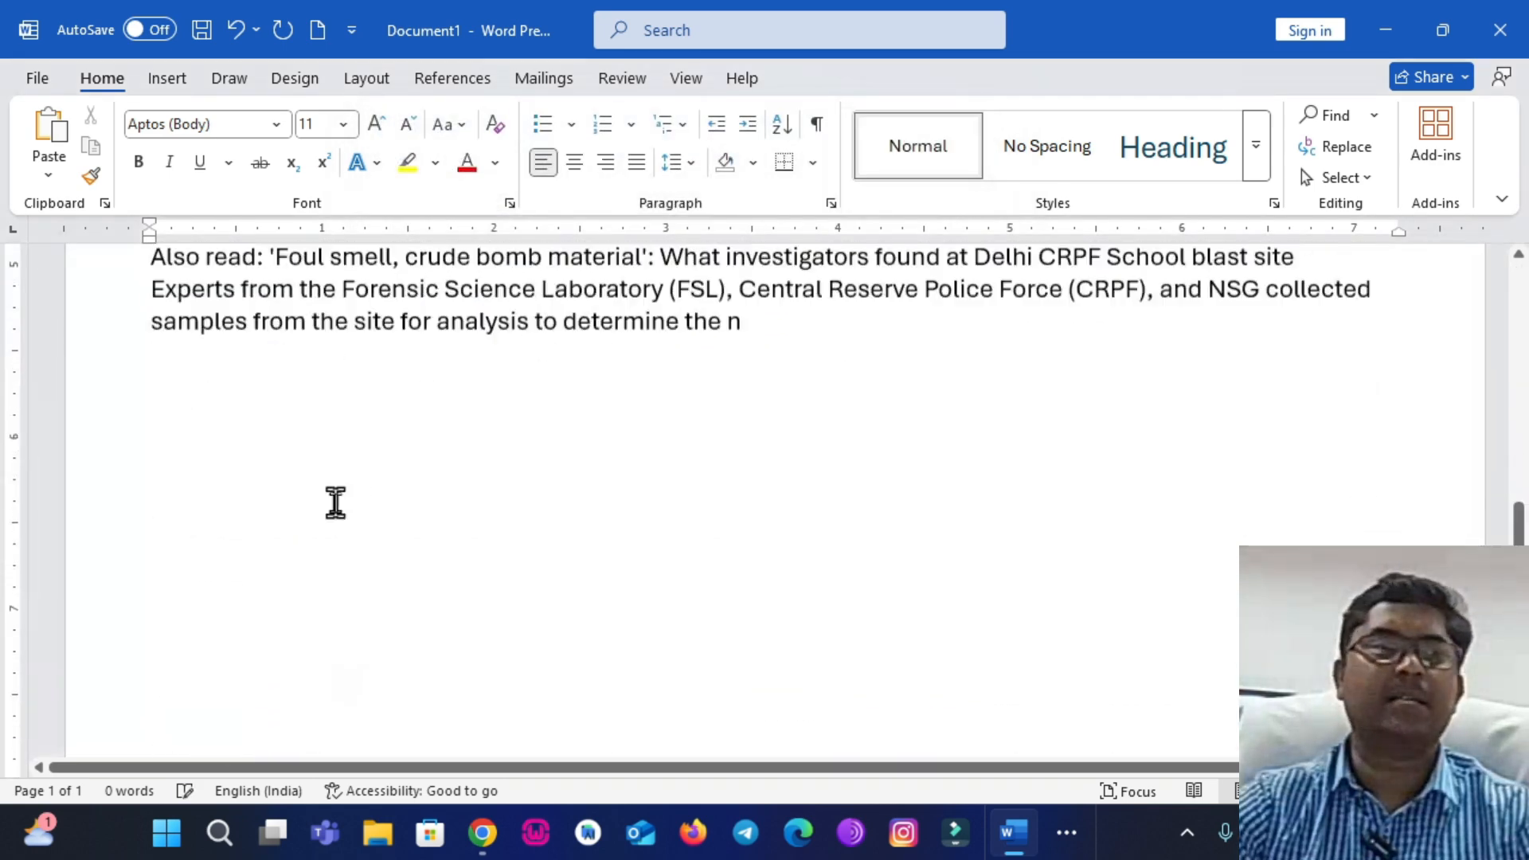
scroll(335, 502, up, 12)
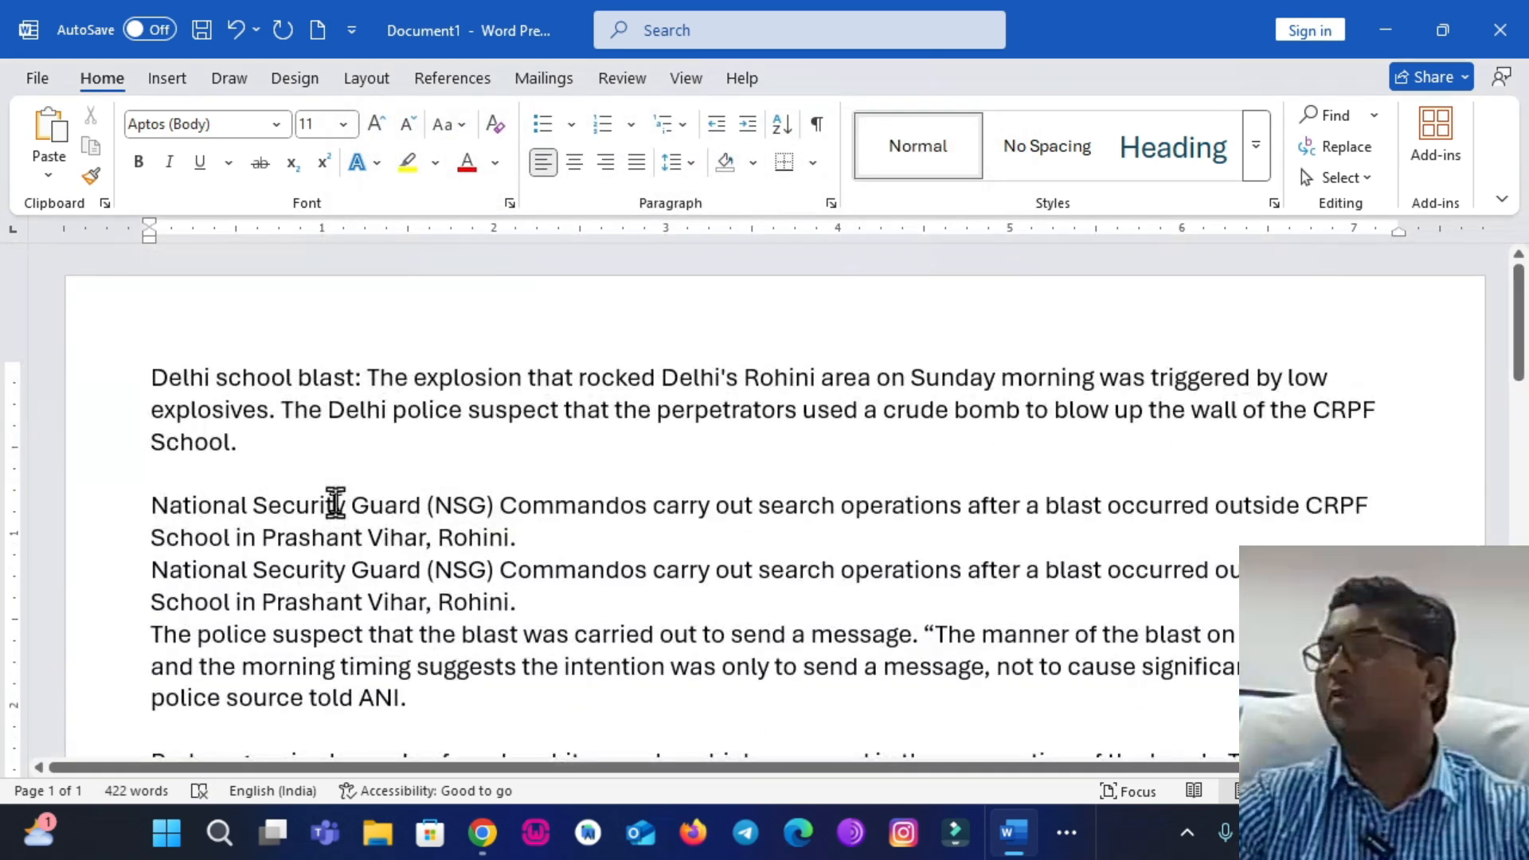
Replace the closing quotation mark after "the reason for the blast," with "!!!".
scroll(335, 503, down, 6)
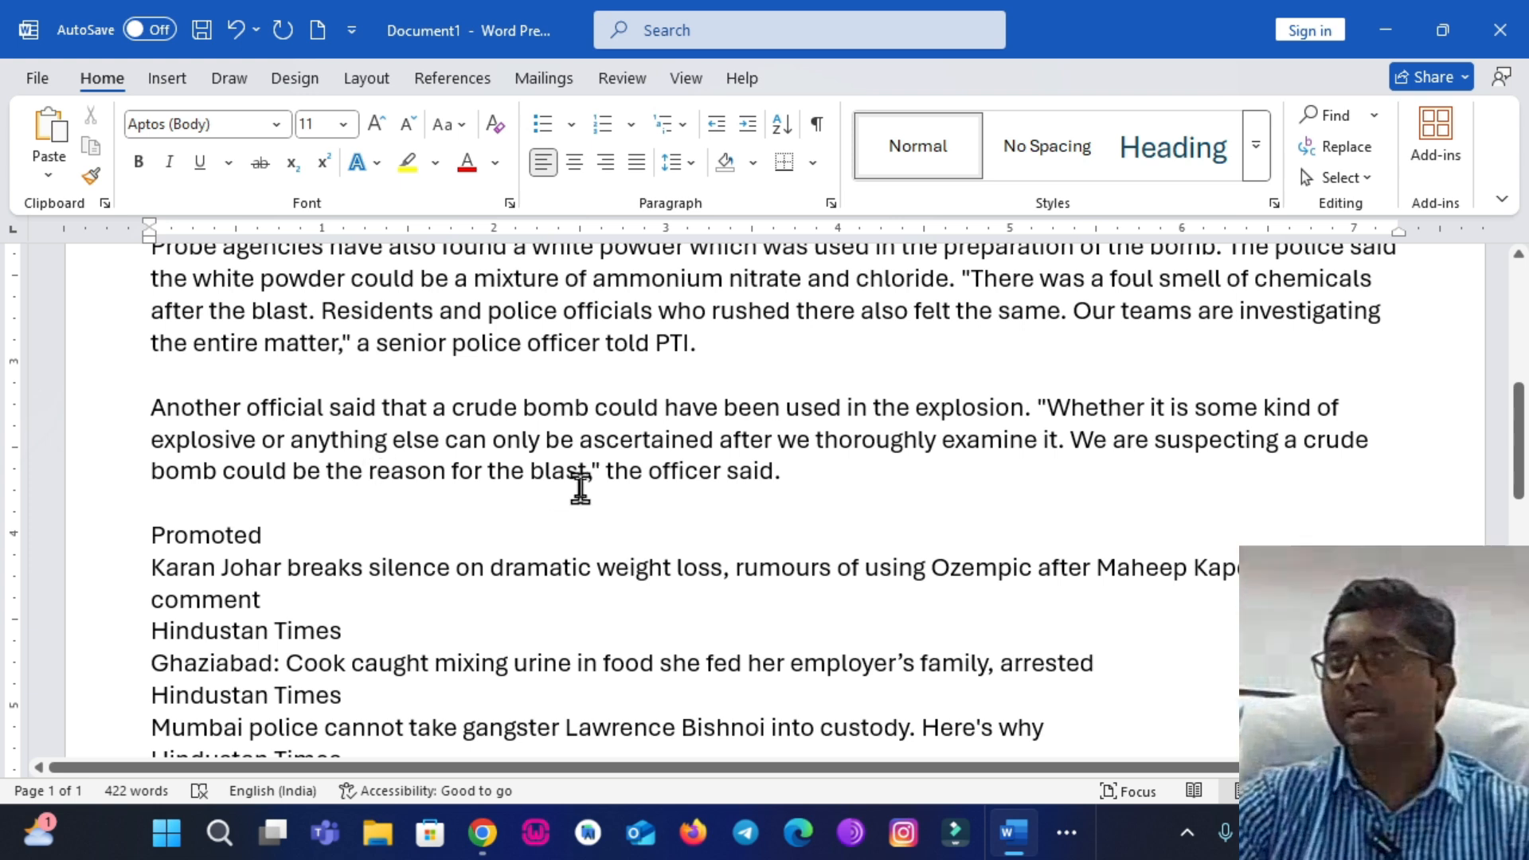
scroll(582, 467, up, 4)
click(816, 569)
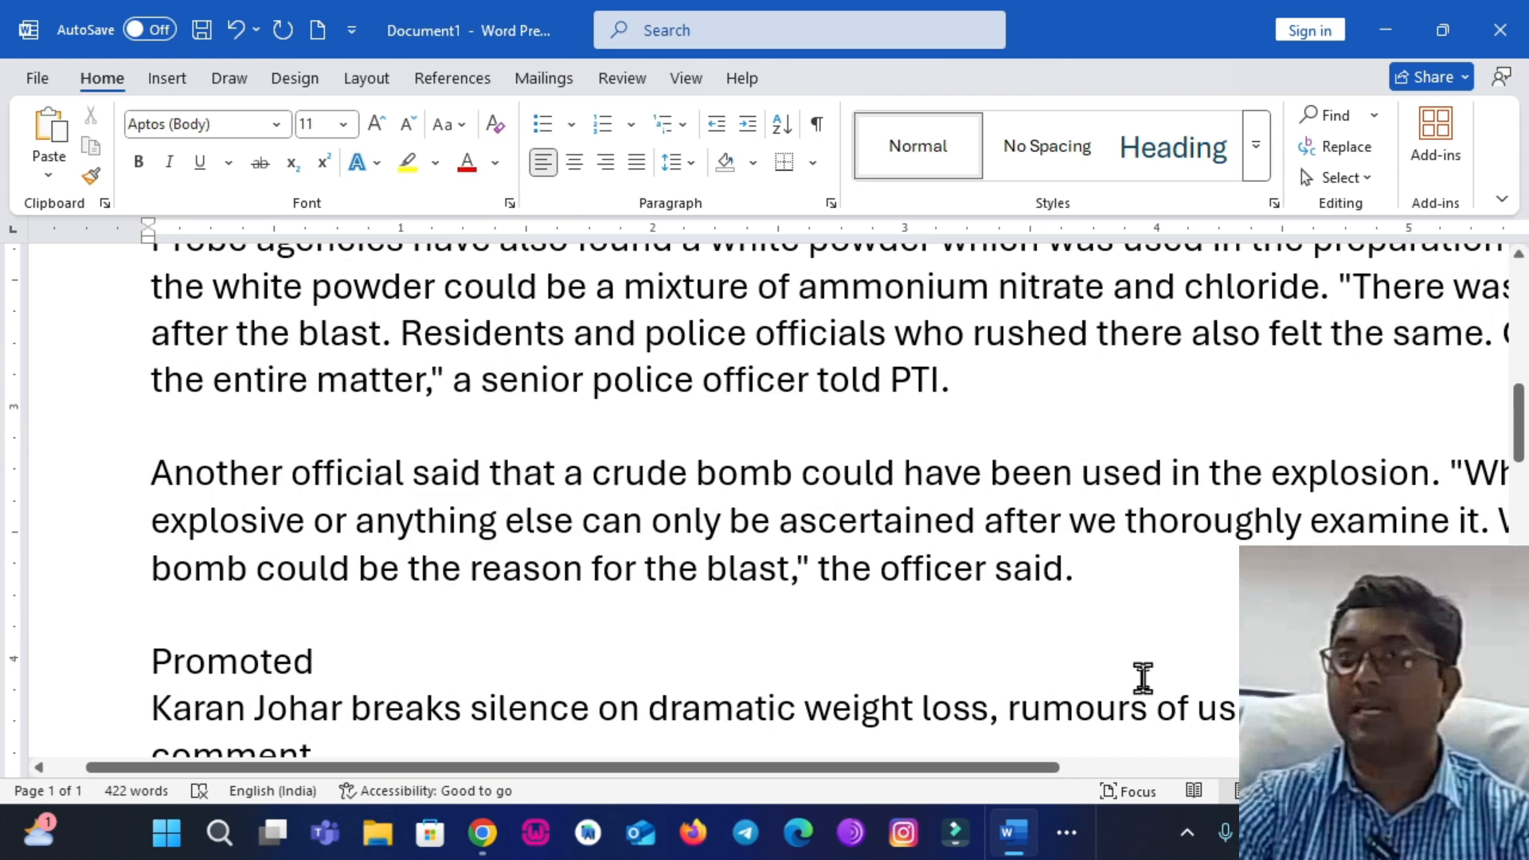
key(BackSpace)
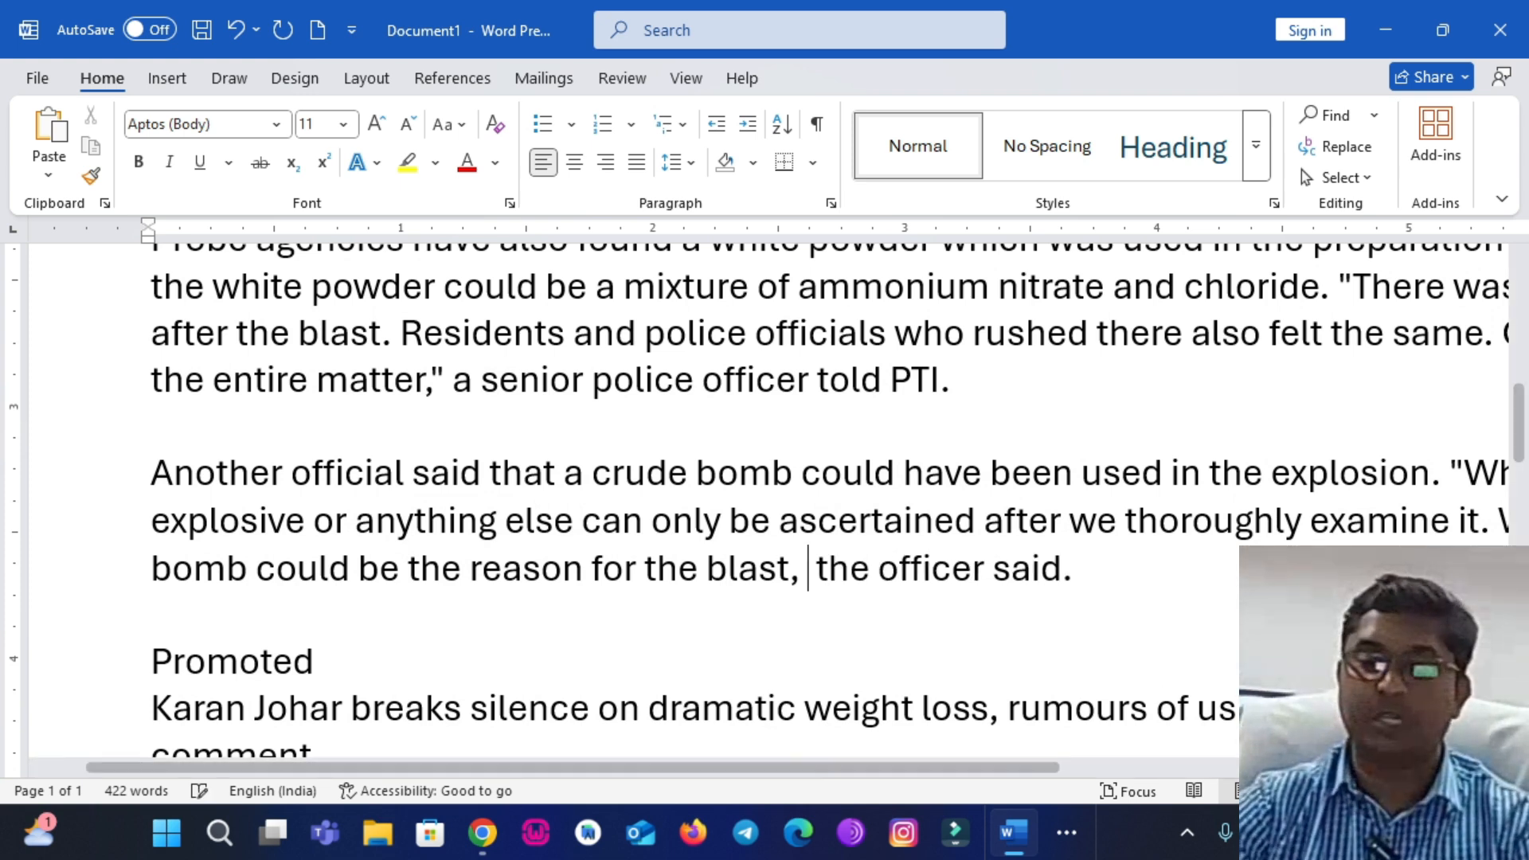
text(!!!)
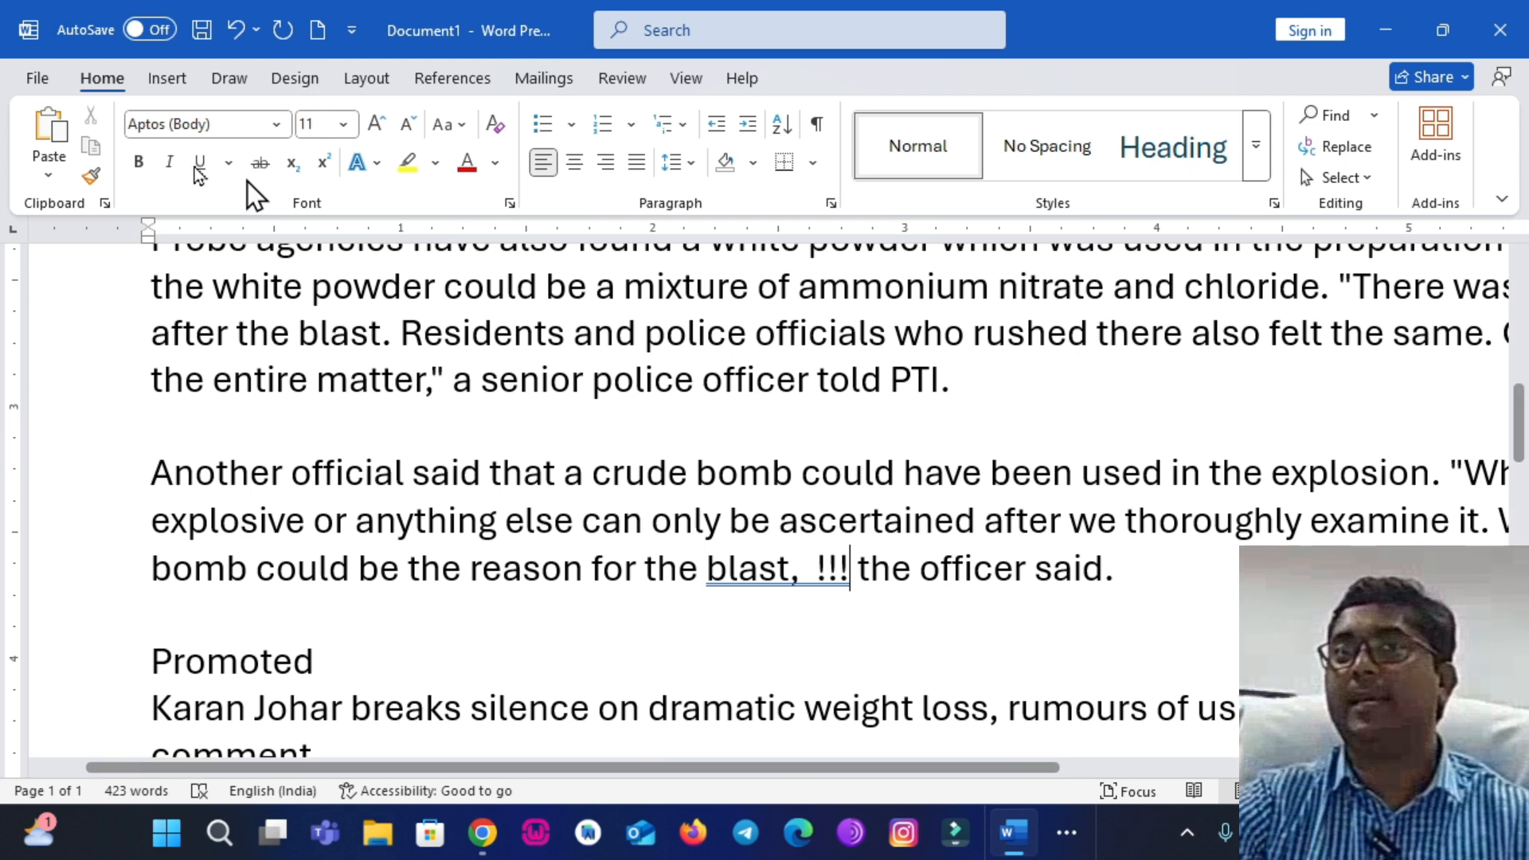
Examine the Unformatted Unicode Text option in Paste Special, closing the dialog without pasting.
click(67, 165)
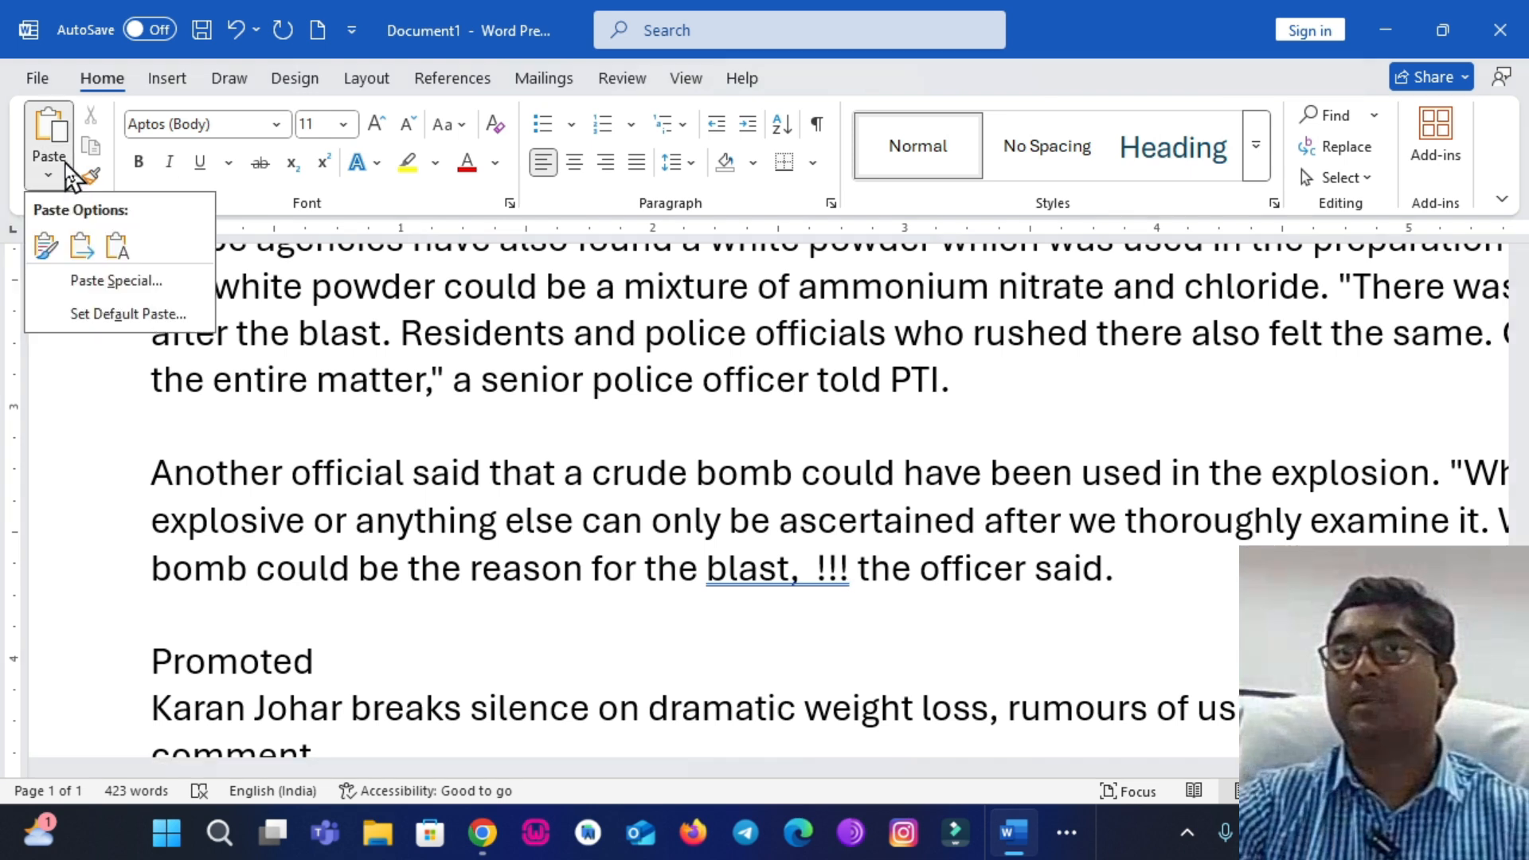
click(118, 283)
click(524, 255)
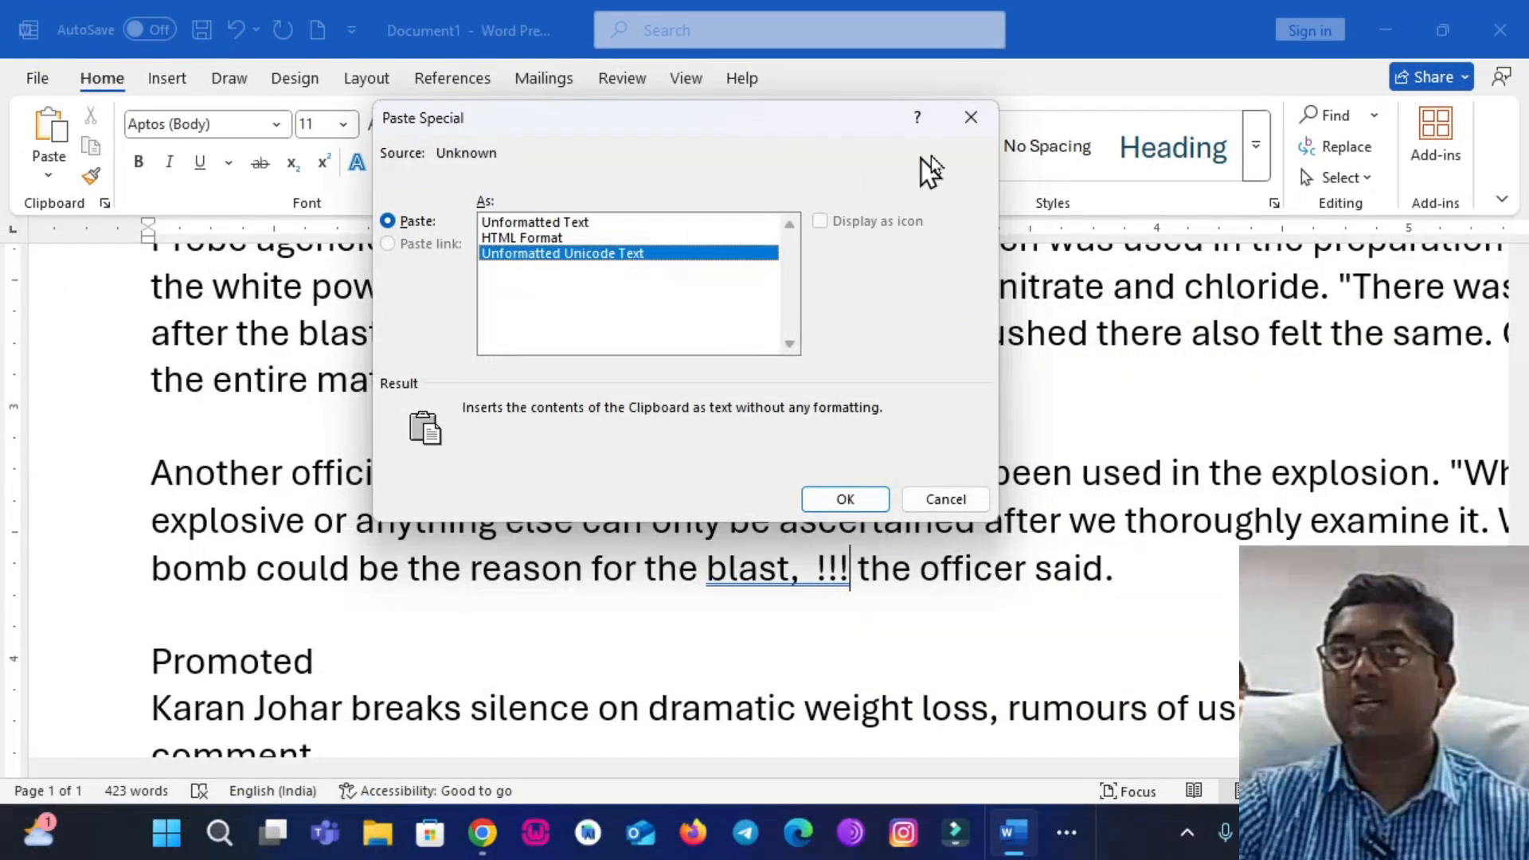
click(969, 119)
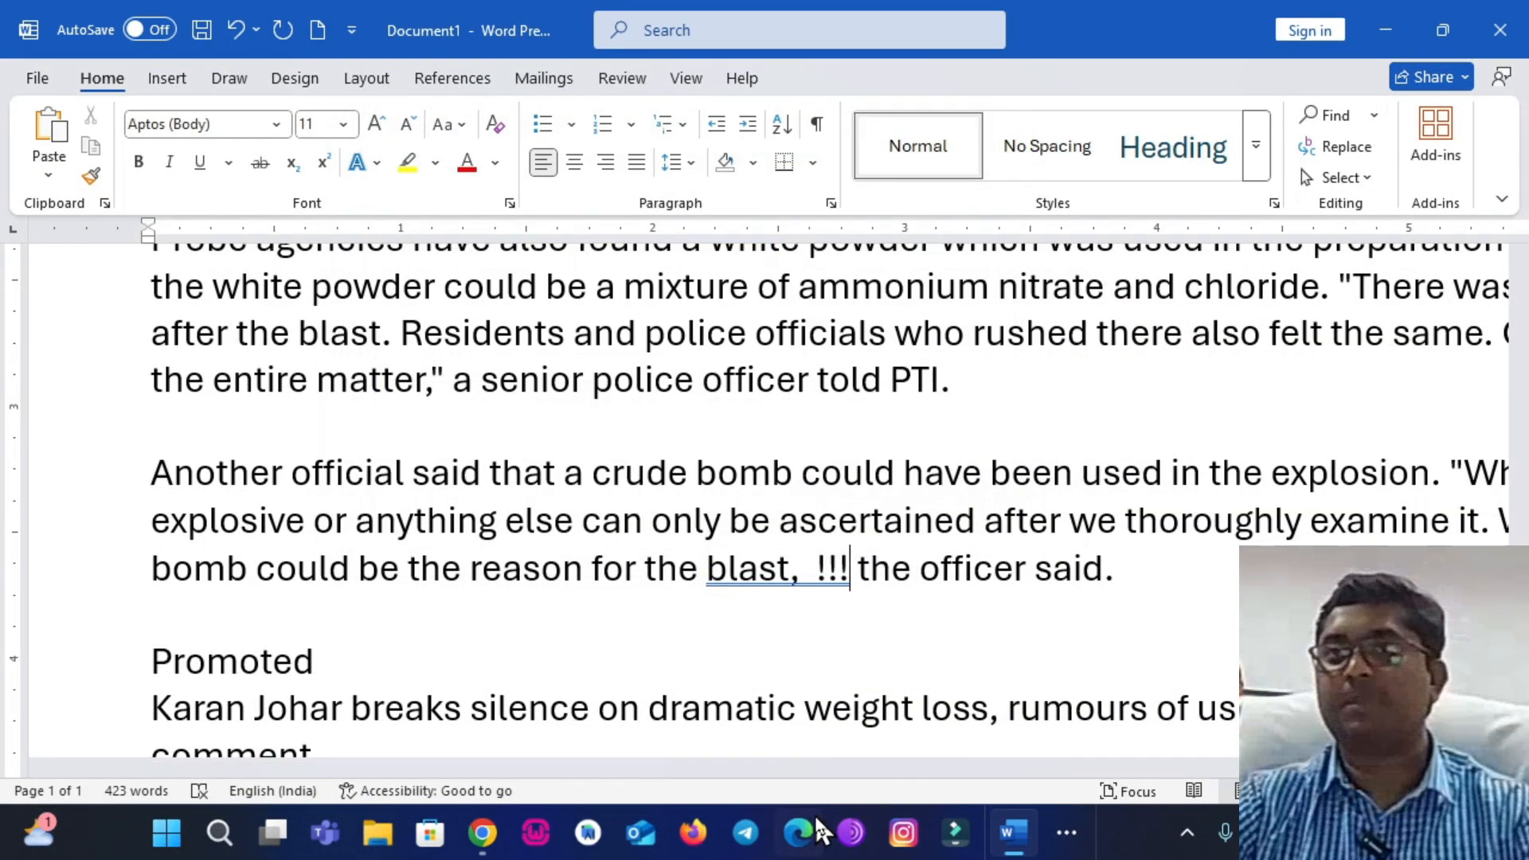
Close the Google Chrome window and clear the whole pasted article from the Word document.
click(484, 833)
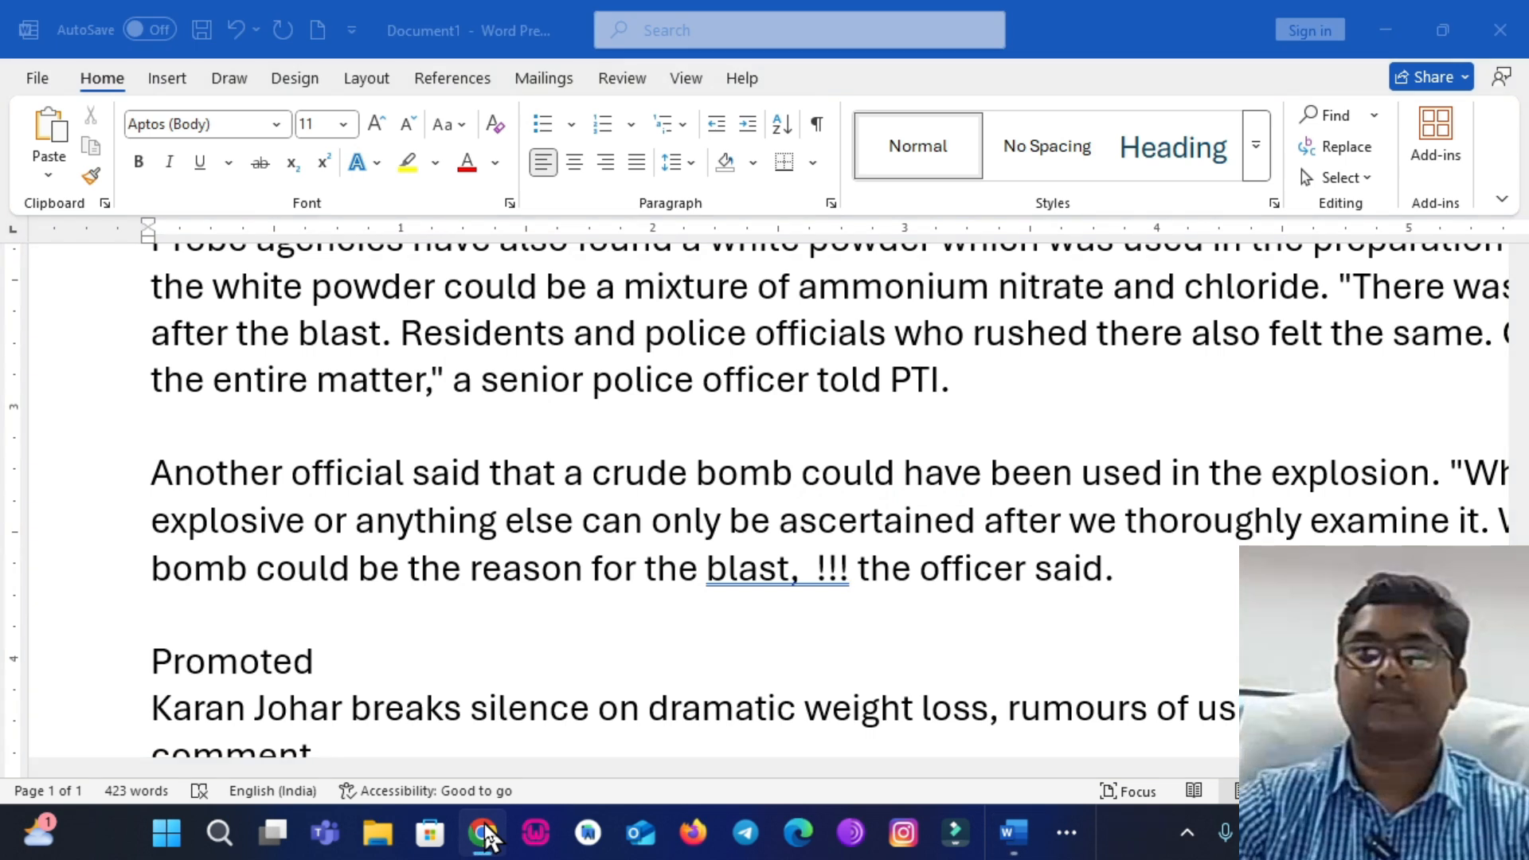
right_click(484, 833)
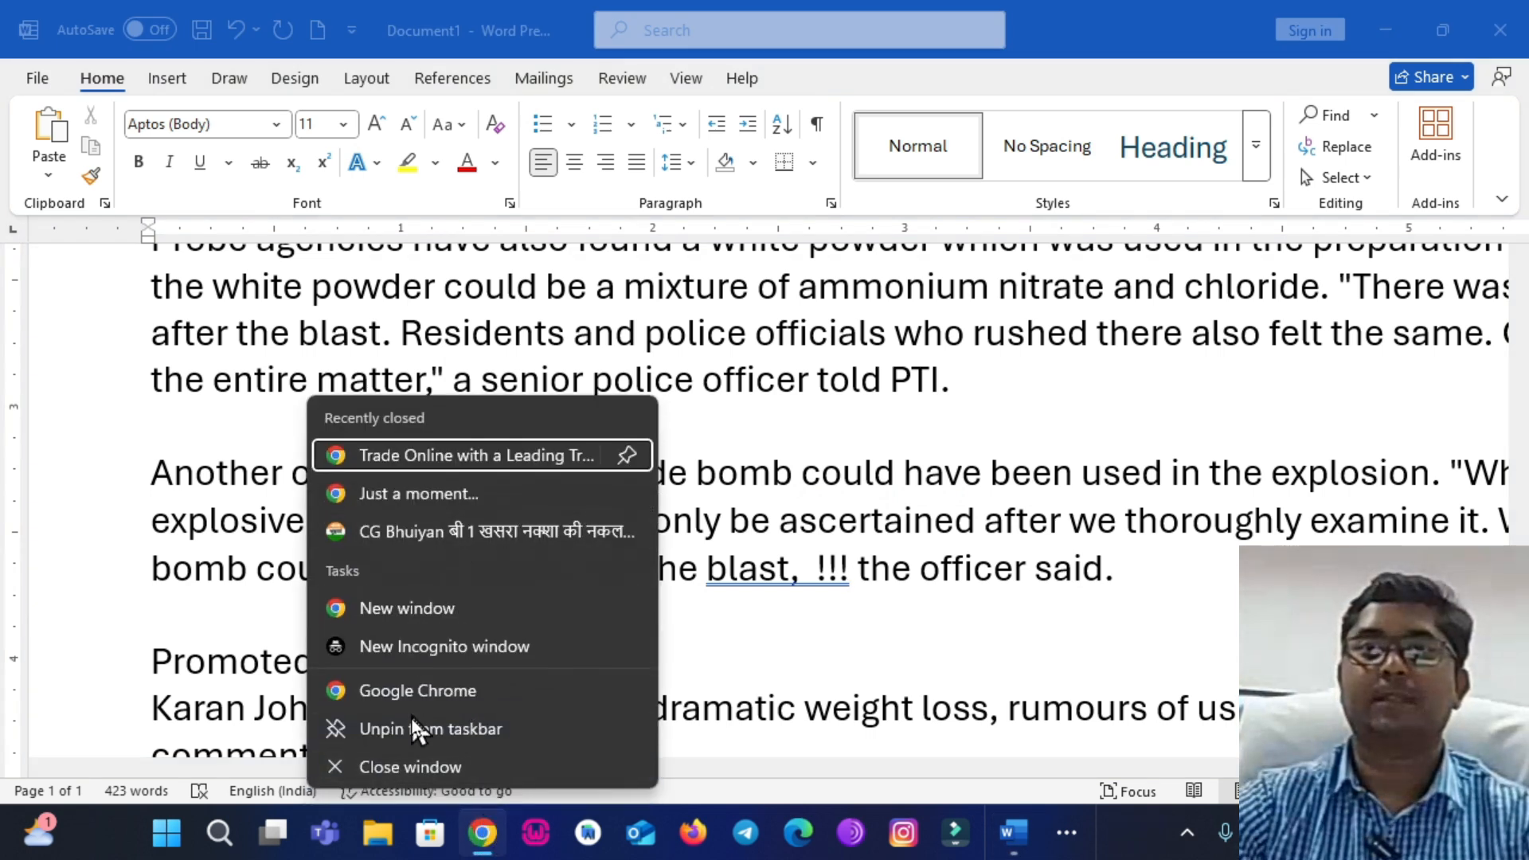
click(409, 772)
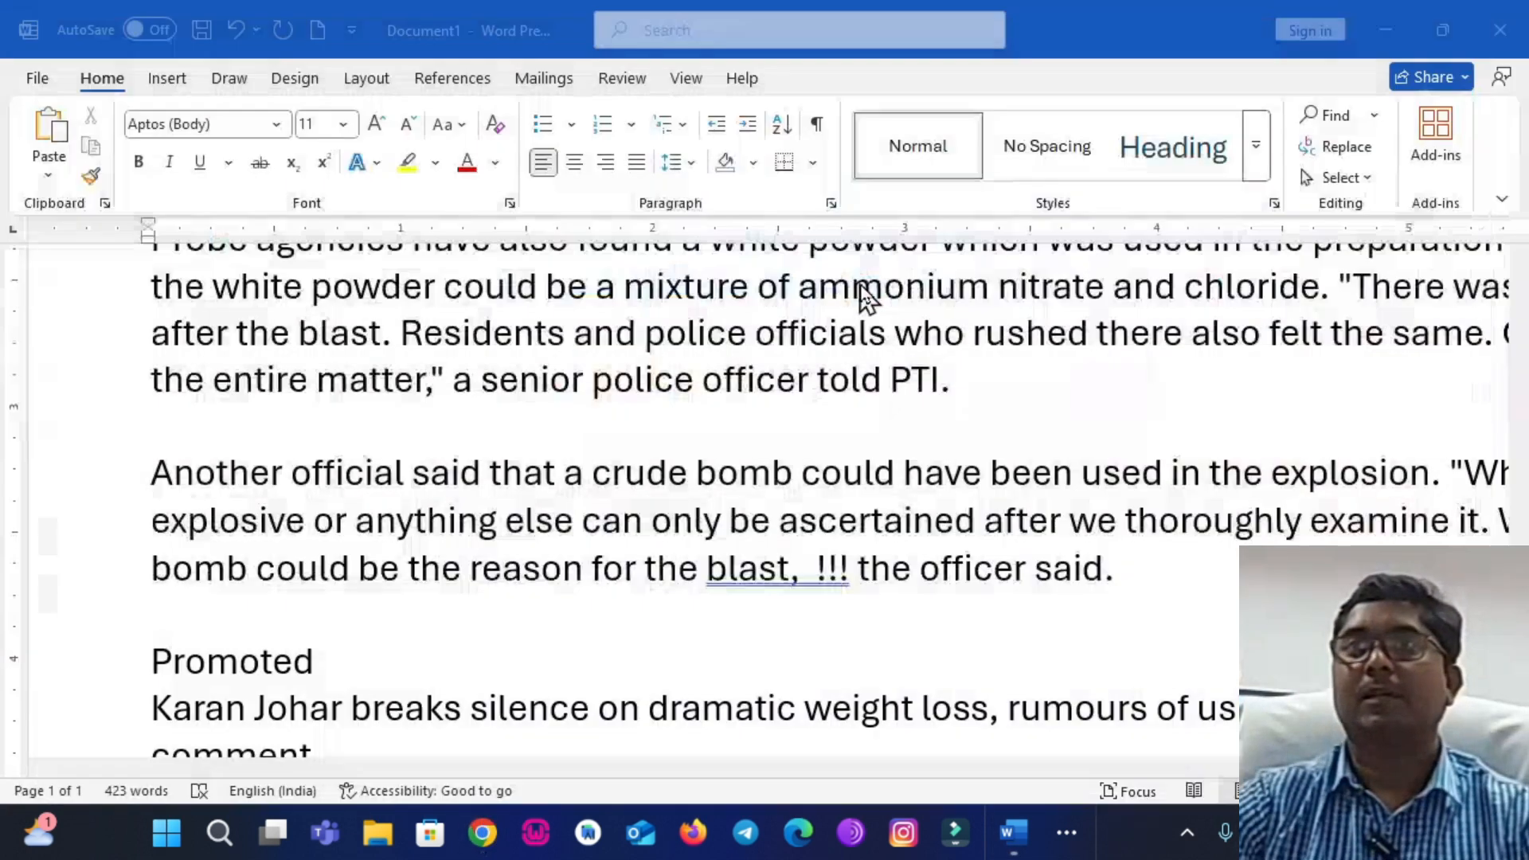
key(ctrl+a)
key(Delete)
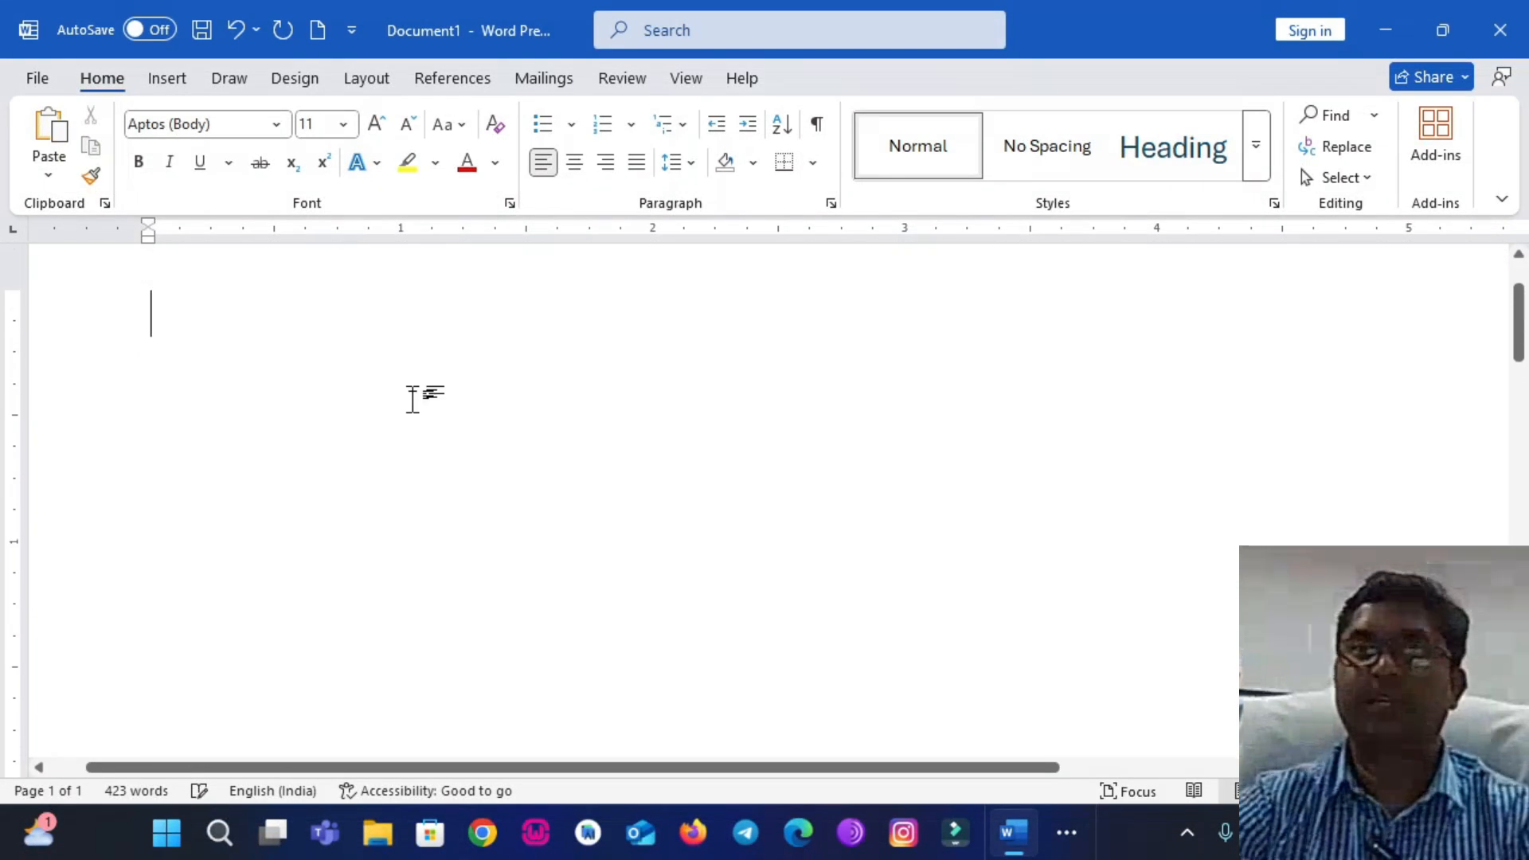
Examine the Paste and Paste link choices in Paste Special for the copied web article, leaving the document empty.
click(48, 175)
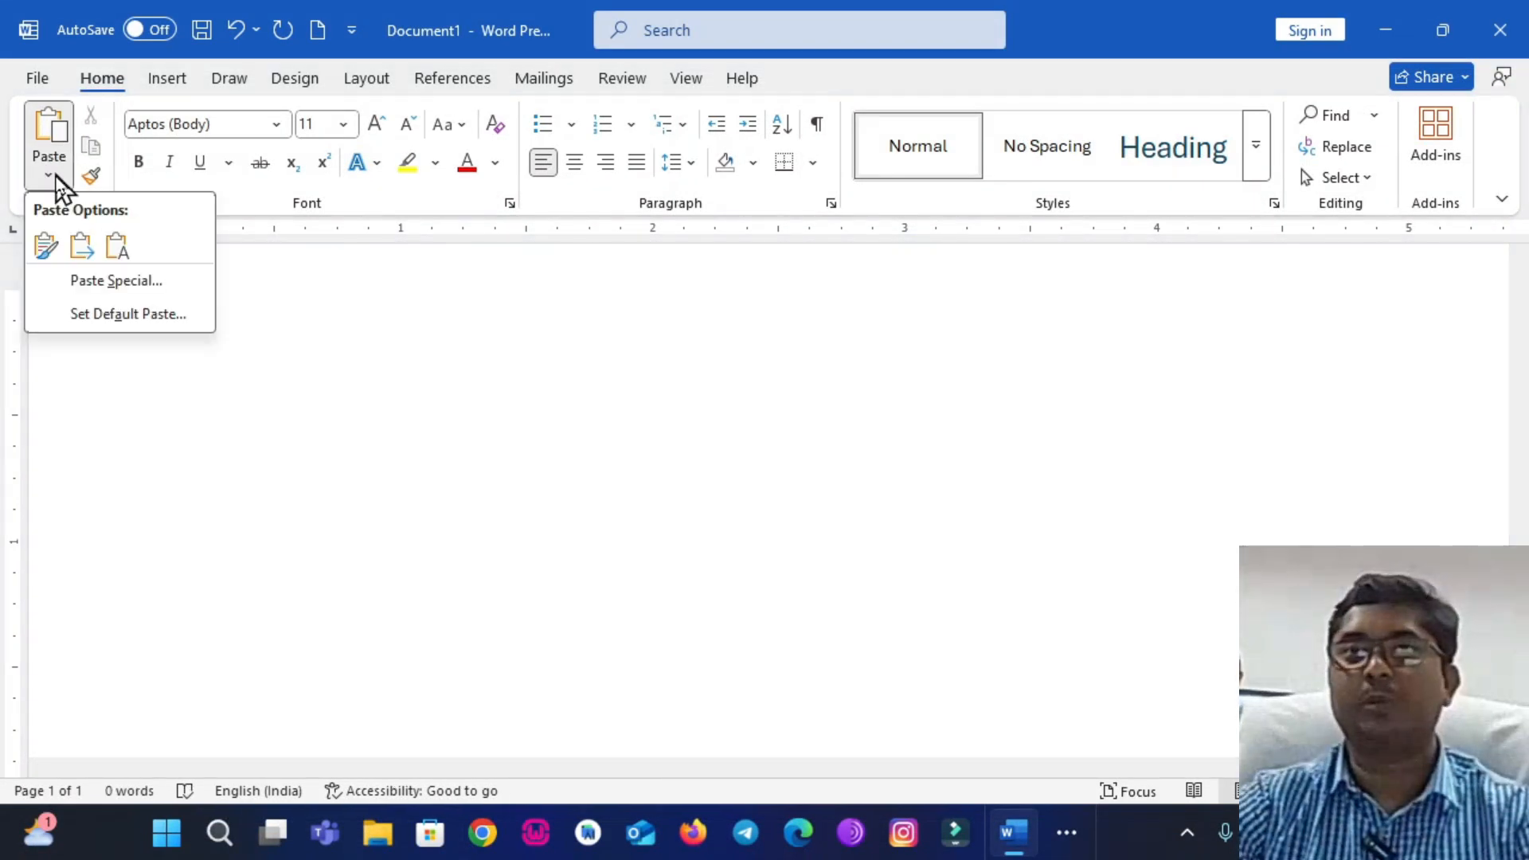
click(111, 279)
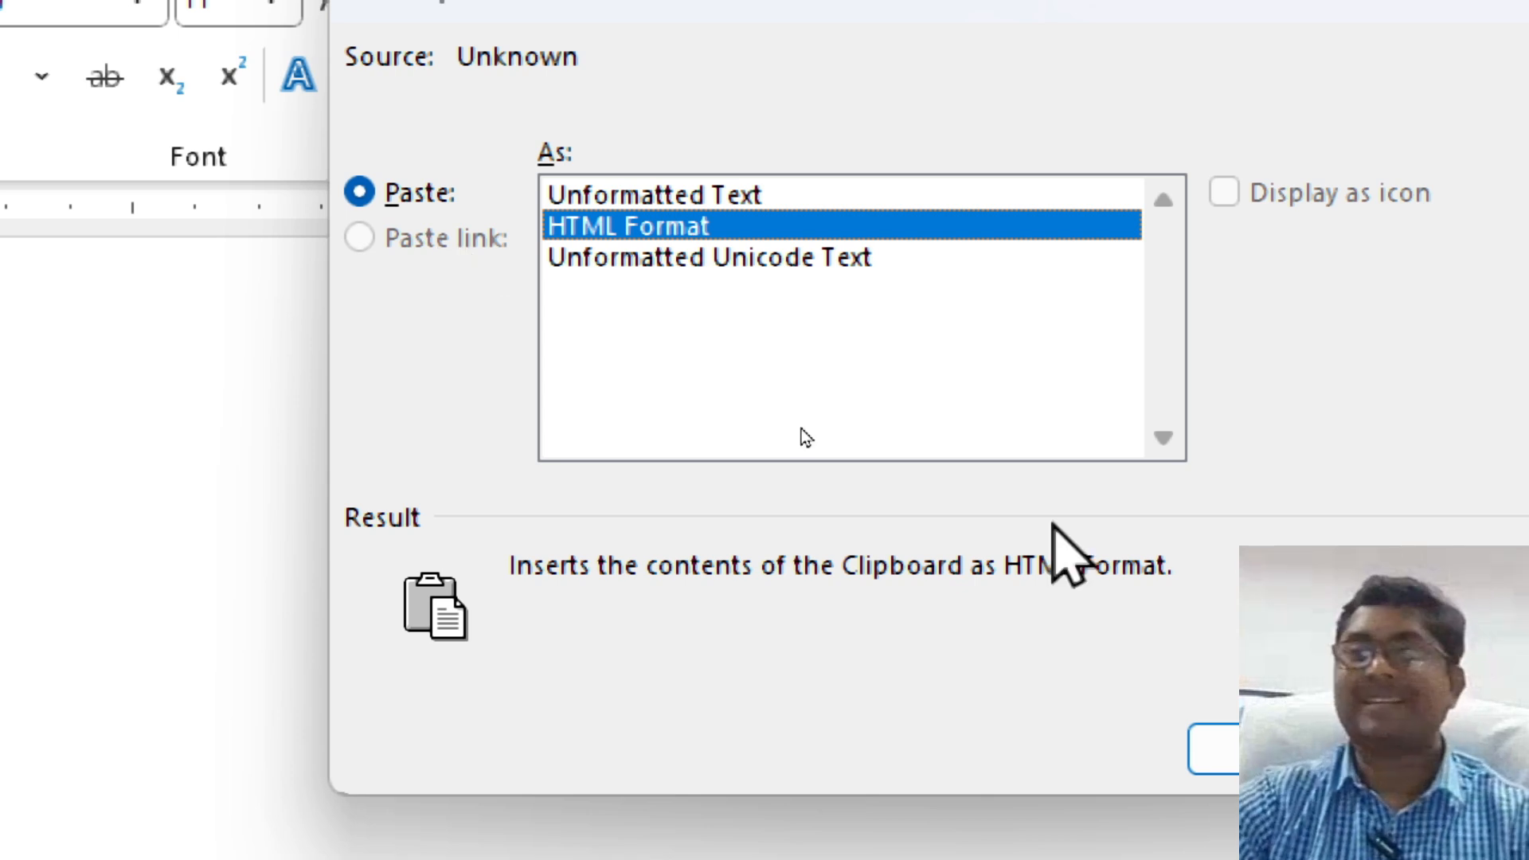
key(Return)
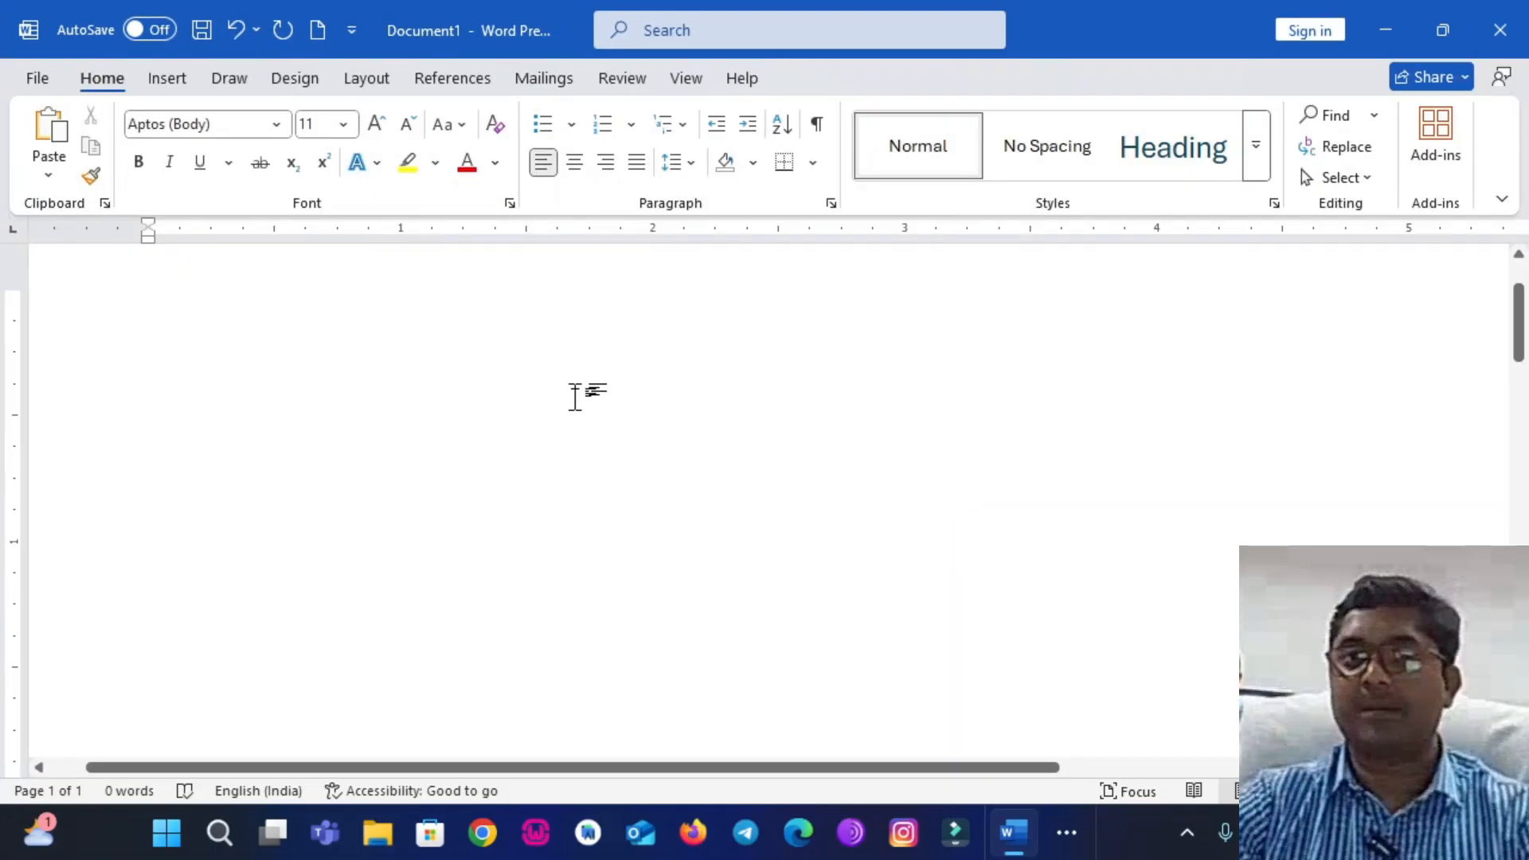
Write "computer" on the first line of the empty document and copy the word.
text(computer)
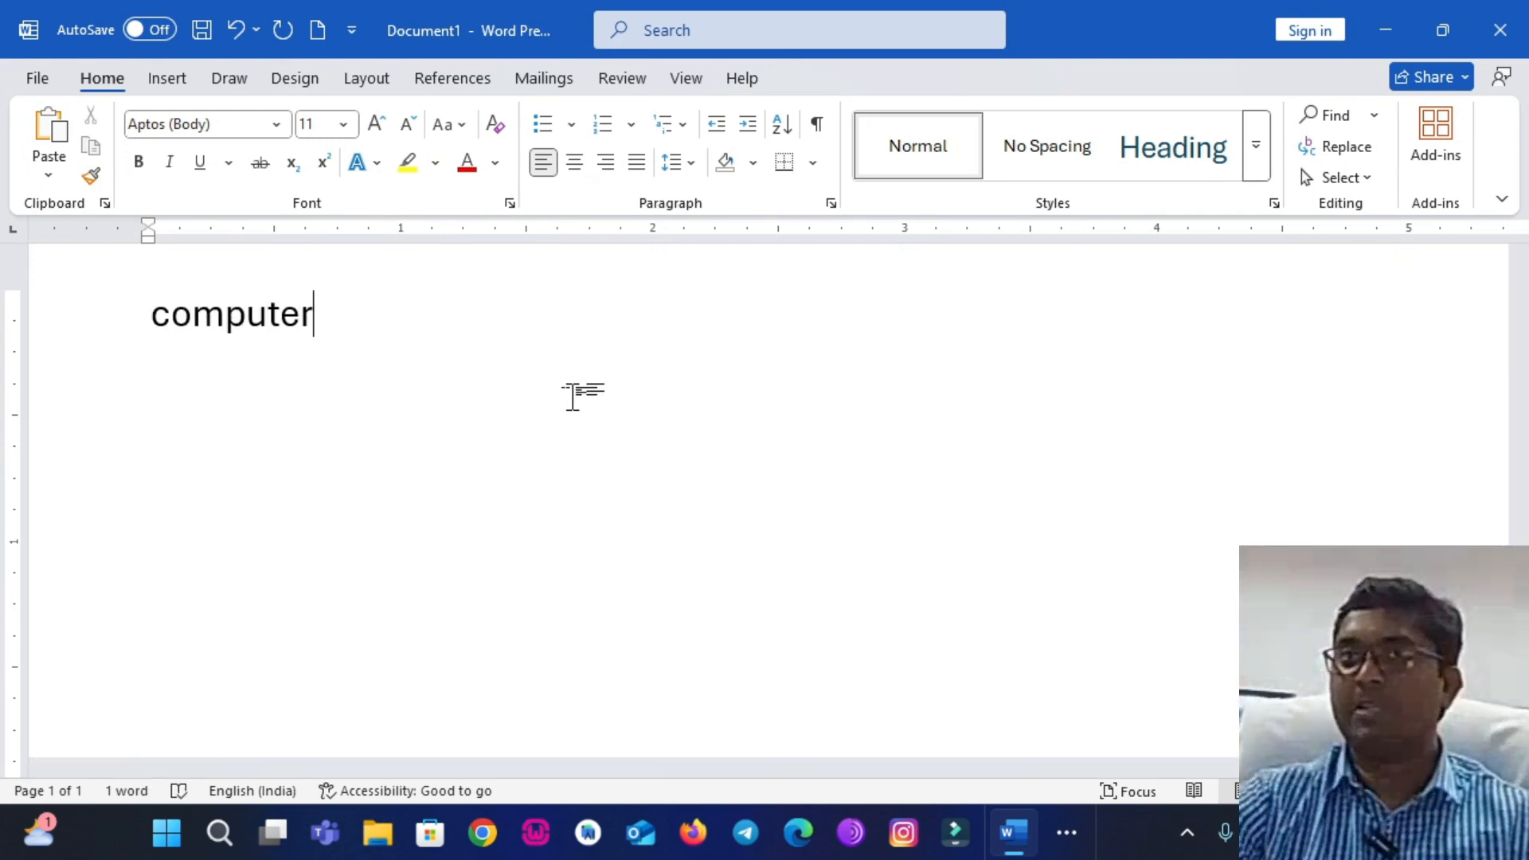
drag(313, 323, 147, 307)
key(super+c)
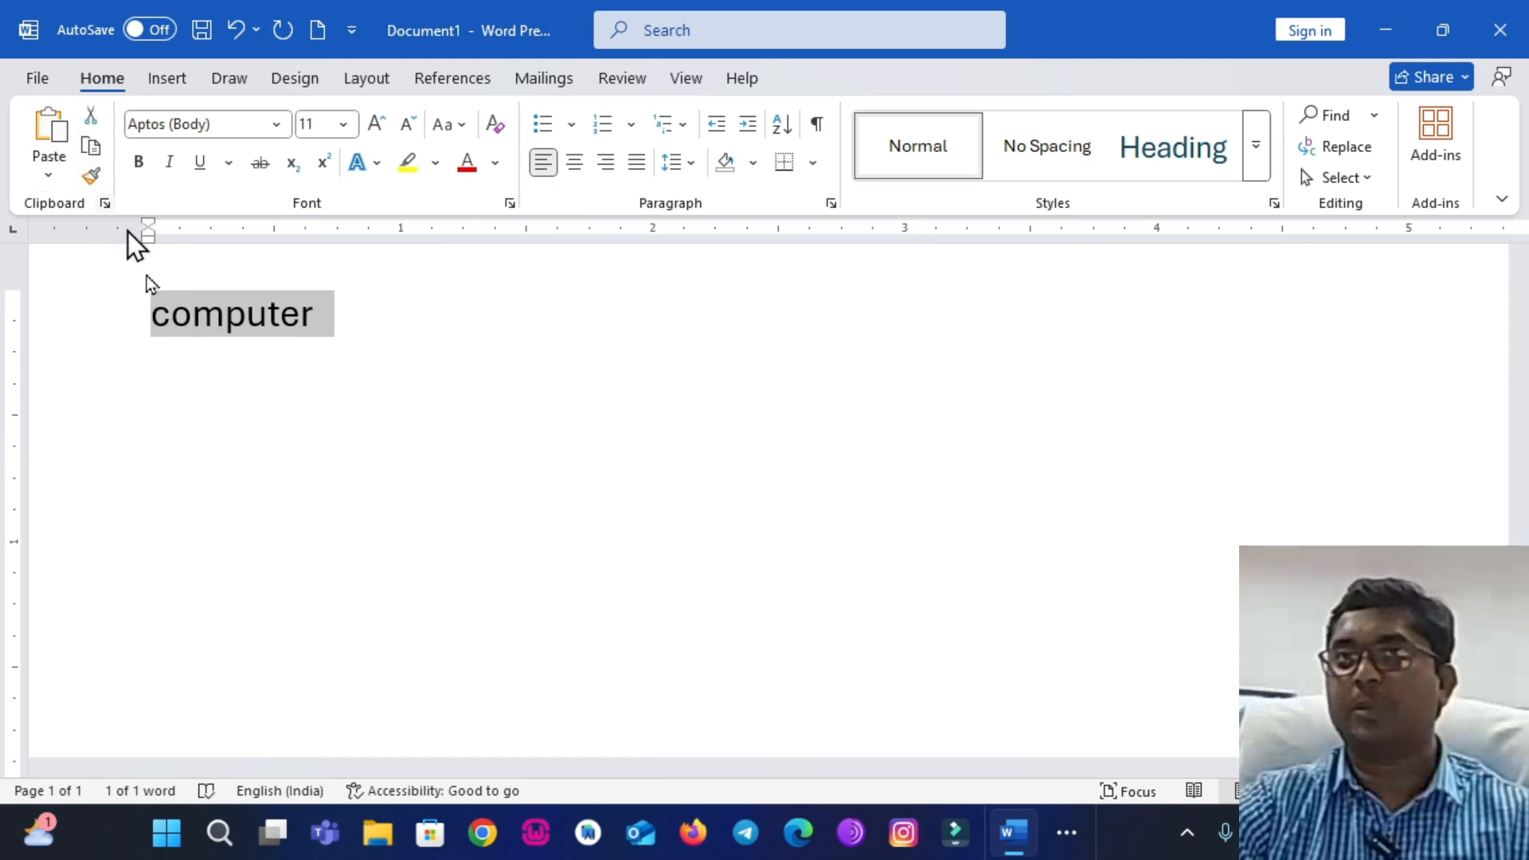
Add blank lines below the word and paste the copied "computer" there with a normal paste.
click(170, 409)
key(Return)
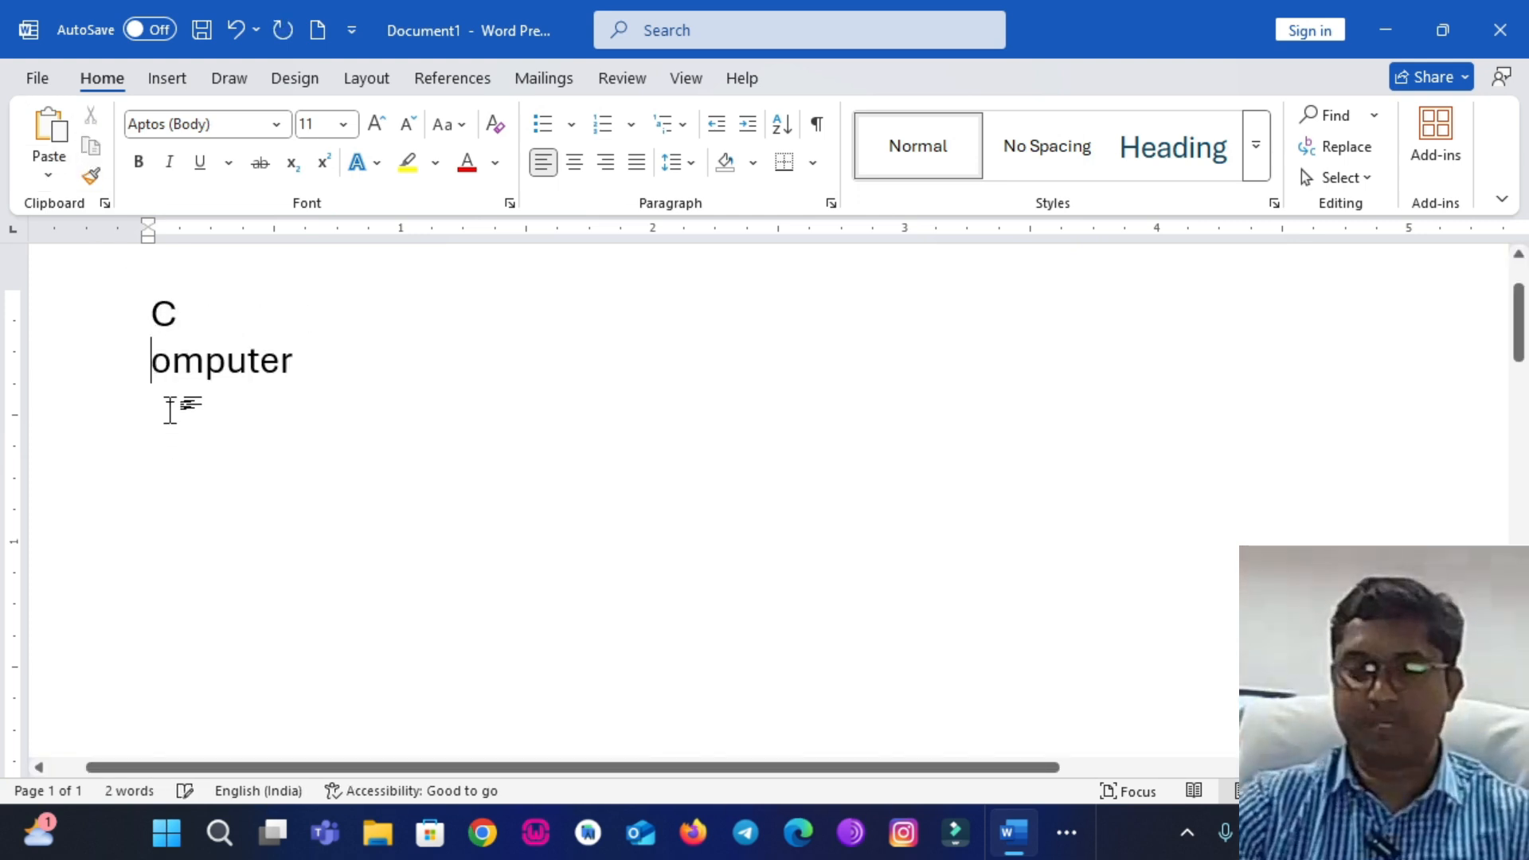
key(BackSpace)
key(End)
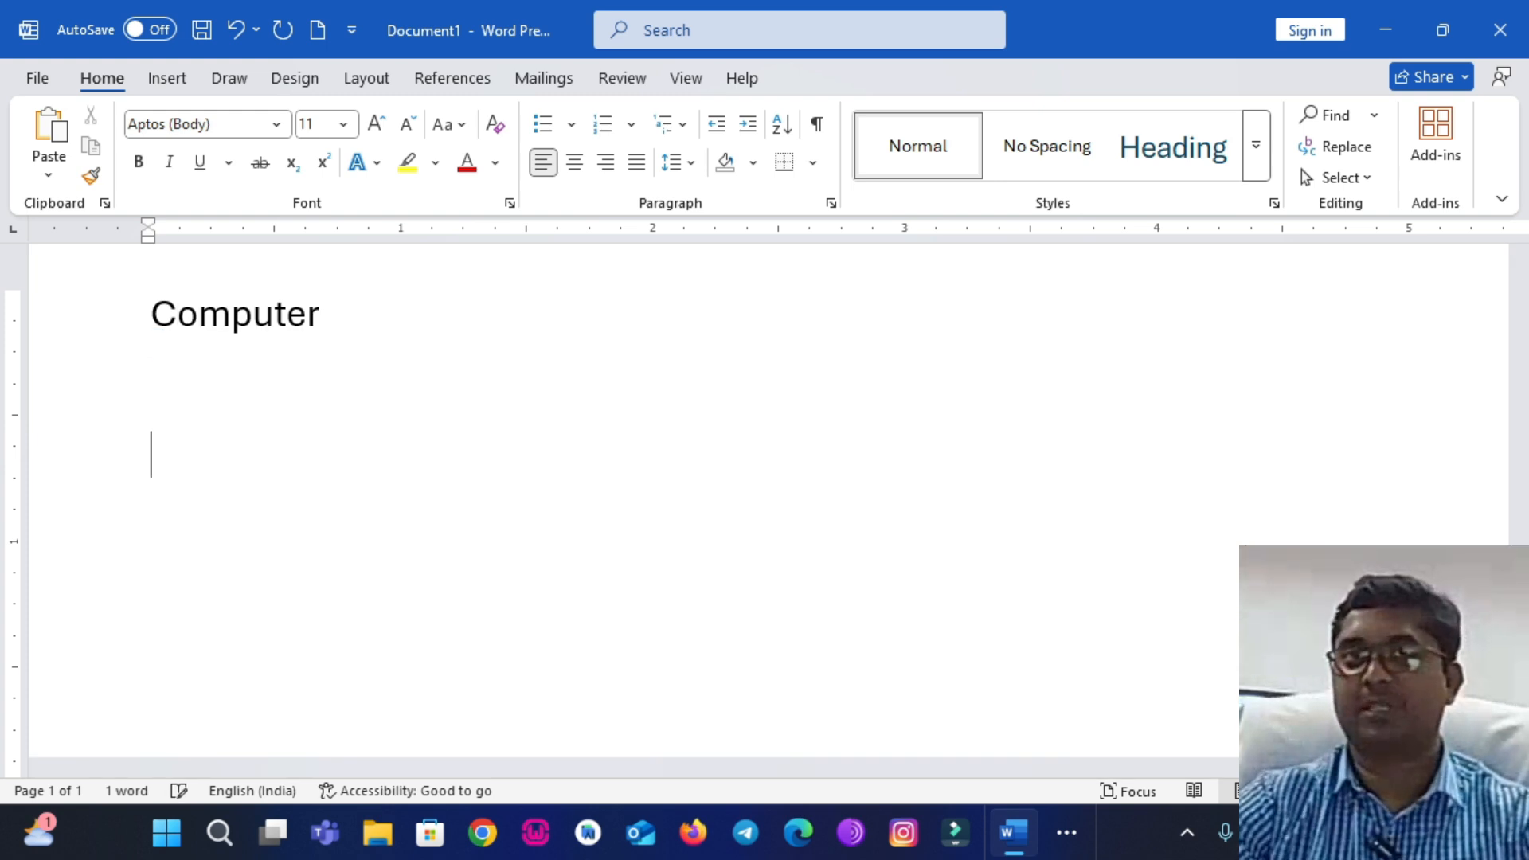
click(64, 151)
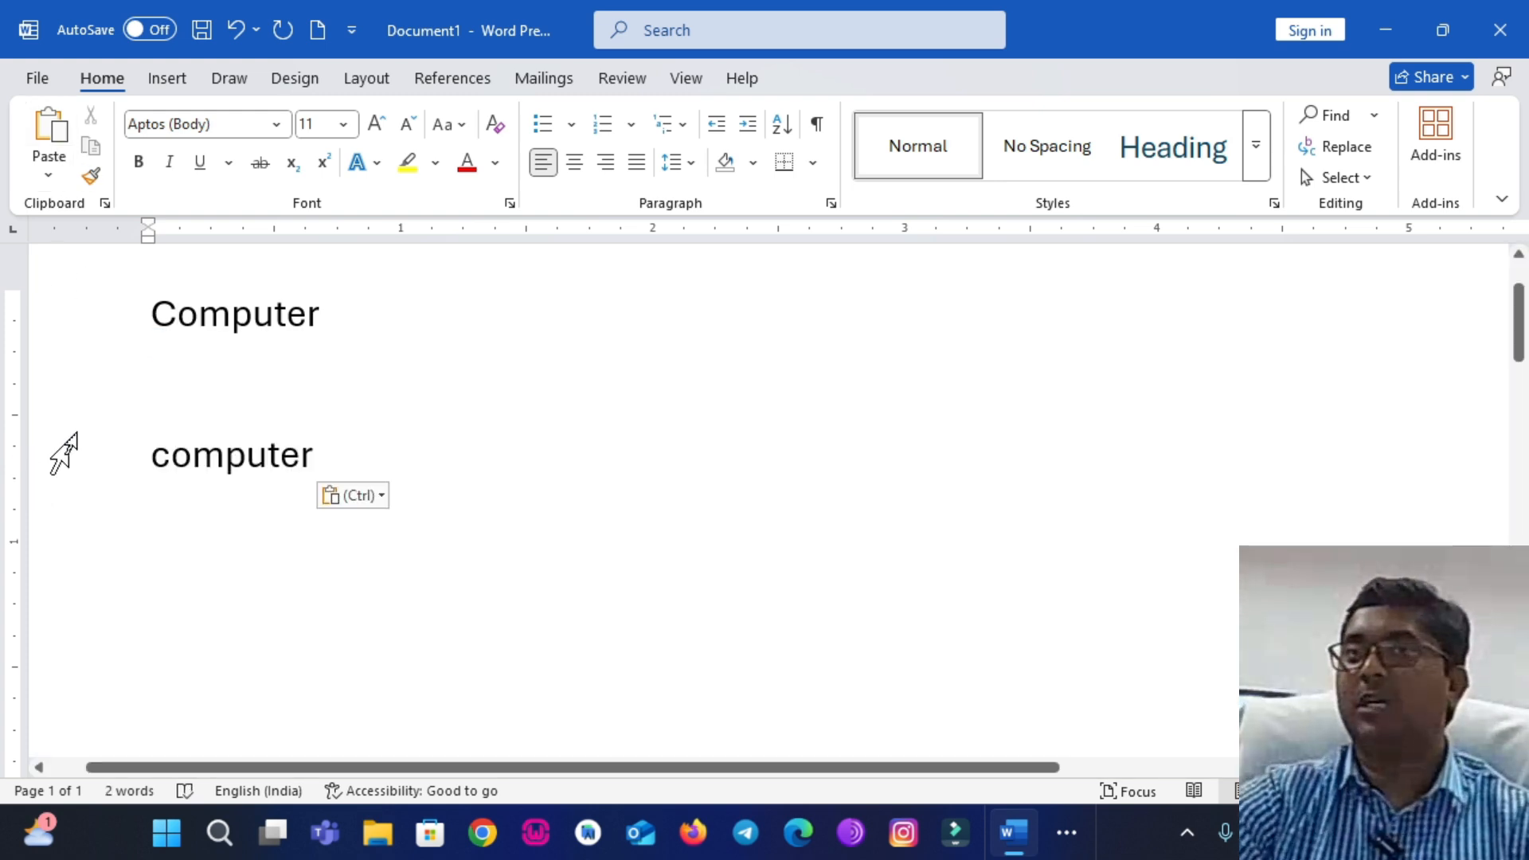
Delete the "m" from the upper "Computer" and put the letter back.
click(225, 313)
key(BackSpace)
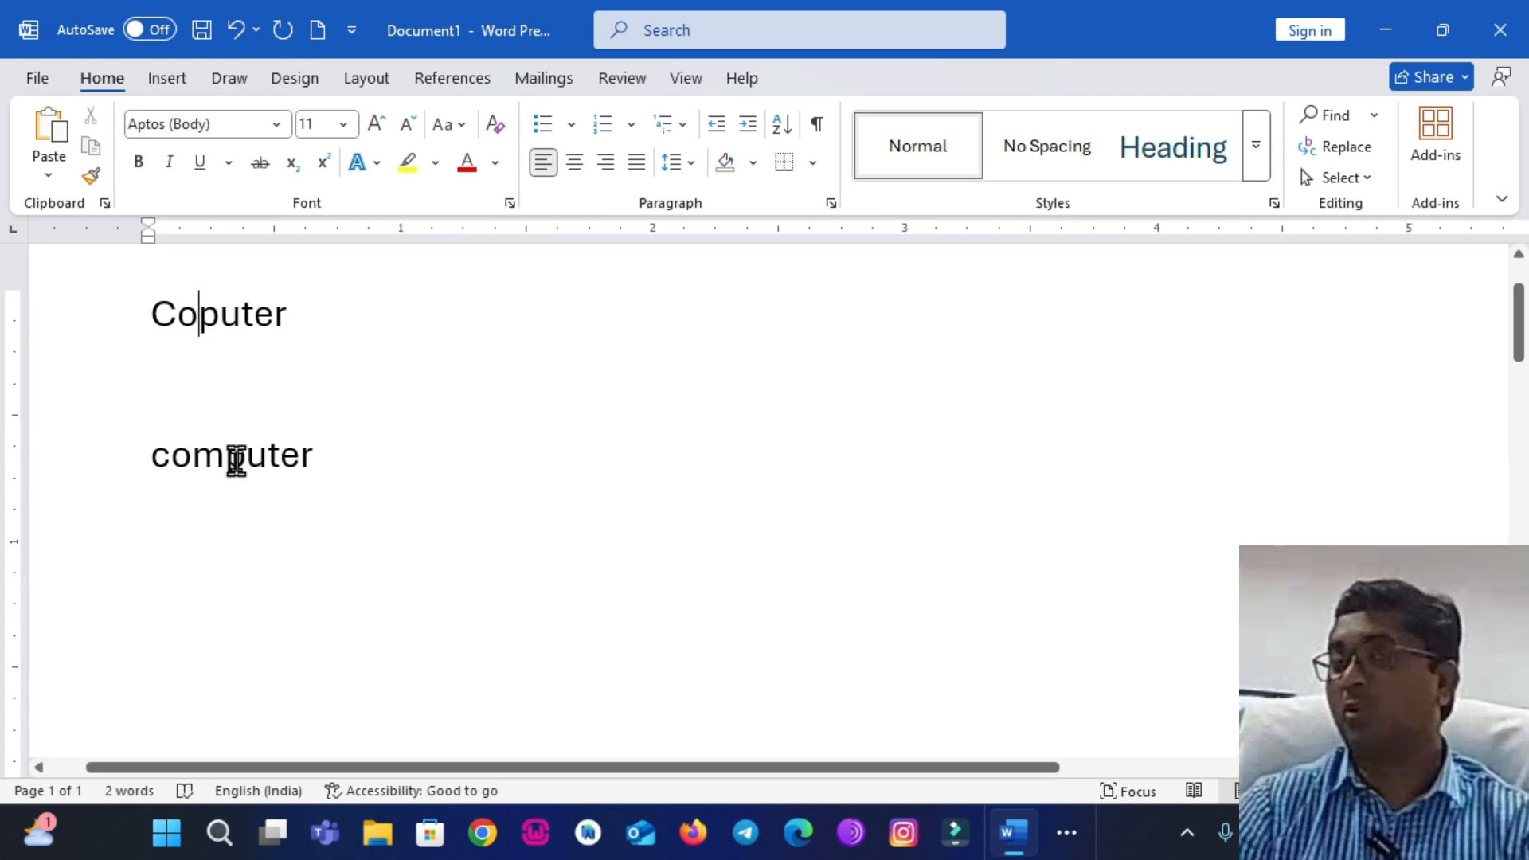
text(m)
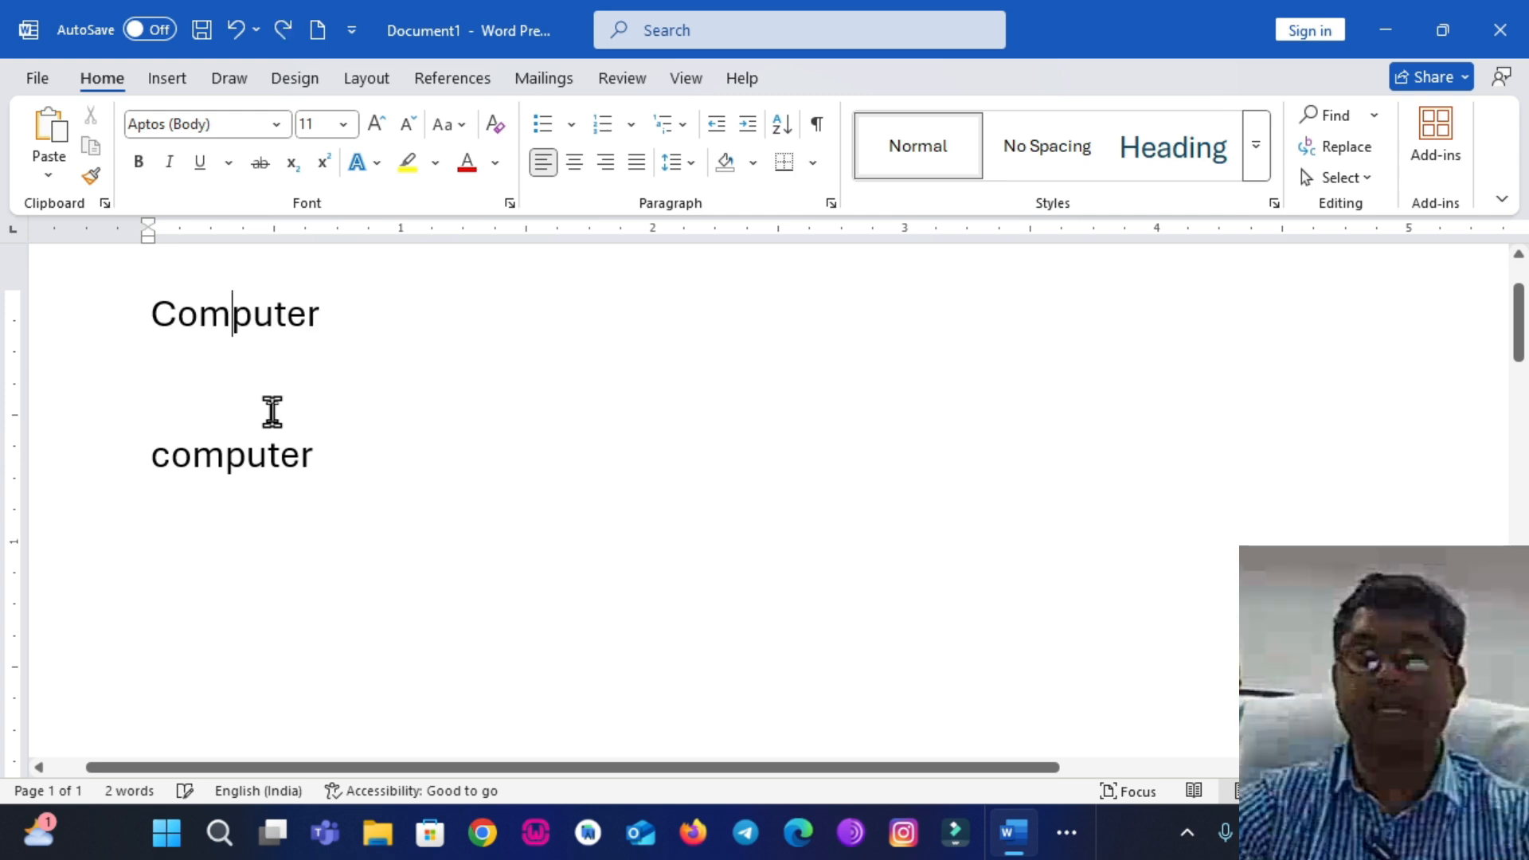
Delete the pasted lower "computer" and insert several blank lines below the remaining word.
drag(324, 447, 103, 385)
key(Delete)
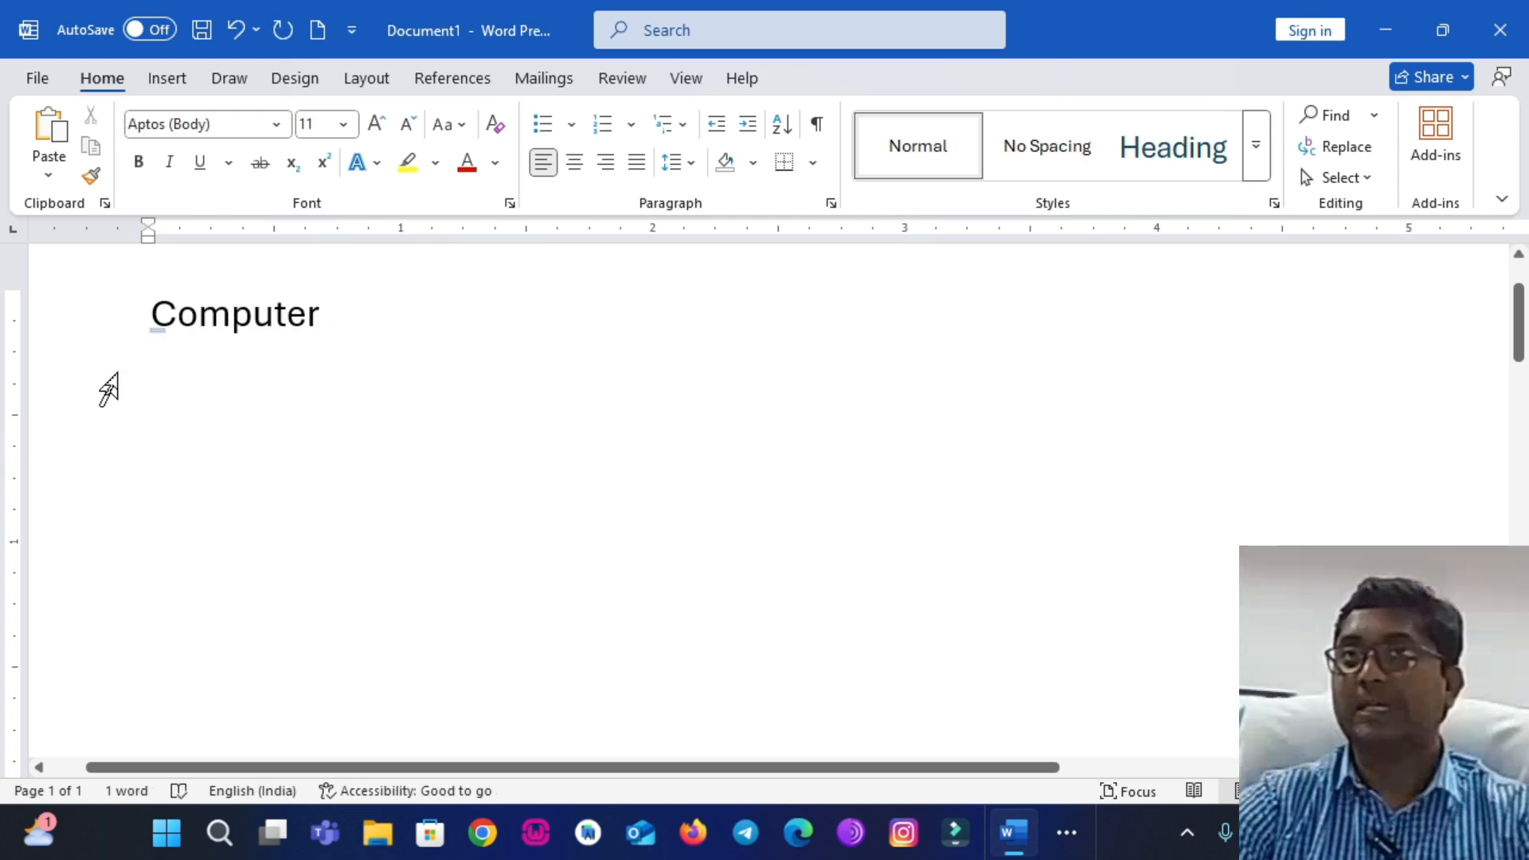
key(Return)
key(Return)
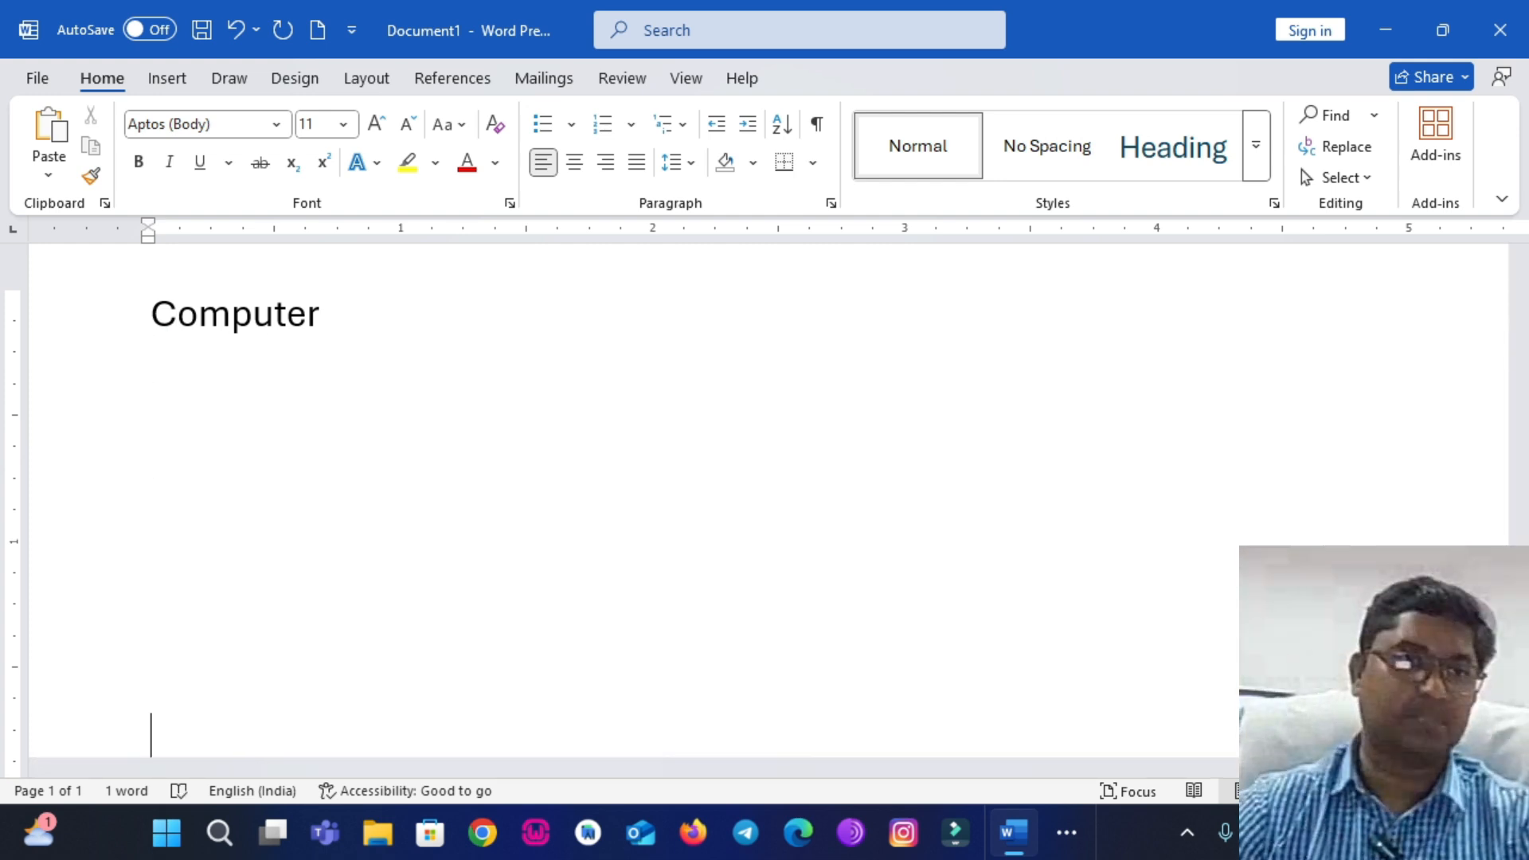
Copy "Computer" and choose Paste link with HTML Format in Paste Special below it, cancelling the dialog.
drag(149, 312, 307, 314)
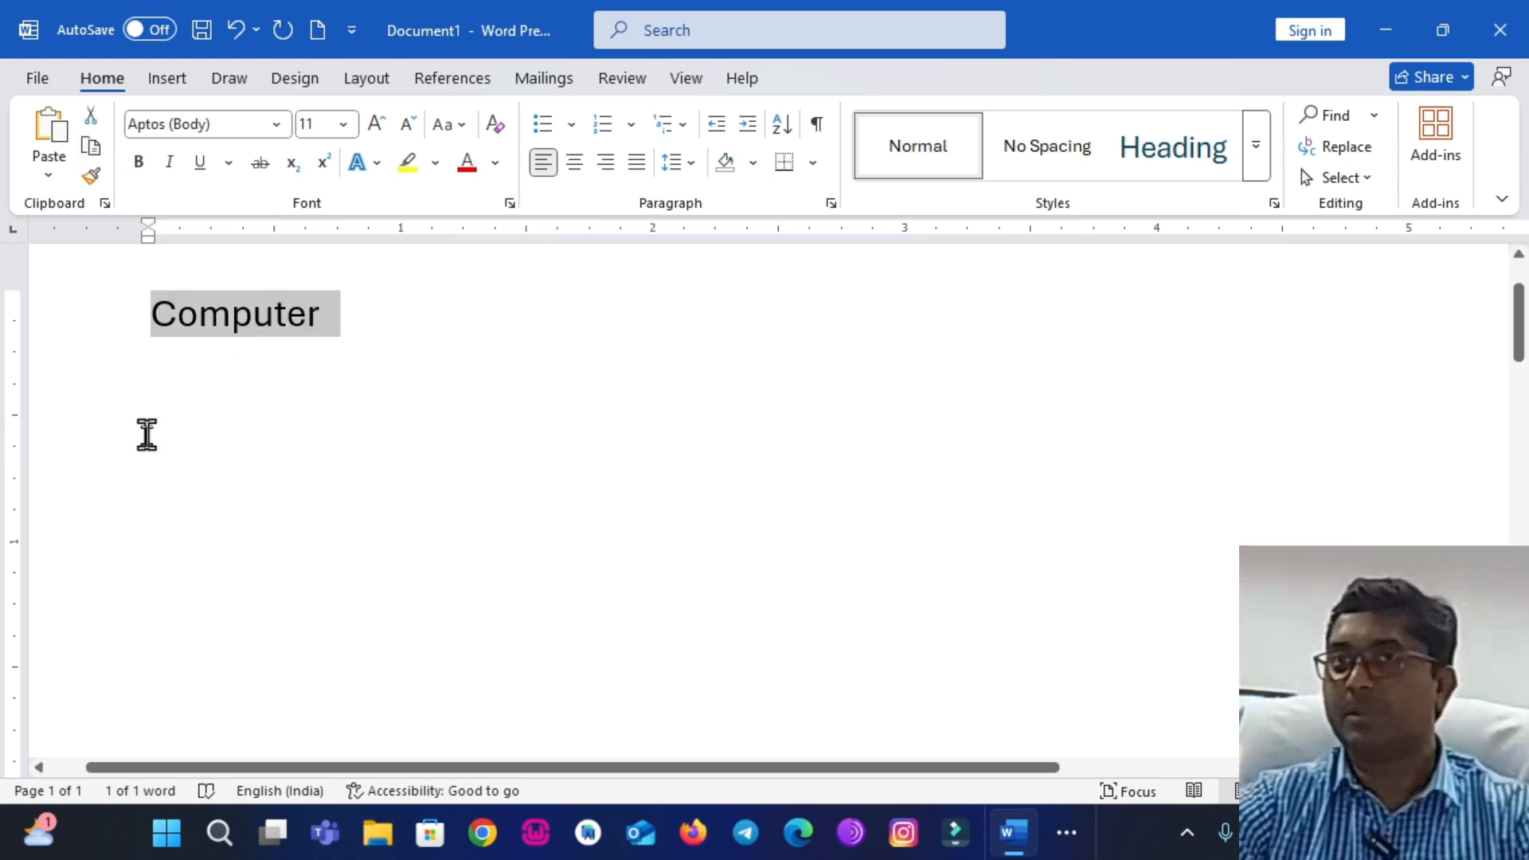
click(159, 489)
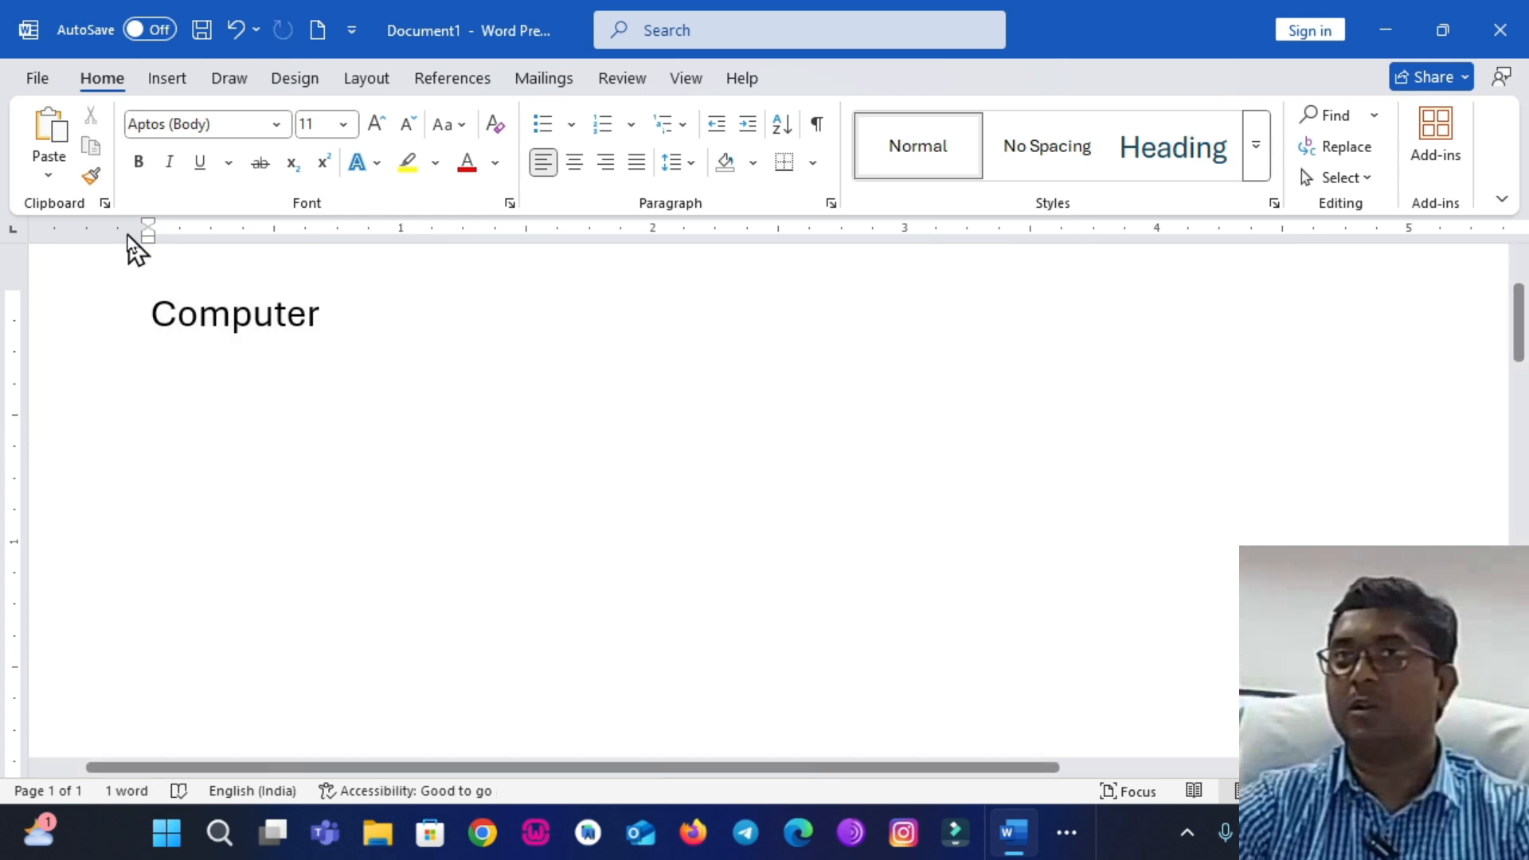
click(48, 177)
click(112, 281)
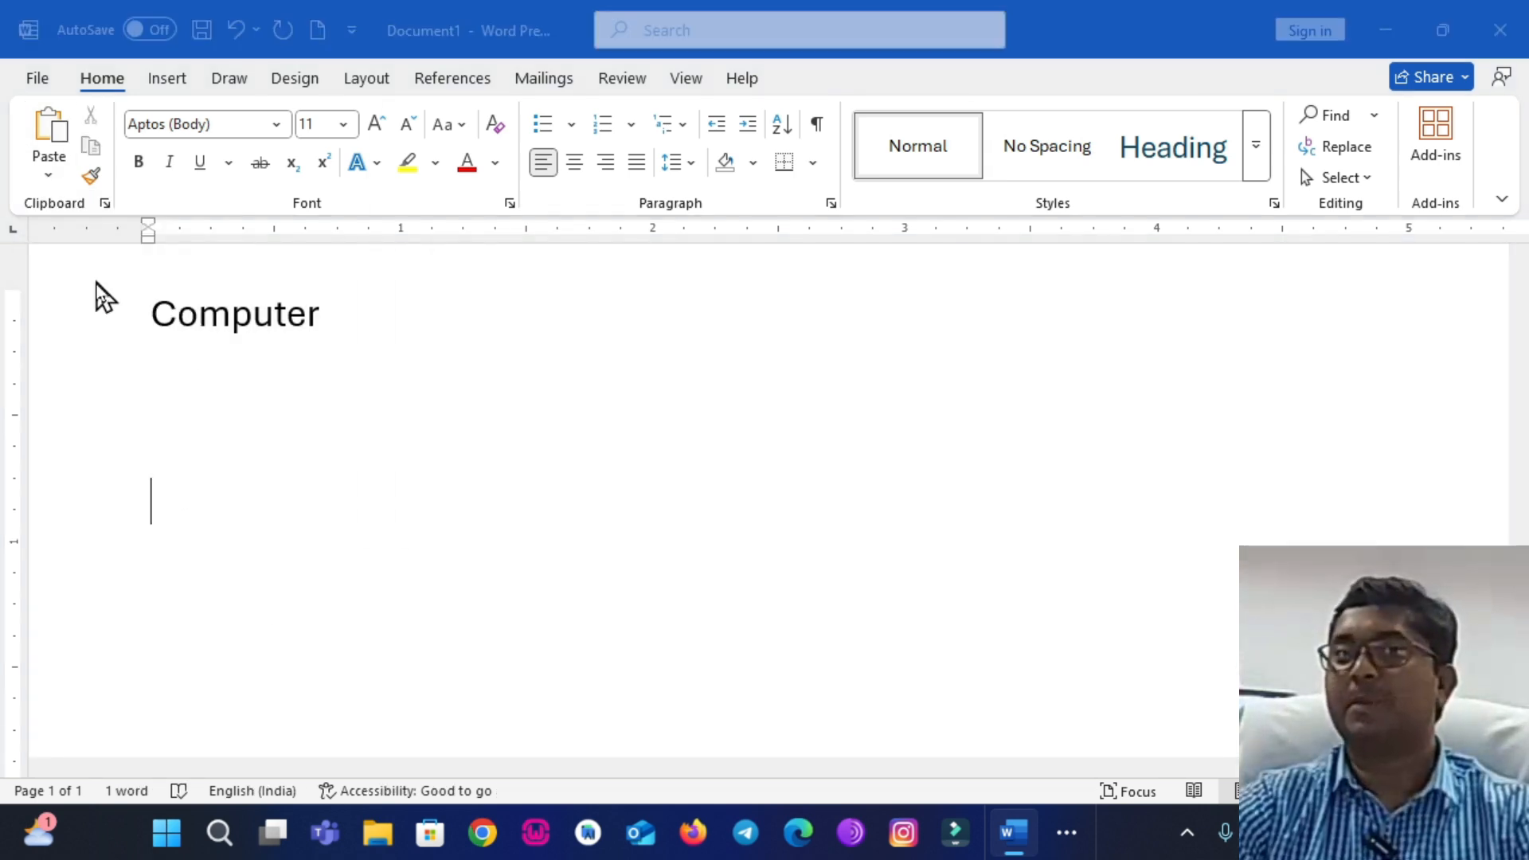
click(387, 244)
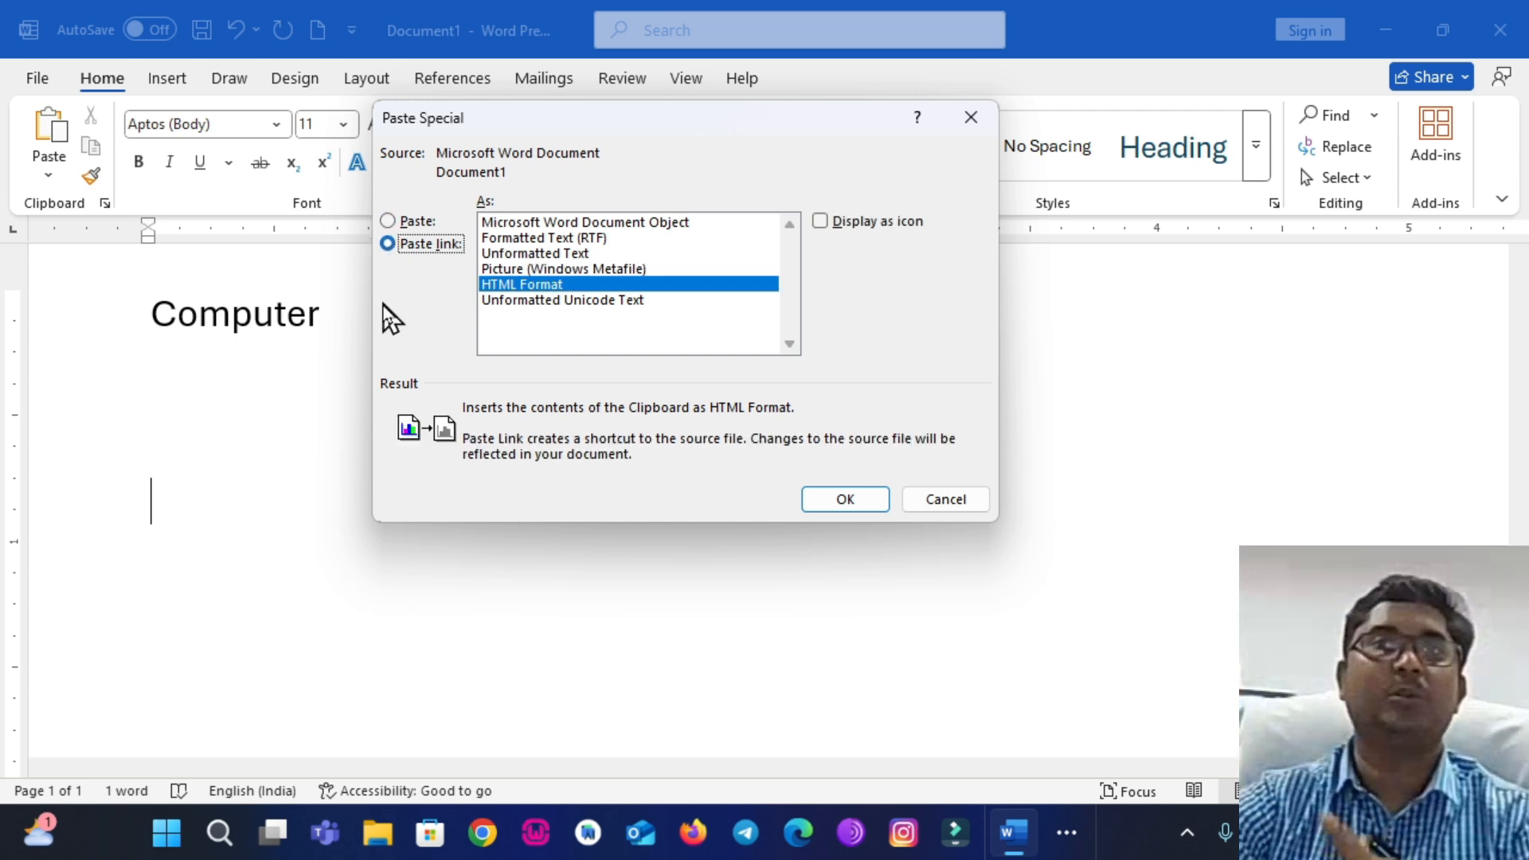
click(920, 512)
Clear the document and write "computer" on the first line.
key(ctrl+a)
key(BackSpace)
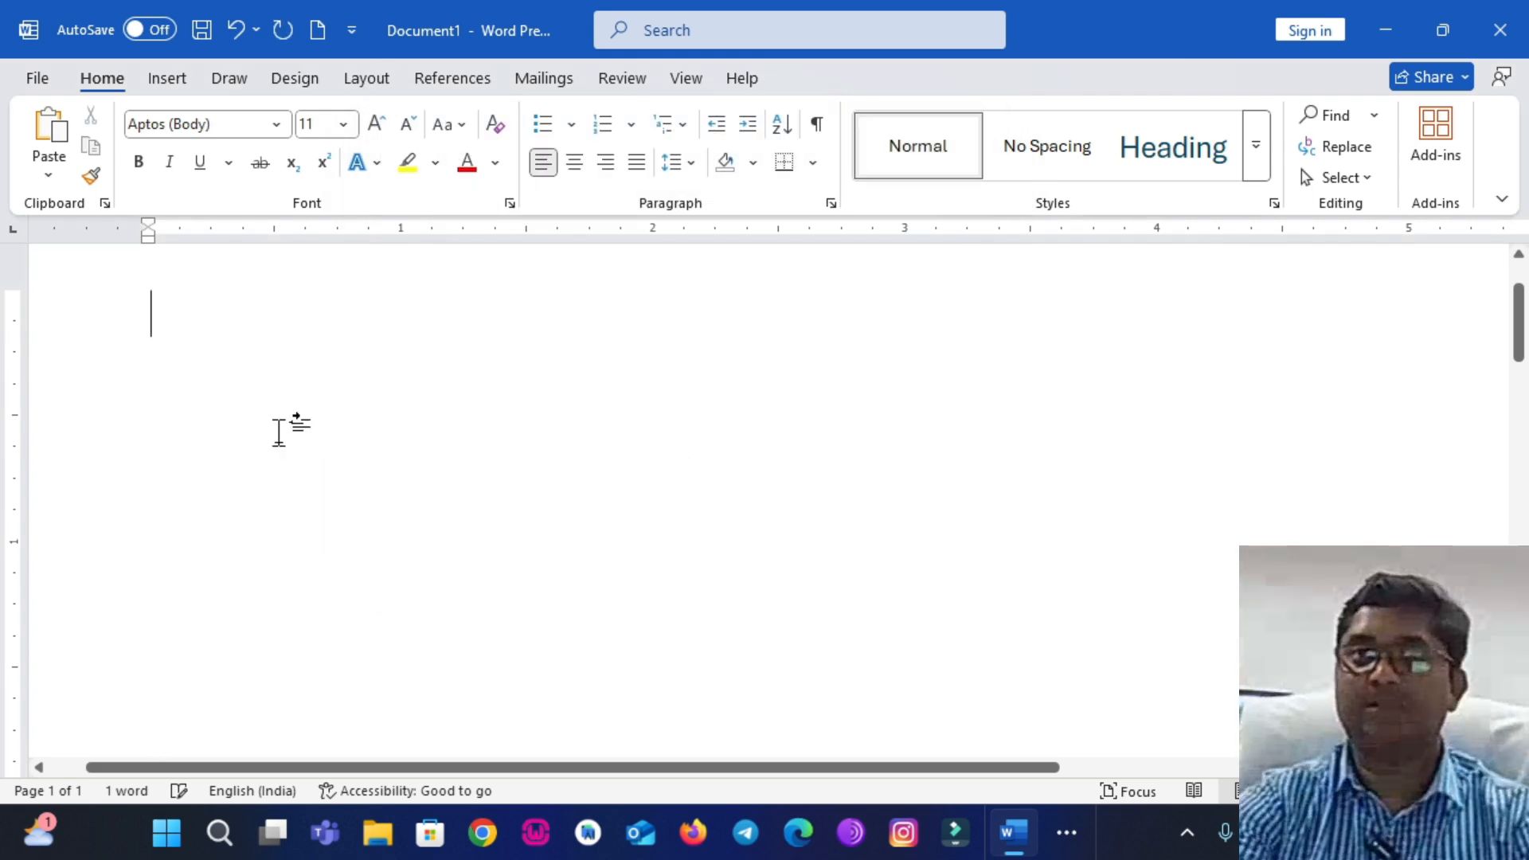
text(computer)
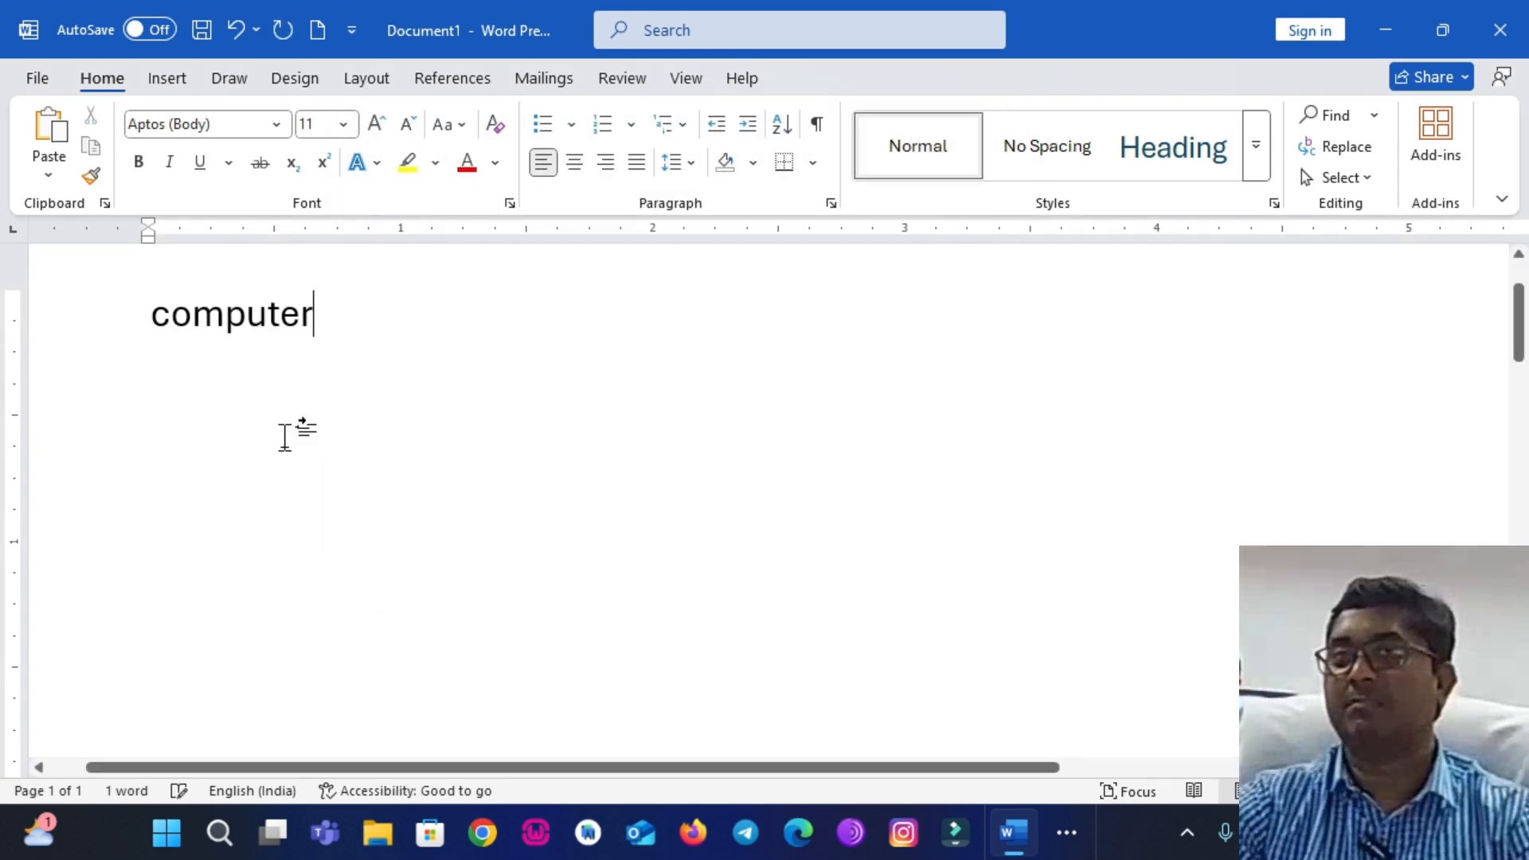
Copy the first-line word and insert several blank lines below it.
drag(313, 316, 151, 293)
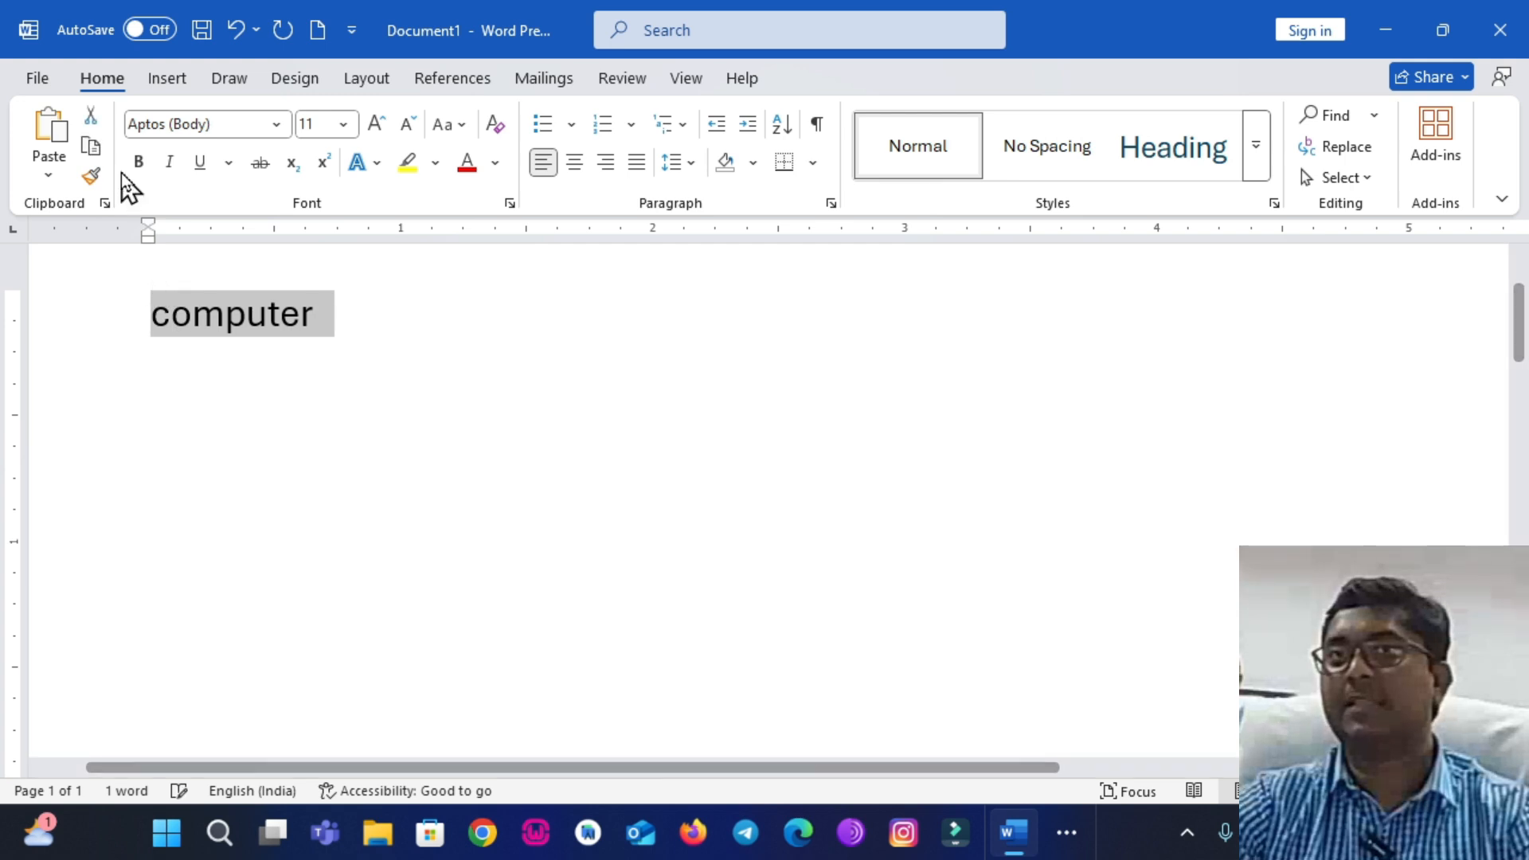
click(370, 315)
key(Return)
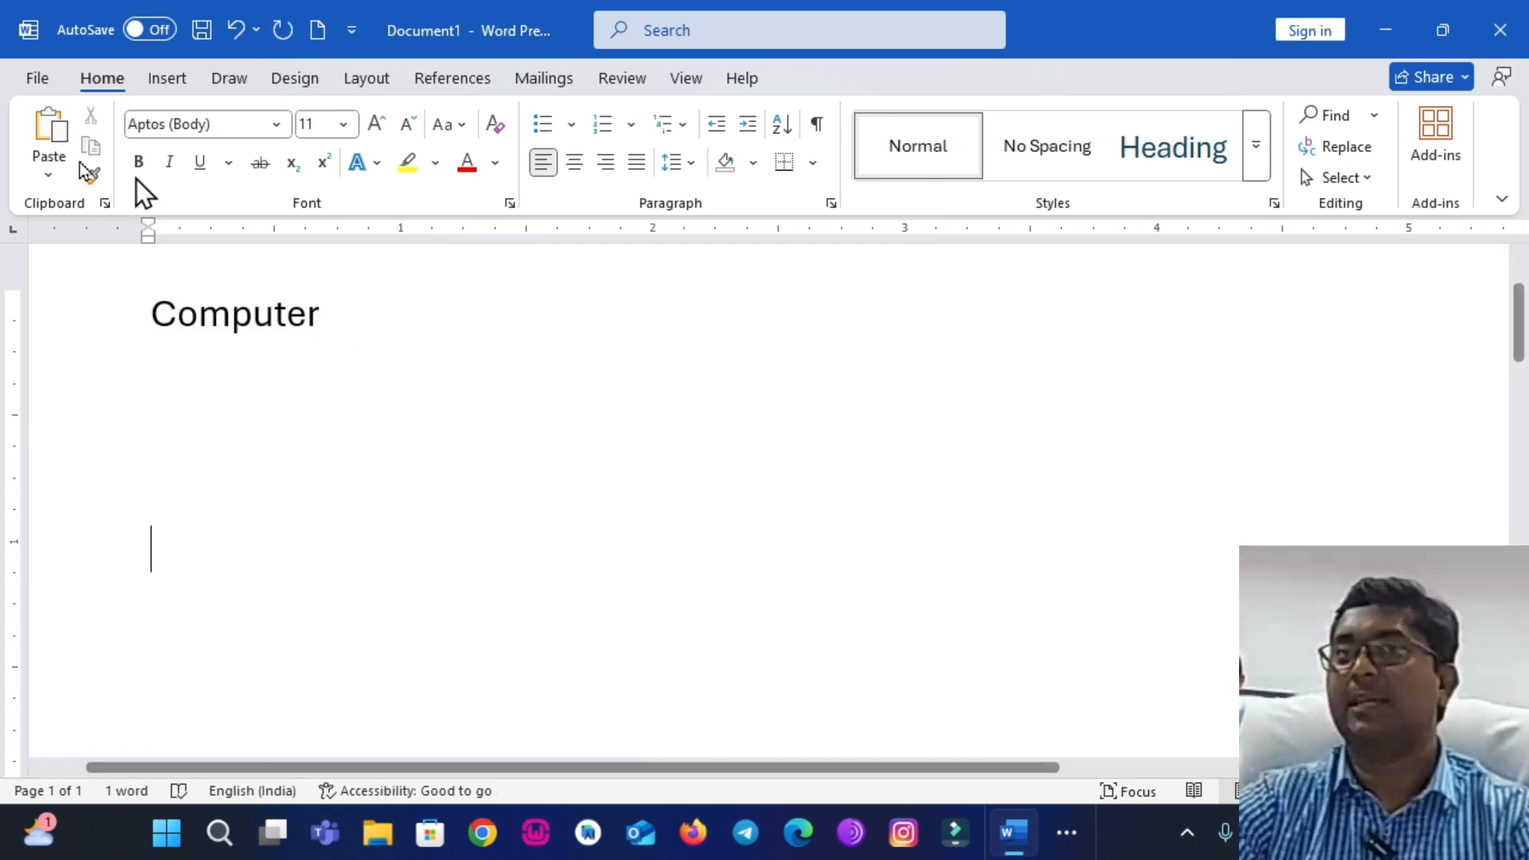
click(50, 173)
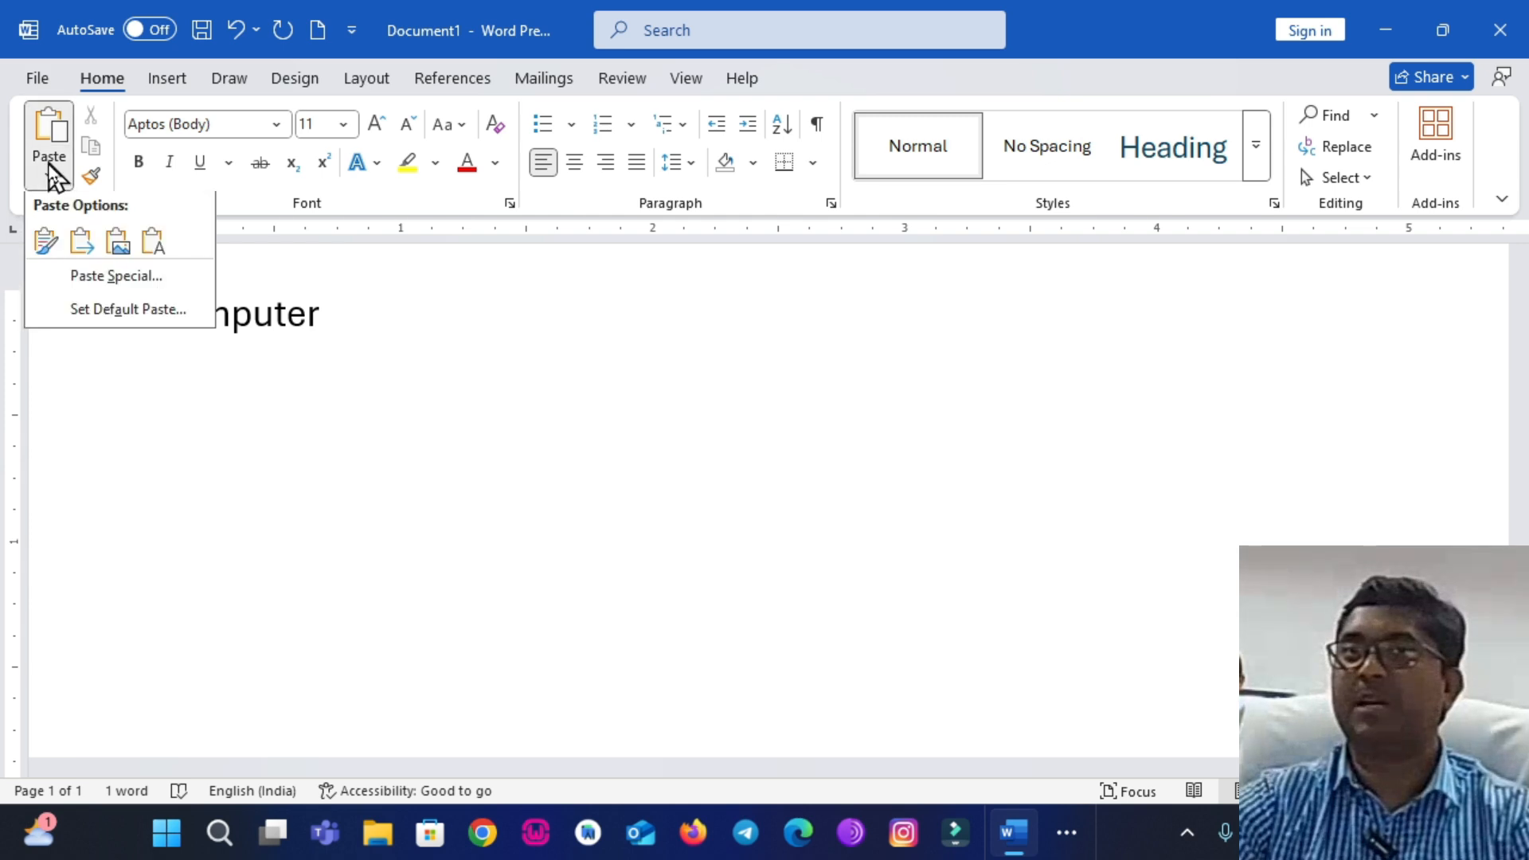
click(98, 277)
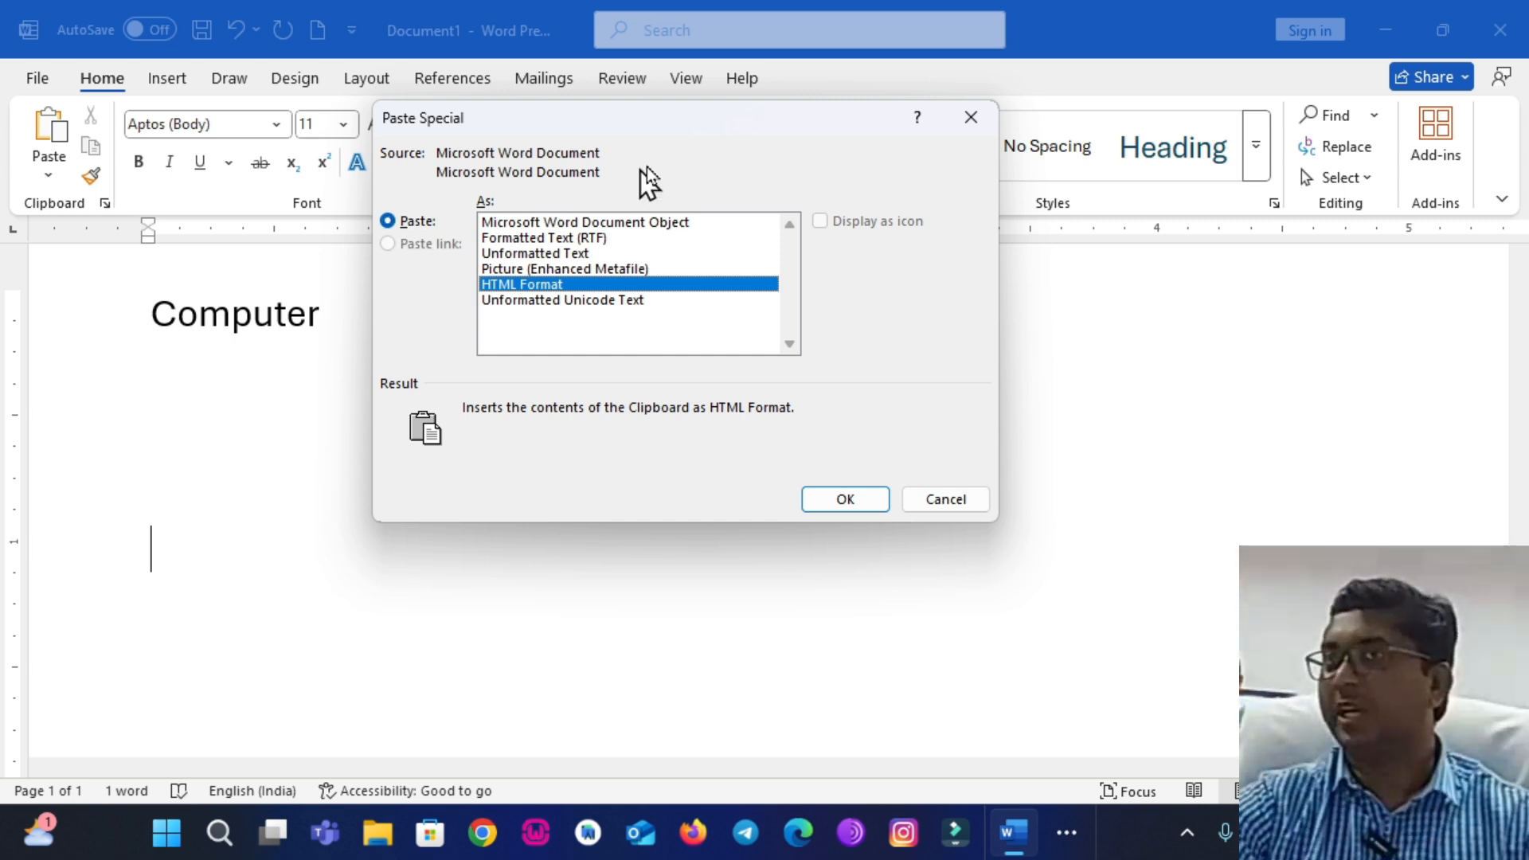
click(970, 118)
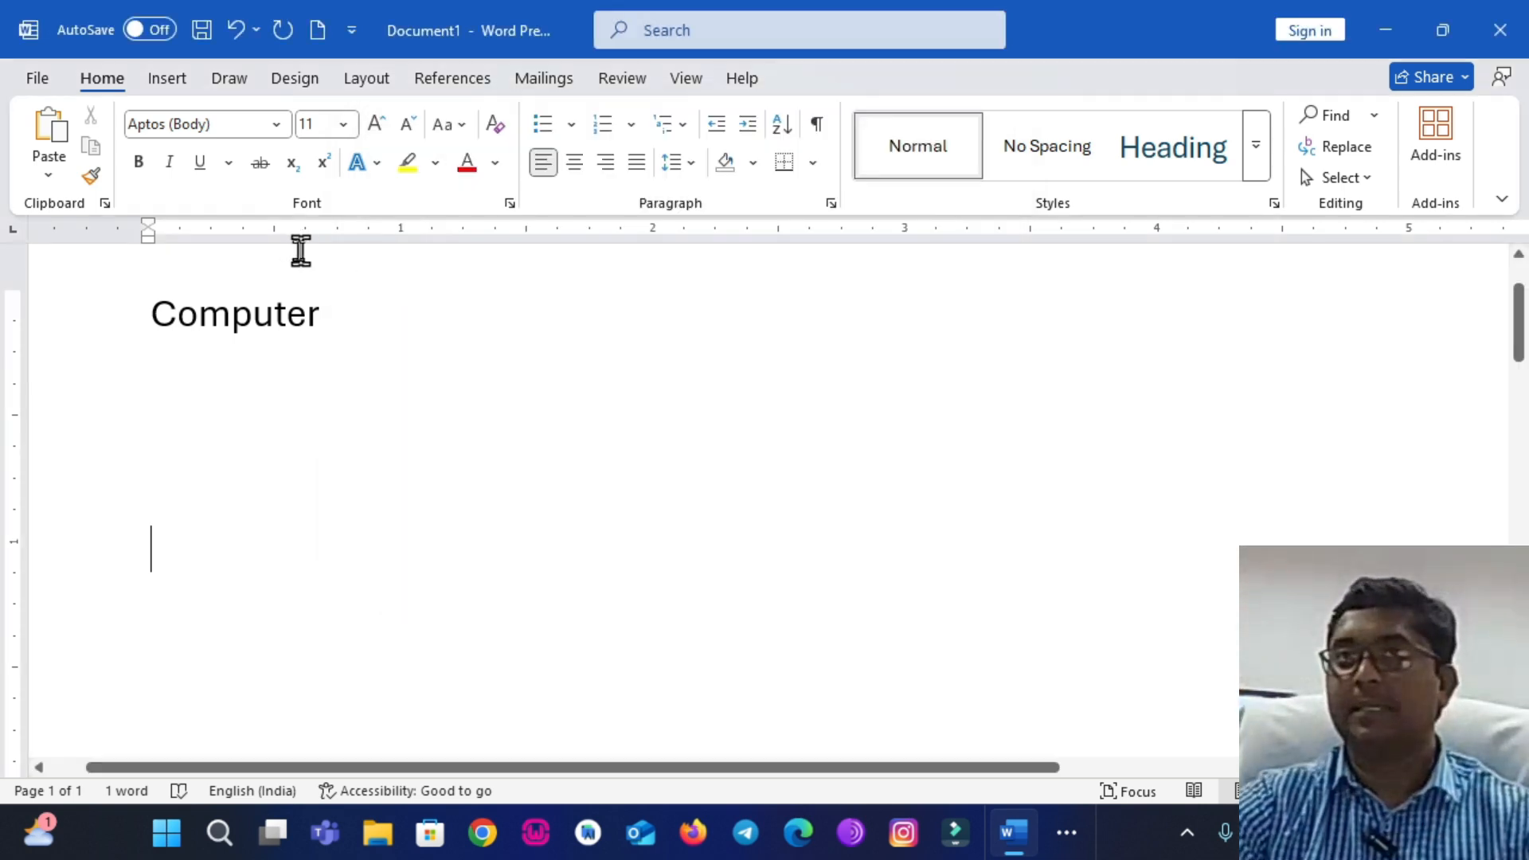
Copy the first-line "Computer" and paste it a few lines below as a Paste link with Formatted Text (RTF).
double_click(270, 309)
key(super+c)
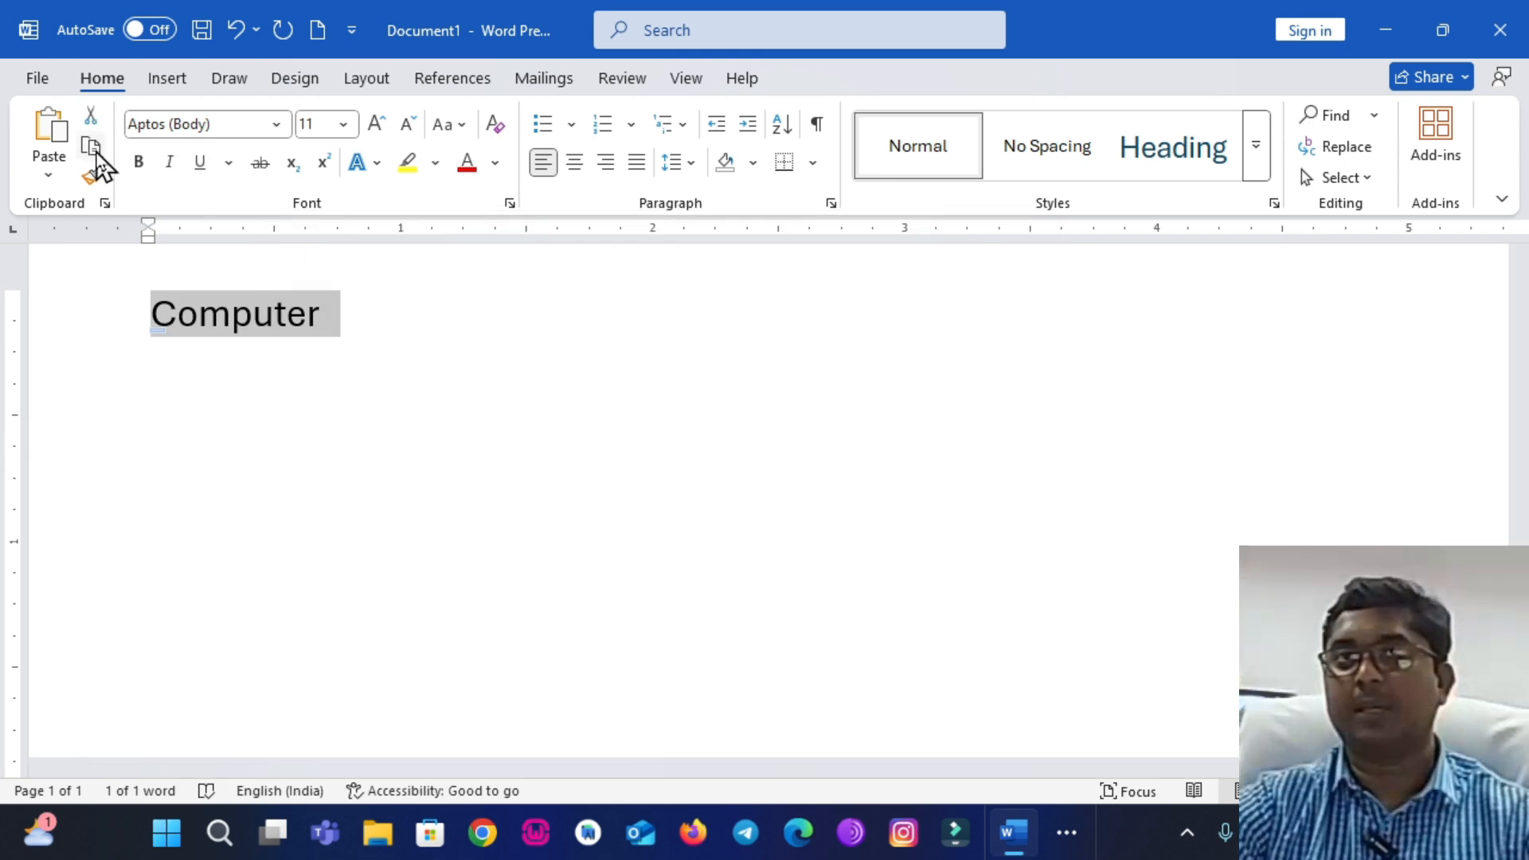
click(170, 474)
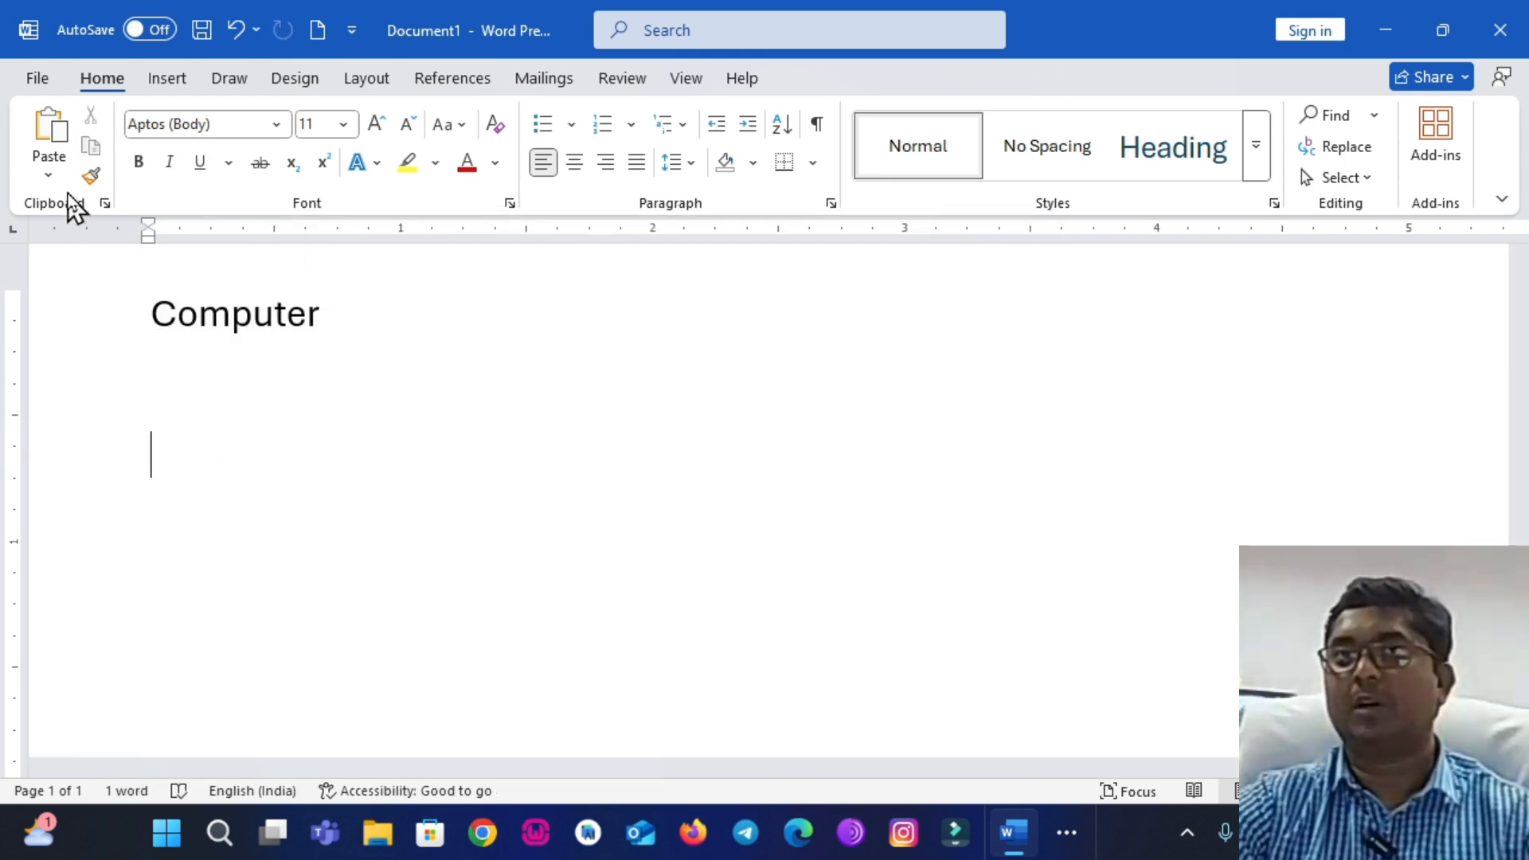
click(49, 173)
click(103, 280)
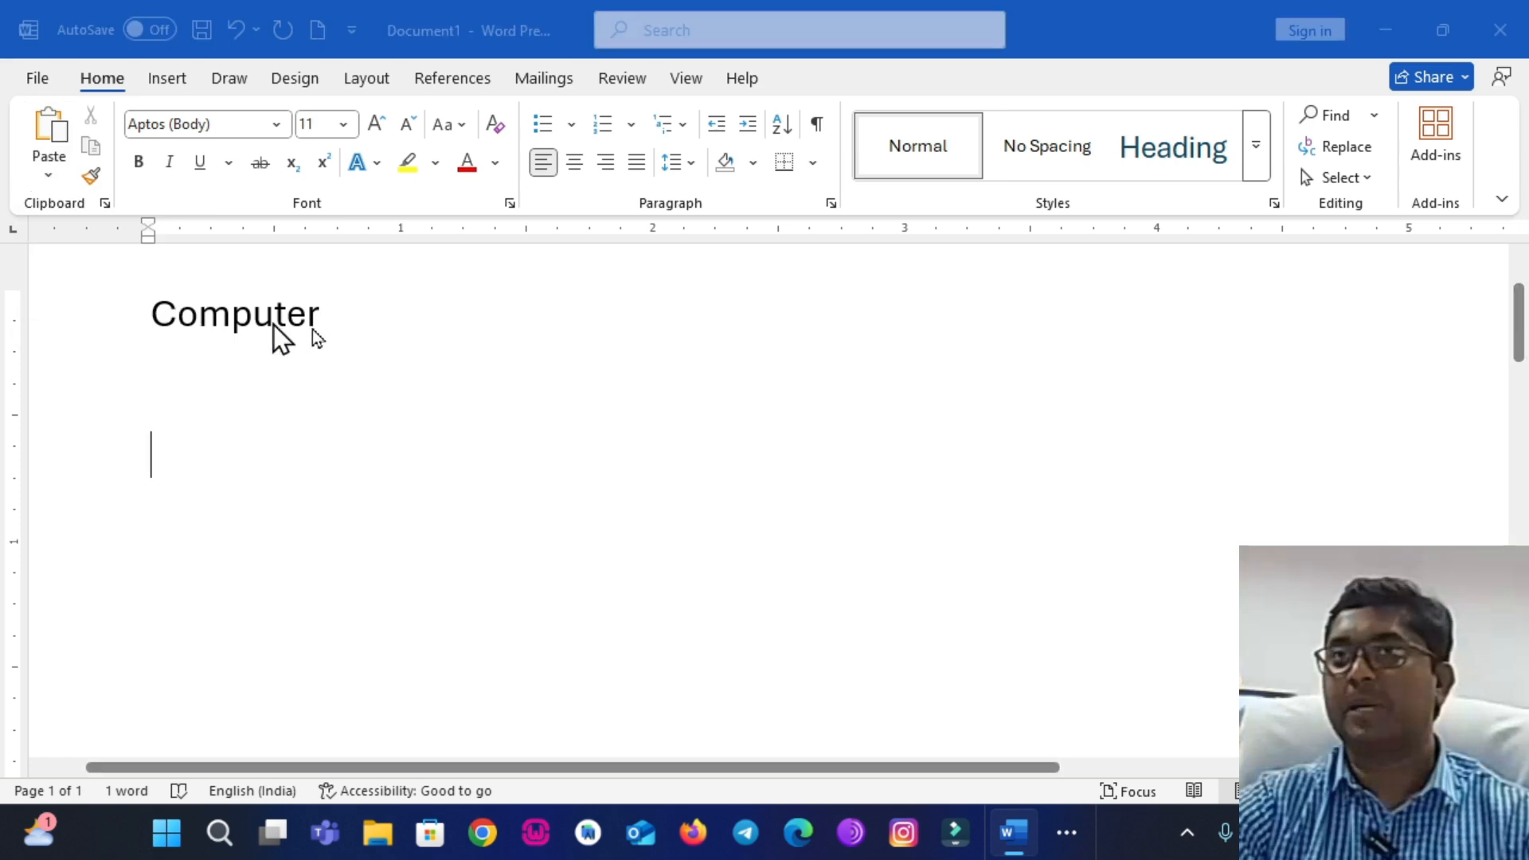
click(429, 243)
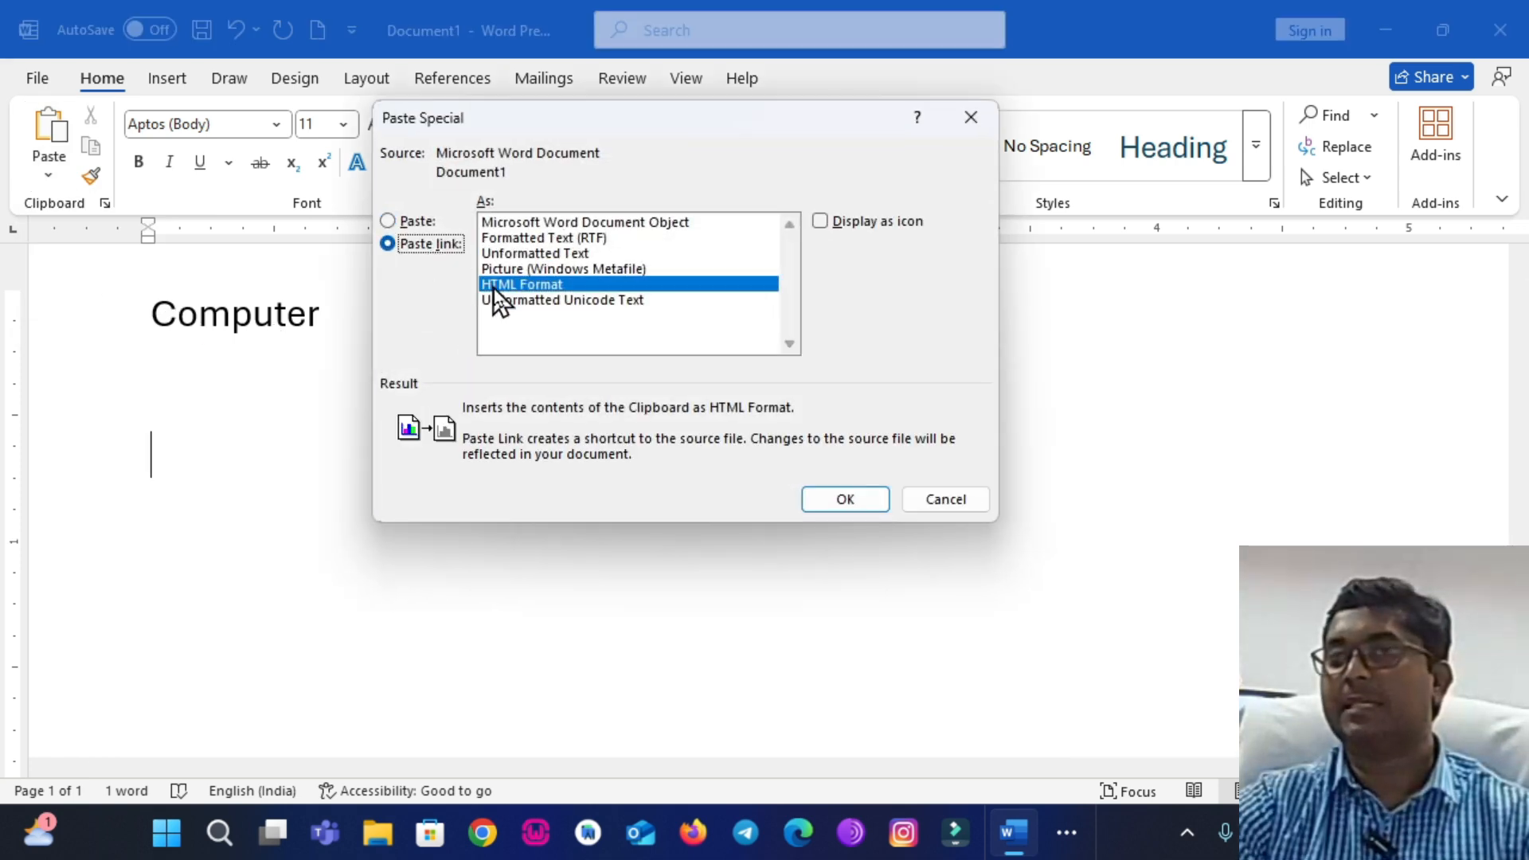
click(519, 241)
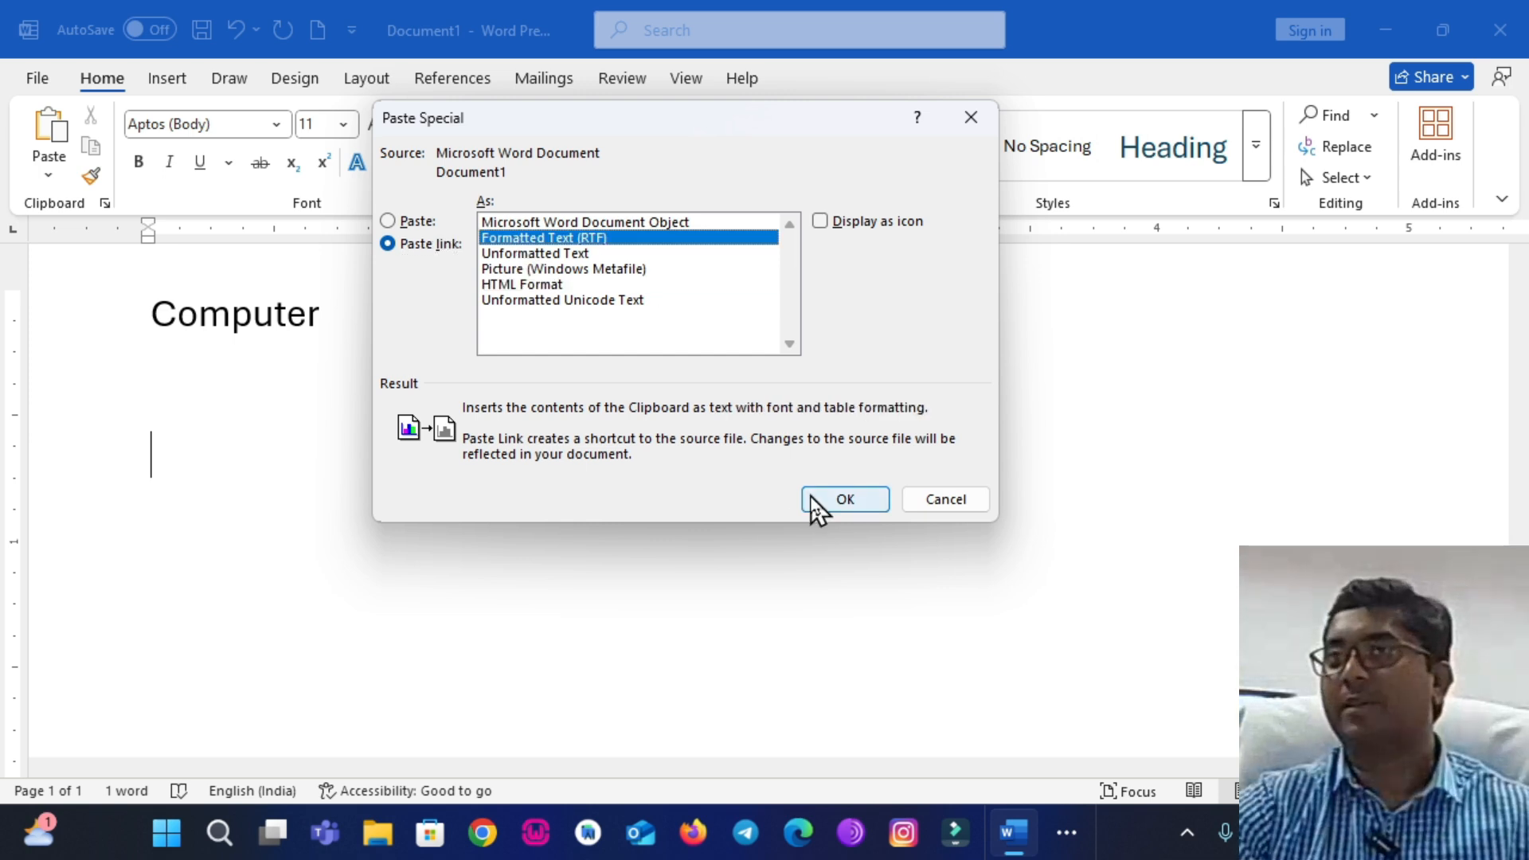
click(843, 500)
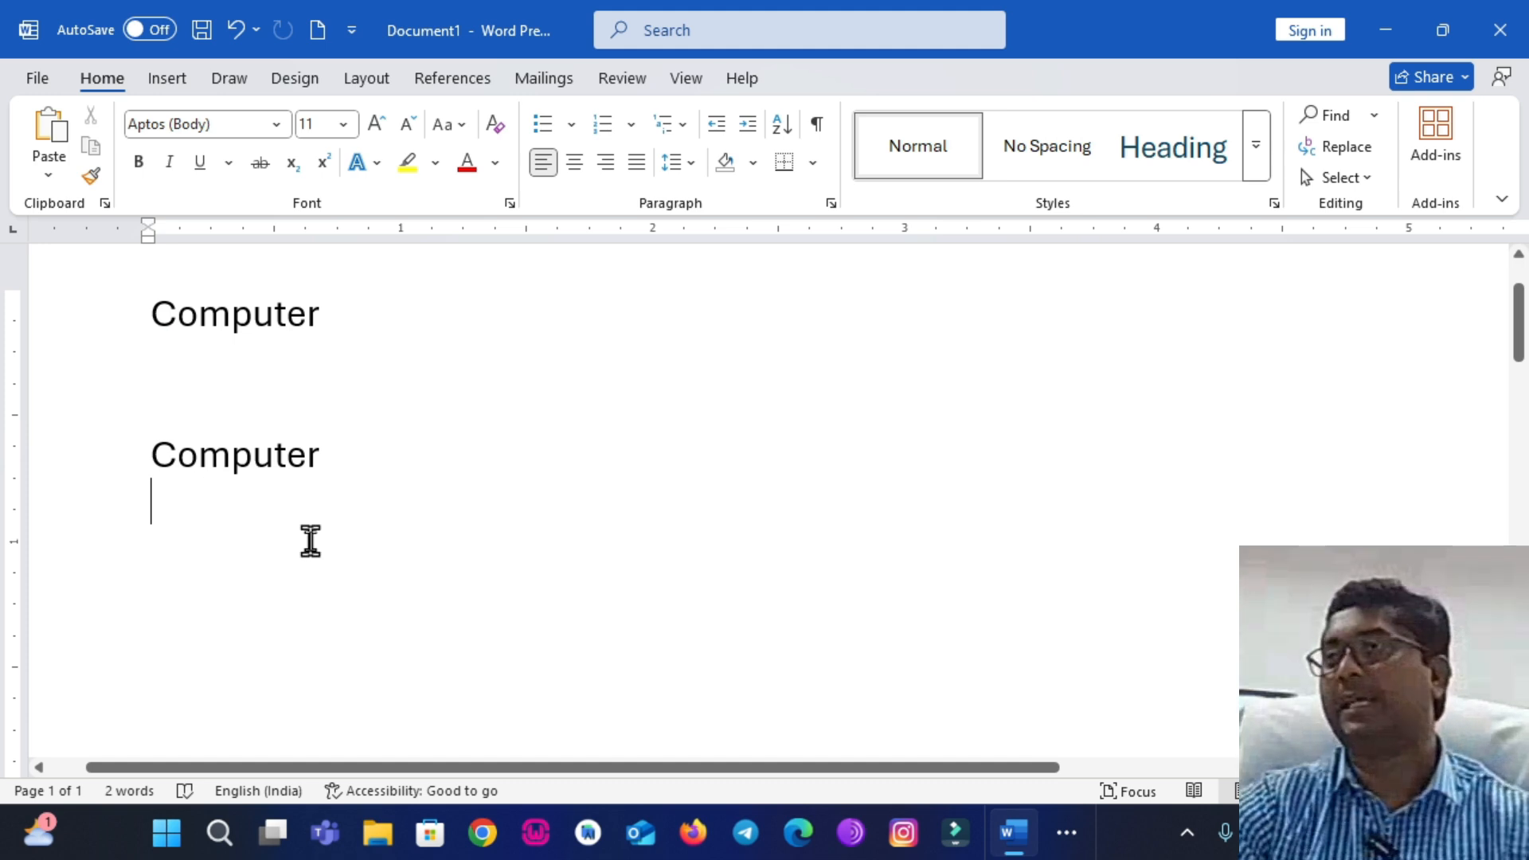
Change the first-line word to "Coputer" and update the linked copy below to match.
click(230, 313)
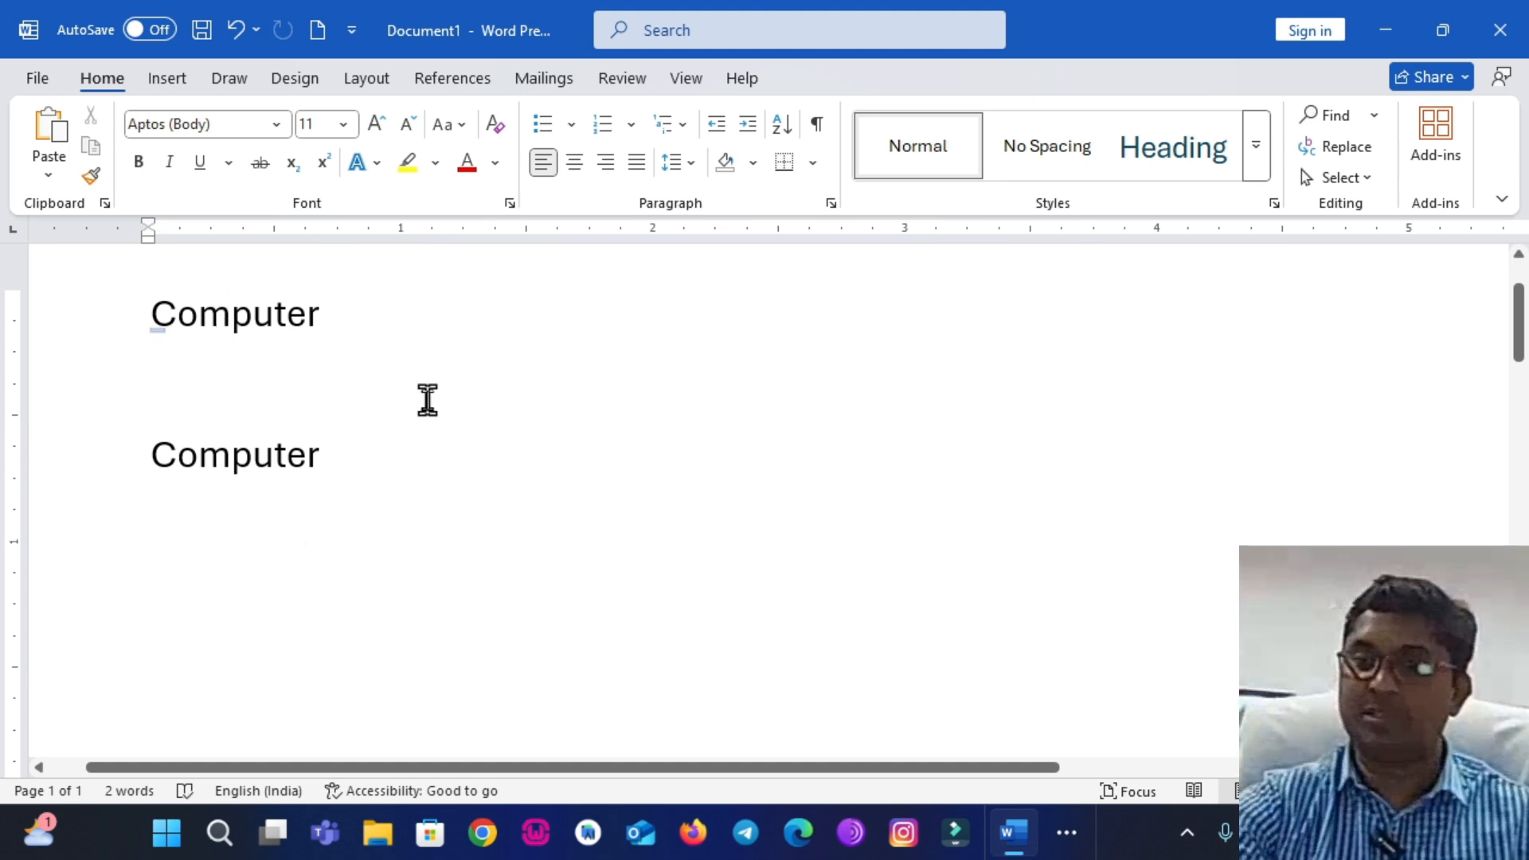
key(BackSpace)
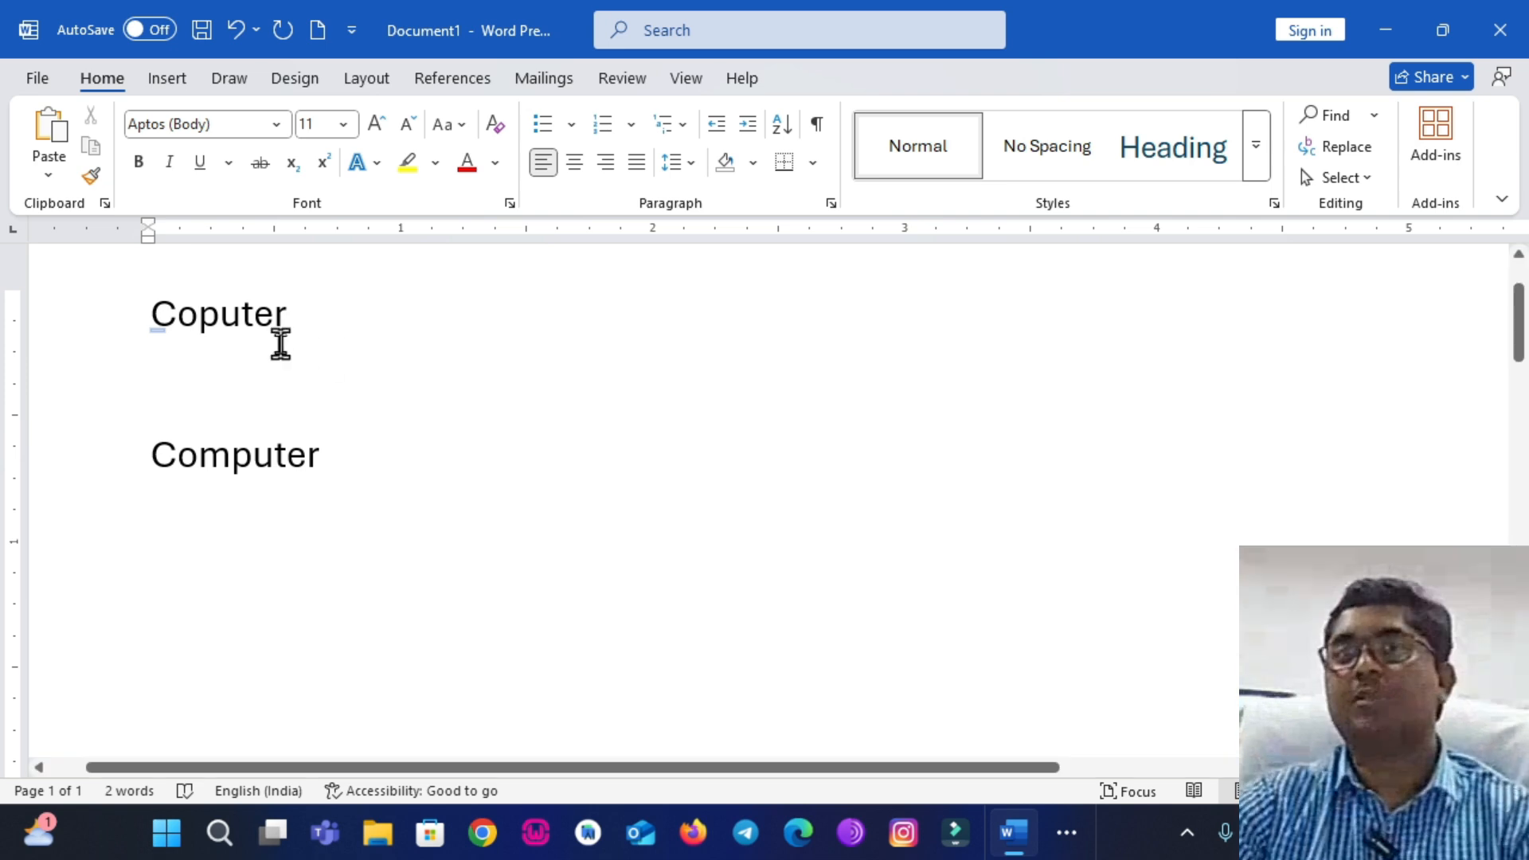
double_click(222, 460)
key(ctrl+c)
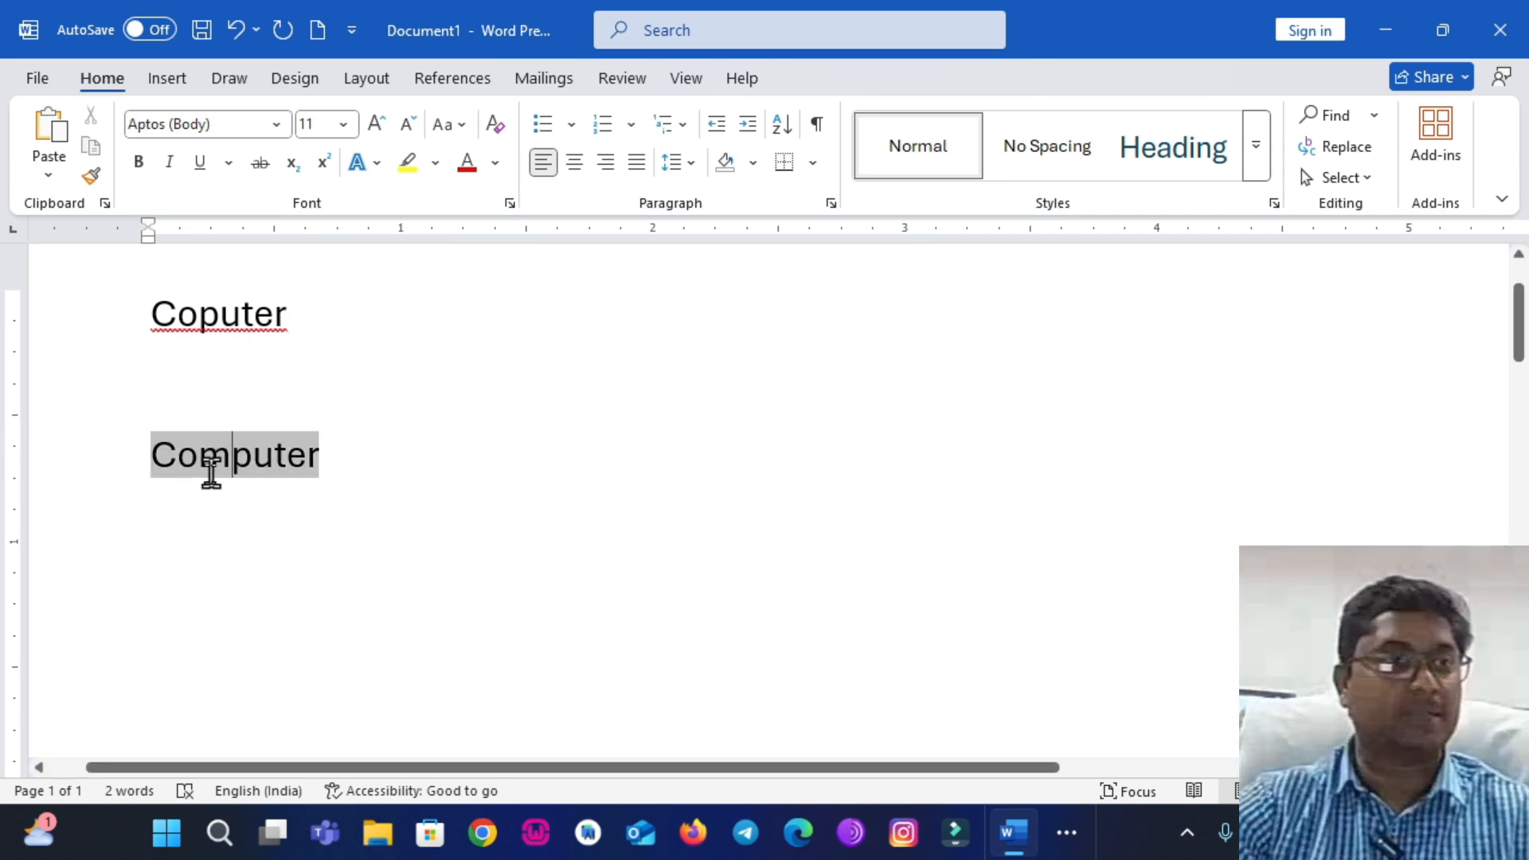
click(196, 317)
double_click(230, 460)
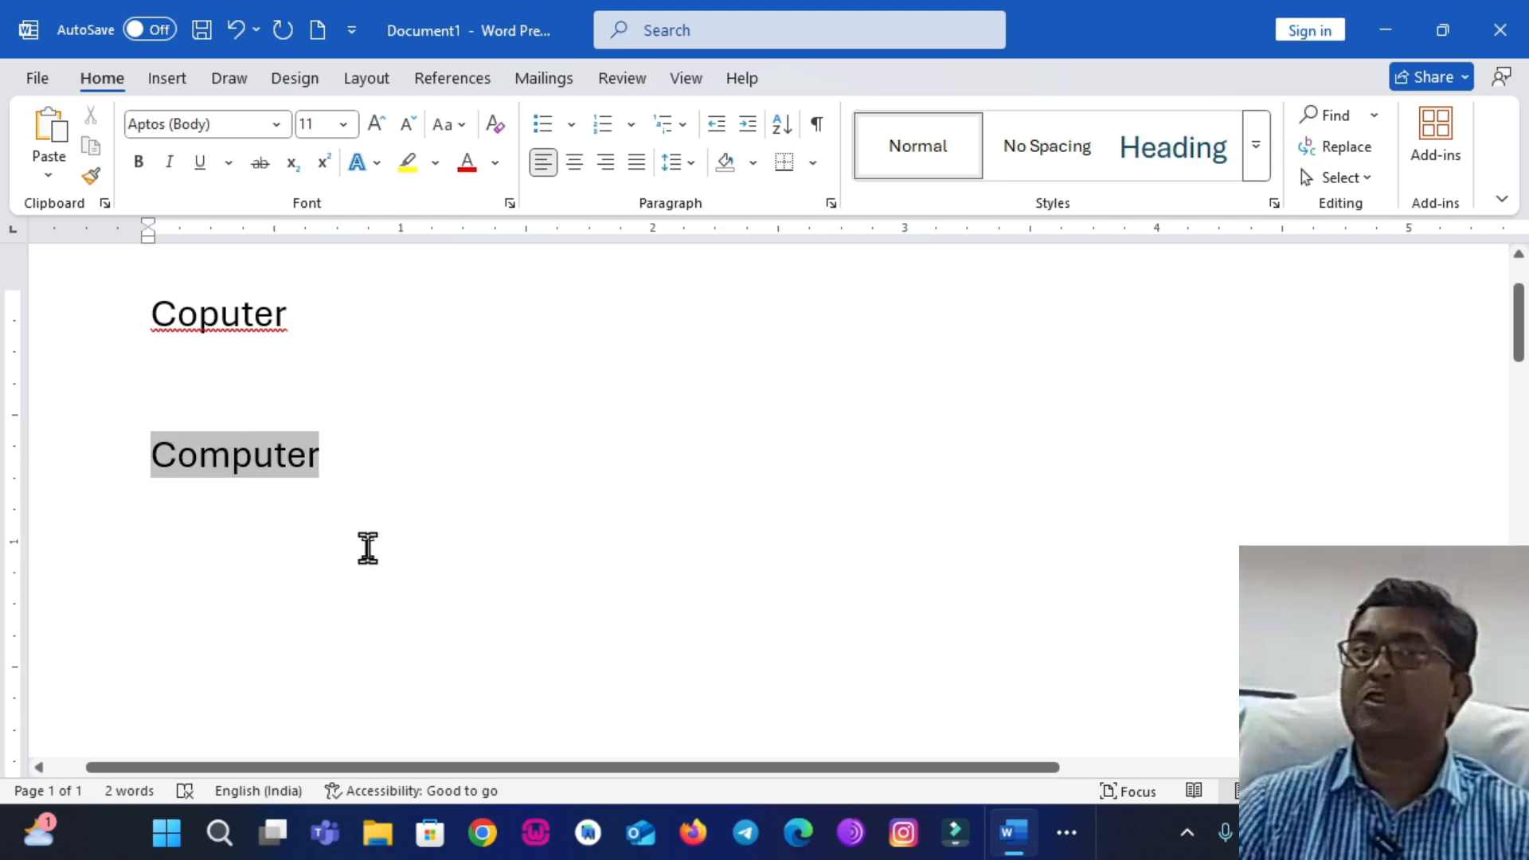
text(Coputer)
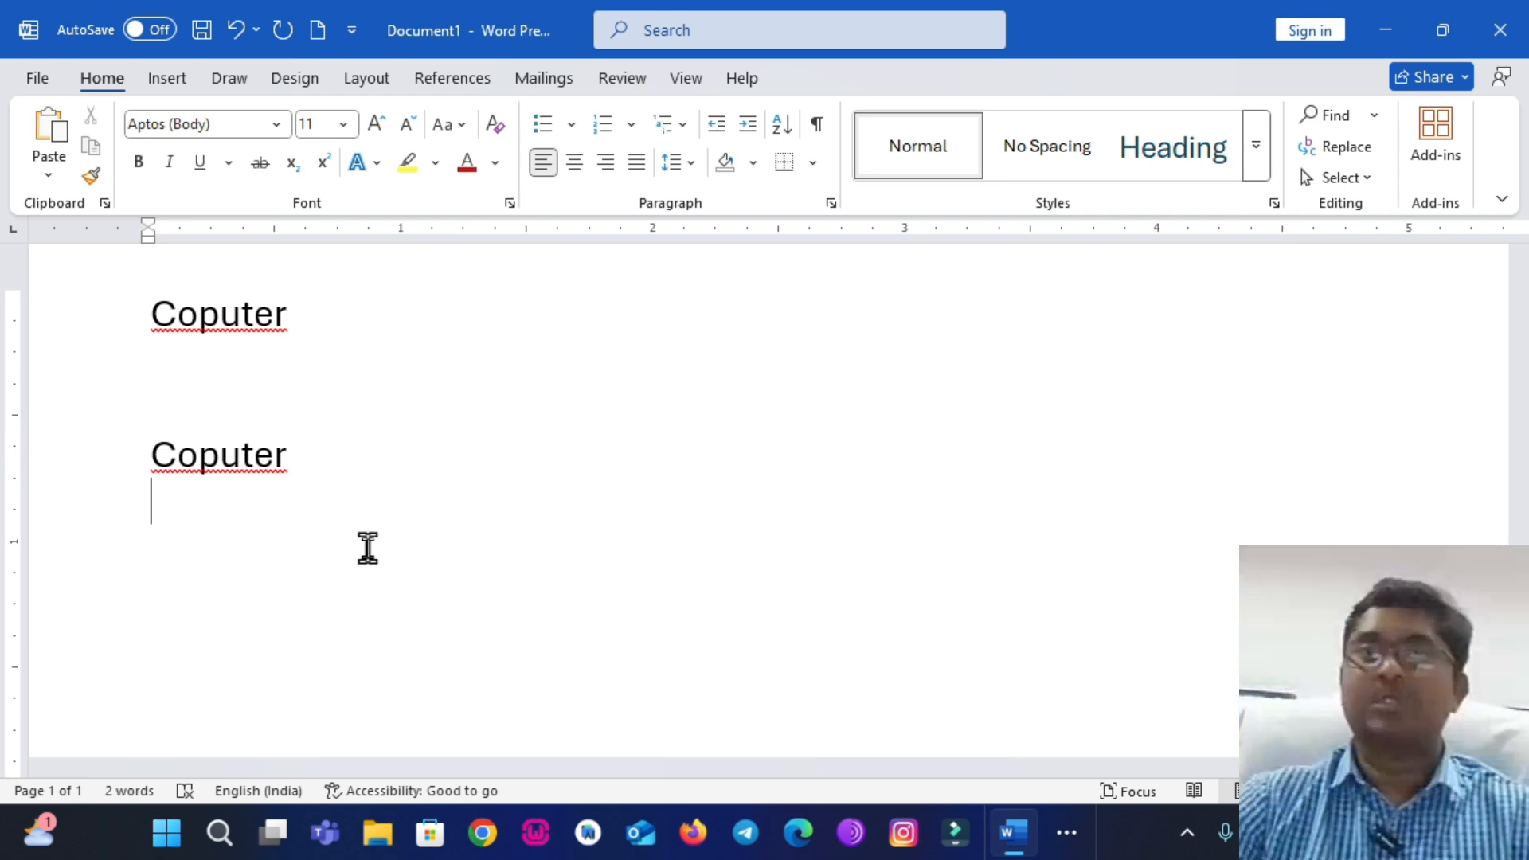
Correct the first-line word back to "Computer" and refresh the linked copy below it.
double_click(210, 459)
click(199, 315)
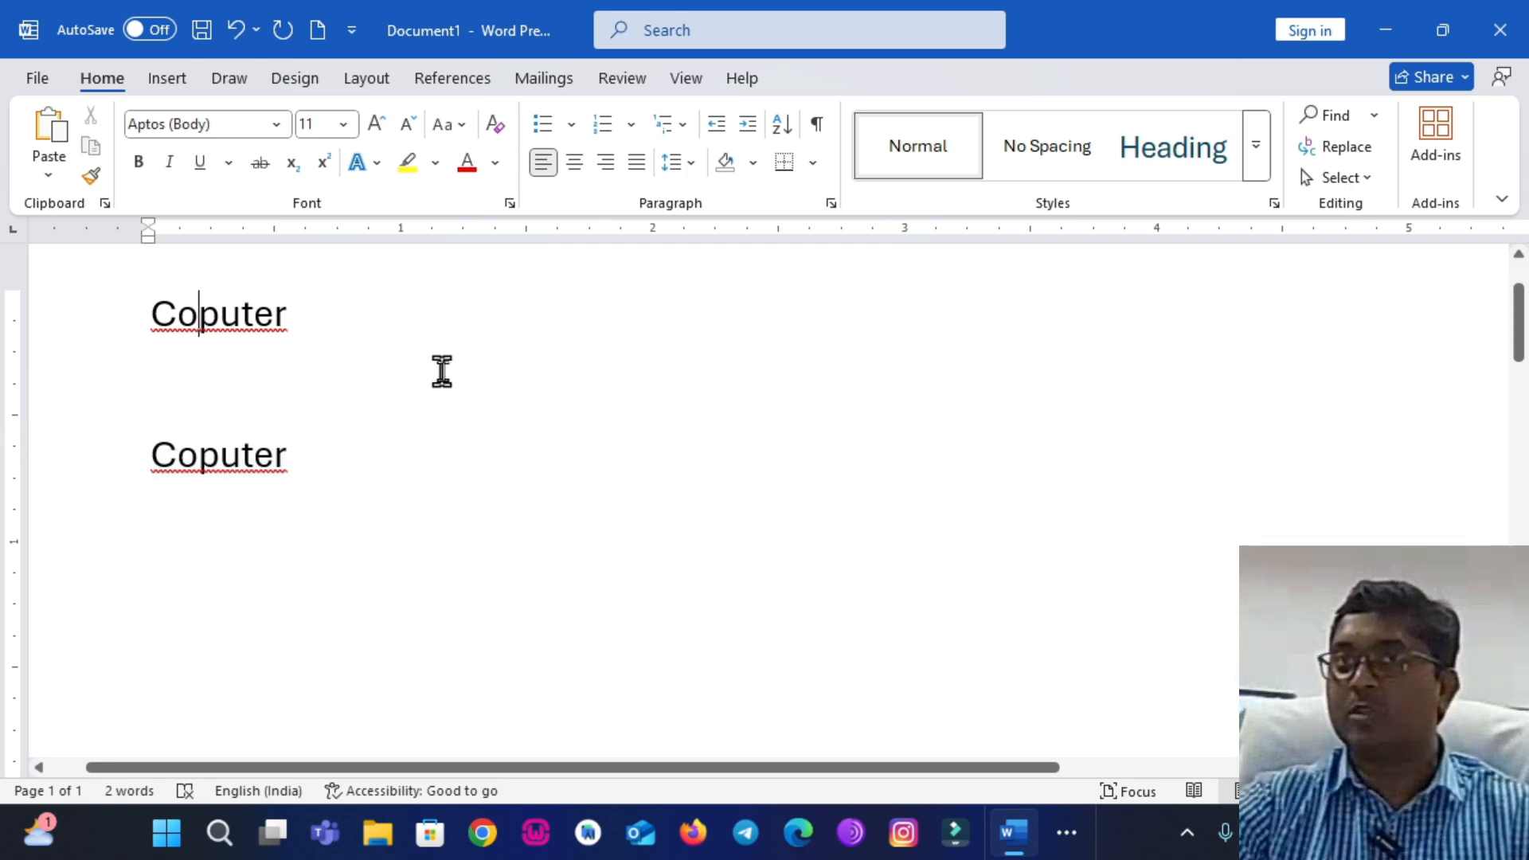
text(m)
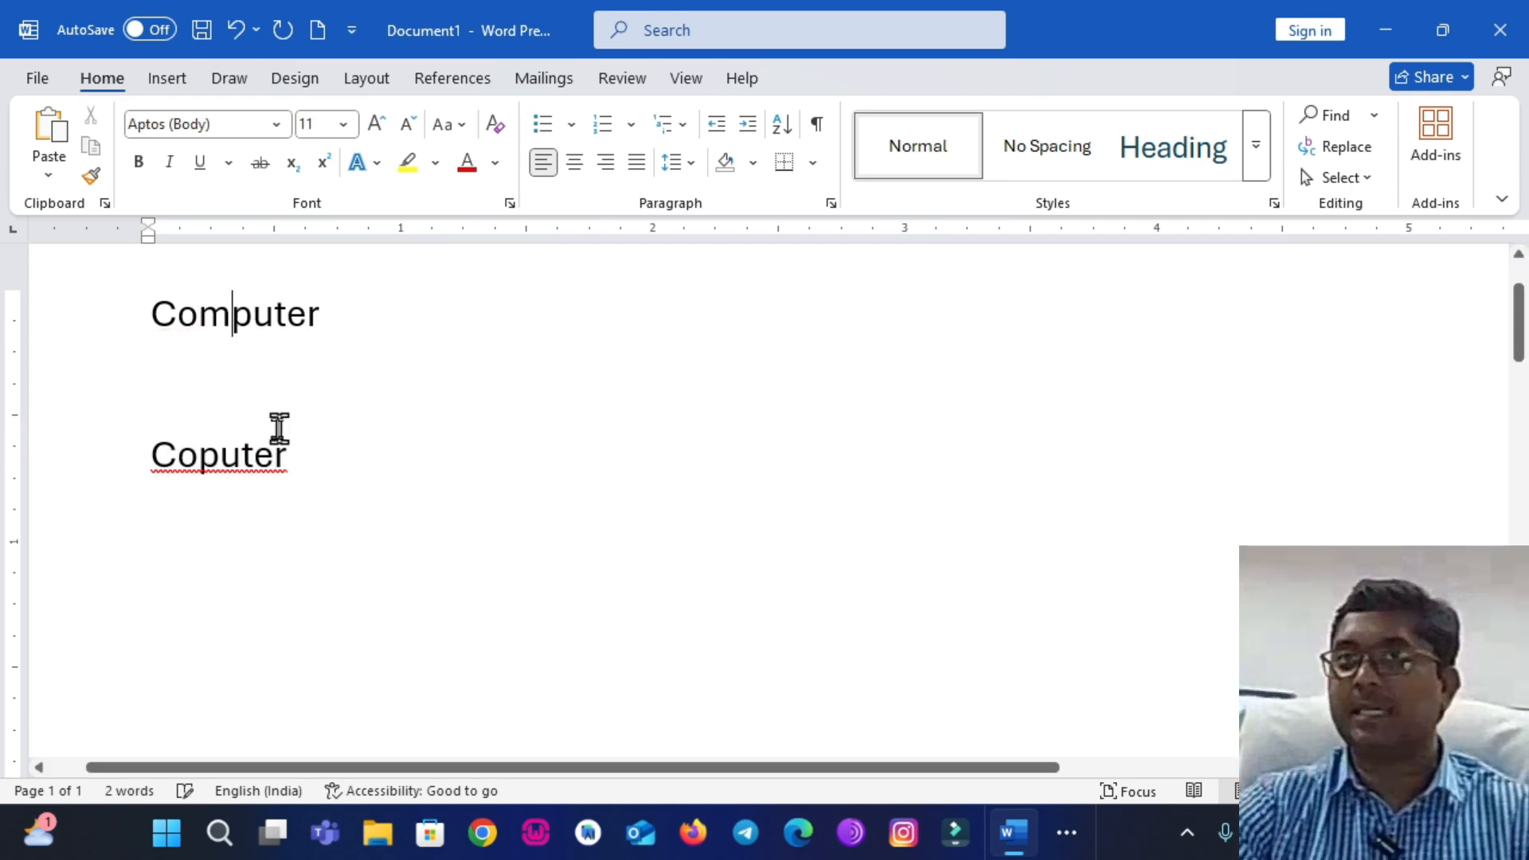
double_click(243, 457)
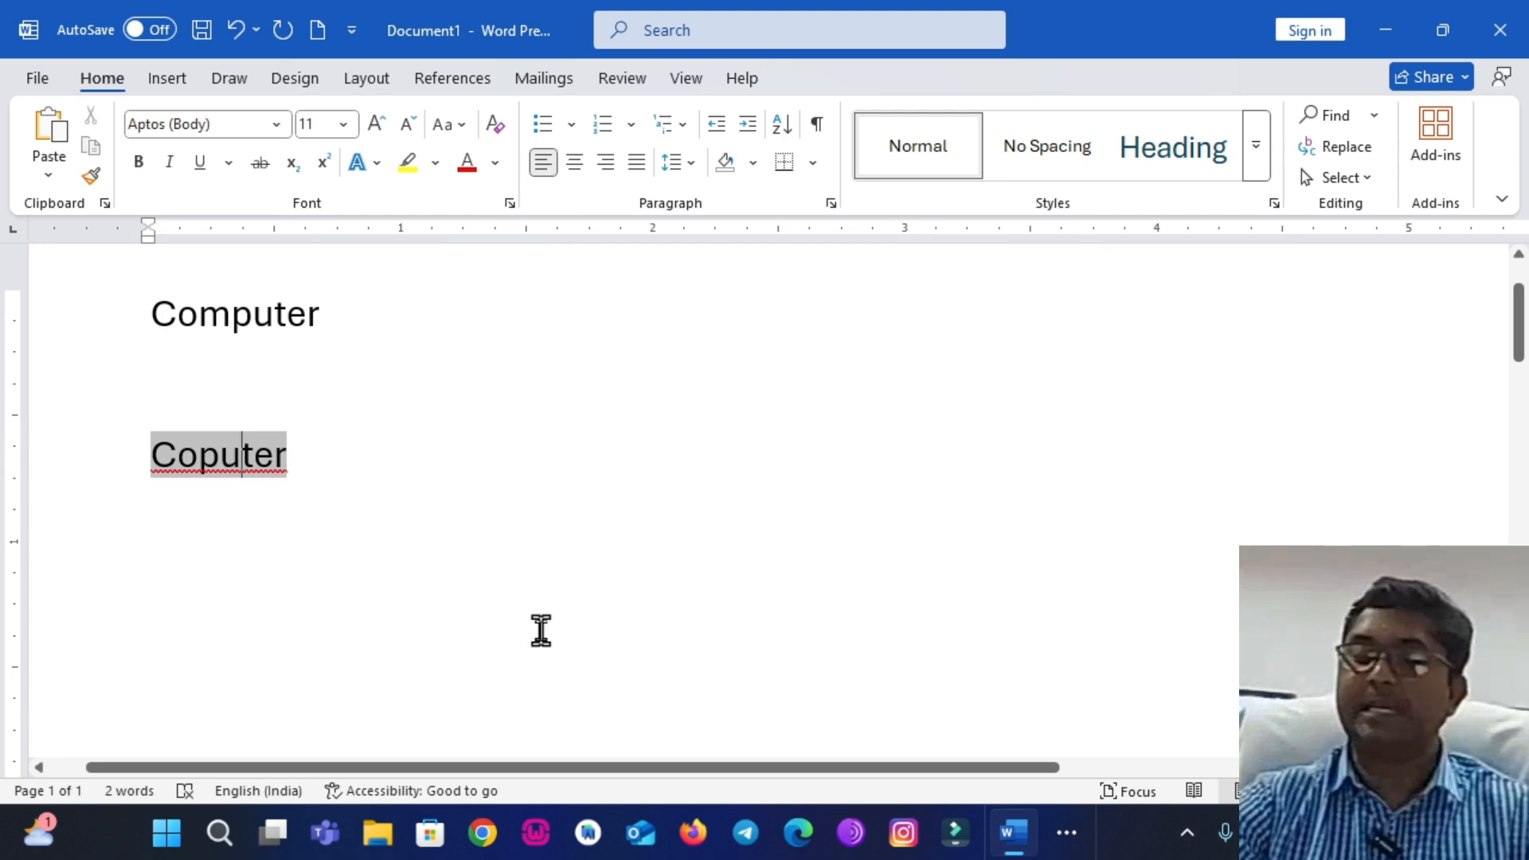
key(ctrl+v)
key(Return)
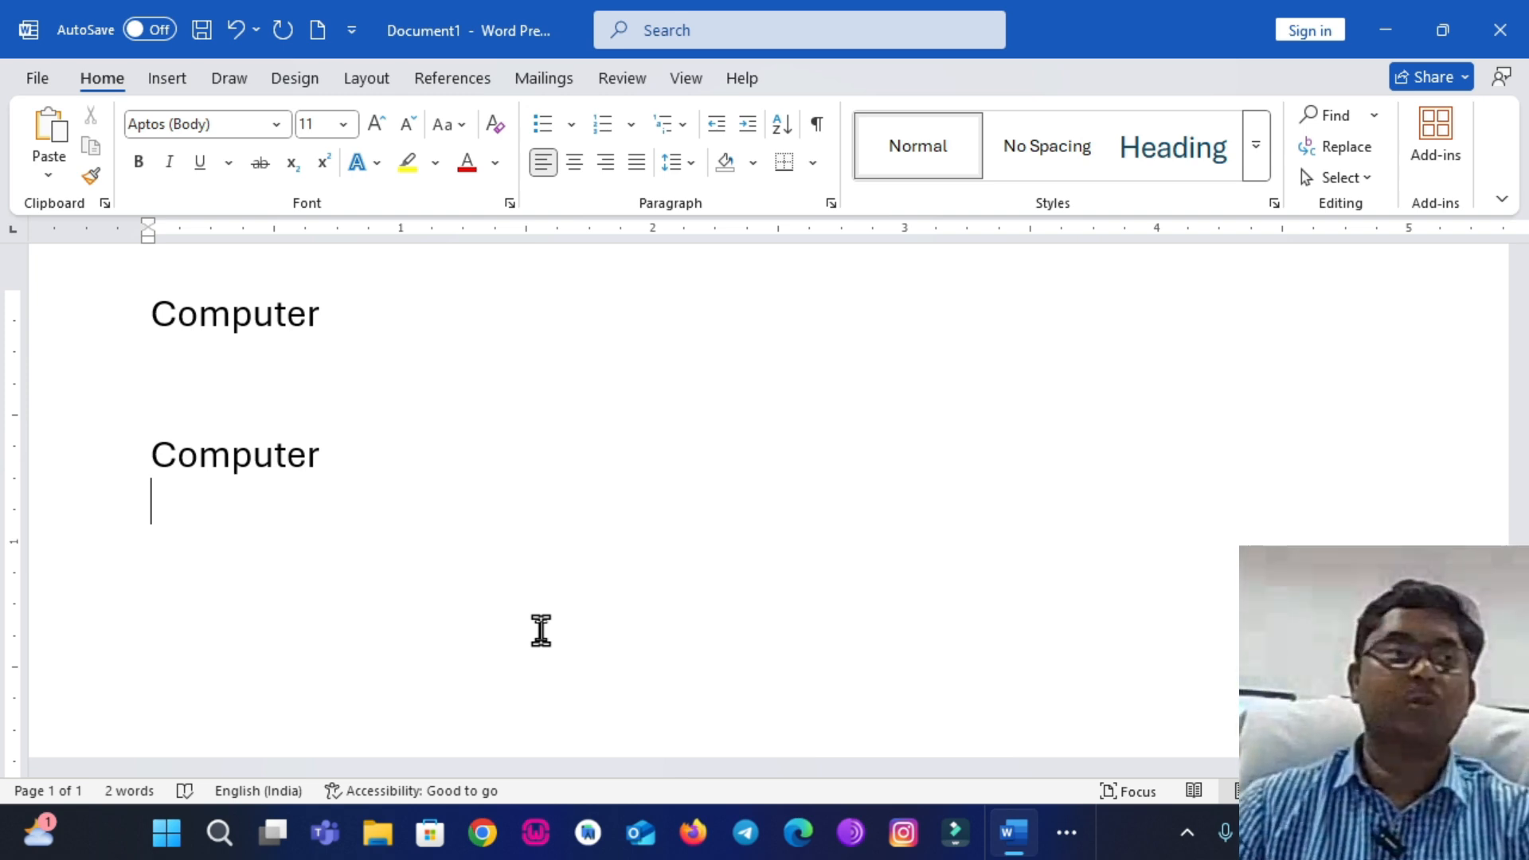
key(ctrl+a)
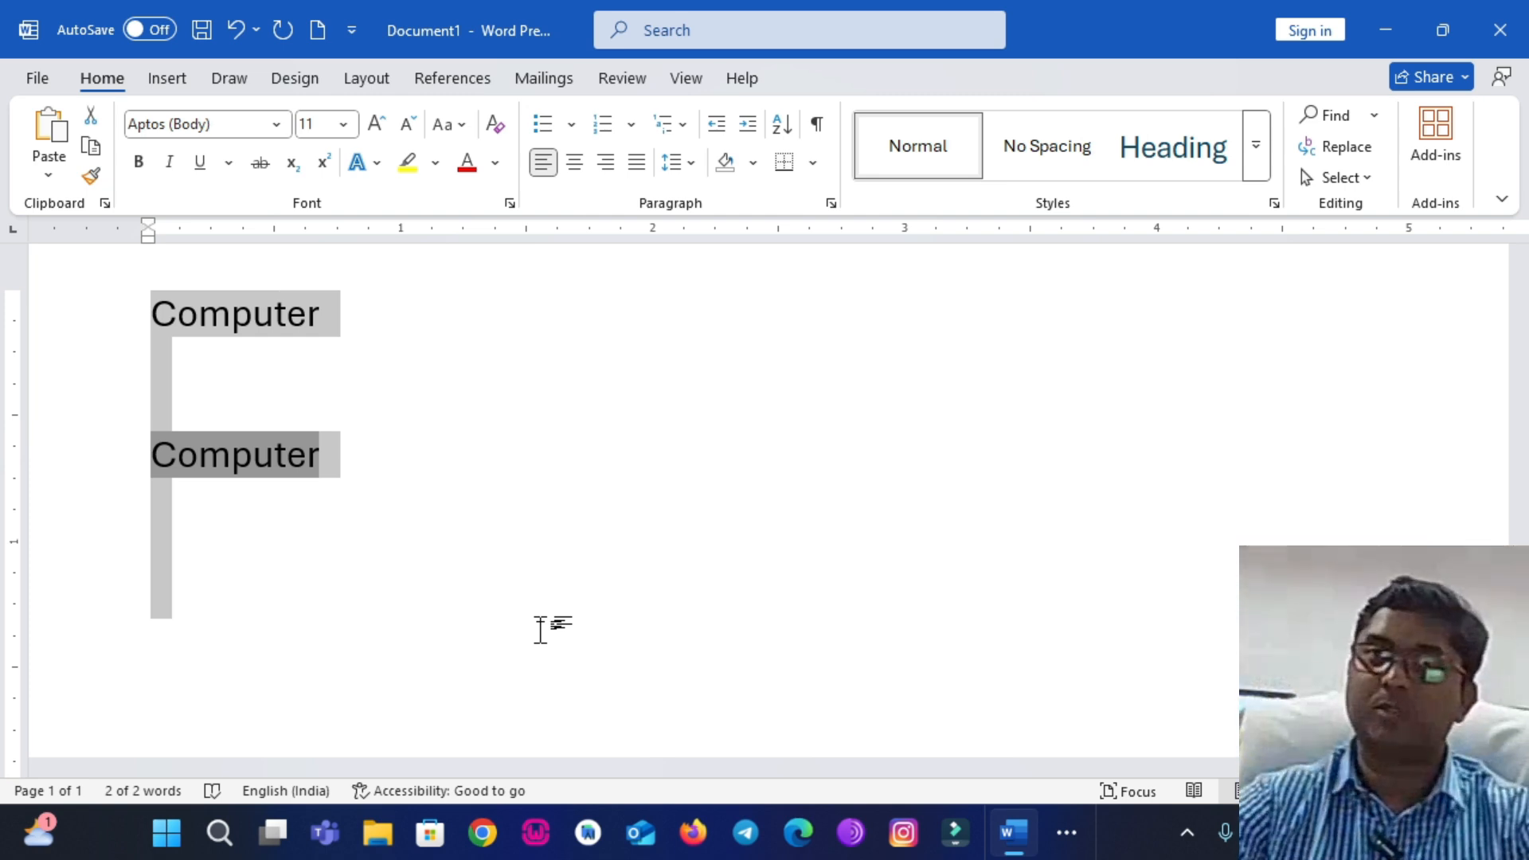
click(414, 410)
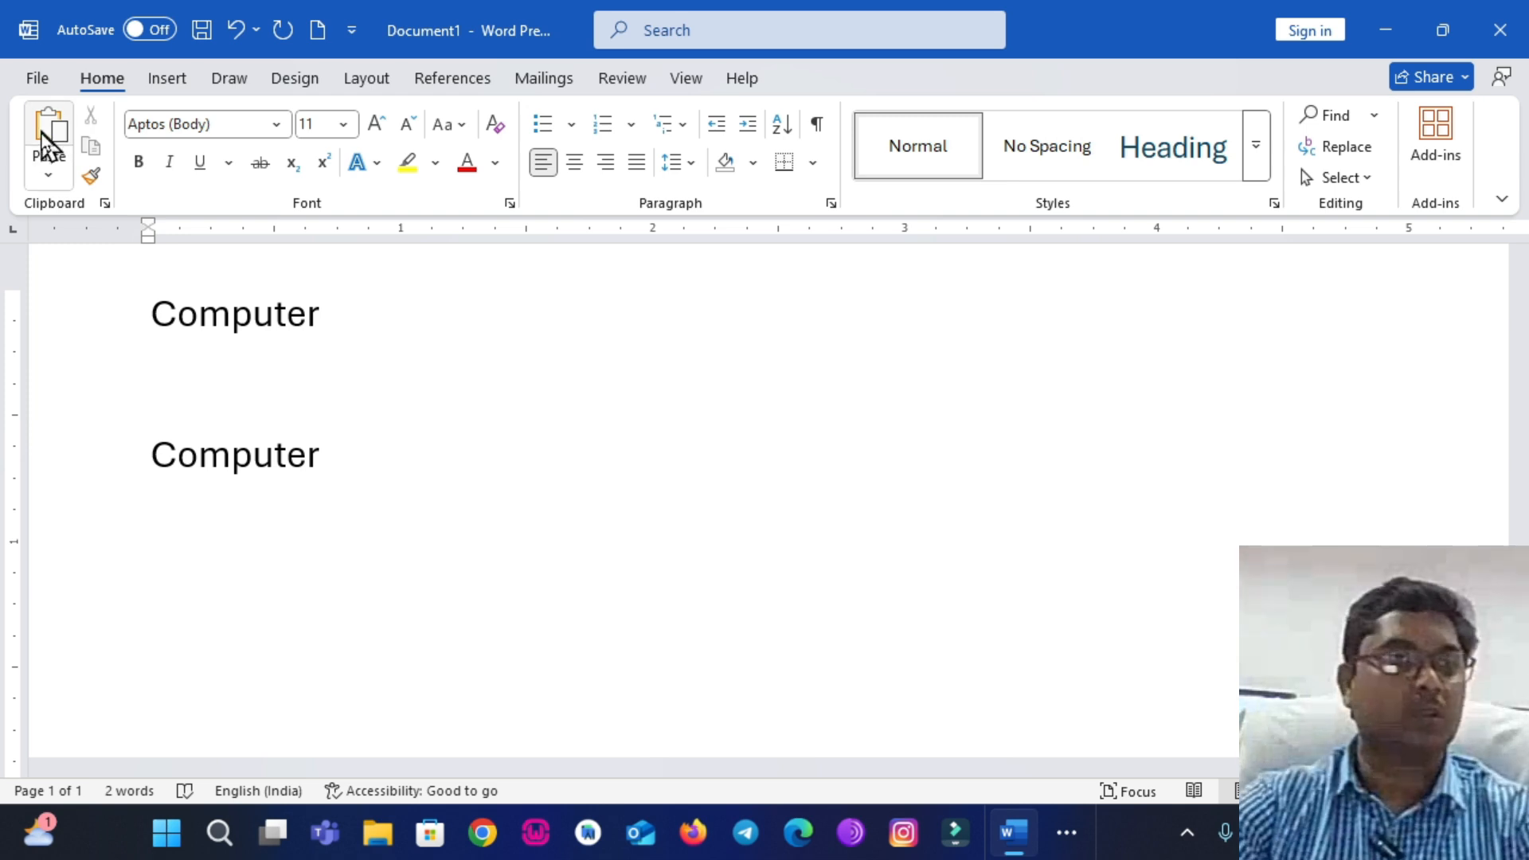
click(48, 160)
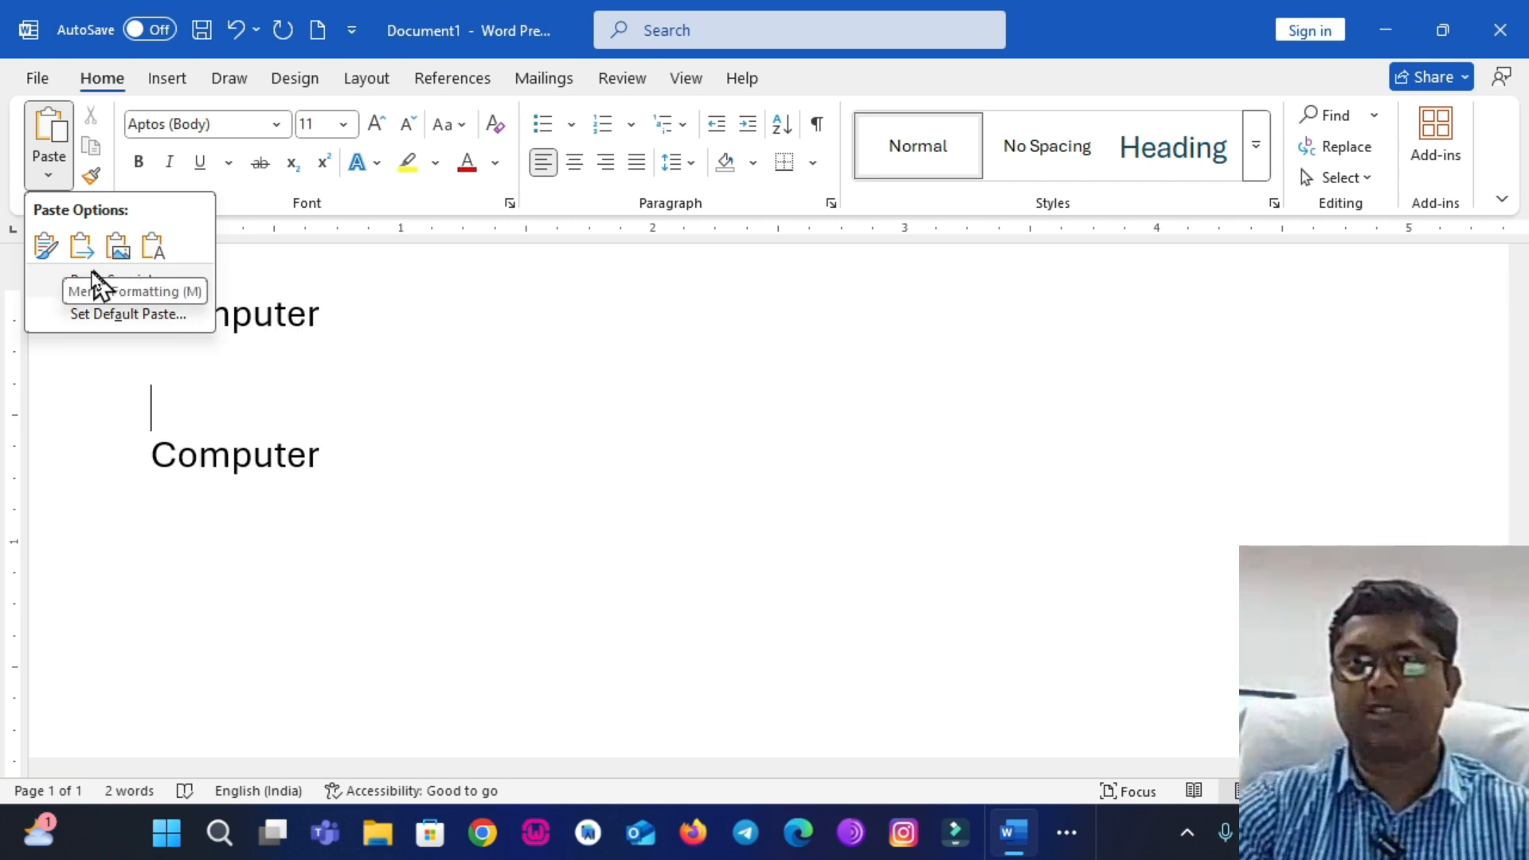
click(443, 296)
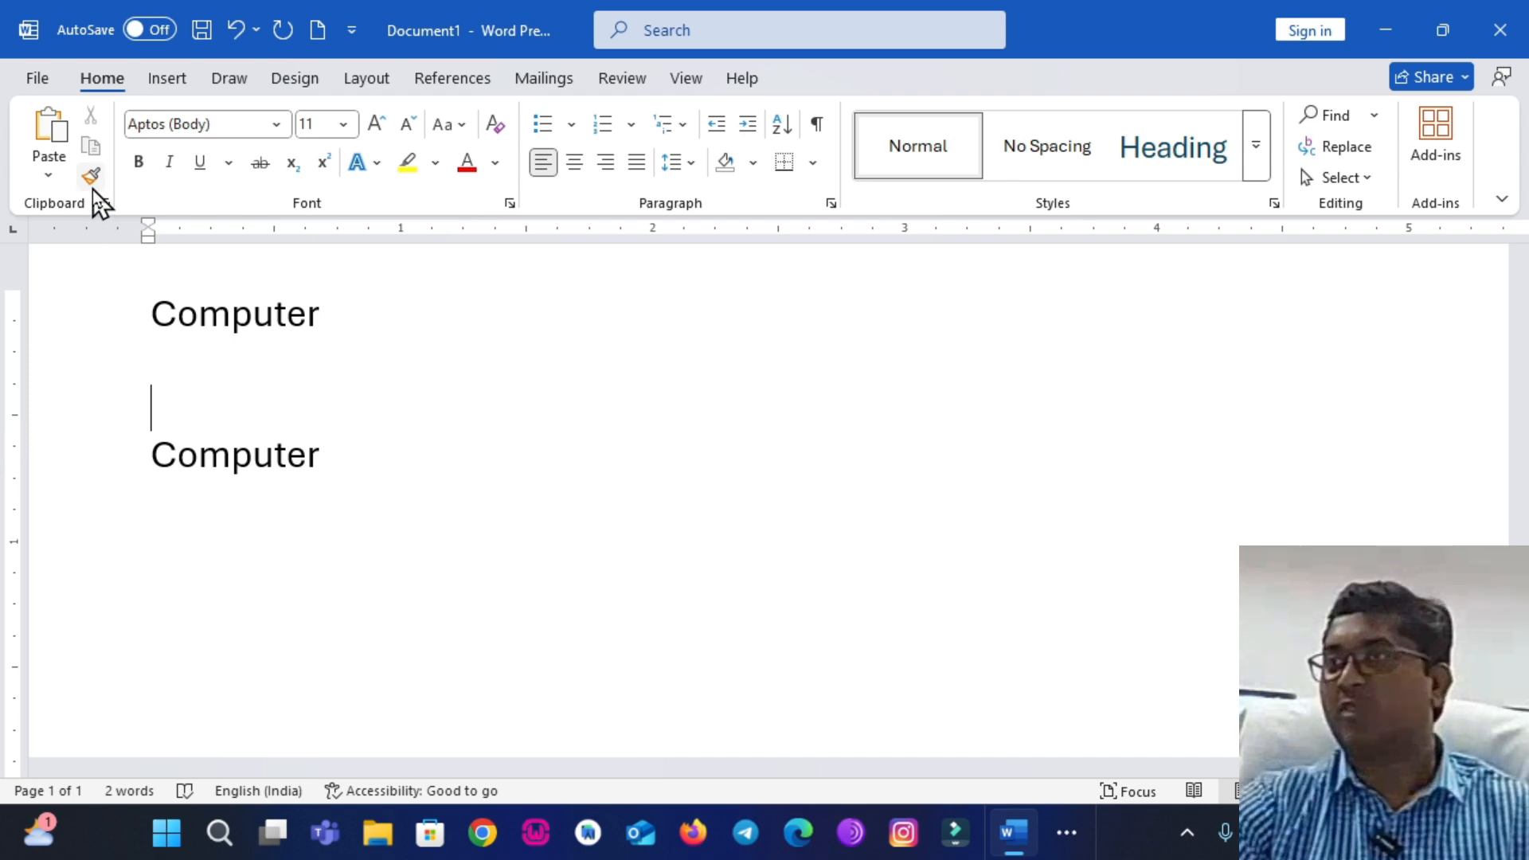
click(347, 478)
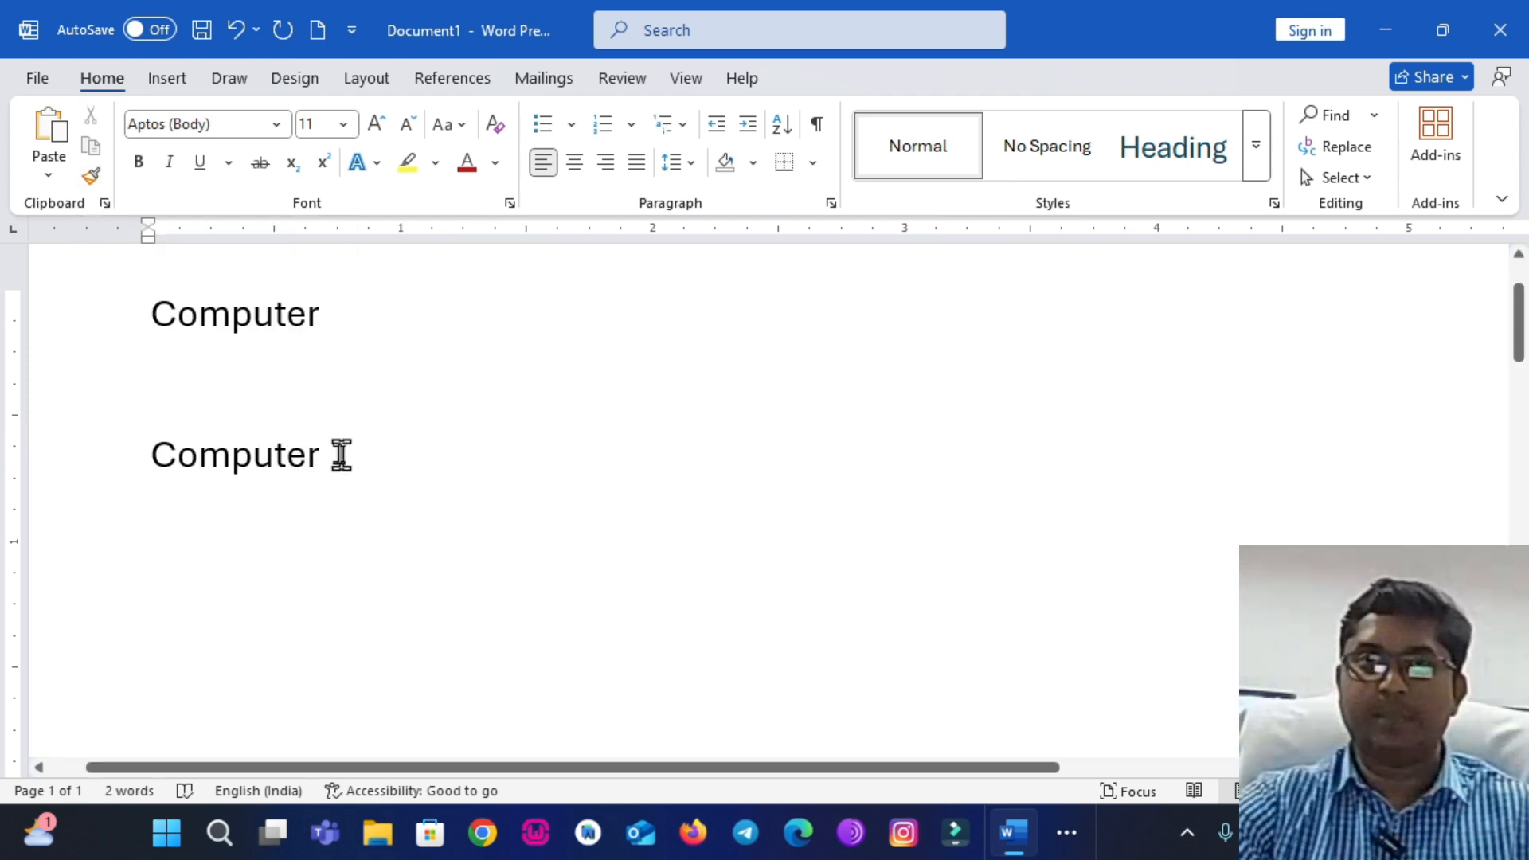
Delete both words and generate one paragraph of sample text with =rand(1).
drag(337, 453, 140, 283)
key(Delete)
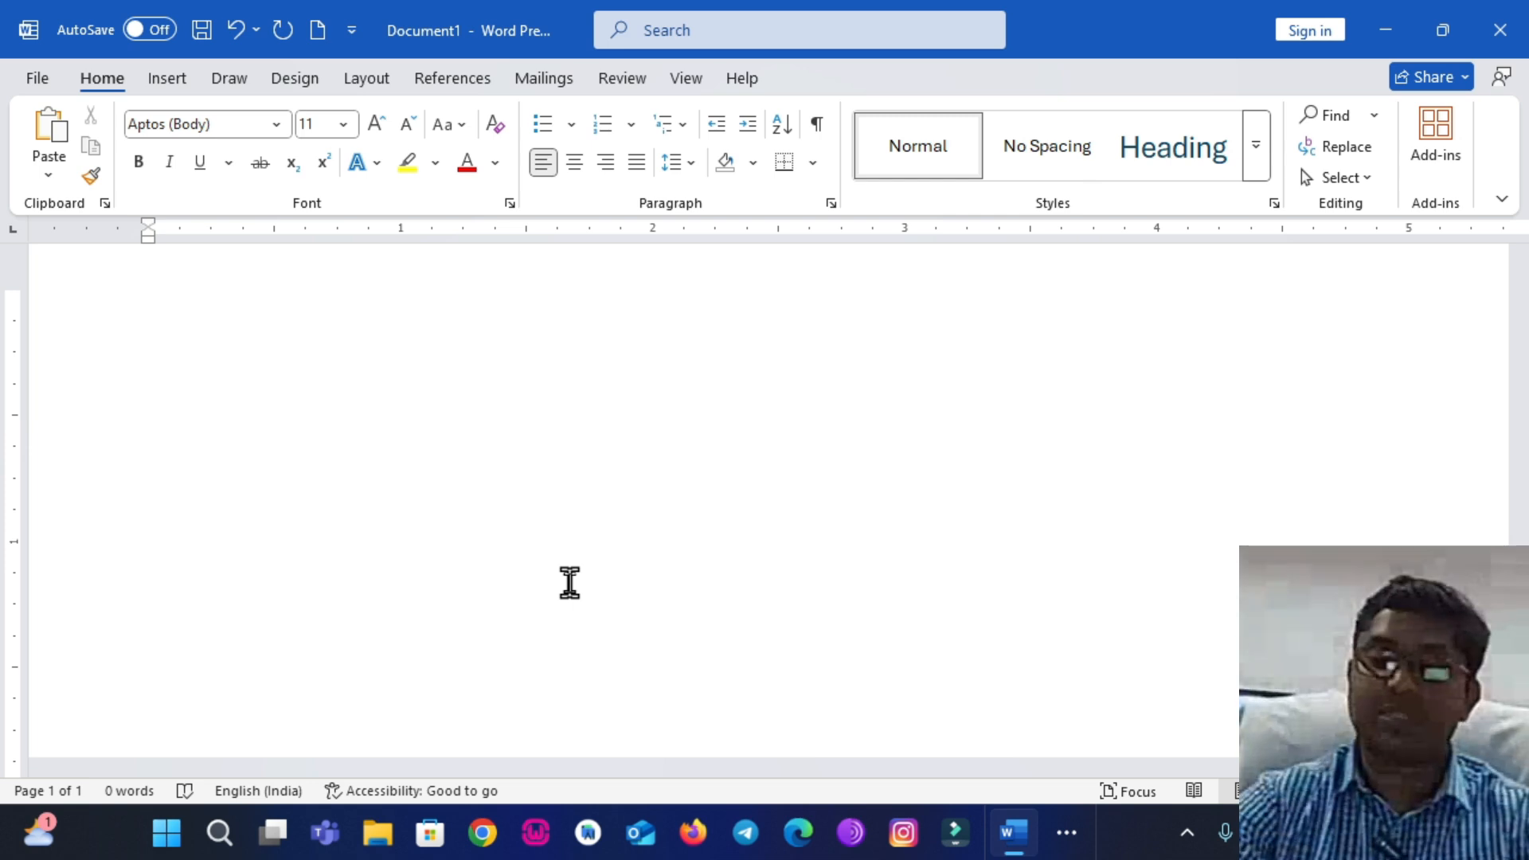
text(=)
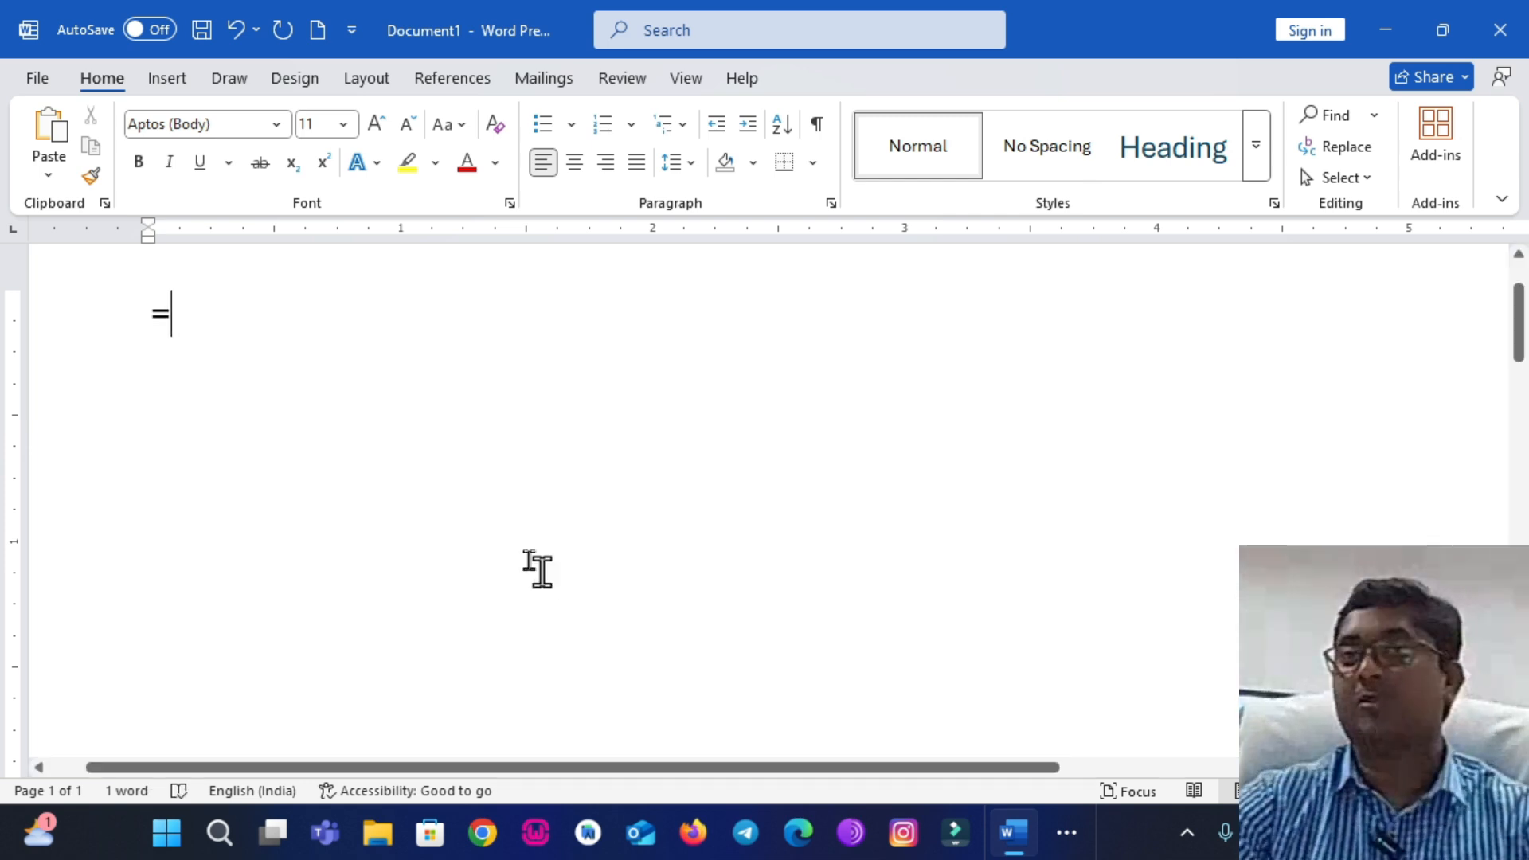
scroll(308, 439, up, 2)
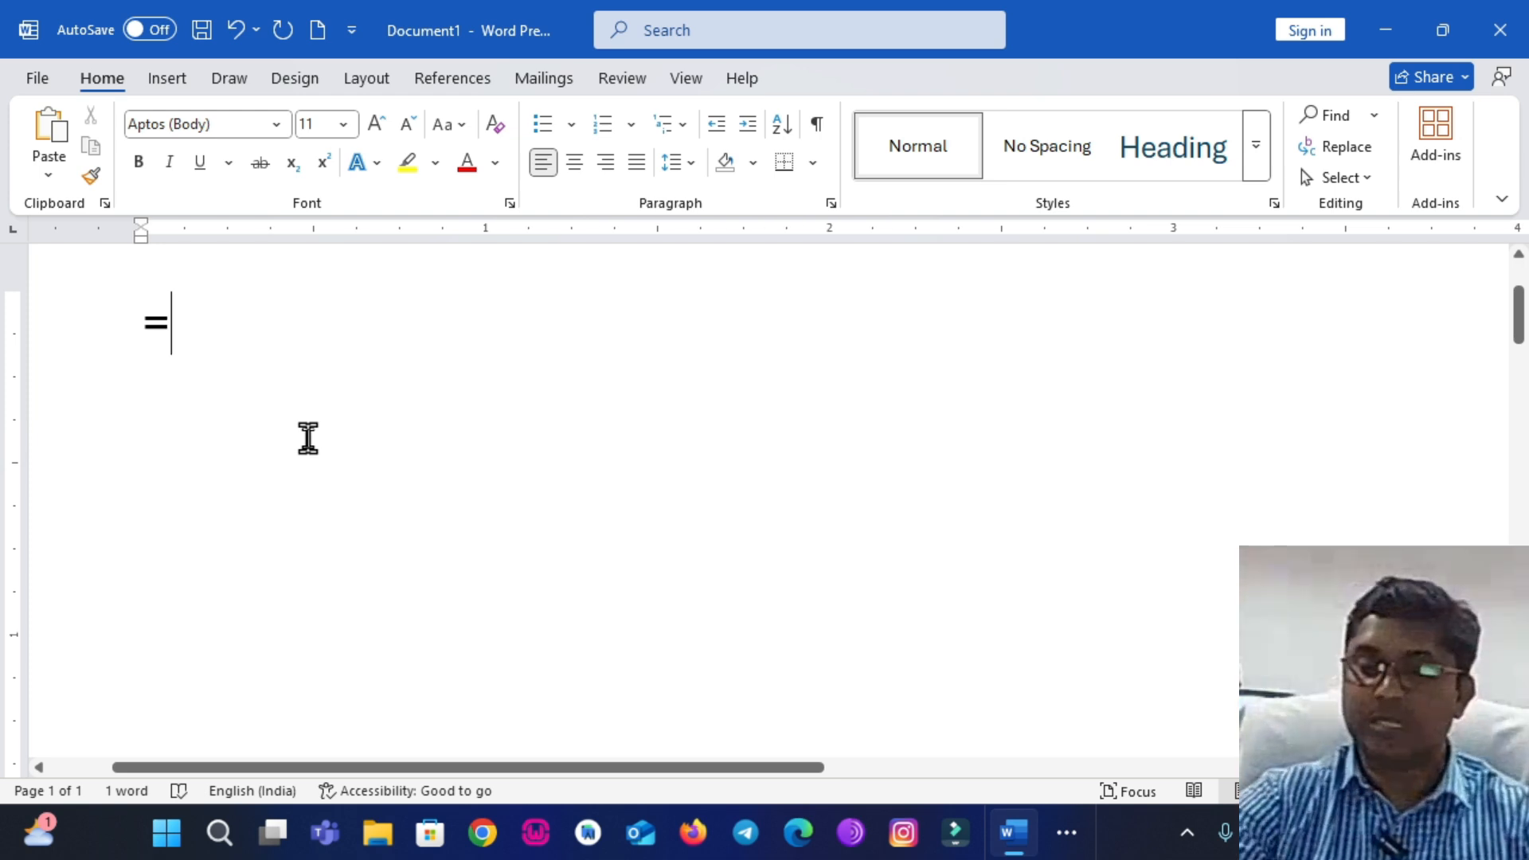
text(rand)
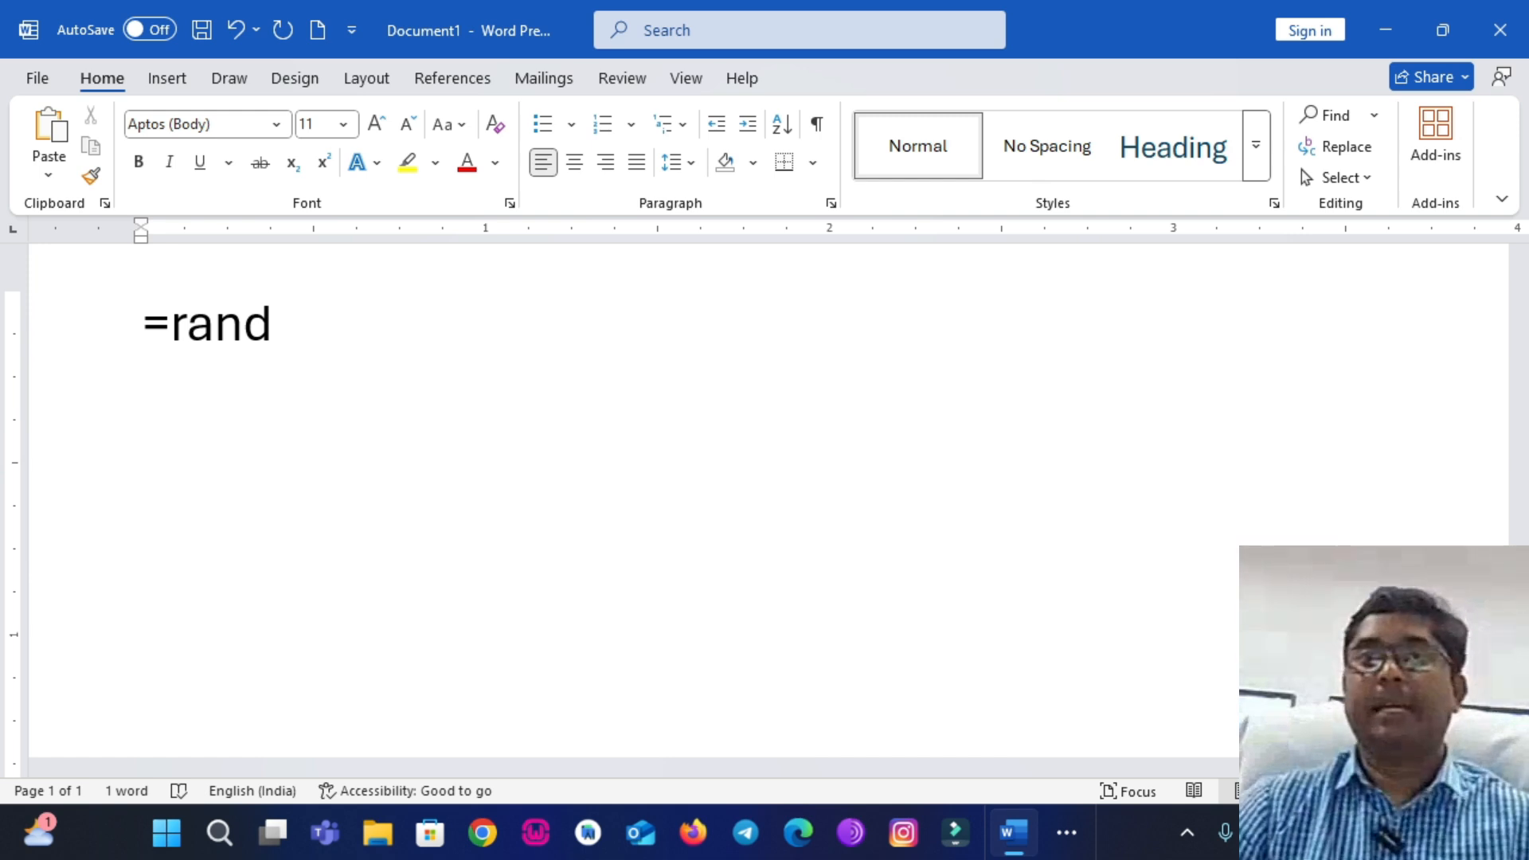
text(()
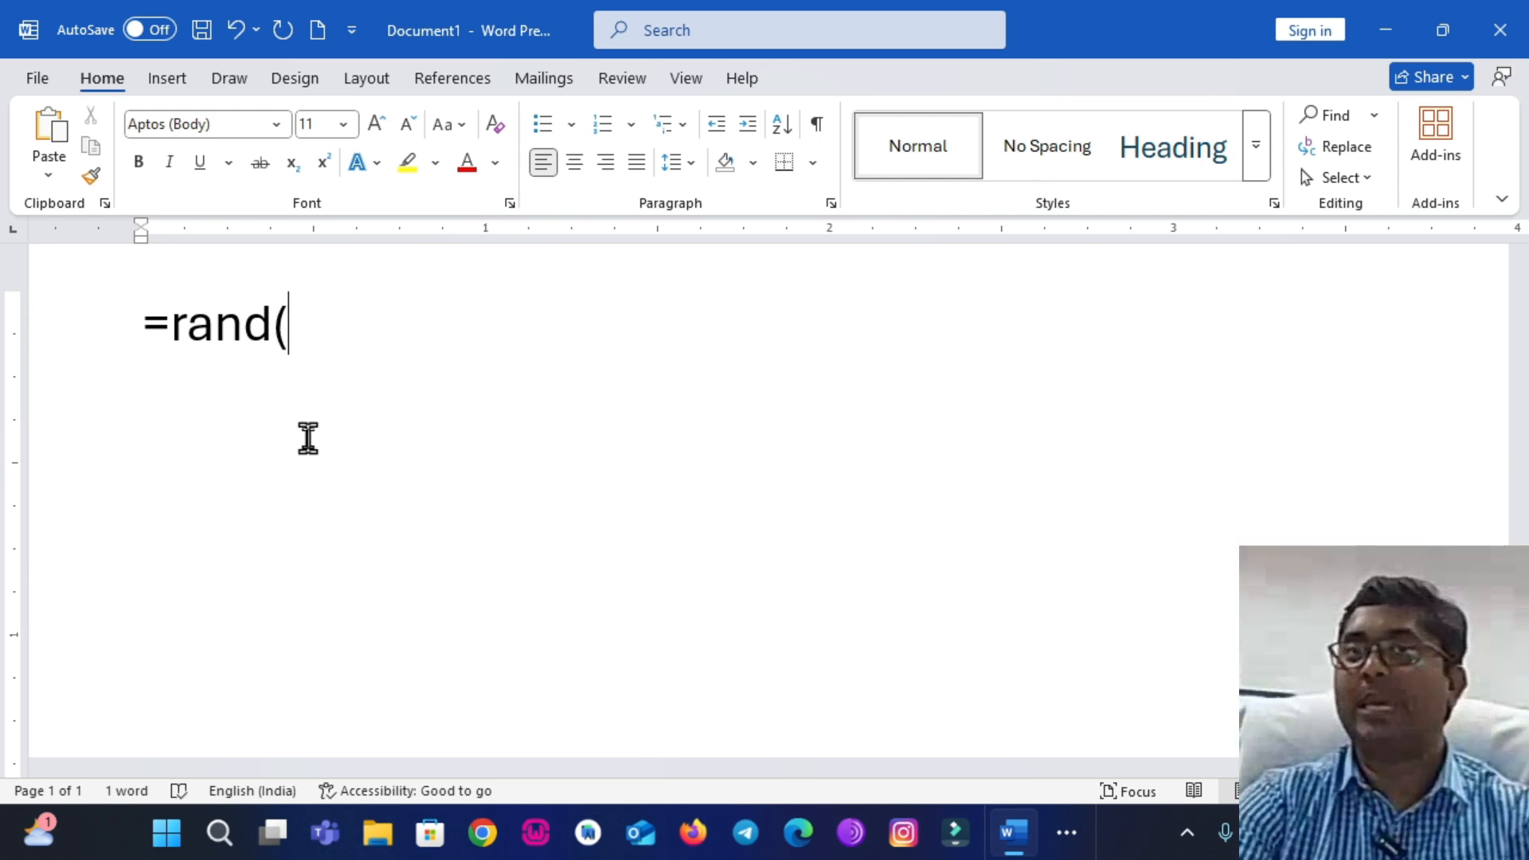
text(1))
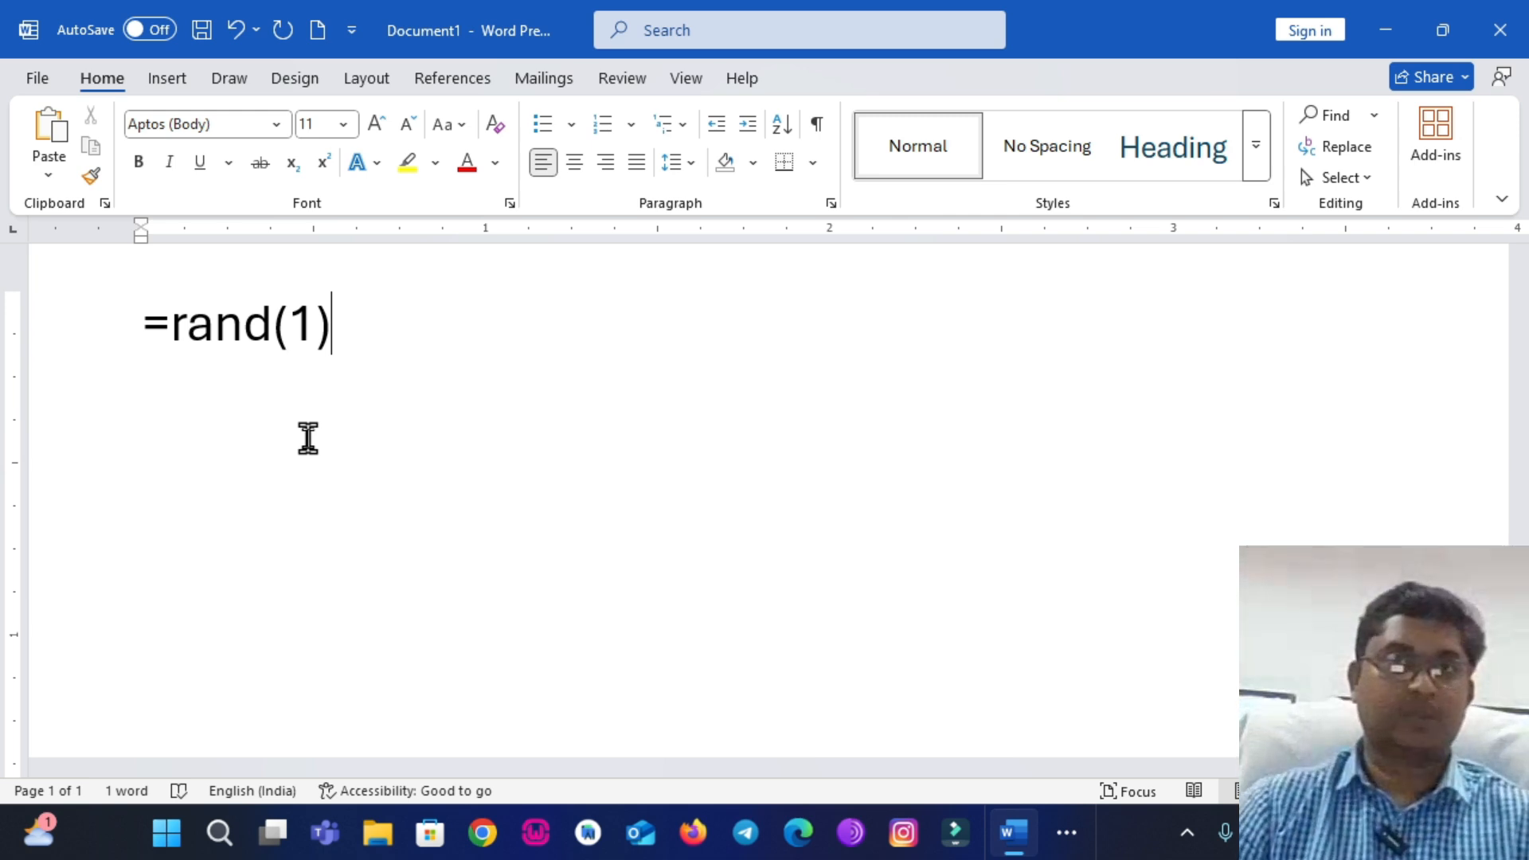
key(Return)
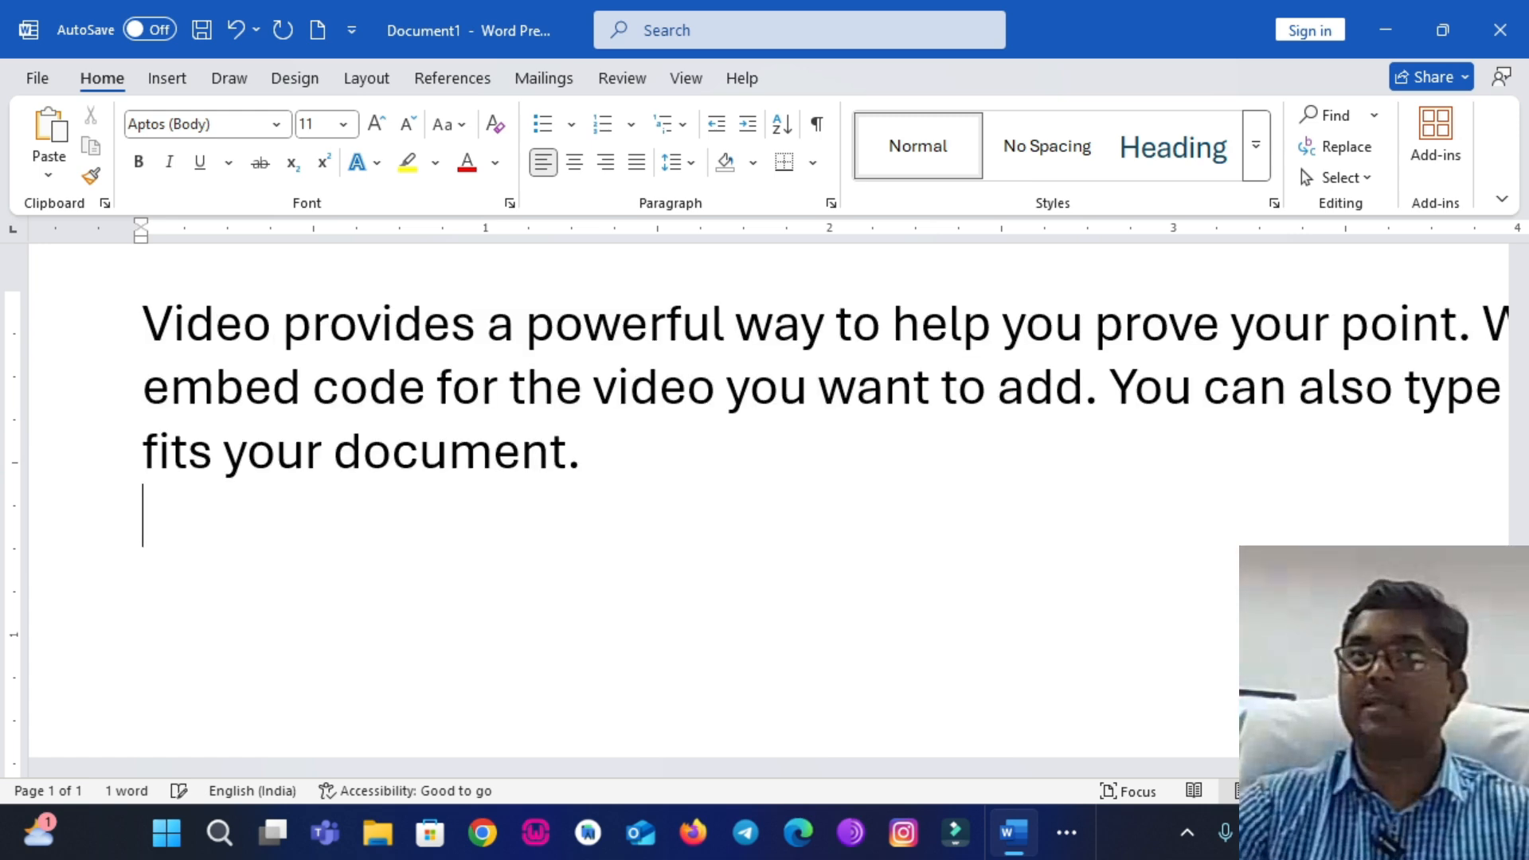
Delete the generated sample paragraph so the document is empty.
scroll(297, 437, down, 5)
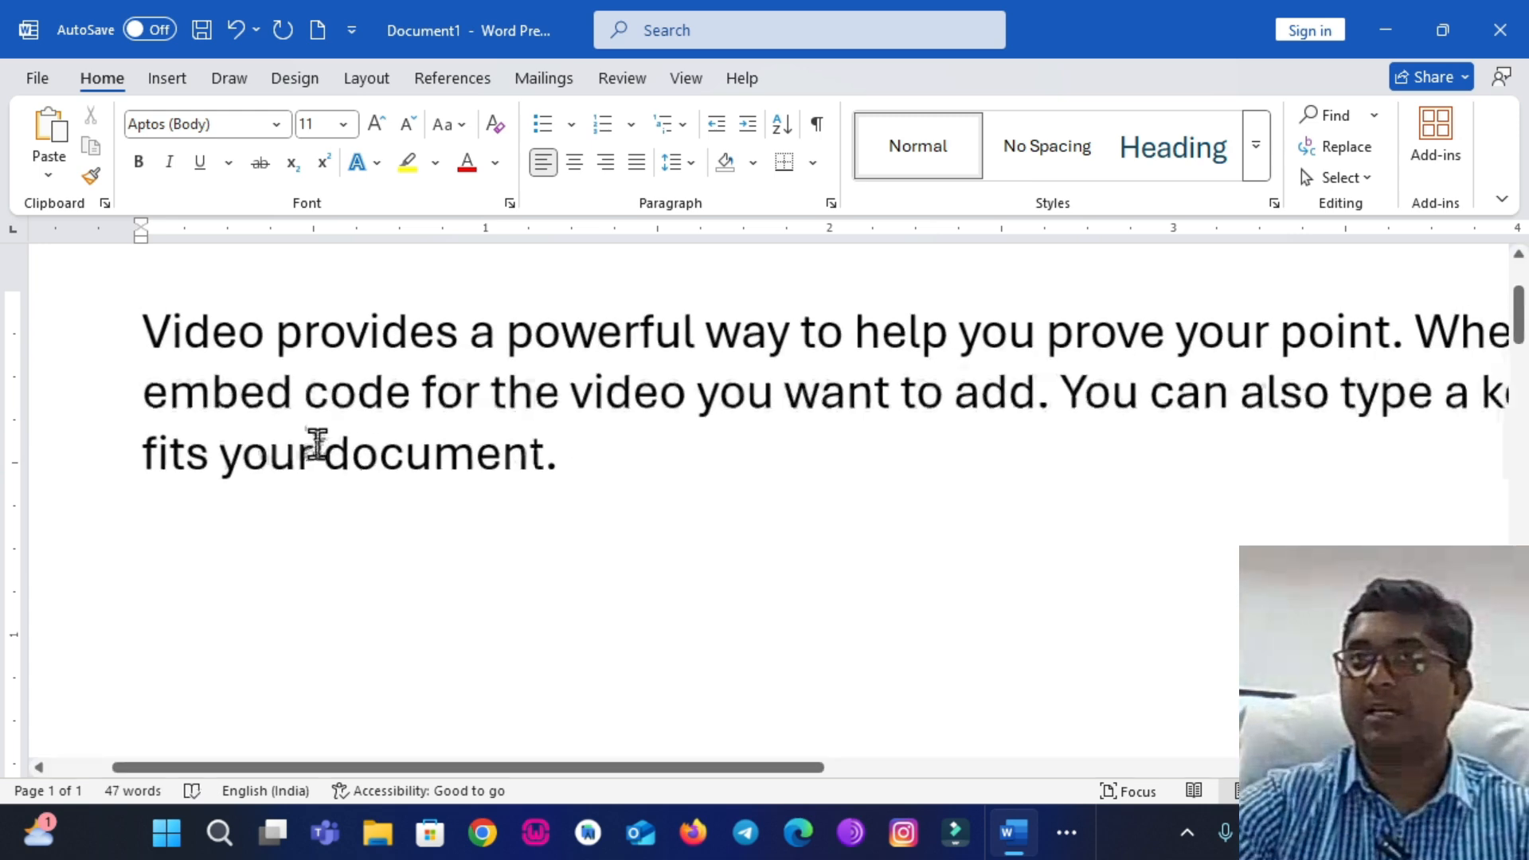
scroll(345, 436, down, 3)
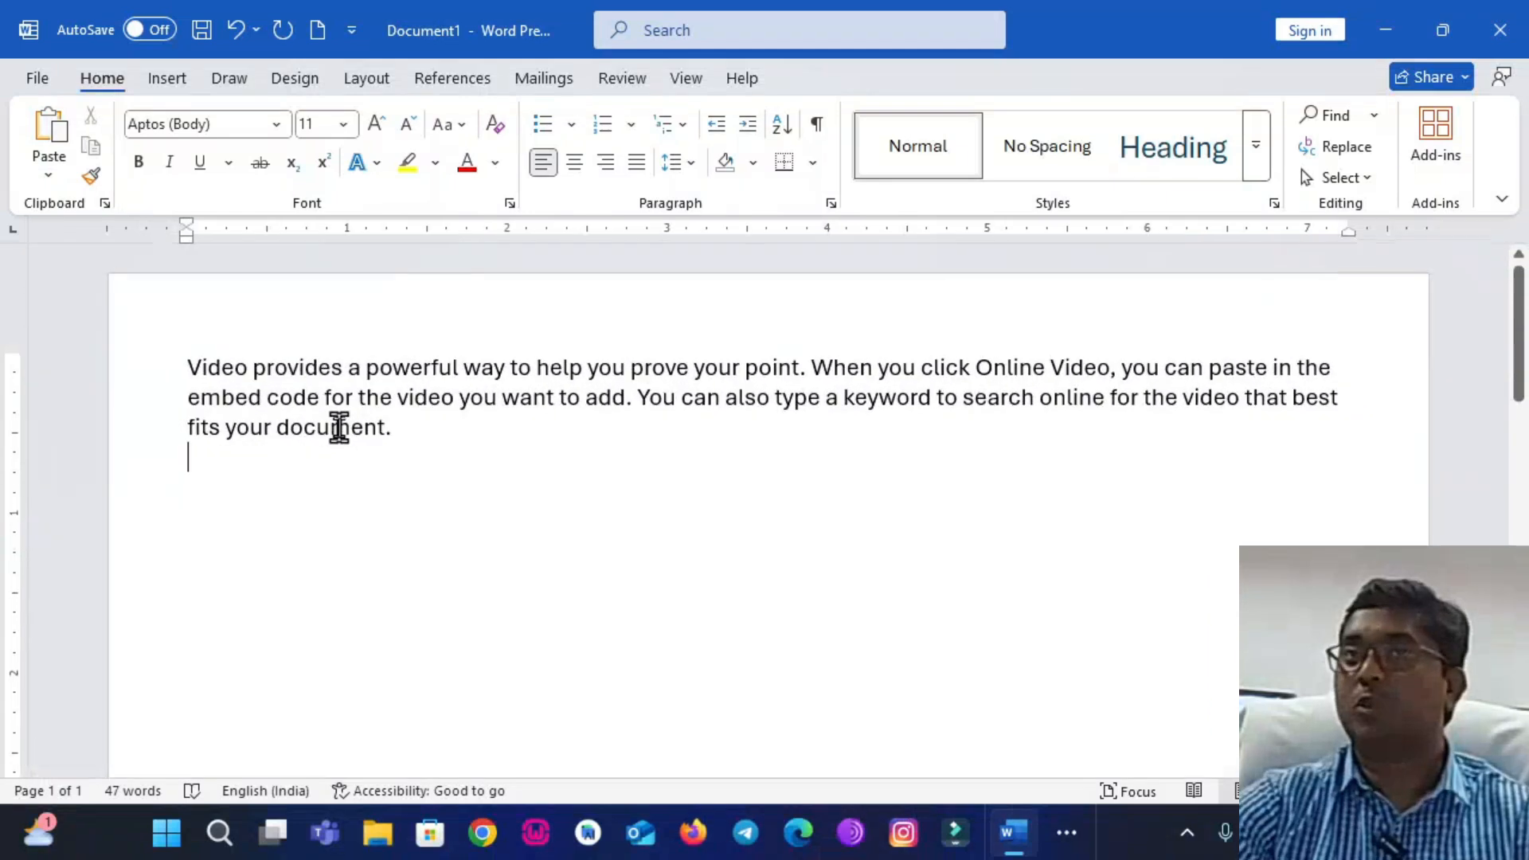
key(ctrl+a)
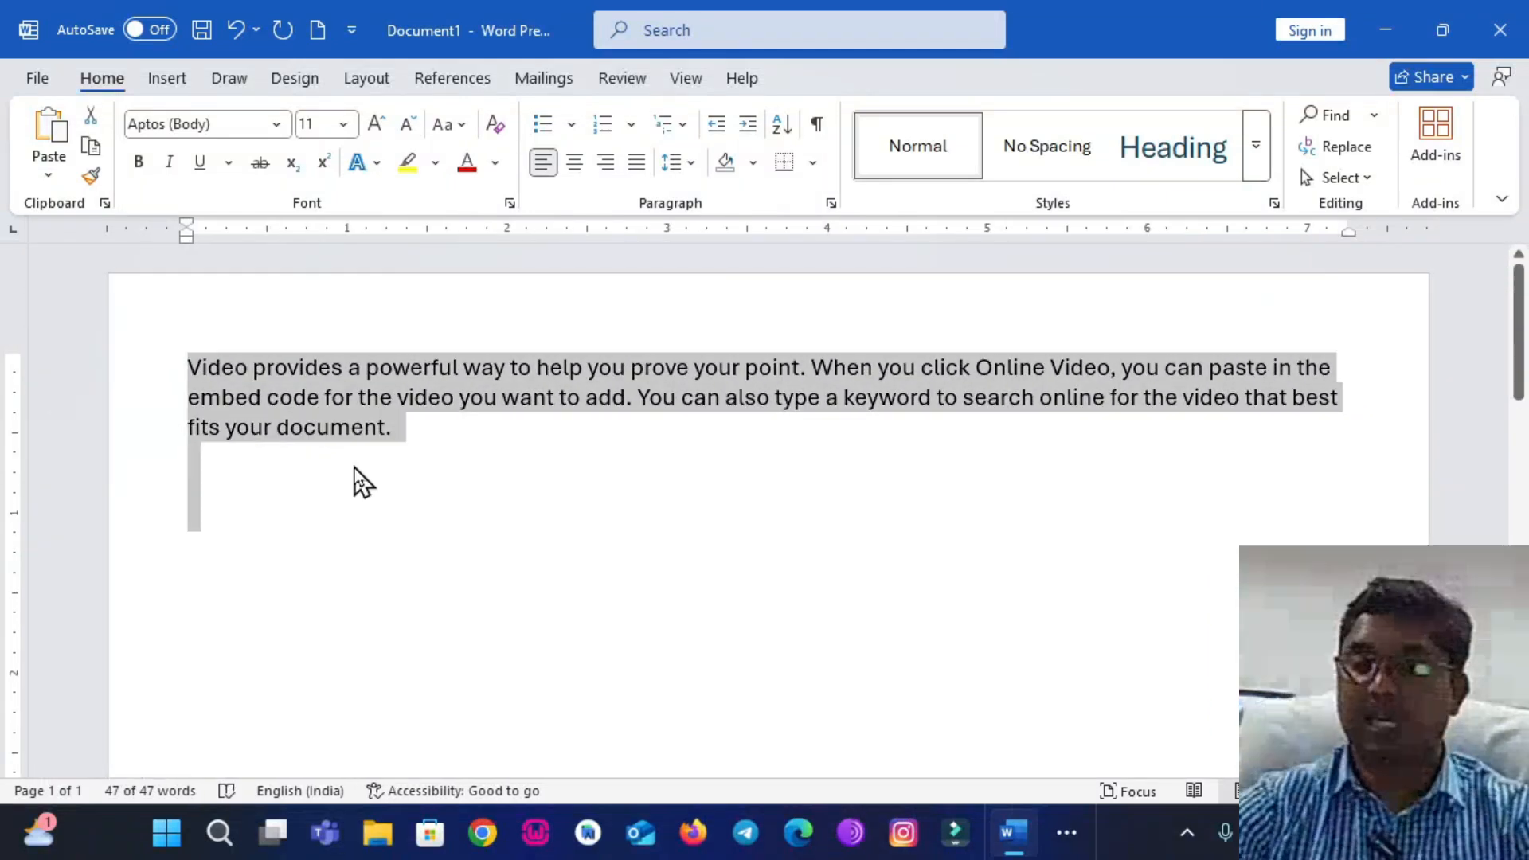
key(Delete)
Enlarge the font to 23 pt in the empty document and generate two paragraphs of sample text with =rand(2).
key(ctrl+shift+period)
key(ctrl+shift+period)
key(ctrl+shift+period)
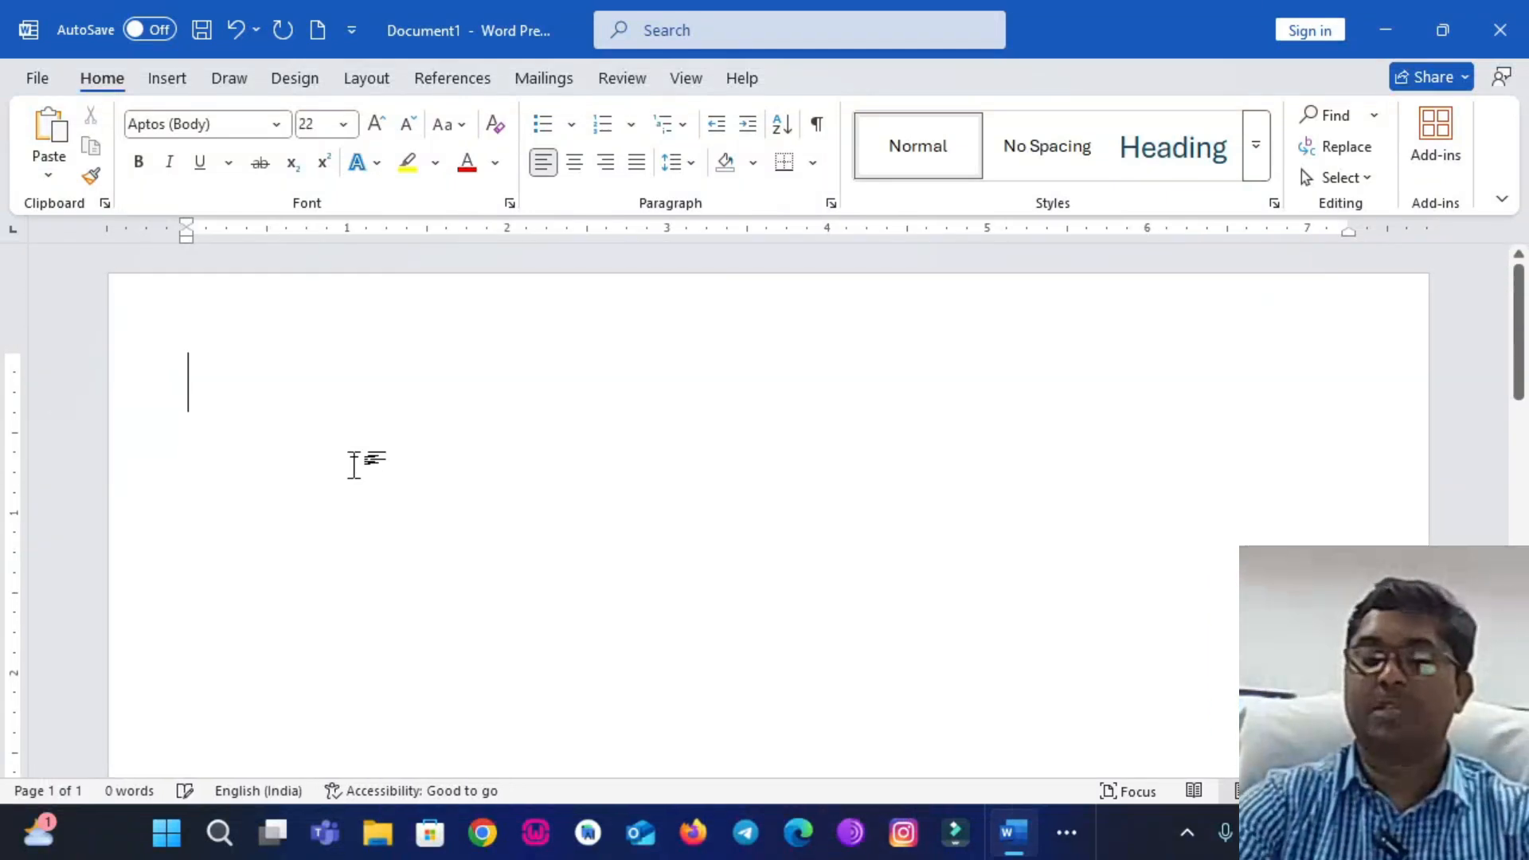
text(=rand)
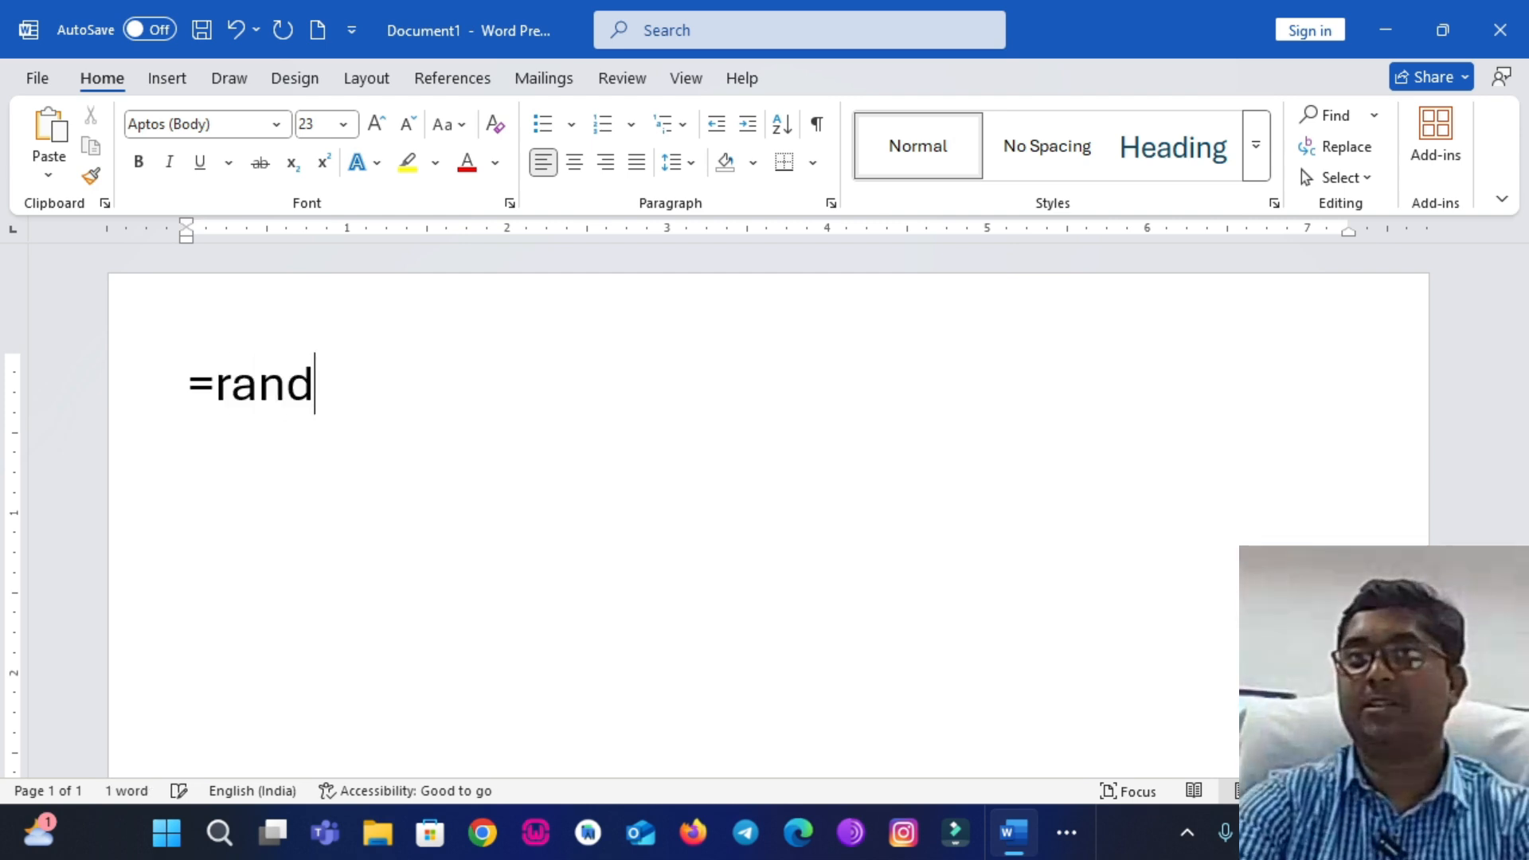
text((2))
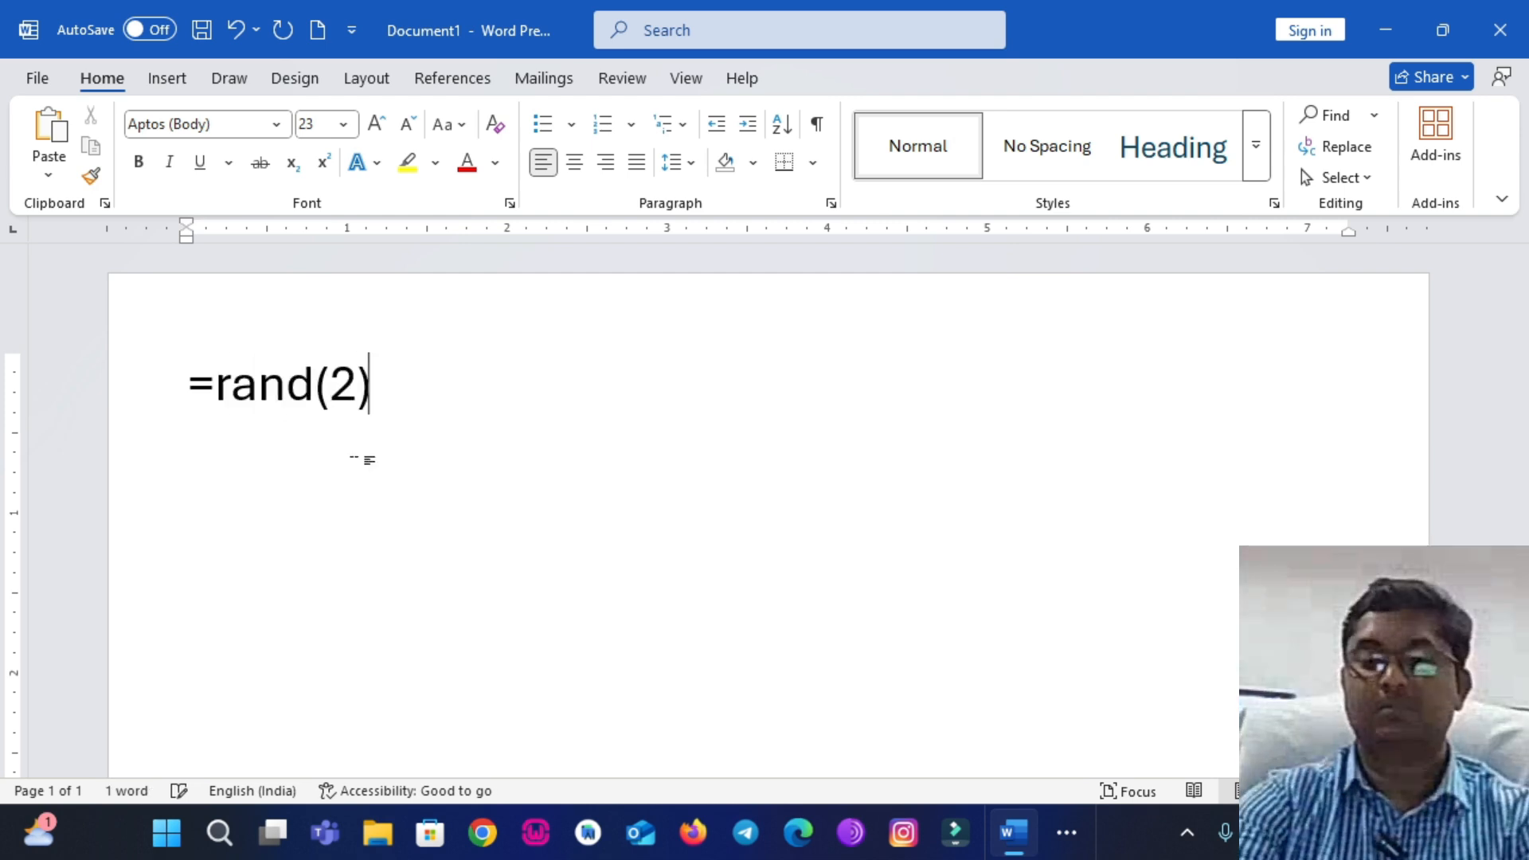
key(Return)
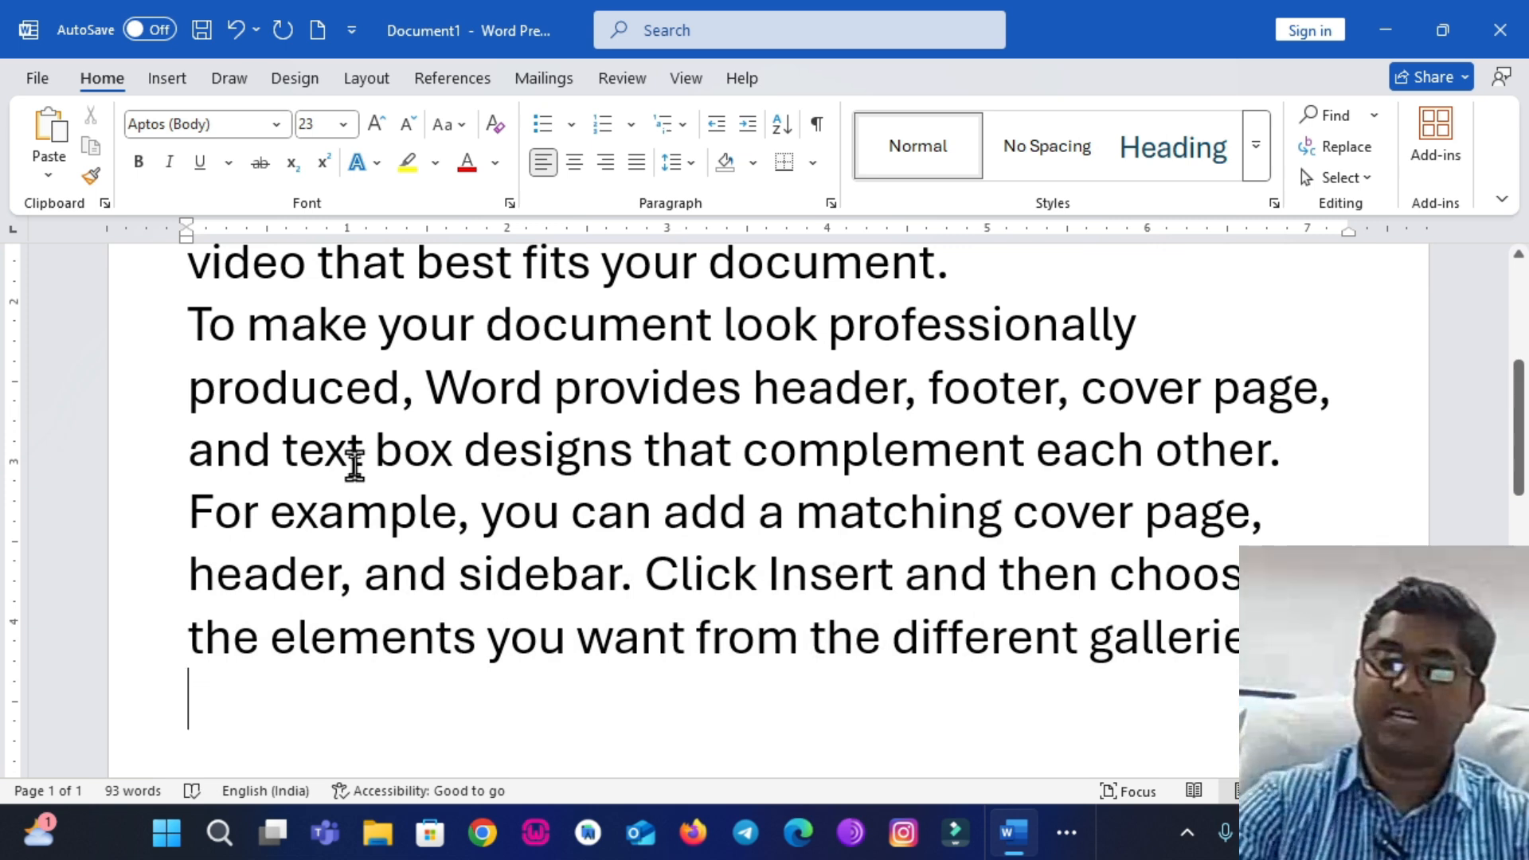
Delete all the sample text and generate a single paragraph in its place with =rand(1).
key(ctrl+a)
key(Delete)
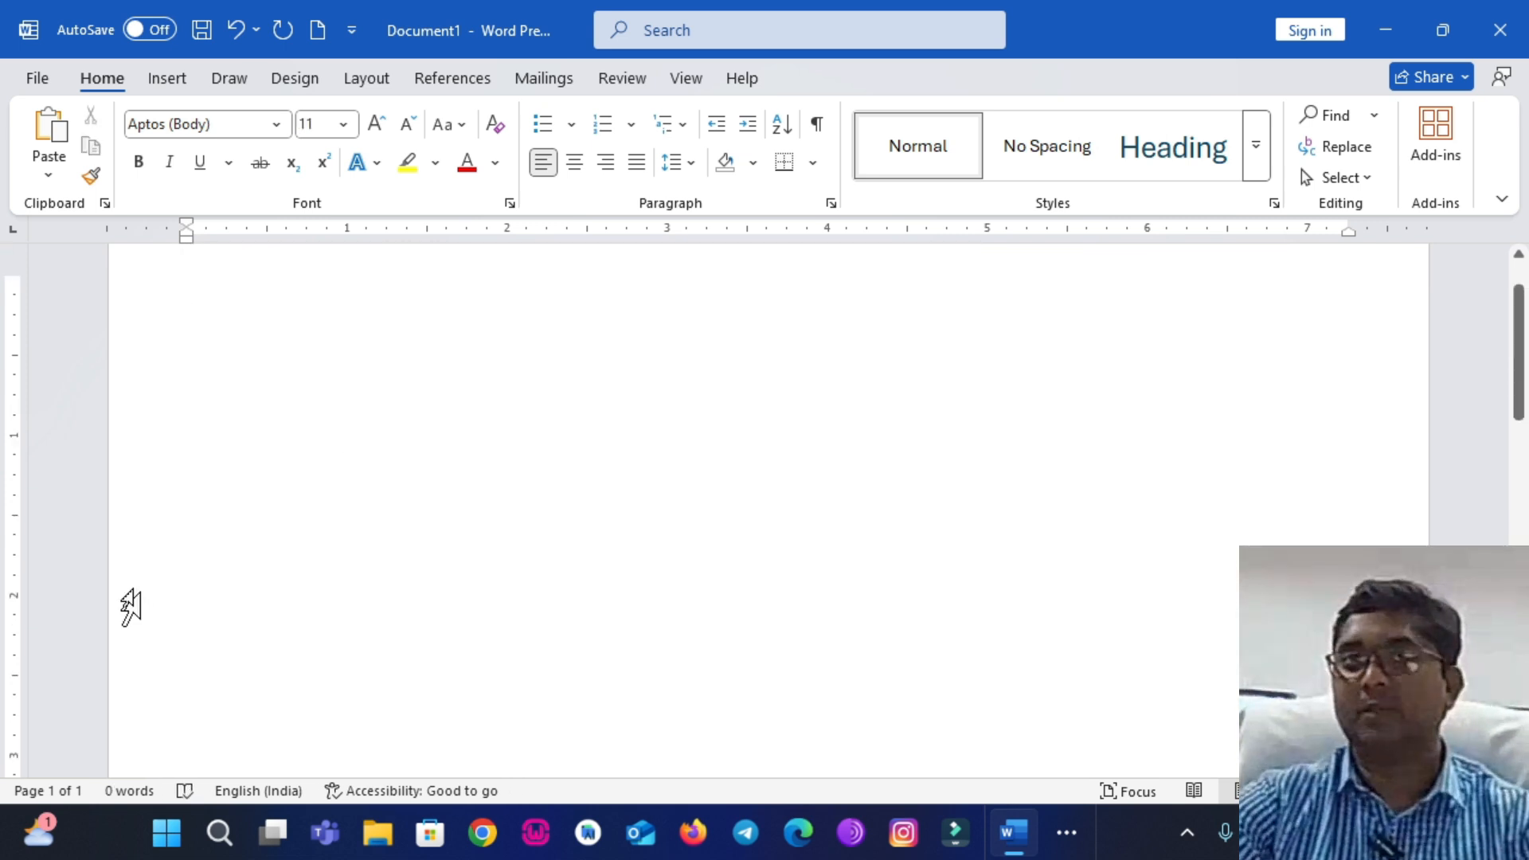
scroll(338, 456, up, 3)
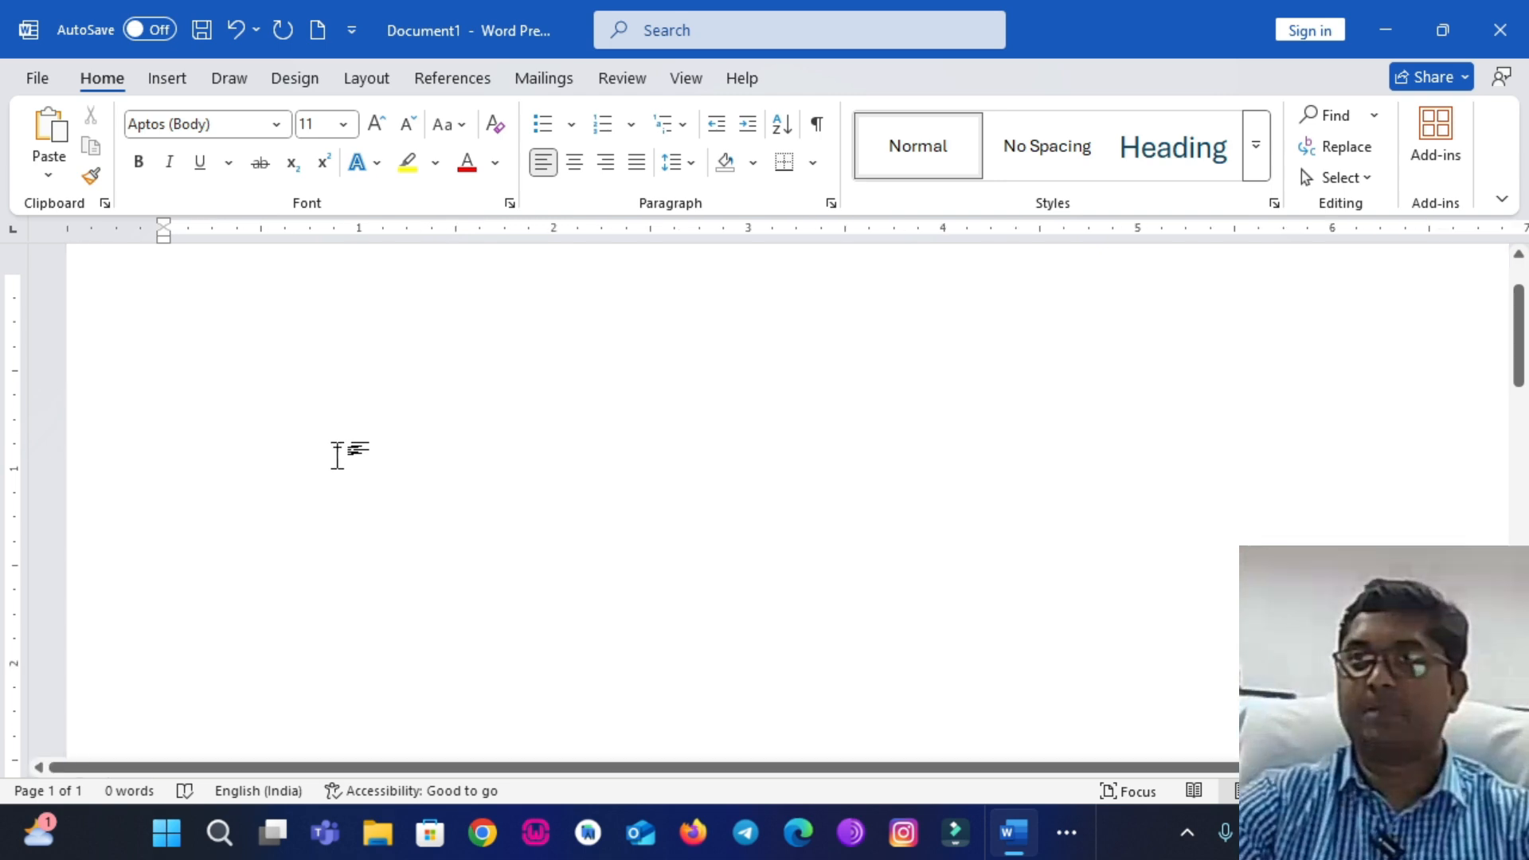
scroll(337, 457, down, 3)
scroll(336, 457, up, 1)
text(=r)
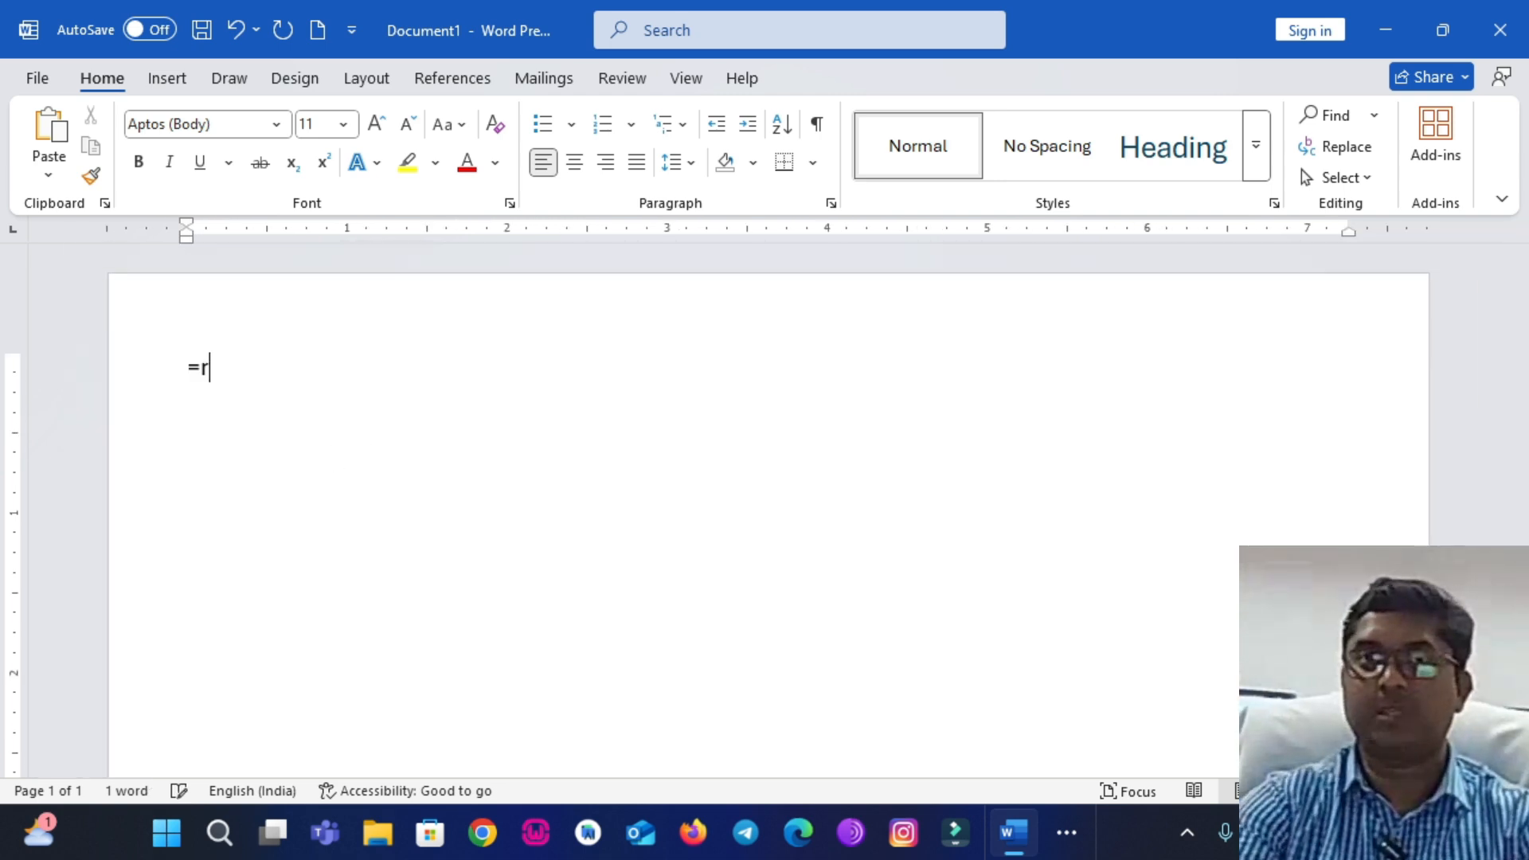
text(and(1))
key(Return)
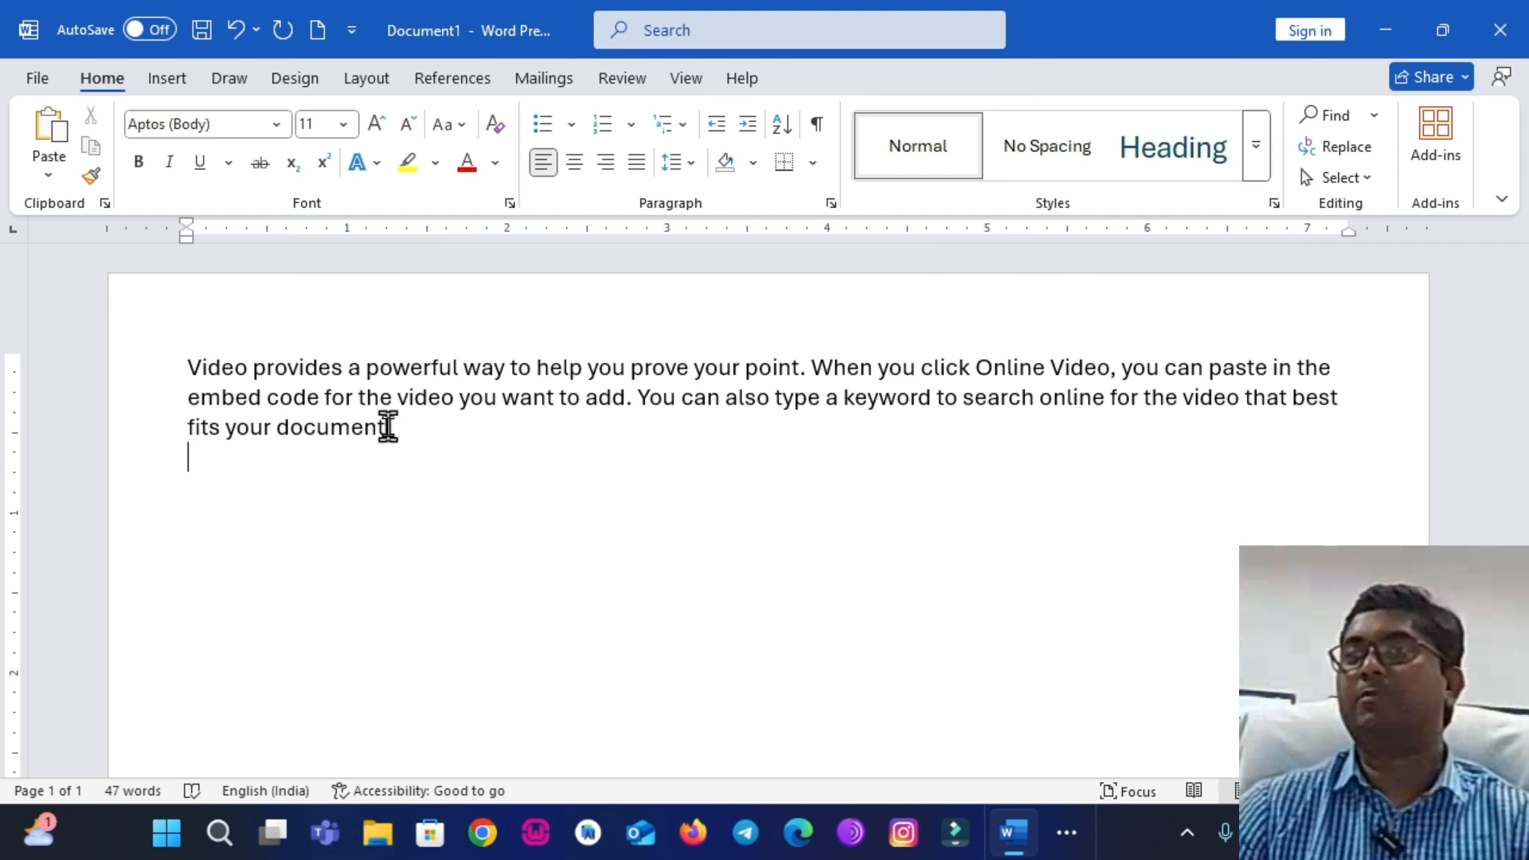
Clear the document and write the formula =rand(1,5) at font size 19.
key(ctrl+a)
key(BackSpace)
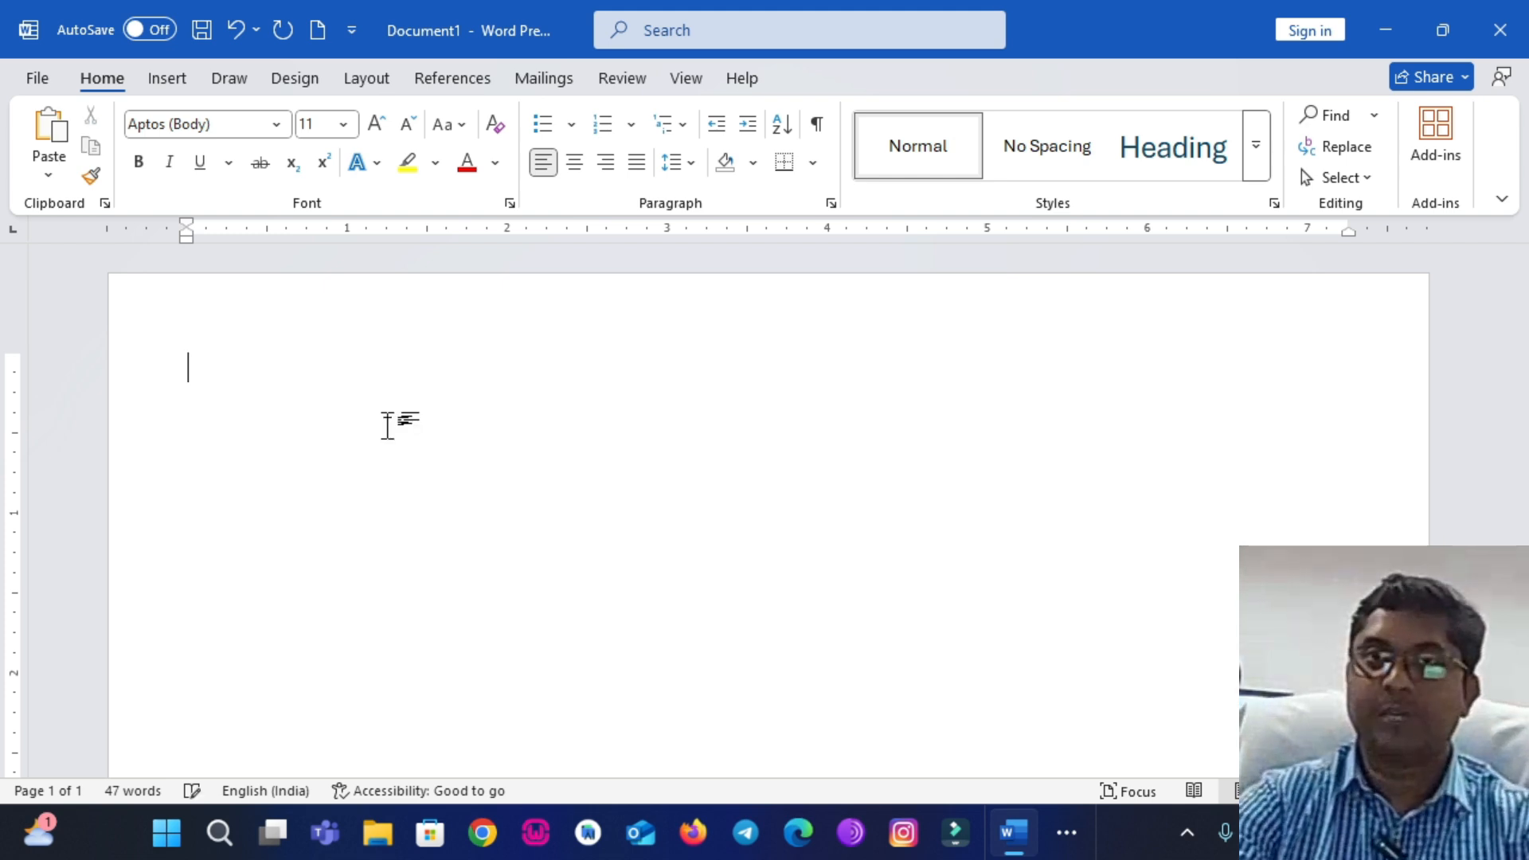
text(=)
key(BackSpace)
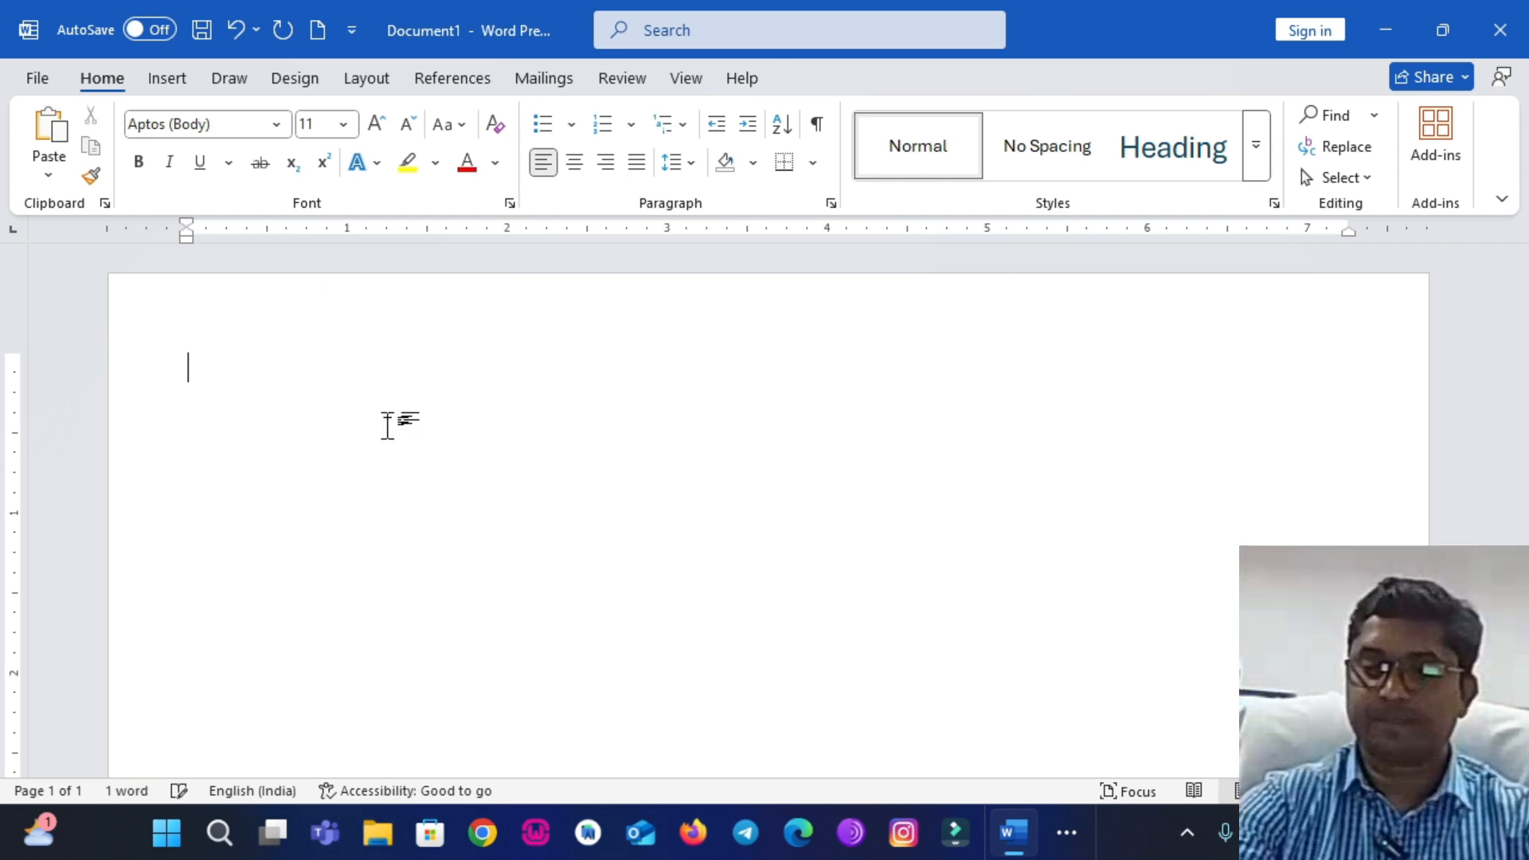
text(=)
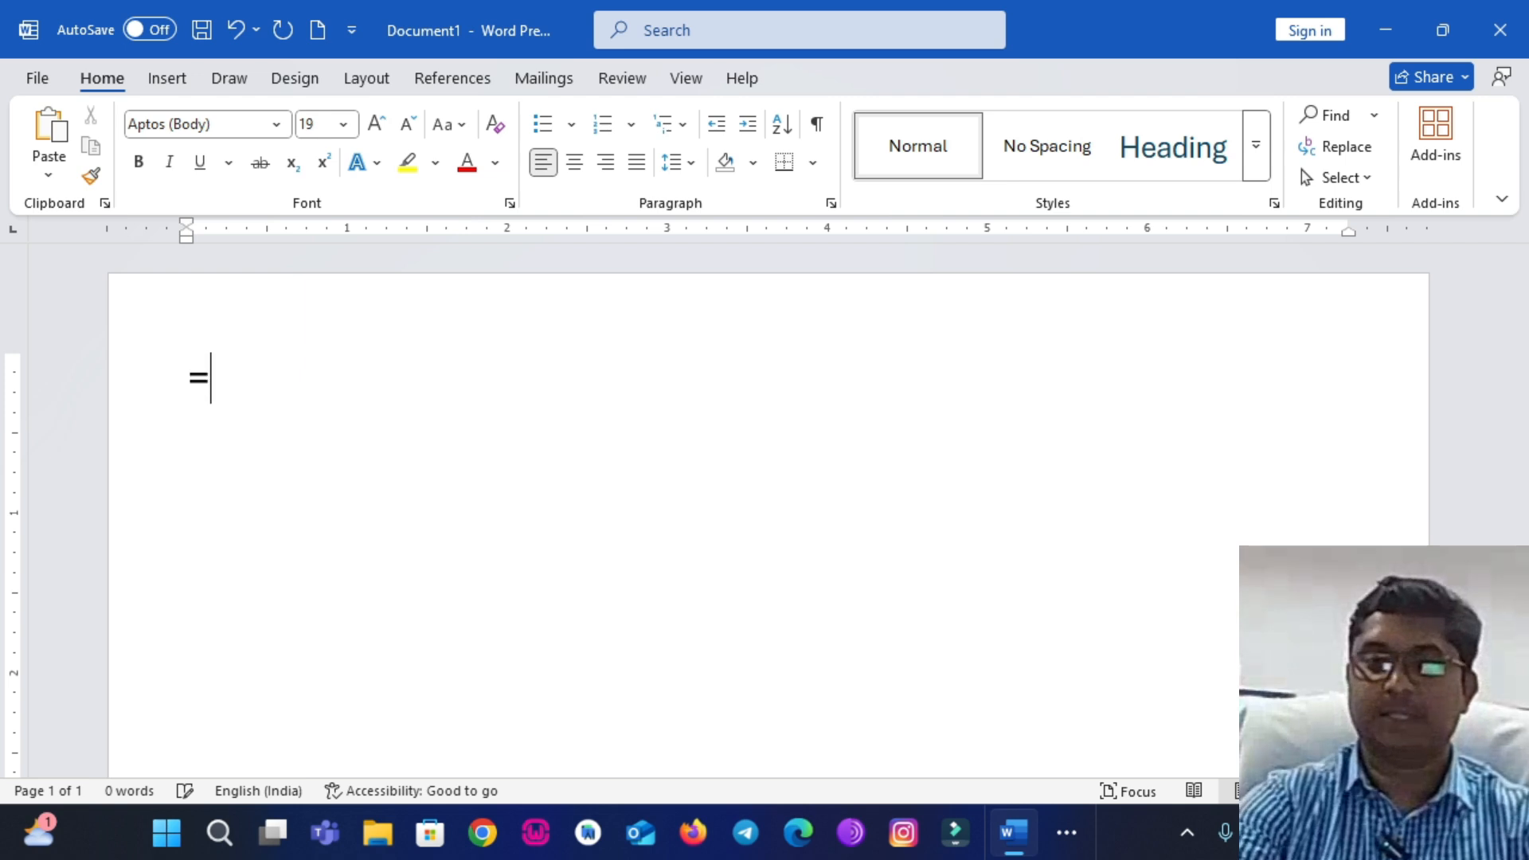
text(rand()
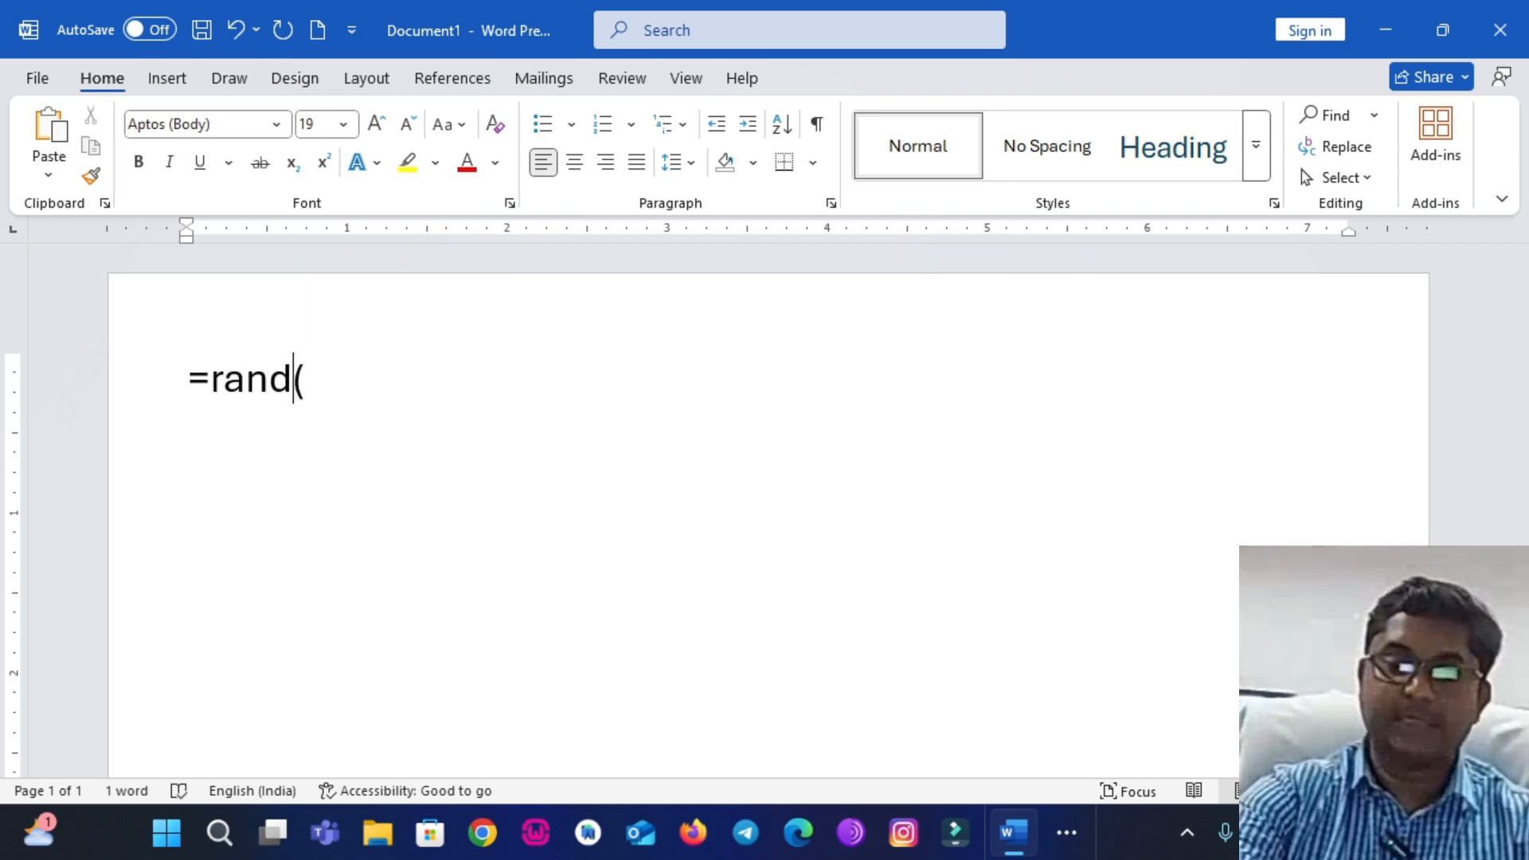
text(1)
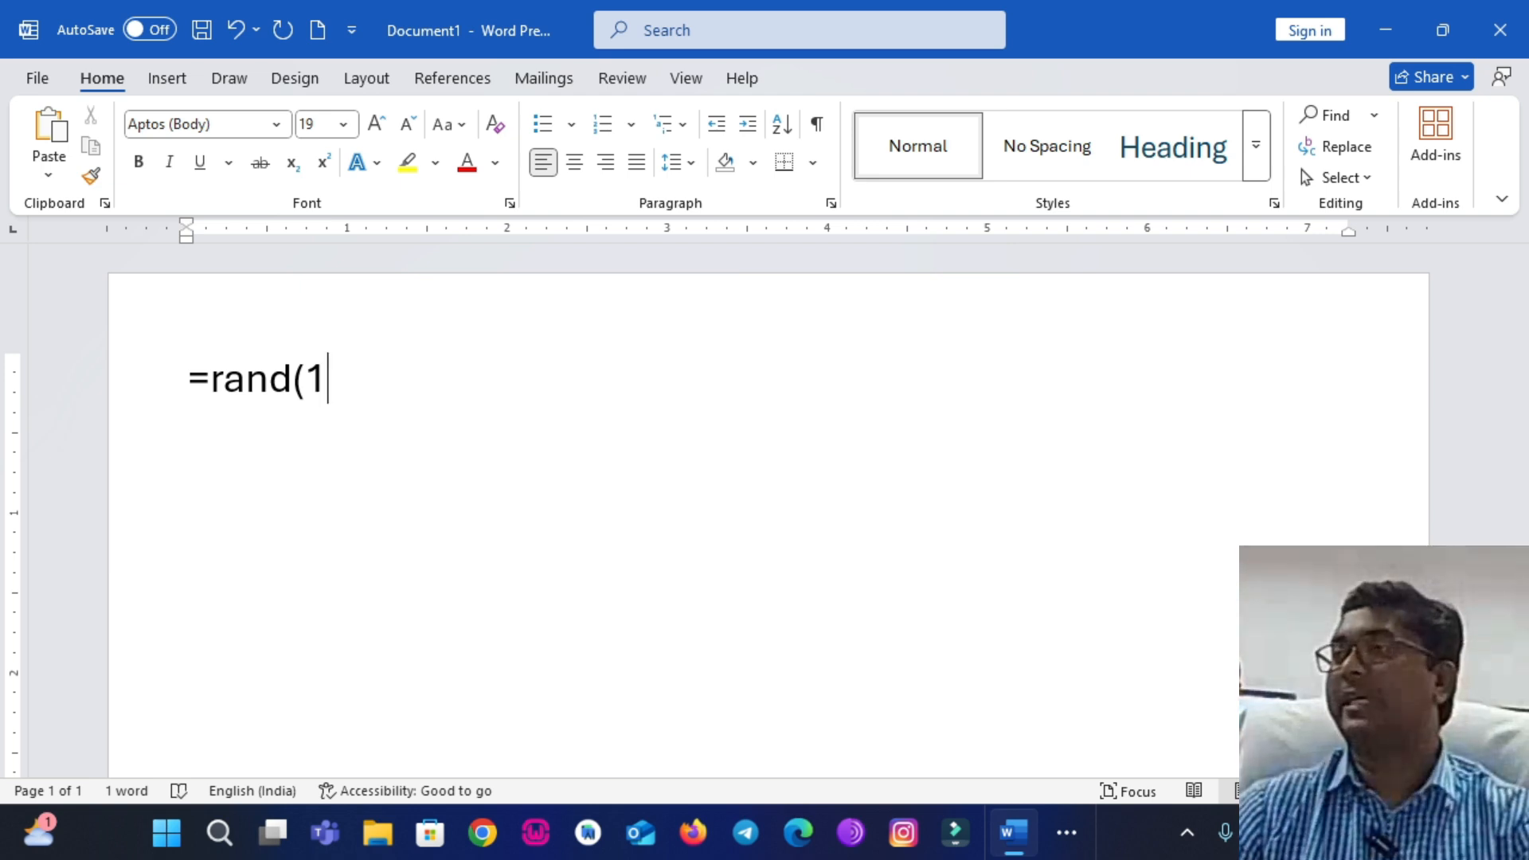
text(,)
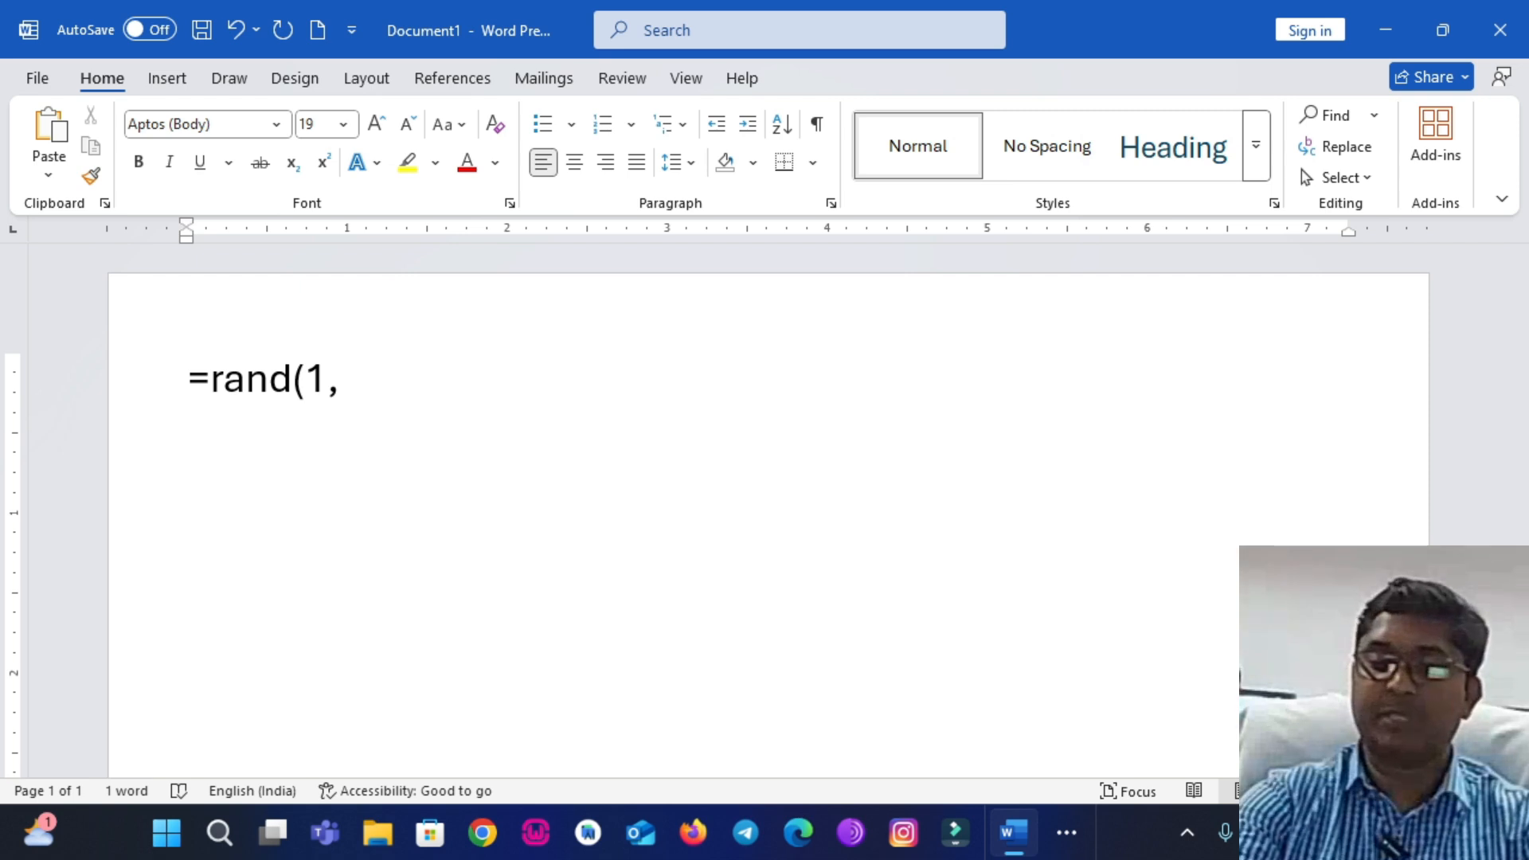
text(5)
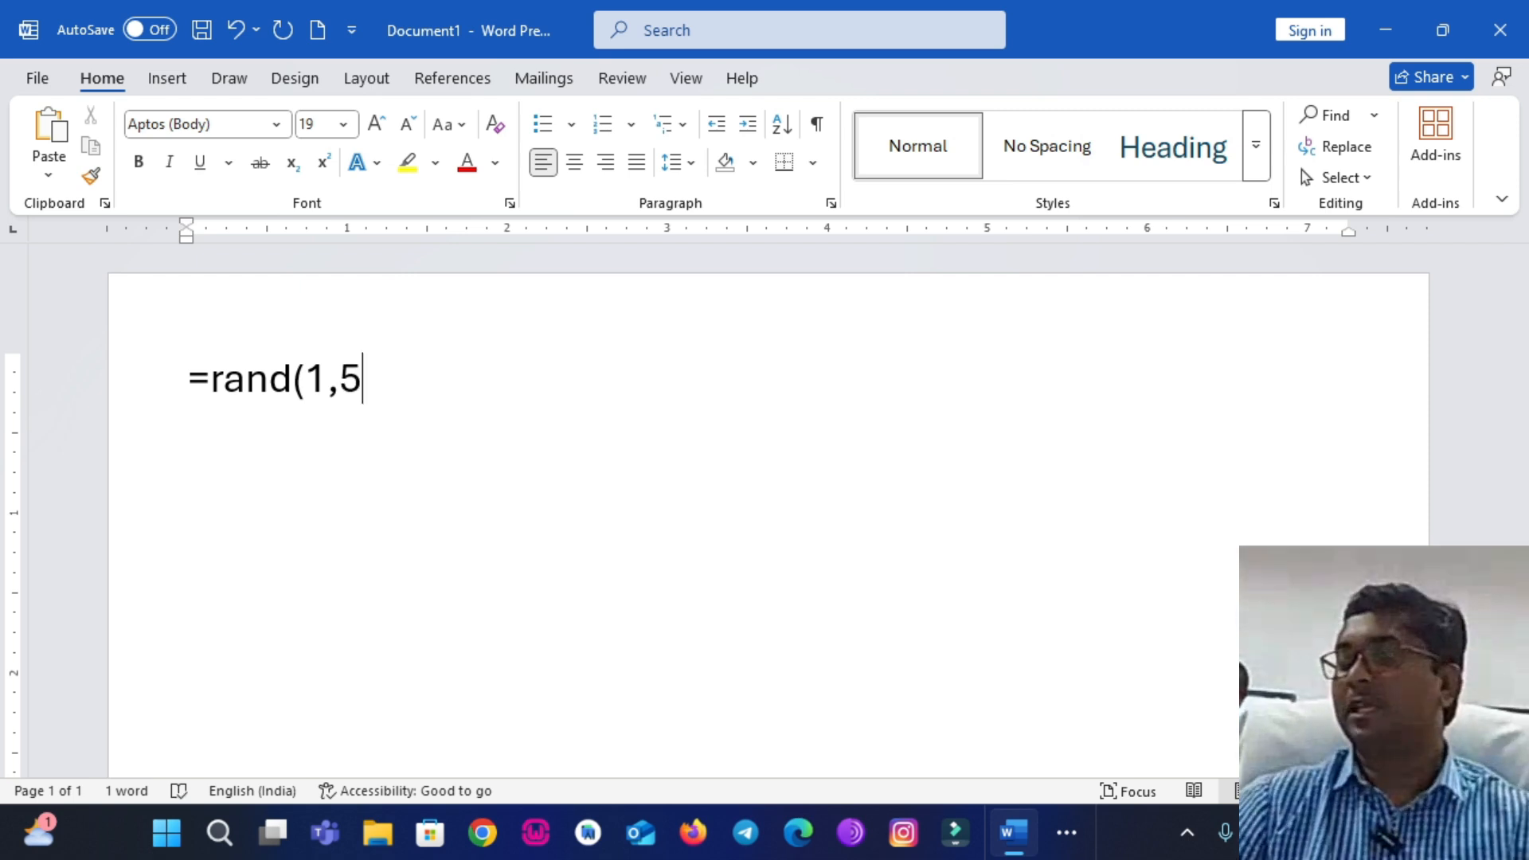
text())
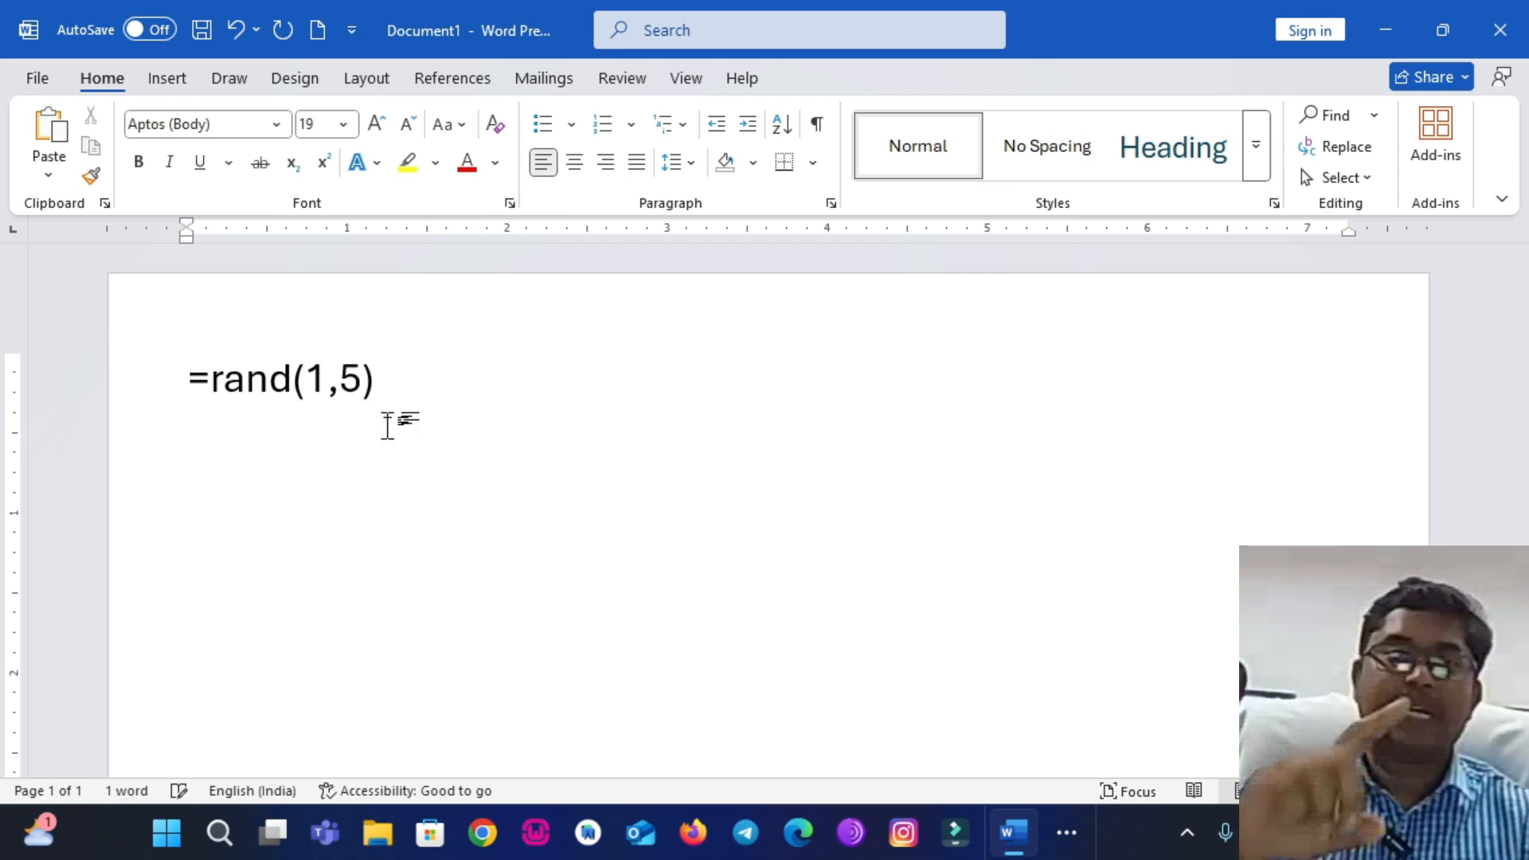
Change the formula's paragraph argument to 2 and restore it to 1.
key(Left)
key(Left)
key(Left)
key(BackSpace)
text(2)
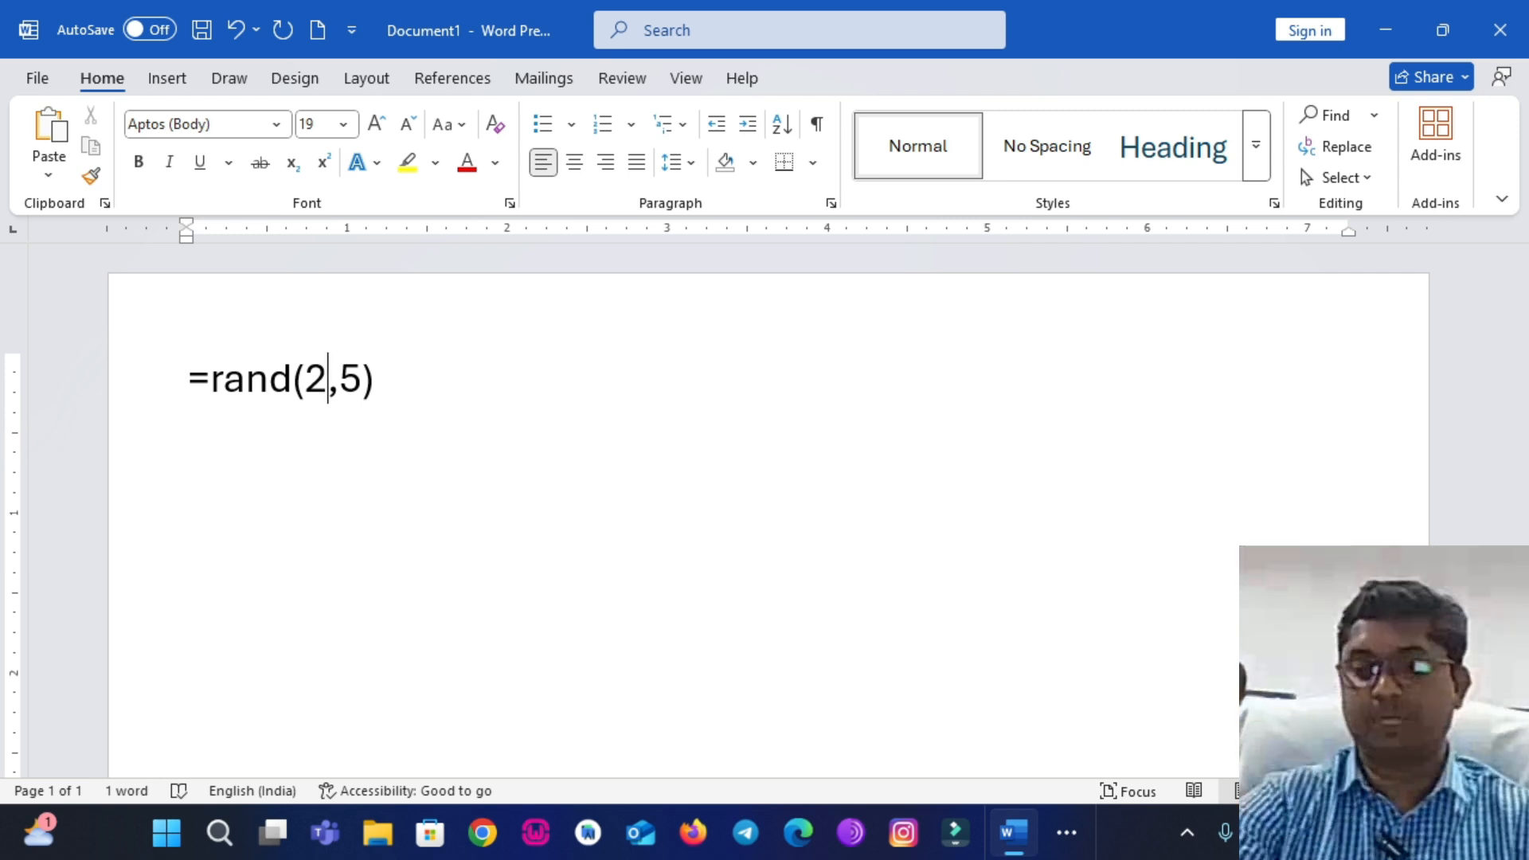
key(BackSpace)
text(1)
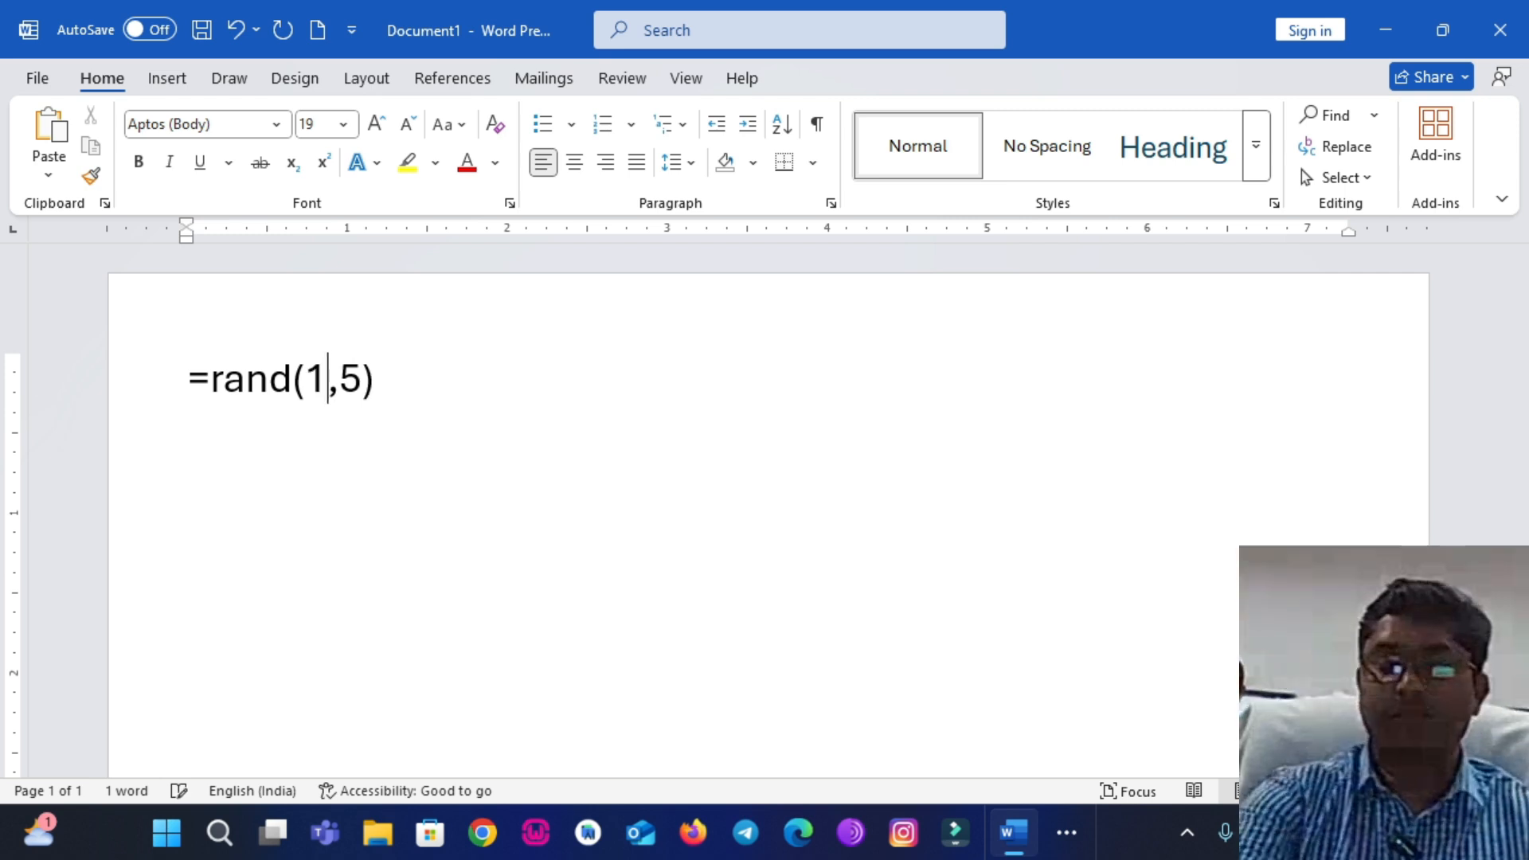
Run the =rand(1,5) formula to generate one paragraph of five sentences, removing any stray line break or character.
key(Return)
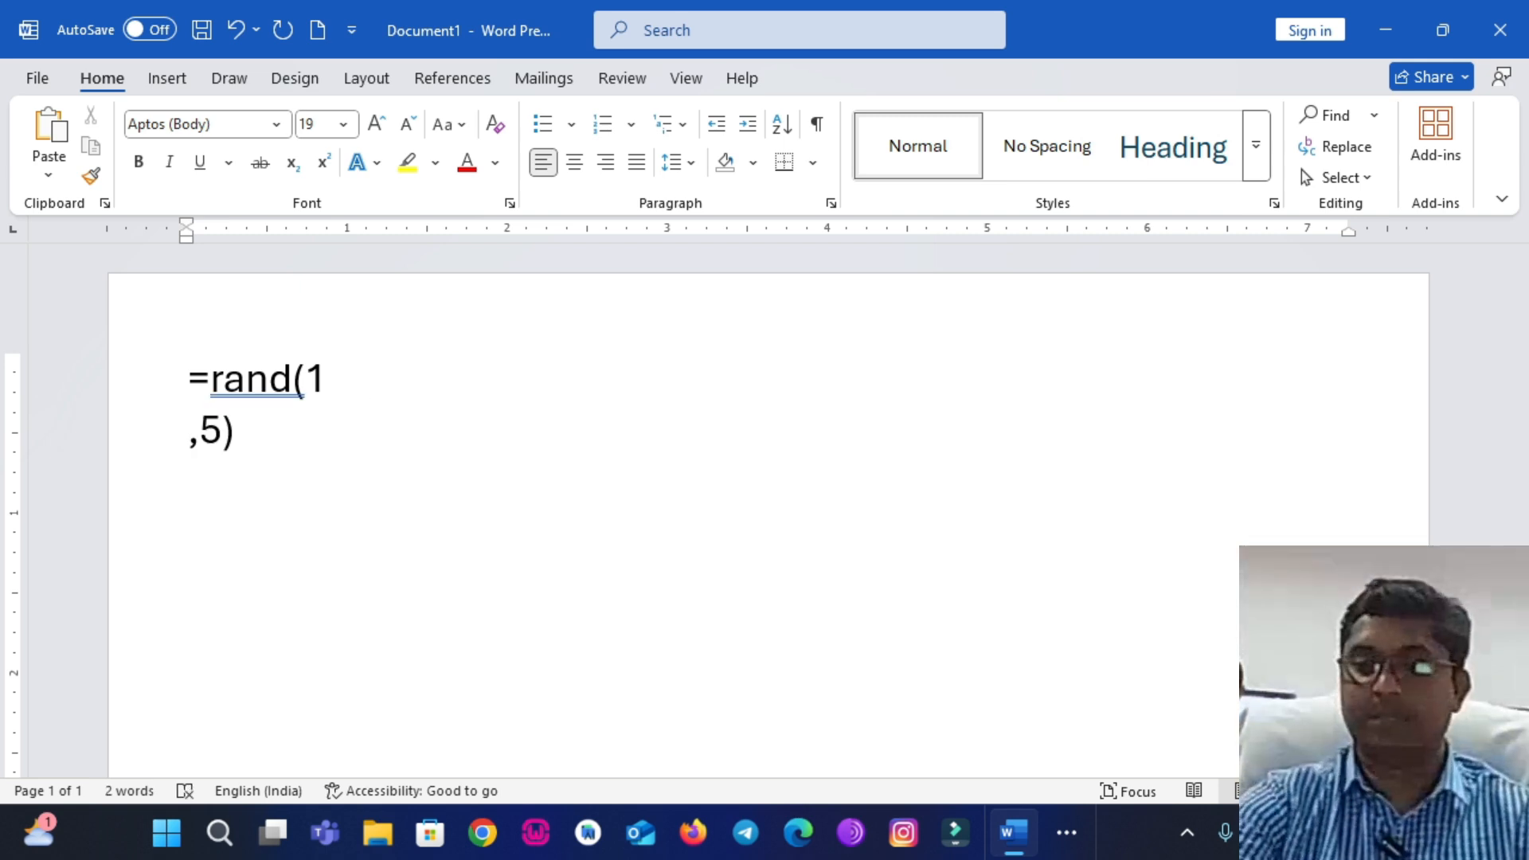
key(BackSpace)
key(Return)
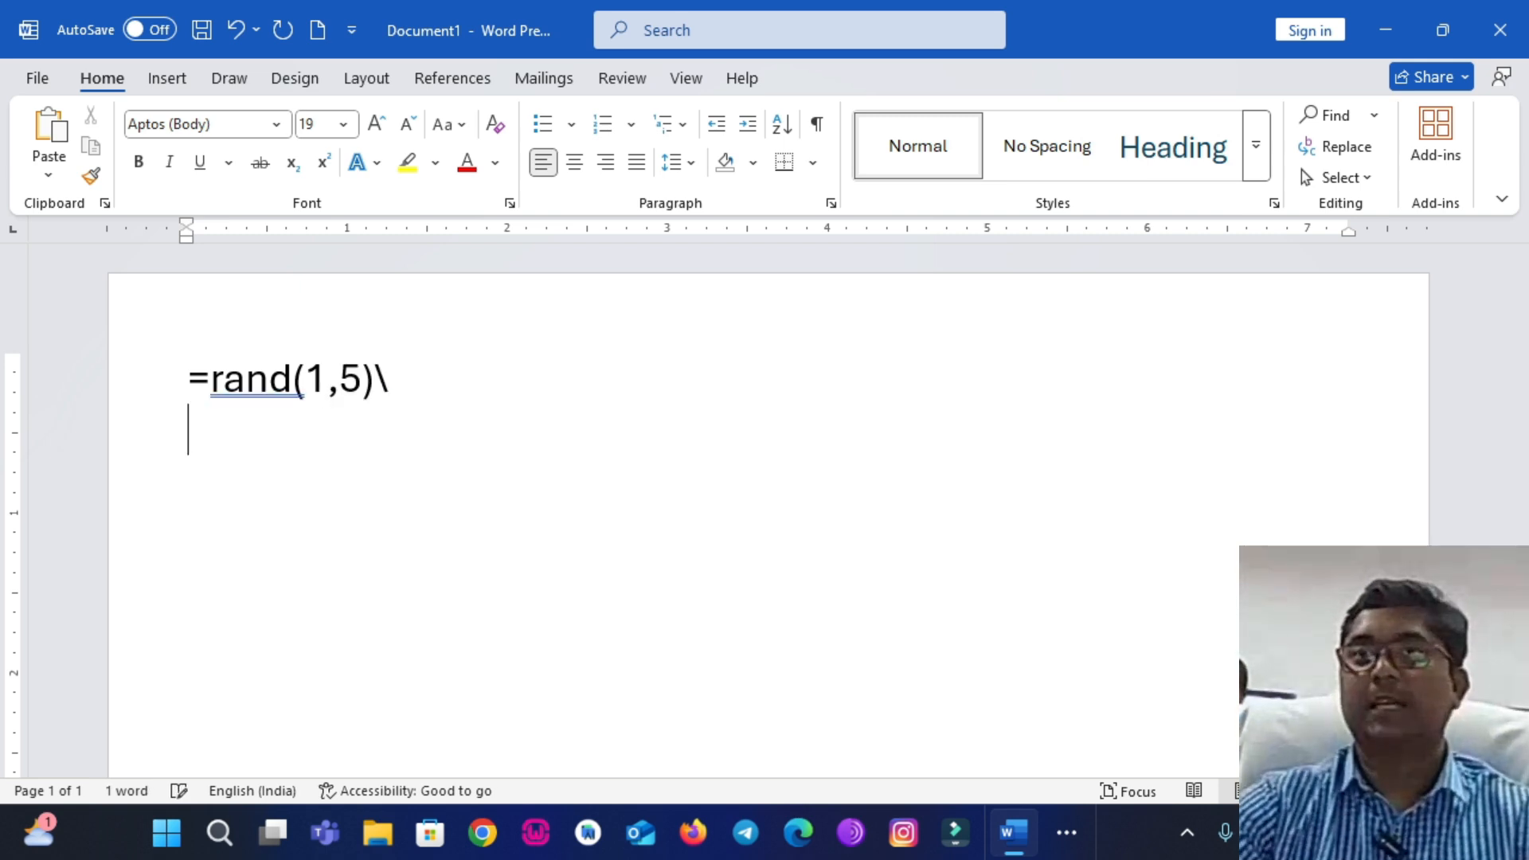
key(BackSpace)
key(Return)
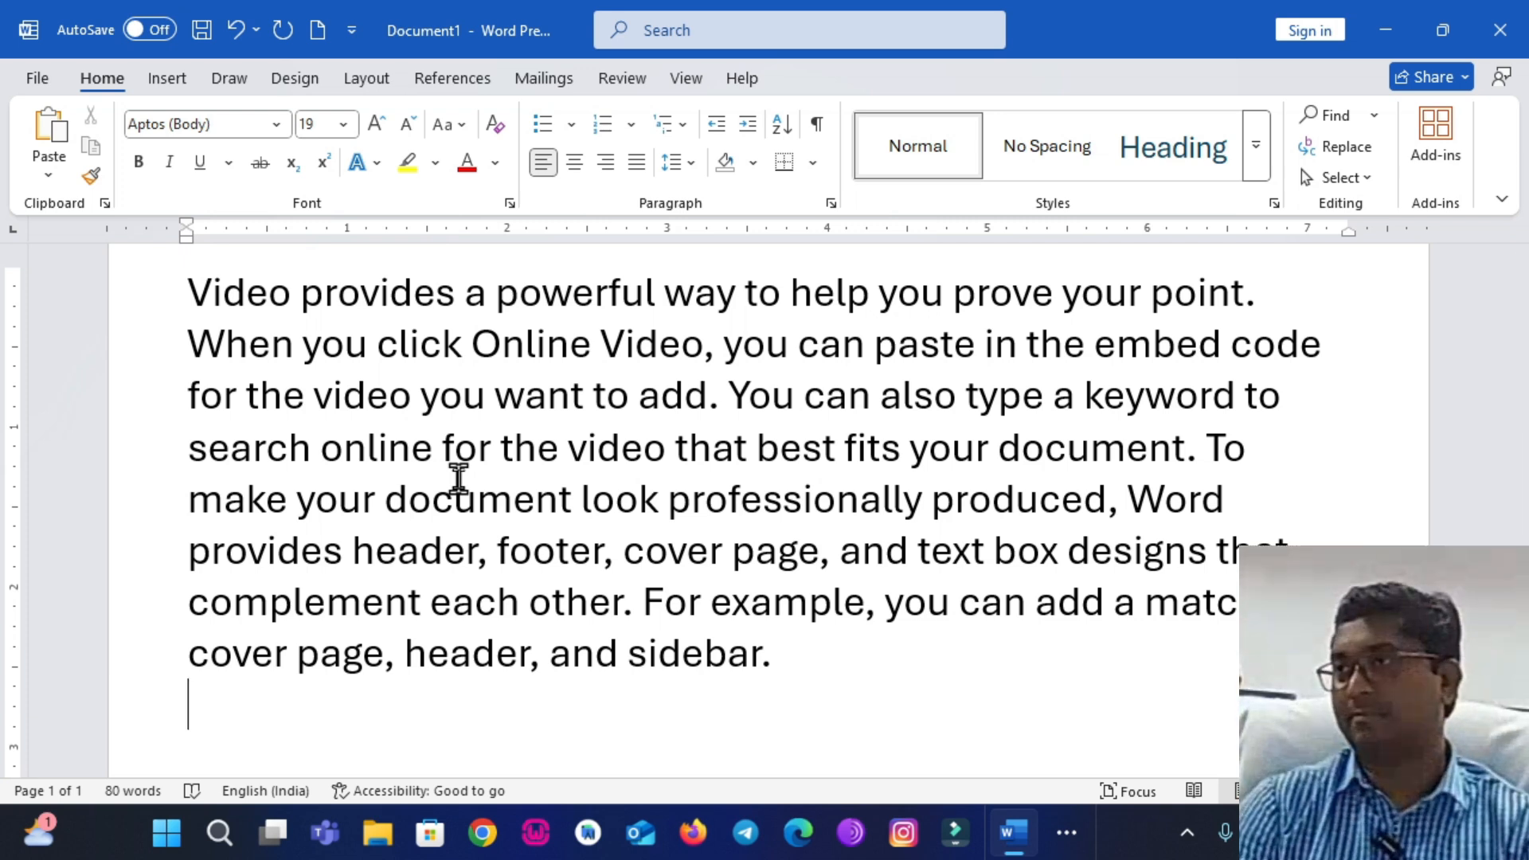
Replace all the text with one four-sentence sample paragraph at font size 17, generated with =rand(1,4).
key(ctrl+a)
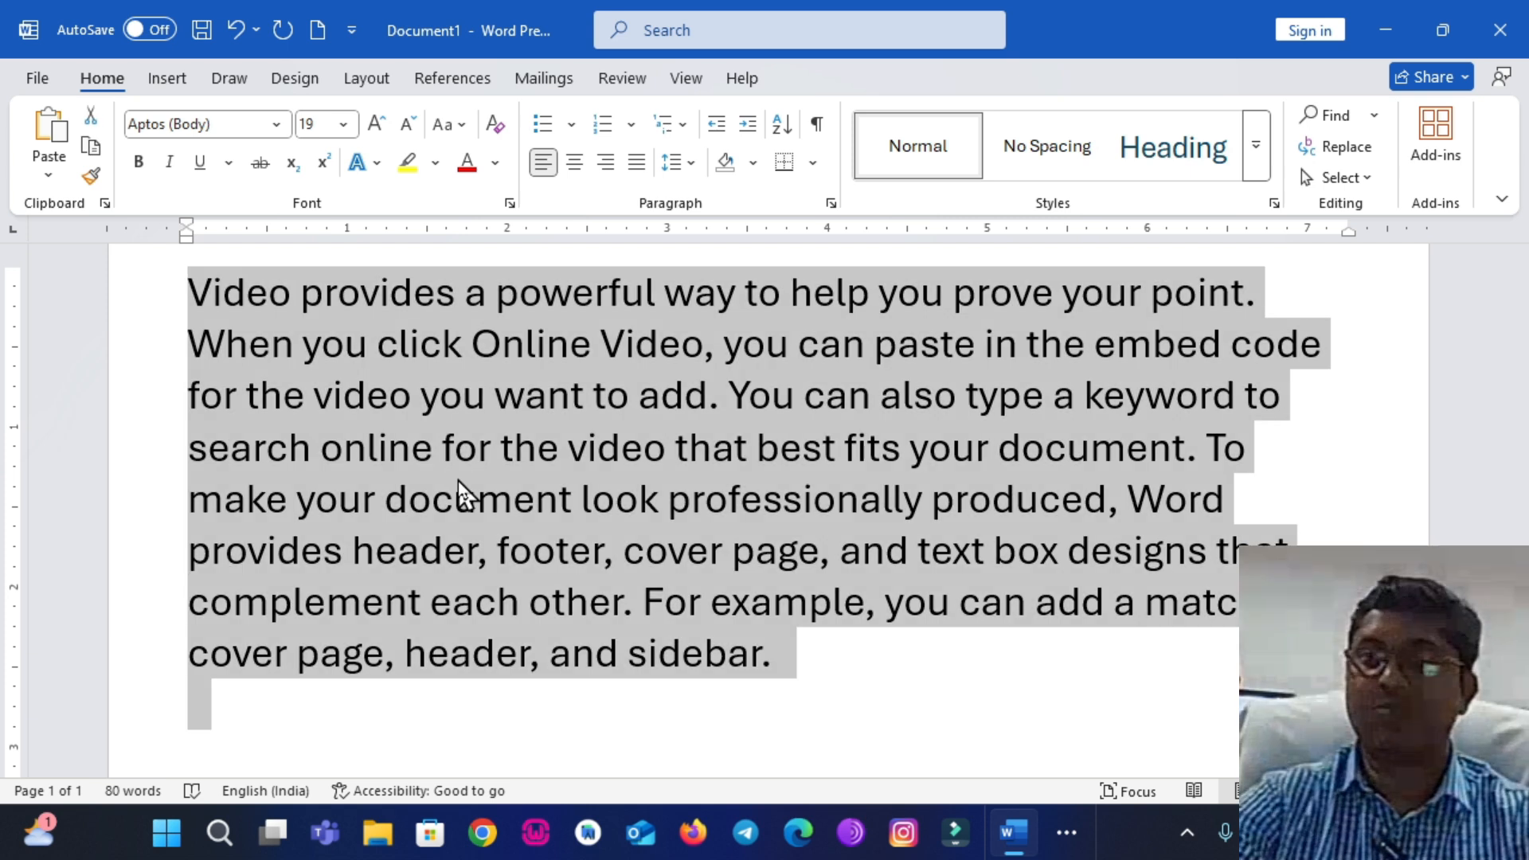
key(Delete)
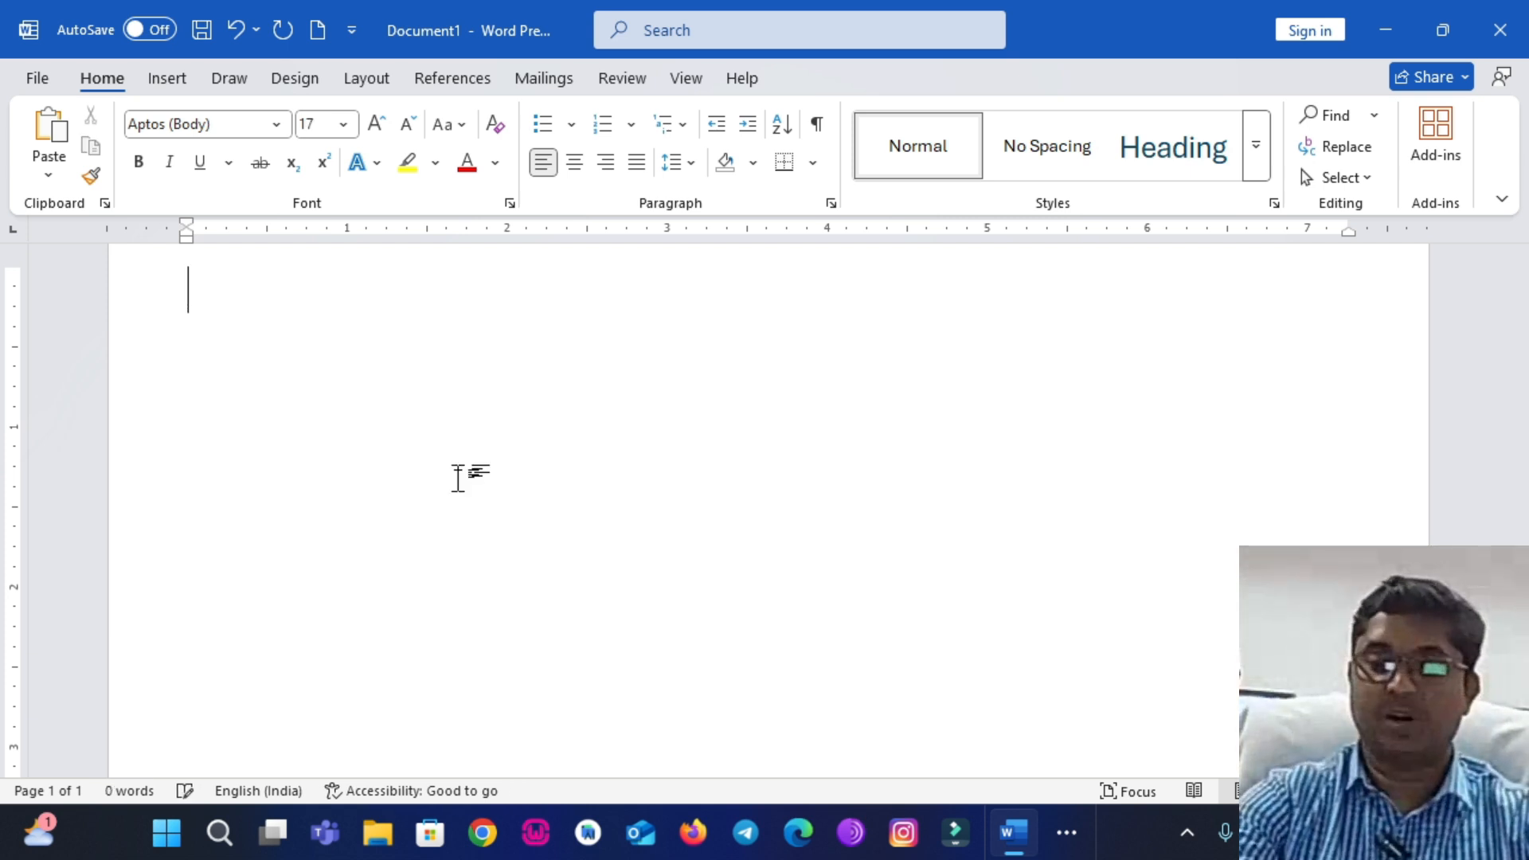
text(=rand)
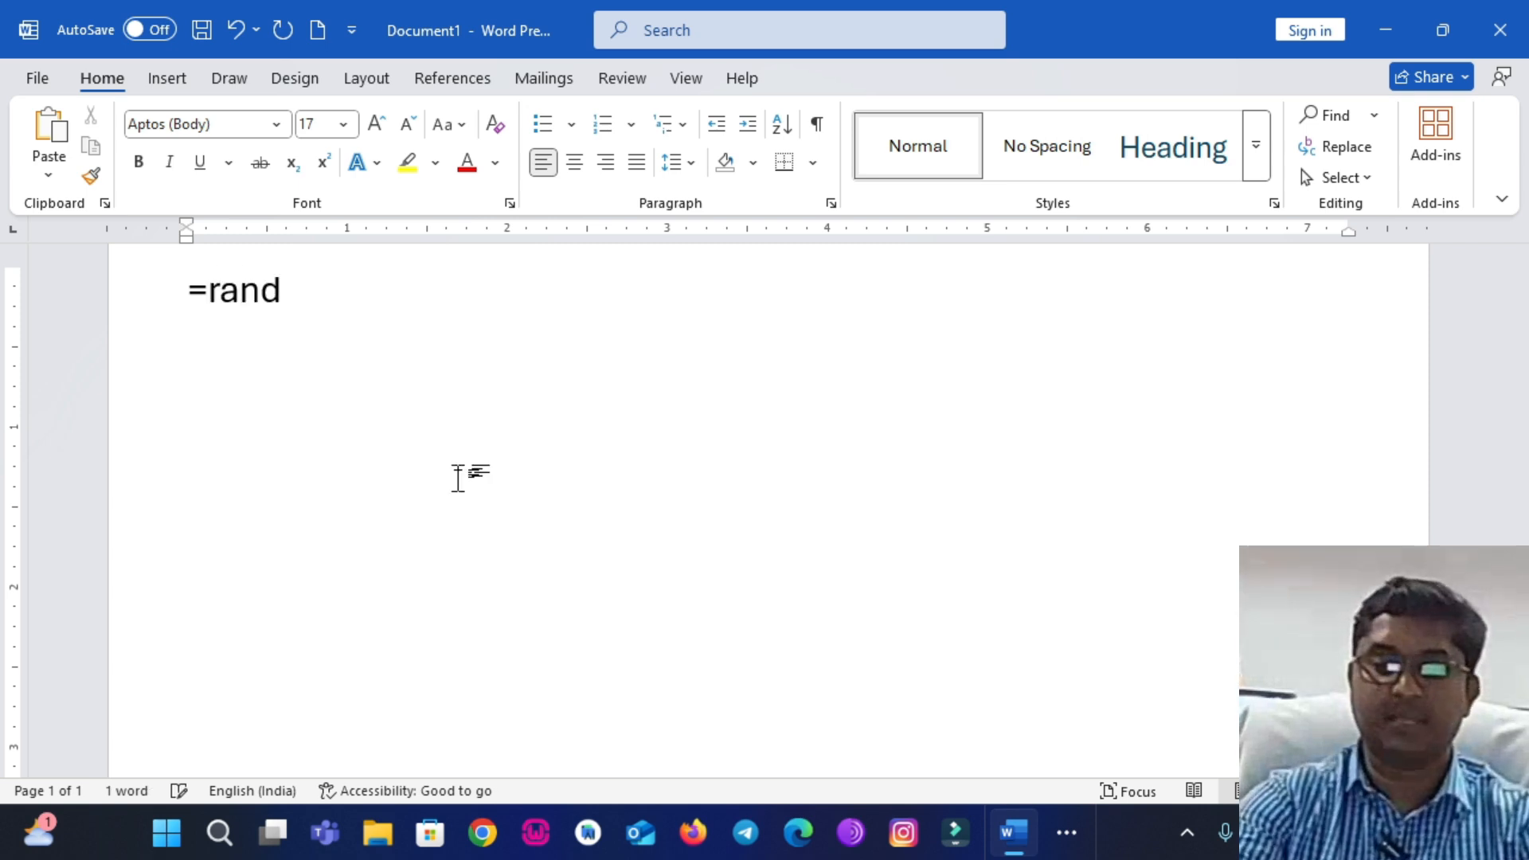
text((1,4))
key(Return)
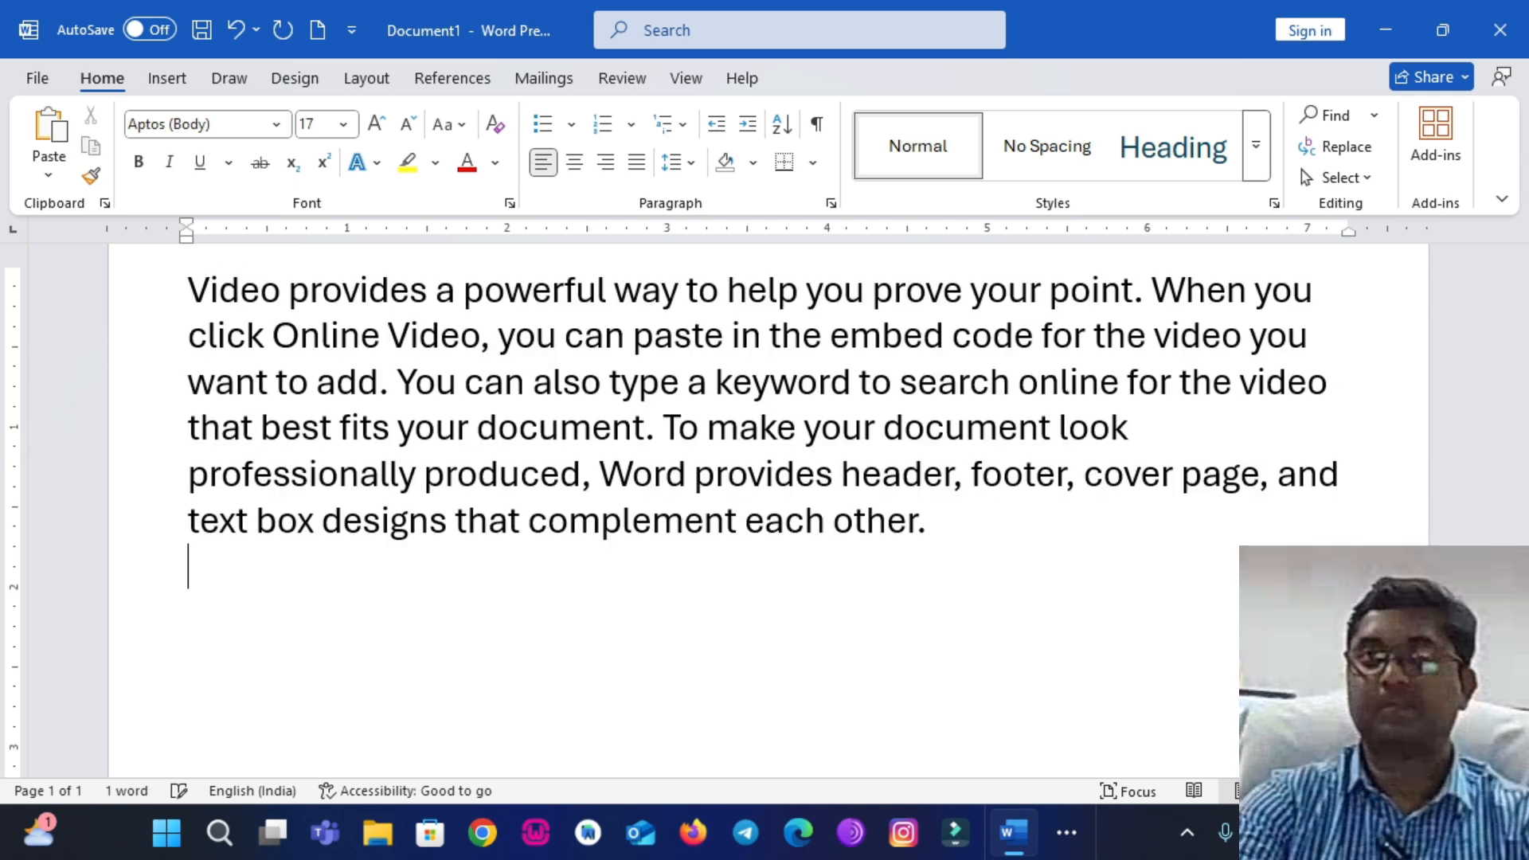
Set the font of the word "provides" in the first line to Cooper Black.
scroll(497, 522, up, 1)
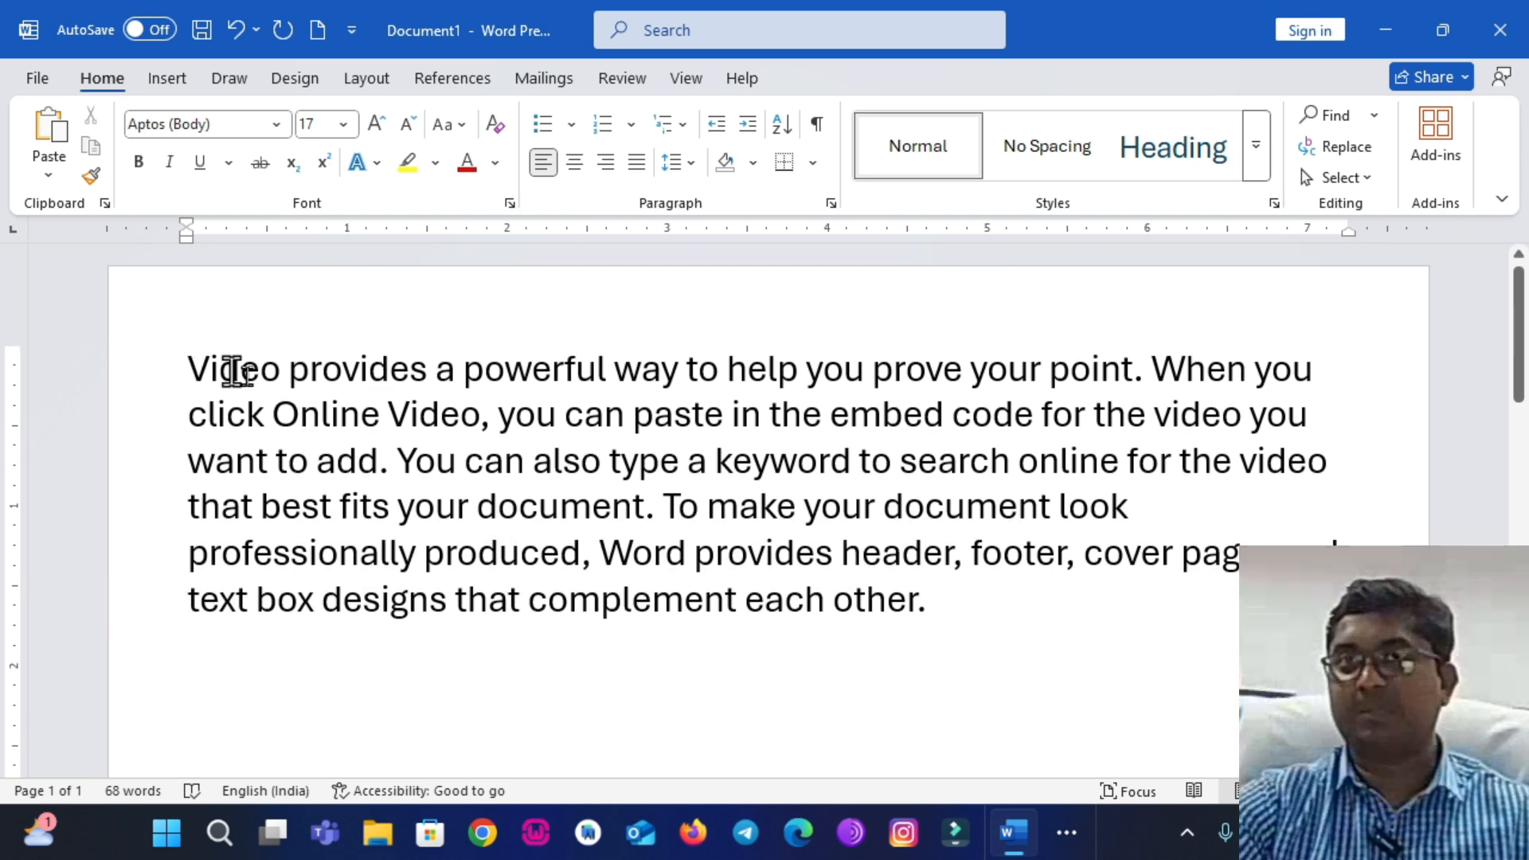
double_click(348, 372)
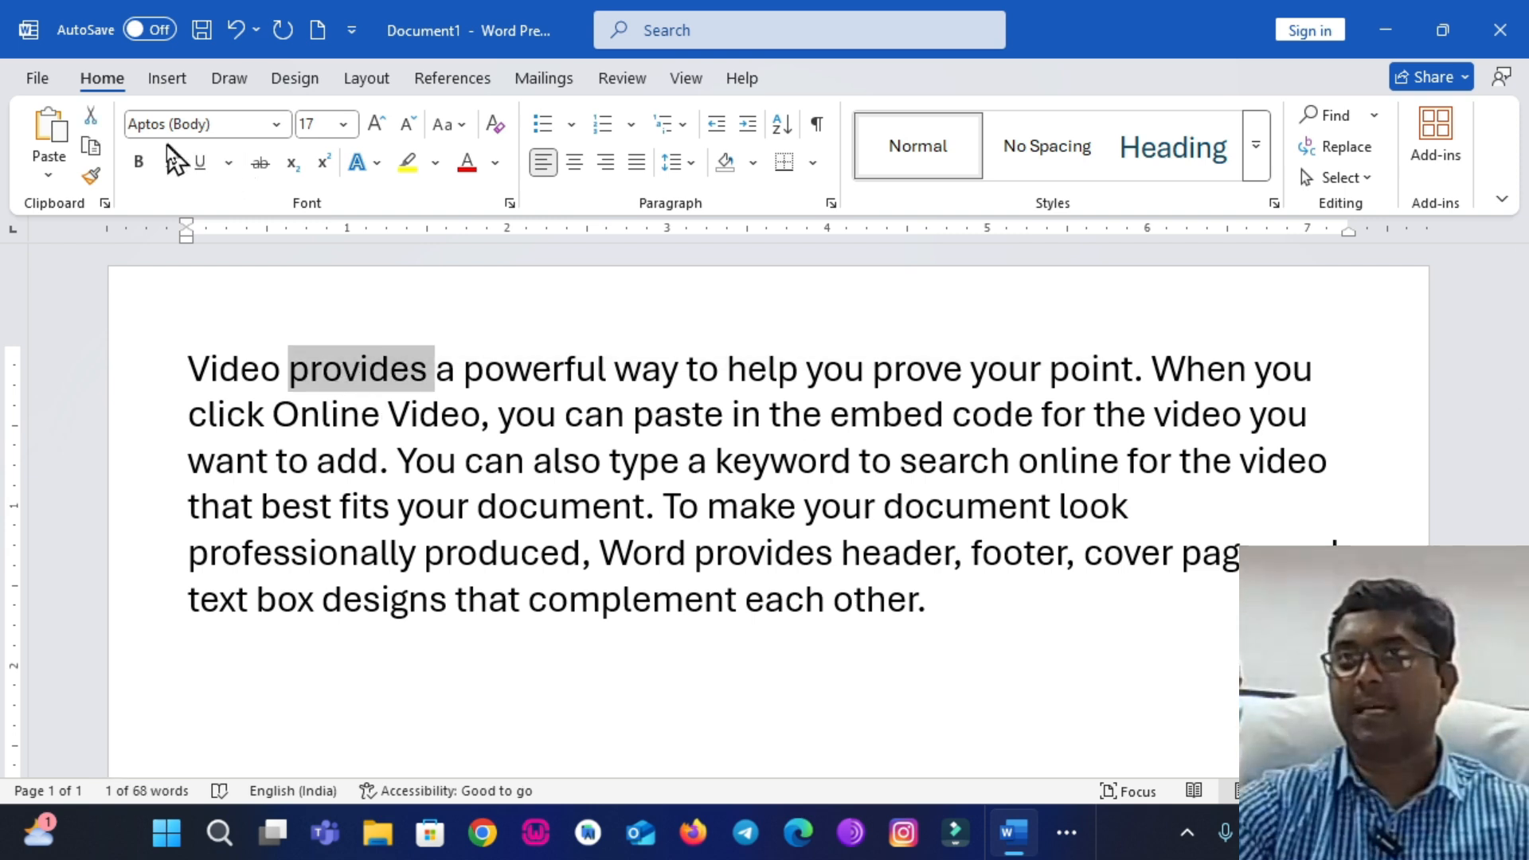
click(276, 125)
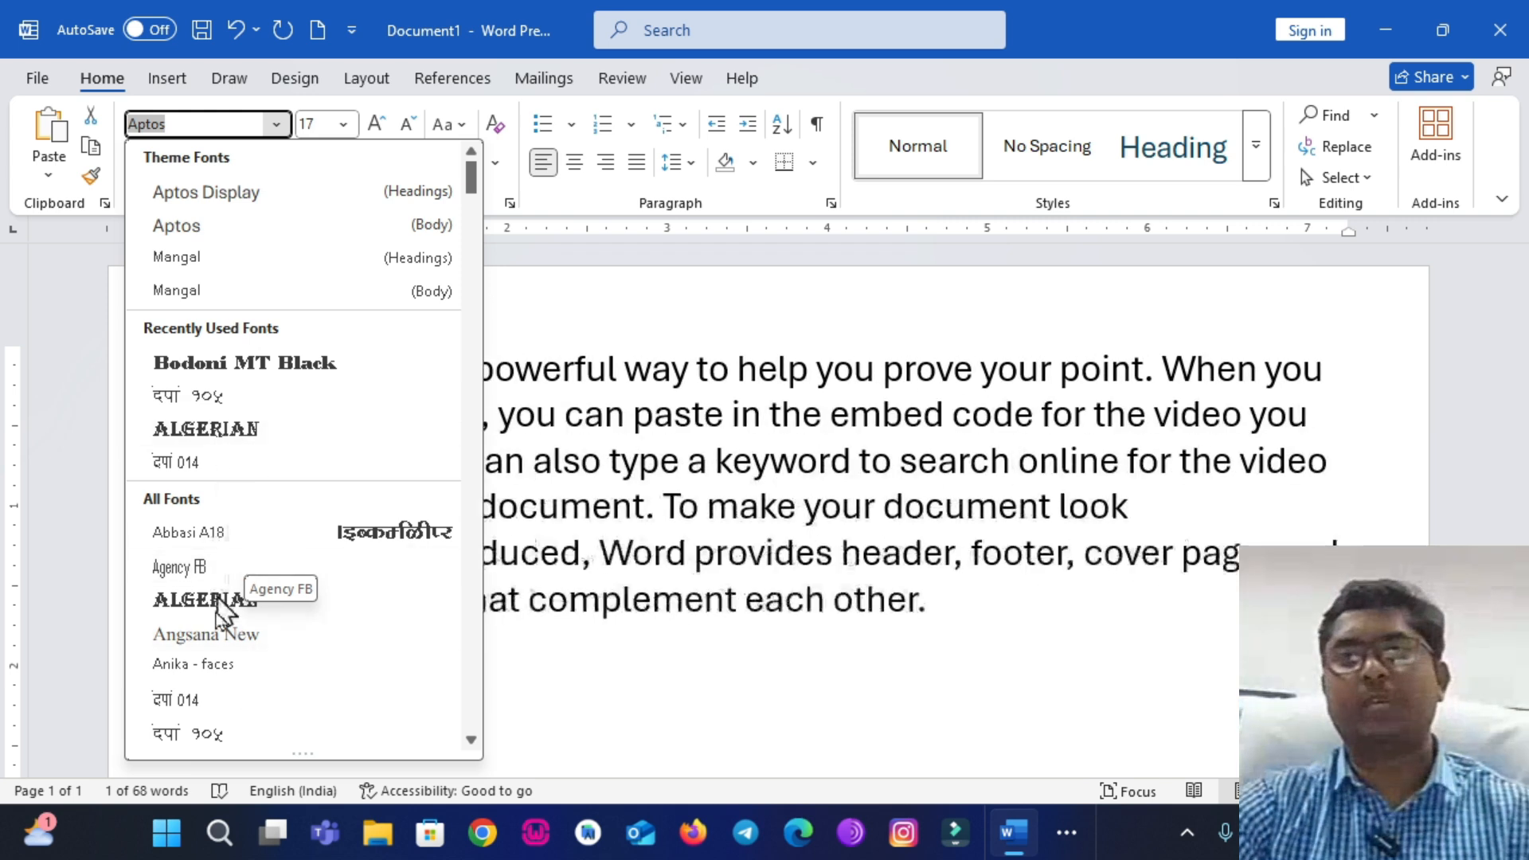
scroll(252, 475, down, 8)
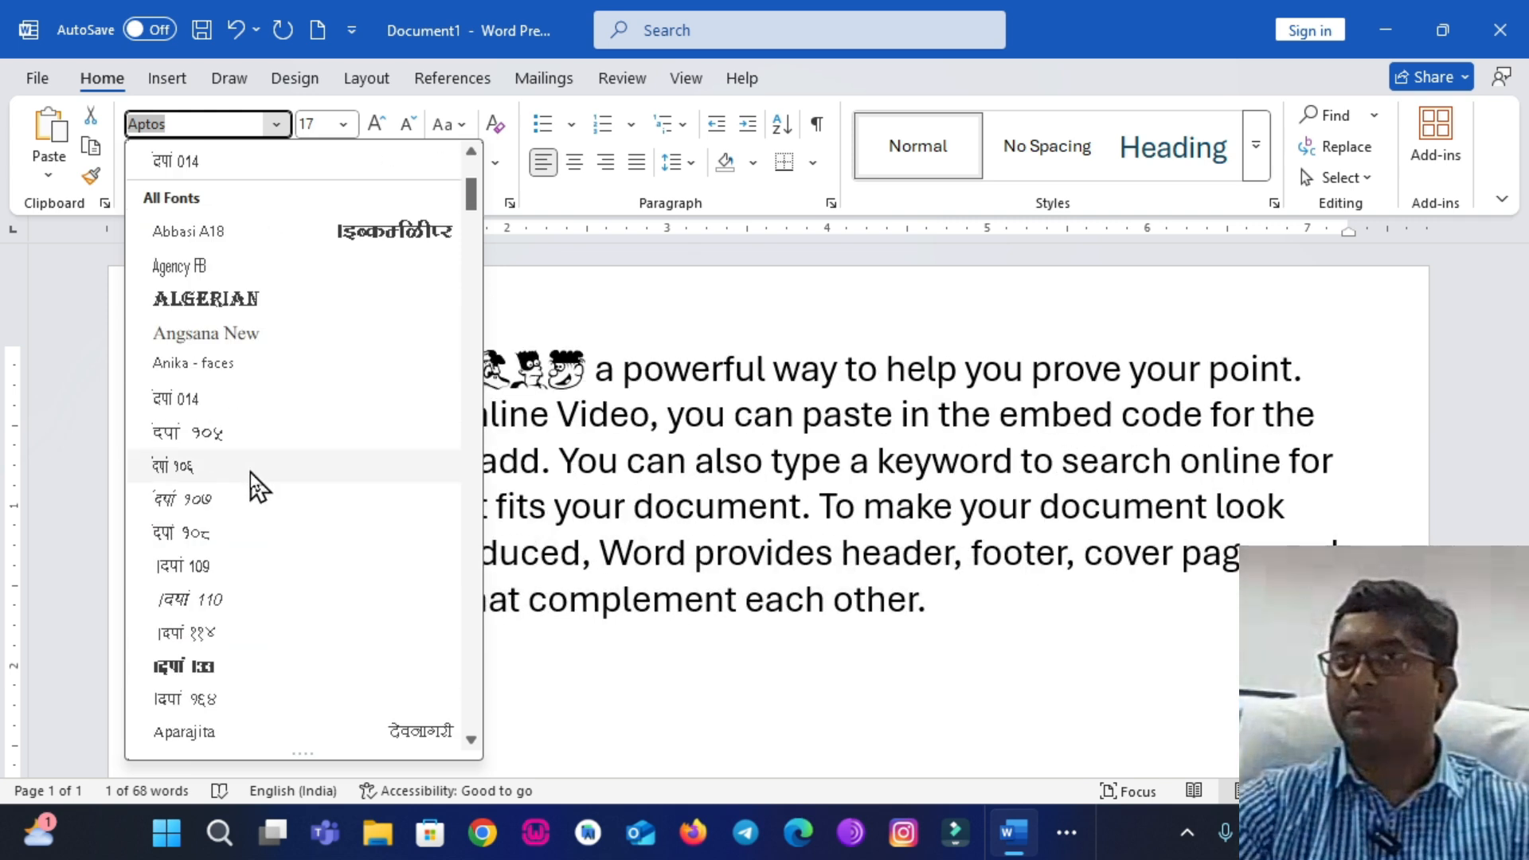
scroll(255, 477, down, 12)
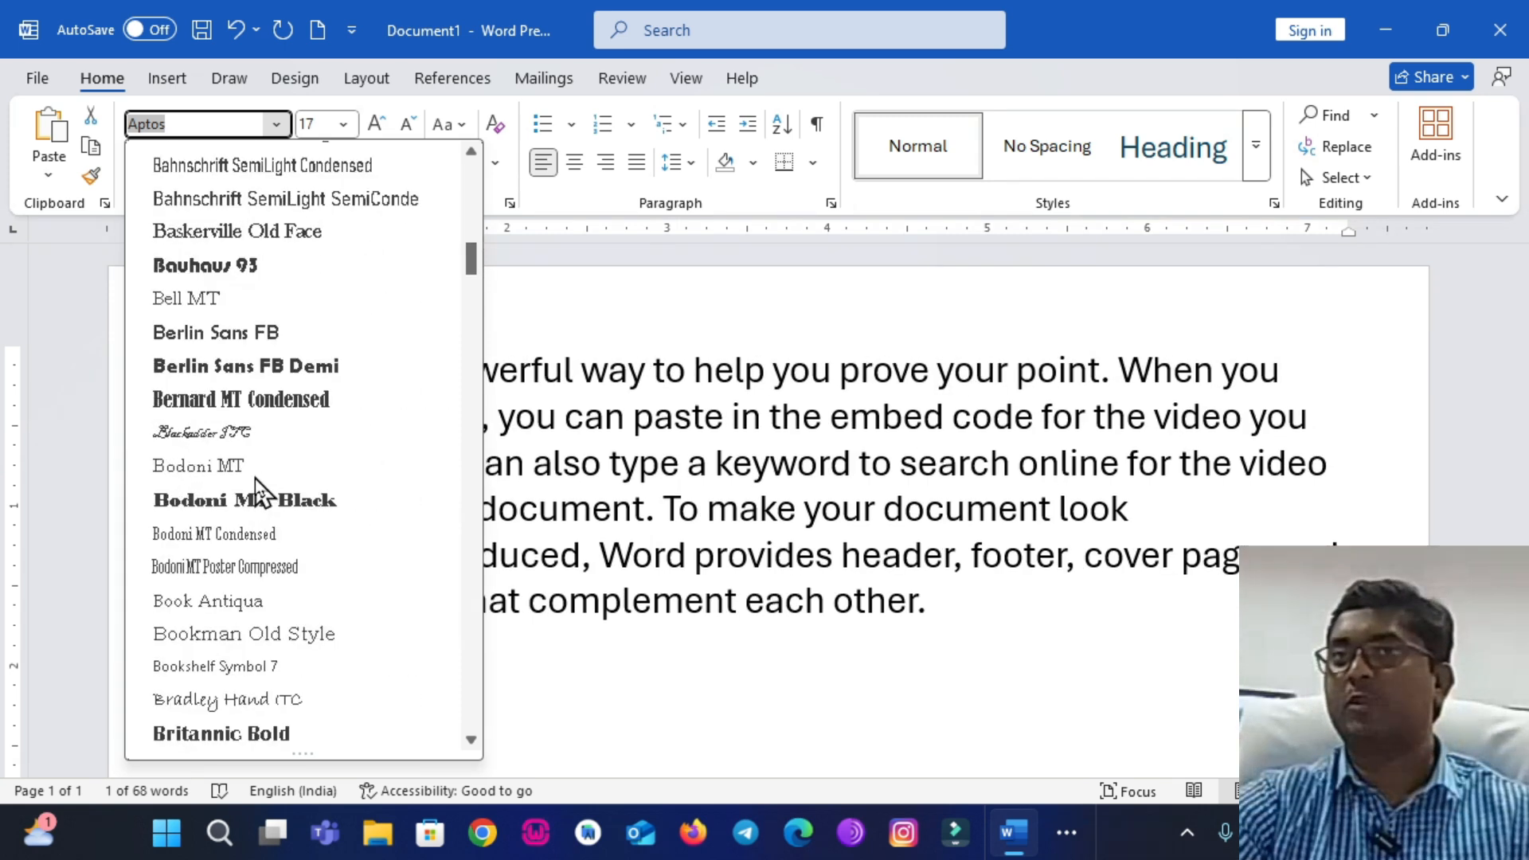
scroll(255, 484, down, 10)
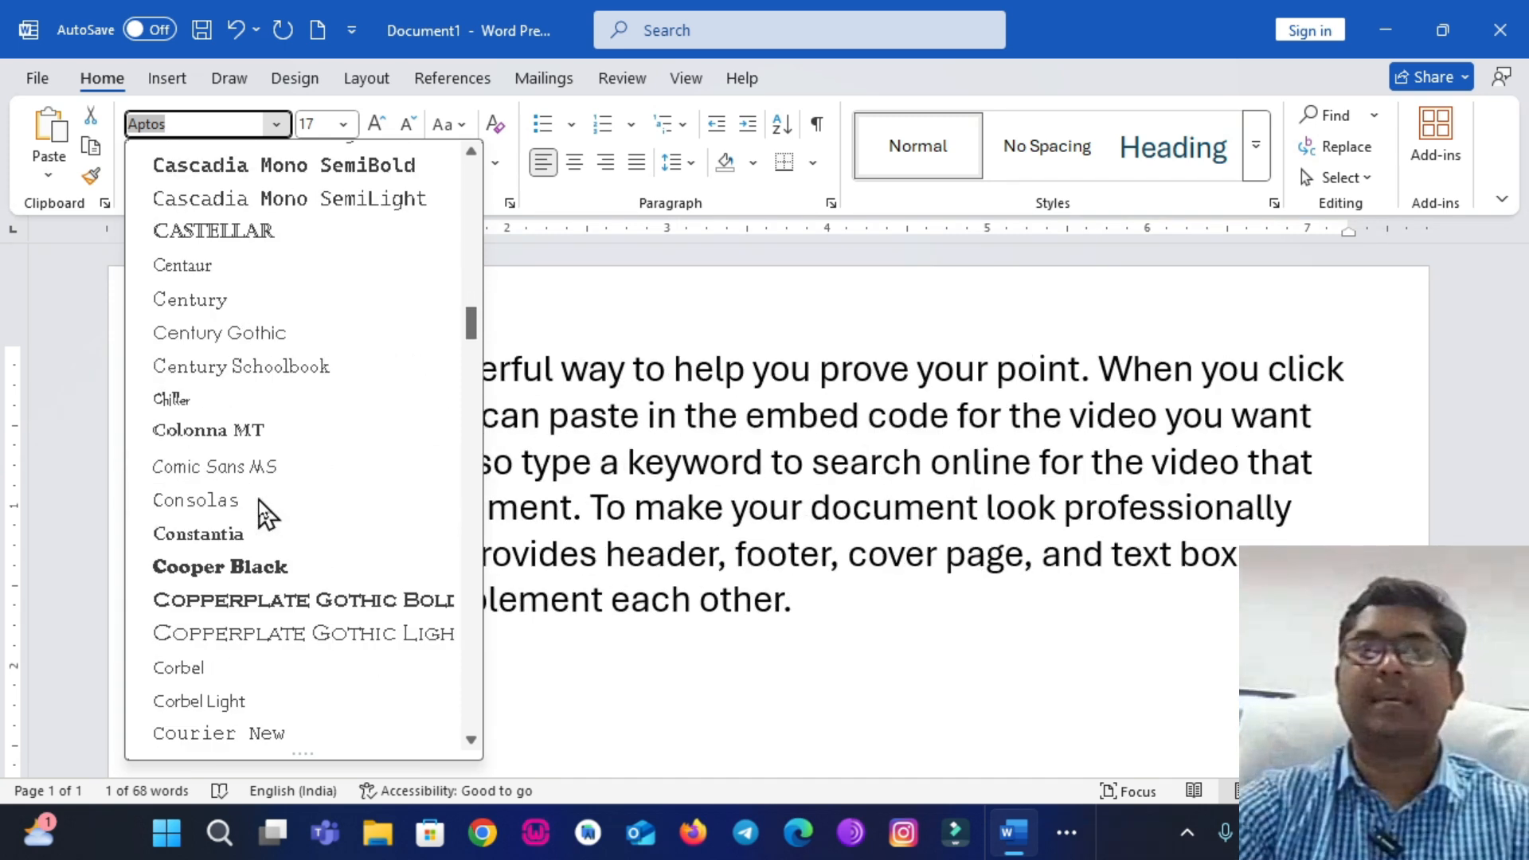
scroll(256, 471, up, 2)
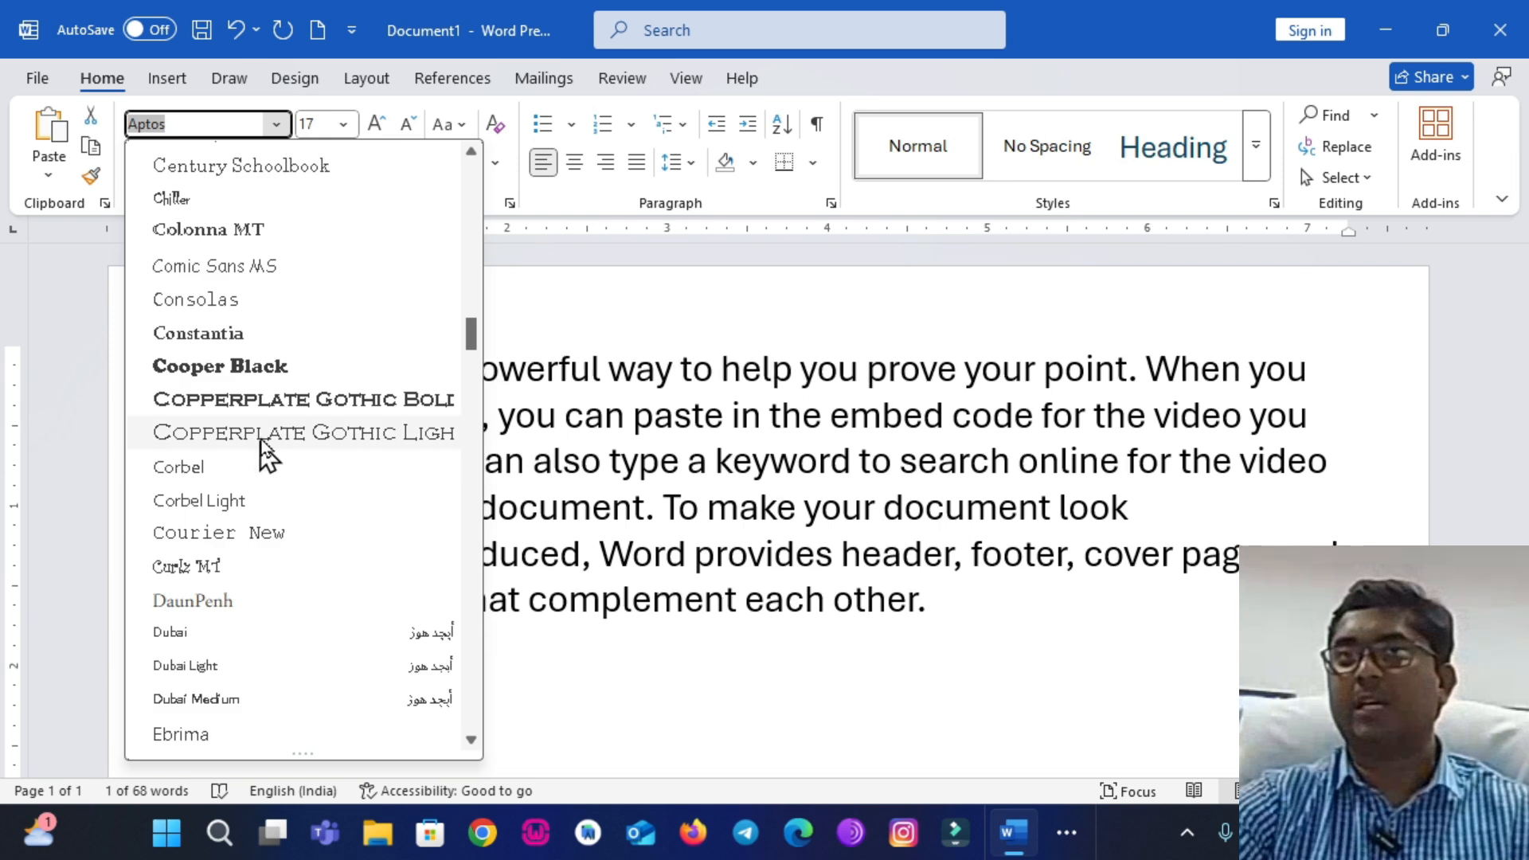
click(247, 376)
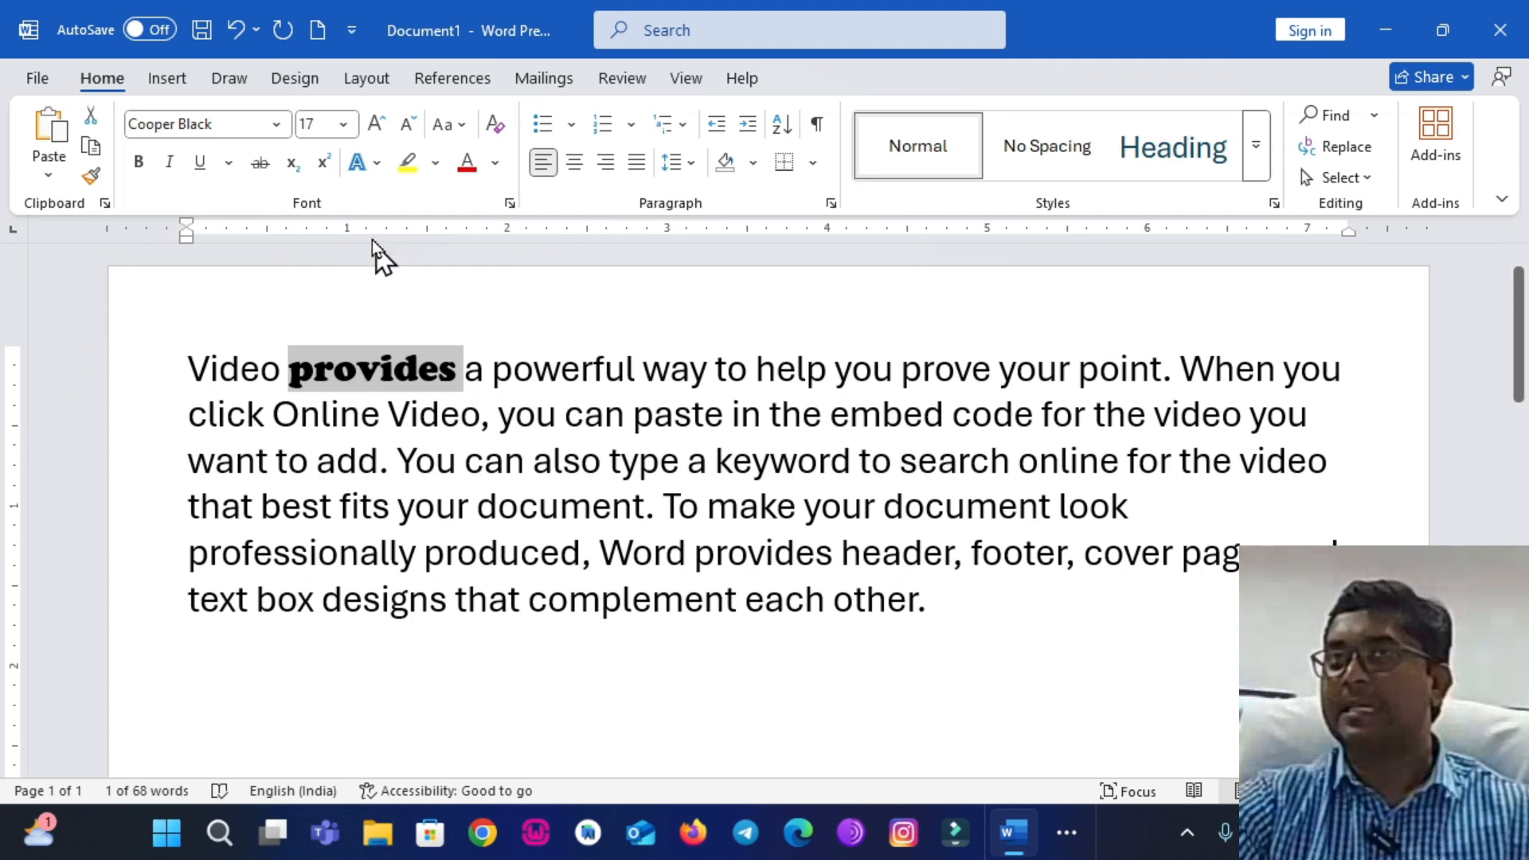
Set the font size of the word "provides" in the first line to 5 and to 80.
click(347, 125)
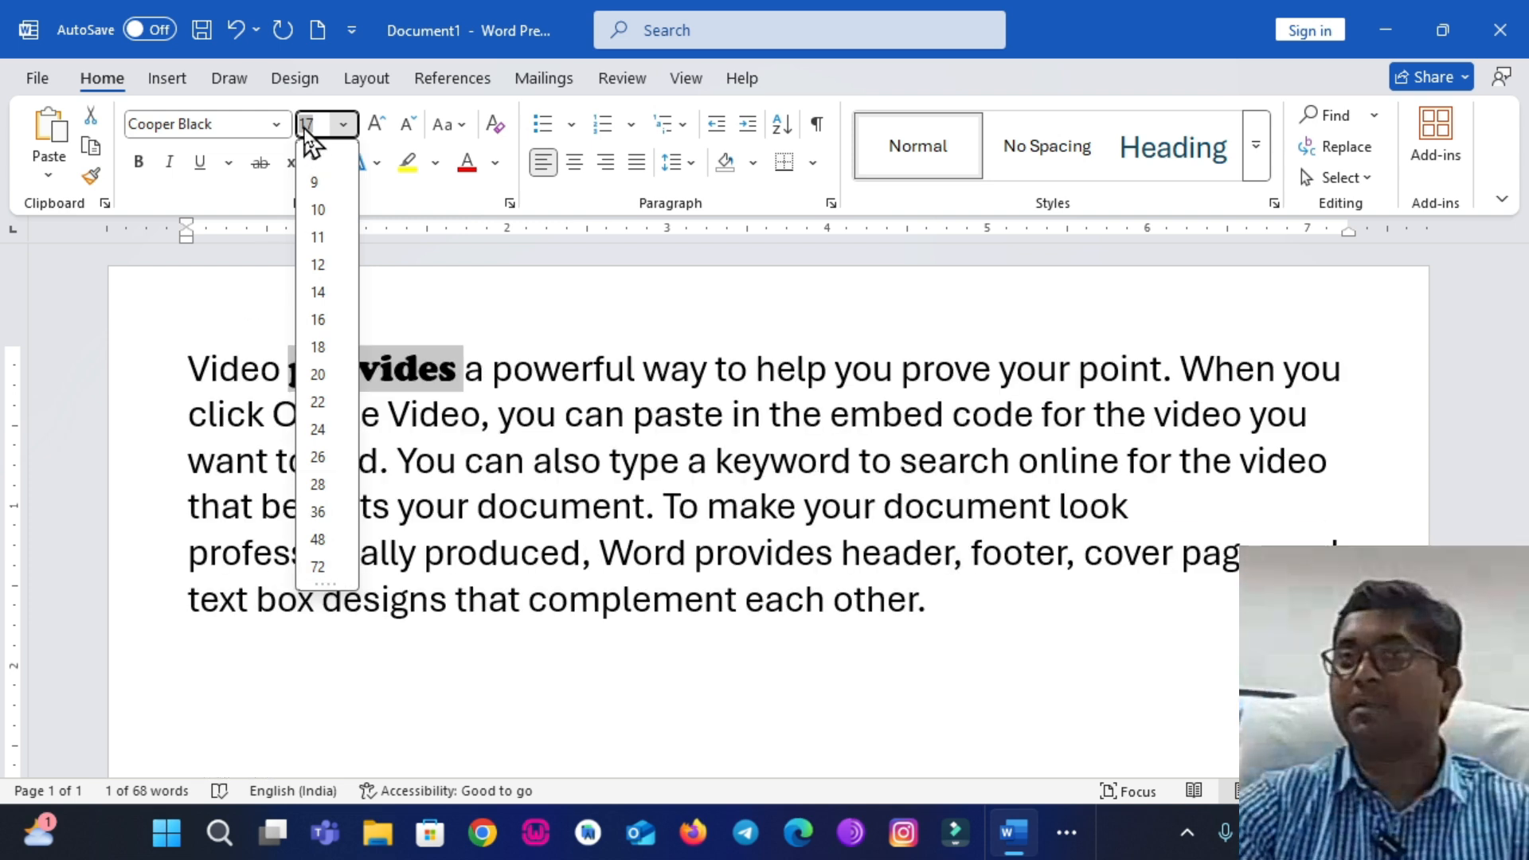
drag(327, 128, 296, 132)
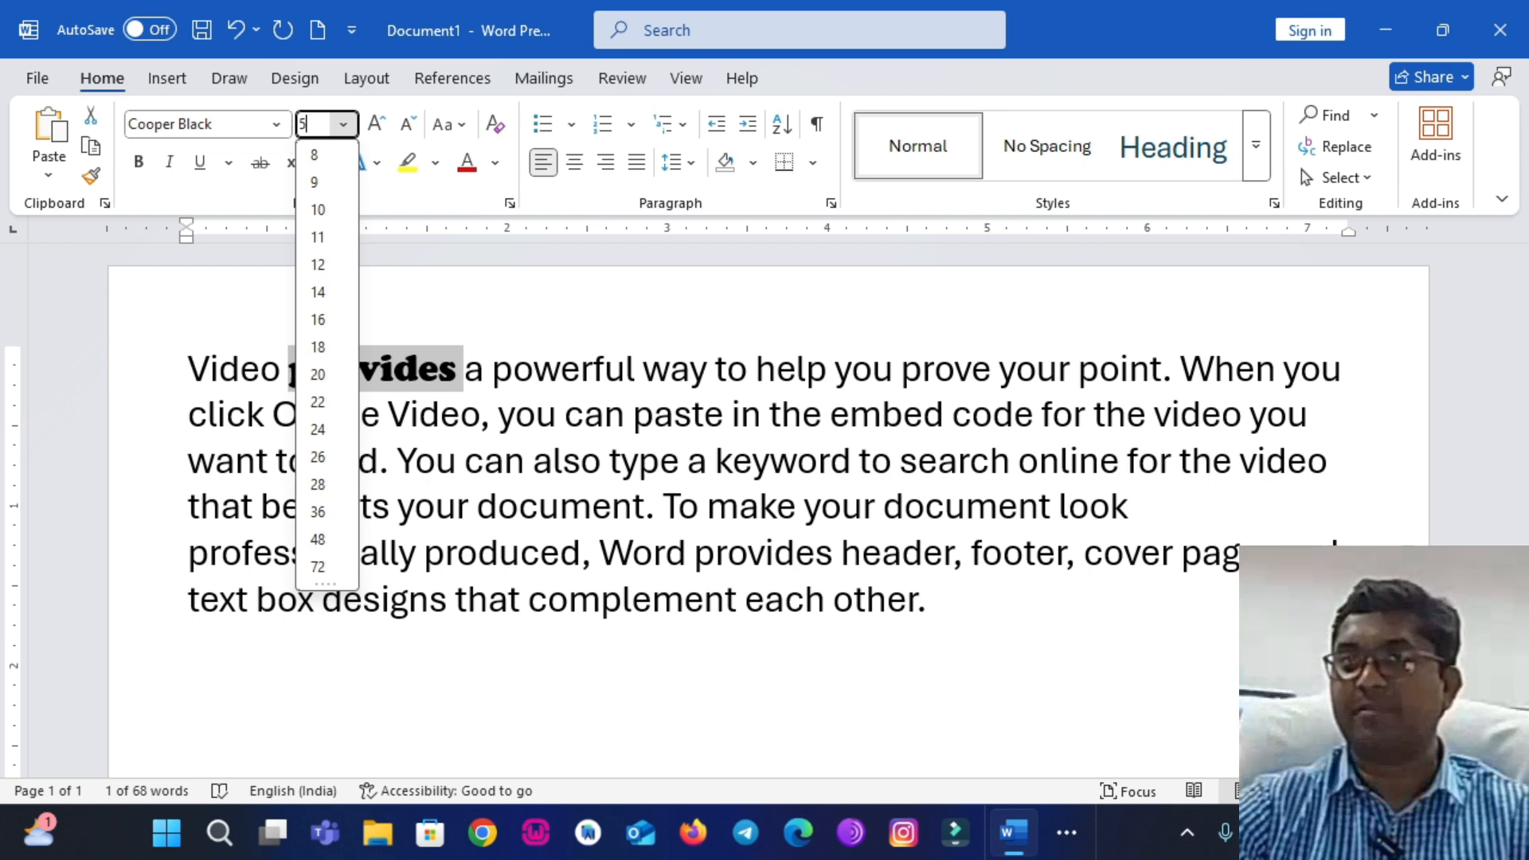
key(Return)
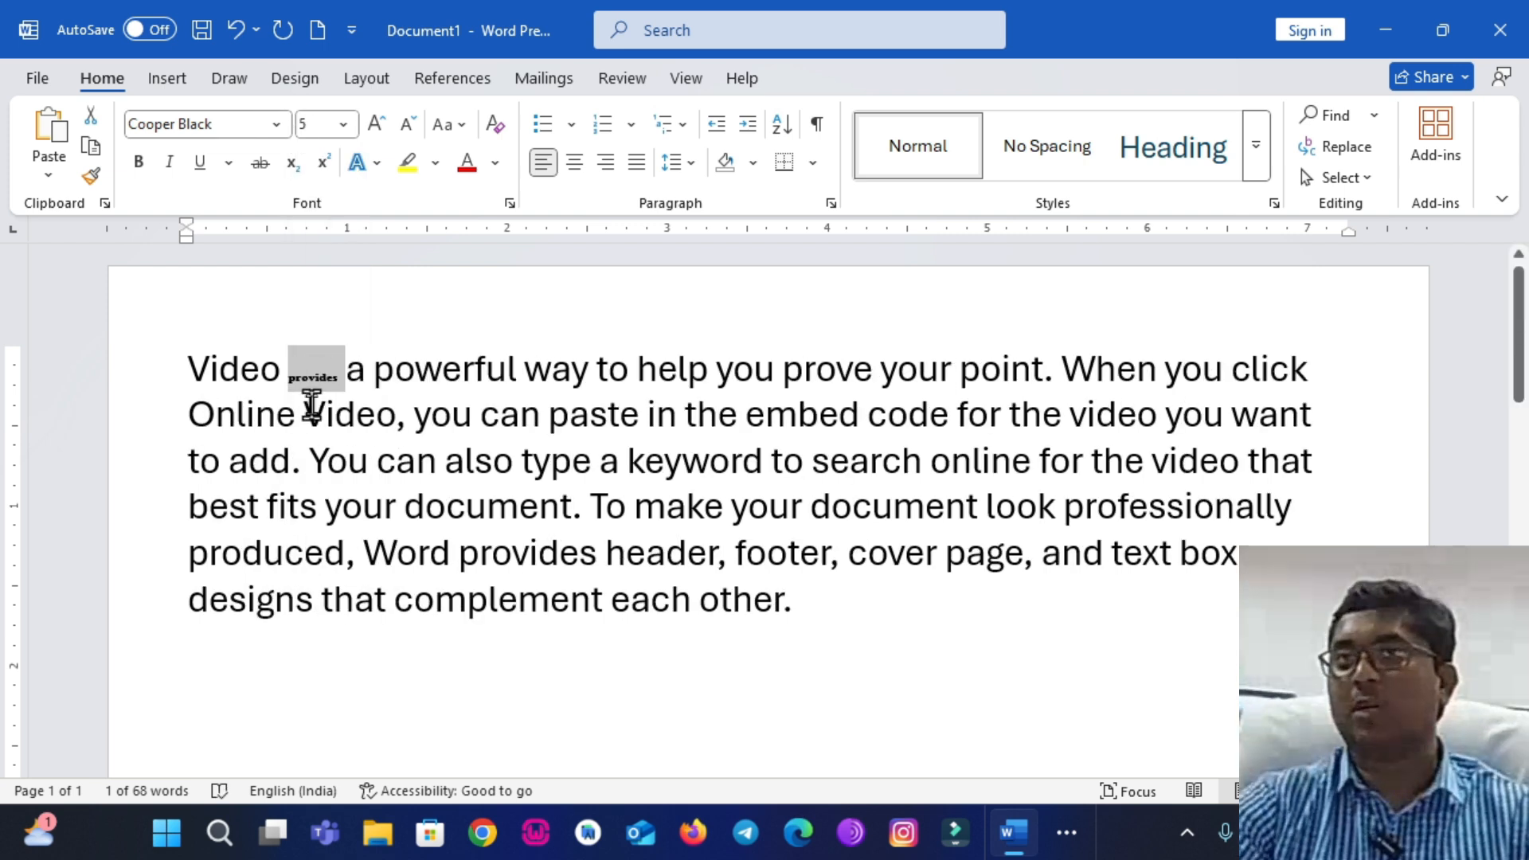
click(317, 123)
text(80)
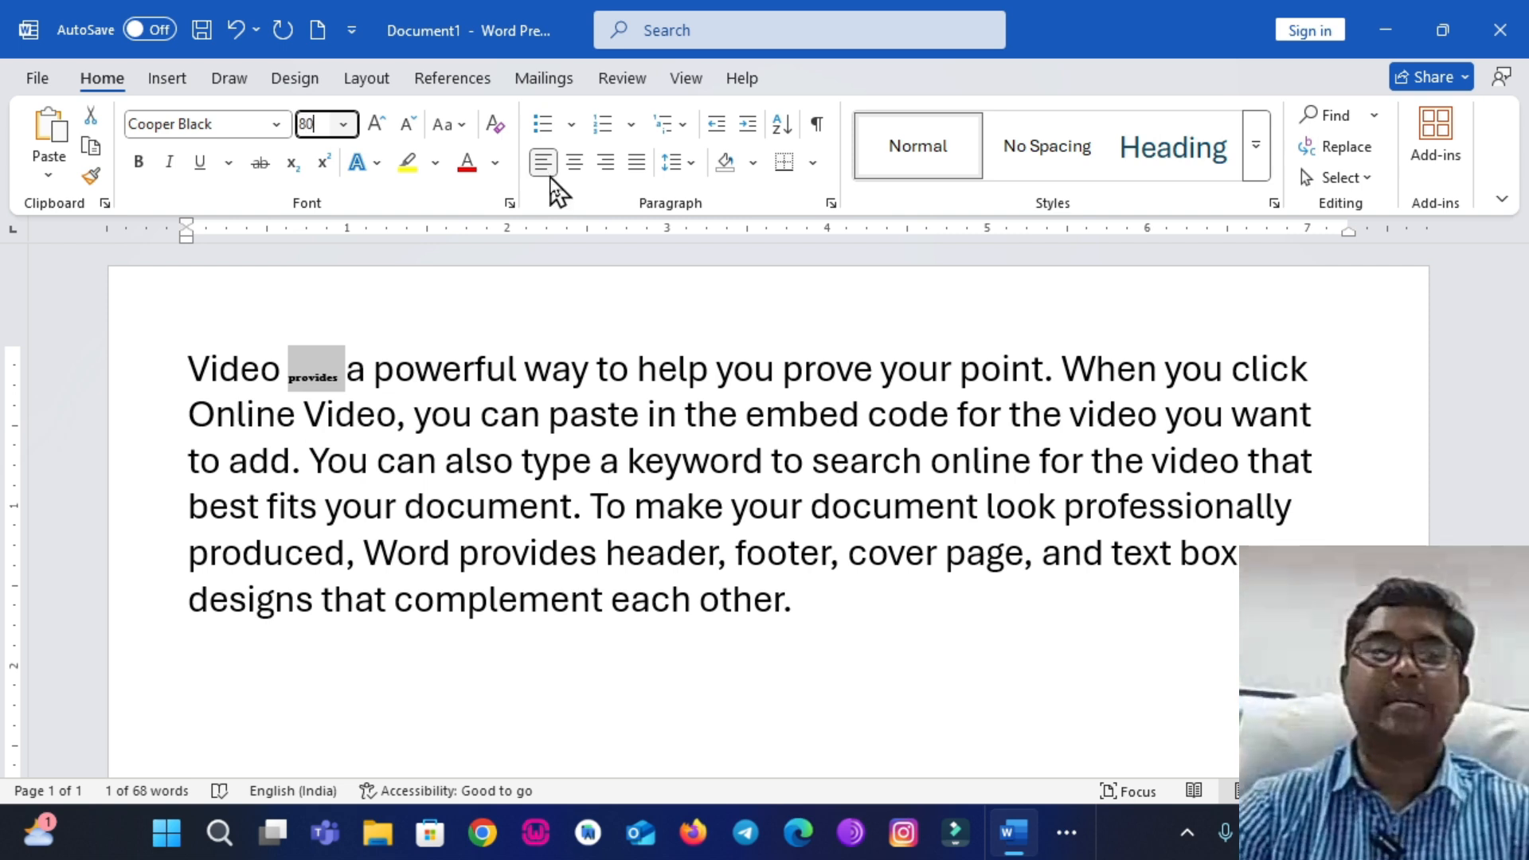
key(Return)
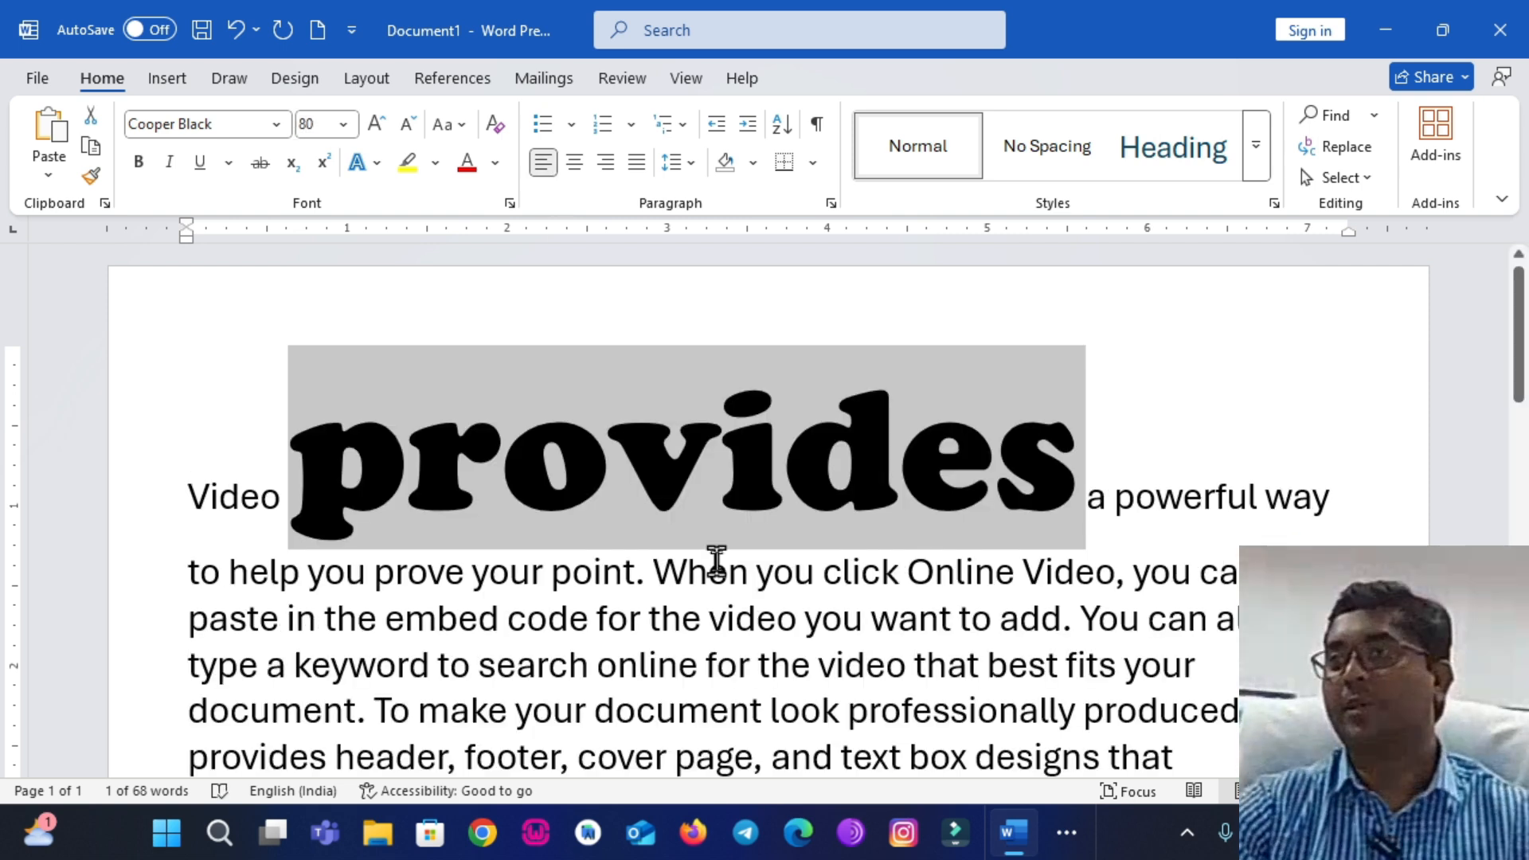
Set the word "provides" to font size 18, grow it two increments to 22, and shrink it back to 18.
click(345, 124)
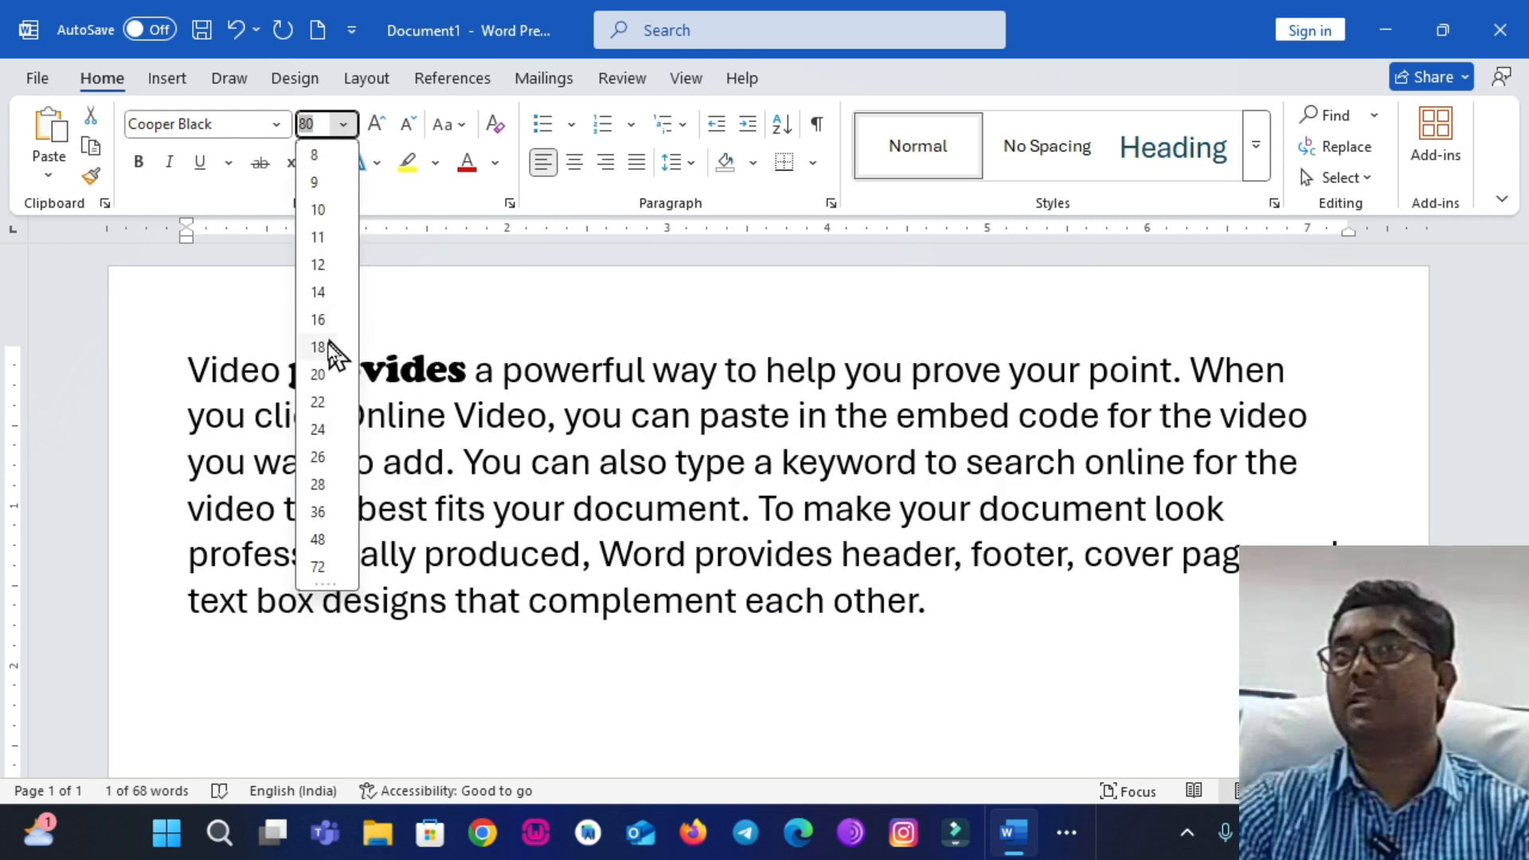
click(326, 347)
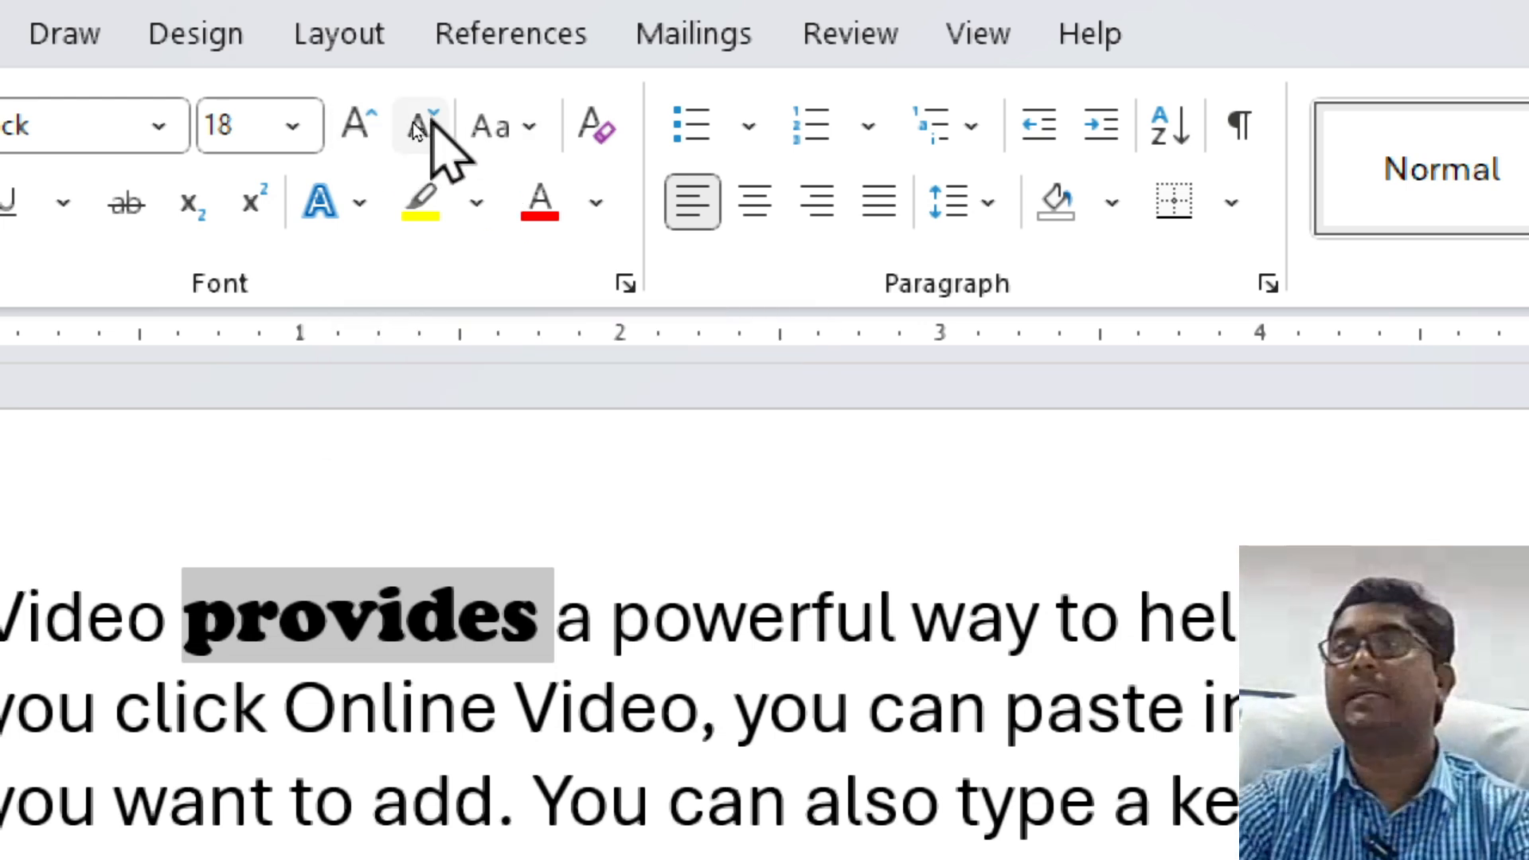
click(367, 124)
click(368, 124)
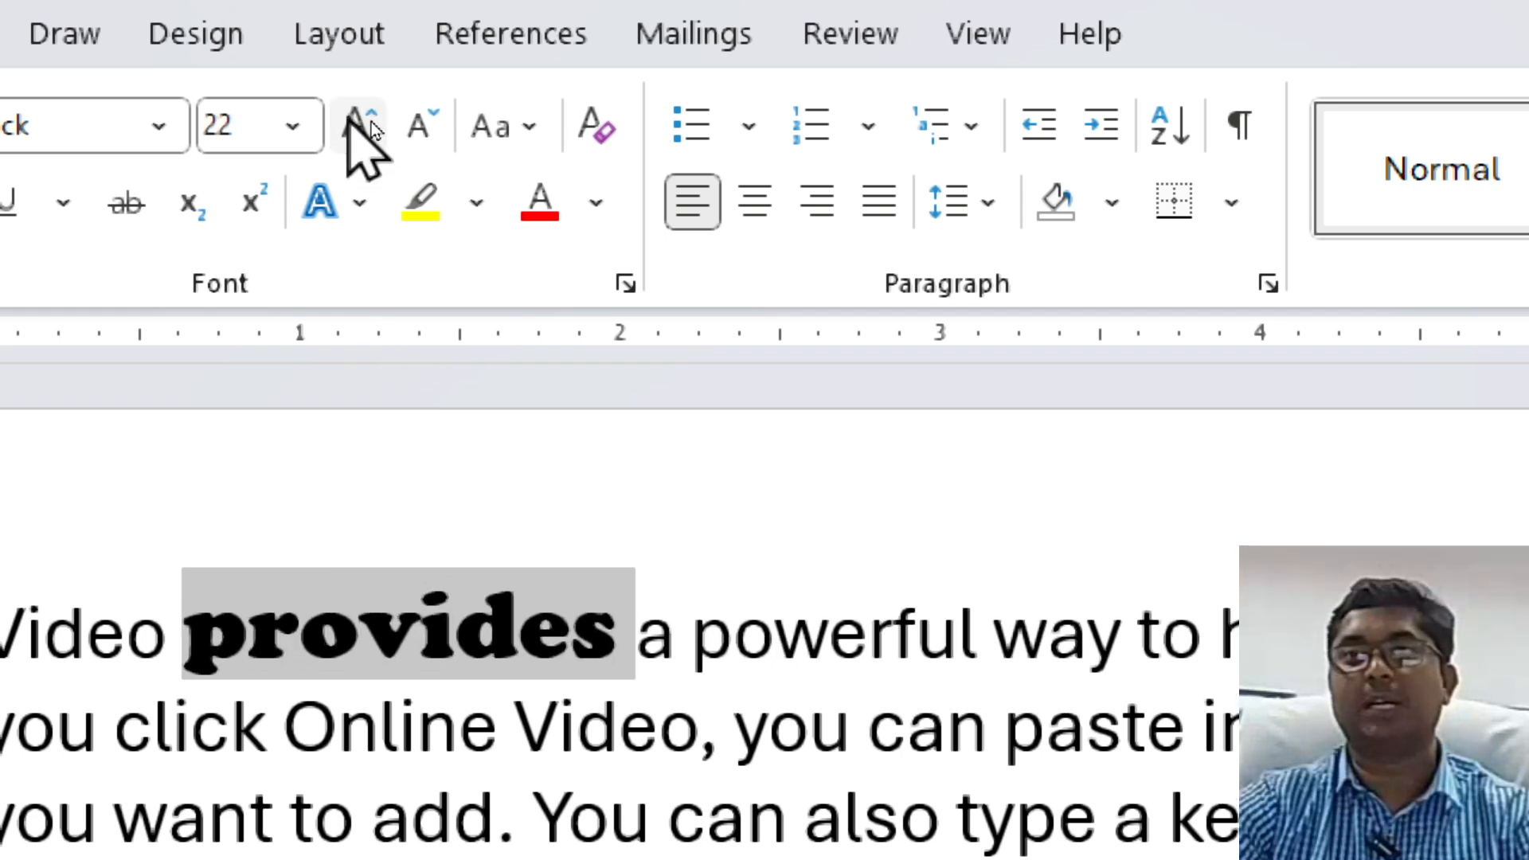
click(414, 127)
click(414, 127)
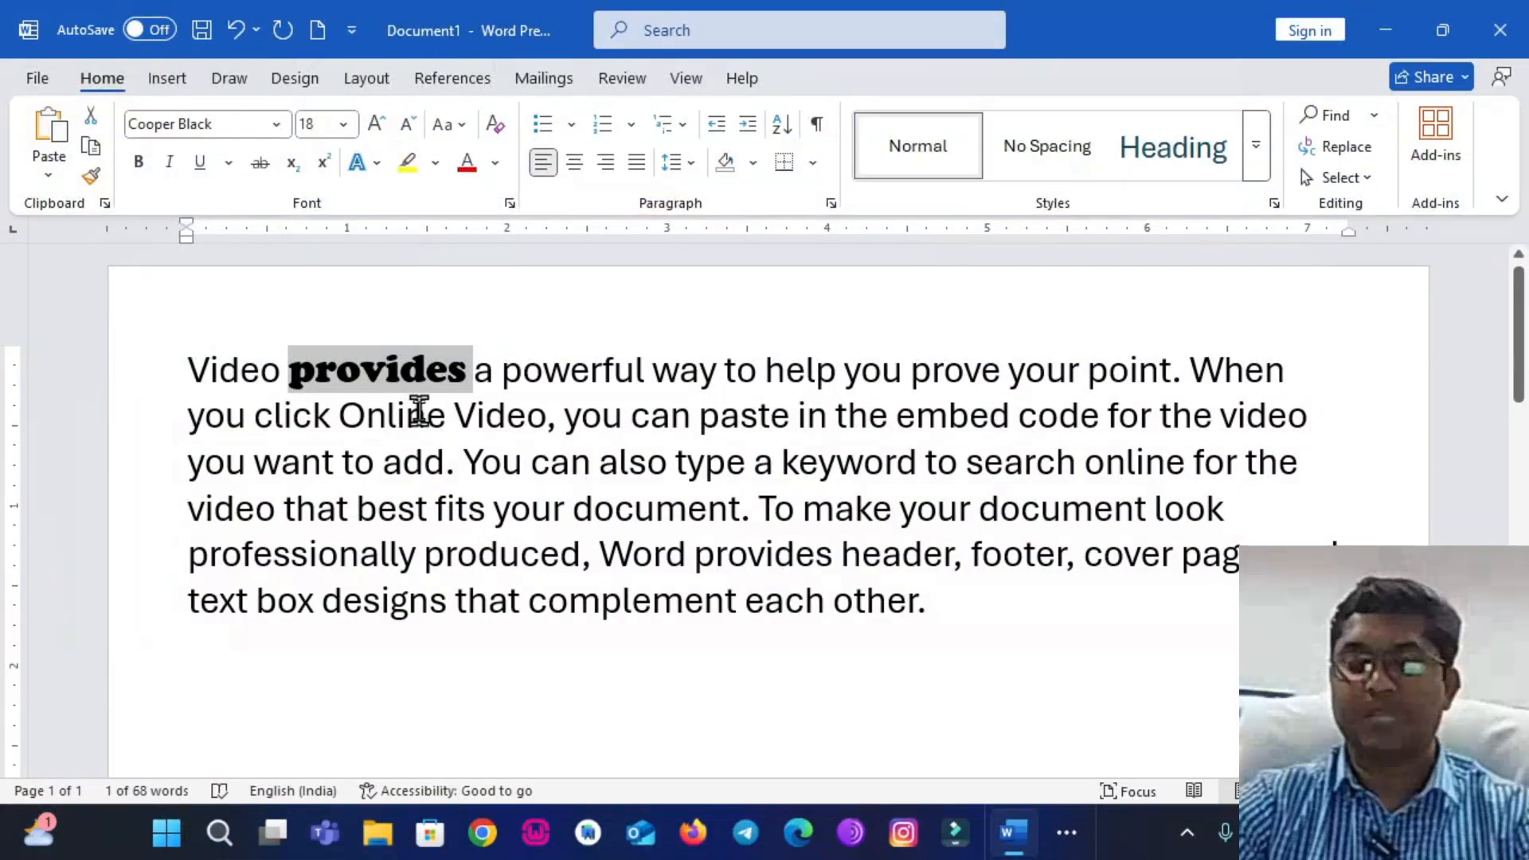
Replace all the text with three sample paragraphs generated with =rand(3).
key(ctrl+a)
key(Delete)
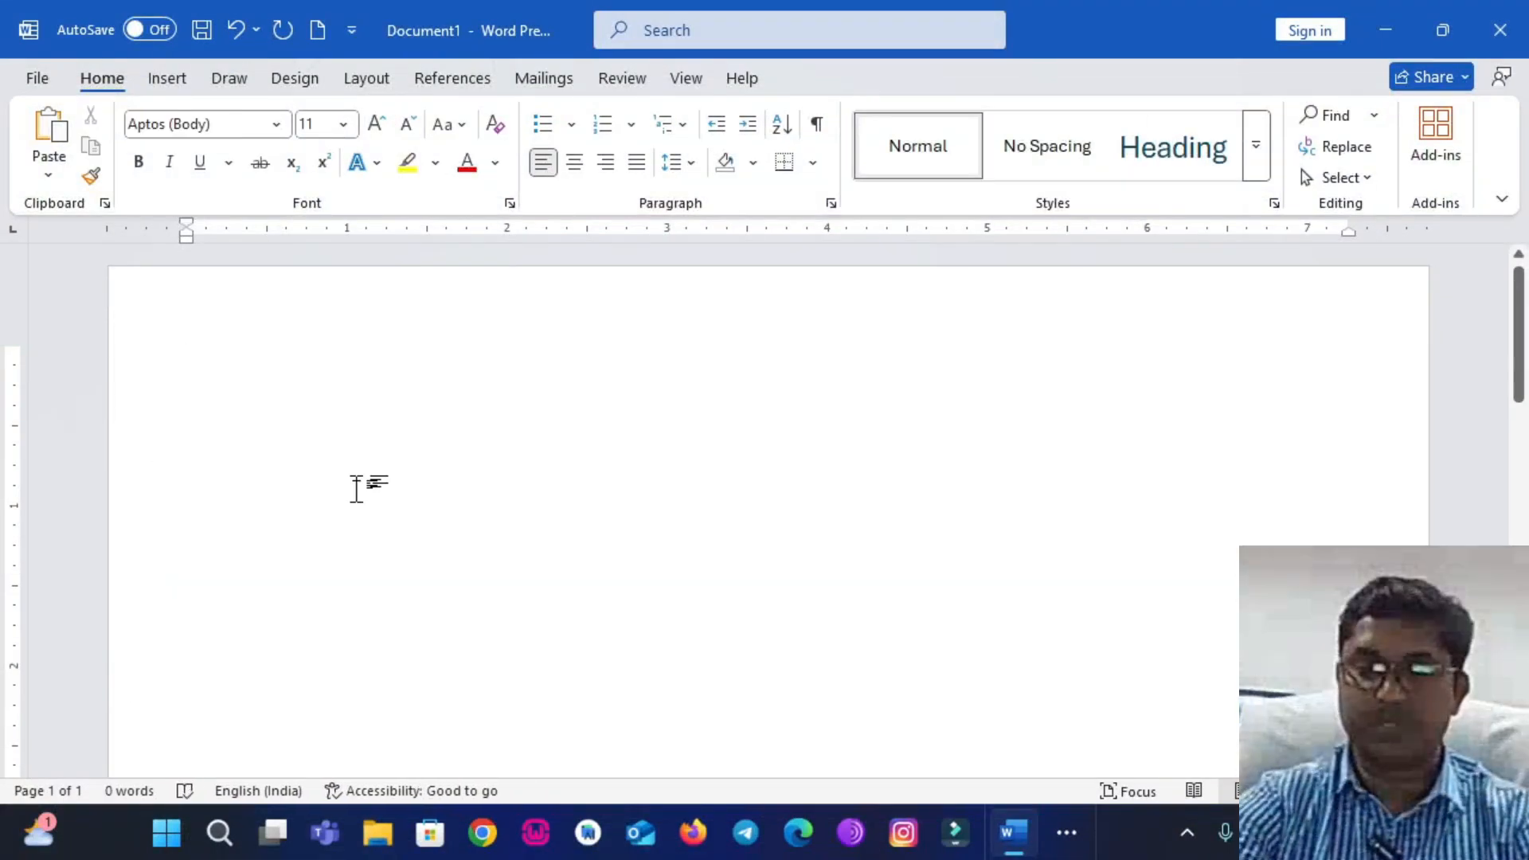
text(=rand)
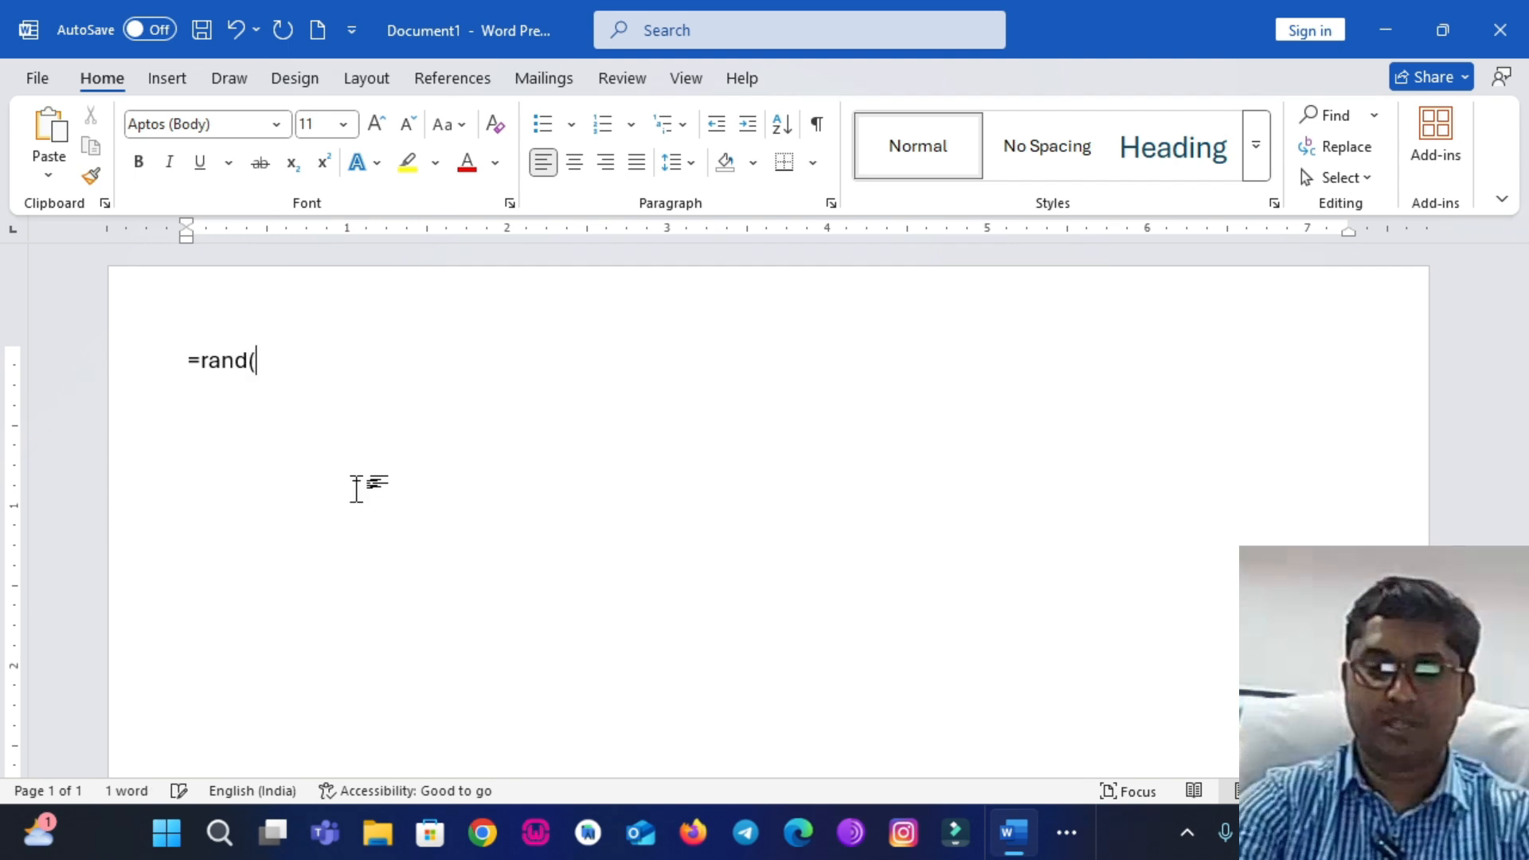
text((3))
key(Return)
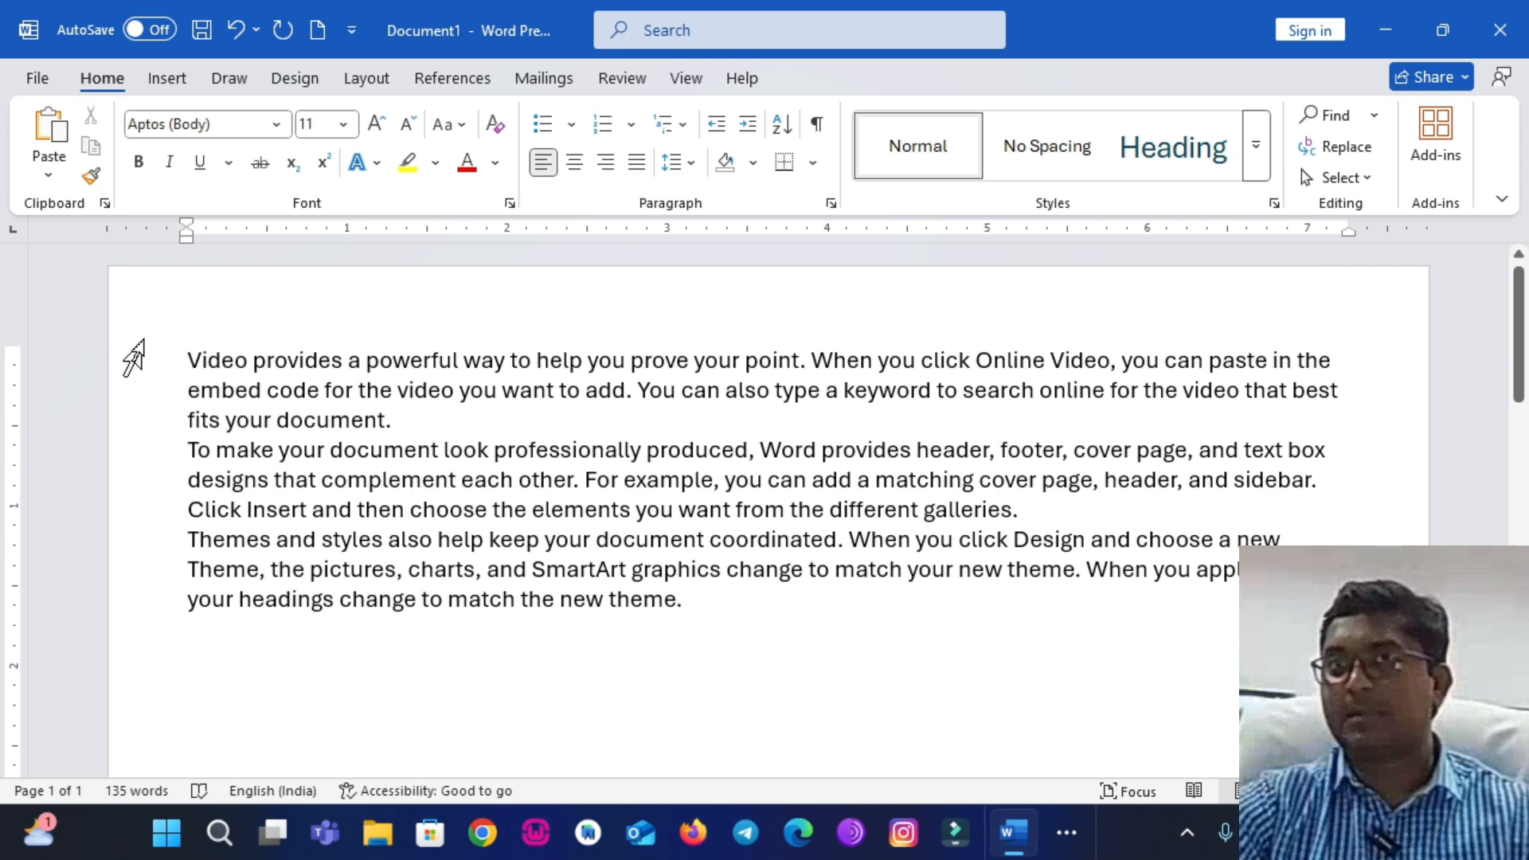
Set the first paragraph's font size to 14.
drag(187, 355, 392, 416)
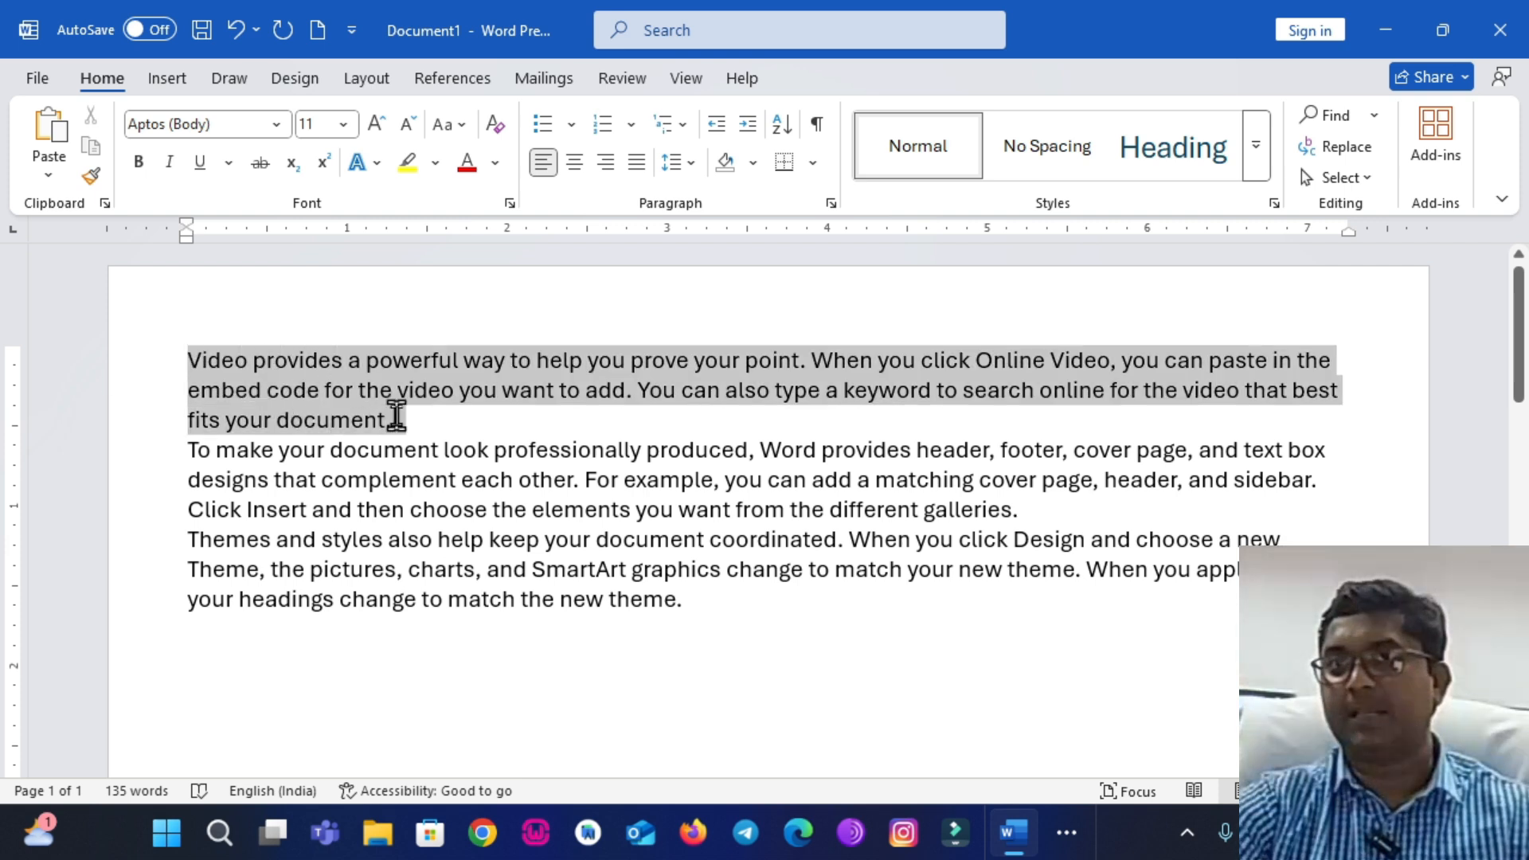
click(344, 125)
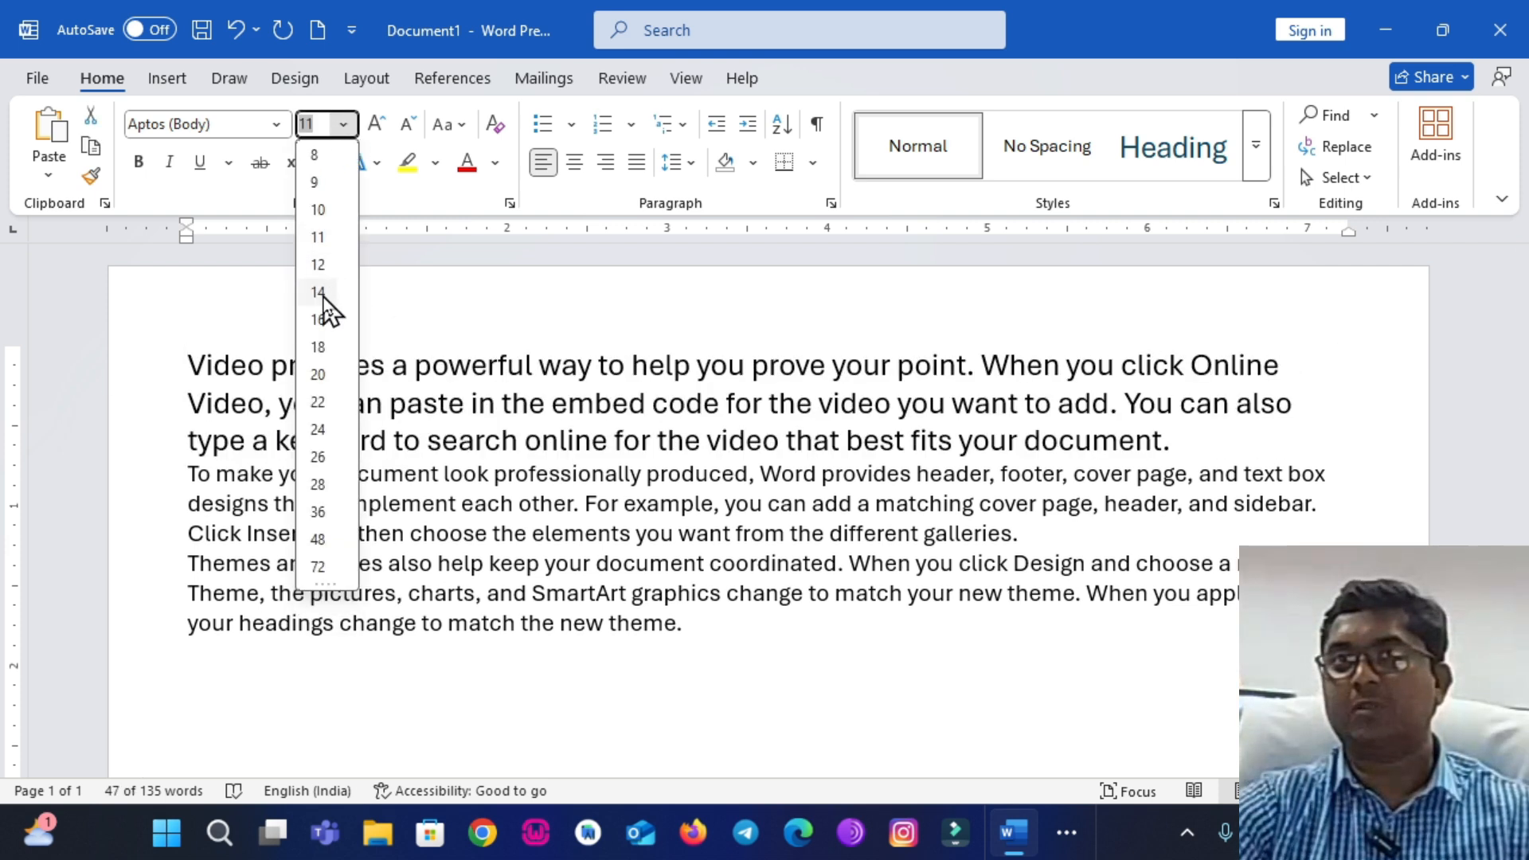
click(320, 293)
Set the third paragraph's font size to 18, and check the sizes of the first and second paragraphs.
click(305, 593)
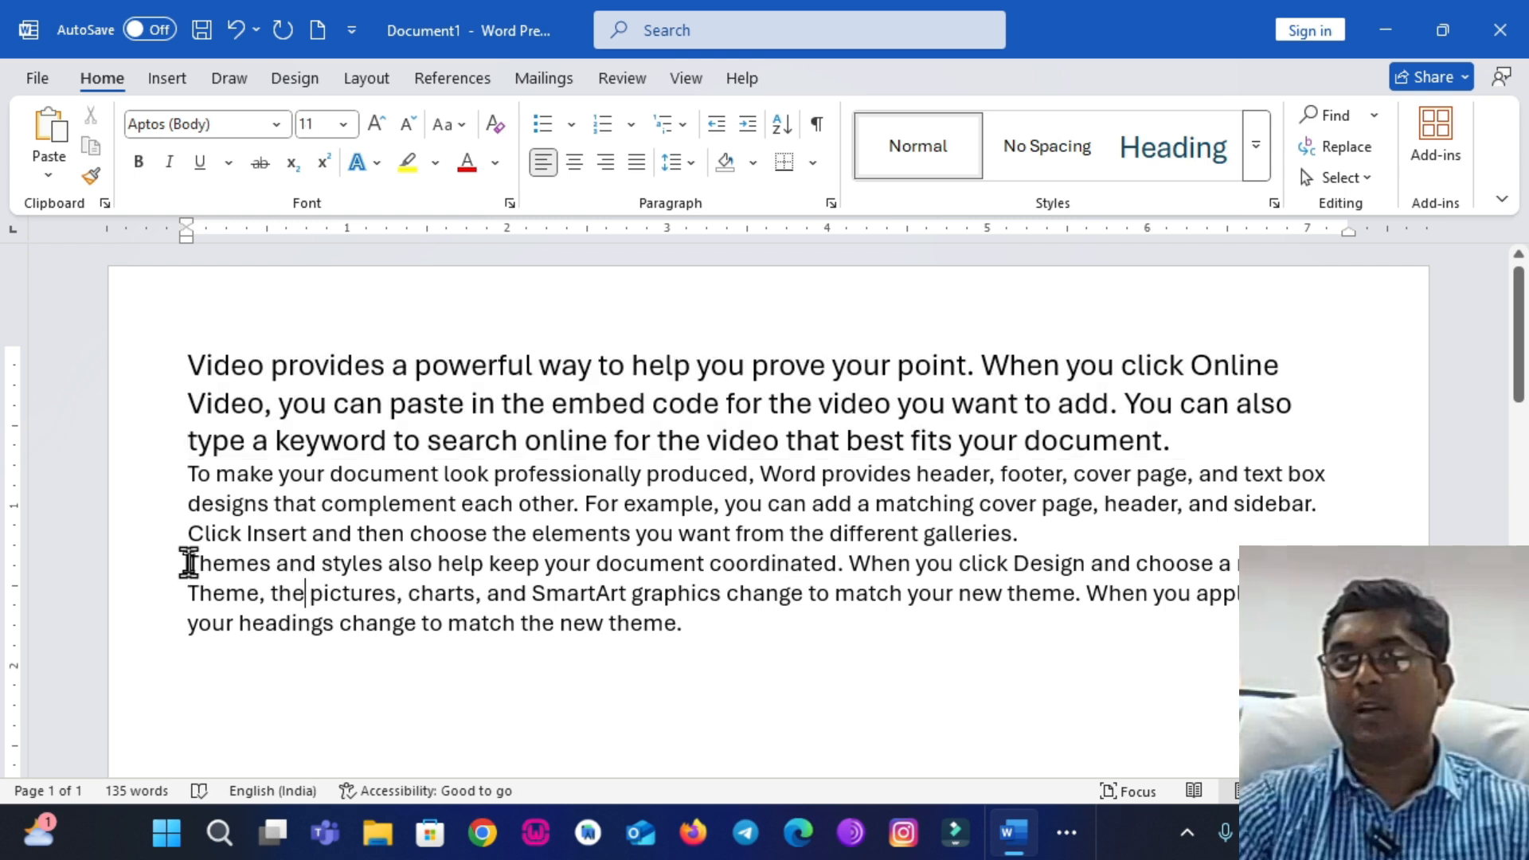
click(689, 630)
drag(686, 622, 167, 570)
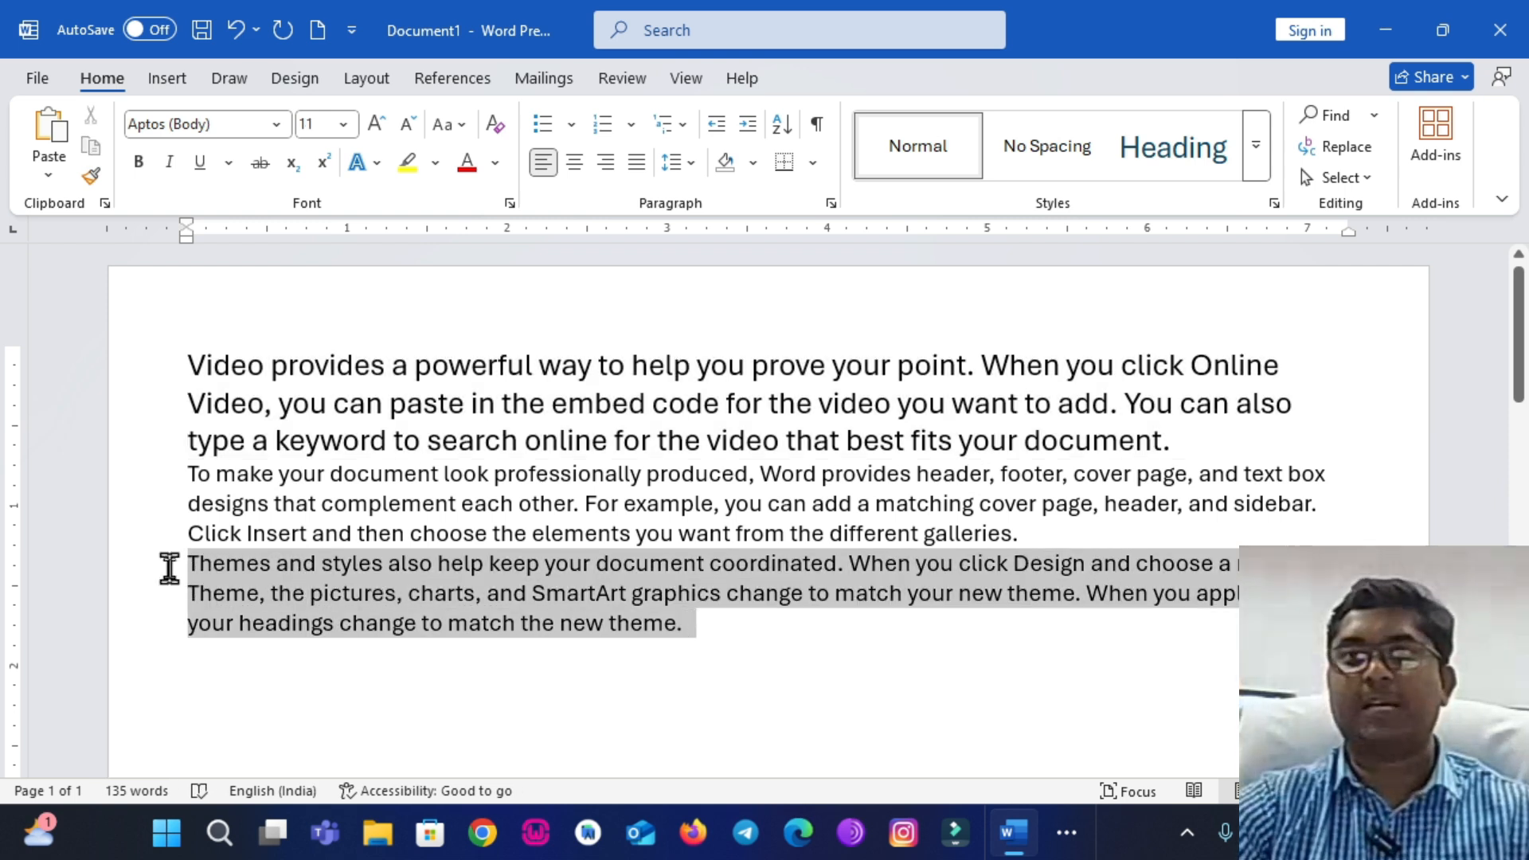
click(343, 125)
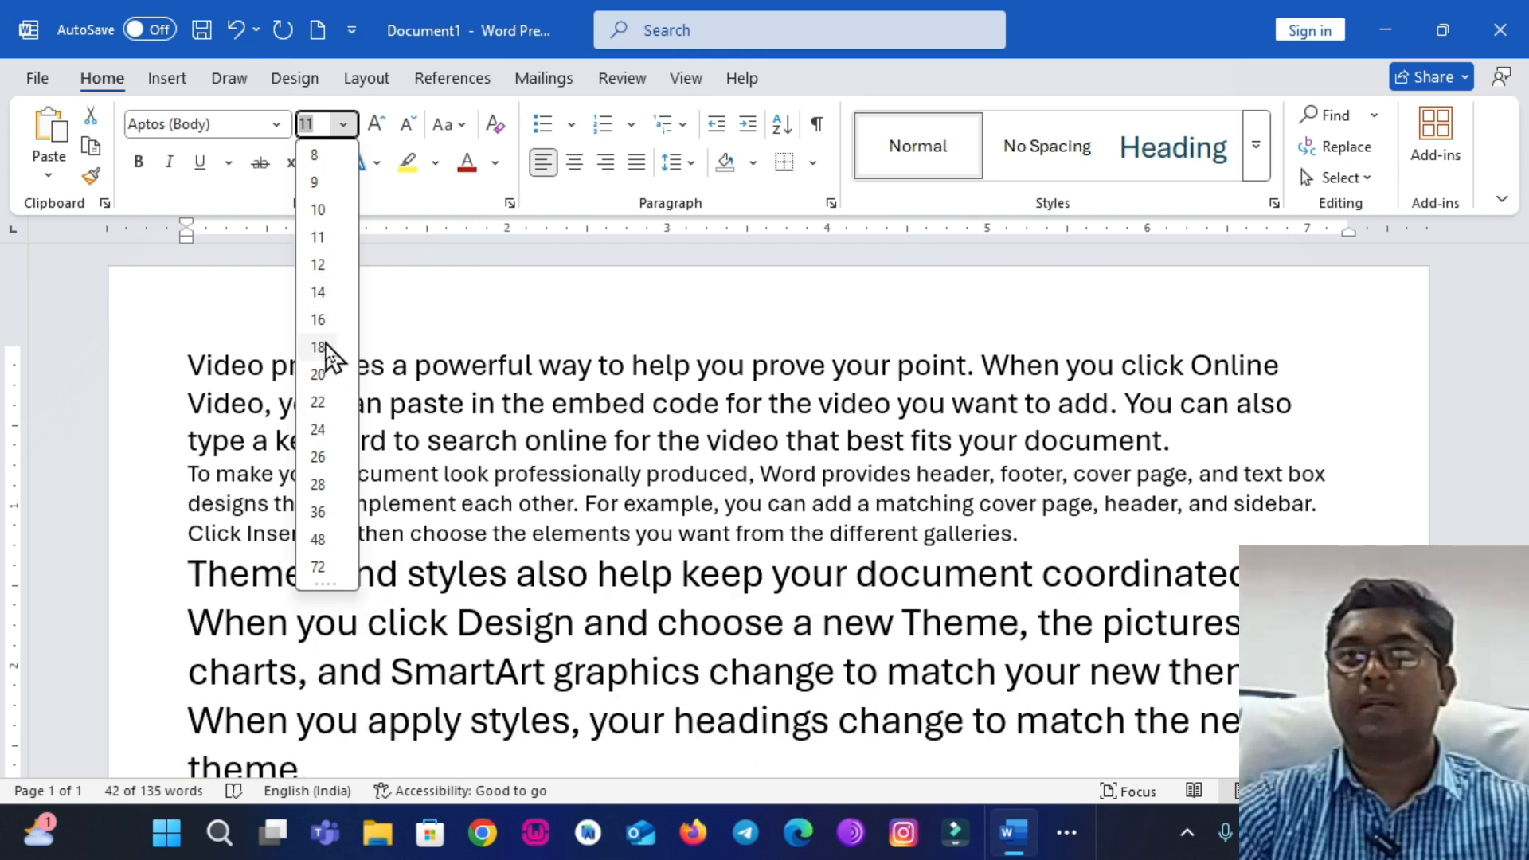
click(319, 347)
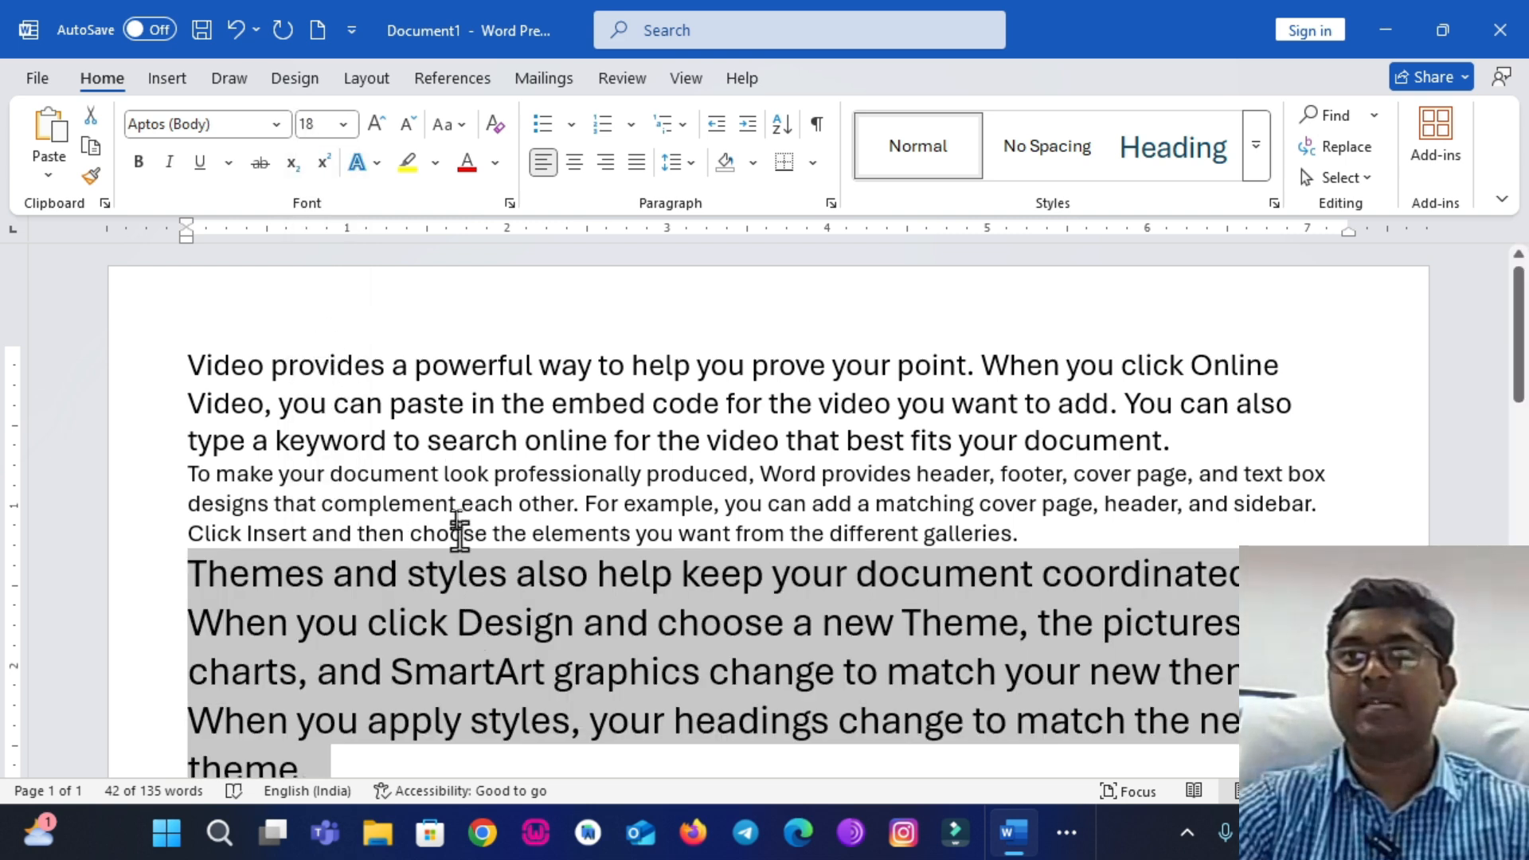
click(430, 430)
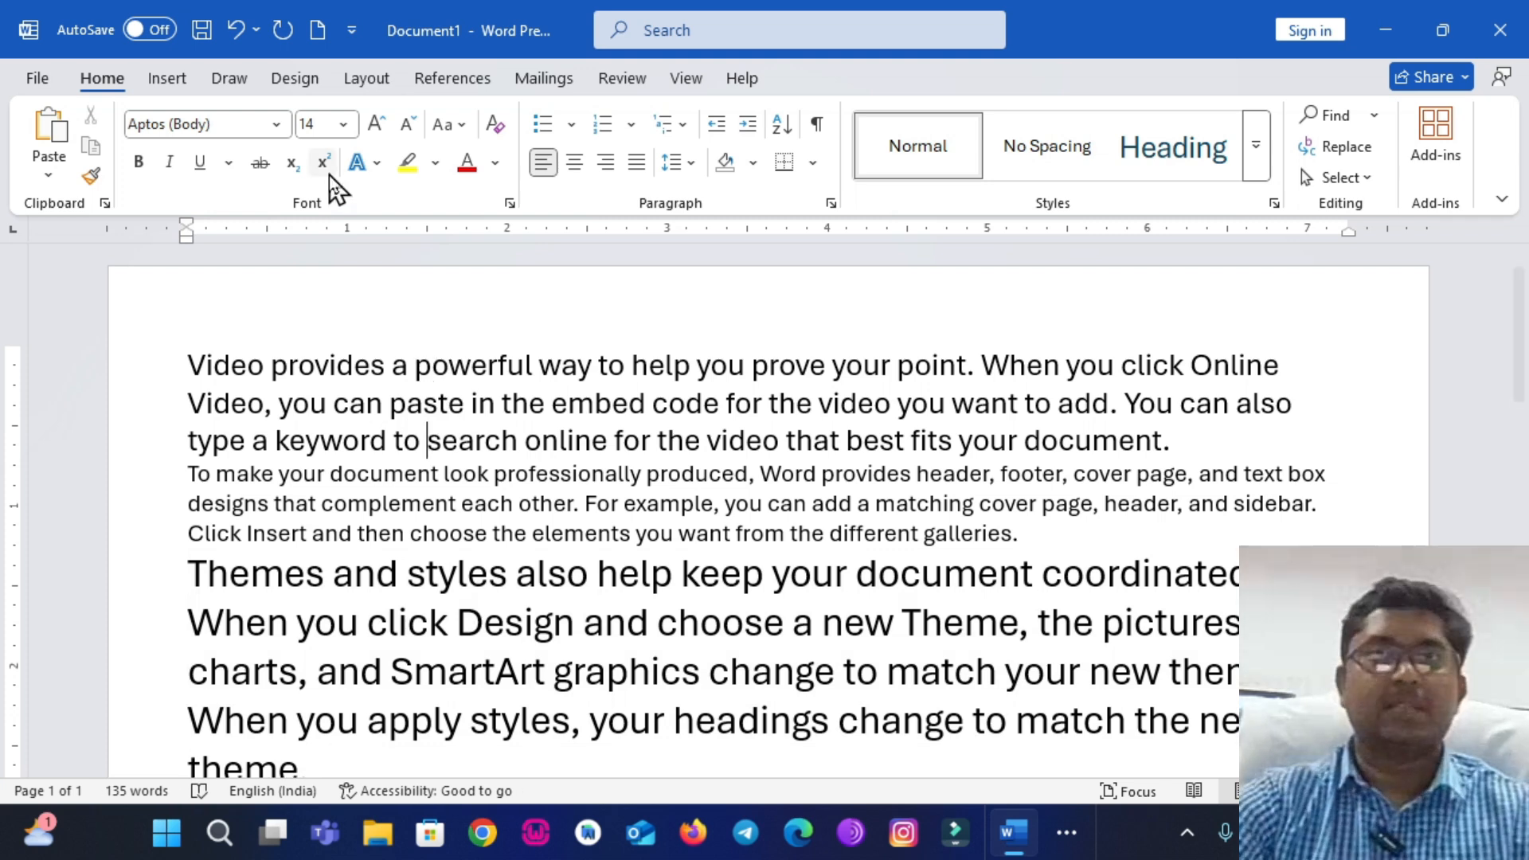
click(348, 503)
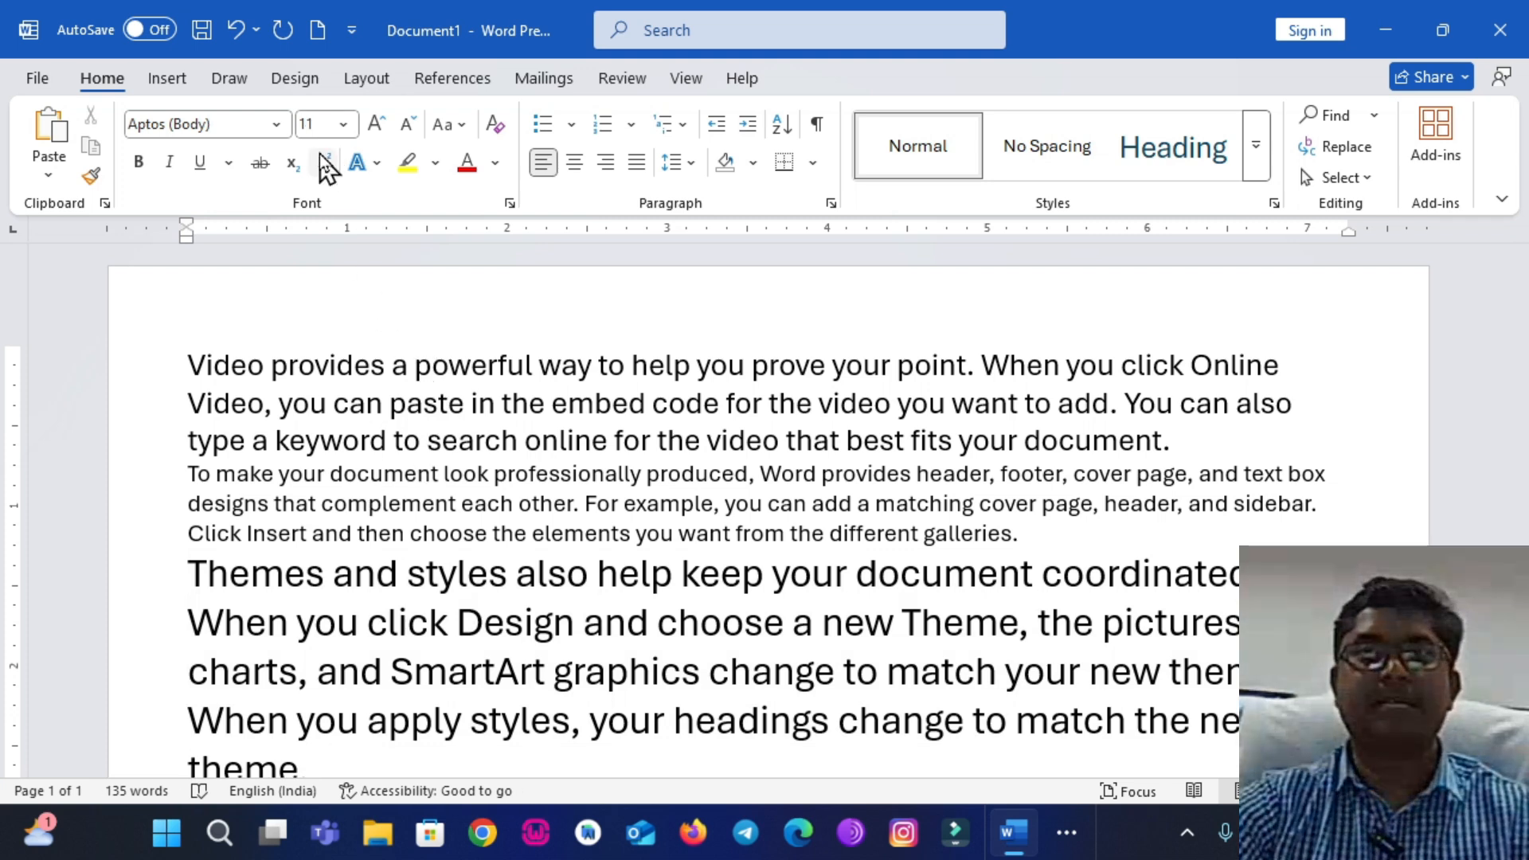
Set all three paragraphs to font size 10 and undo that size change.
drag(187, 359, 468, 724)
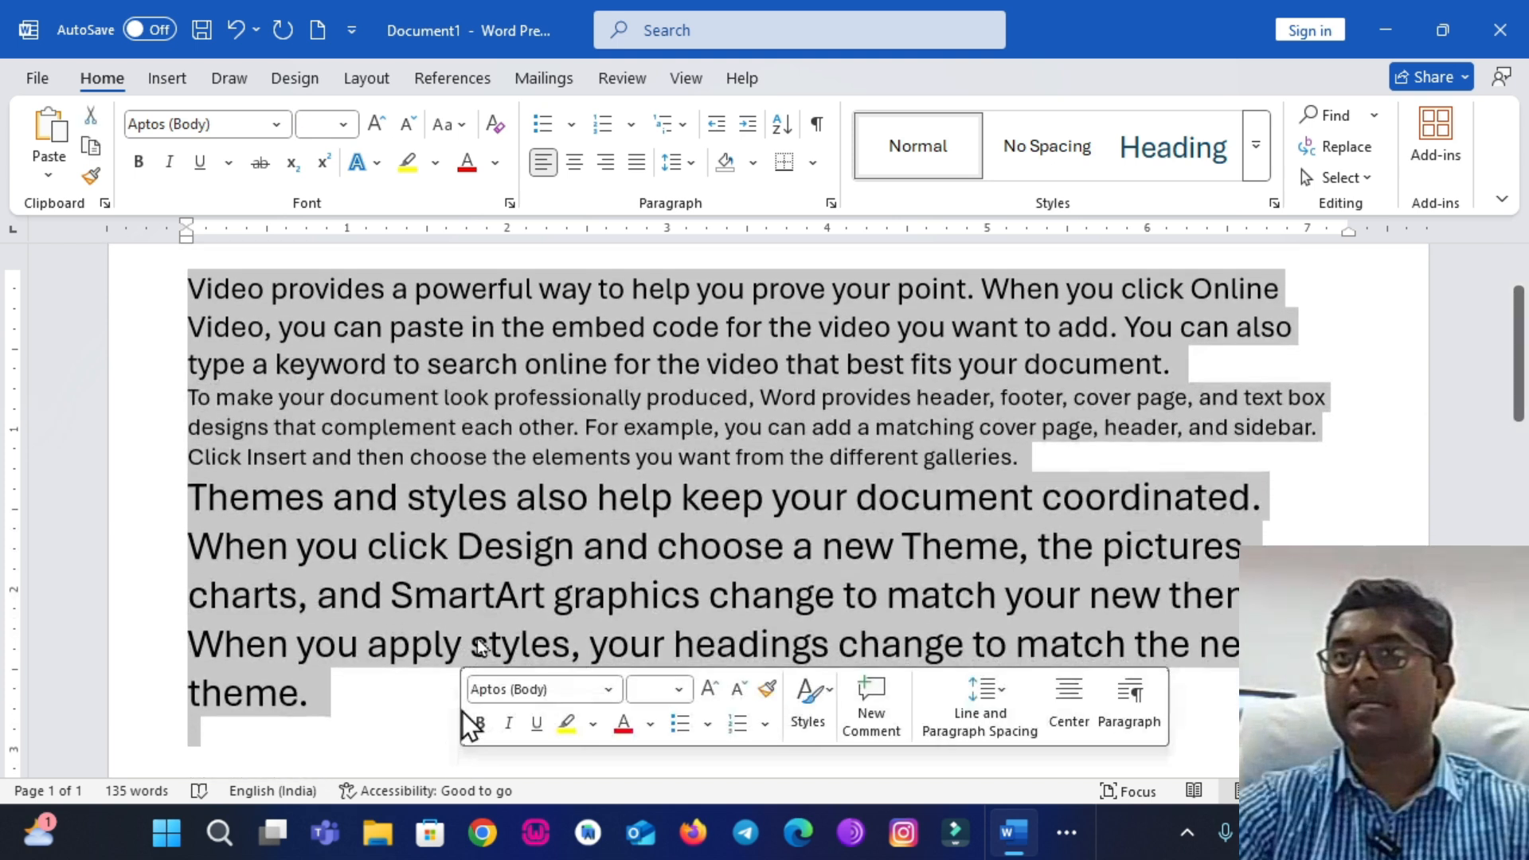
click(343, 124)
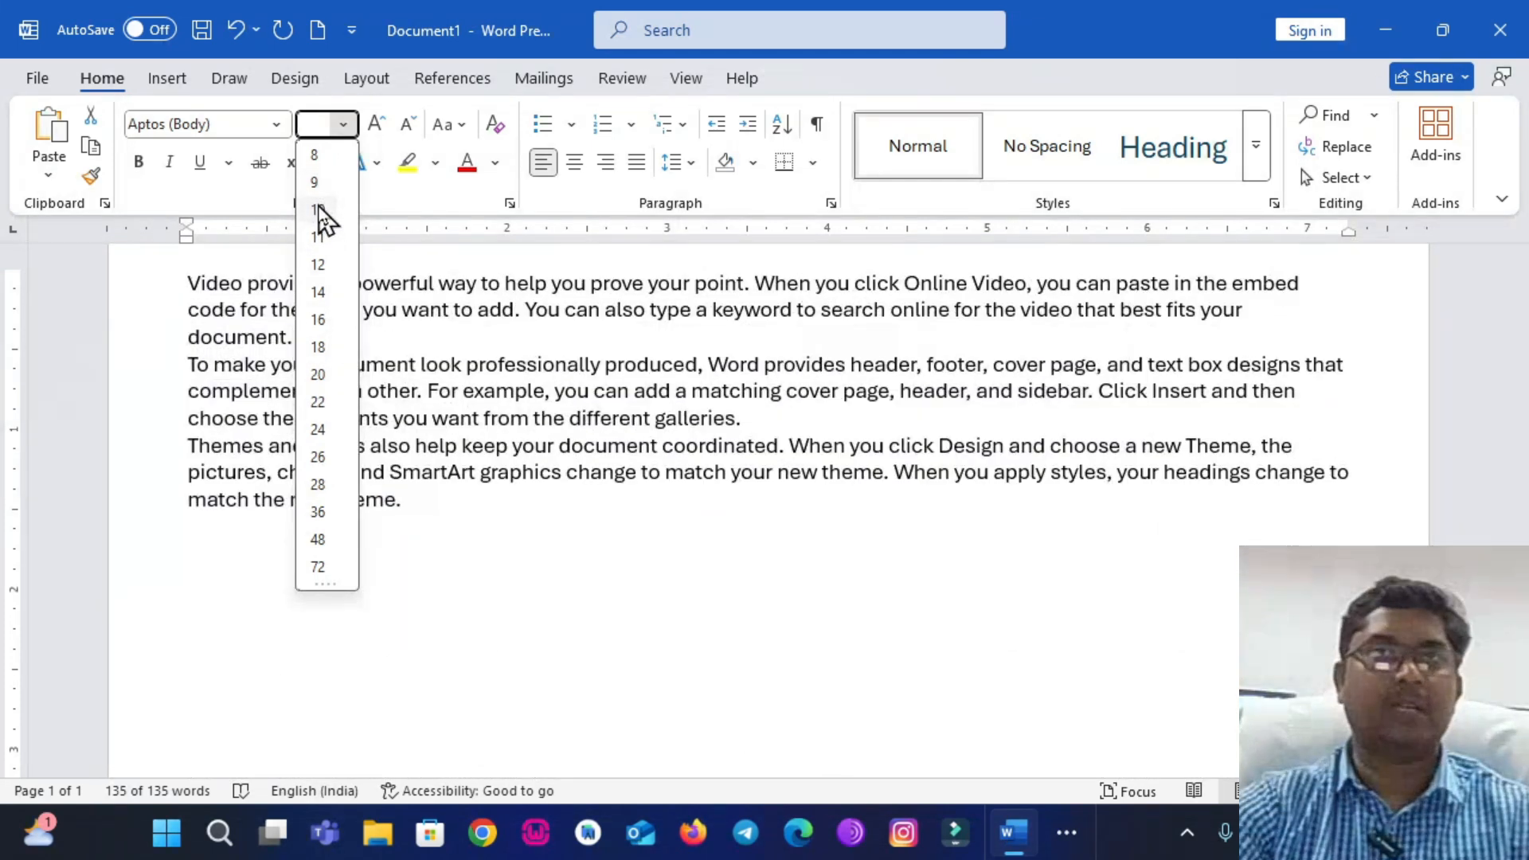
click(319, 208)
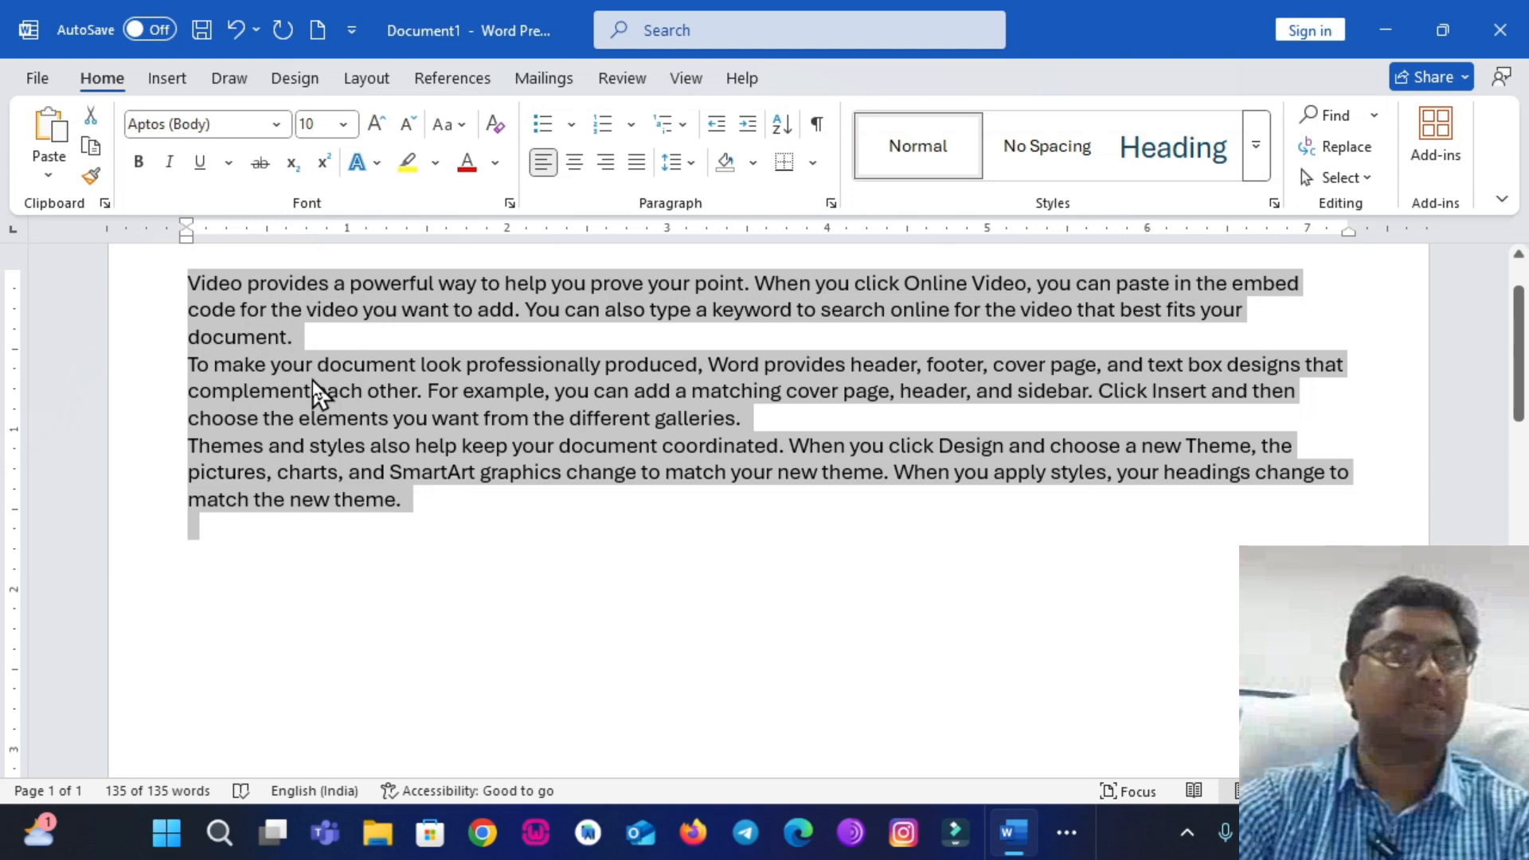
key(ctrl+z)
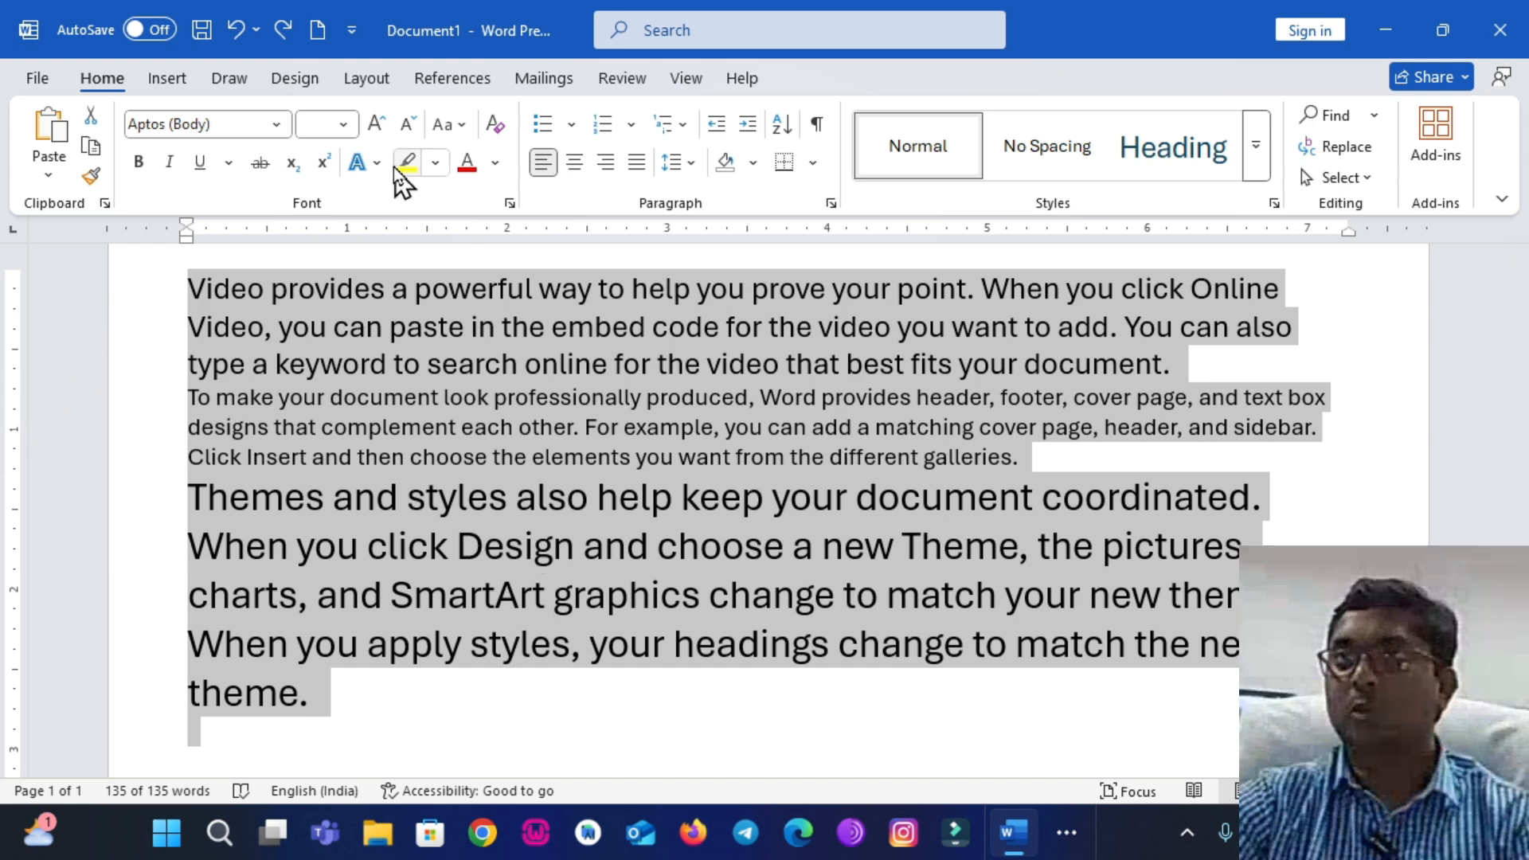
Grow the font size of all three paragraphs by two increments, shrink it by four, and grow it again, keeping their relative sizes.
click(376, 127)
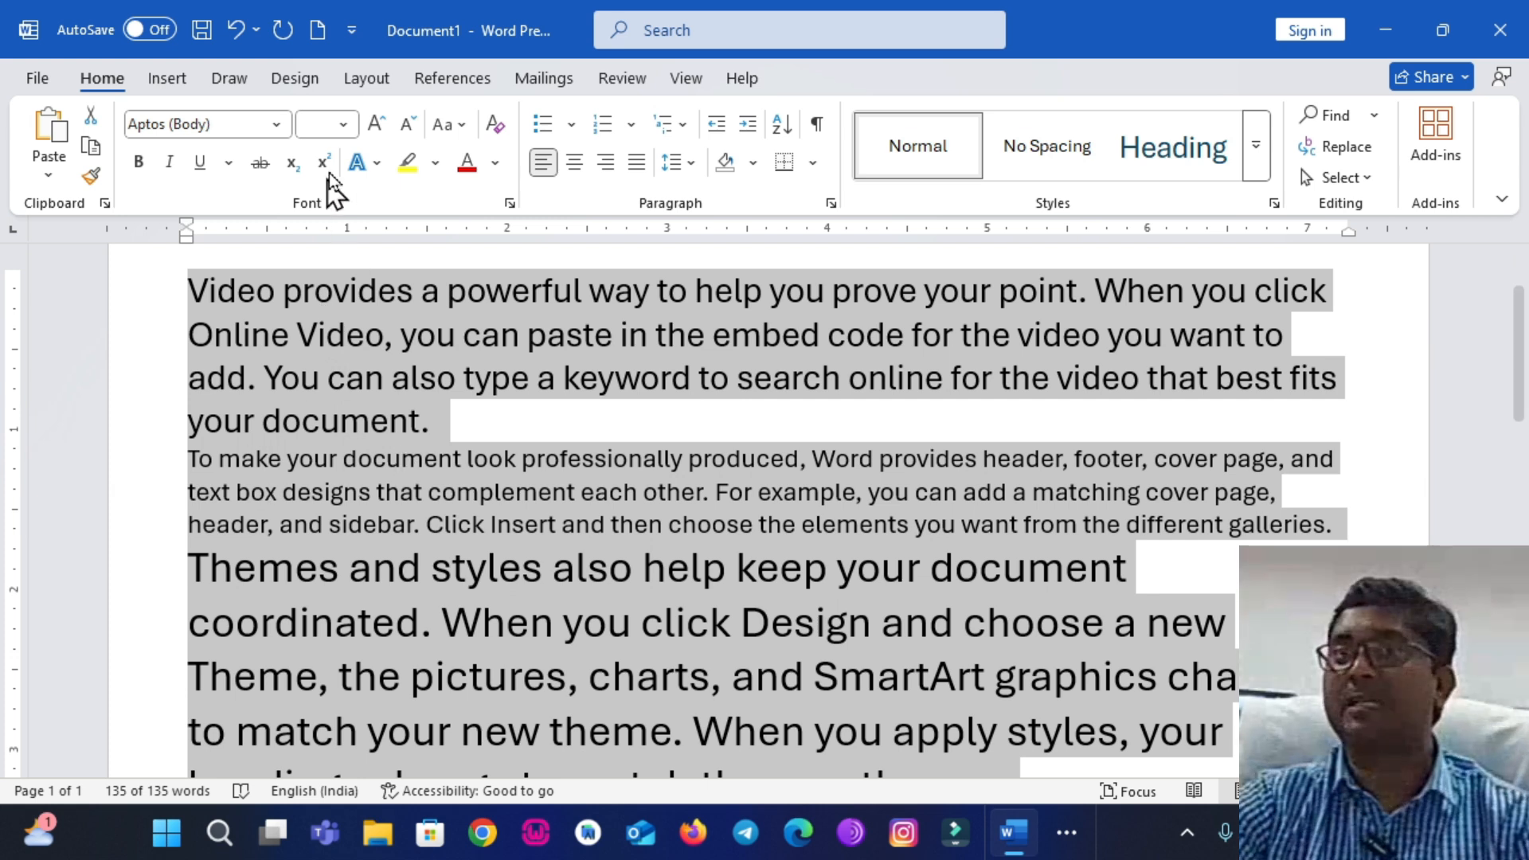
click(377, 128)
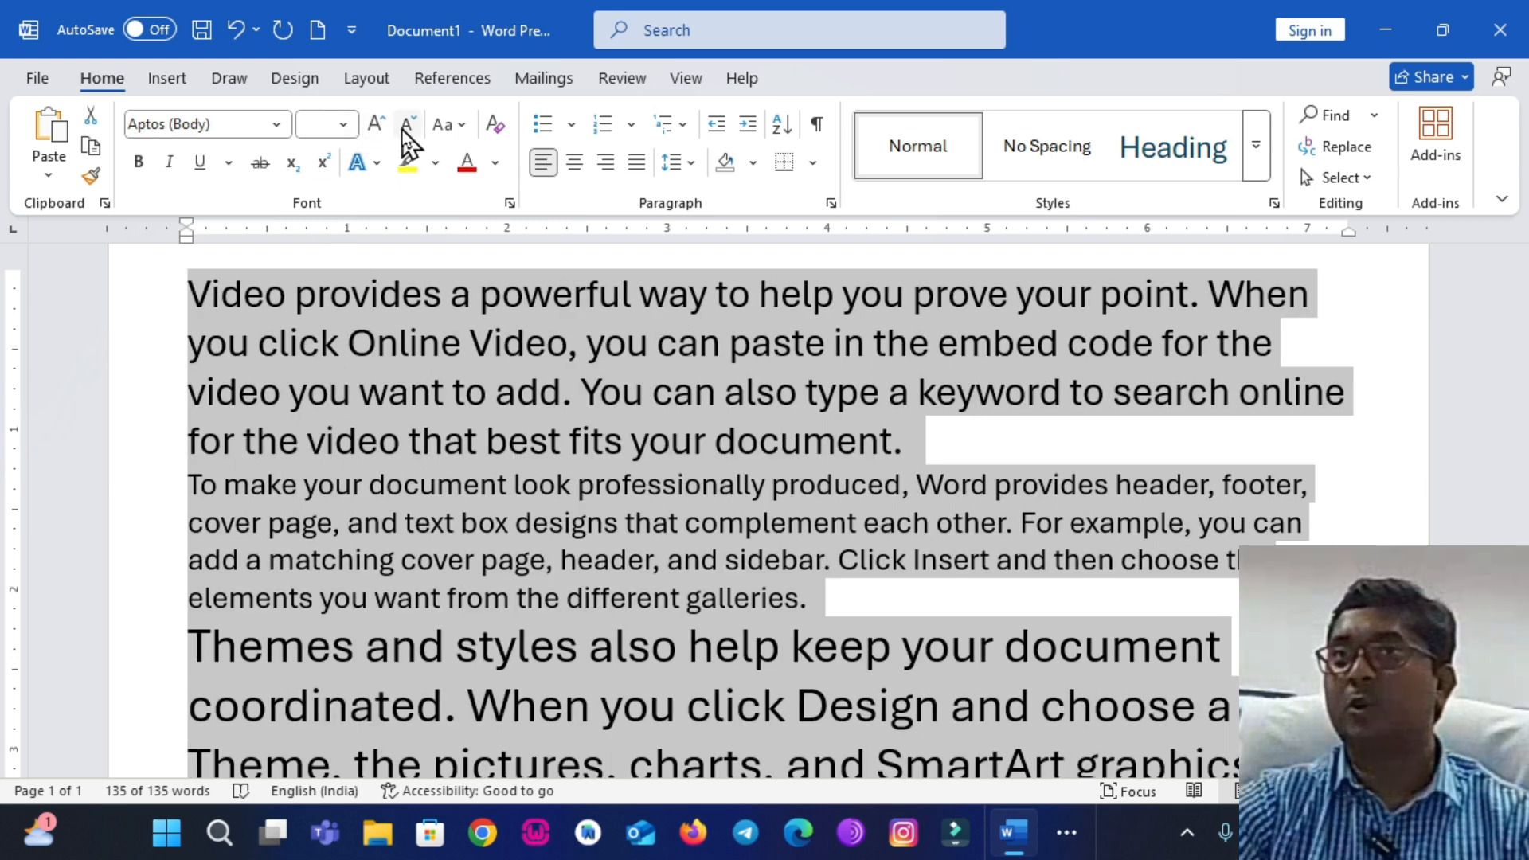
click(405, 129)
click(409, 127)
click(409, 127)
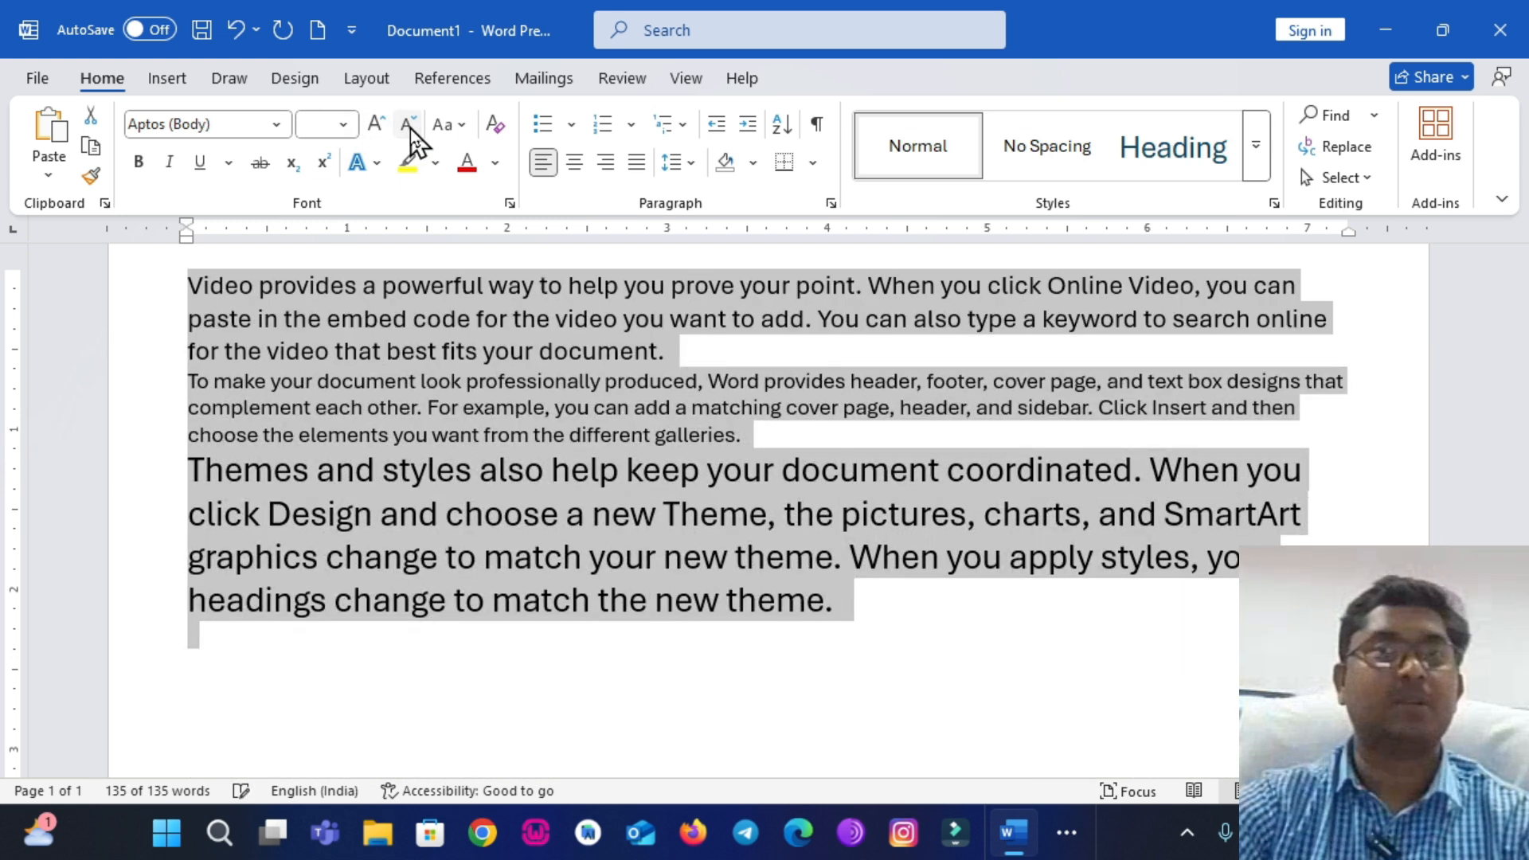
click(409, 128)
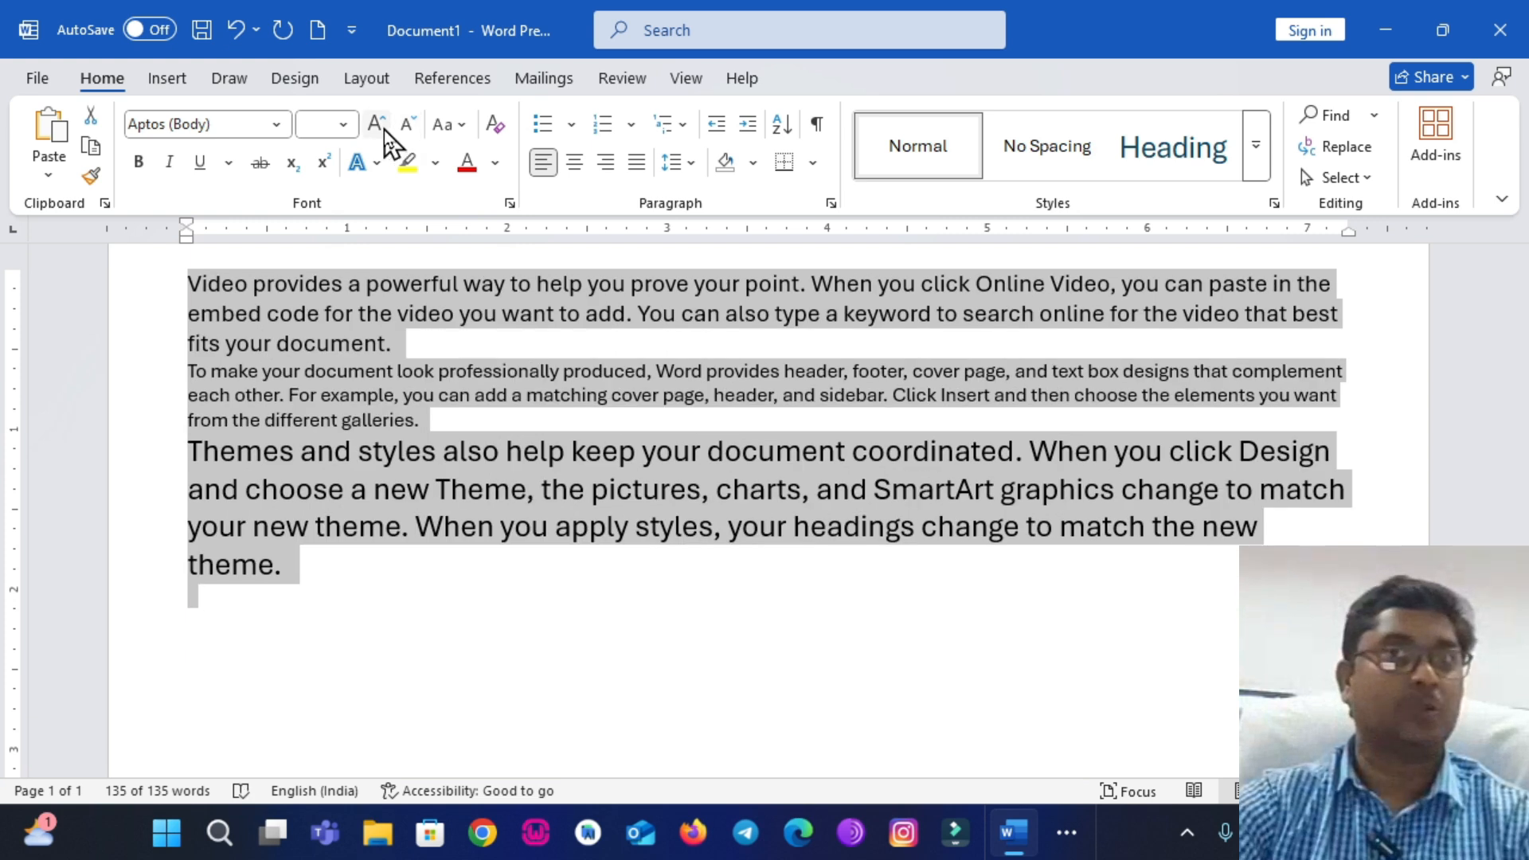
click(384, 131)
click(384, 130)
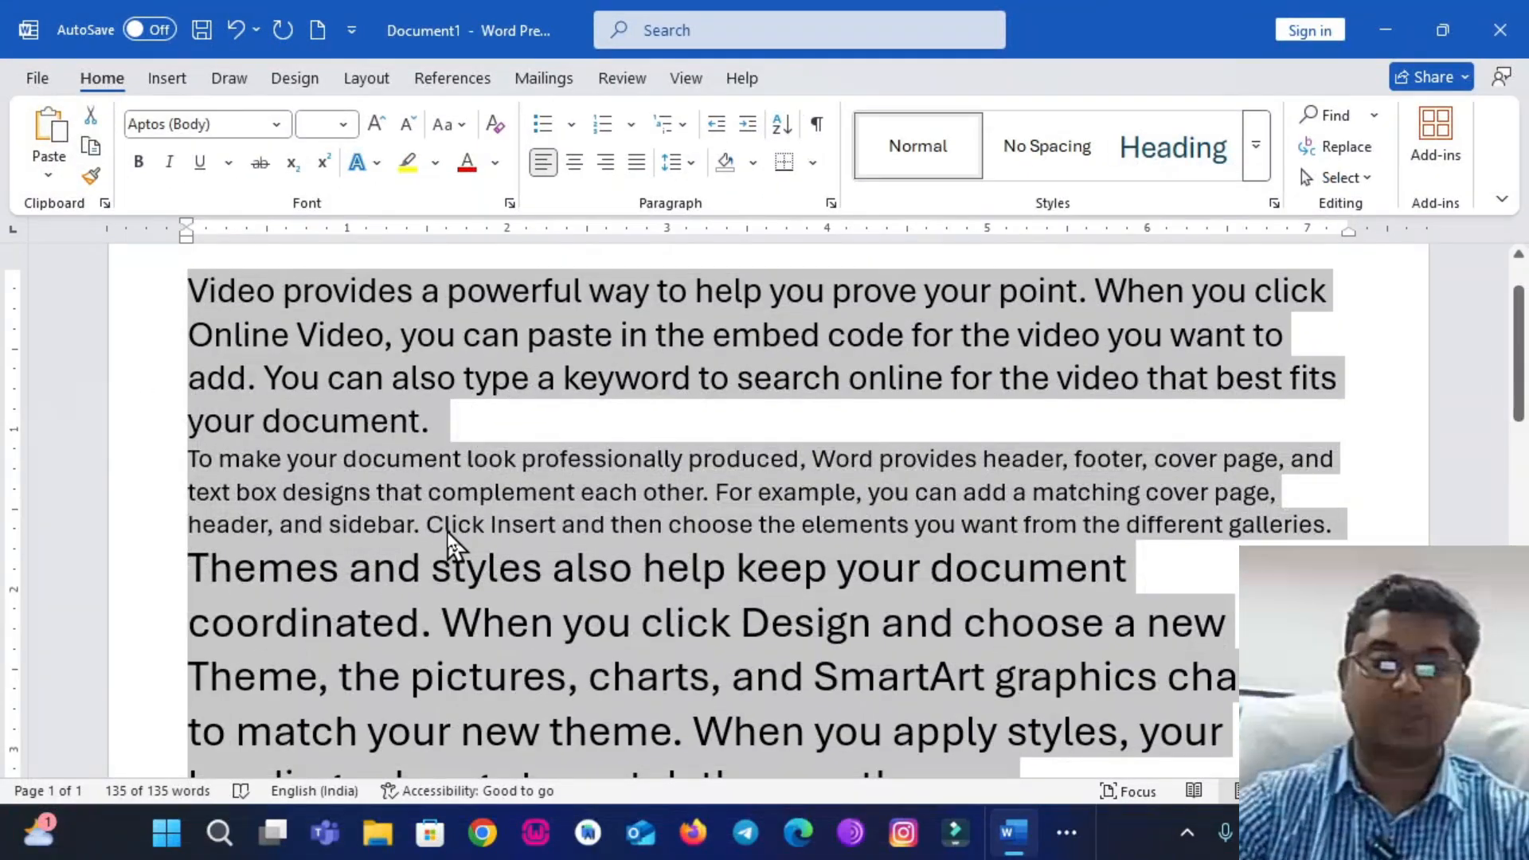
Enlarge the font of all the selected text by two more increments and reduce it by three increments.
key(ctrl+shift+period)
key(ctrl+shift+period)
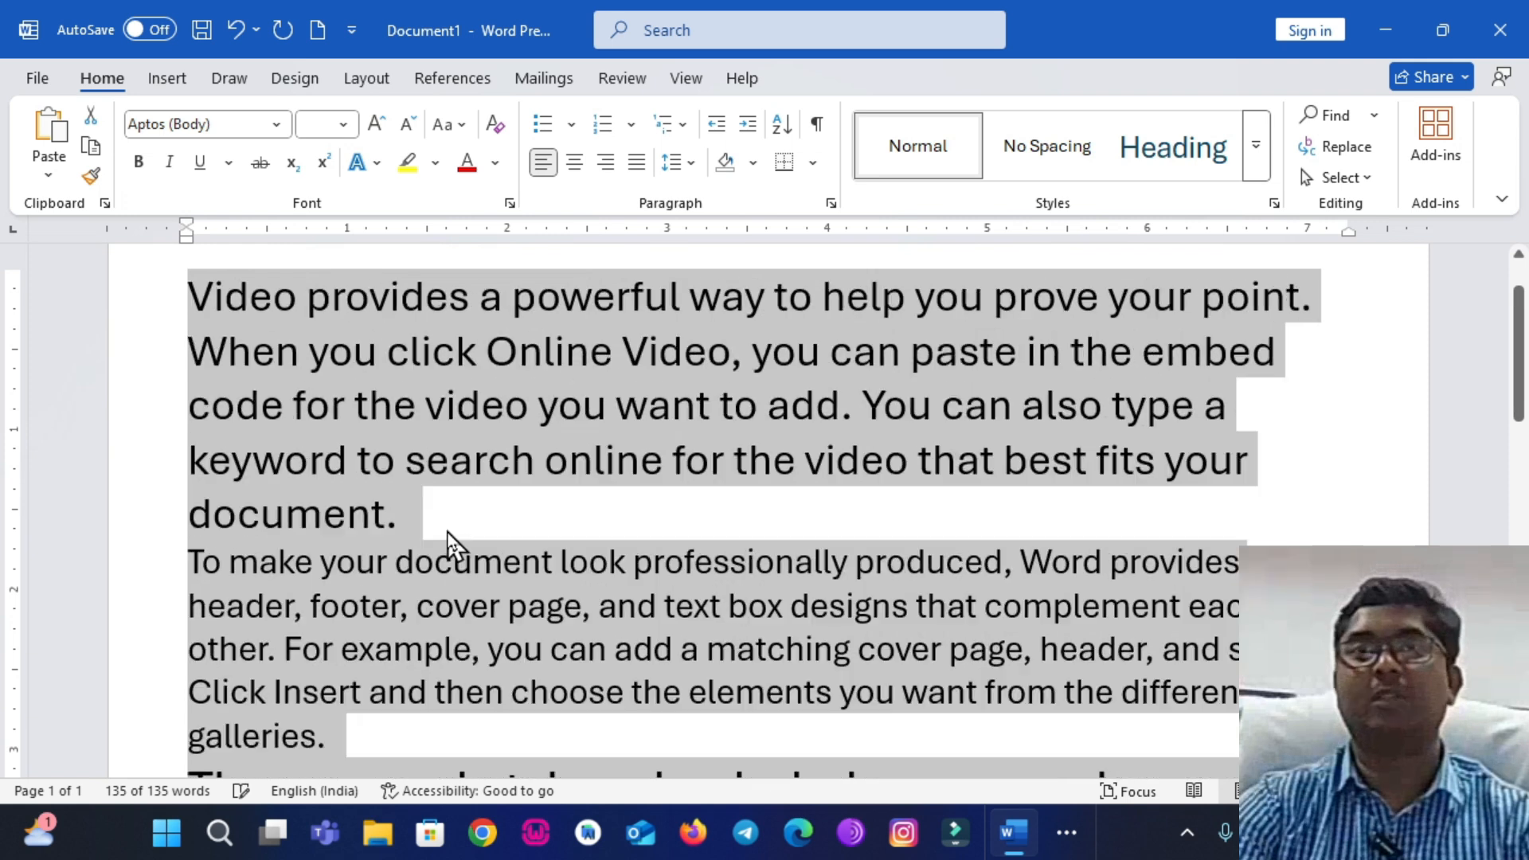
key(ctrl+shift+comma)
key(ctrl+shift+comma)
key(ctrl+shift+comma)
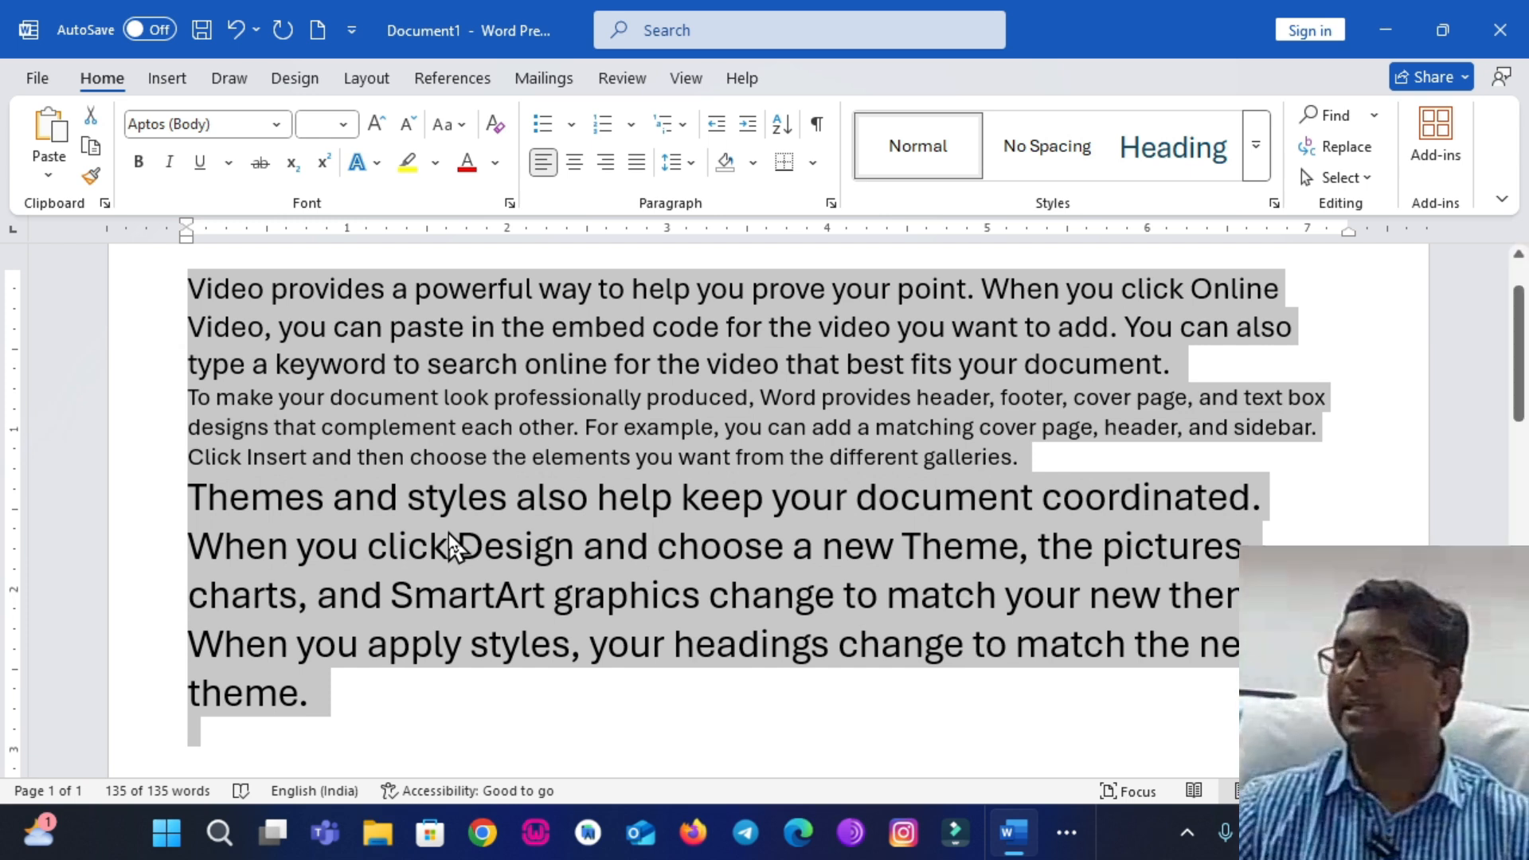
Insert an empty line above the first paragraph and raise its font size one point at a time to 19.
scroll(205, 426, up, 2)
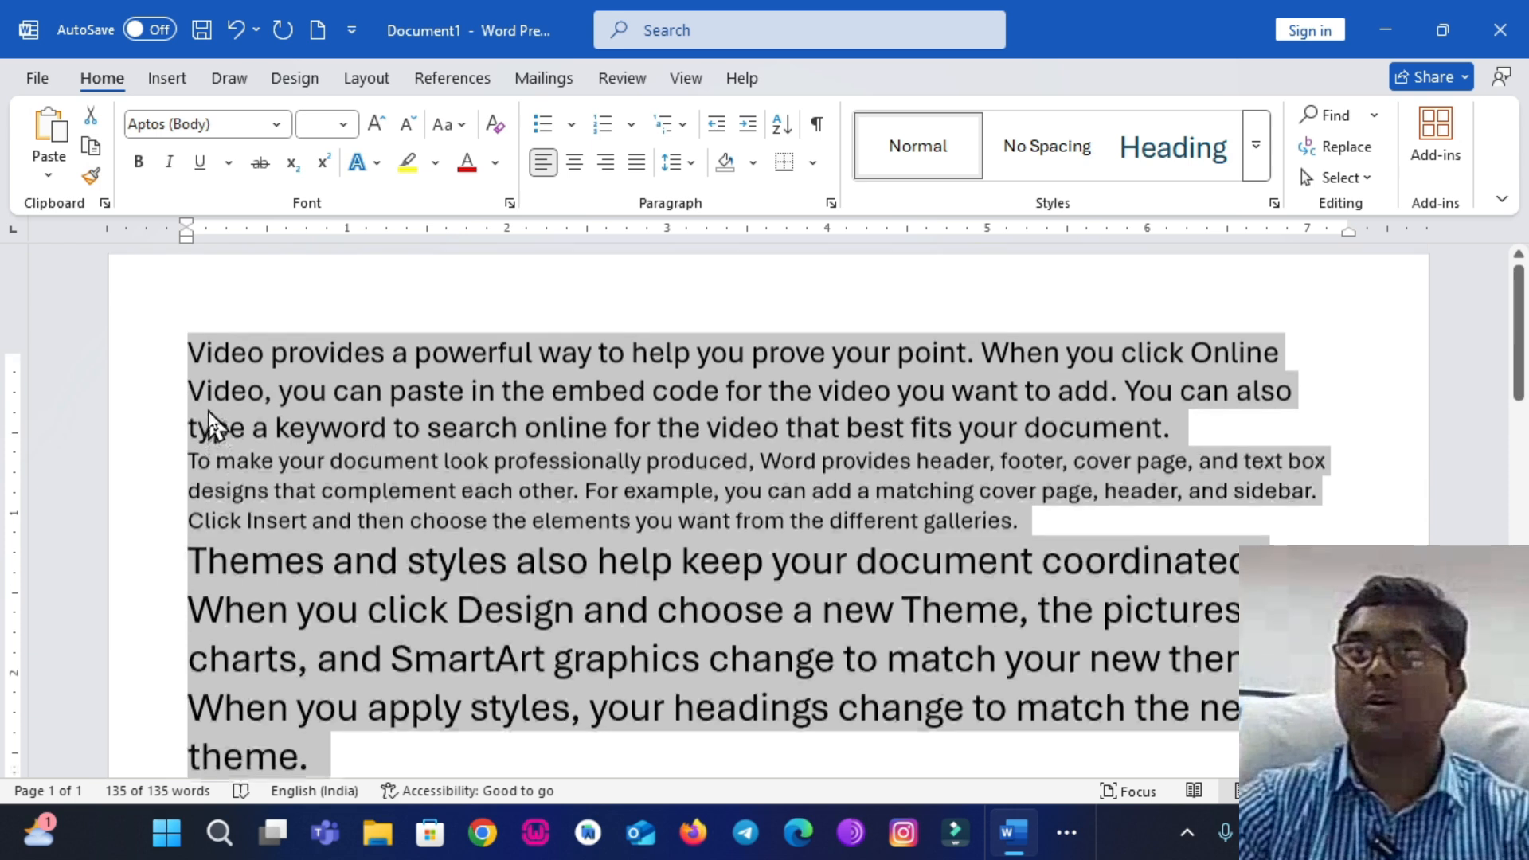
click(201, 368)
key(Return)
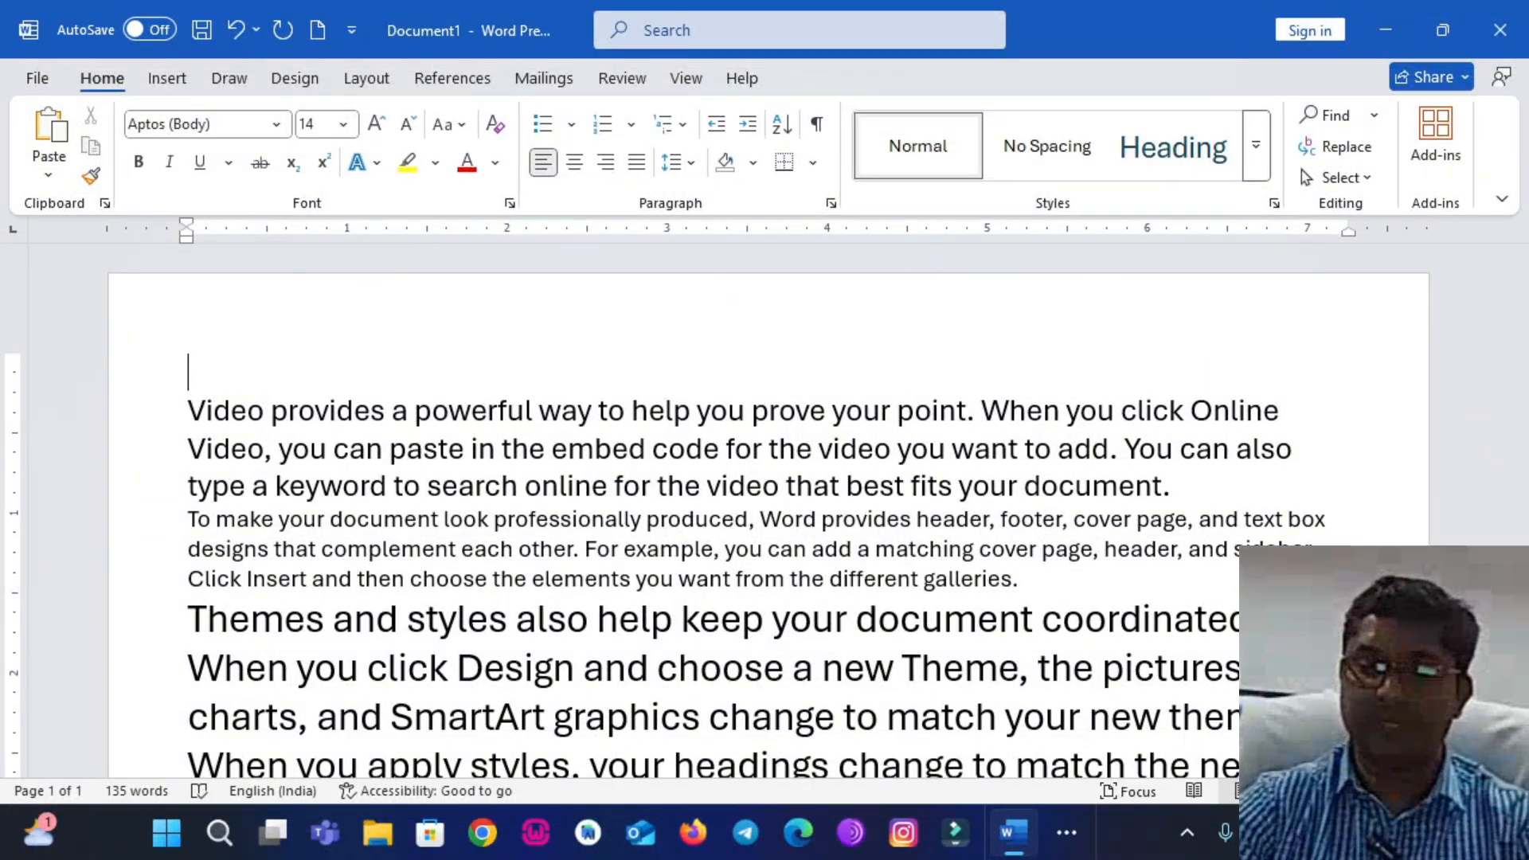
key(ctrl+])
key(ctrl+])
key(ctrl+])
key(ctrl+])
key(ctrl+])
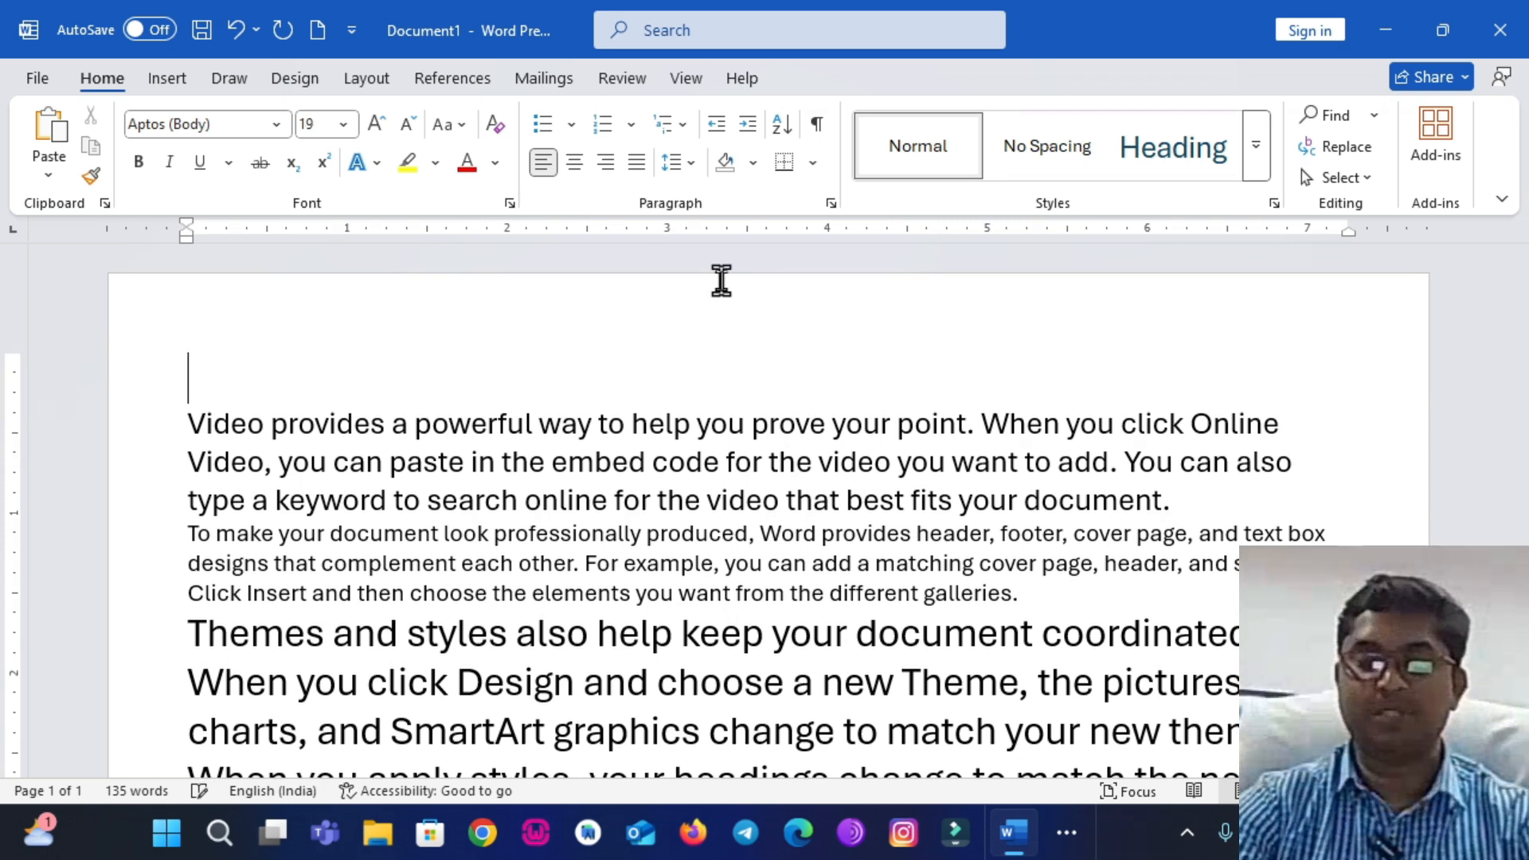
Write "Ctrl+], ctrl+[" on the empty line above the first paragraph.
text(ctl)
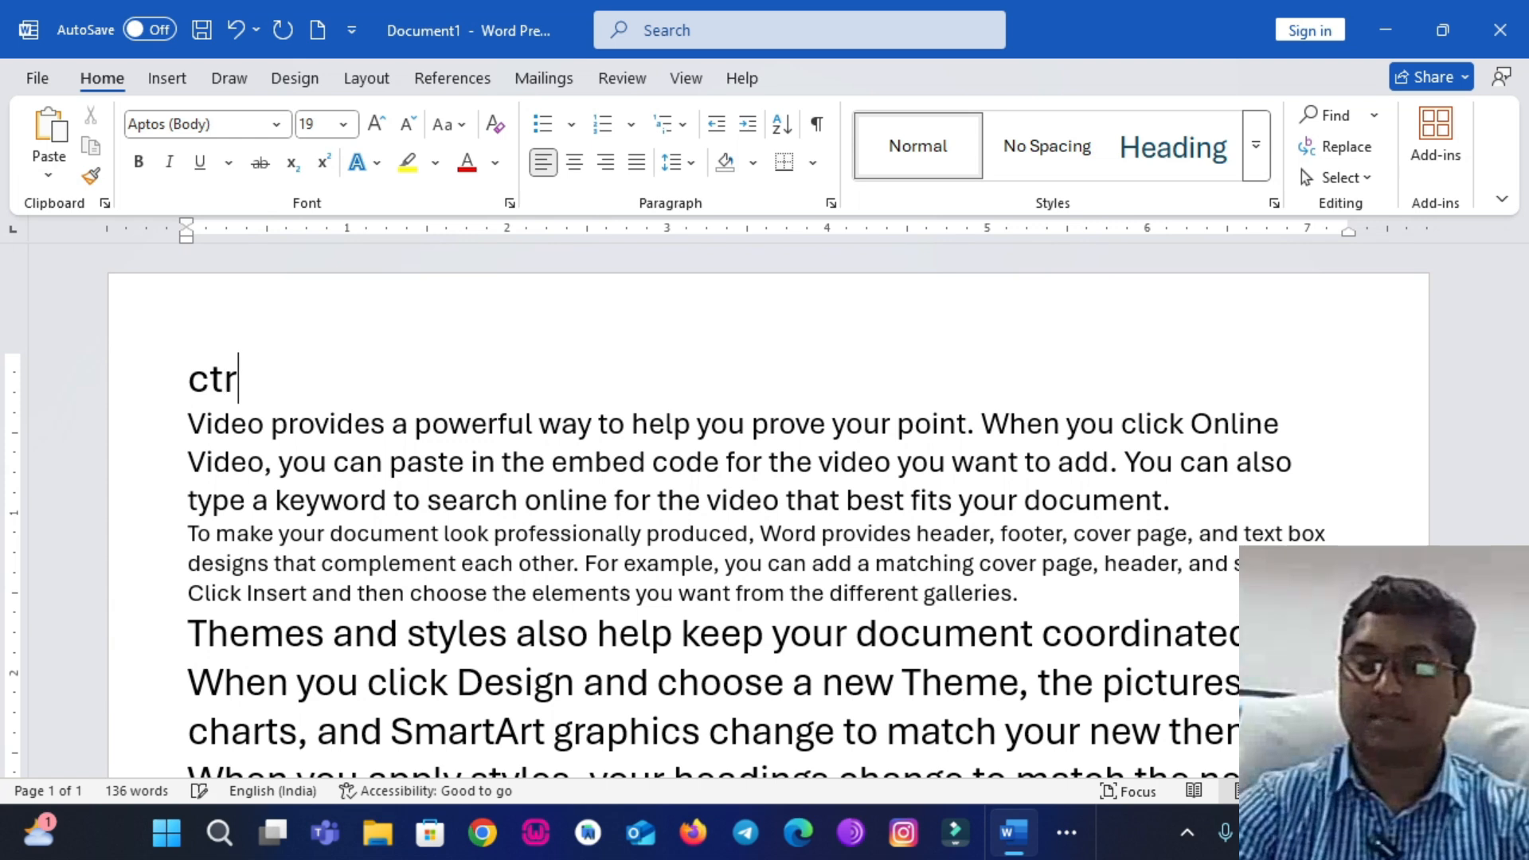
text(])
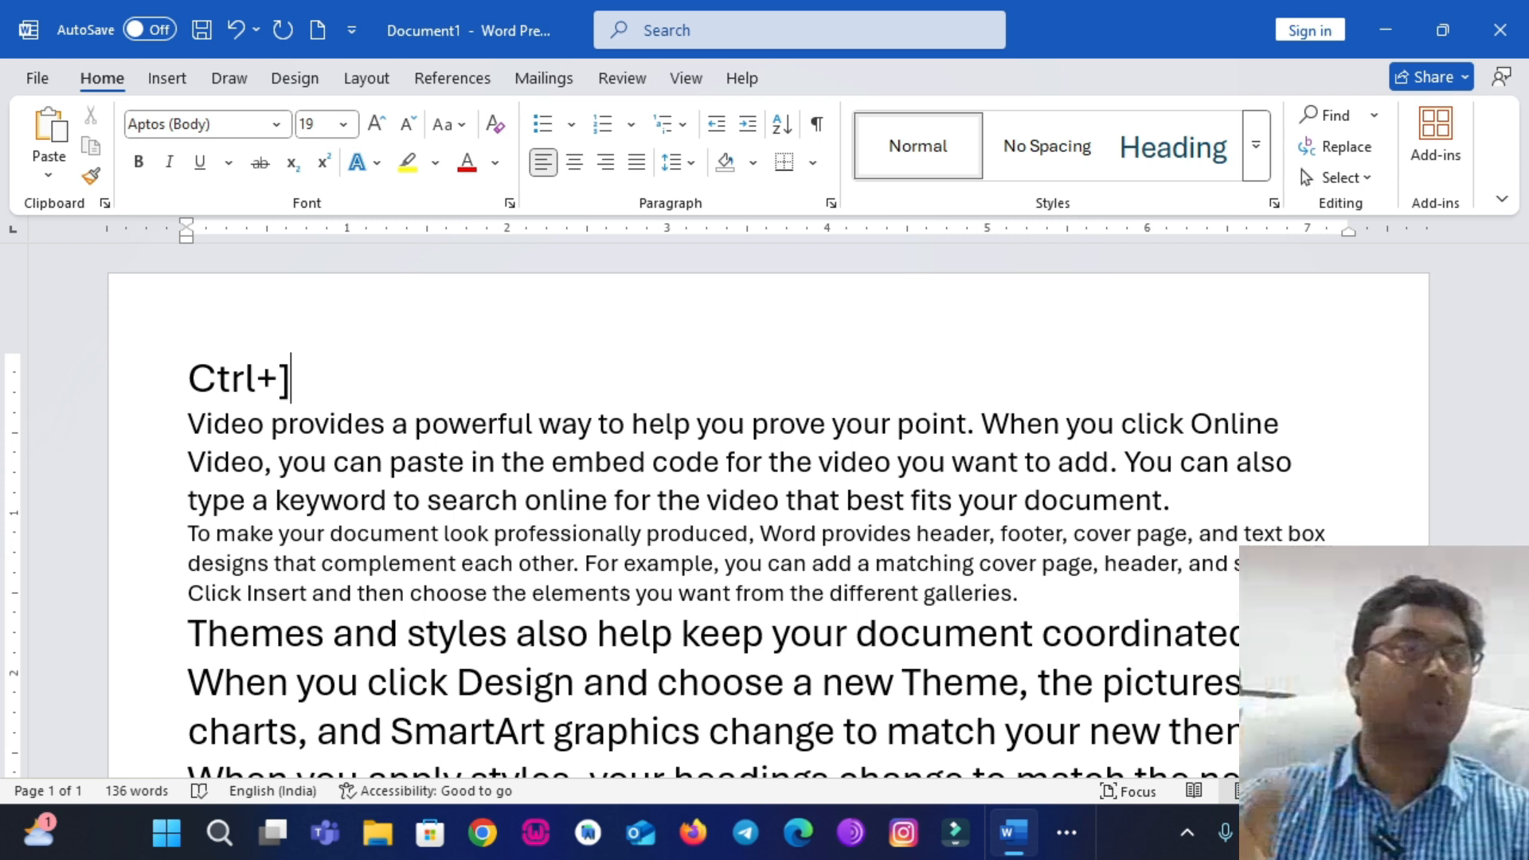
text(, ctrl)
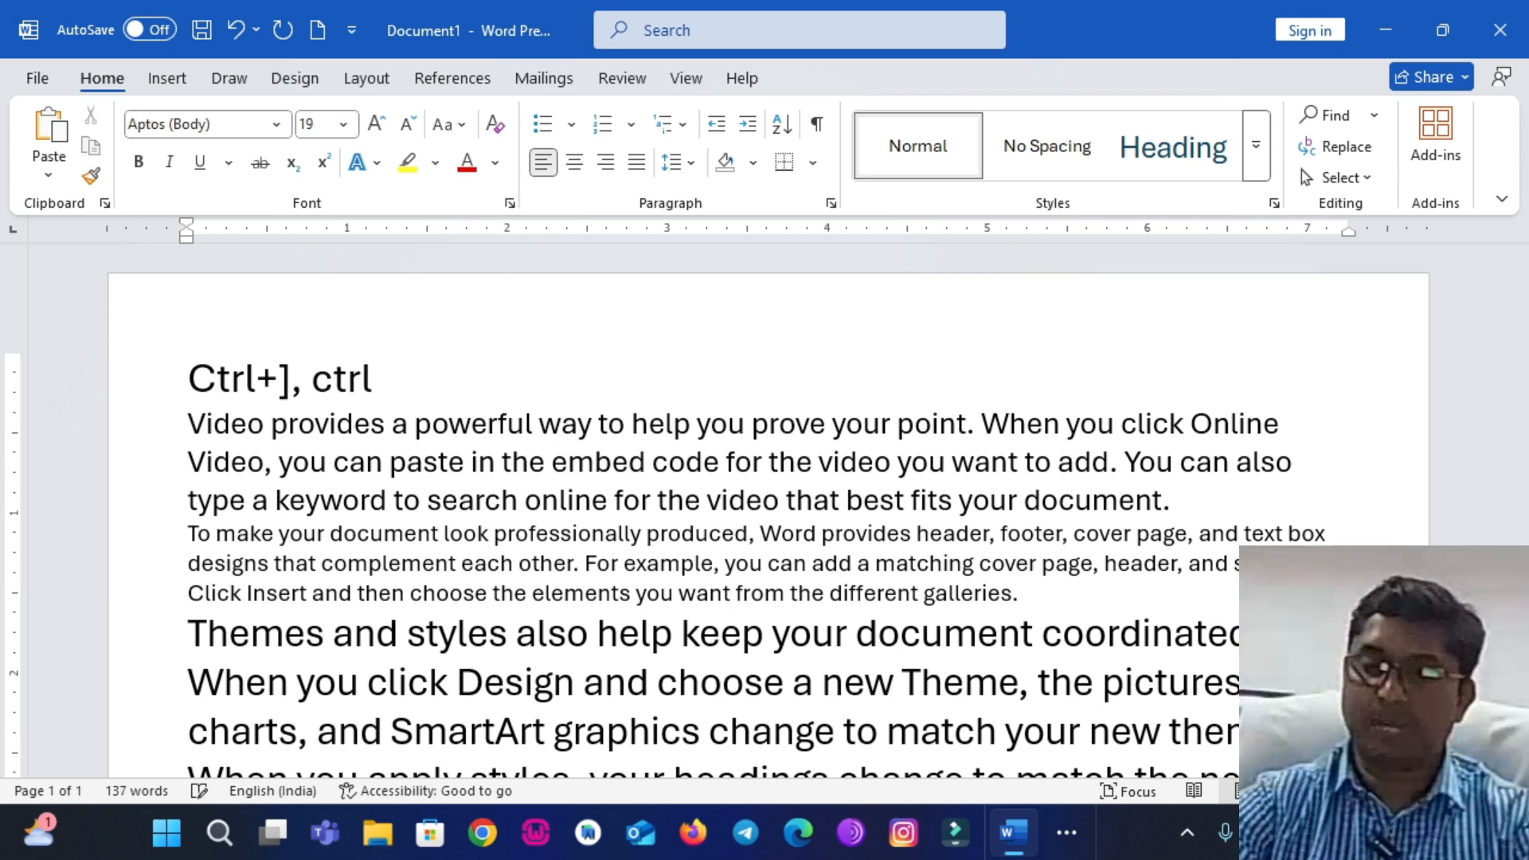
text(+[)
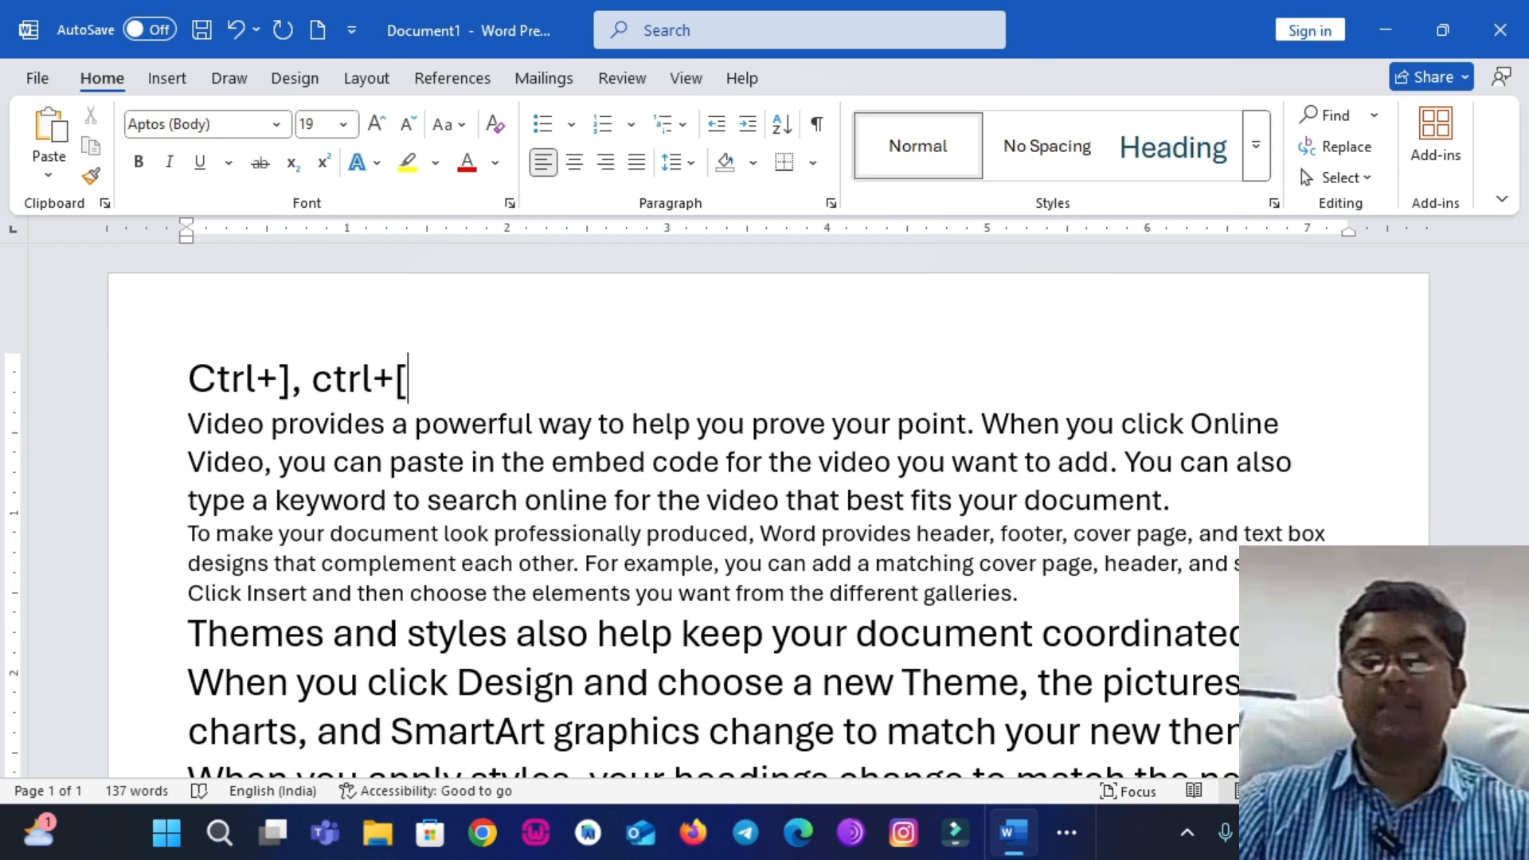
Enlarge the font of the three sample paragraphs point by point, then reduce it point by point to slightly below the starting sizes.
click(189, 422)
drag(208, 422, 741, 609)
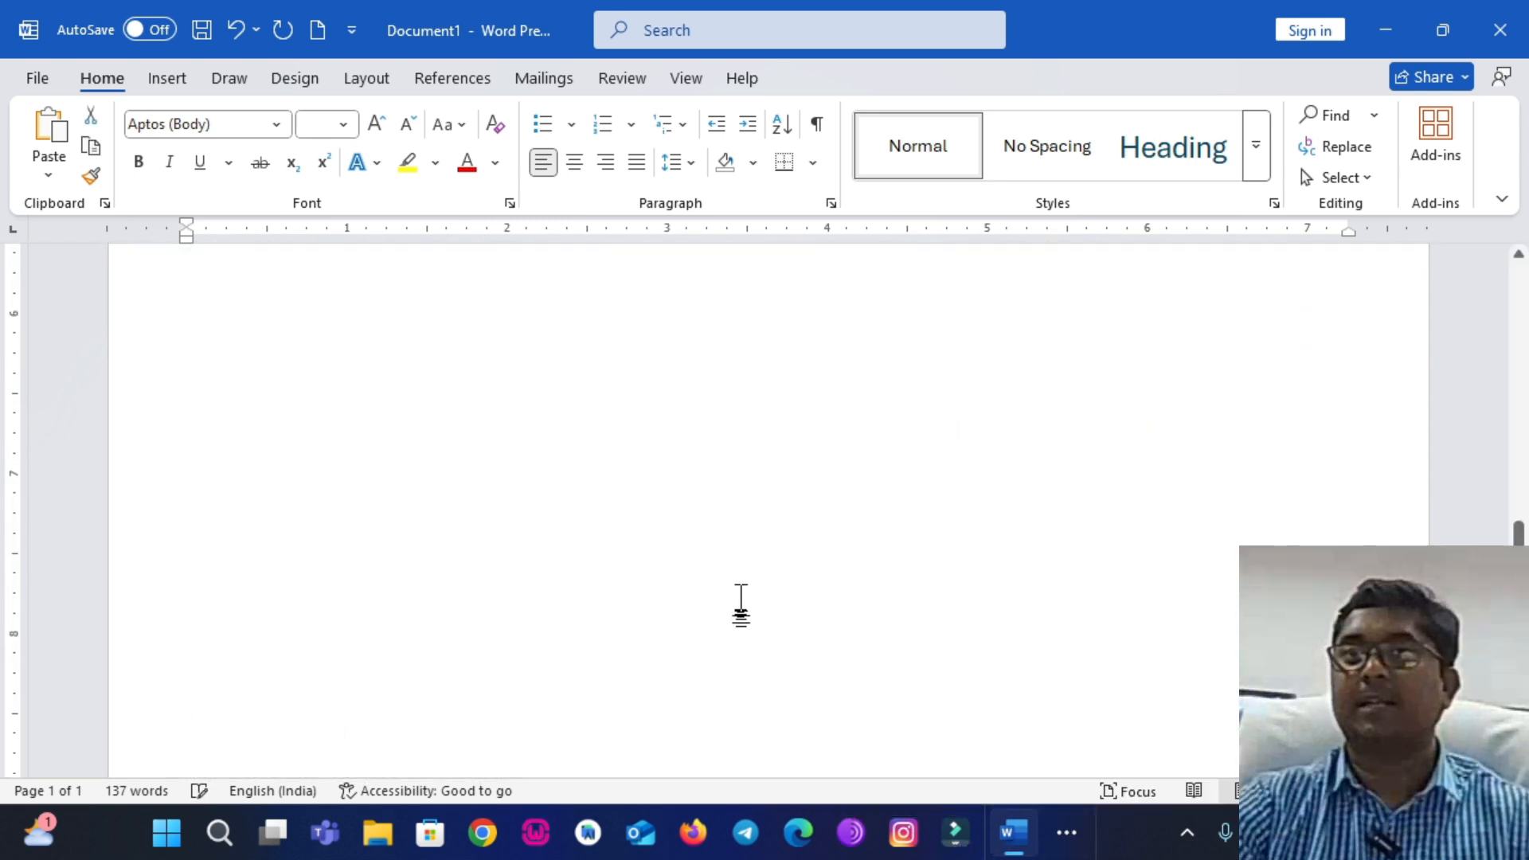
scroll(740, 609, up, 8)
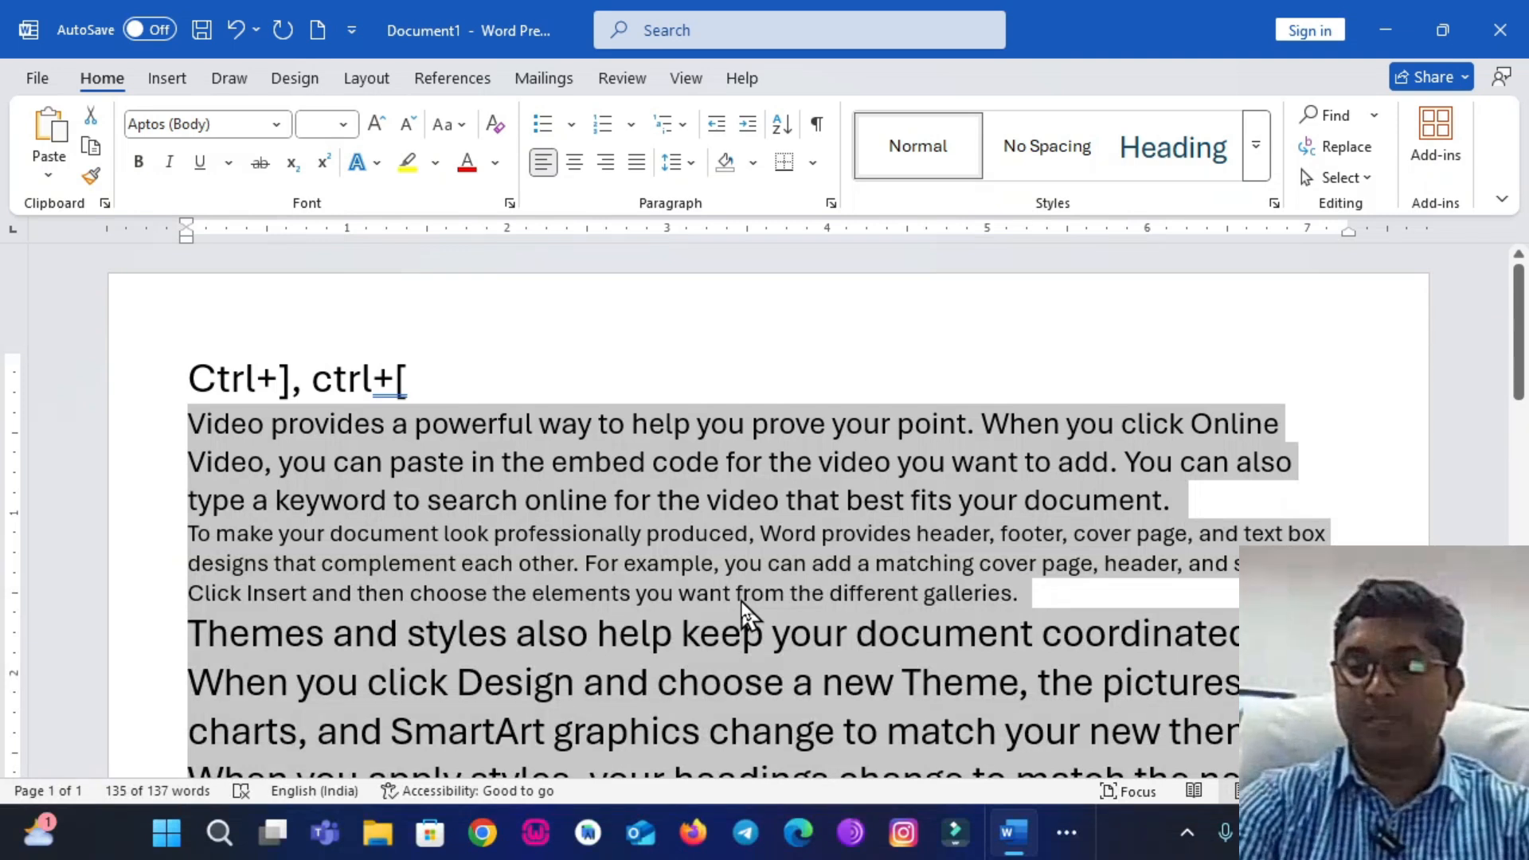
key(ctrl+bracketright)
key(ctrl+bracketright)
key(ctrl+bracketright)
key(ctrl+bracketright)
key(ctrl+bracketright)
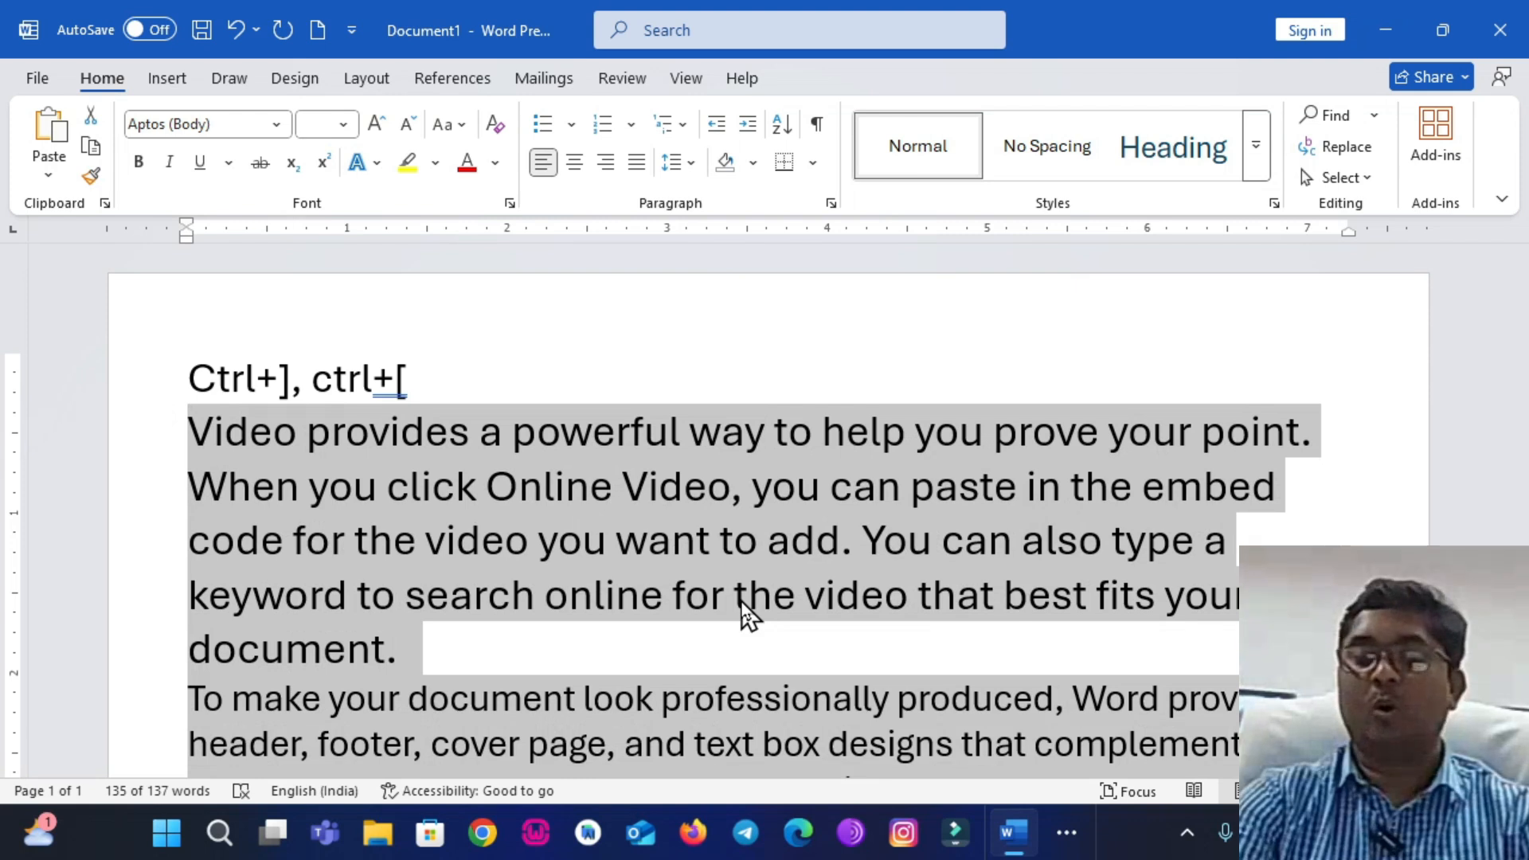
key(ctrl+bracketleft)
key(ctrl+bracketleft)
key(ctrl+bracketleft)
key(ctrl+bracketleft)
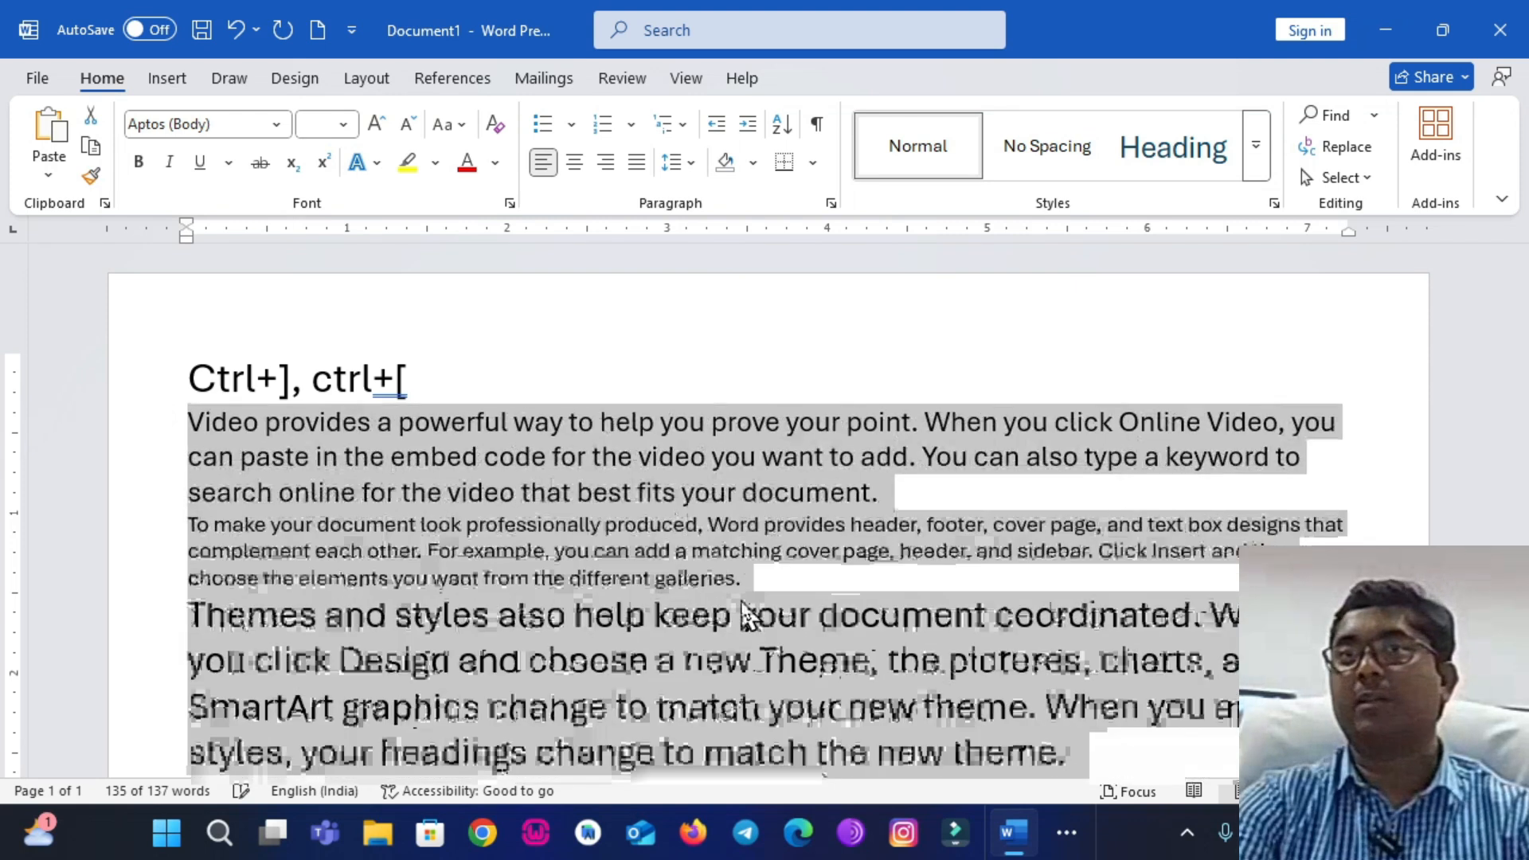
key(ctrl+bracketleft)
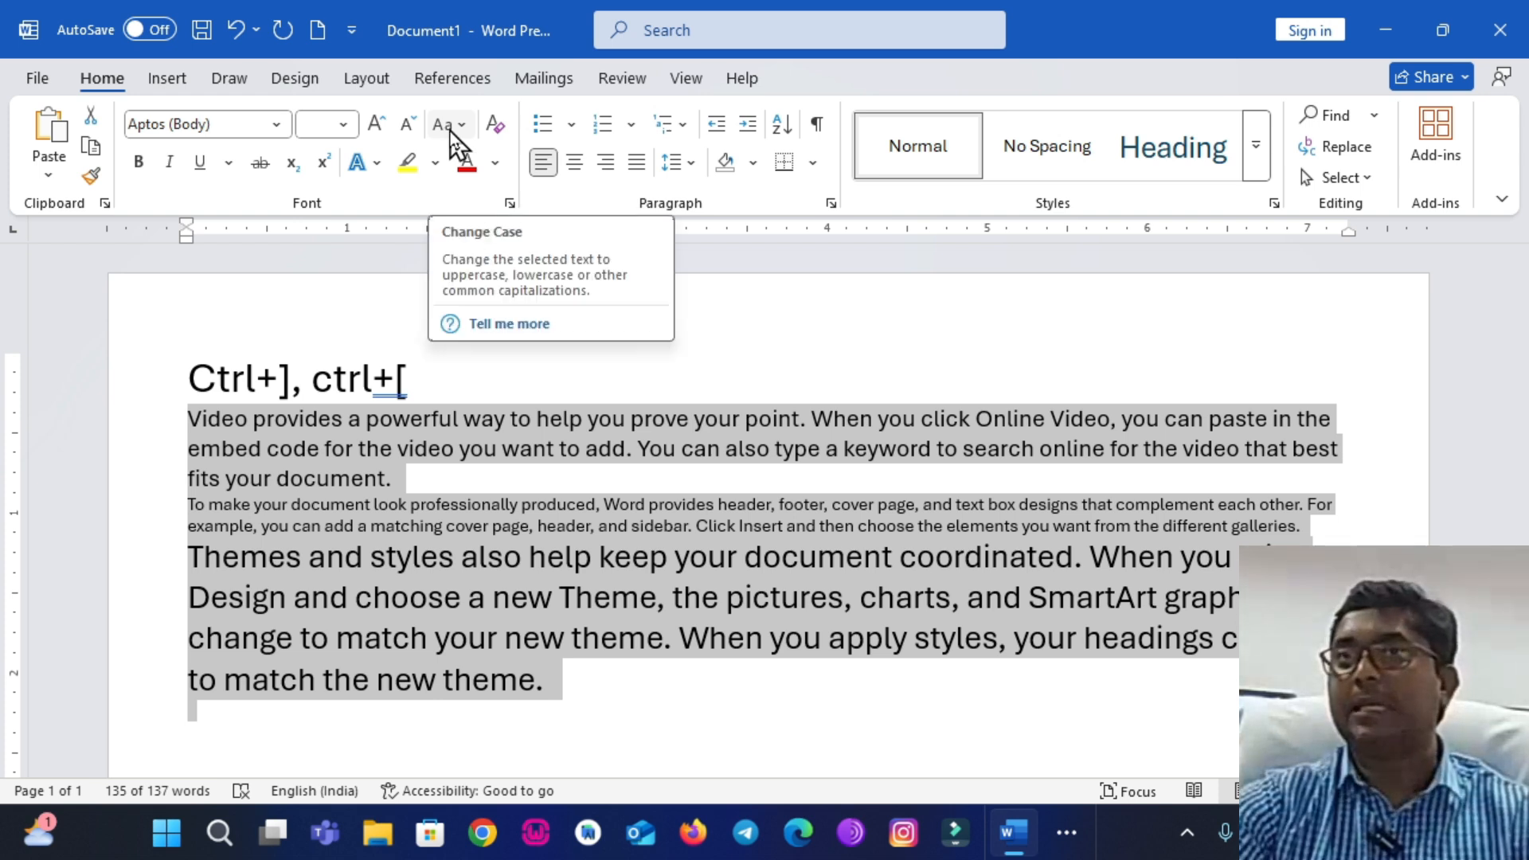
Examine the letter-case options offered by Change Case for the selected paragraphs without applying any.
key(super)
key(super)
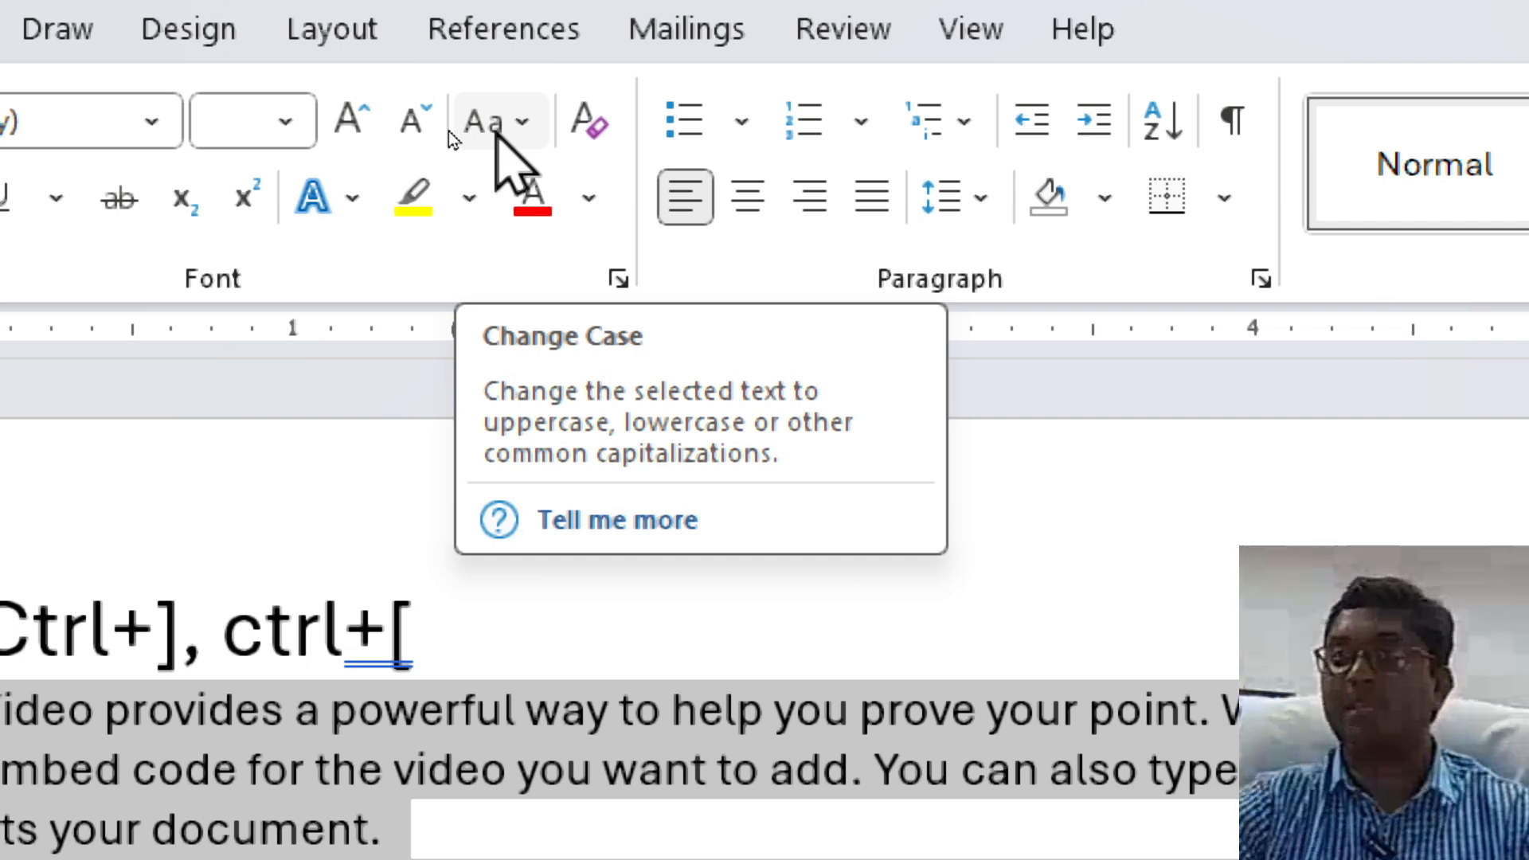
click(465, 134)
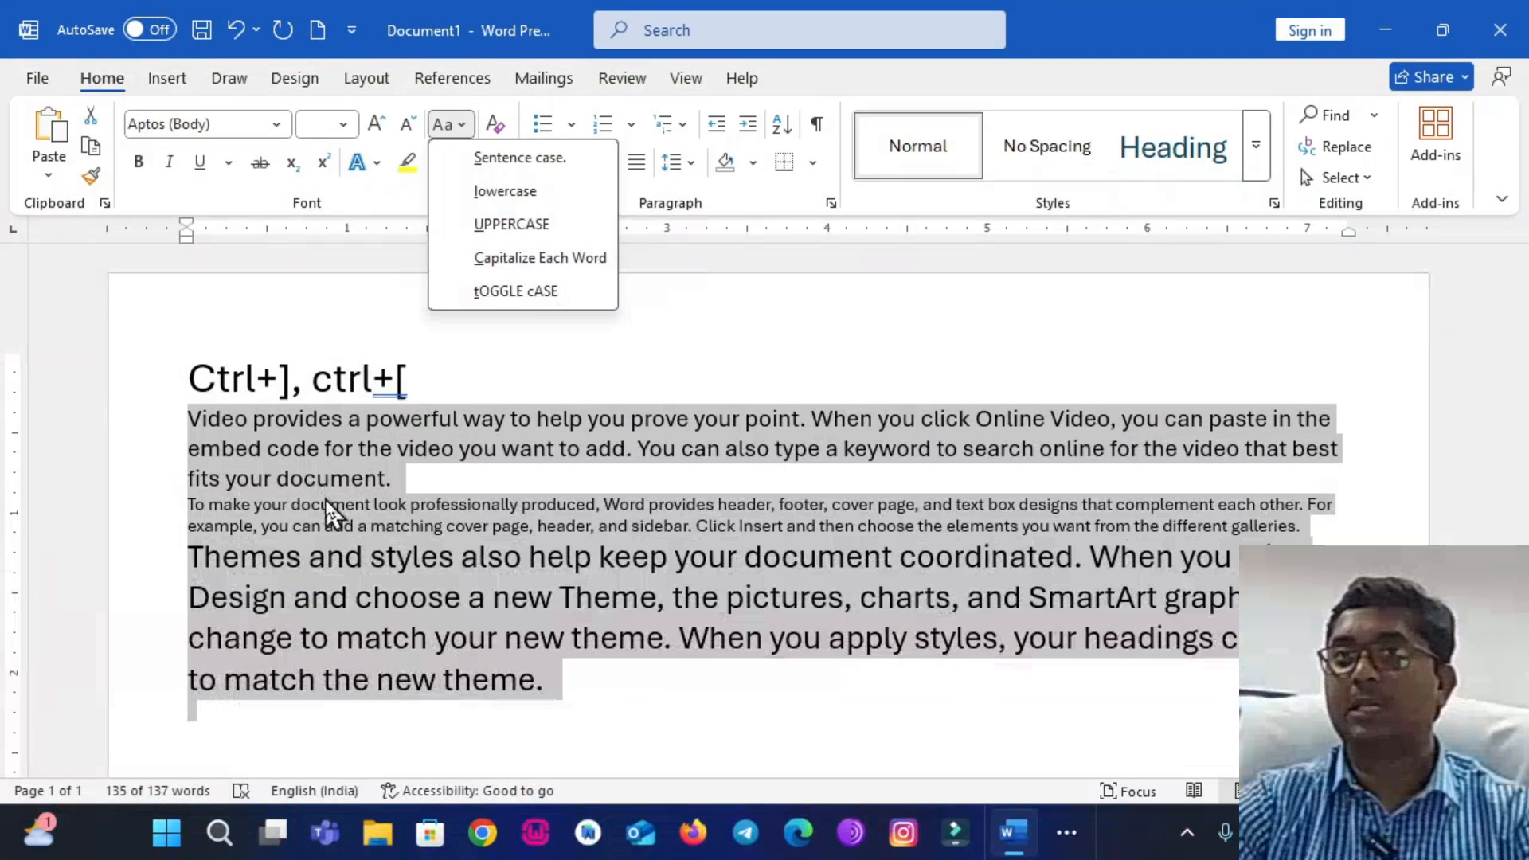
click(318, 500)
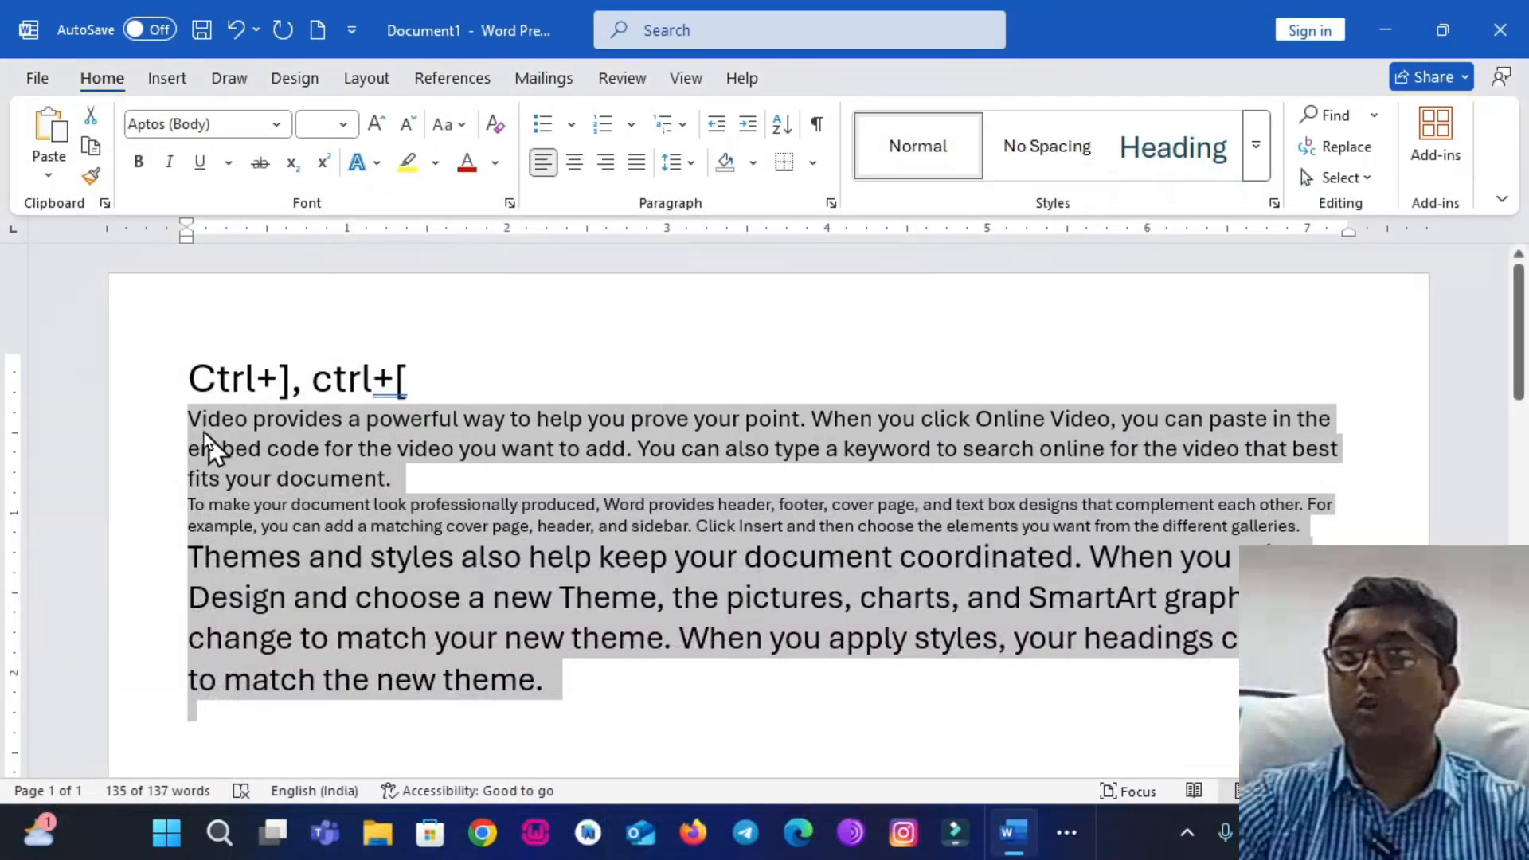
Set the three selected paragraphs to font size 18 and highlight in turn the capital letters starting the first paragraph's first two sentences.
click(342, 124)
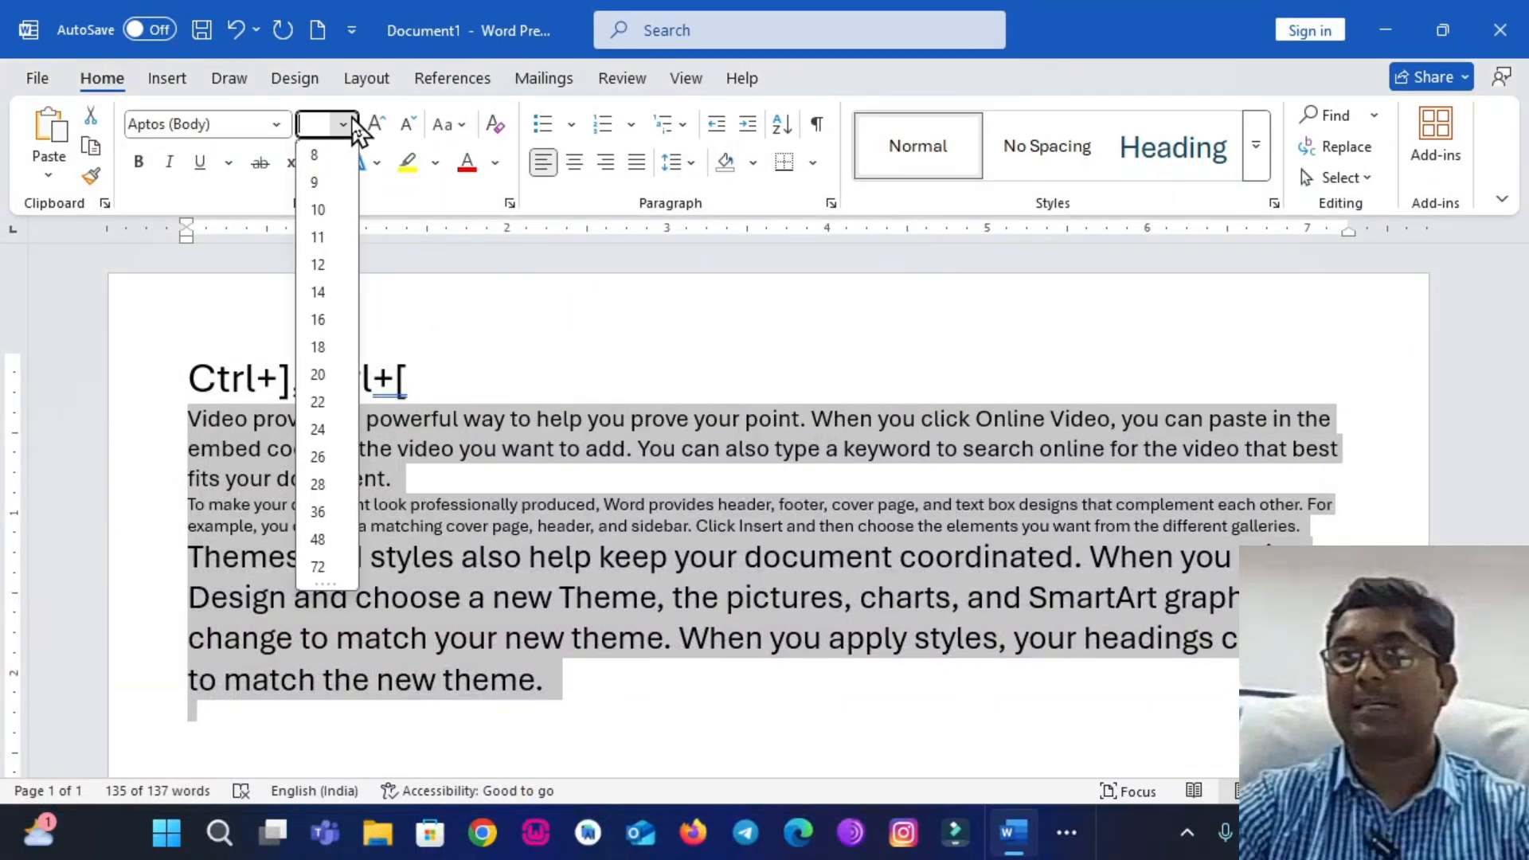
click(323, 350)
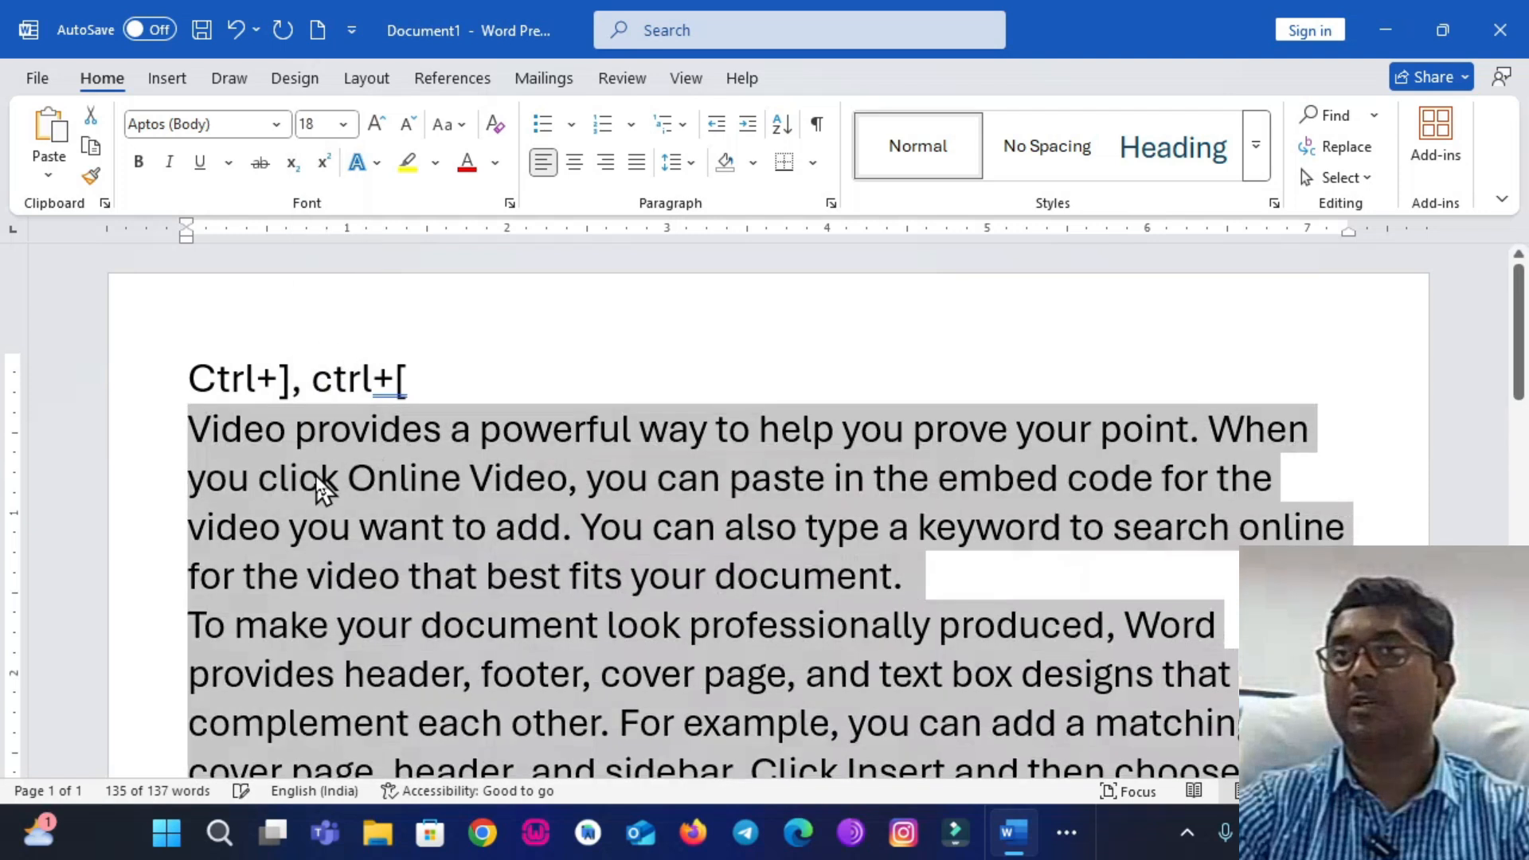
click(320, 481)
drag(194, 423, 208, 427)
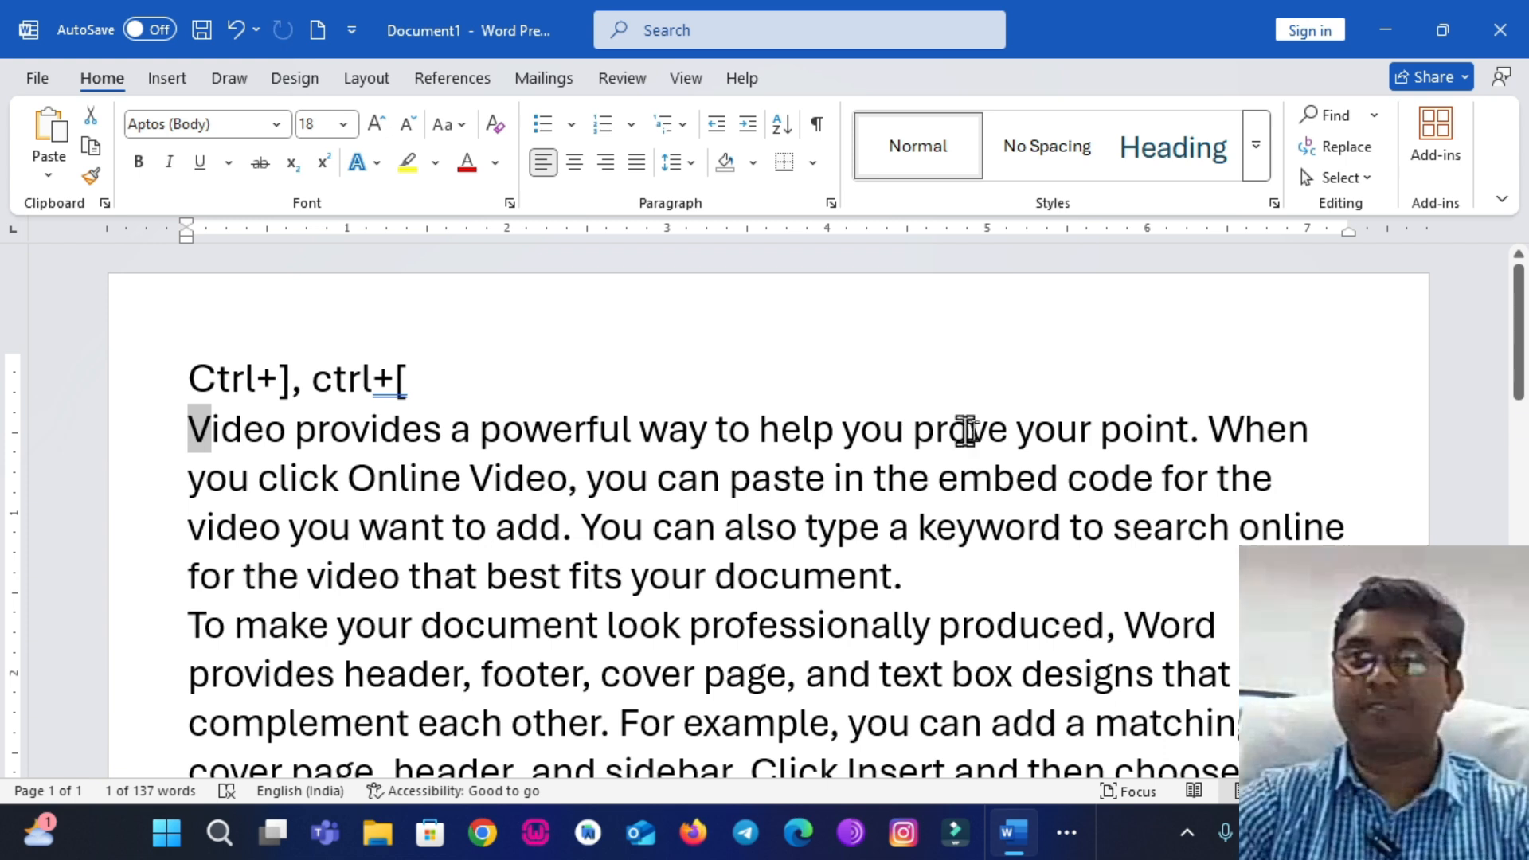
drag(1203, 434, 1244, 430)
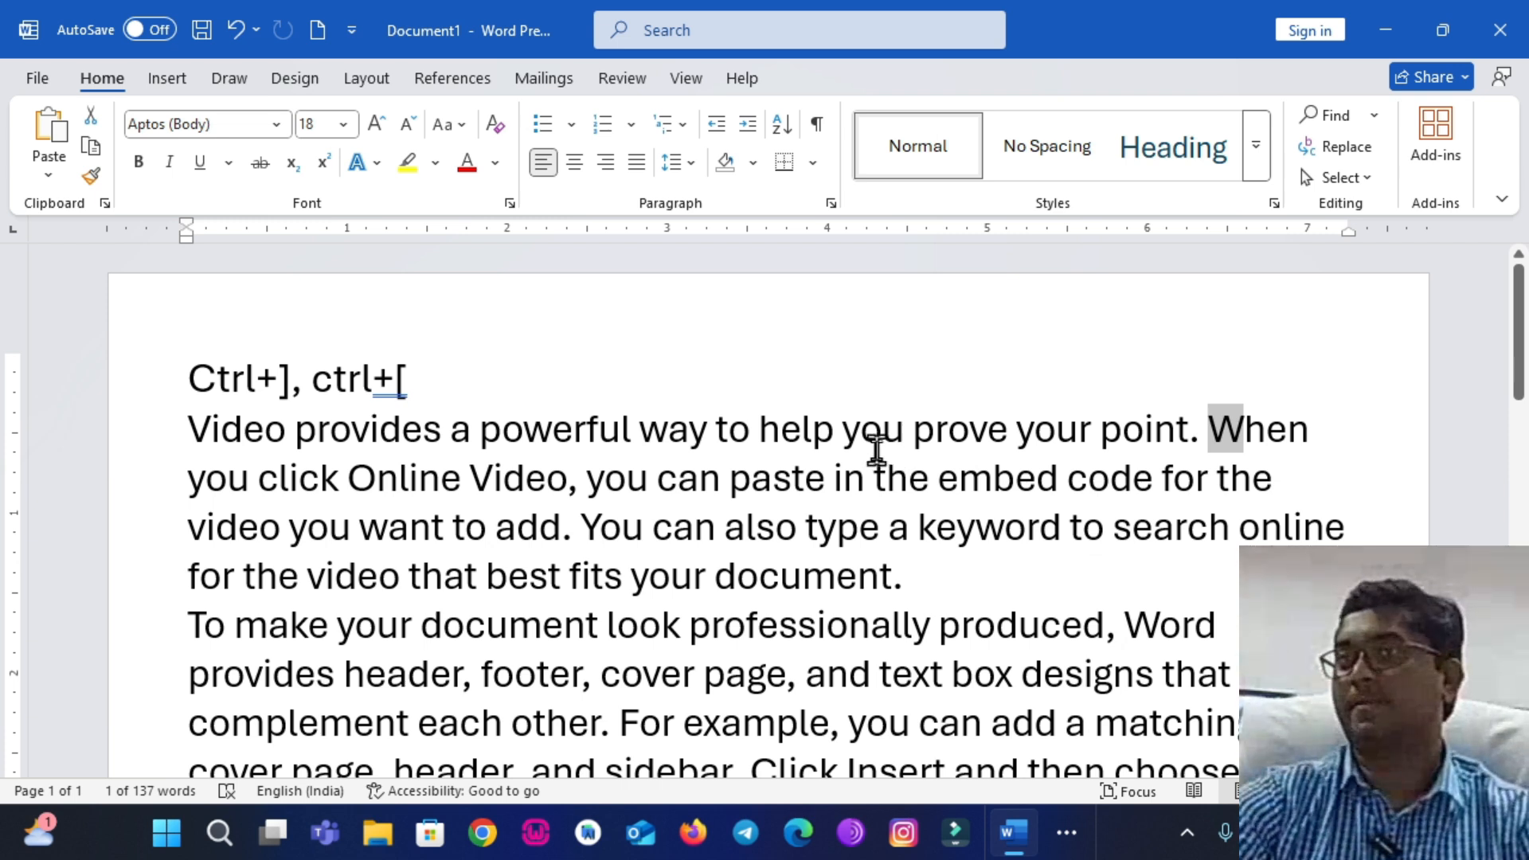
Add the sample text "Asdf asdf sfg sdfg. Ert" on the empty line after the last paragraph, letting AutoCorrect capitalize each sentence start.
scroll(873, 443, down, 10)
click(478, 345)
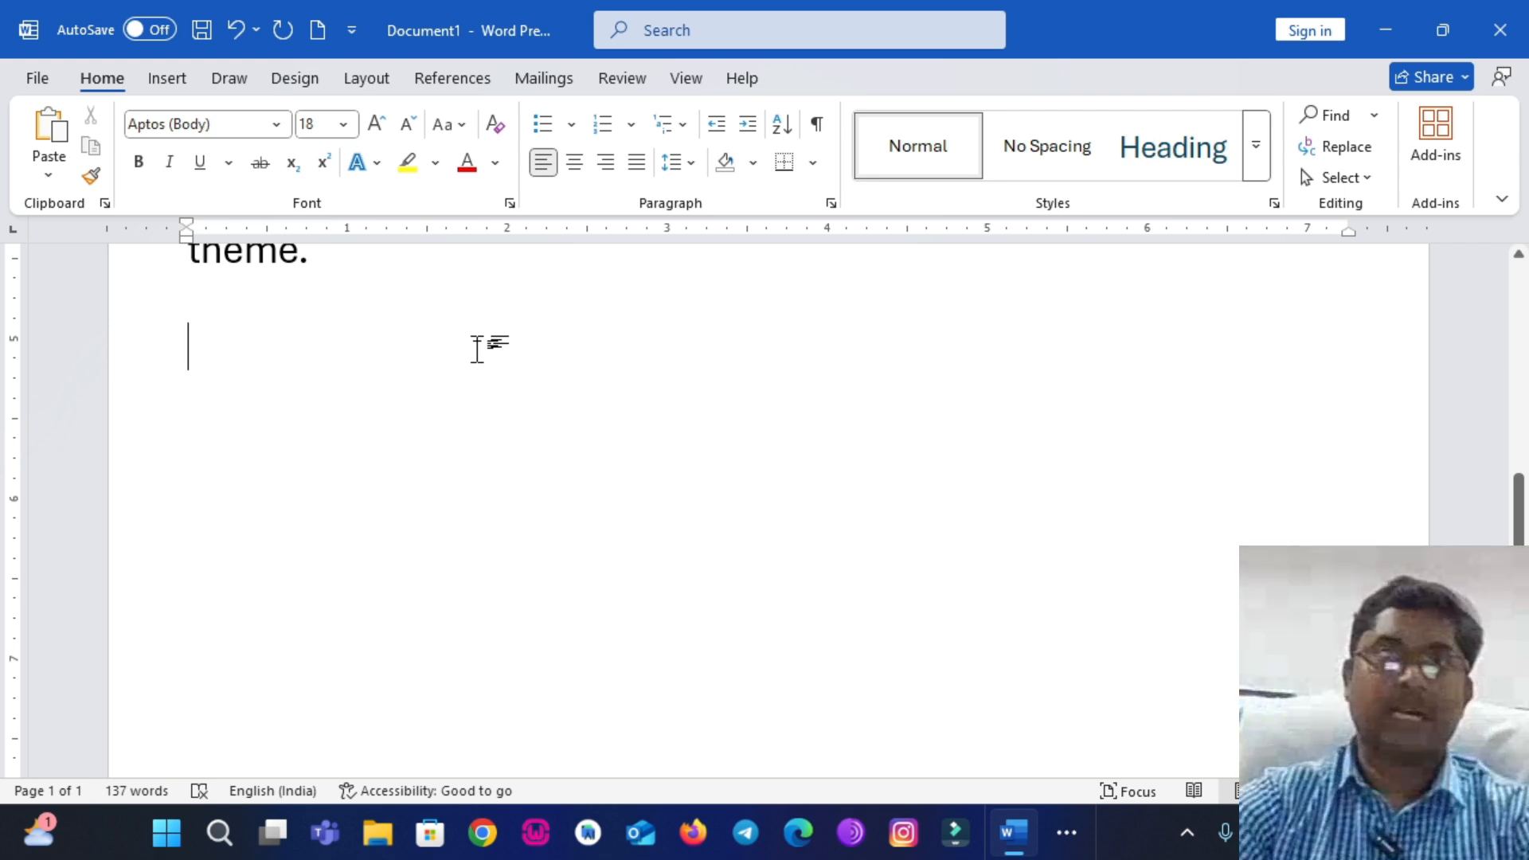
text(asd)
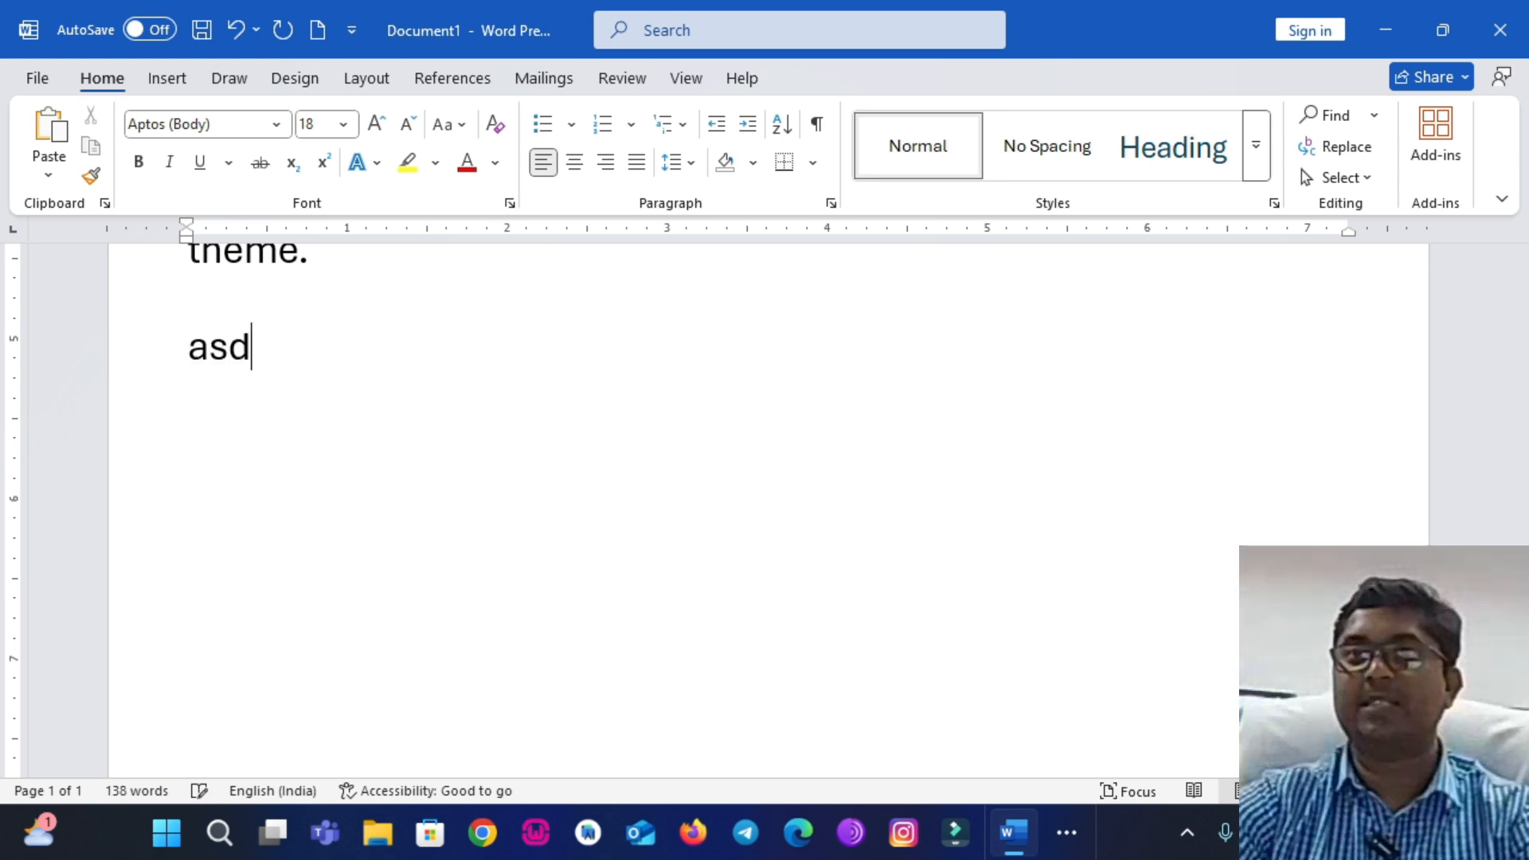
text(f)
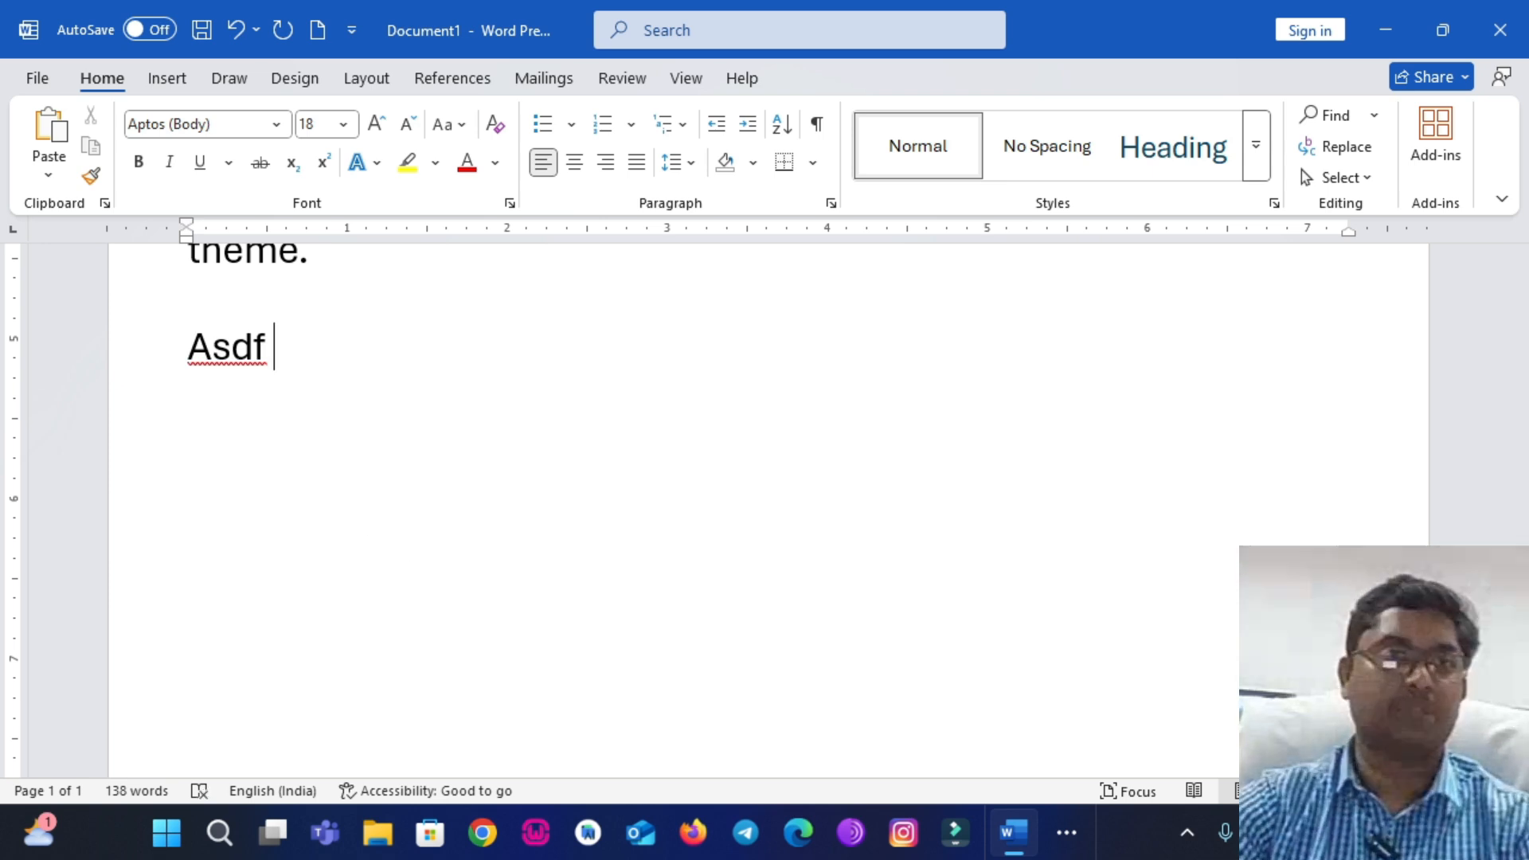
text( asdf s)
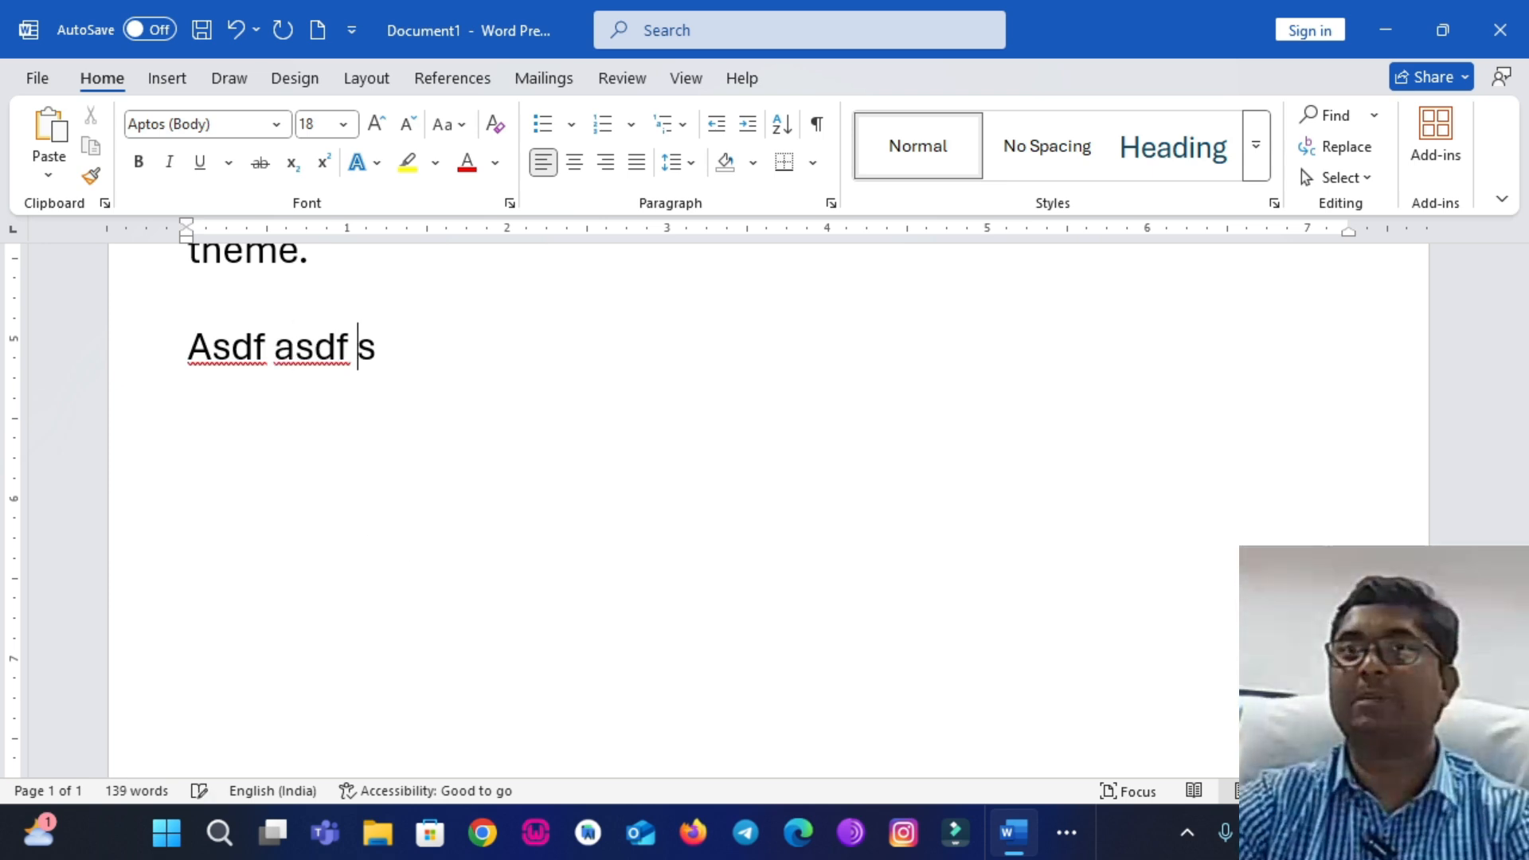
text(fg sdfg)
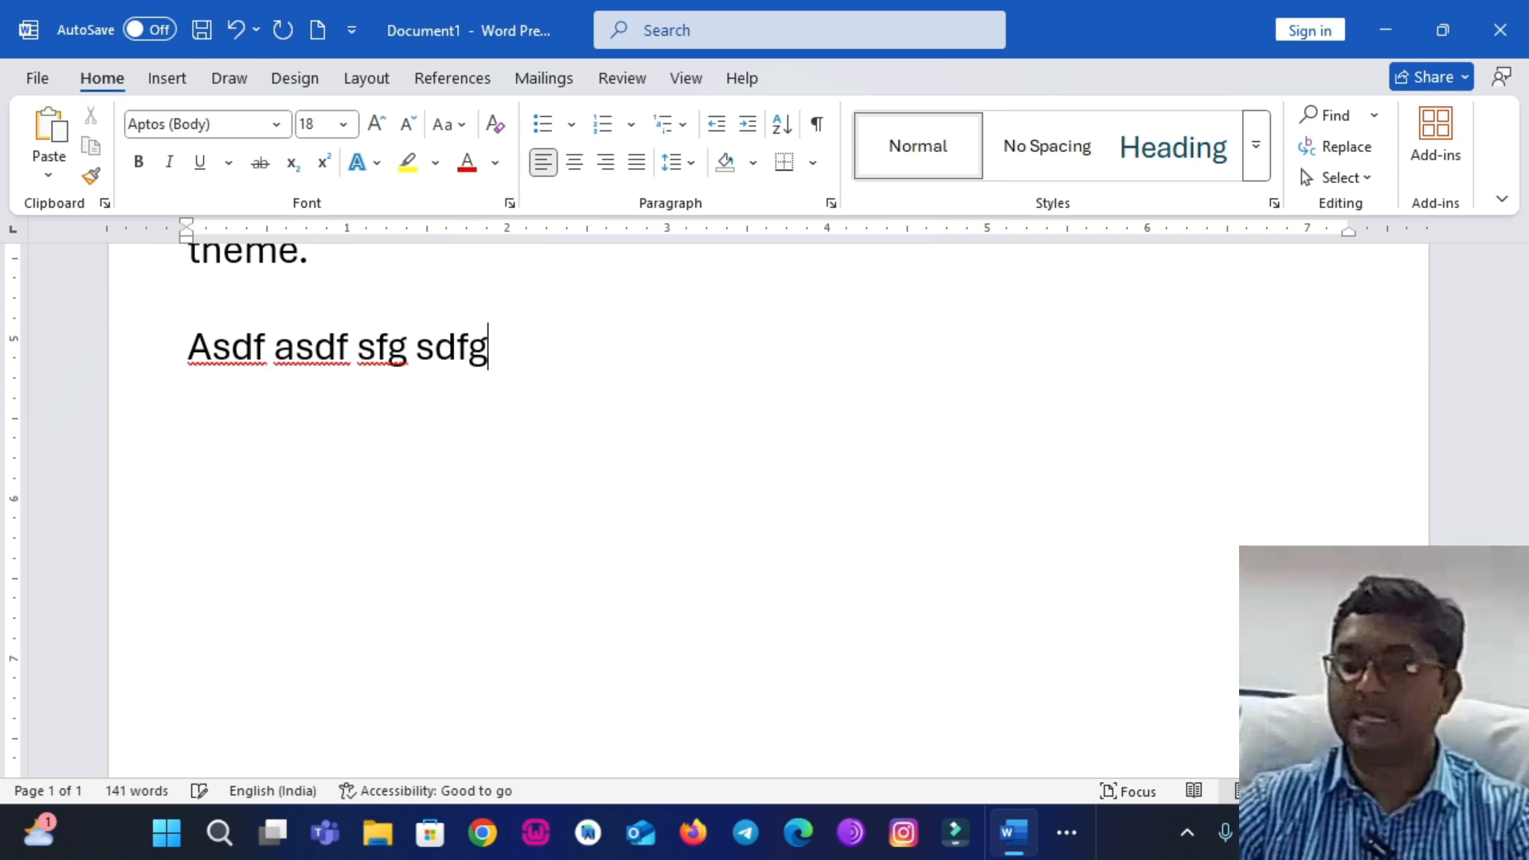
text(.)
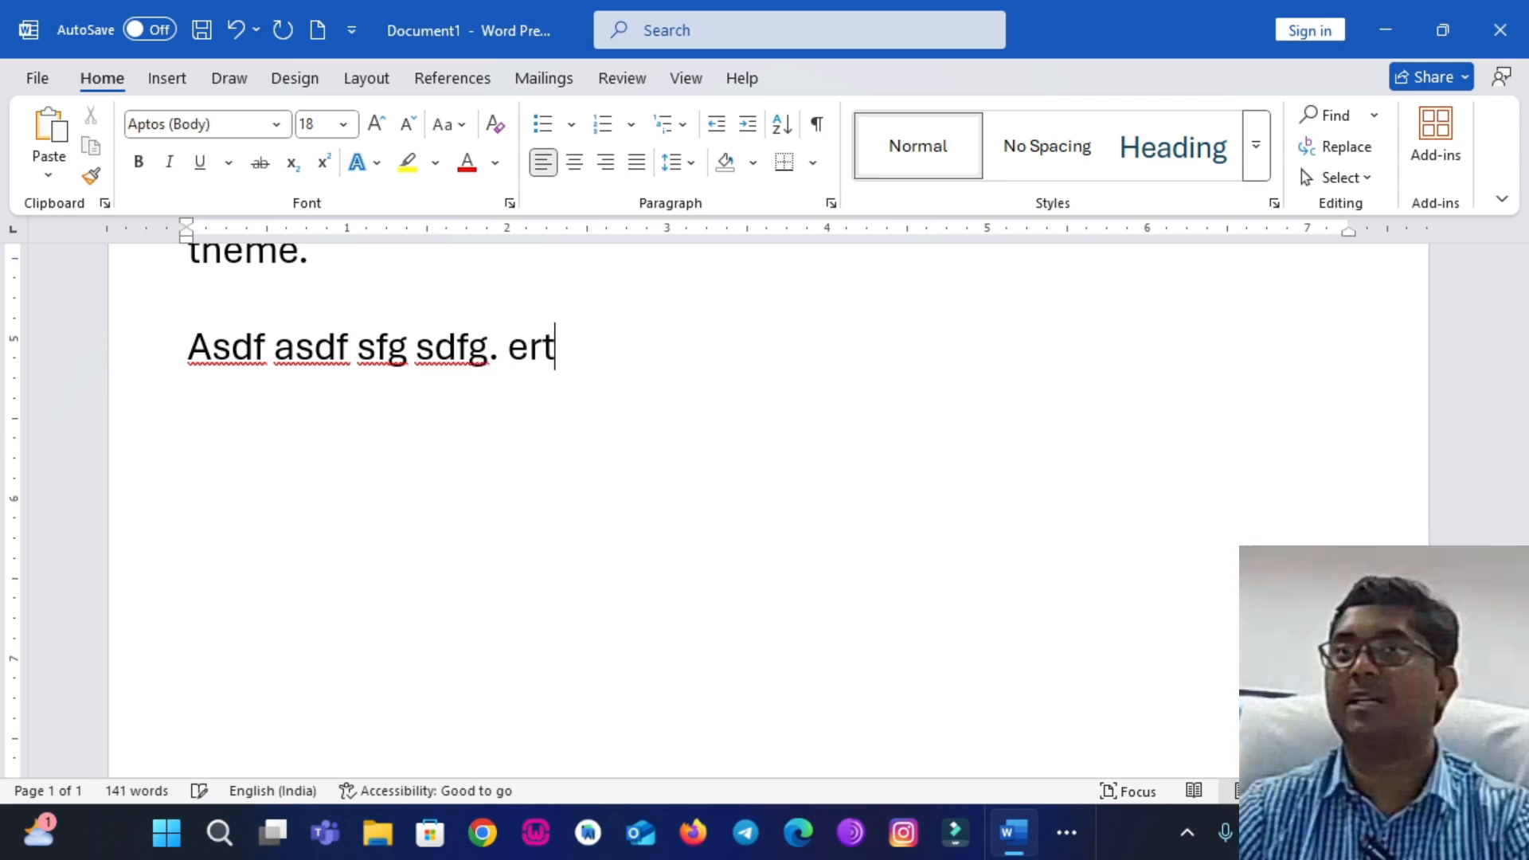
text( ert)
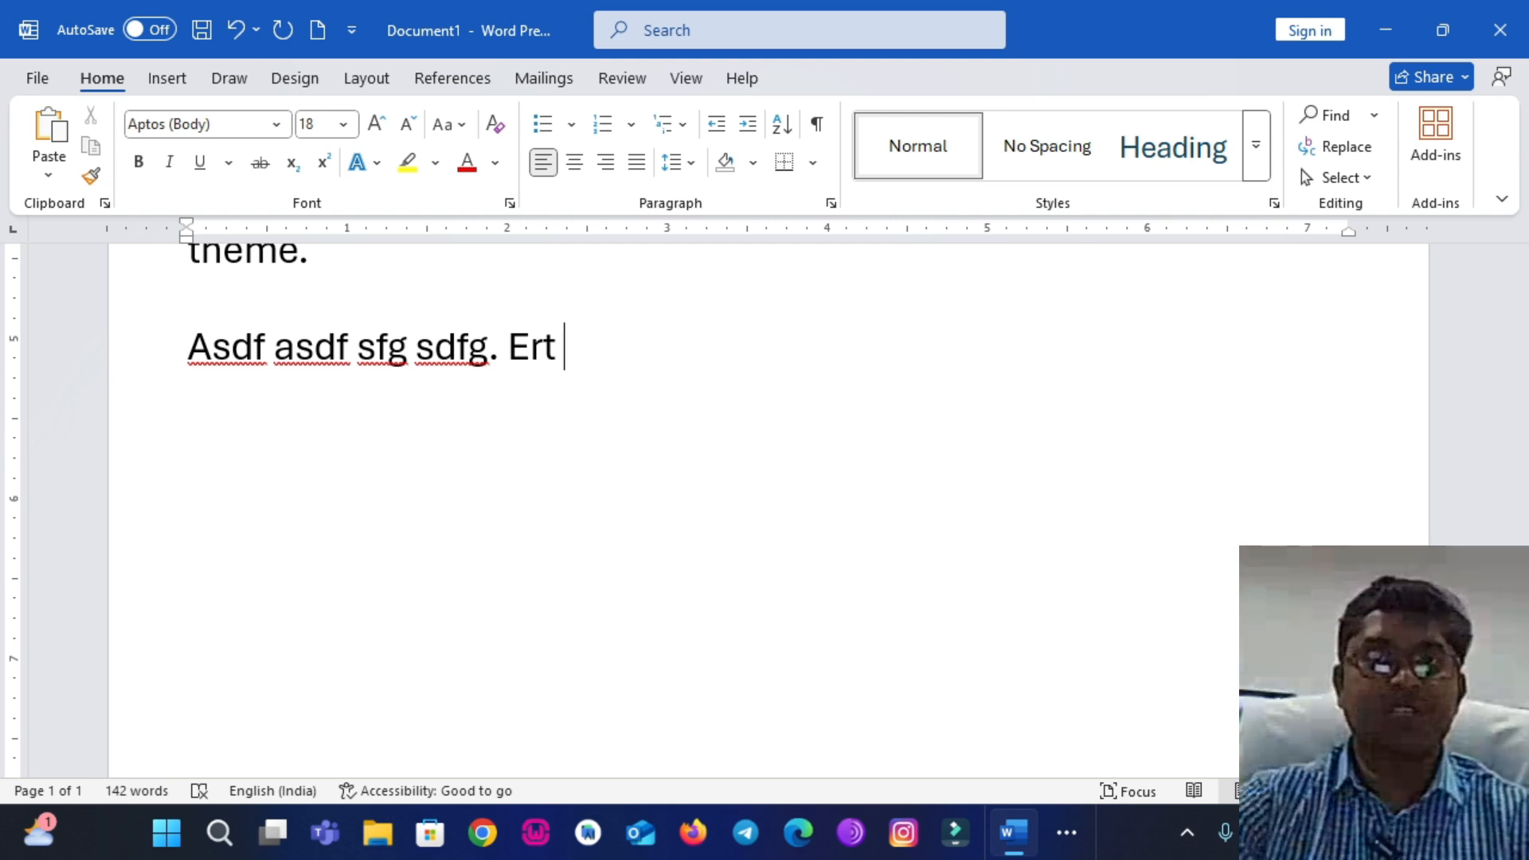
Change the case of the first paragraph, beginning "Video provides", to lowercase and then to UPPERCASE.
scroll(558, 430, up, 1)
scroll(557, 430, up, 5)
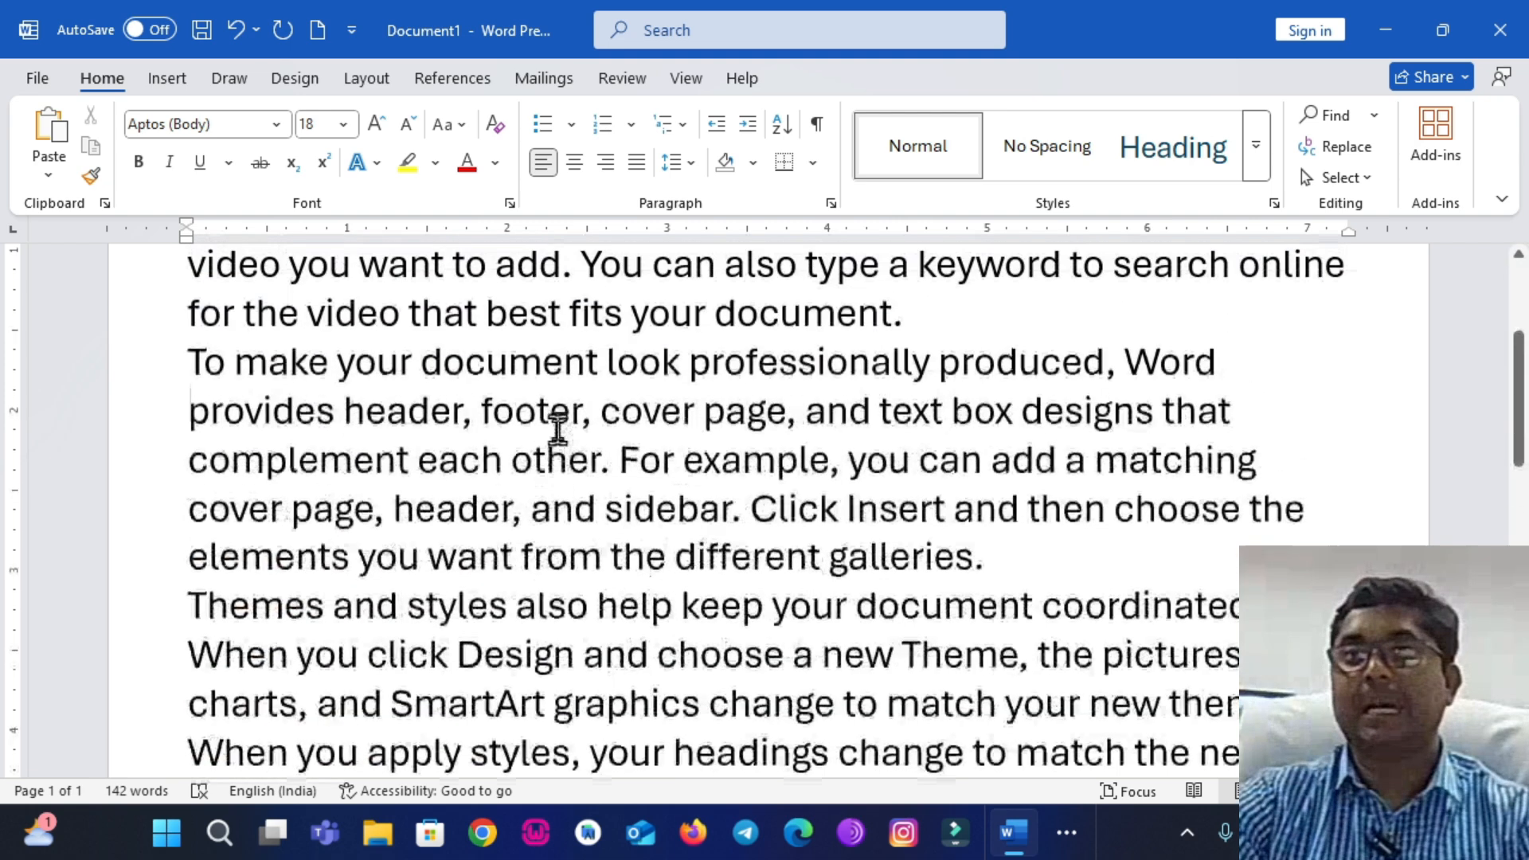
drag(179, 410, 818, 563)
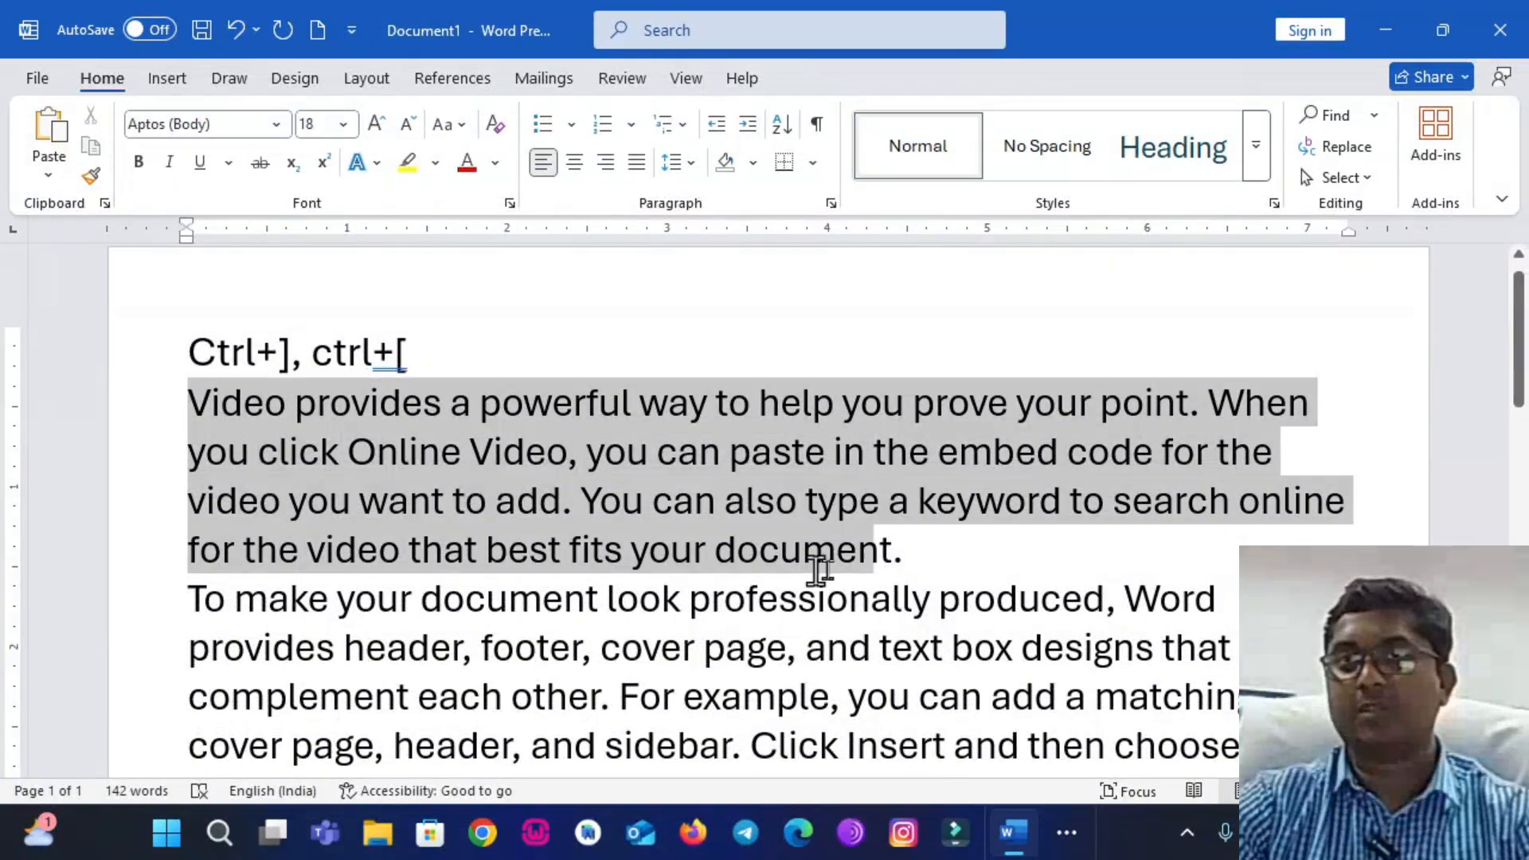
click(461, 128)
click(482, 192)
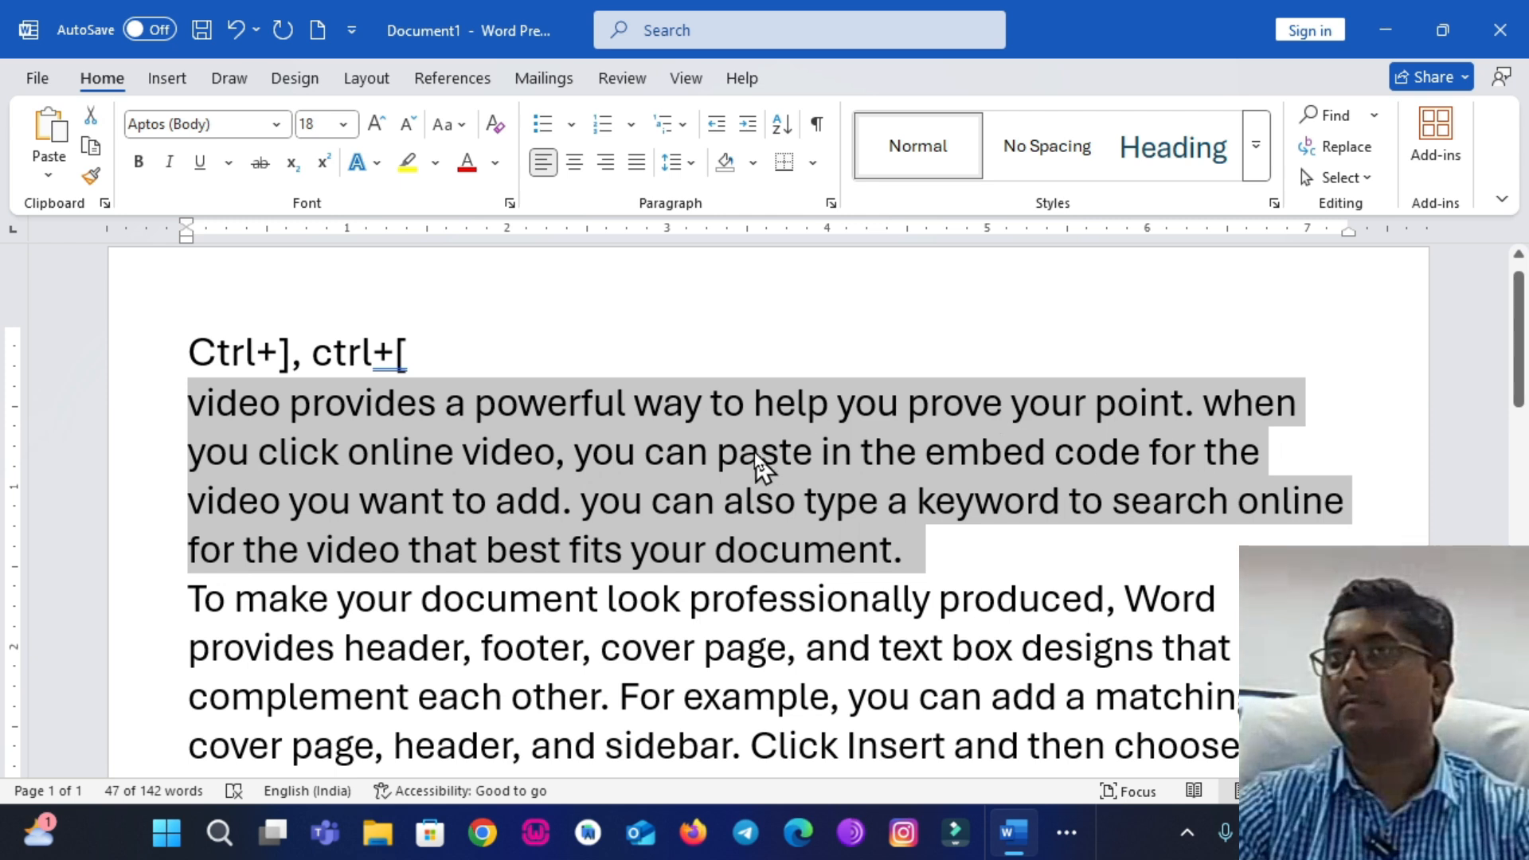
click(465, 125)
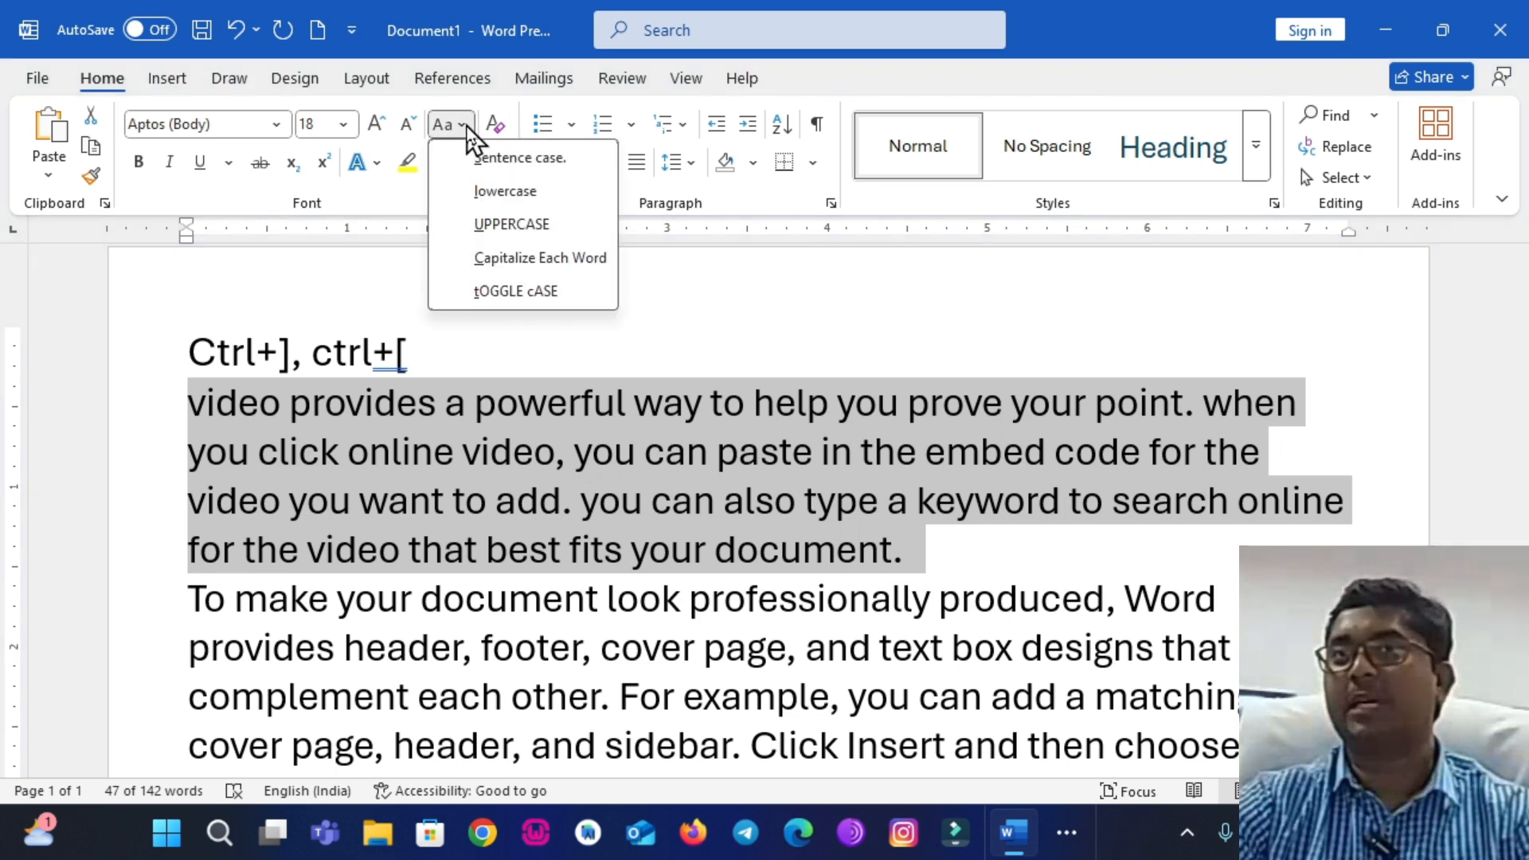
click(519, 225)
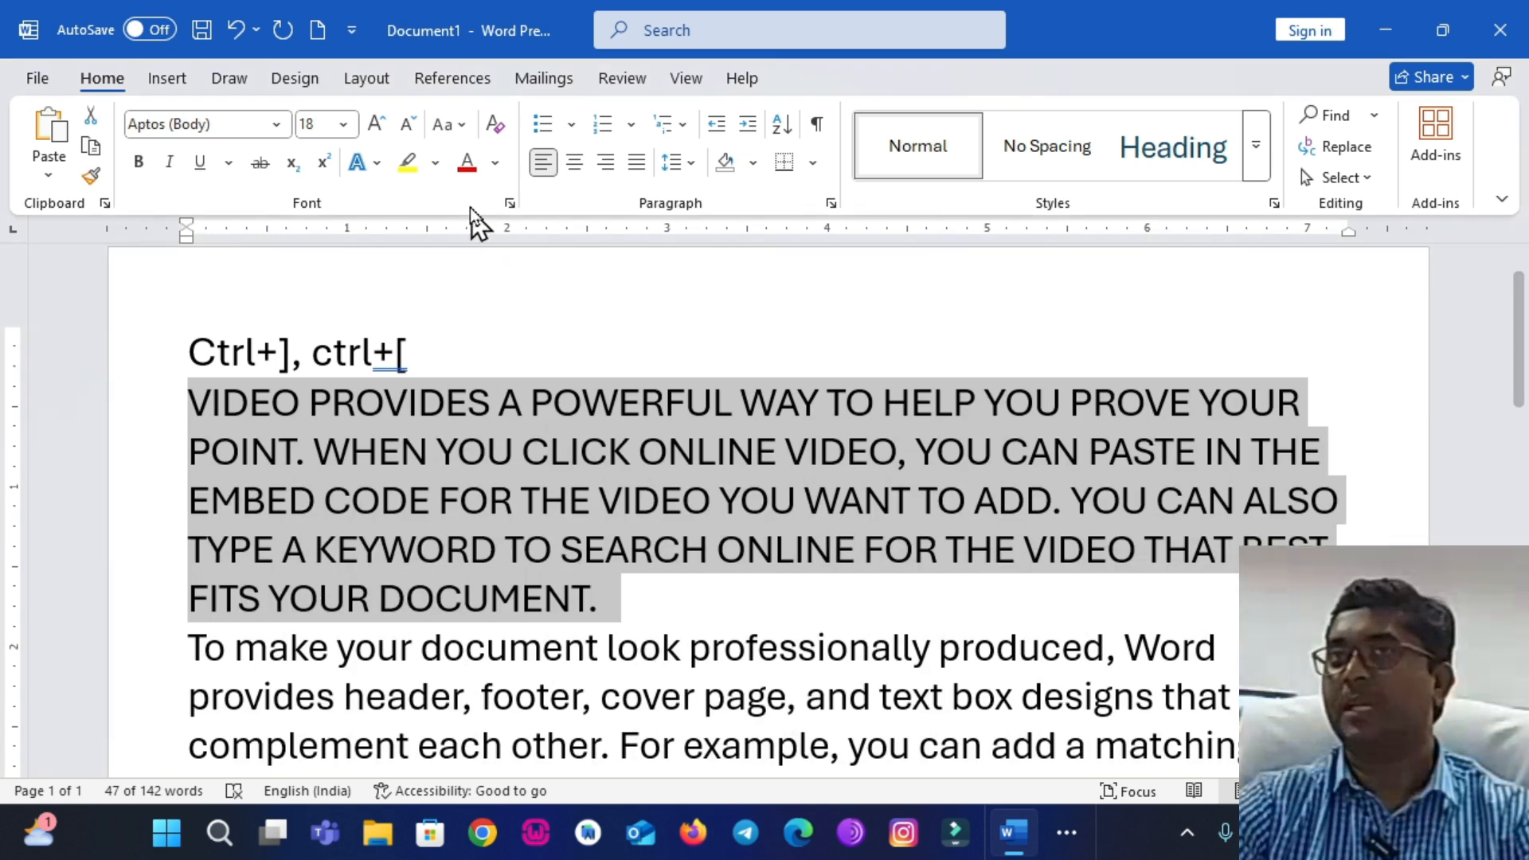
Apply Capitalize Each Word to the selected first paragraph, followed by tOGGLE cASE.
click(458, 128)
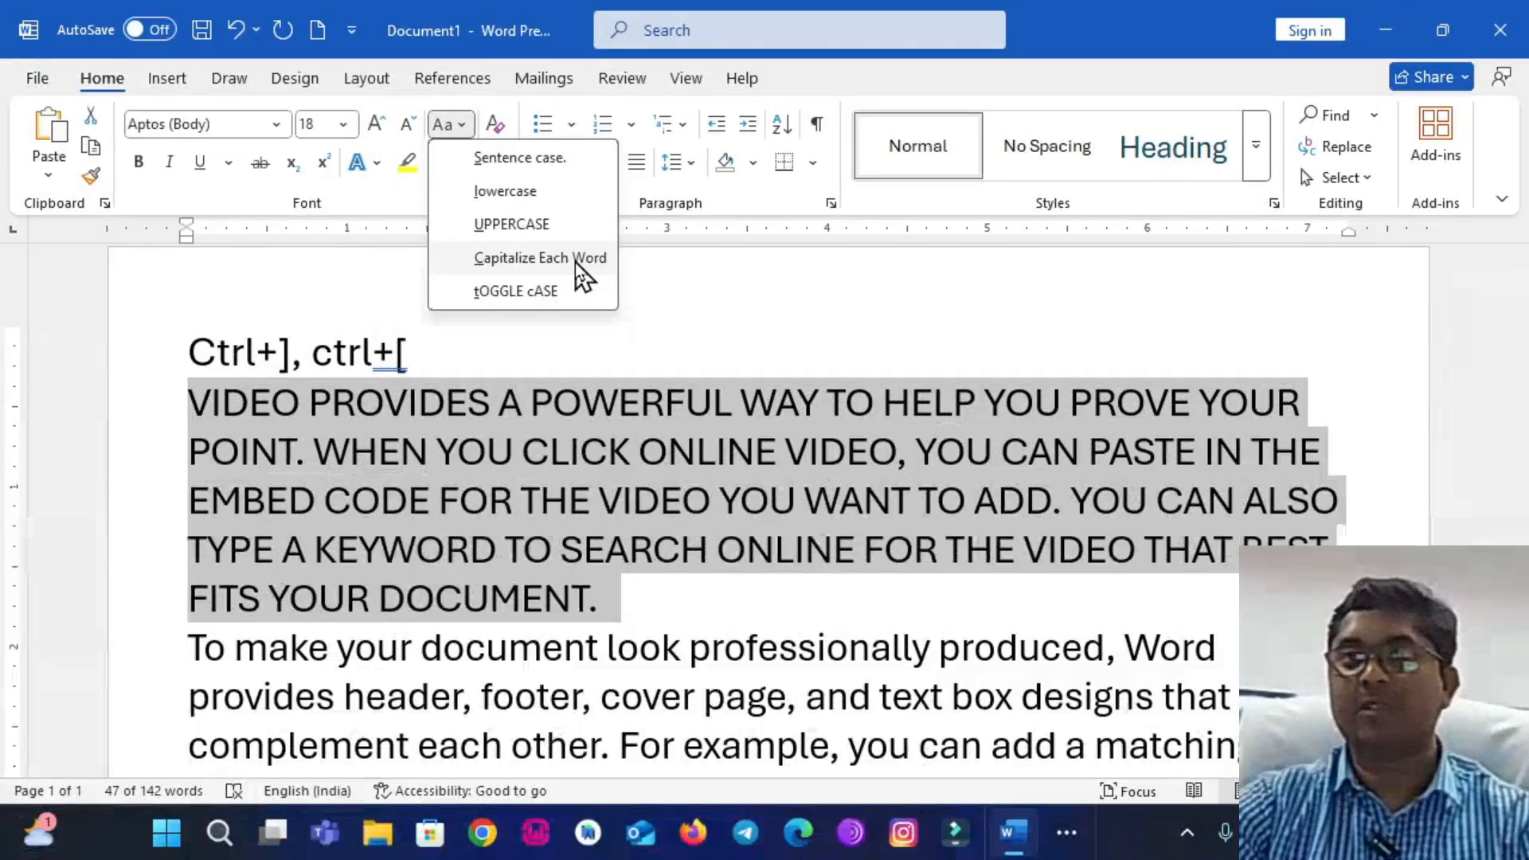
click(577, 263)
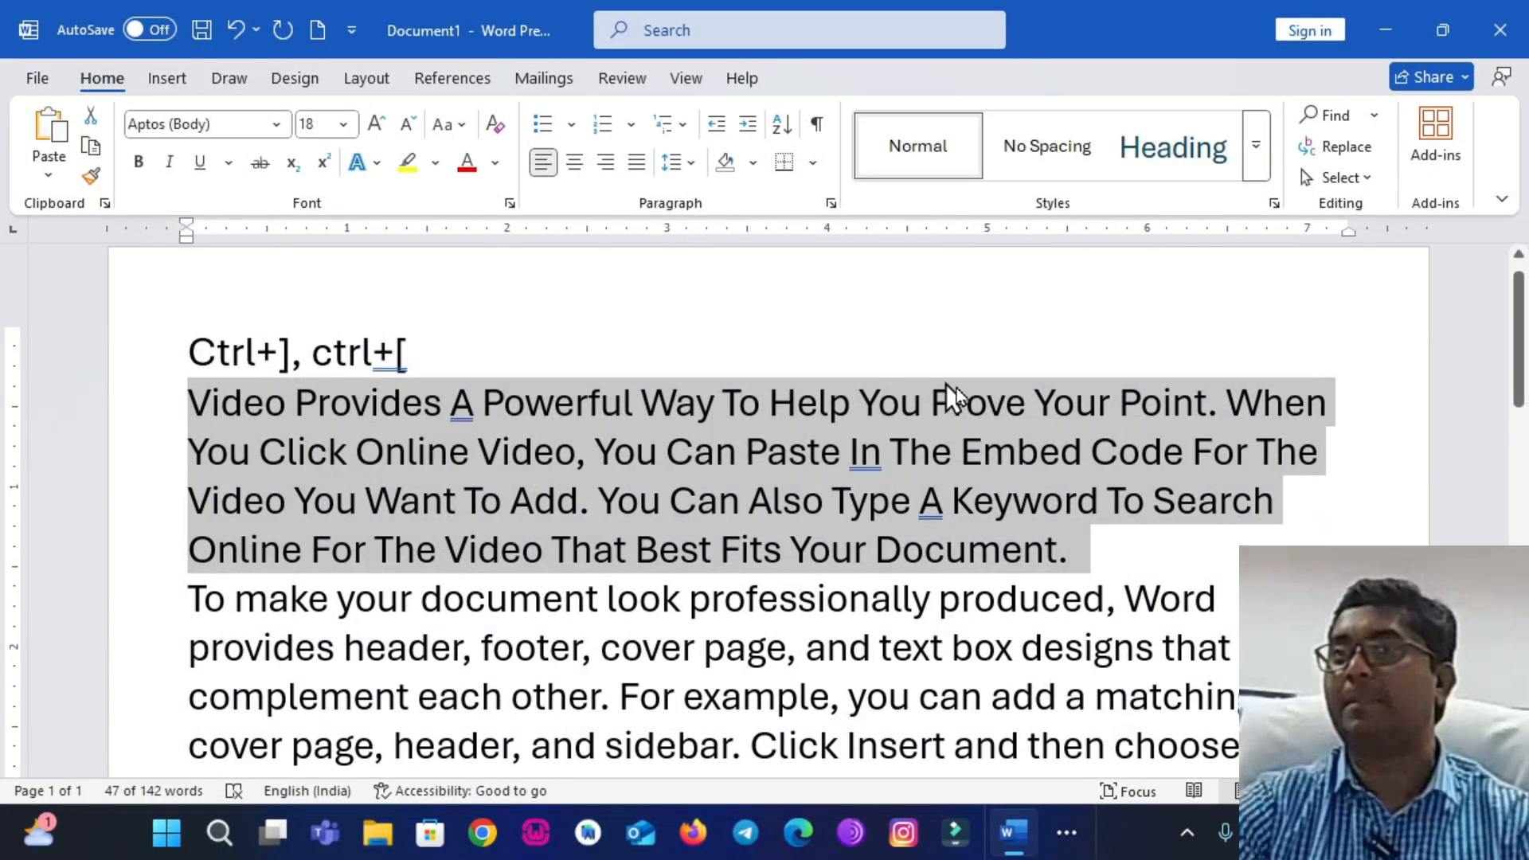
click(462, 128)
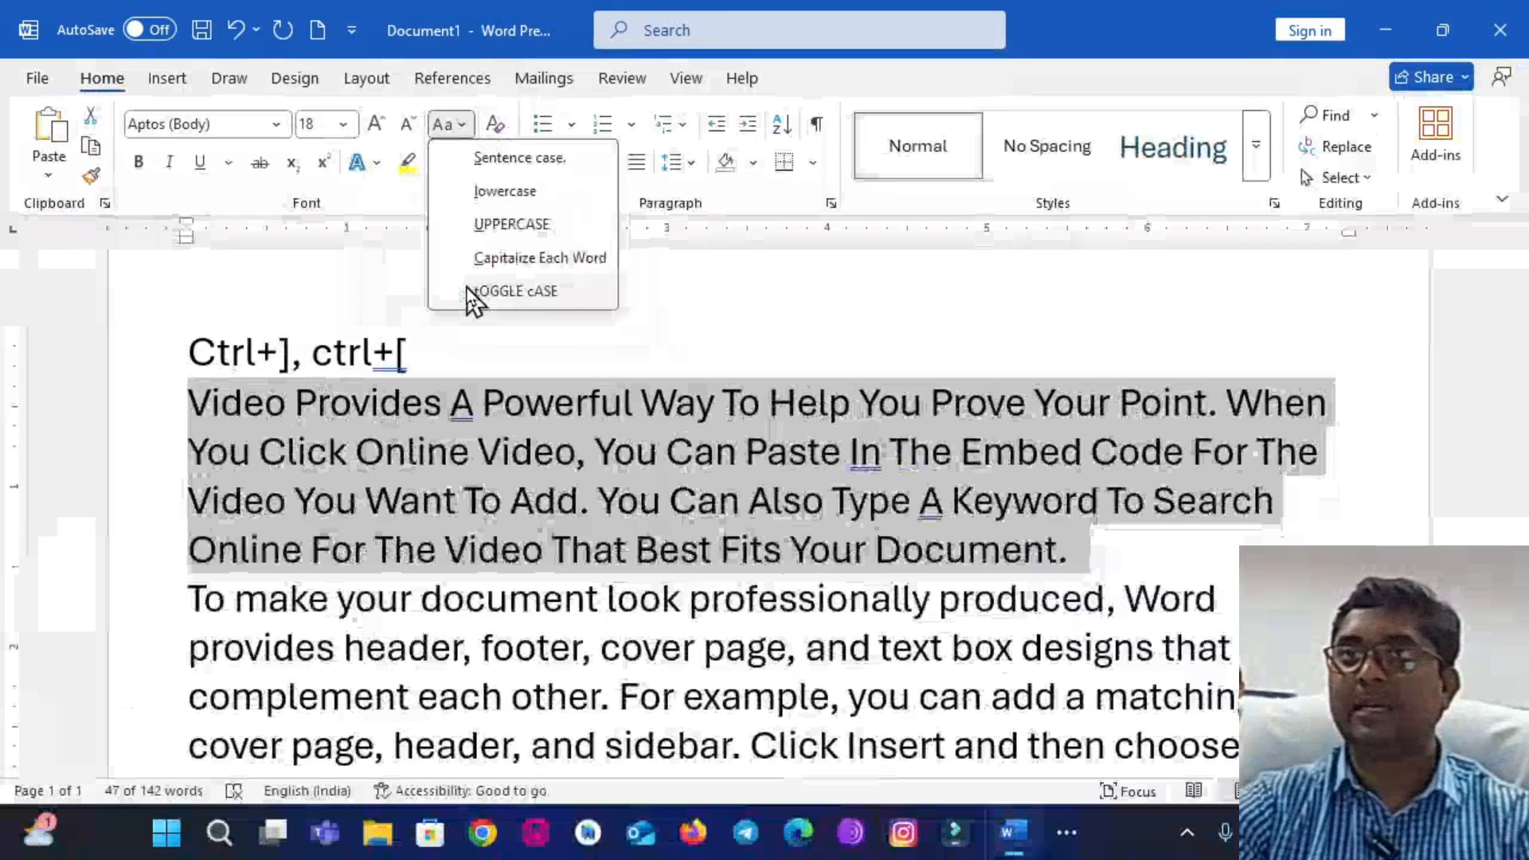
click(426, 291)
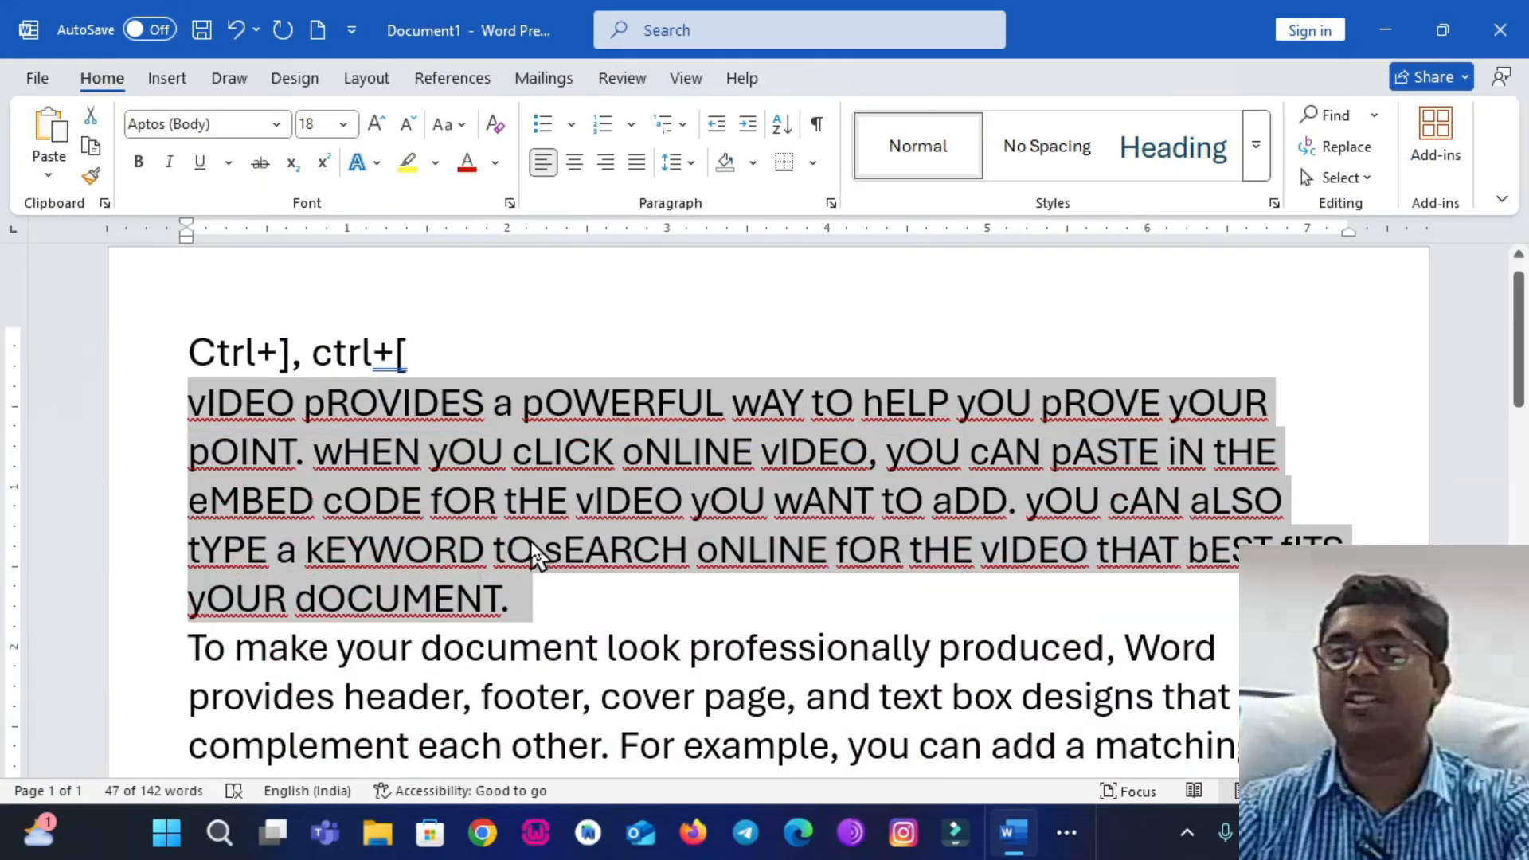
Cycle the selected first paragraph's letter case through sentence case and UPPERCASE, ending in lowercase.
key(shift+F3)
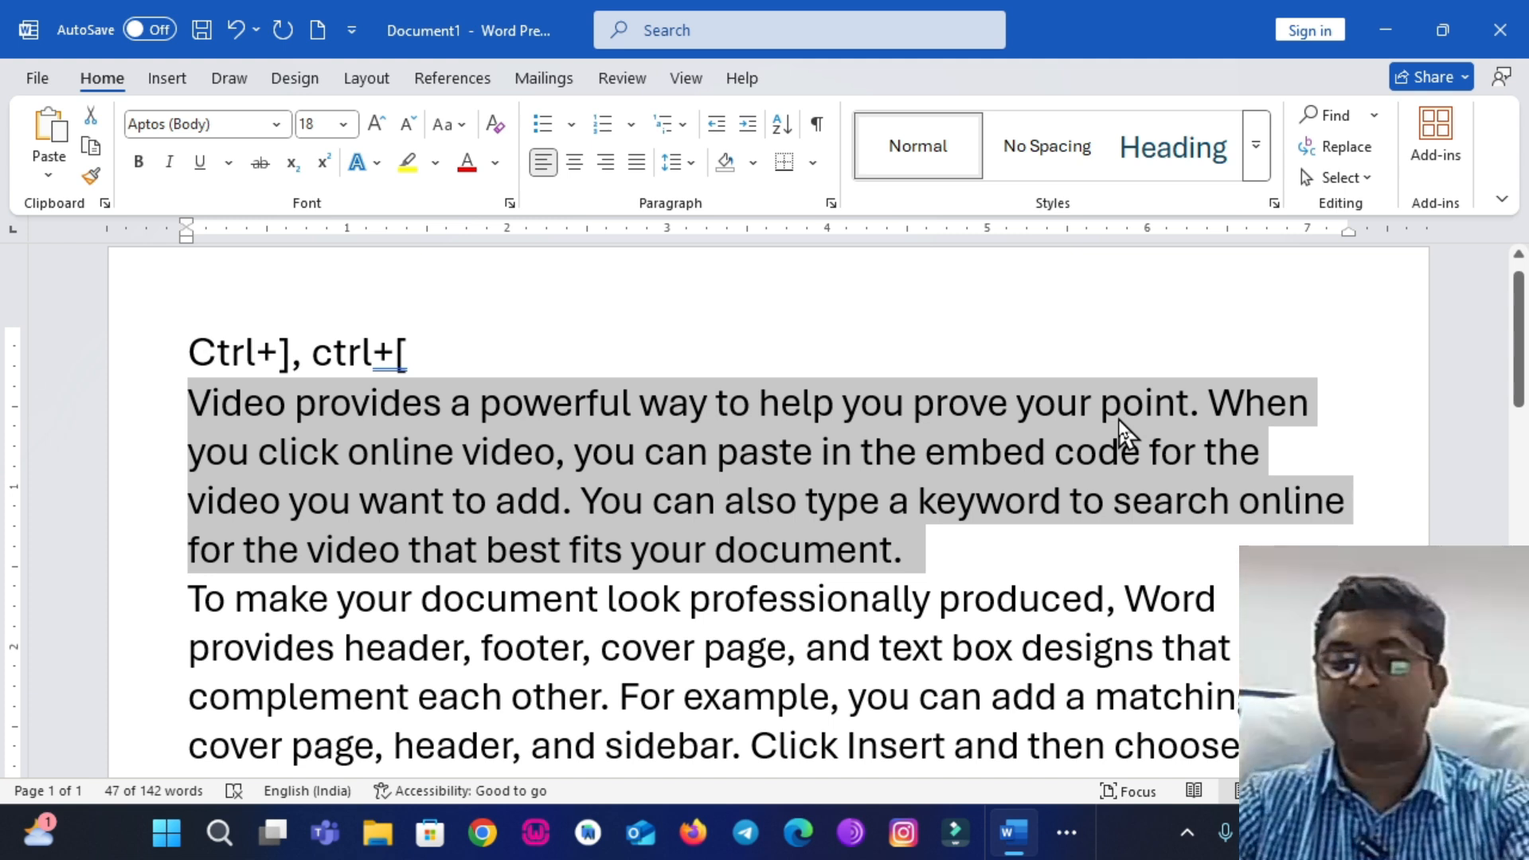
key(ctrl+shift+a)
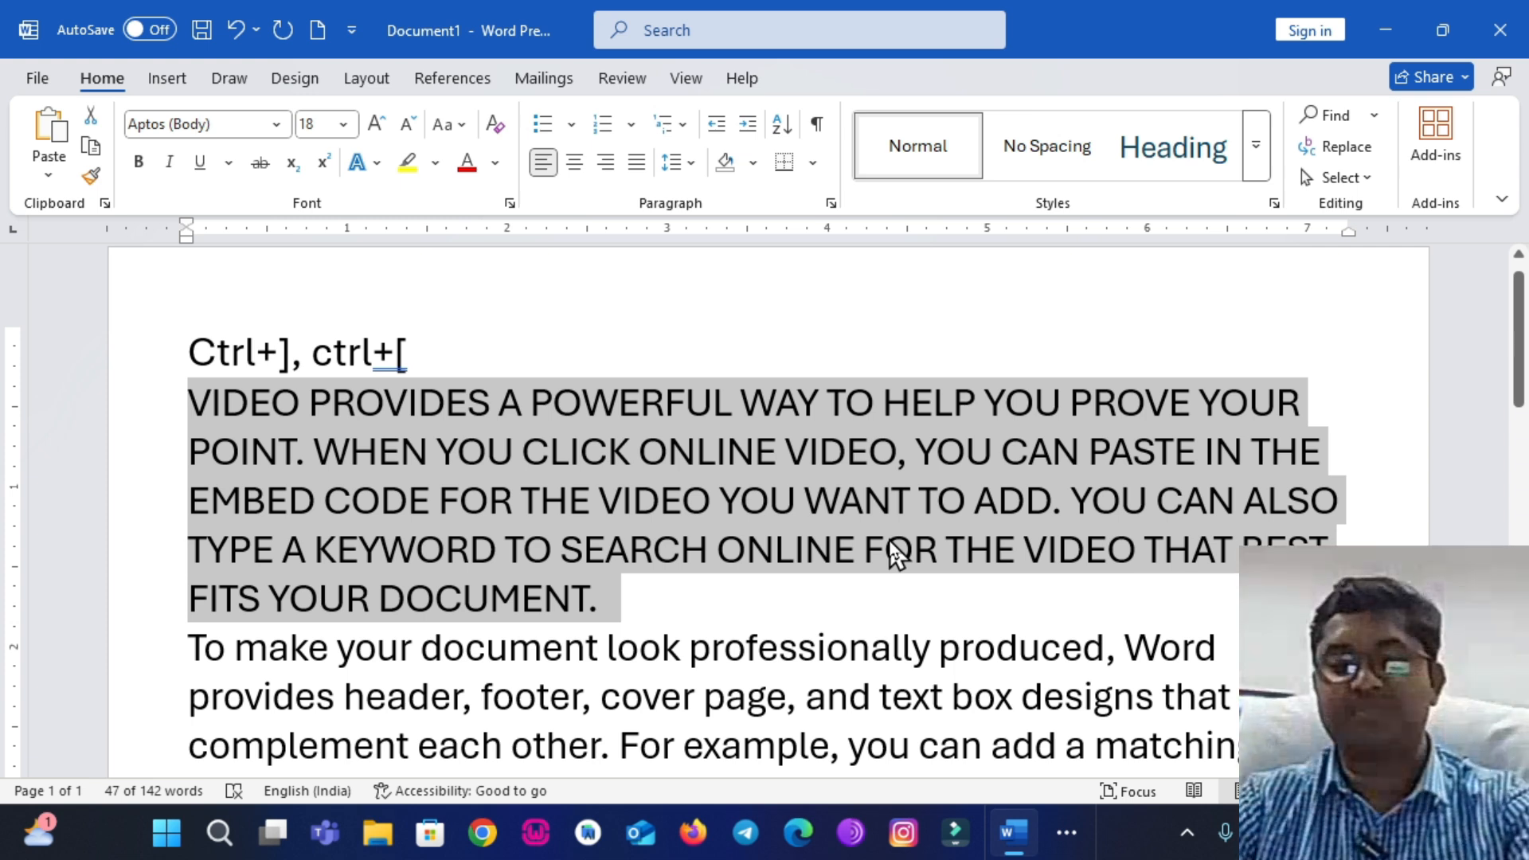
key(shift+F3)
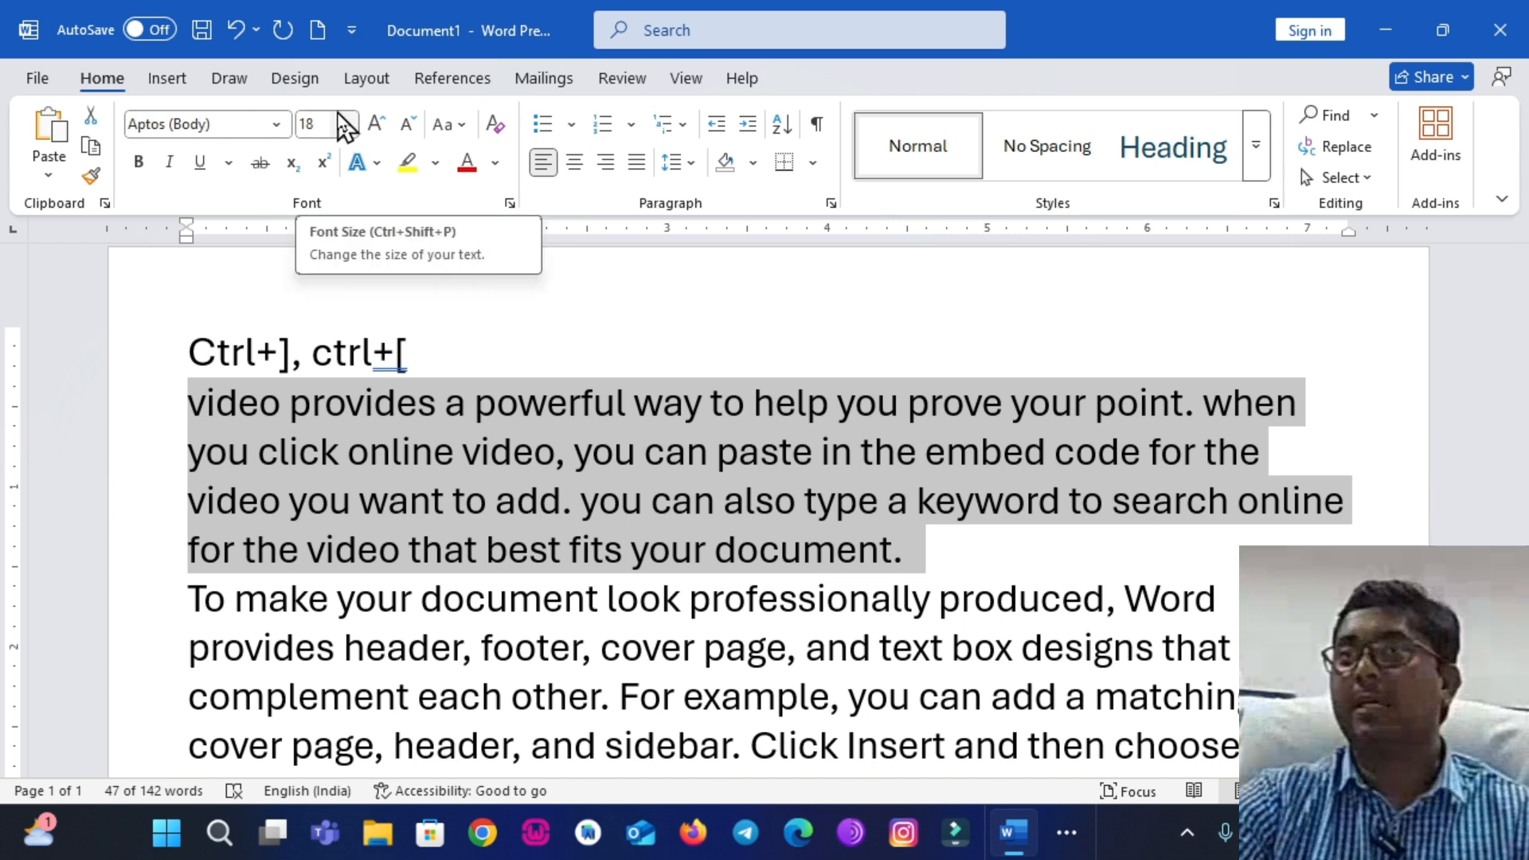
Examine the available formats in the Paste Special dialog and close it without pasting.
click(63, 171)
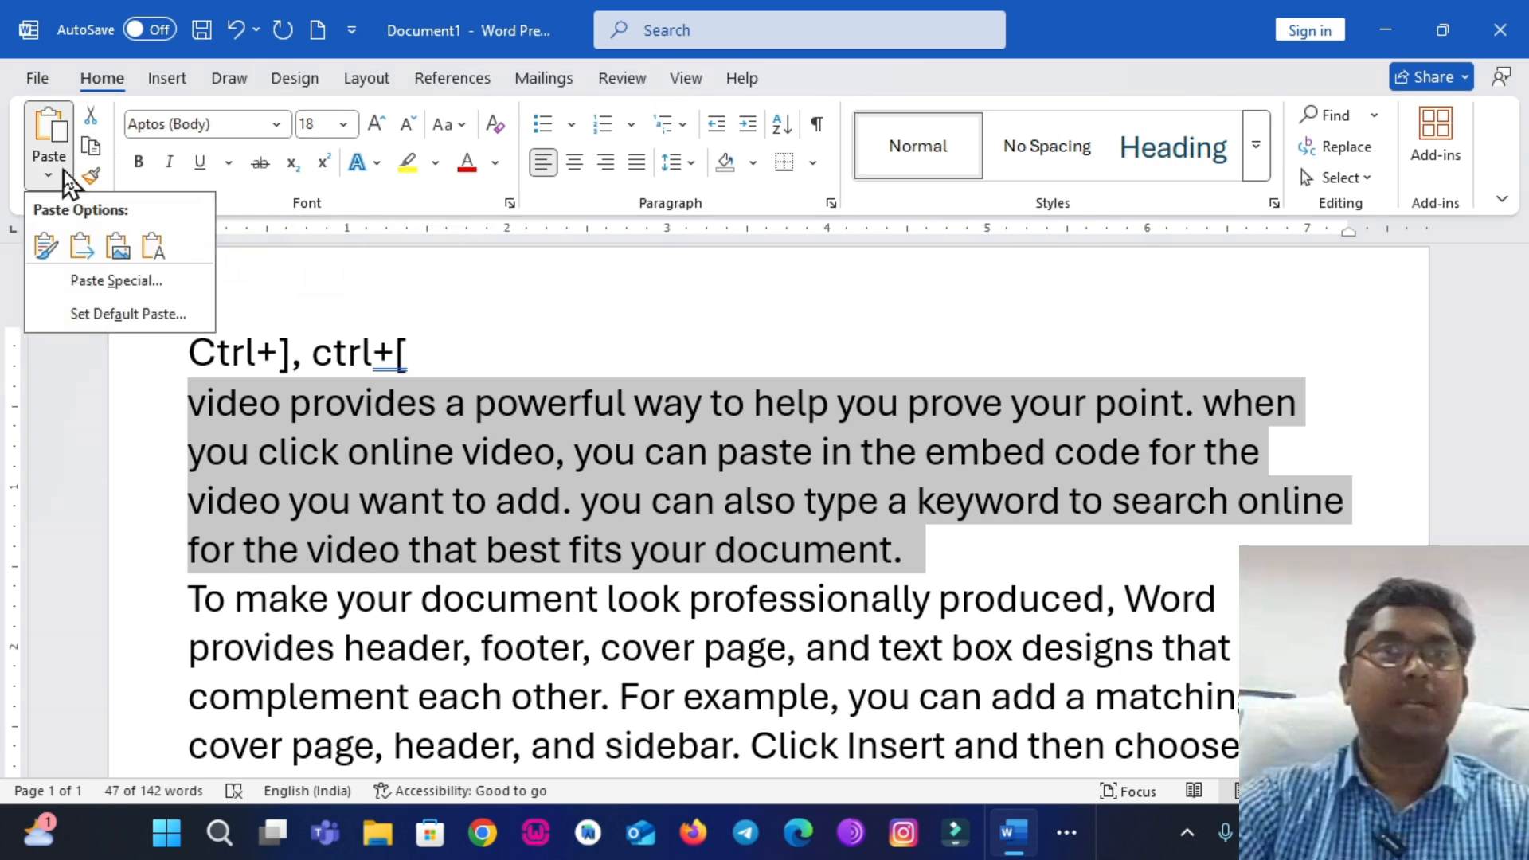
click(76, 283)
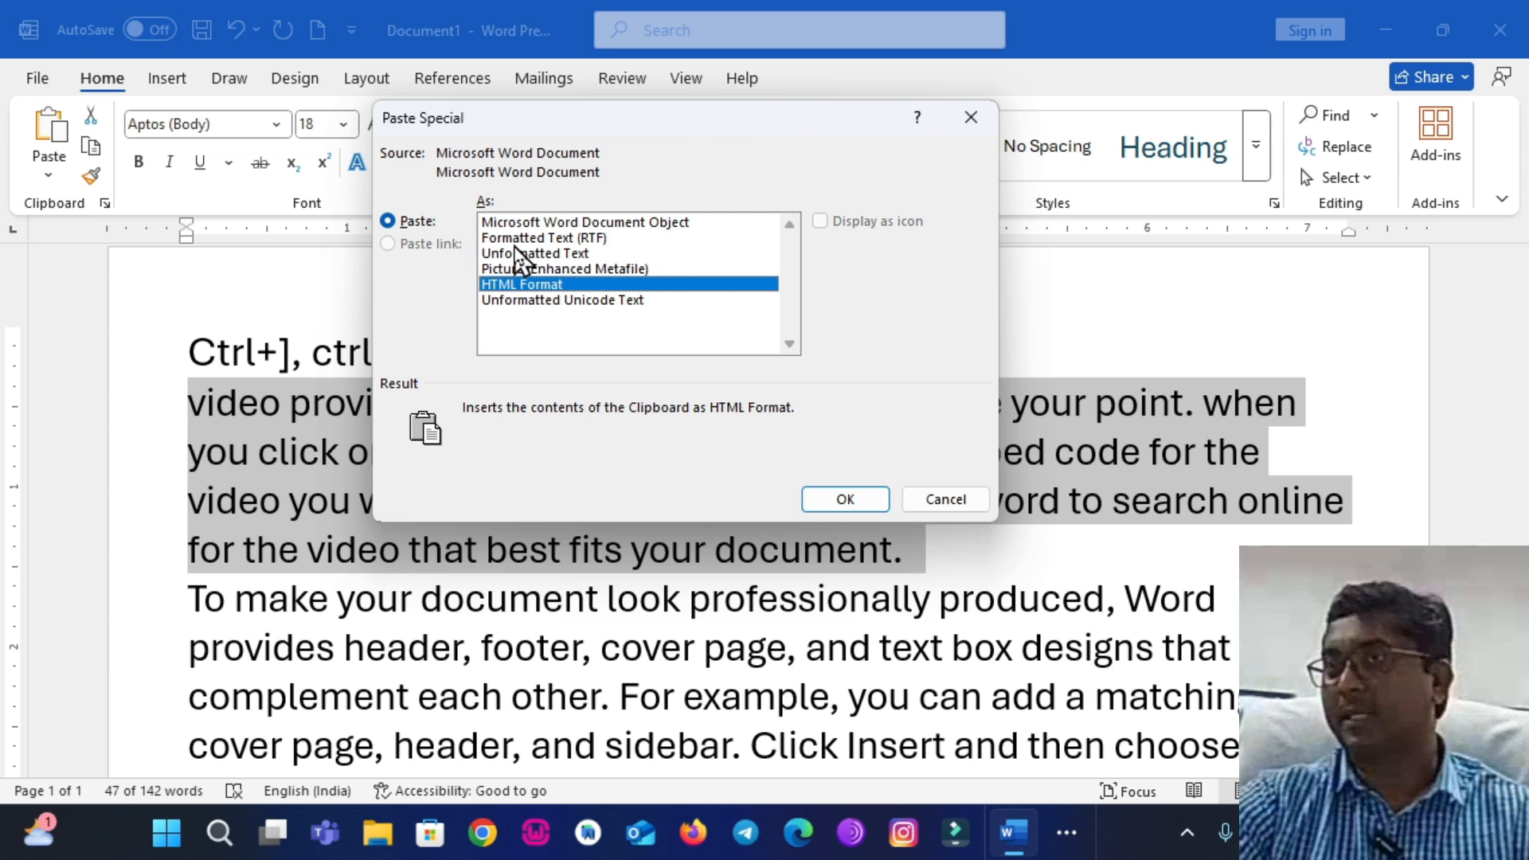
click(967, 126)
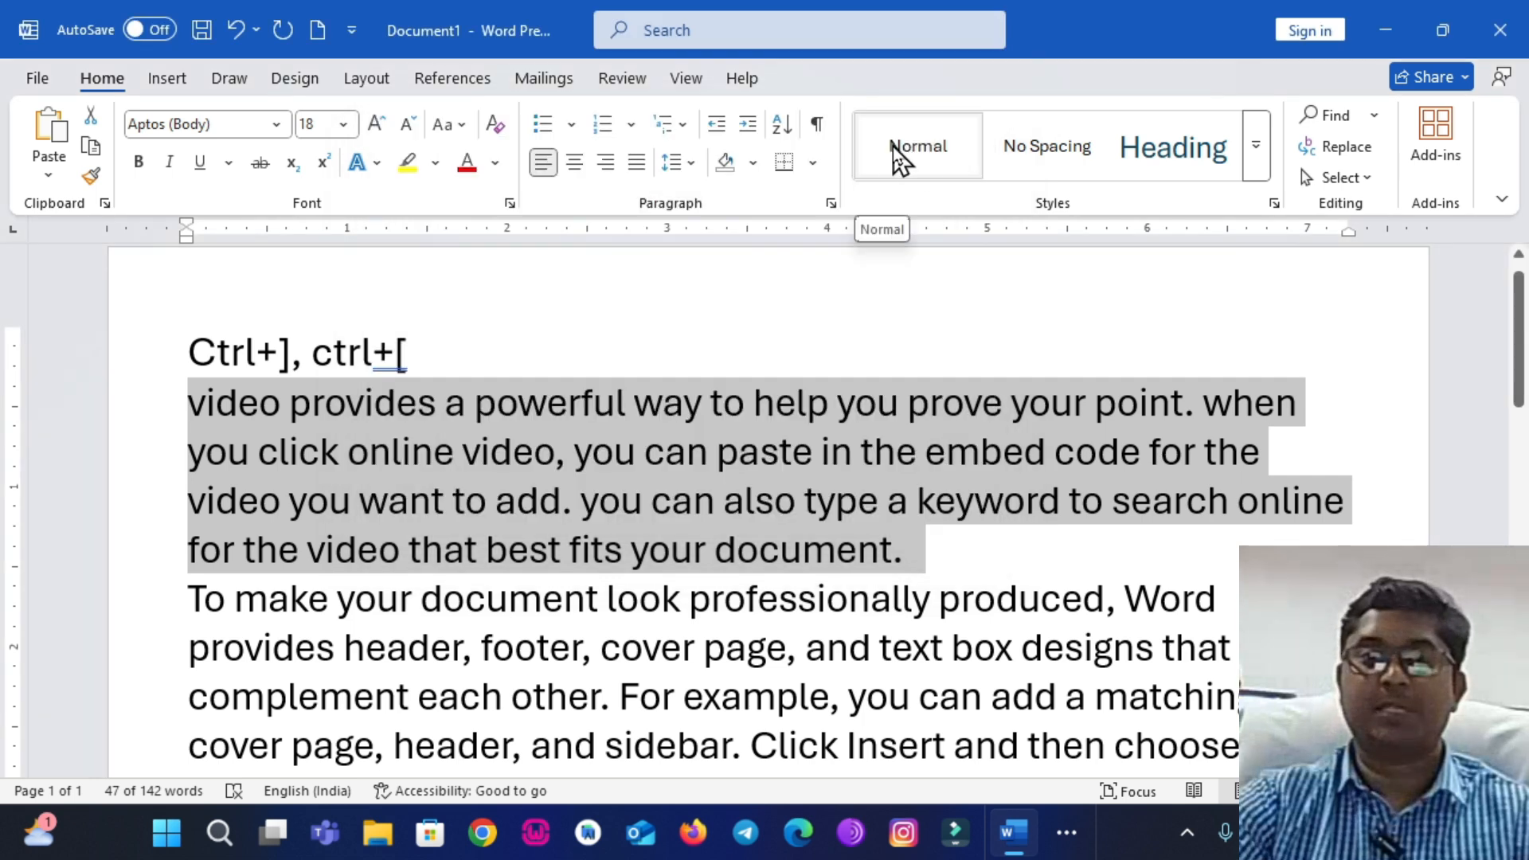
Close the Word document without saving its changes and switch to the OBS window.
click(1486, 23)
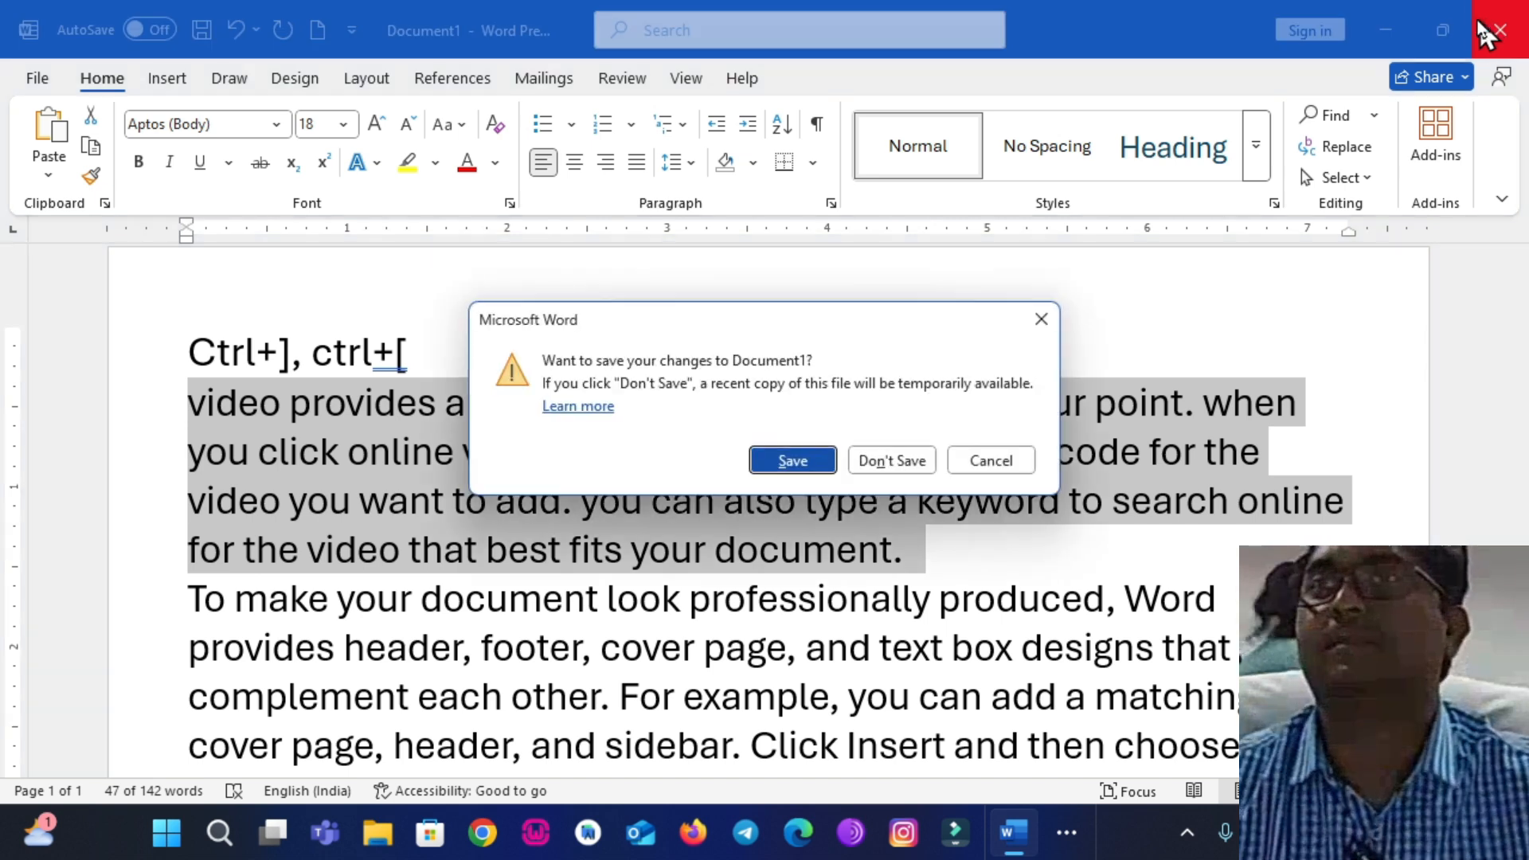
click(862, 462)
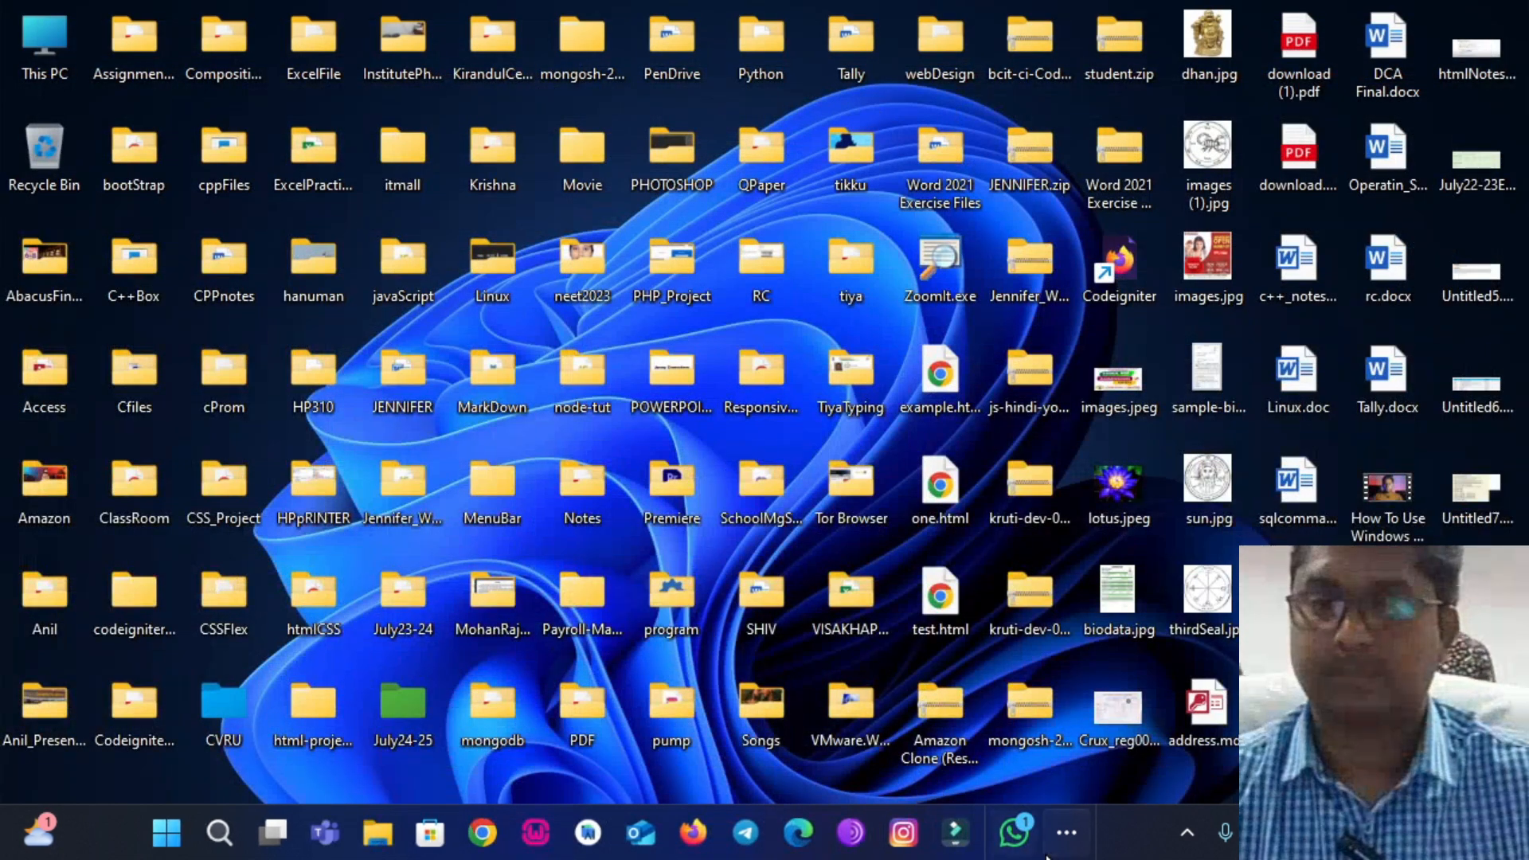
click(1067, 832)
click(1069, 761)
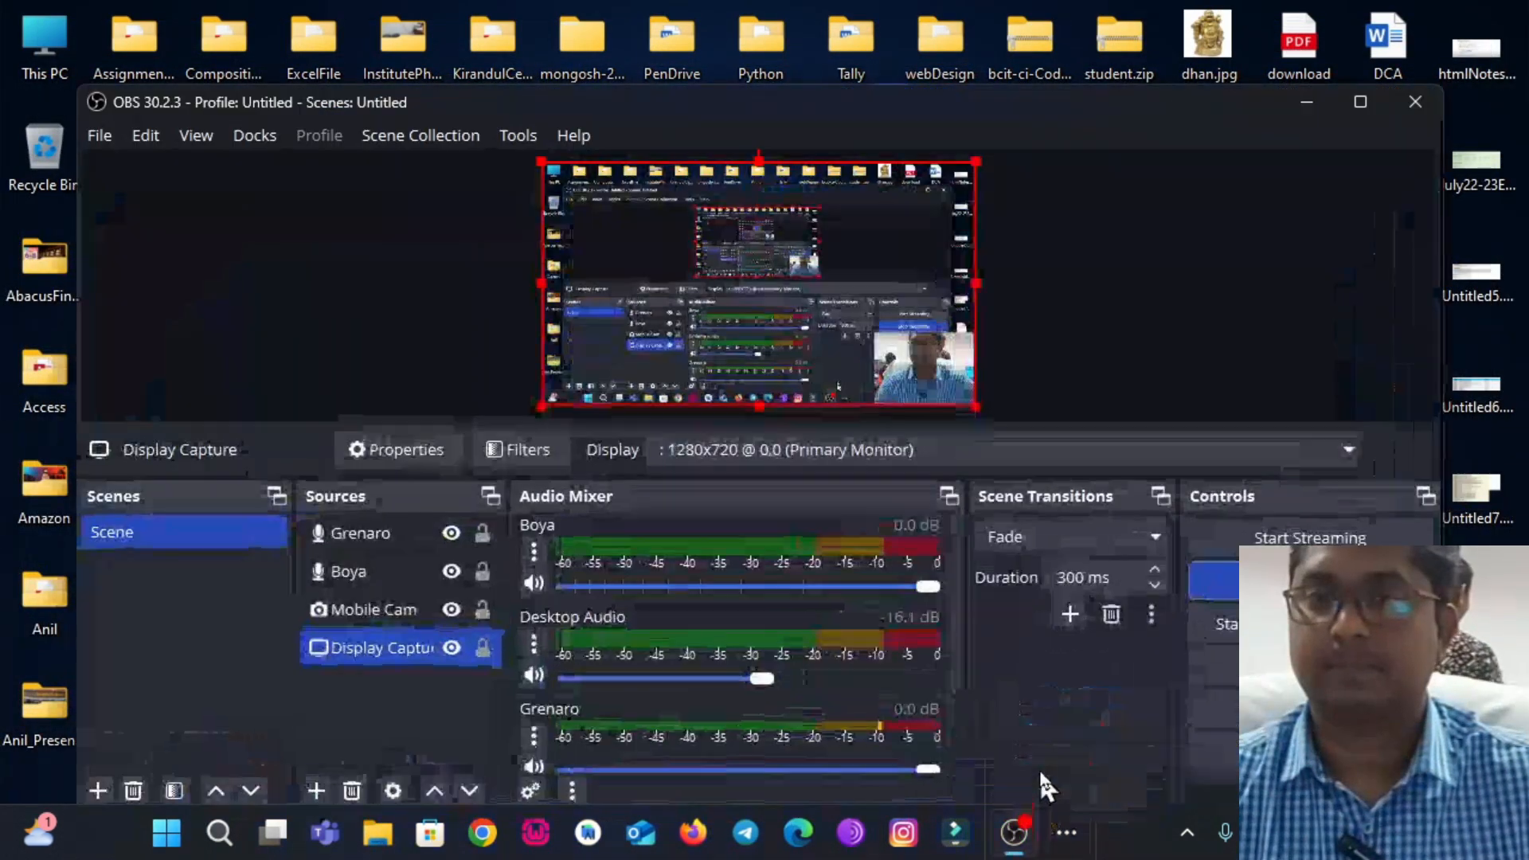